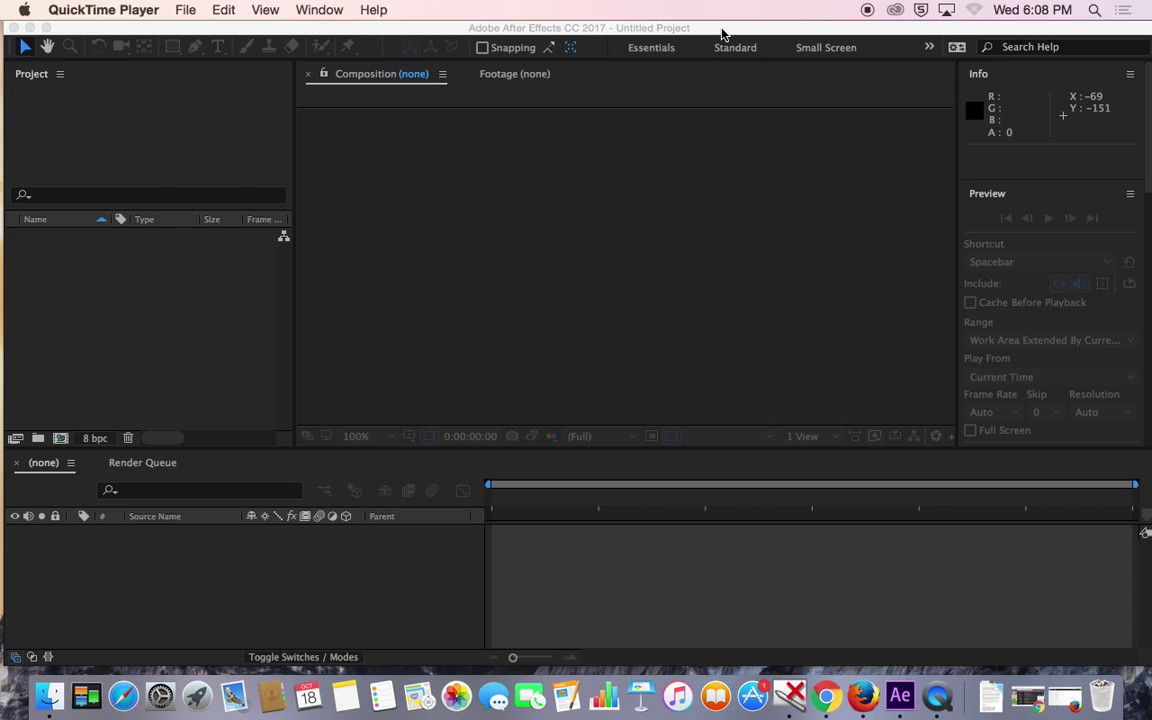
- In After Effects, create a five-second composition named Comp 1 with the HDTV 1080 29.97 preset at 1920 x 1080 px
{"action": "left_click", "coordinate": [334, 34]}
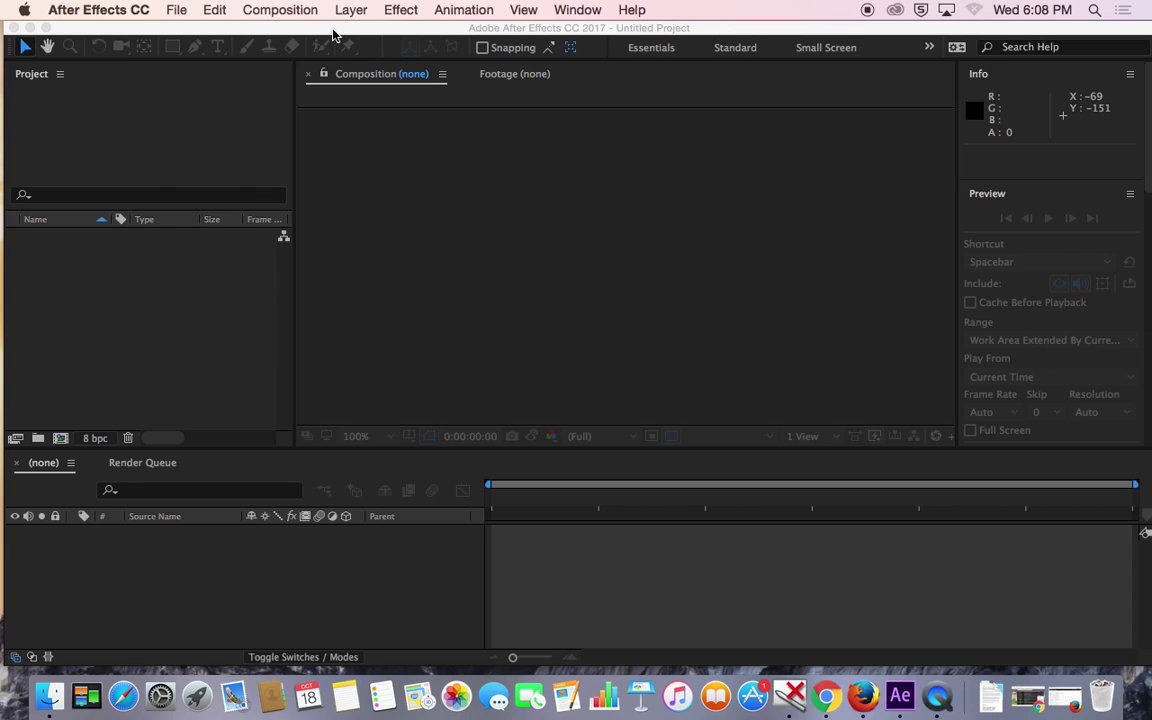
{"action": "left_click", "coordinate": [282, 10]}
{"action": "left_click", "coordinate": [187, 30]}
{"action": "left_click", "coordinate": [241, 12]}
{"action": "left_click", "coordinate": [267, 34]}
{"action": "left_click_drag", "start_coordinate": [267, 119], "coordinate": [594, 69]}
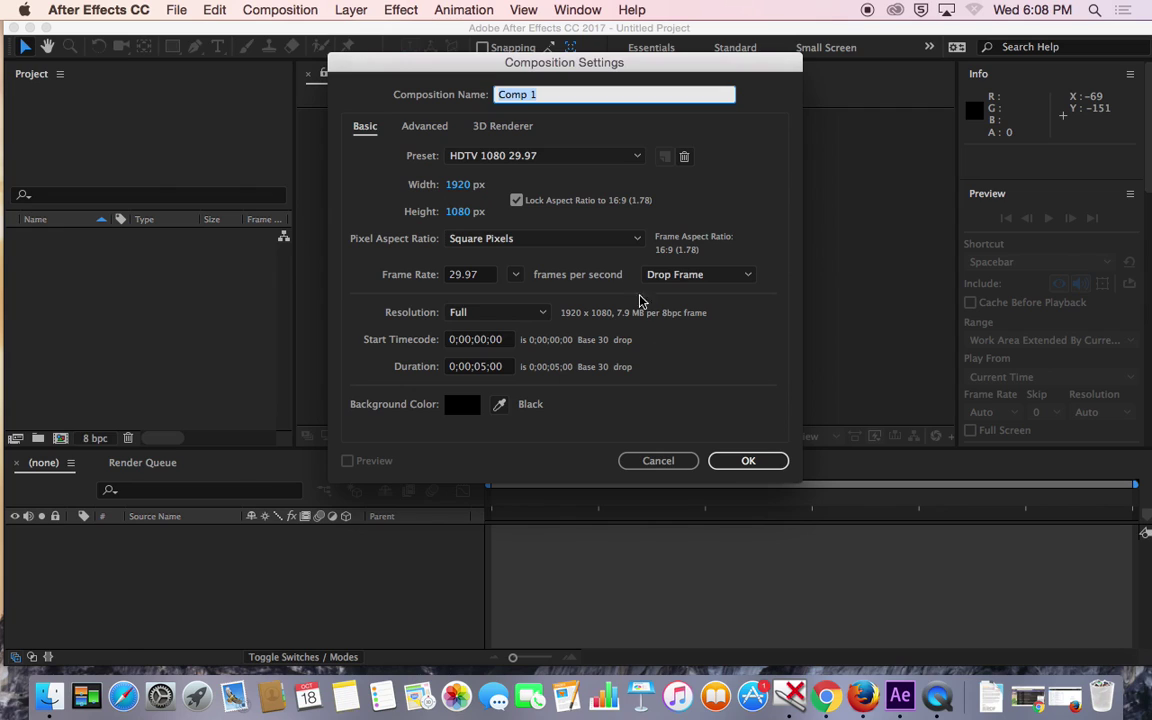
{"action": "left_click", "coordinate": [746, 461]}
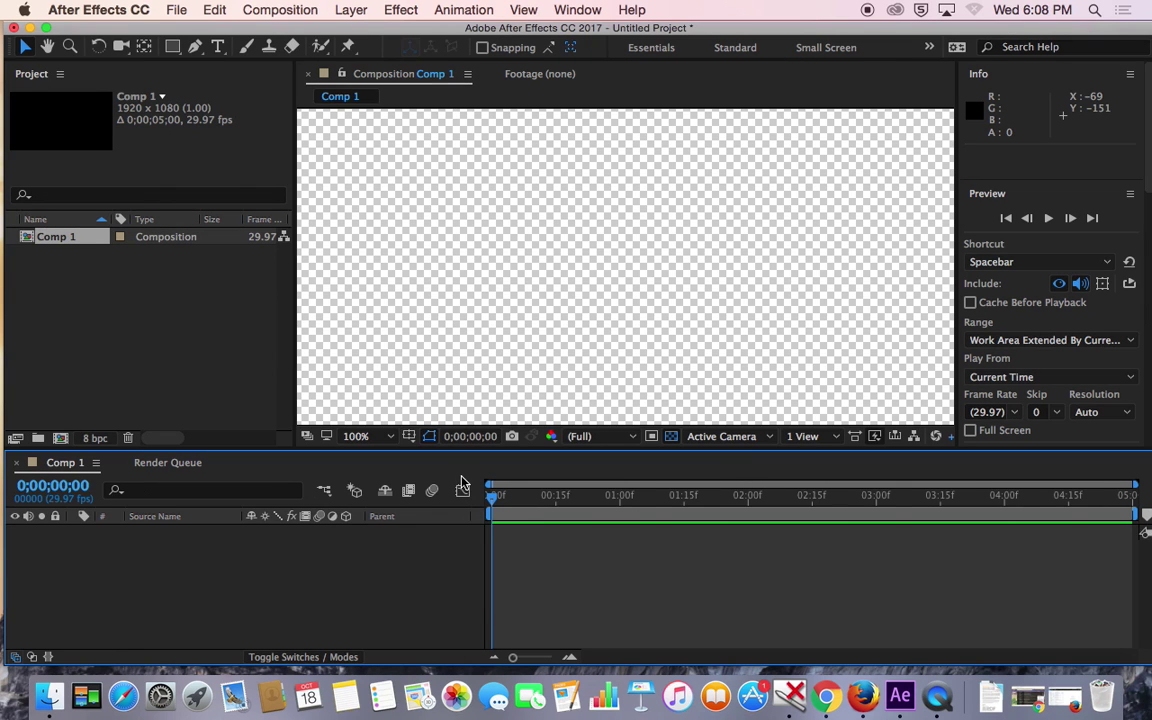
- Add an empty shape layer to the composition
{"action": "left_click", "coordinate": [372, 12]}
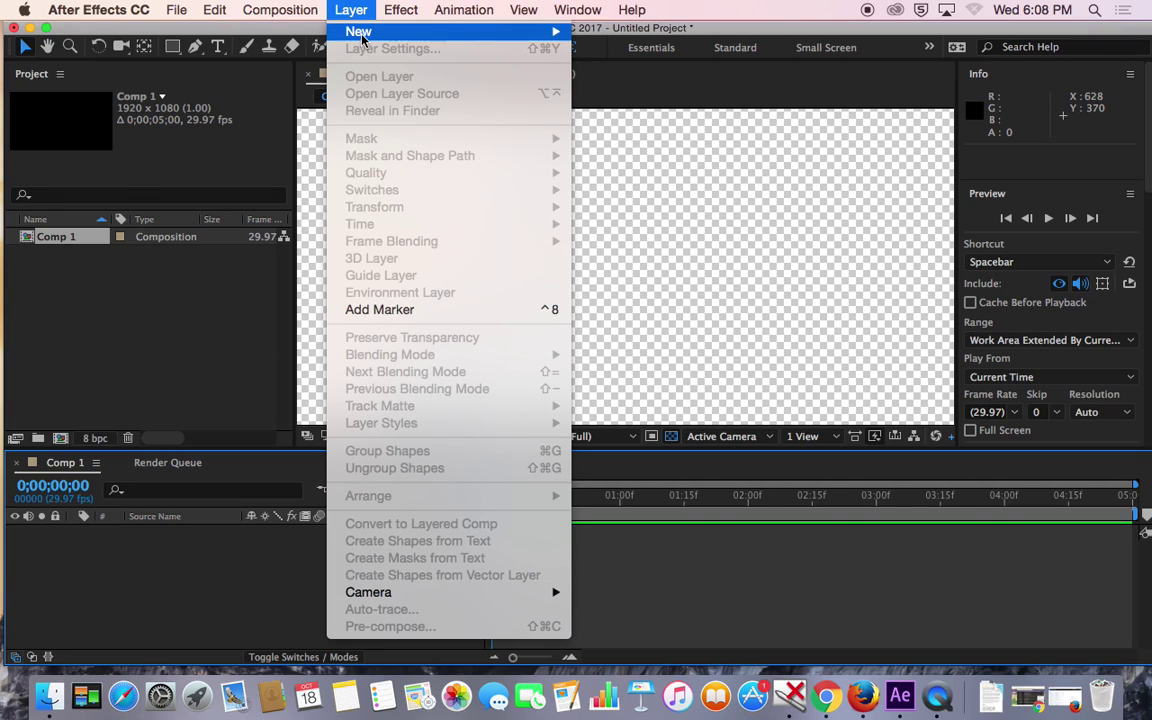
{"action": "mouse_move", "coordinate": [430, 31]}
{"action": "left_click", "coordinate": [643, 123]}
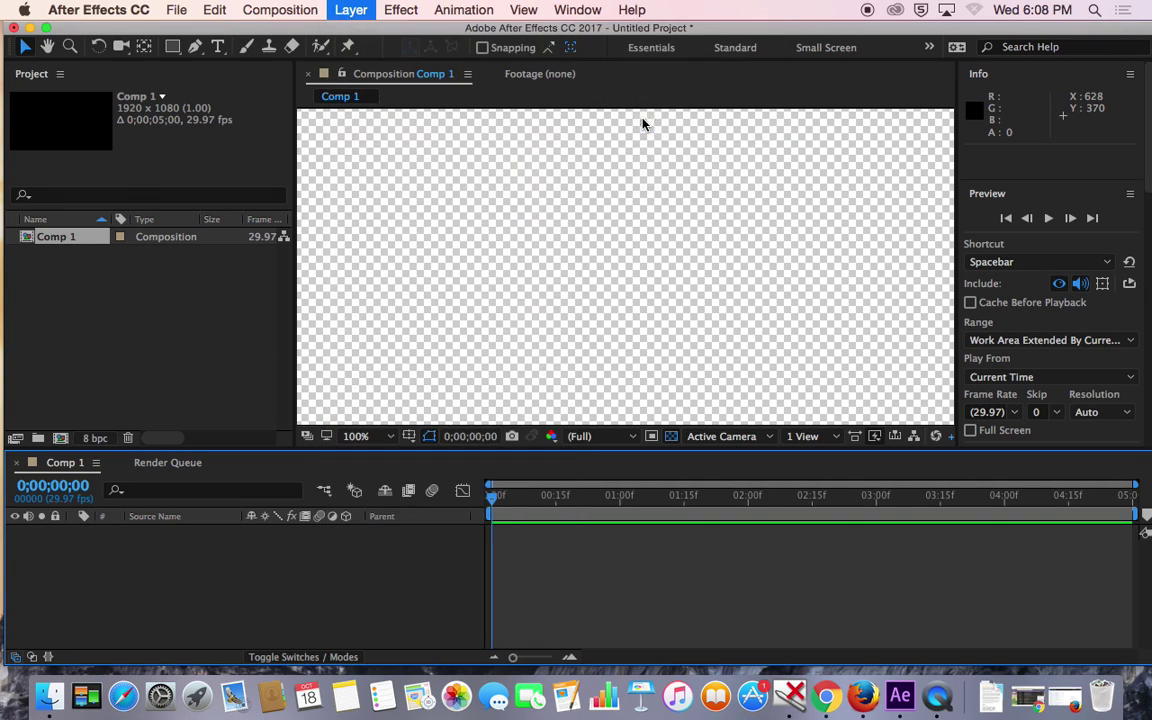
- Create a 1920 x 1080 px solid in cyan 68EFE0 and place it below the shape layer
{"action": "left_click", "coordinate": [354, 11]}
{"action": "mouse_move", "coordinate": [390, 31]}
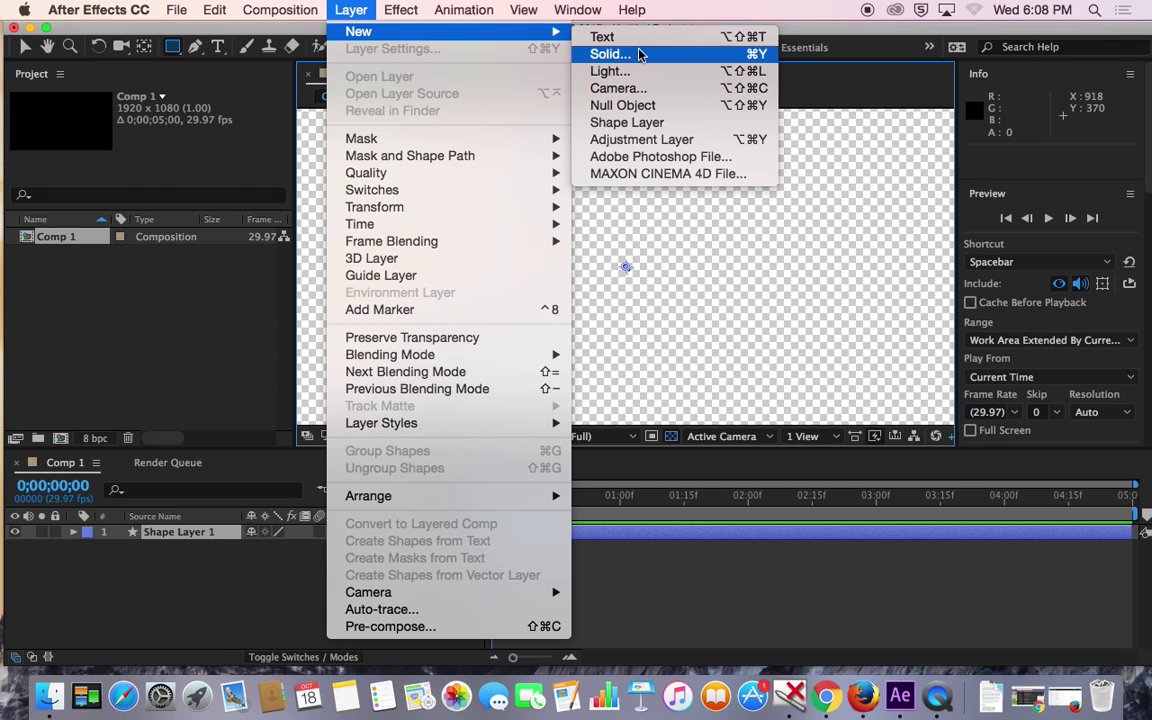
{"action": "left_click", "coordinate": [611, 54]}
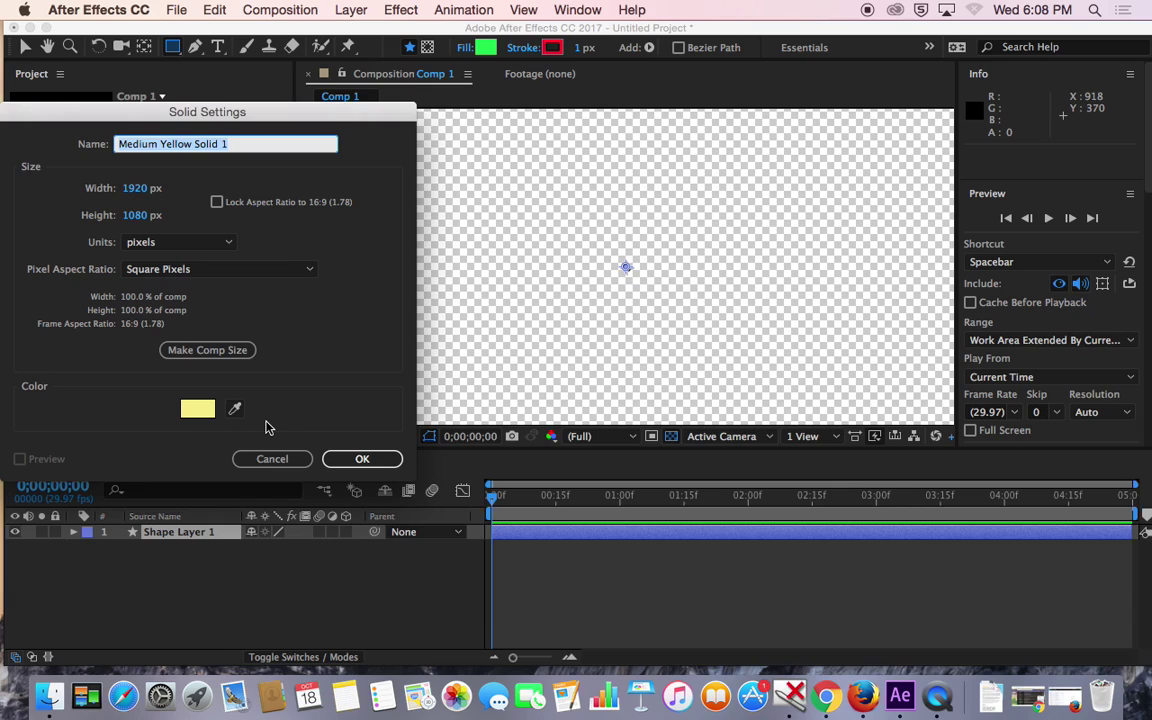
{"action": "left_click_drag", "start_coordinate": [262, 112], "coordinate": [507, 75]}
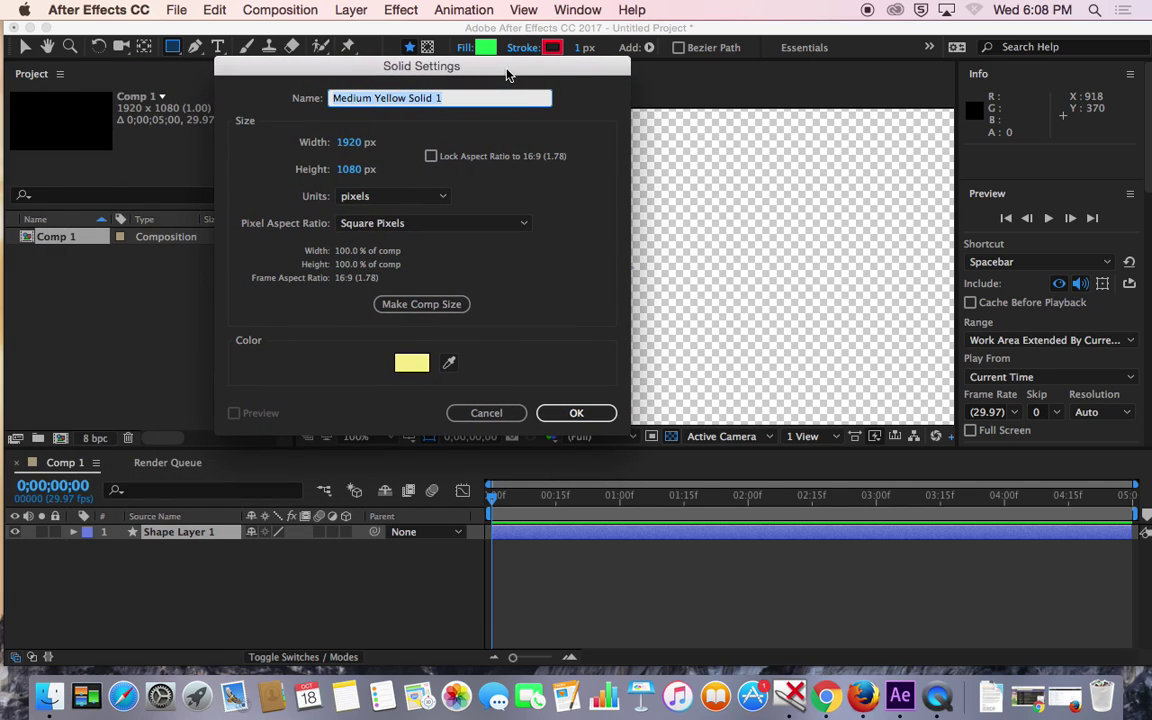
{"action": "left_click", "coordinate": [412, 363]}
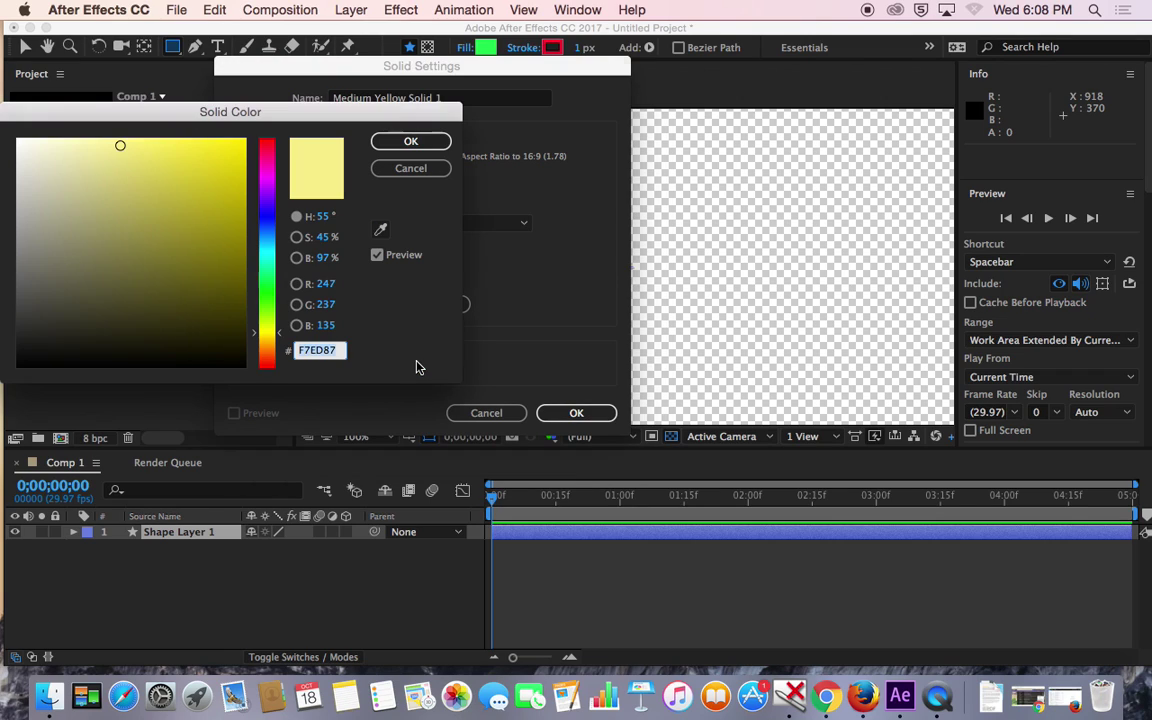
{"action": "left_click", "coordinate": [267, 257]}
{"action": "left_click", "coordinate": [146, 151]}
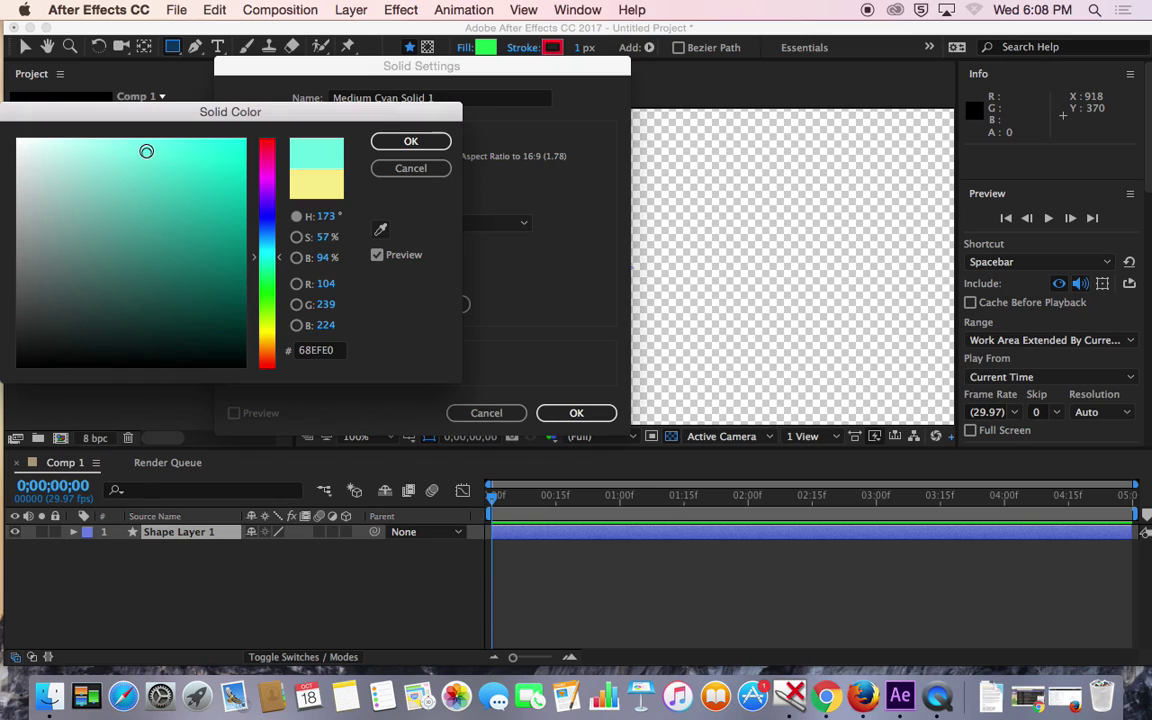
{"action": "left_click", "coordinate": [411, 141]}
{"action": "left_click", "coordinate": [576, 412]}
{"action": "left_click_drag", "start_coordinate": [206, 532], "coordinate": [206, 558]}
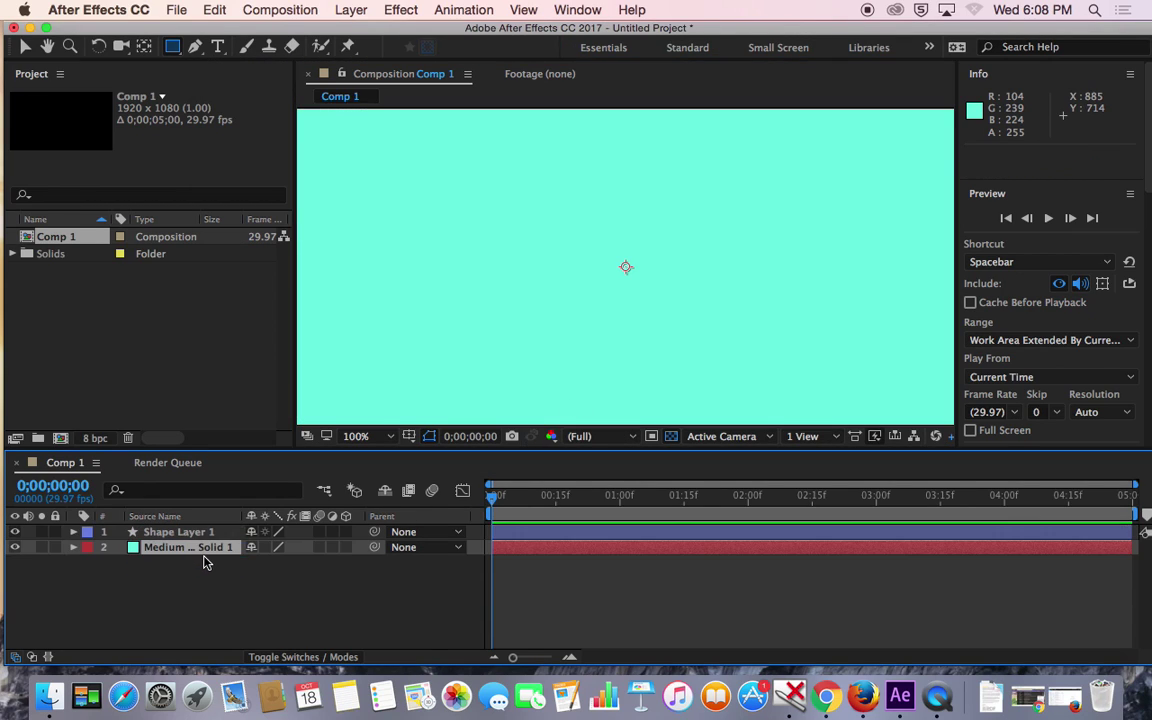
{"action": "double_click", "coordinate": [206, 552]}
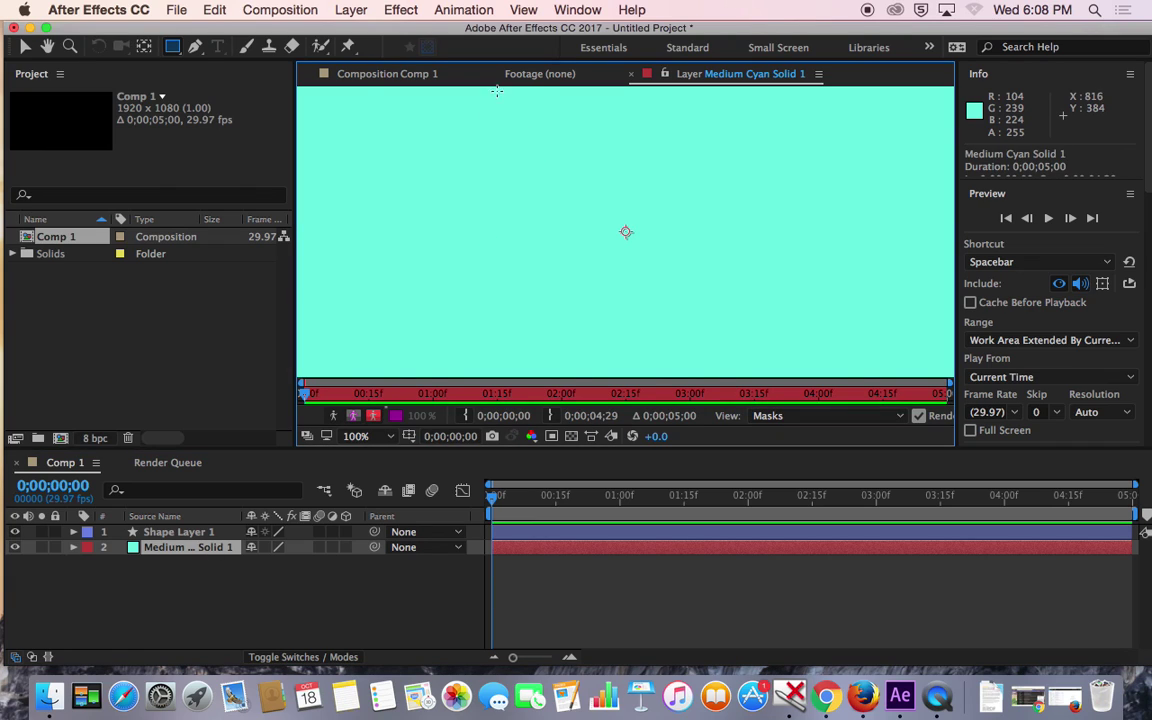
{"action": "left_click", "coordinate": [533, 75]}
{"action": "left_click", "coordinate": [681, 80]}
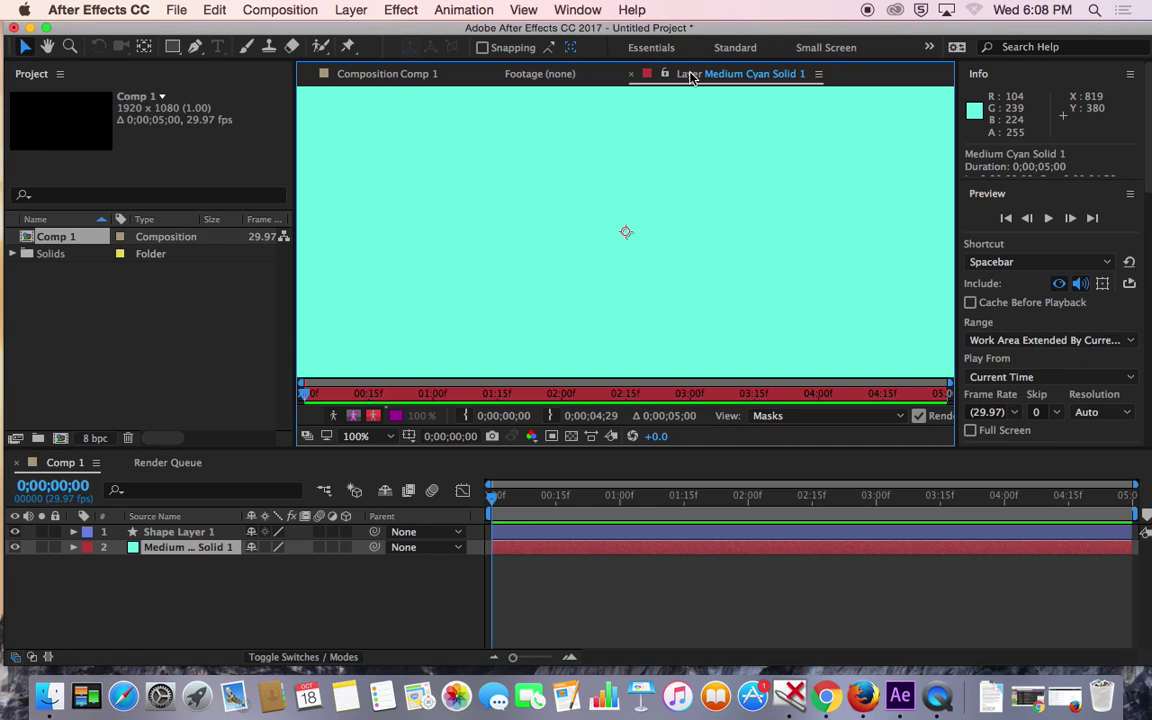
{"action": "left_click", "coordinate": [631, 74]}
- Close the empty Footage viewer so only the Comp 1 viewer stays open
{"action": "left_click", "coordinate": [458, 80]}
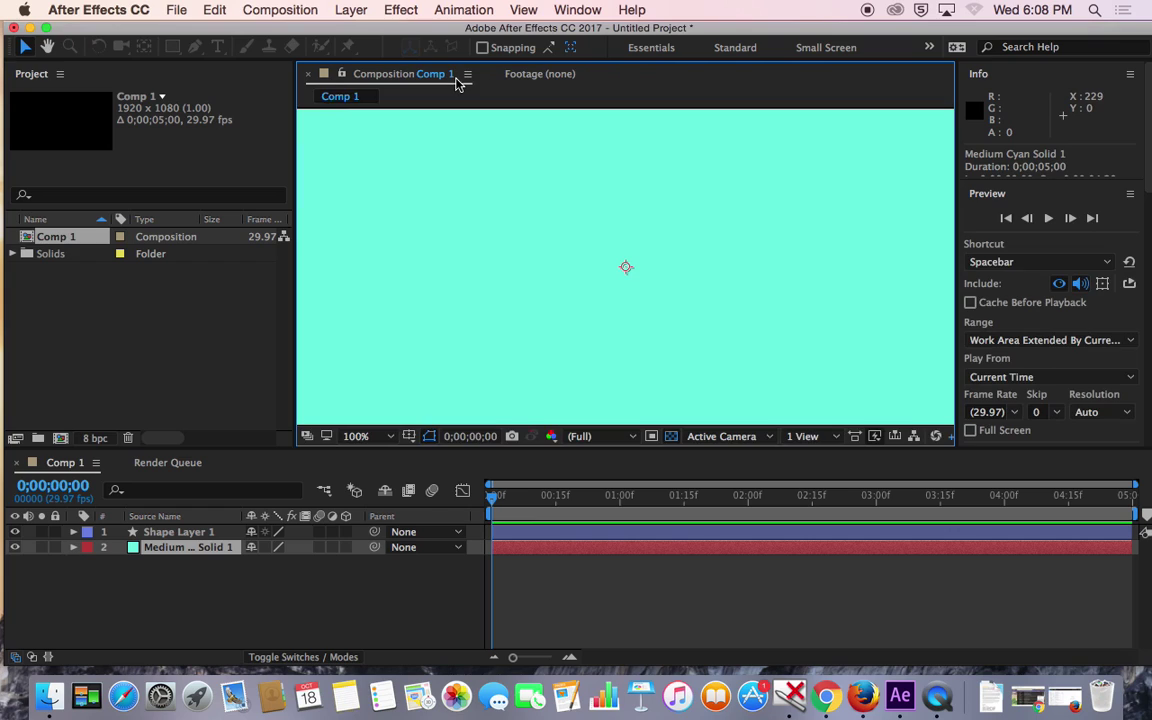
{"action": "left_click", "coordinate": [522, 78]}
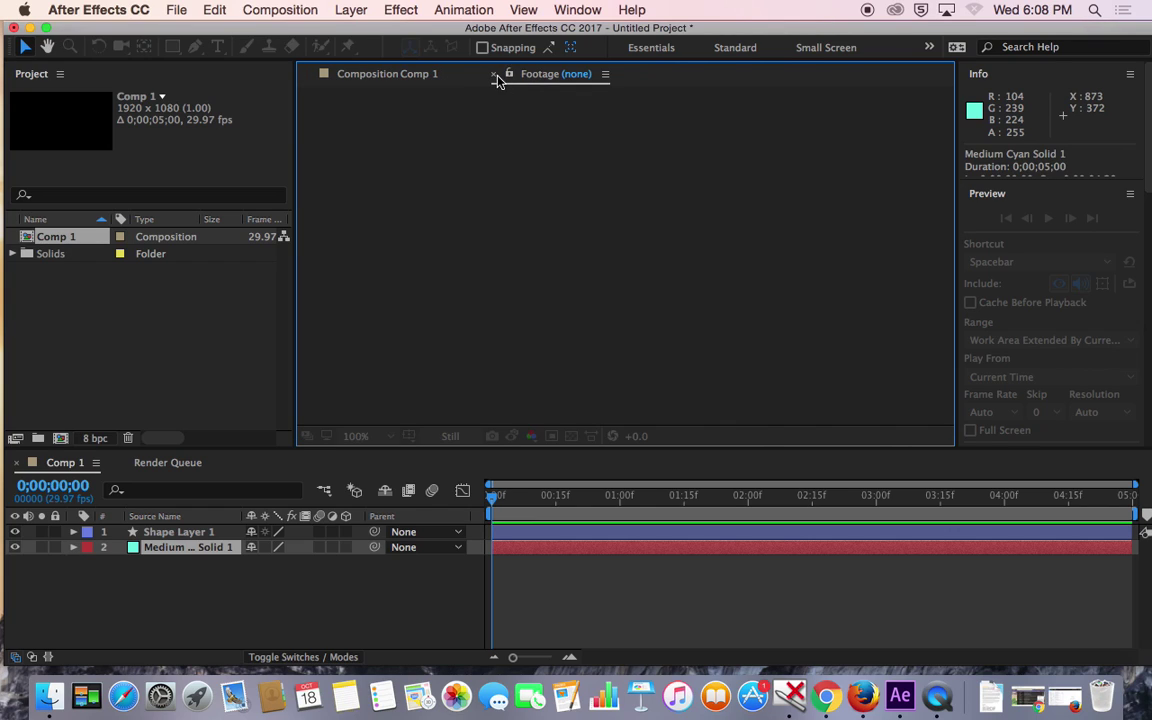
{"action": "left_click", "coordinate": [492, 74]}
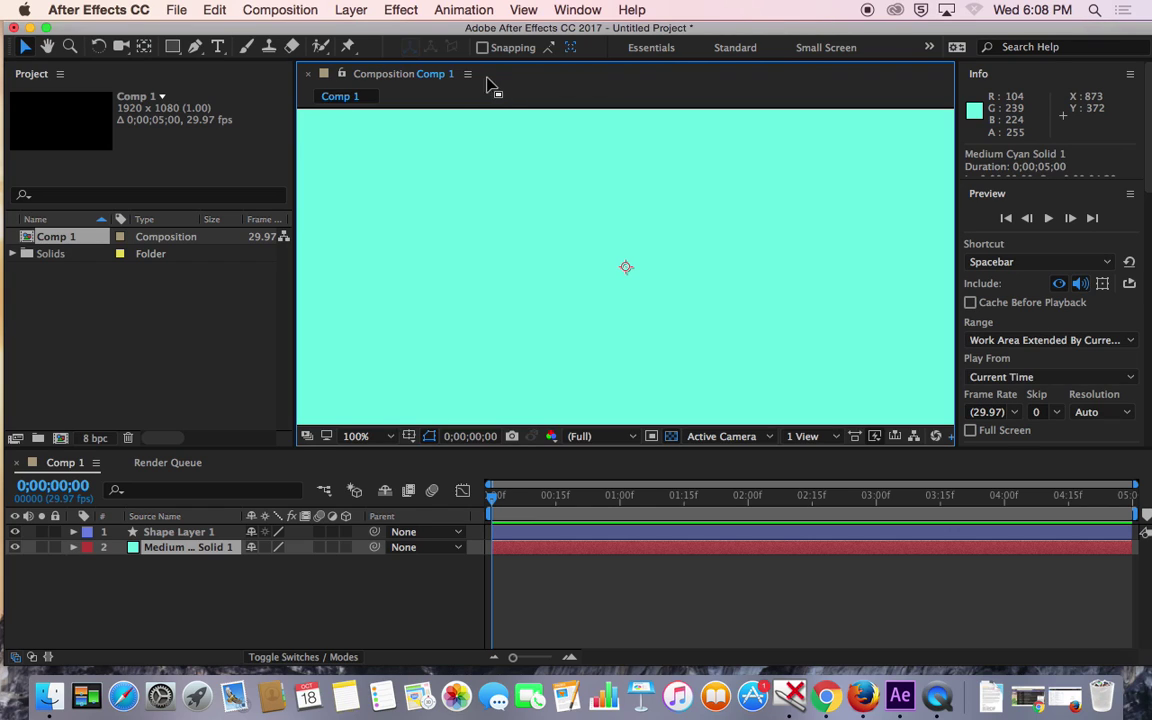
- Rename the cyan solid layer as Background
{"action": "right_click", "coordinate": [204, 553]}
{"action": "left_click", "coordinate": [266, 652]}
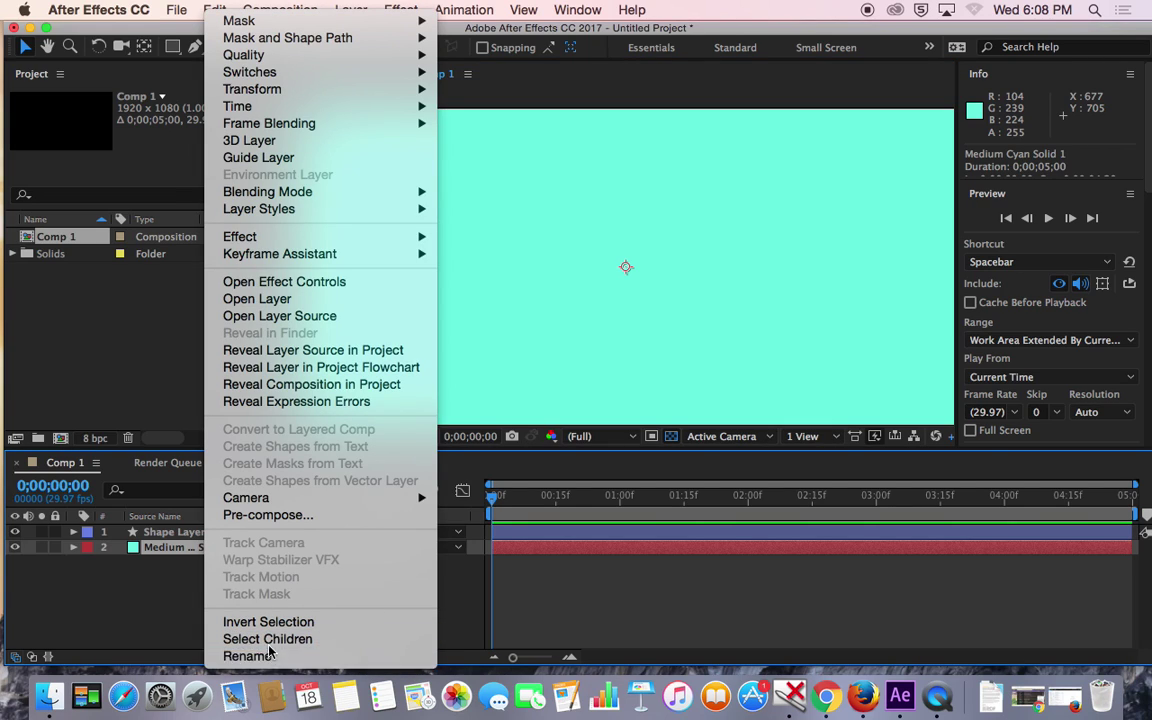
{"action": "type", "text": "Background"}
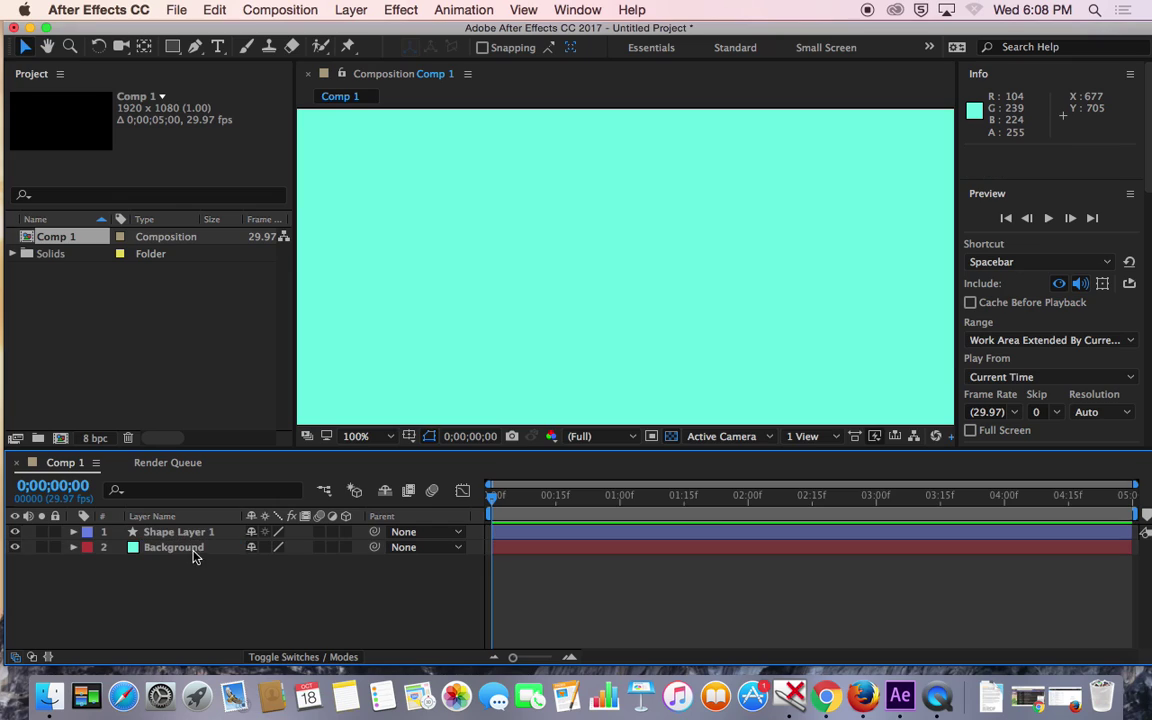
- Draw a green five-pointed star on the shape layer with the Star Tool, to the left of the composition's centre
{"action": "left_click", "coordinate": [194, 535]}
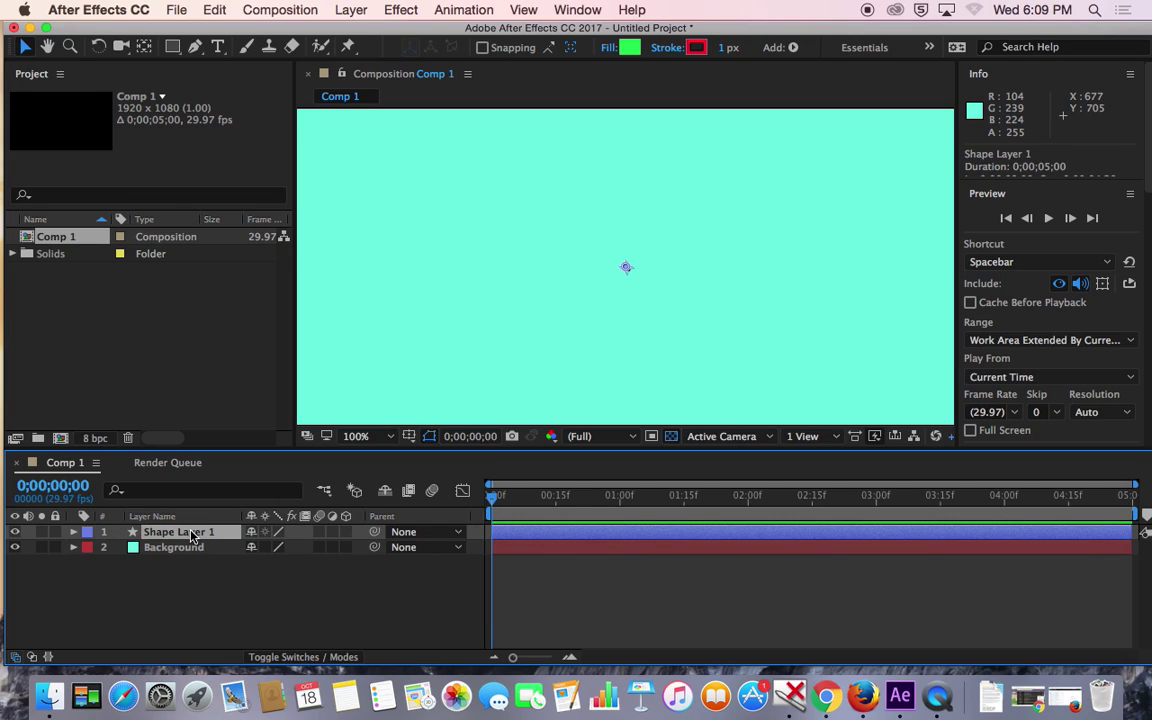
{"action": "left_click", "coordinate": [172, 46]}
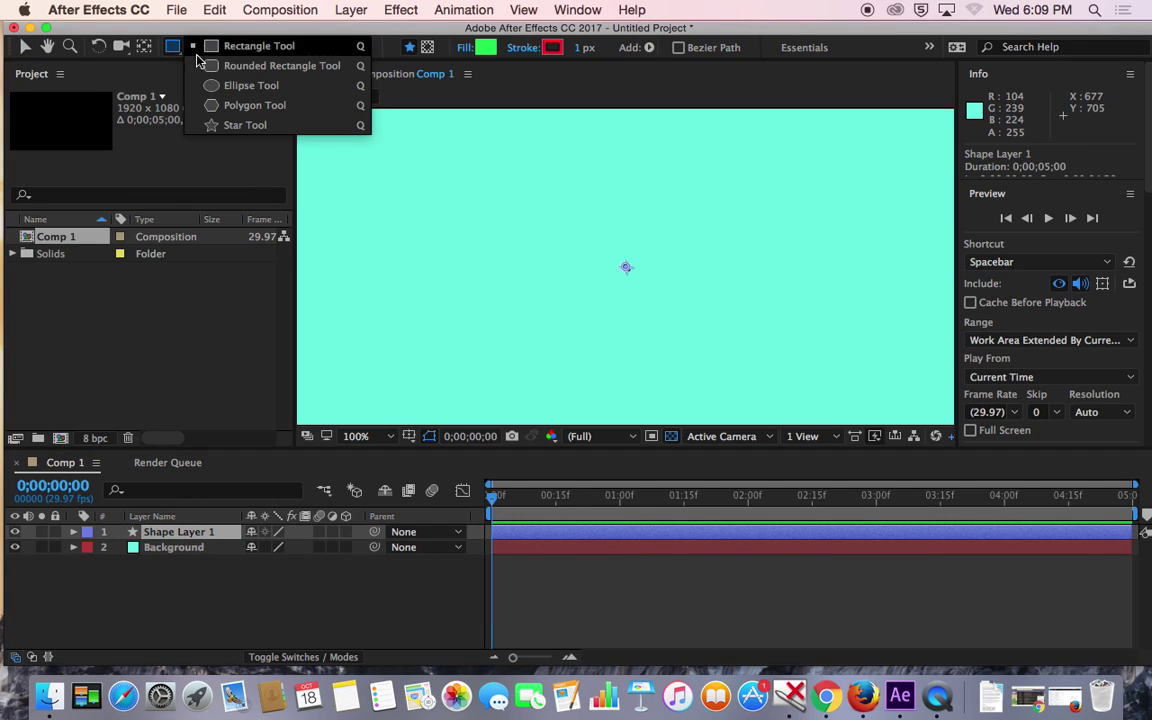
{"action": "left_click", "coordinate": [224, 124]}
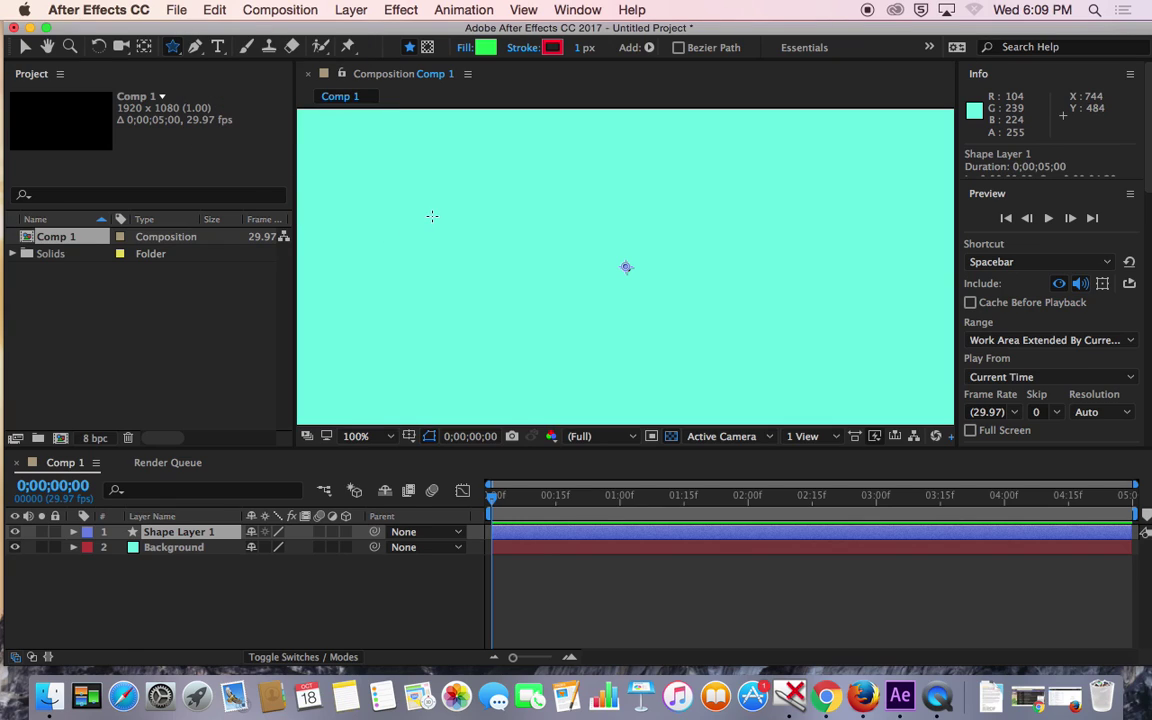
{"action": "left_click_drag", "start_coordinate": [402, 231], "coordinate": [444, 267]}
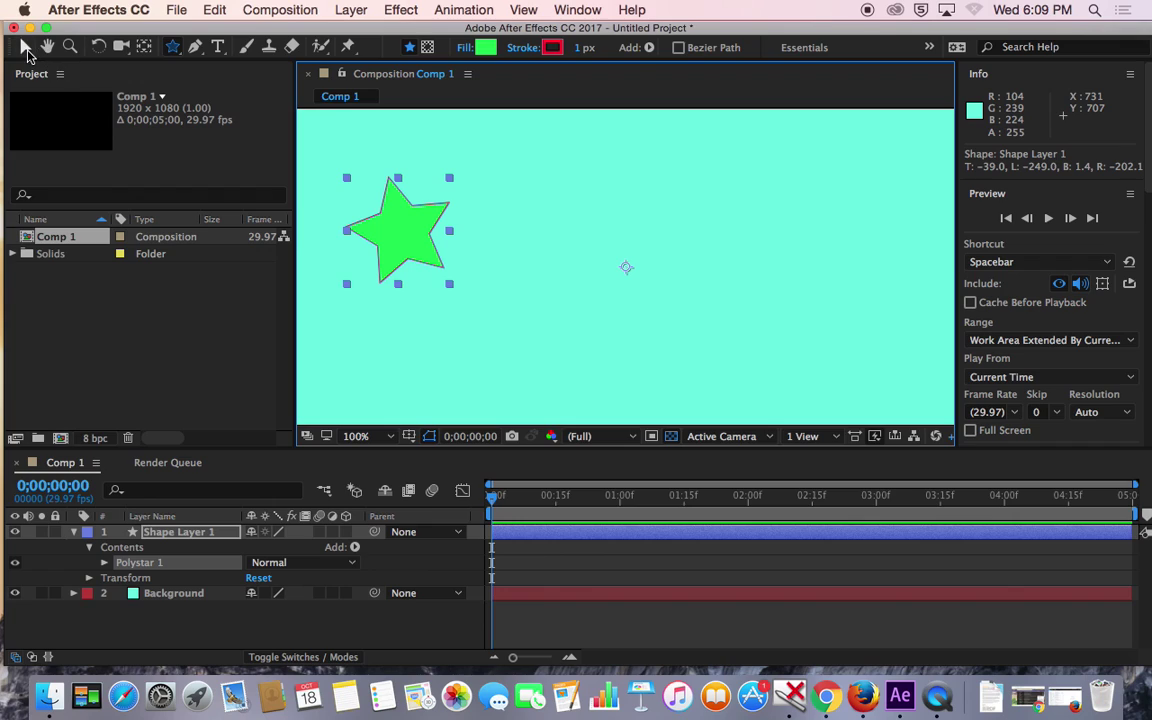
{"action": "left_click", "coordinate": [25, 47]}
- Expand the shape layer's Transform properties with the current time kept at 0;00;00;00
{"action": "mouse_move", "coordinate": [494, 500]}
{"action": "left_mouse_down"}
{"action": "mouse_move", "coordinate": [551, 500]}
{"action": "mouse_move", "coordinate": [493, 500]}
{"action": "left_mouse_up"}
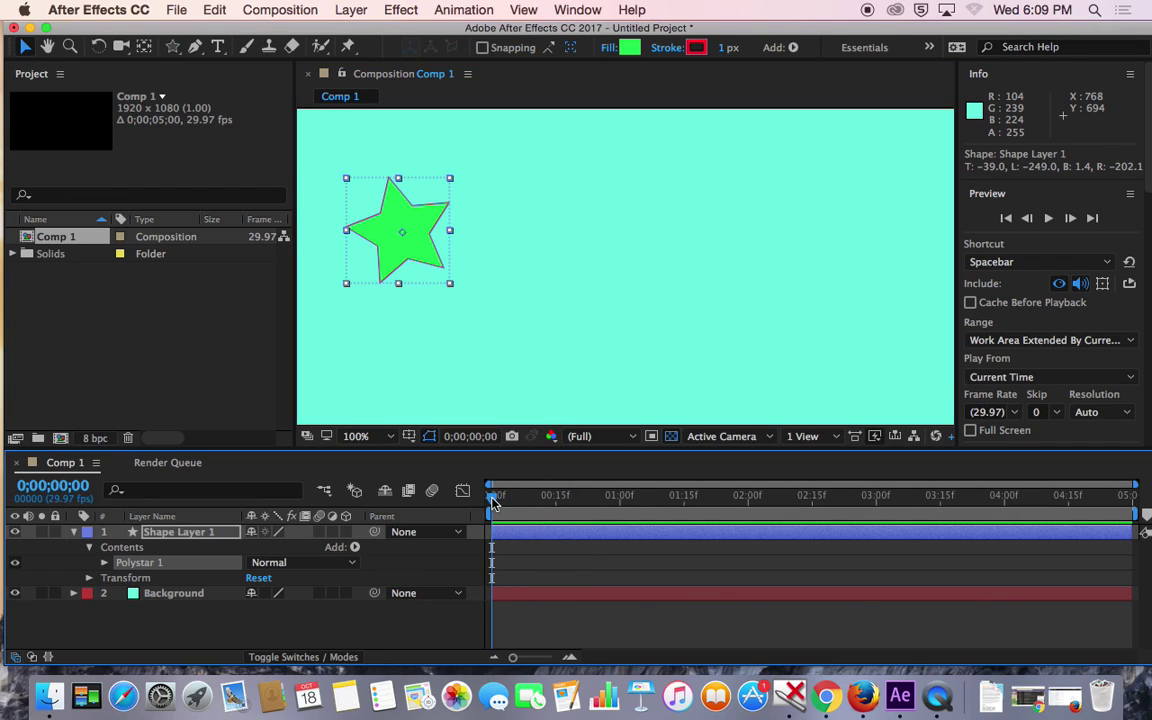
{"action": "left_click", "coordinate": [94, 584]}
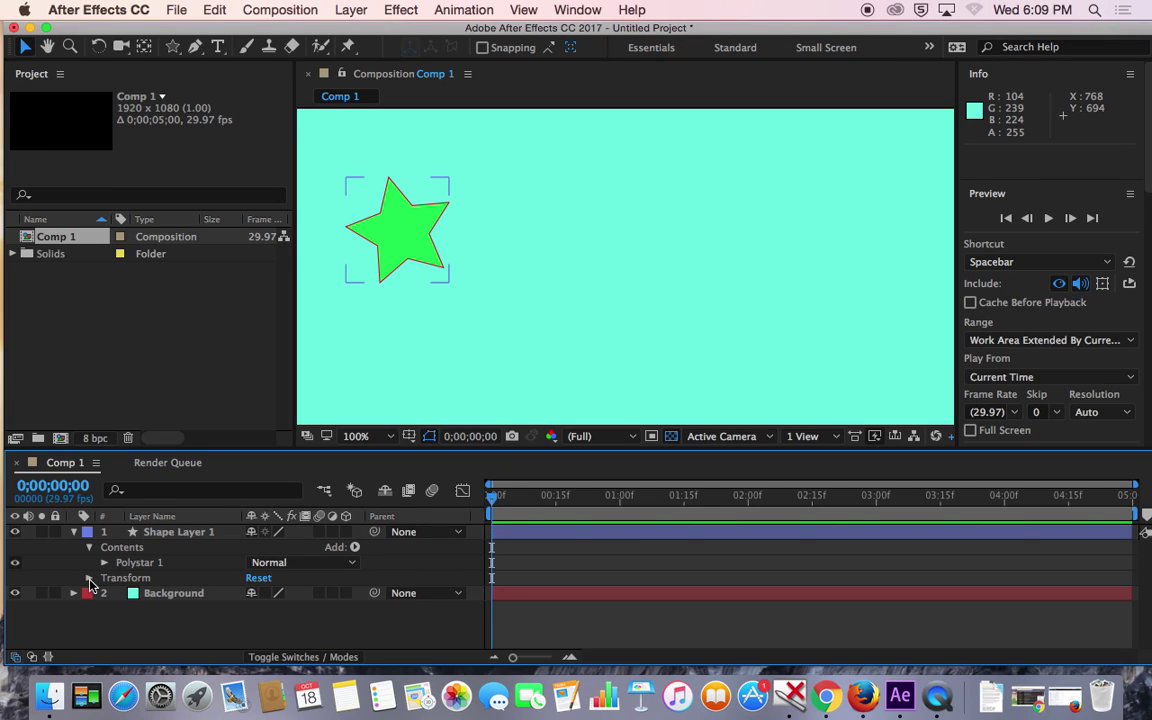
{"action": "left_click_drag", "start_coordinate": [288, 27], "coordinate": [343, 30]}
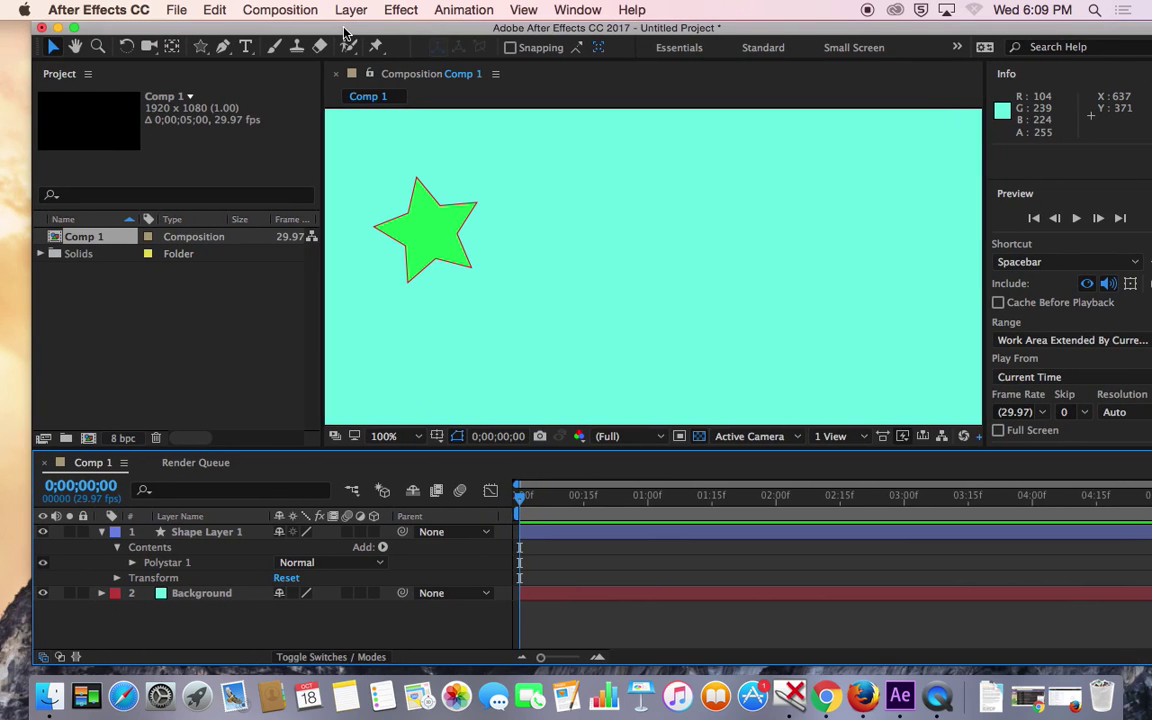
{"action": "left_click", "coordinate": [115, 580]}
{"action": "scroll", "coordinate": [140, 592], "scroll_direction": "down", "scroll_amount": 1}
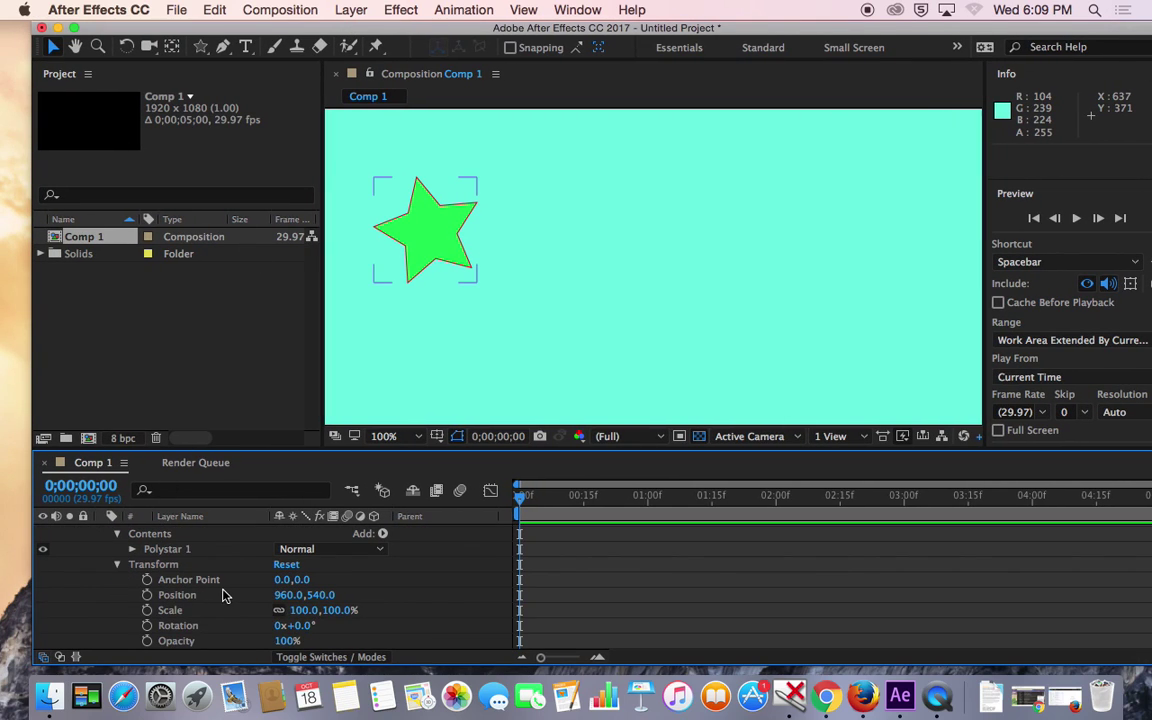
{"action": "scroll", "coordinate": [226, 595], "scroll_direction": "down", "scroll_amount": 1}
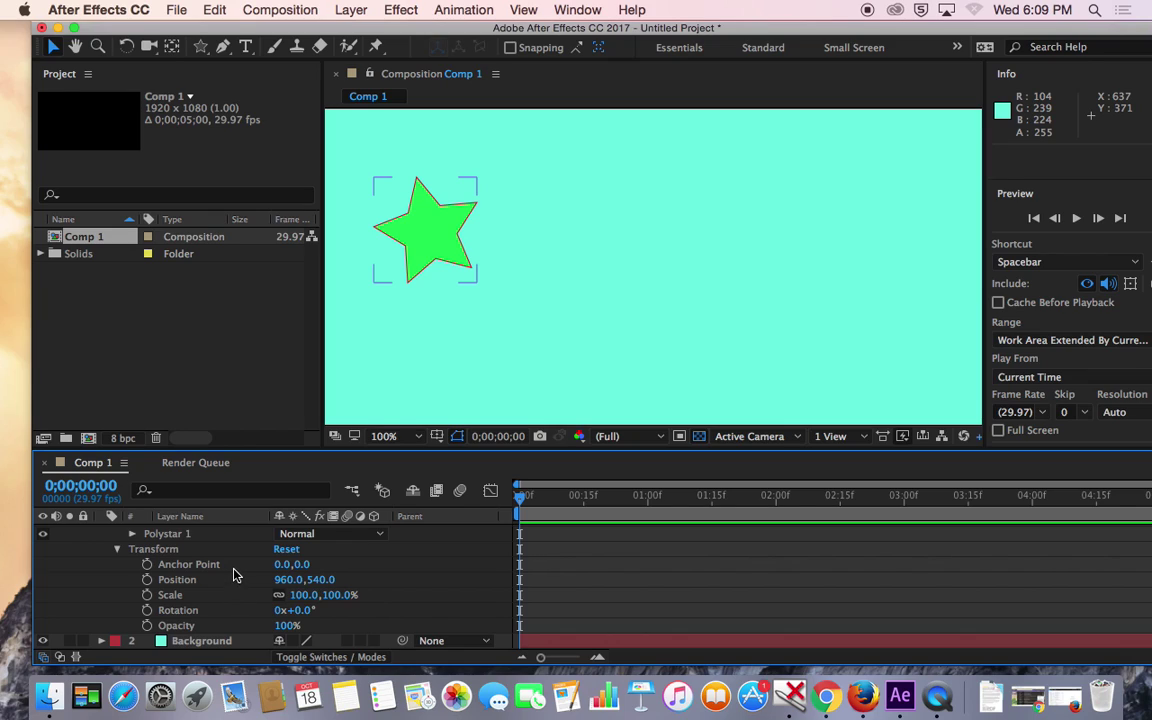
- Move the shape layer's anchor point onto the star's centre, at about -245, -37
{"action": "left_click", "coordinate": [214, 566]}
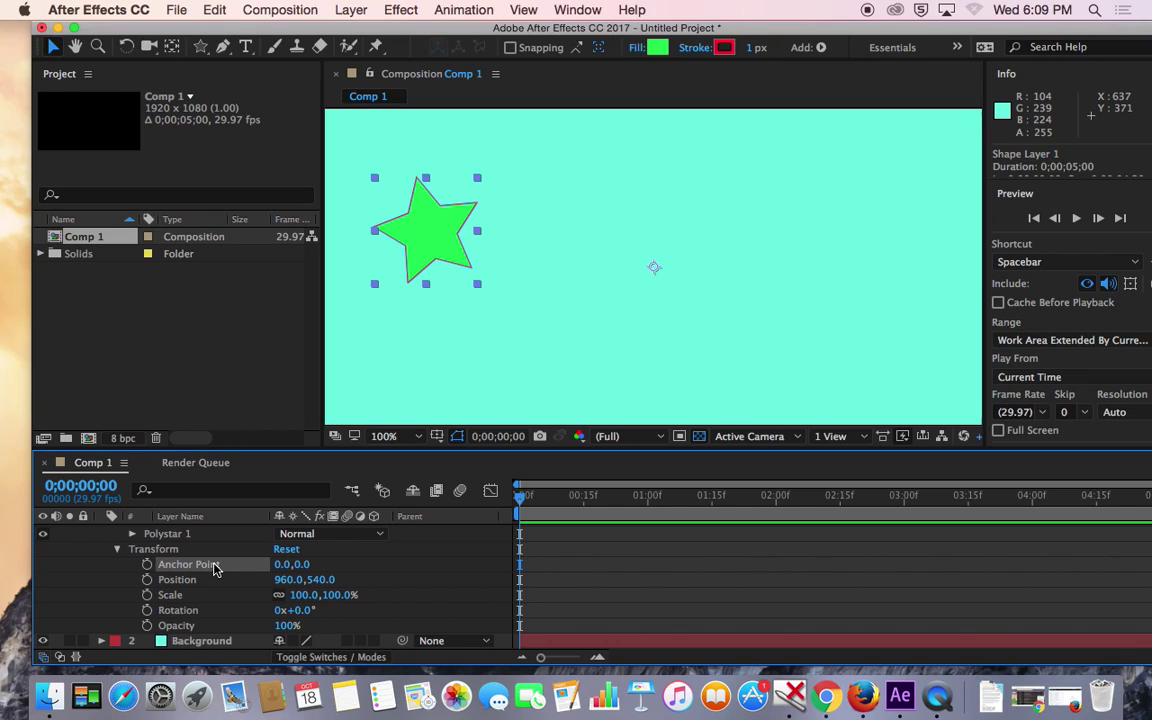
{"action": "left_click", "coordinate": [168, 46]}
{"action": "left_click_drag", "start_coordinate": [651, 272], "coordinate": [432, 236]}
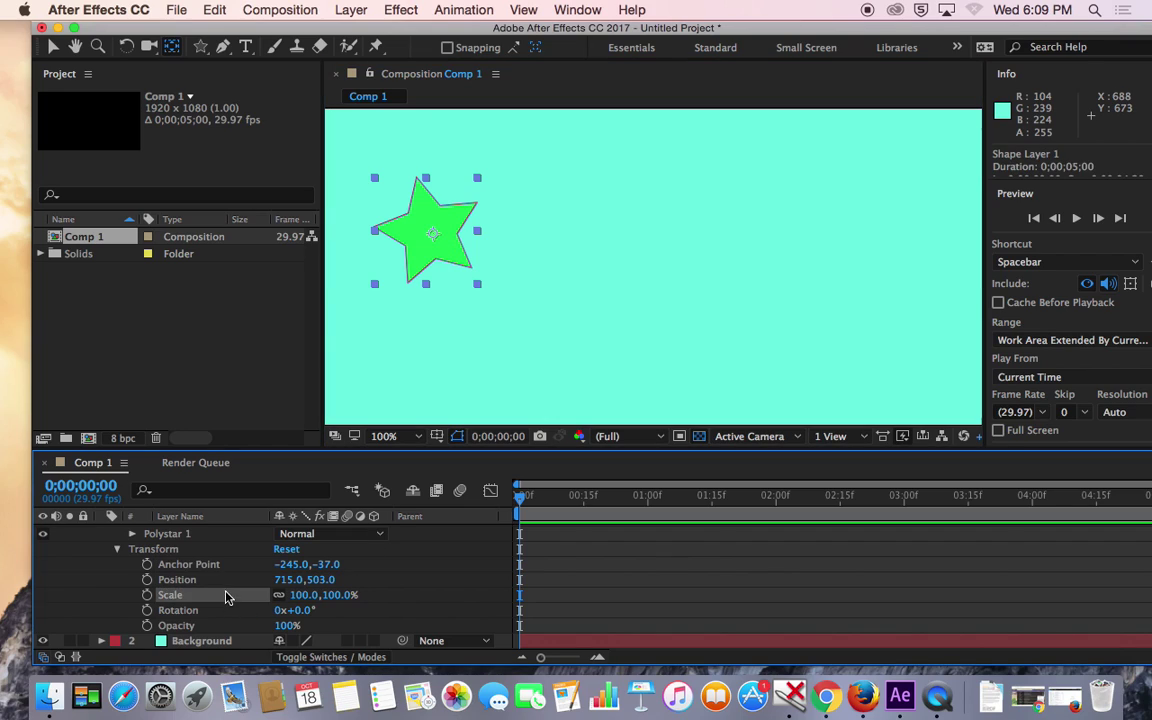
- Animate the star horizontally with Position keyframes at 0;00;00;00 and at 0;00;04;27, setting the second to 1266, 503
{"action": "left_click", "coordinate": [147, 580]}
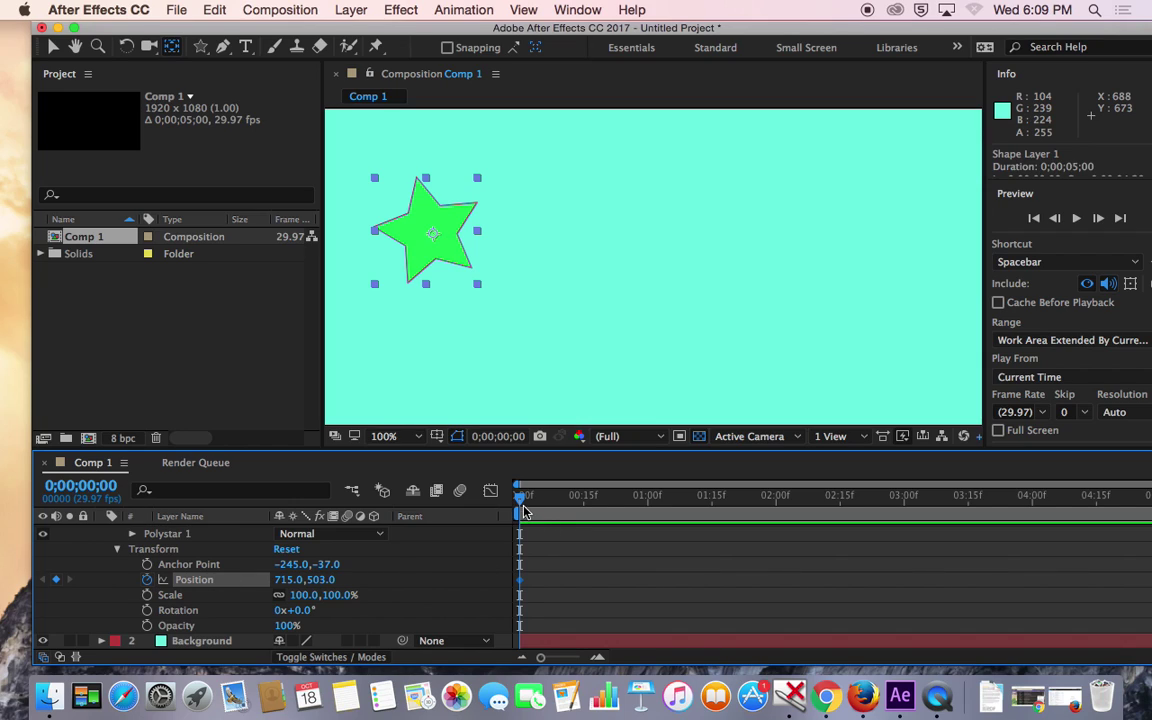
{"action": "left_click_drag", "start_coordinate": [524, 500], "coordinate": [1148, 500]}
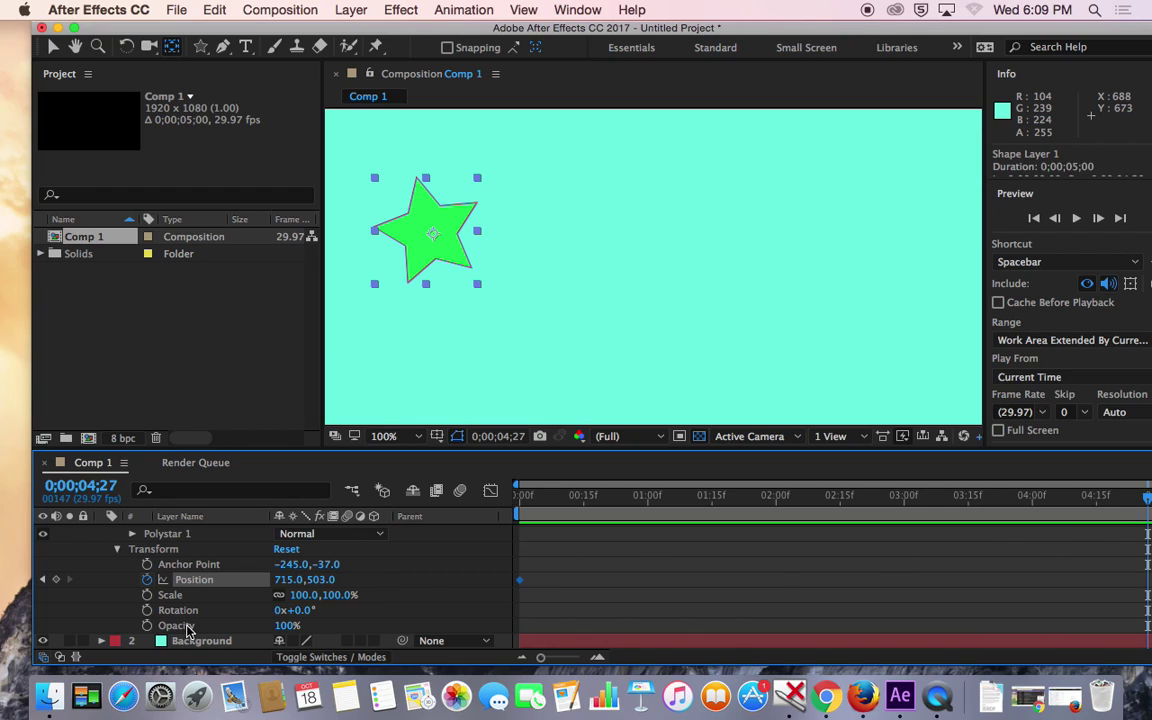
{"action": "left_click_drag", "start_coordinate": [288, 580], "coordinate": [765, 565]}
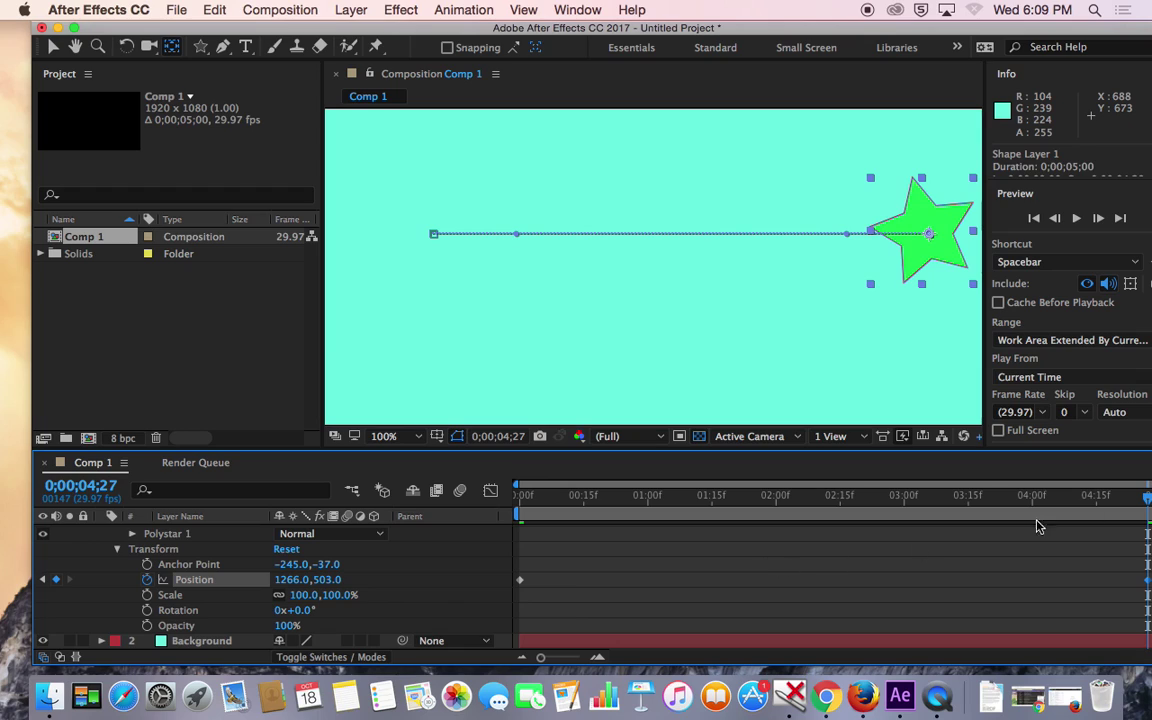
- Animate the star's Scale with keyframes of 100% at 0;00;00;12 and 168% at 0;00;01;00
{"action": "left_click_drag", "start_coordinate": [1146, 500], "coordinate": [421, 571]}
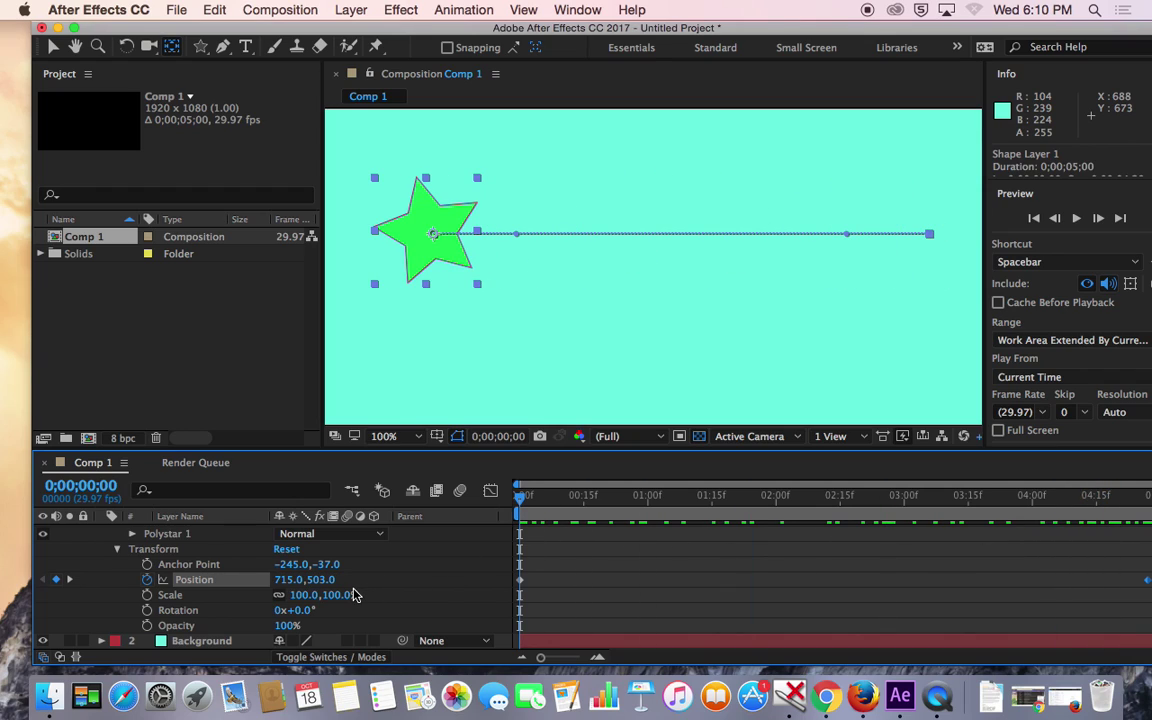
{"action": "left_click", "coordinate": [165, 597]}
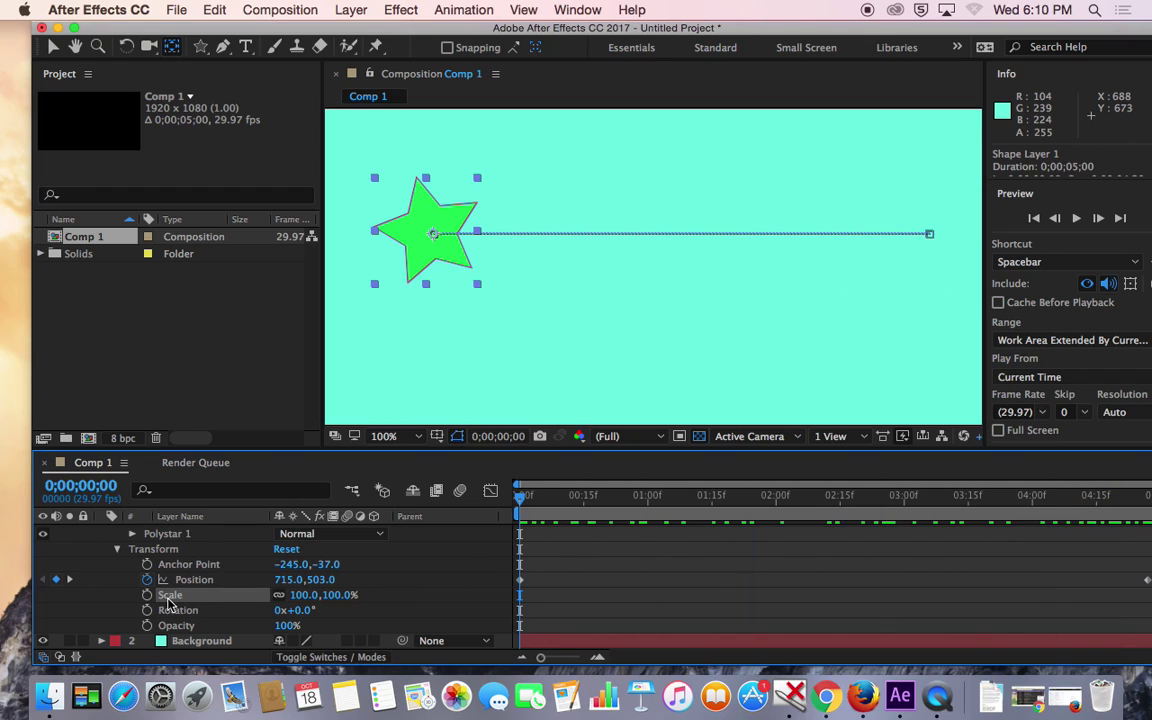
{"action": "left_click_drag", "start_coordinate": [516, 497], "coordinate": [571, 497]}
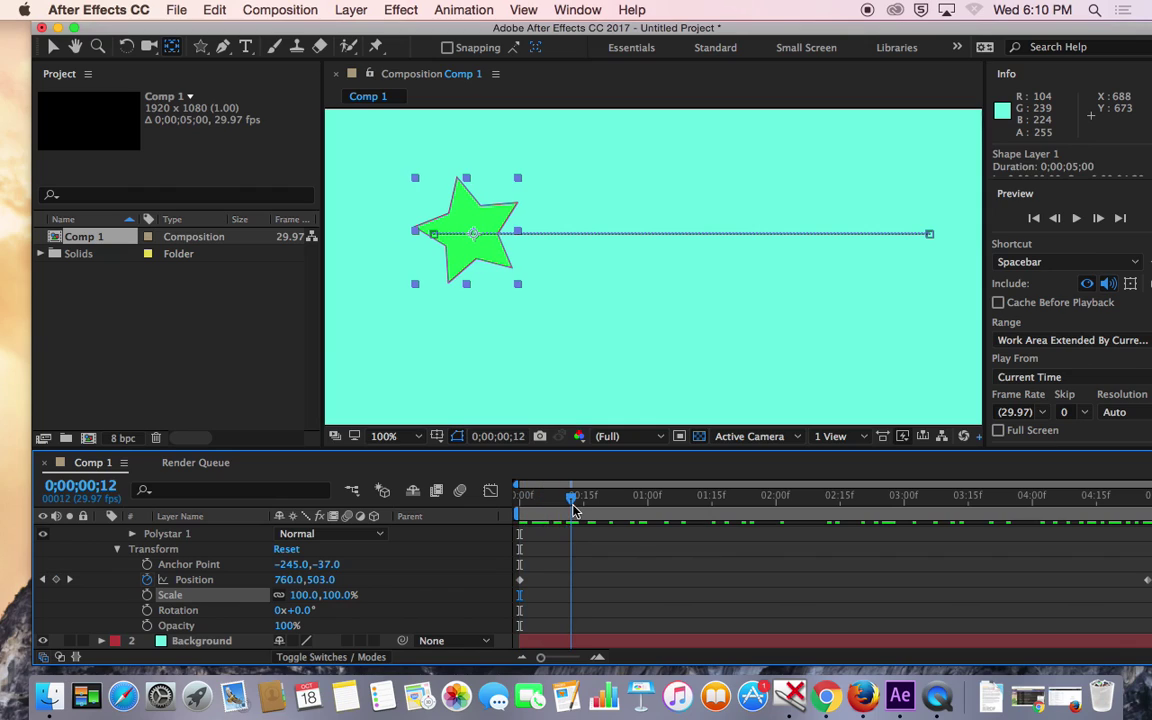
{"action": "left_click", "coordinate": [147, 595]}
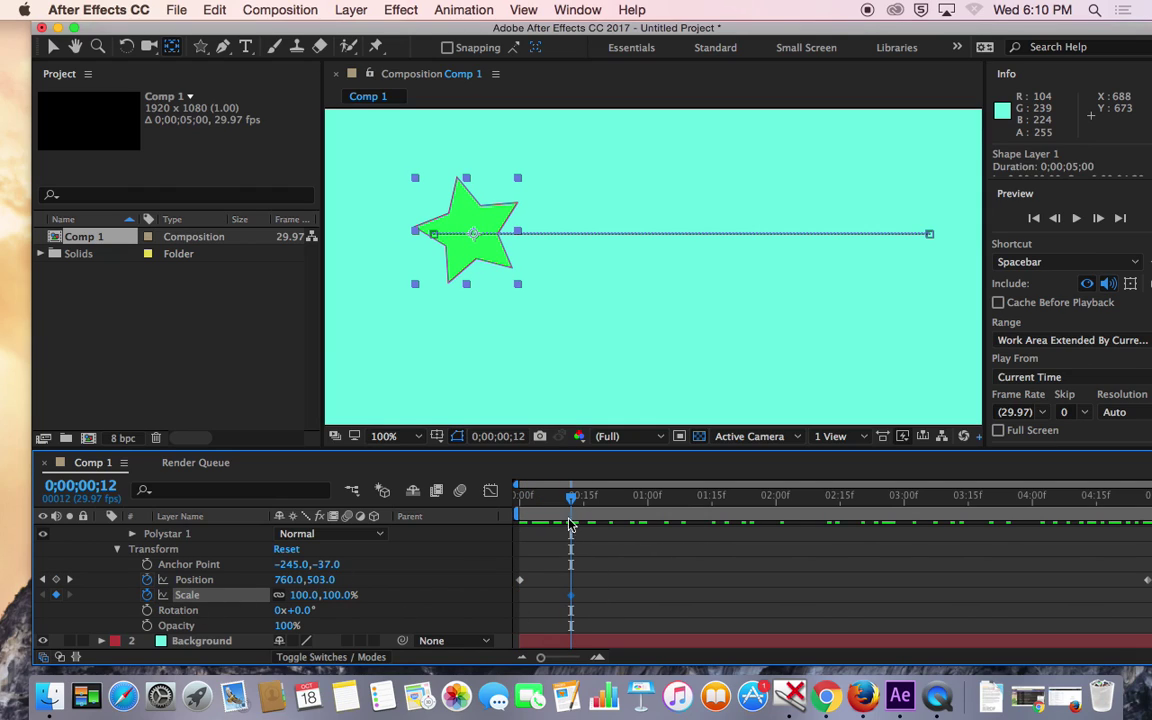
{"action": "left_click_drag", "start_coordinate": [571, 497], "coordinate": [647, 500]}
{"action": "left_click_drag", "start_coordinate": [295, 602], "coordinate": [364, 596]}
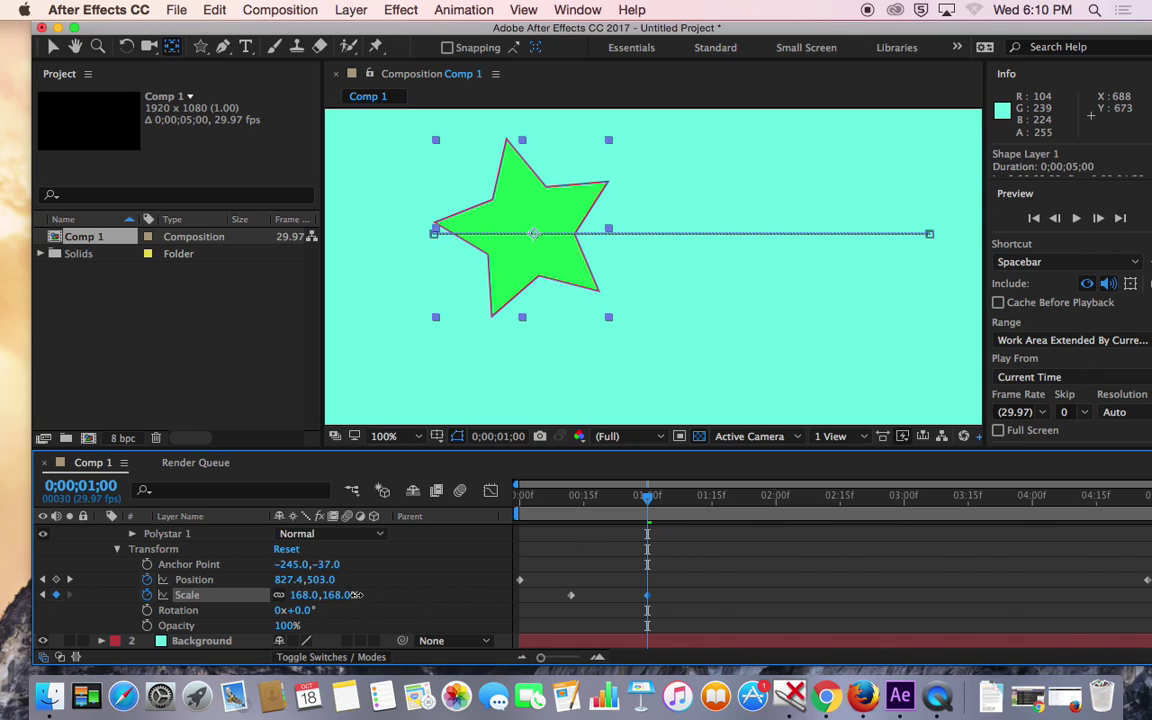
- Add Scale keyframes that shrink the star at 0;00;02;12, enlarge it to 179% past three seconds, and shrink it to 82% at 0;00;04;00
{"action": "left_click_drag", "start_coordinate": [647, 500], "coordinate": [828, 500]}
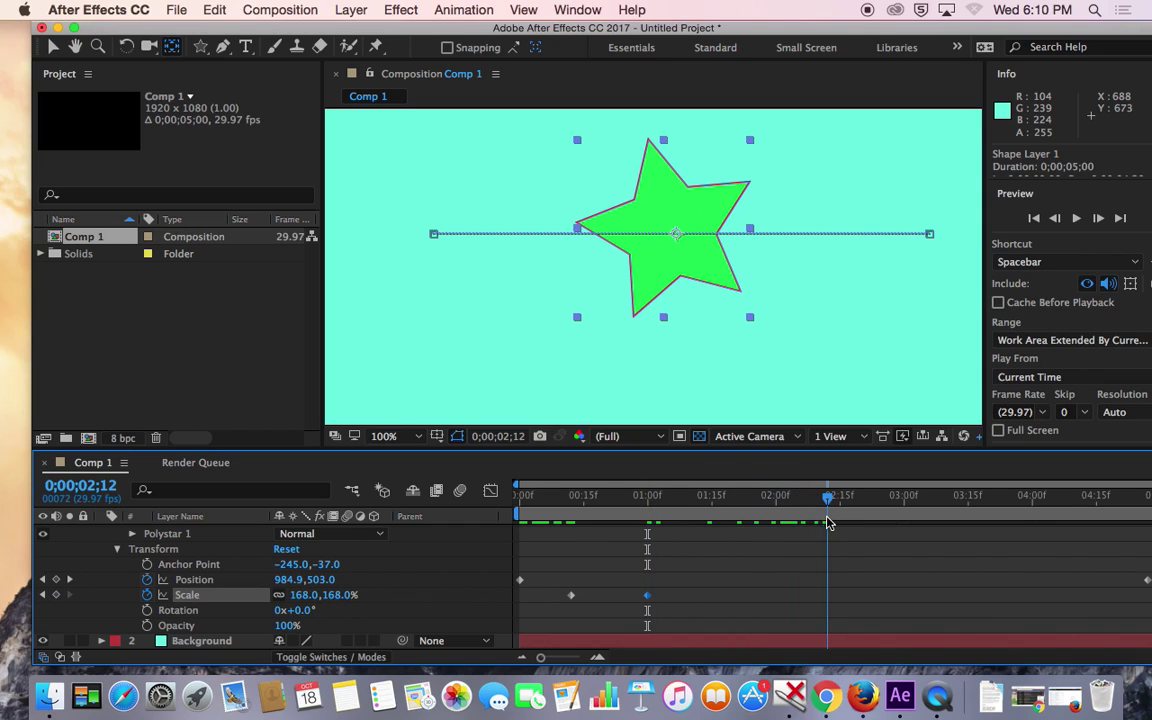
{"action": "left_click_drag", "start_coordinate": [309, 603], "coordinate": [256, 601]}
{"action": "left_click_drag", "start_coordinate": [835, 502], "coordinate": [933, 500]}
{"action": "left_click_drag", "start_coordinate": [305, 595], "coordinate": [343, 595]}
{"action": "left_click_drag", "start_coordinate": [943, 510], "coordinate": [1033, 505]}
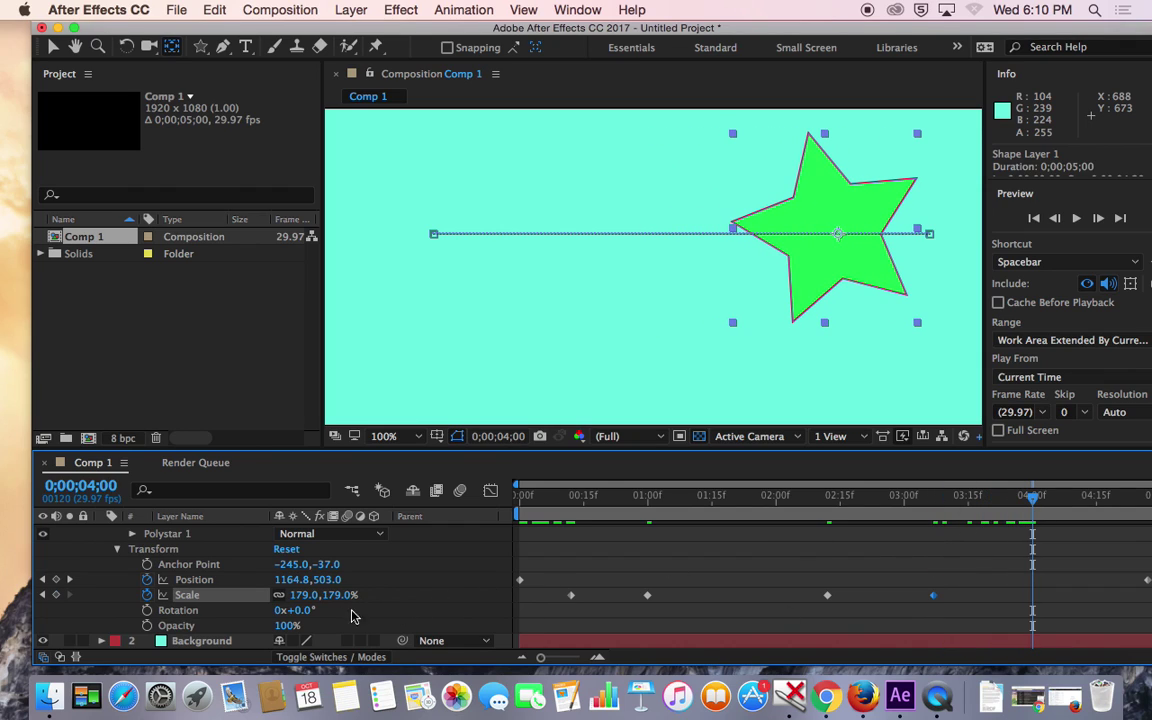
{"action": "left_click_drag", "start_coordinate": [303, 595], "coordinate": [224, 598]}
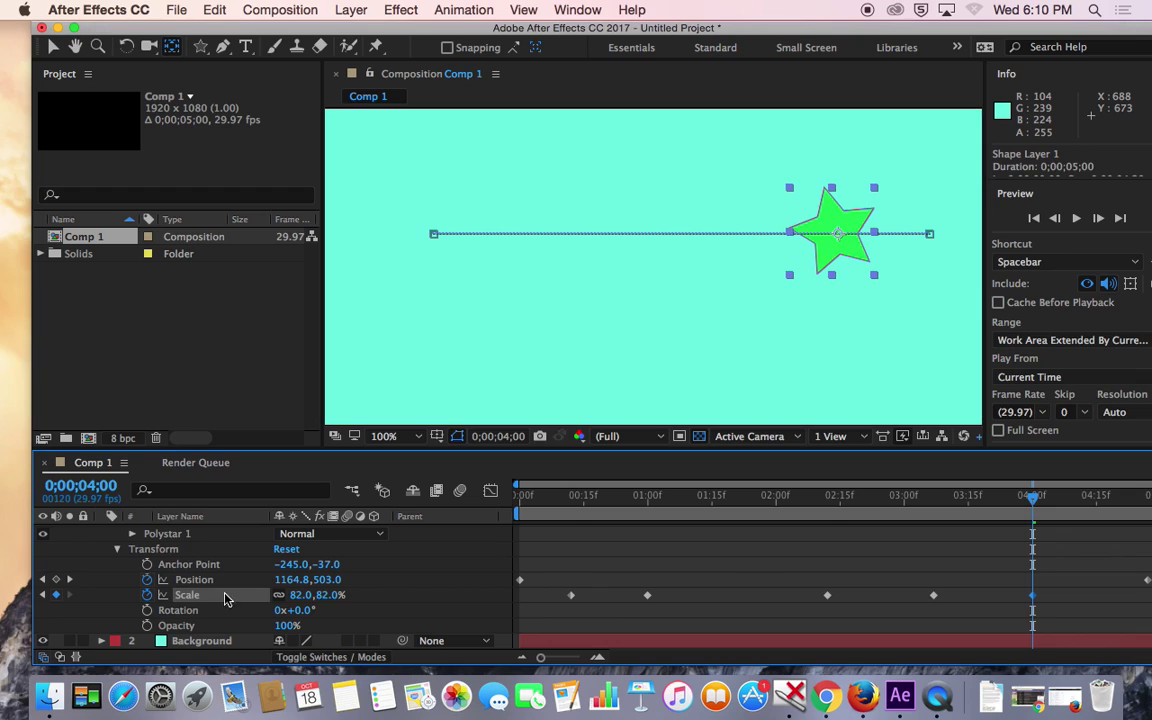
- Preview the star's combined position and scale animation from the start of the composition
{"action": "key", "text": "space"}
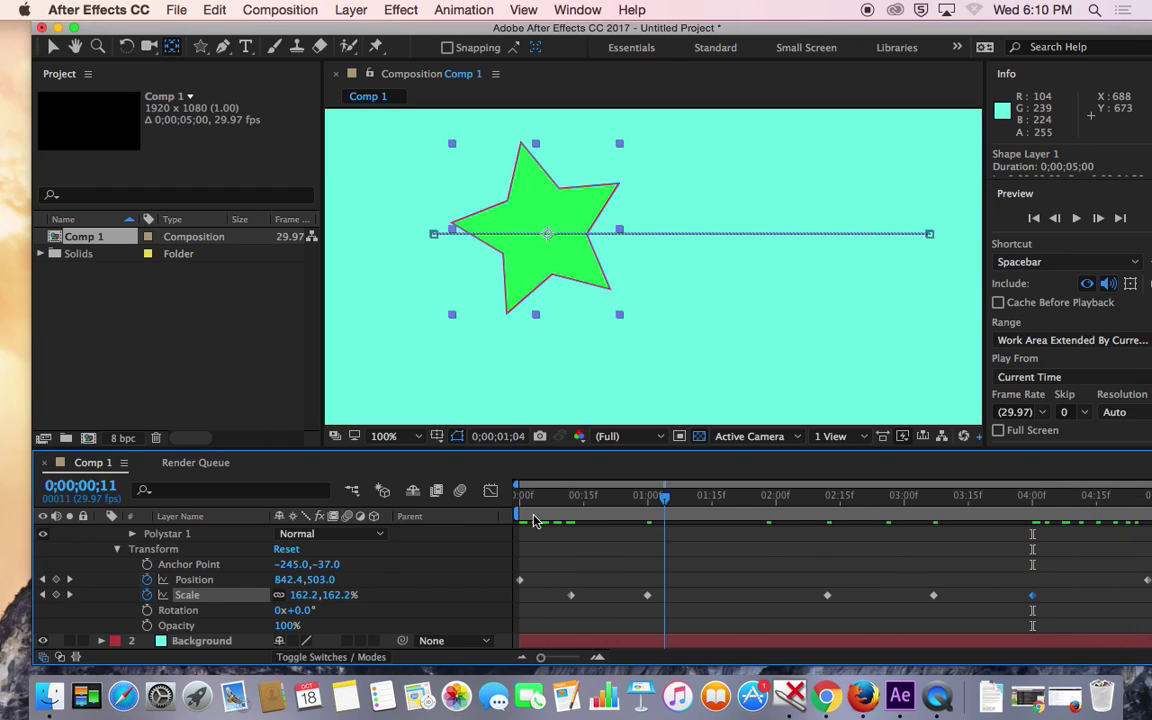
{"action": "key", "text": "space"}
{"action": "left_click", "coordinate": [1076, 218]}
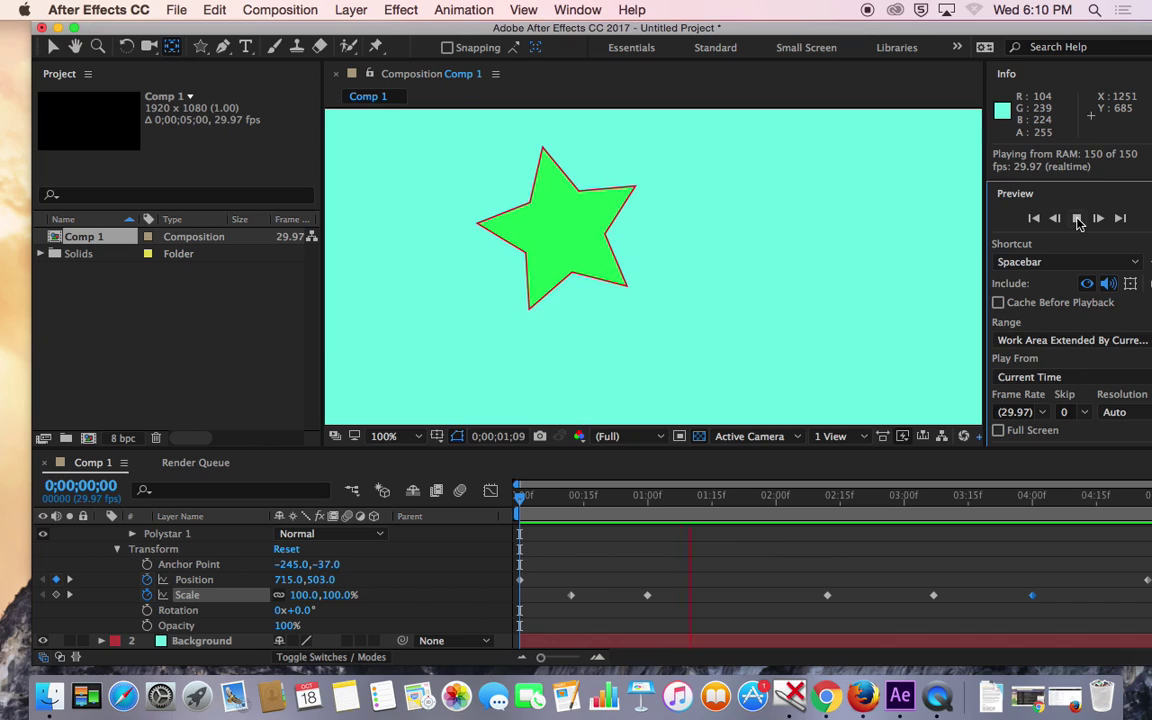
{"action": "key", "text": "space"}
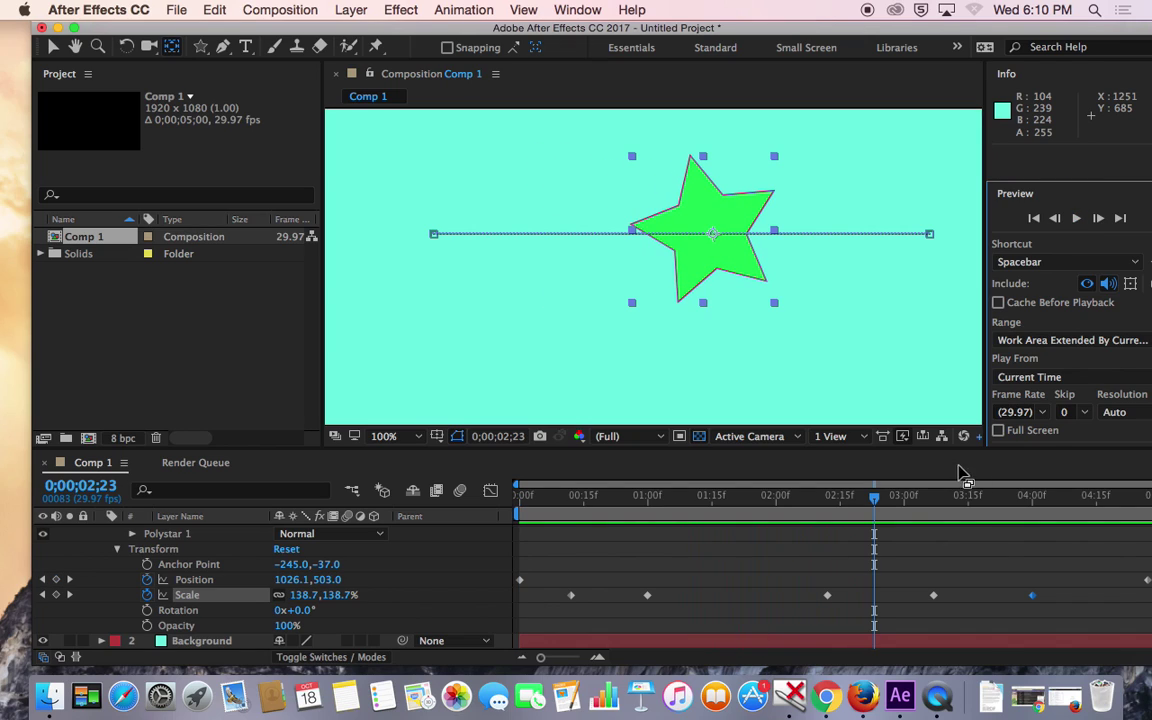
{"action": "left_click_drag", "start_coordinate": [874, 494], "coordinate": [597, 488]}
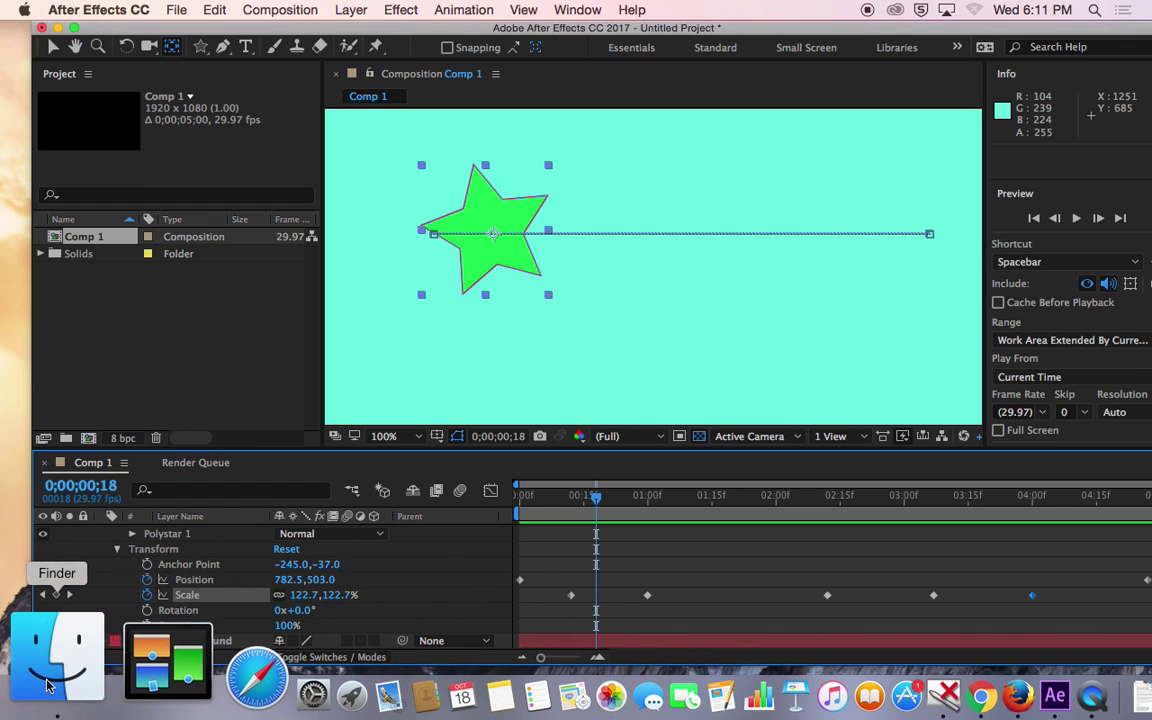
- Switch to Finder and launch Adobe Illustrator CC 2017 from the Applications folder
{"action": "left_click", "coordinate": [51, 661]}
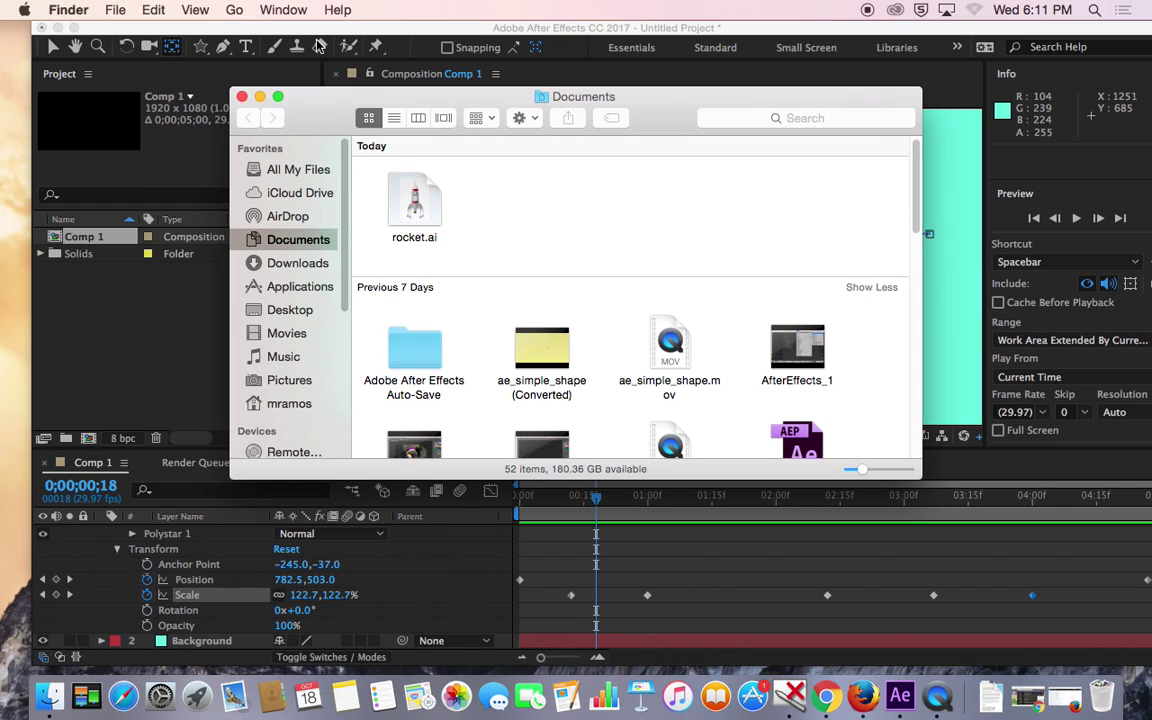
{"action": "left_click", "coordinate": [241, 96]}
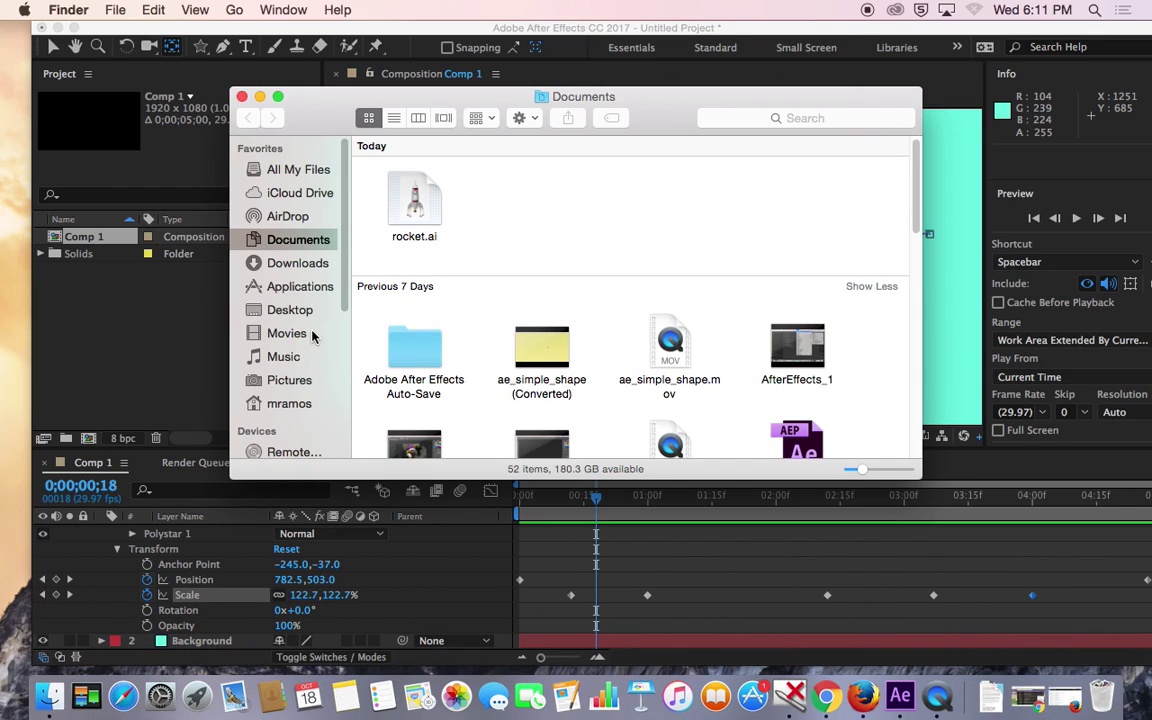
{"action": "left_click", "coordinate": [292, 287]}
{"action": "scroll", "coordinate": [443, 375], "scroll_direction": "down", "scroll_amount": 3}
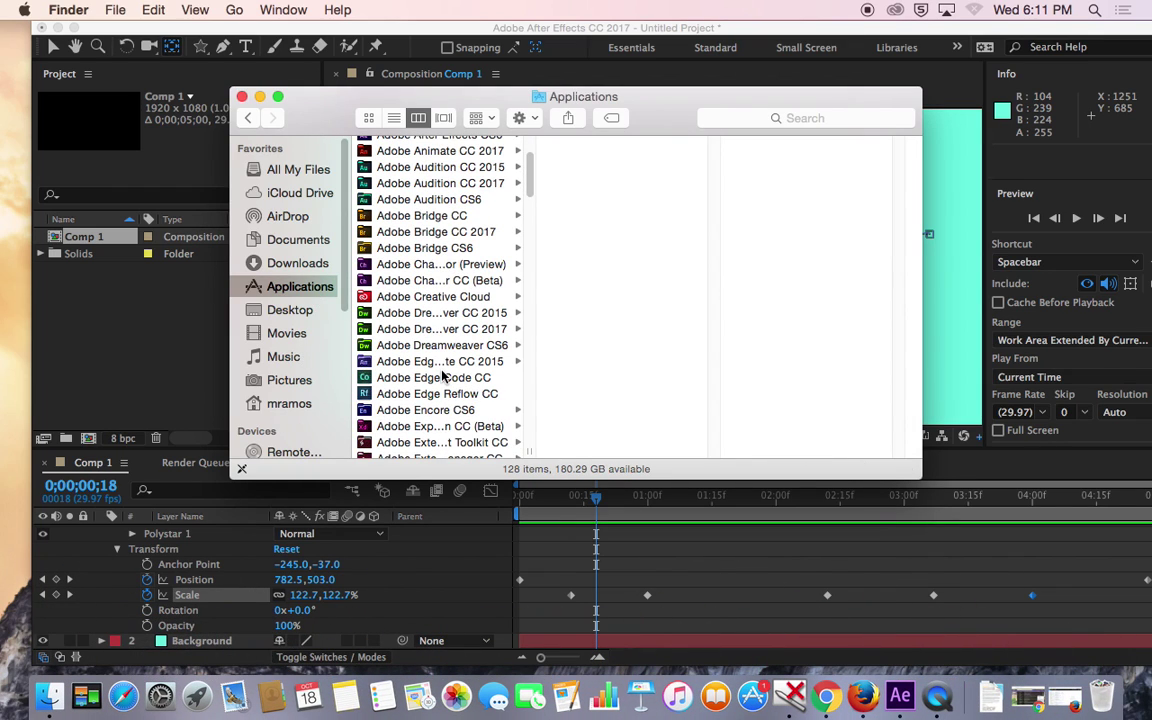
{"action": "scroll", "coordinate": [443, 375], "scroll_direction": "down", "scroll_amount": 5}
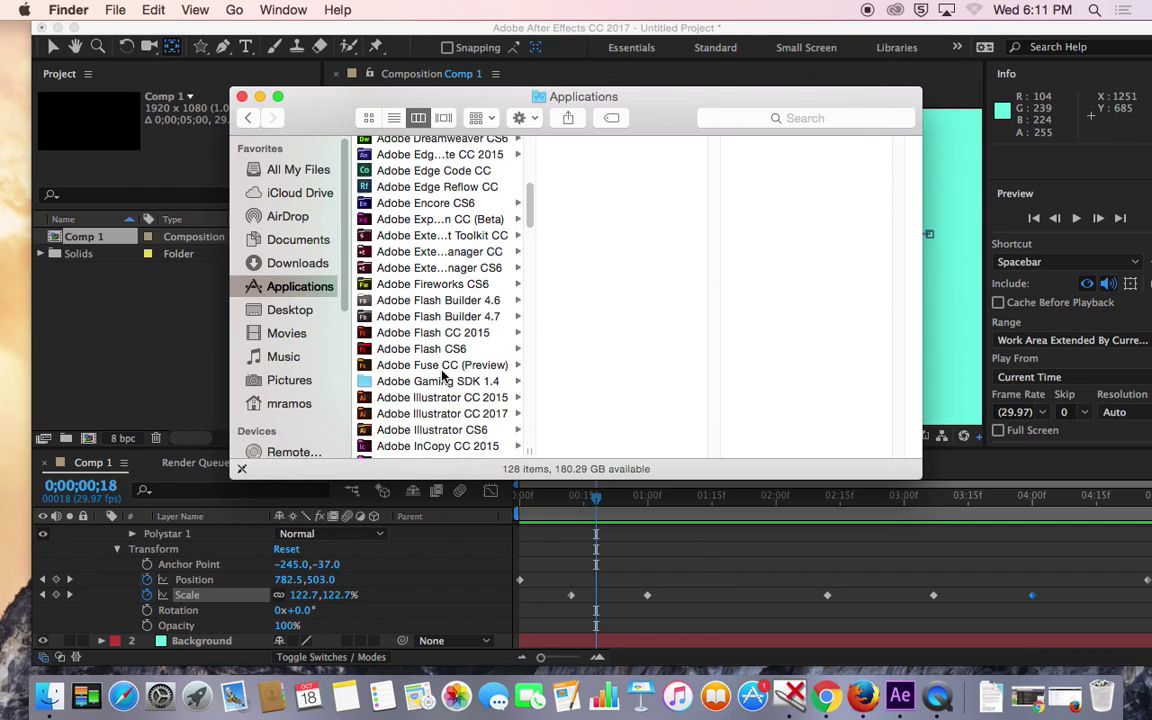
{"action": "left_click", "coordinate": [420, 413]}
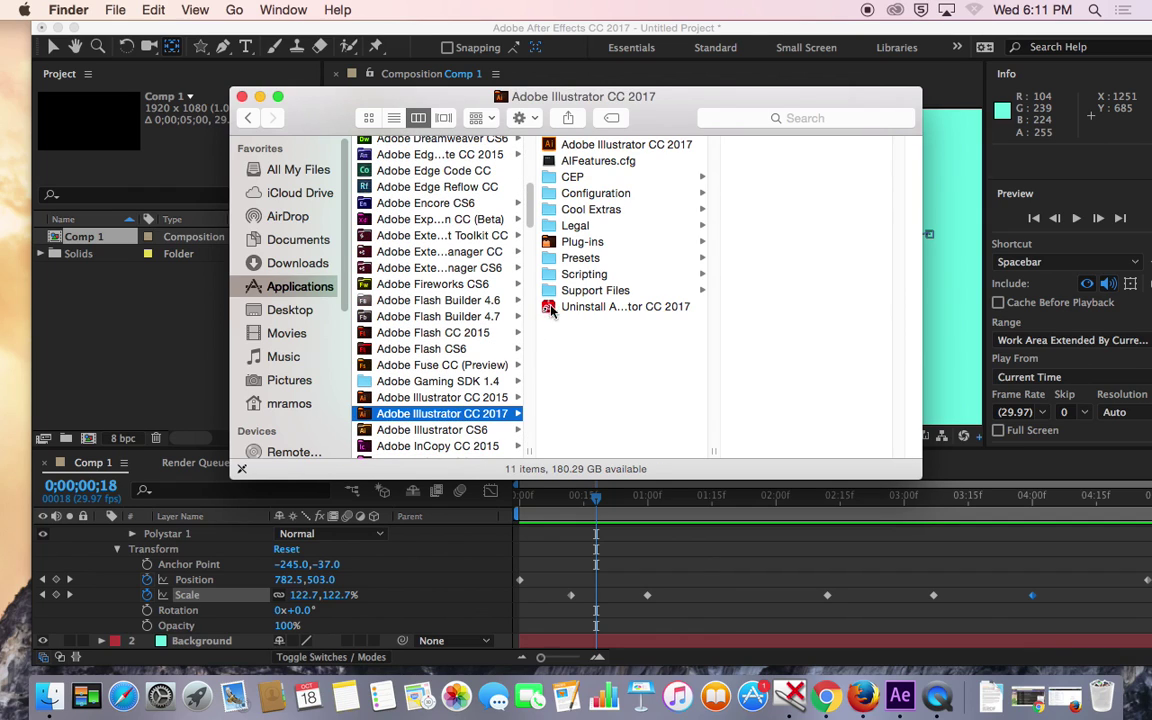
{"action": "double_click", "coordinate": [650, 148]}
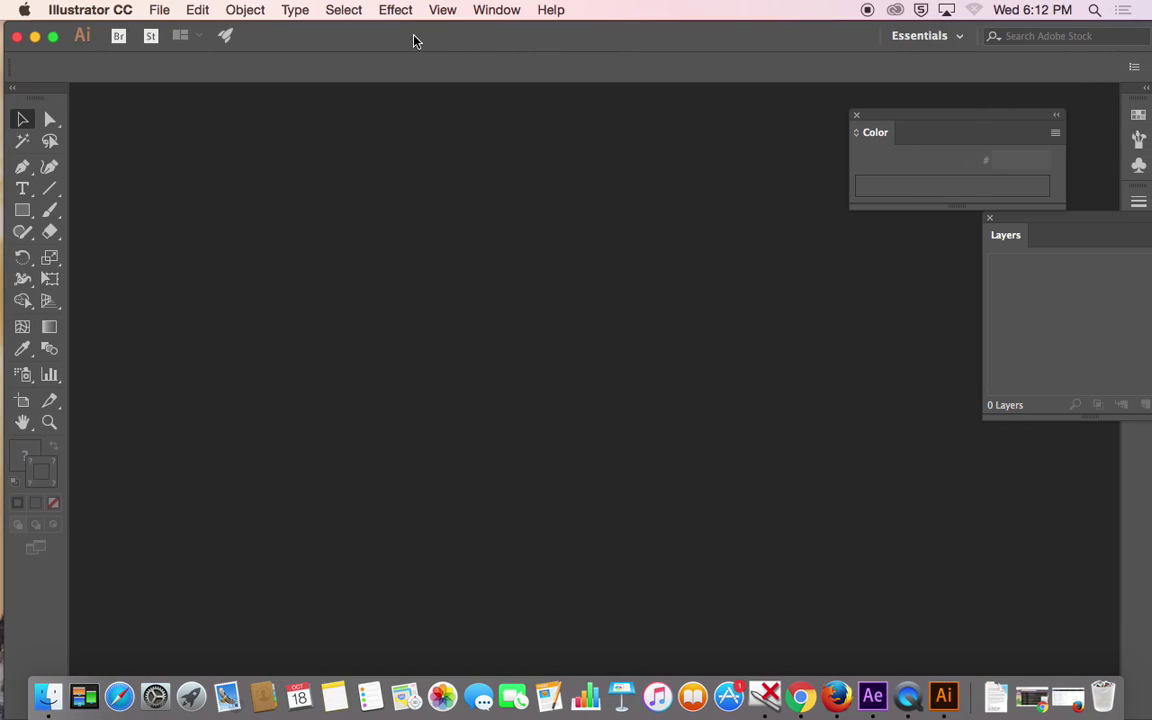
- Open rocket.ai from the Documents folder in Illustrator
{"action": "left_click", "coordinate": [155, 9]}
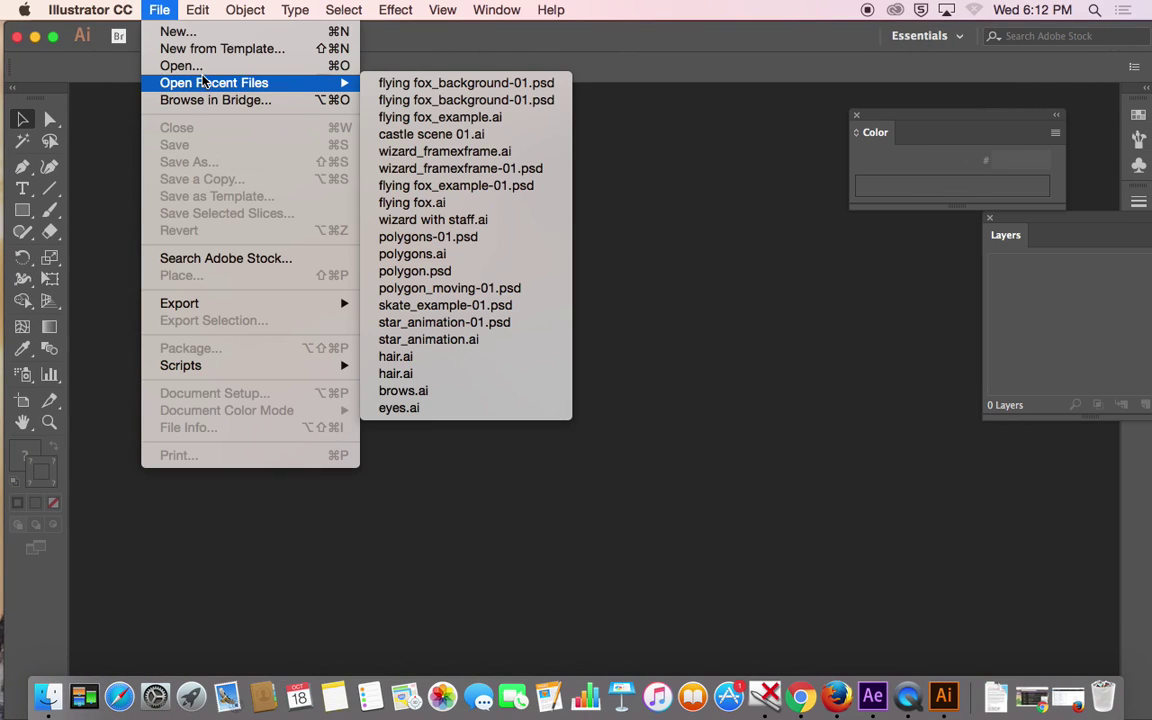
{"action": "left_click", "coordinate": [200, 68]}
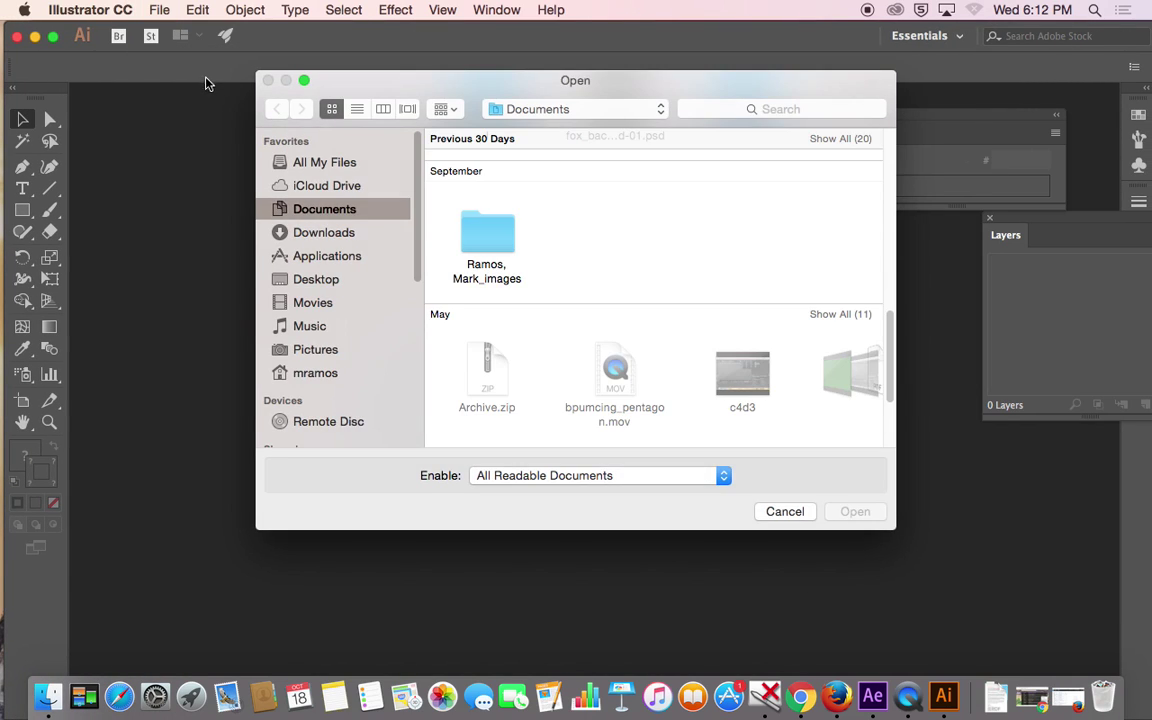
{"action": "scroll", "coordinate": [549, 260], "scroll_direction": "up", "scroll_amount": 10}
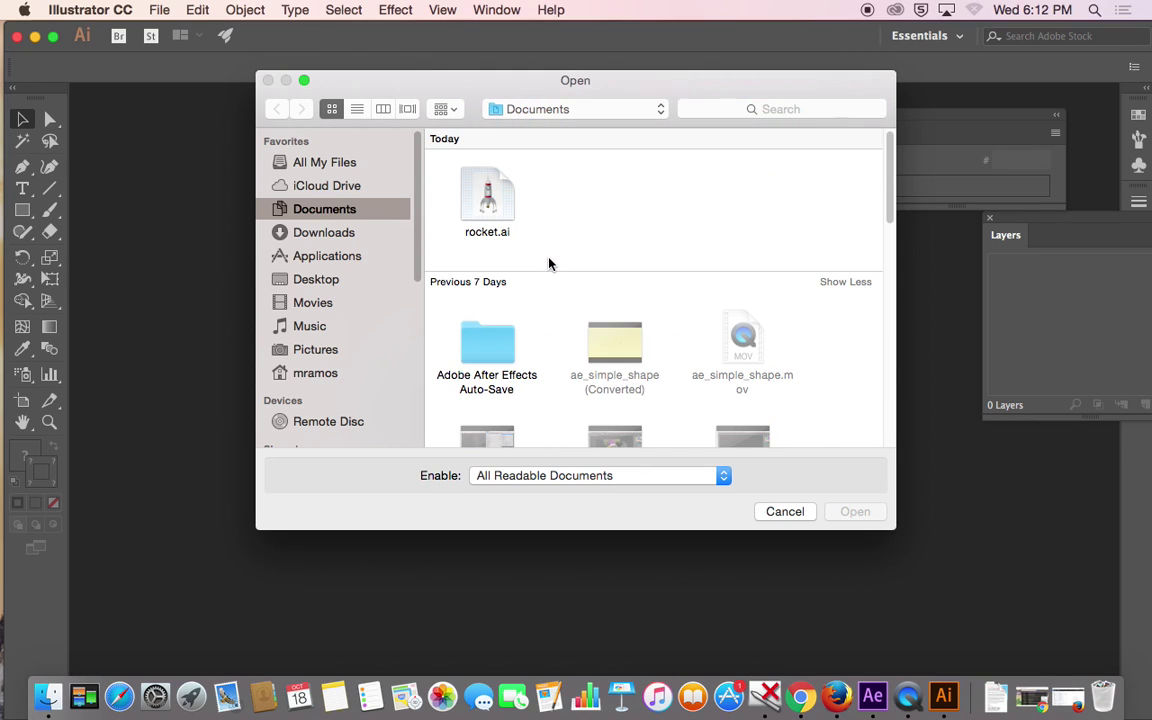
{"action": "double_click", "coordinate": [494, 230]}
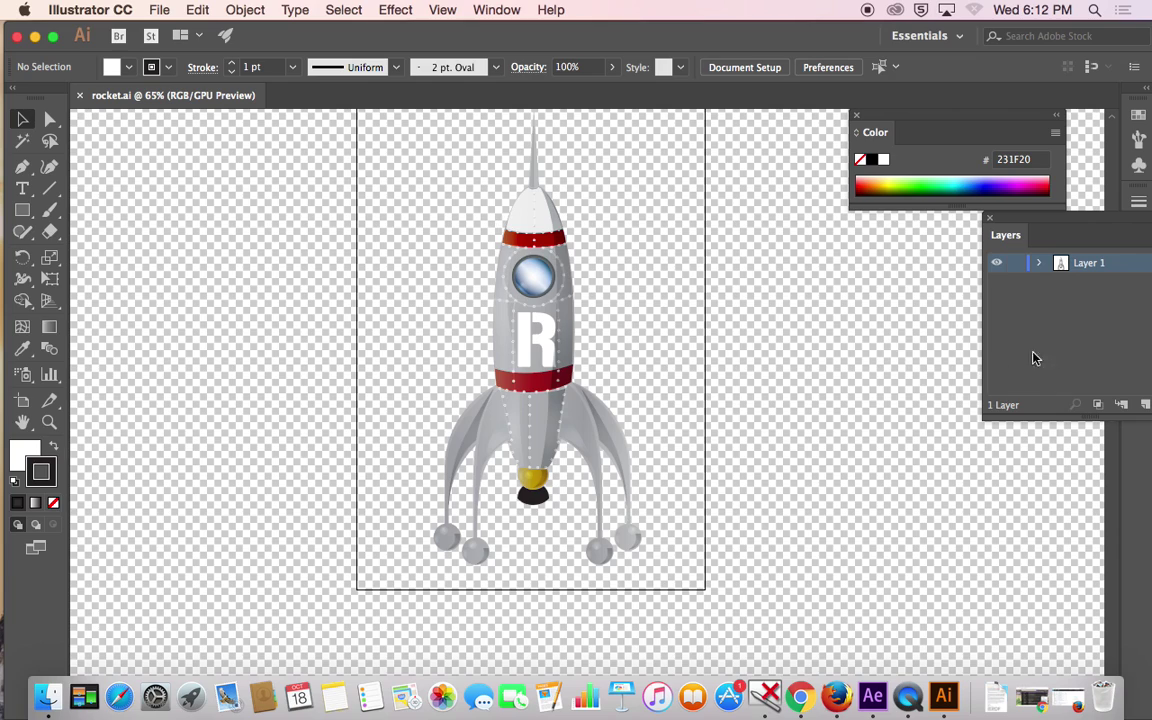
- Examine the separate paths and groups inside the rocket's Layer 1 and collapse the layer again
{"action": "left_click", "coordinate": [1040, 263]}
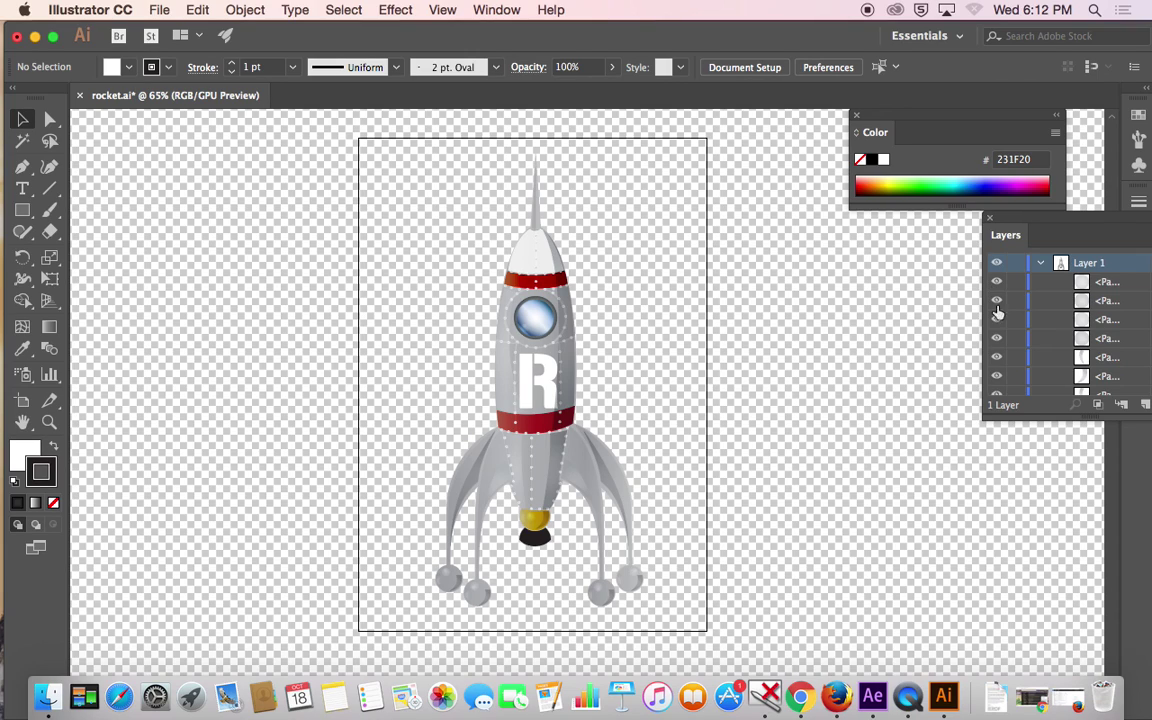
{"action": "scroll", "coordinate": [1007, 338], "scroll_direction": "down", "scroll_amount": 1}
{"action": "scroll", "coordinate": [1000, 332], "scroll_direction": "down", "scroll_amount": 2}
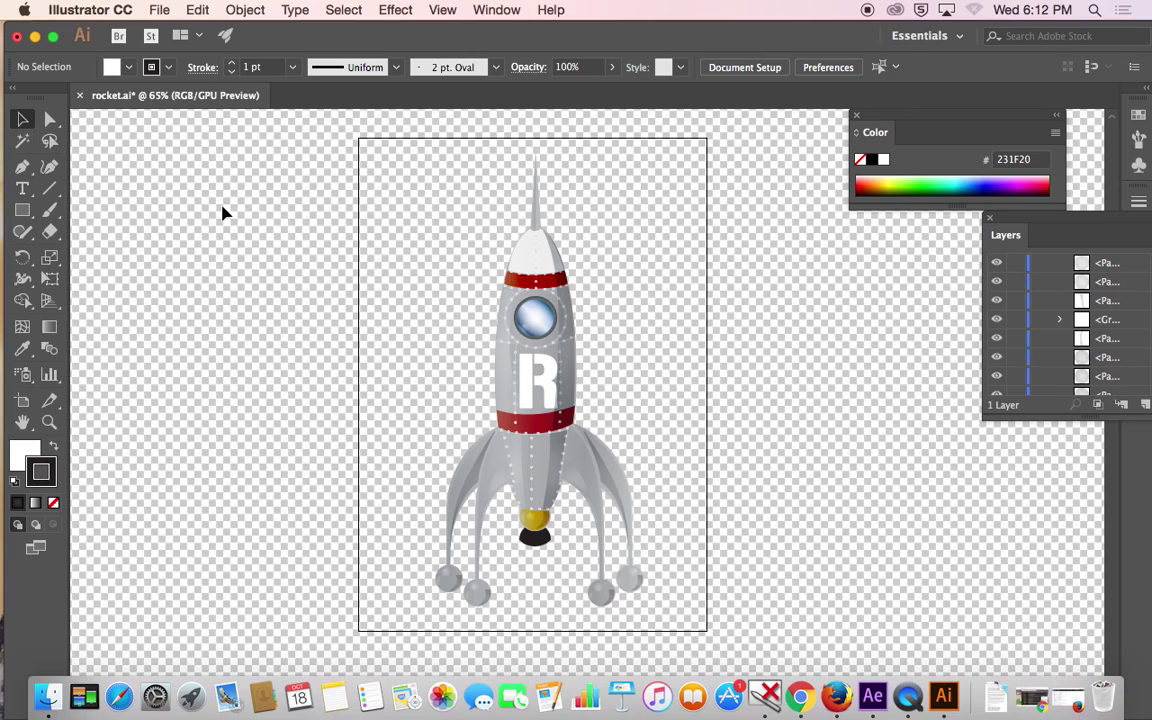
{"action": "scroll", "coordinate": [1033, 336], "scroll_direction": "down", "scroll_amount": 2}
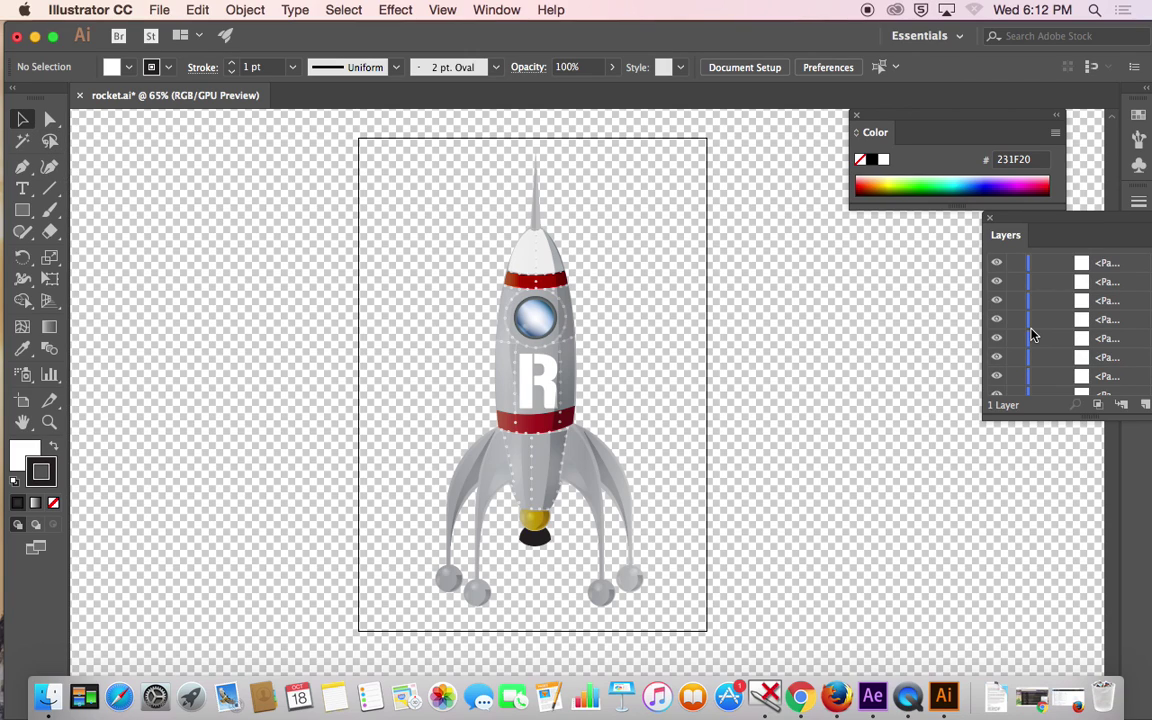
{"action": "left_click_drag", "start_coordinate": [1075, 220], "coordinate": [959, 232]}
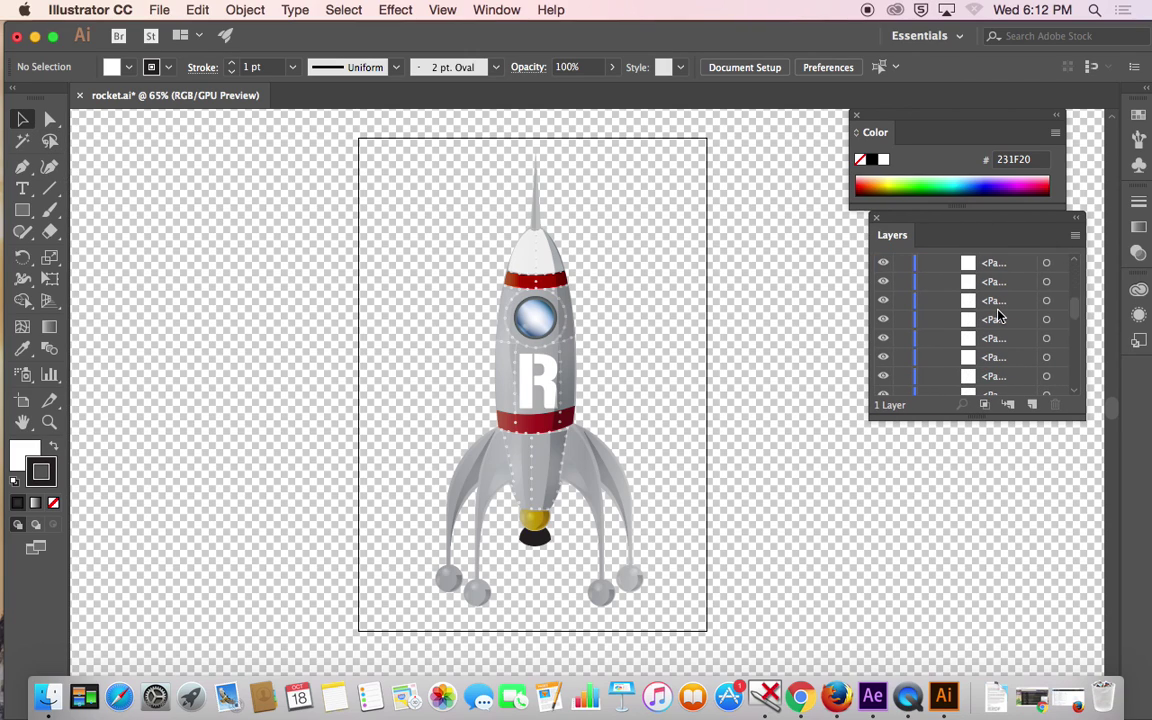
{"action": "scroll", "coordinate": [925, 285], "scroll_direction": "up", "scroll_amount": 3}
{"action": "left_click", "coordinate": [927, 263]}
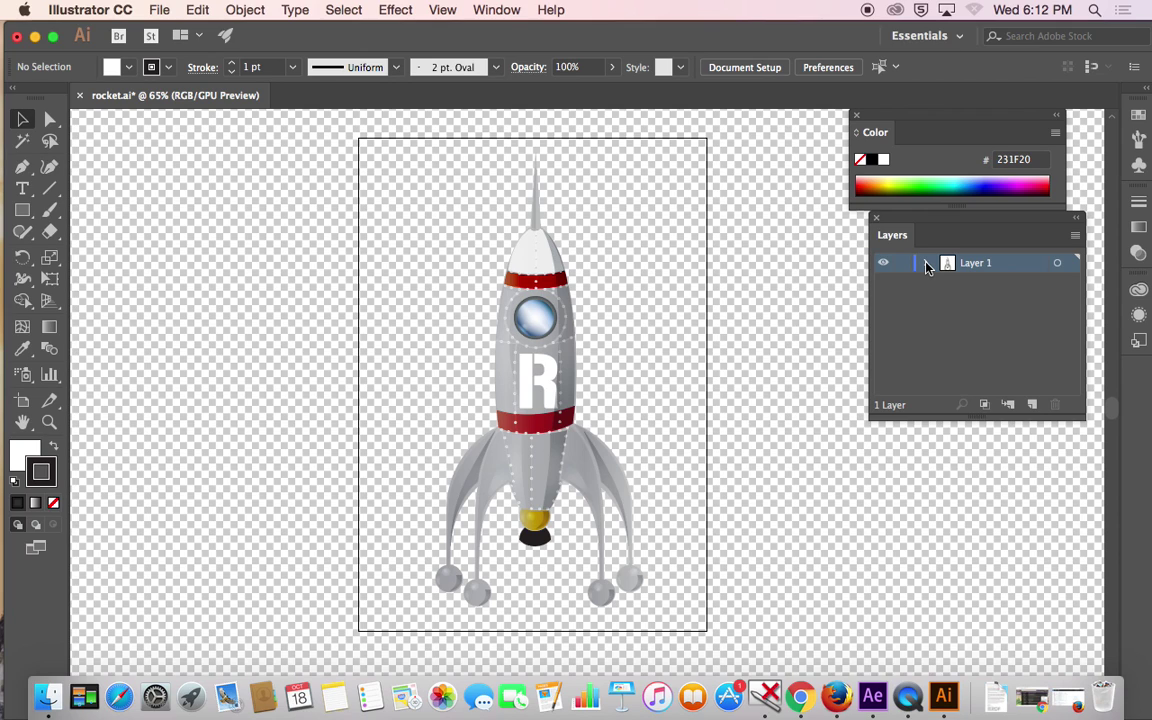
- Switch to After Effects and create a new project without saving the star project
{"action": "left_click", "coordinate": [886, 697]}
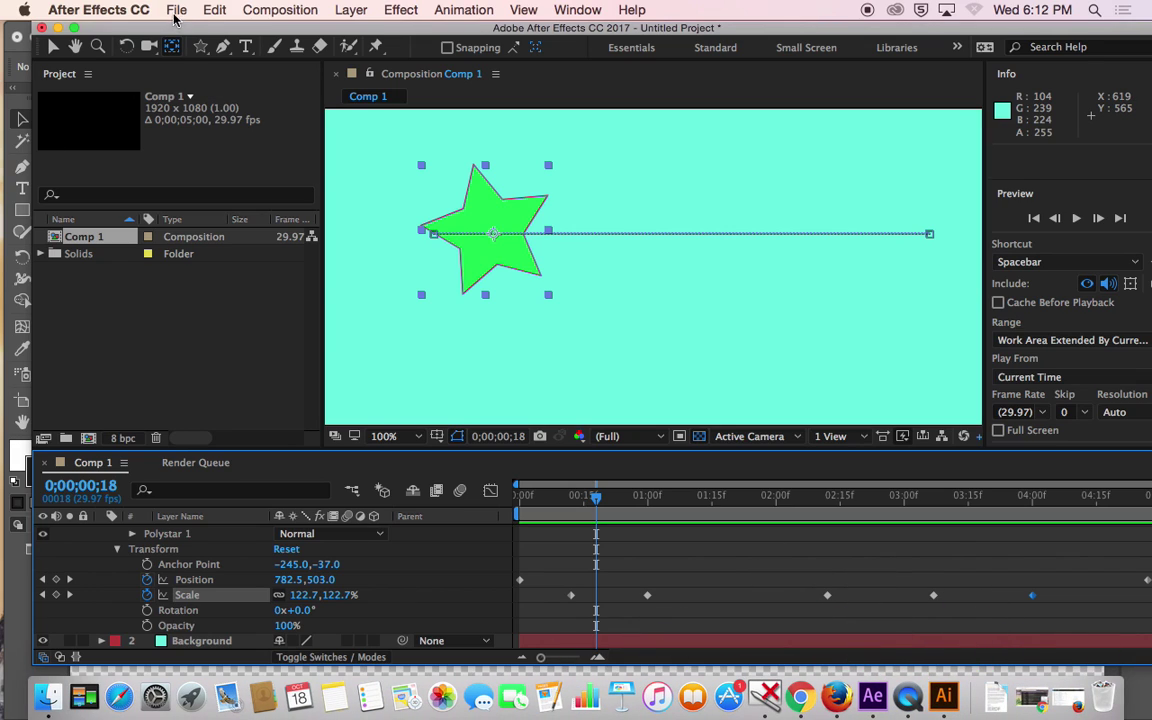
{"action": "left_click", "coordinate": [177, 11]}
{"action": "mouse_move", "coordinate": [182, 31]}
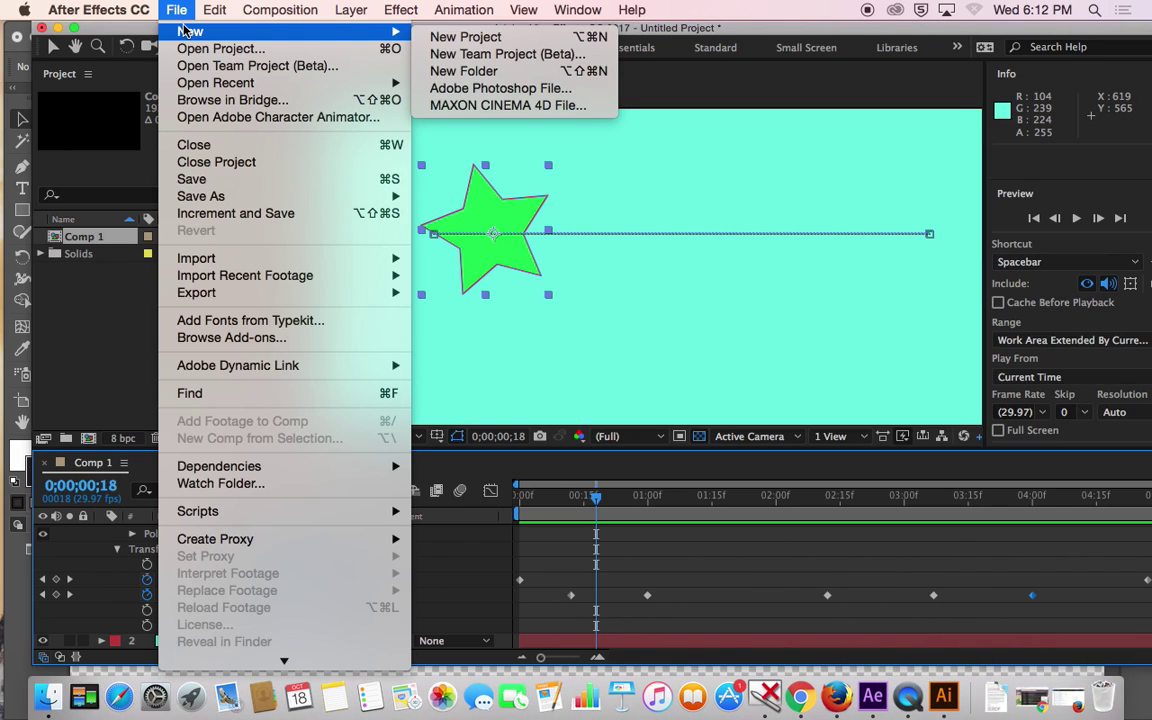
{"action": "left_click", "coordinate": [483, 40]}
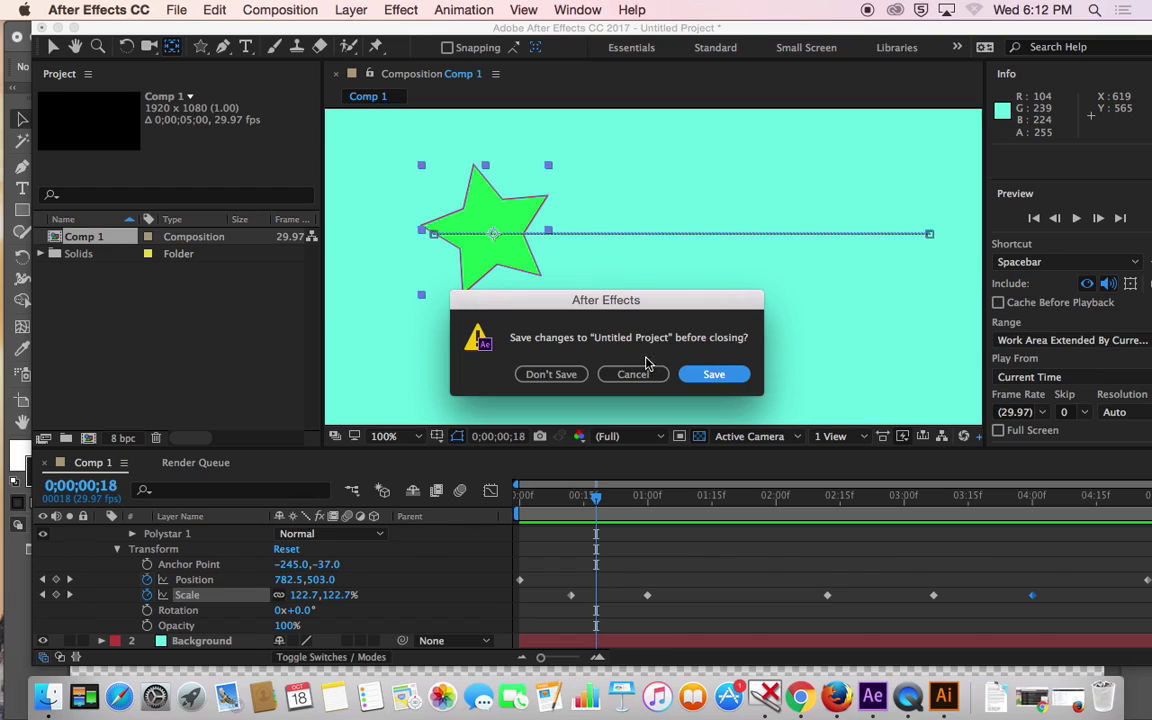
{"action": "left_click", "coordinate": [551, 375]}
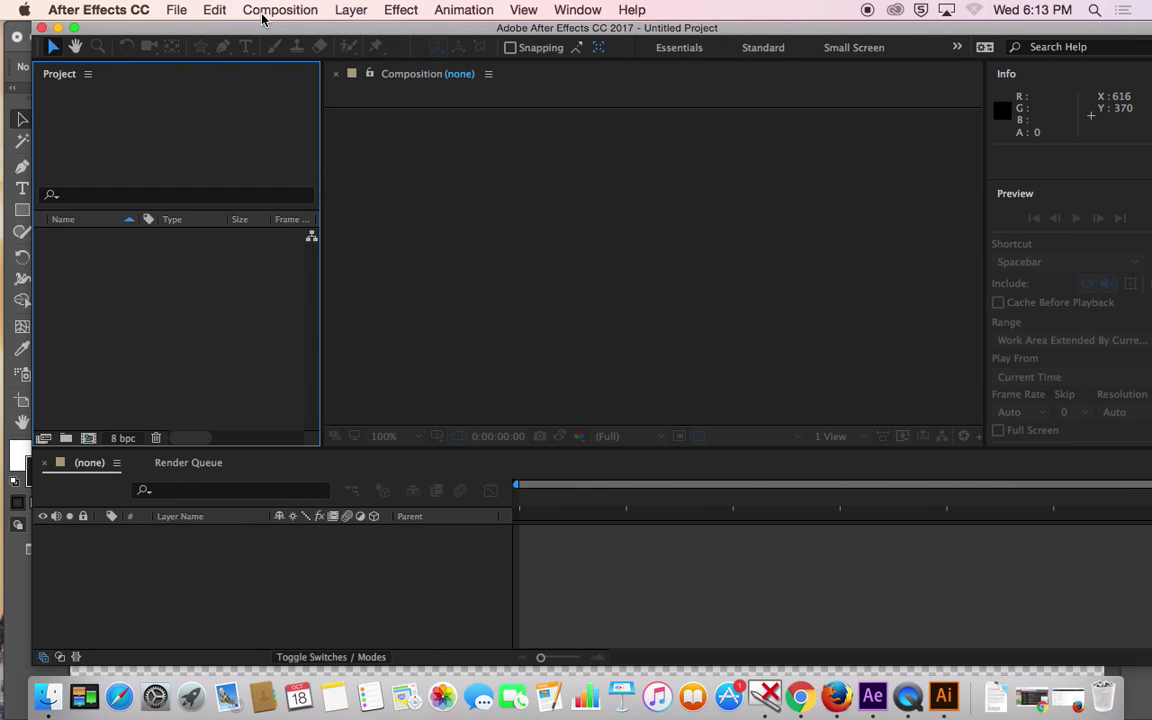
- Import rocket.ai from the Documents folder as Footage, with all acceptable files enabled
{"action": "left_click", "coordinate": [178, 10]}
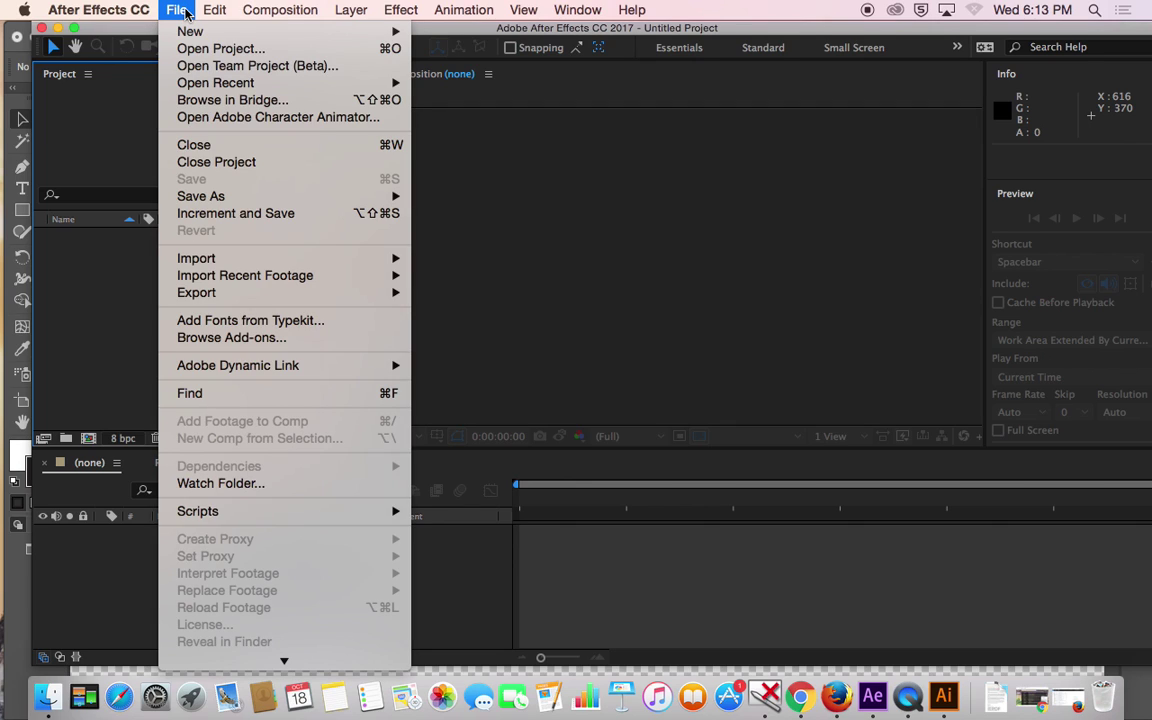
{"action": "mouse_move", "coordinate": [246, 262]}
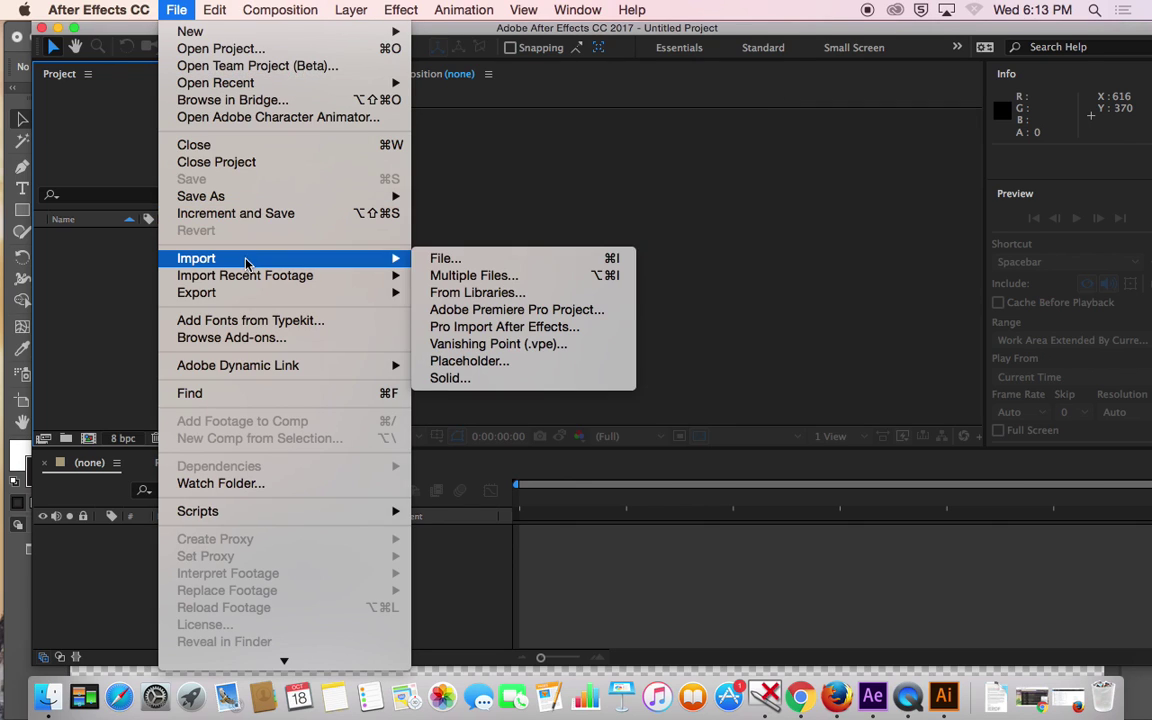
{"action": "left_click", "coordinate": [442, 259]}
{"action": "scroll", "coordinate": [456, 263], "scroll_direction": "up", "scroll_amount": 10}
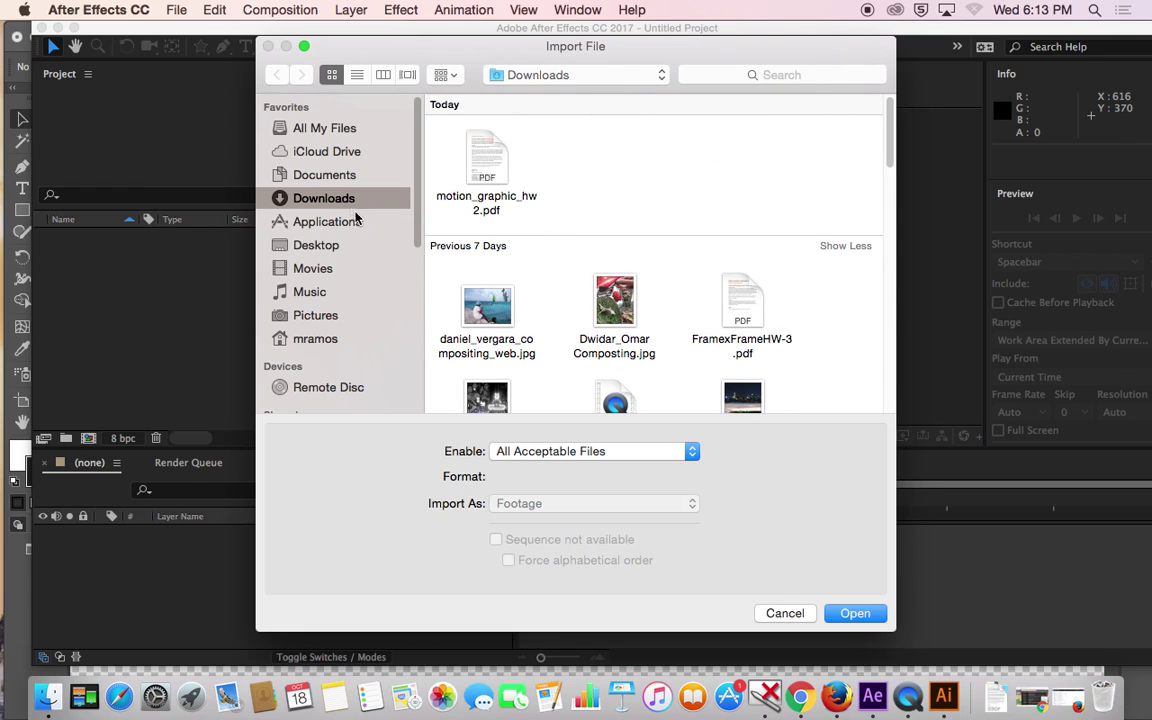
{"action": "left_click", "coordinate": [316, 168]}
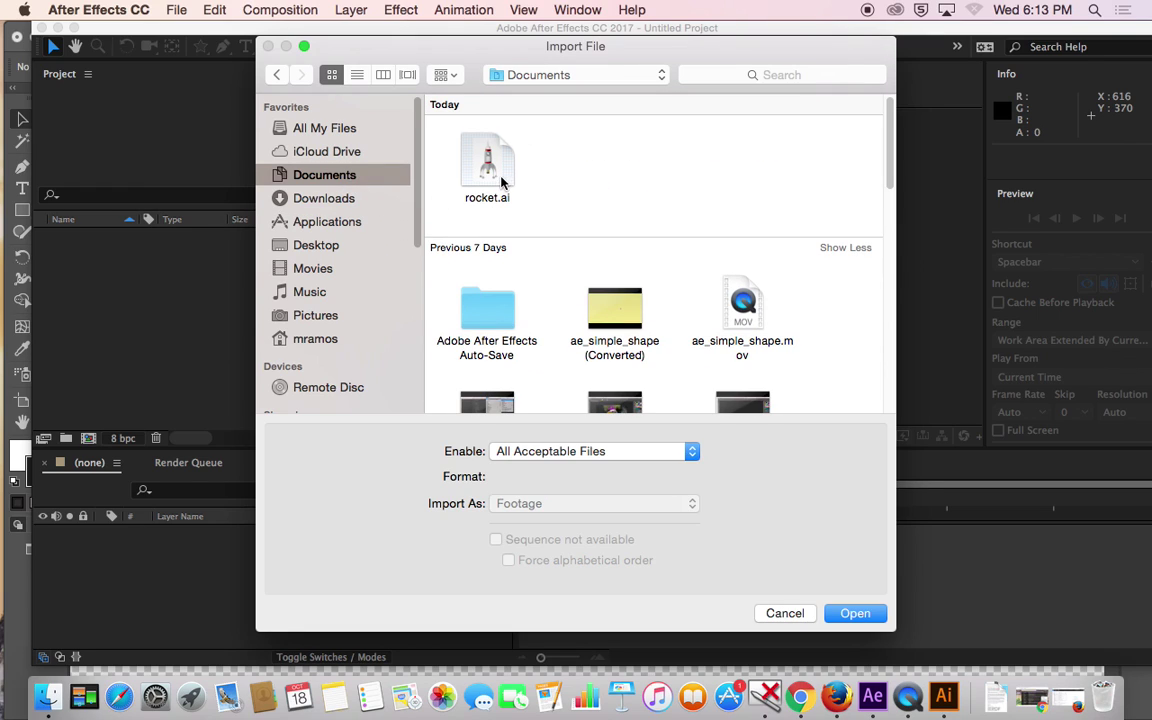
{"action": "left_click", "coordinate": [470, 165]}
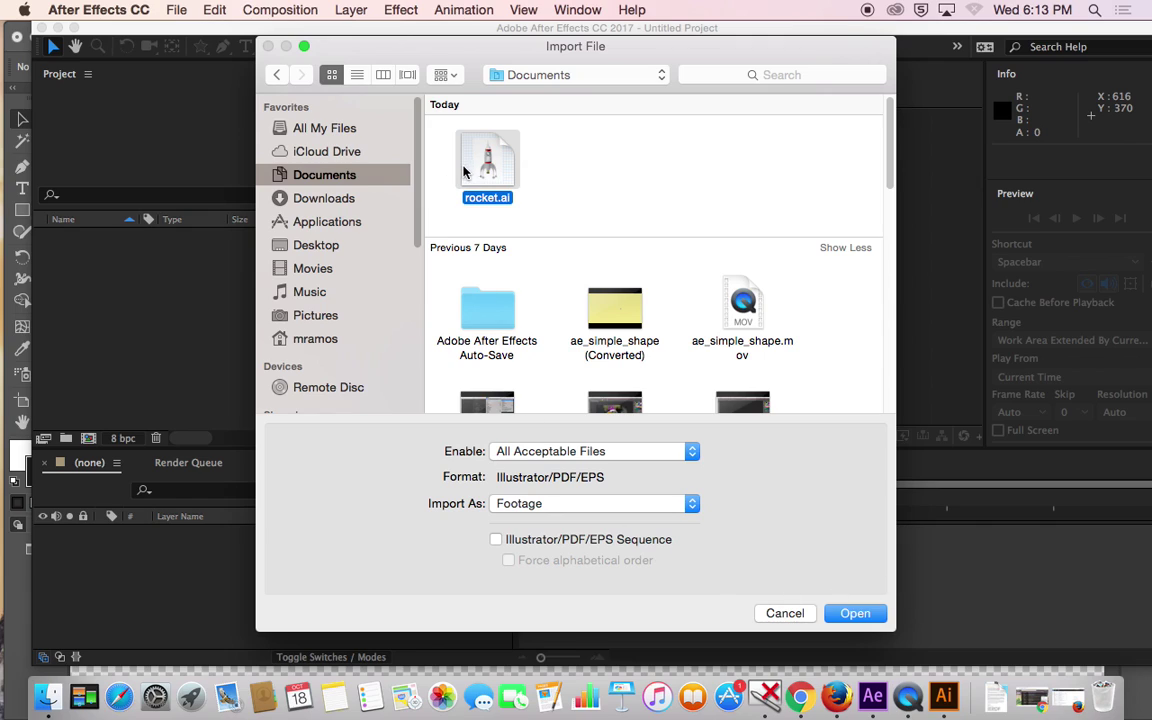
{"action": "left_click", "coordinate": [690, 452]}
{"action": "left_click", "coordinate": [690, 452]}
{"action": "left_click", "coordinate": [690, 452]}
{"action": "left_click", "coordinate": [705, 510]}
{"action": "left_click", "coordinate": [693, 505]}
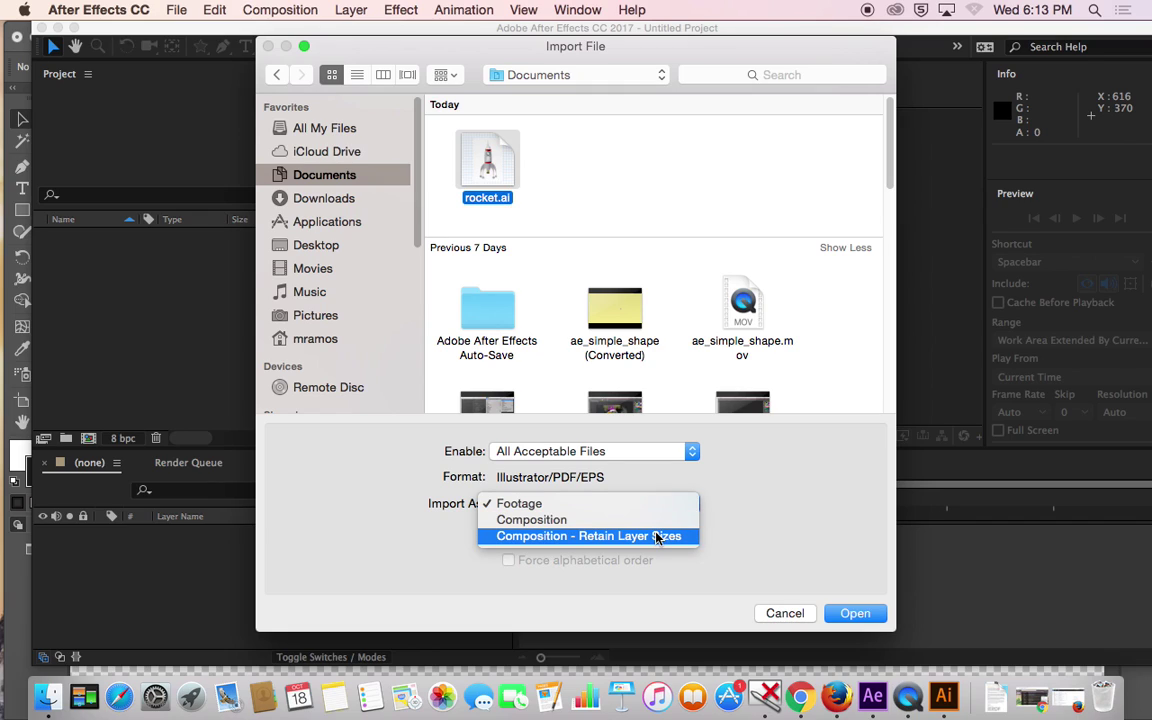
{"action": "left_click", "coordinate": [661, 504]}
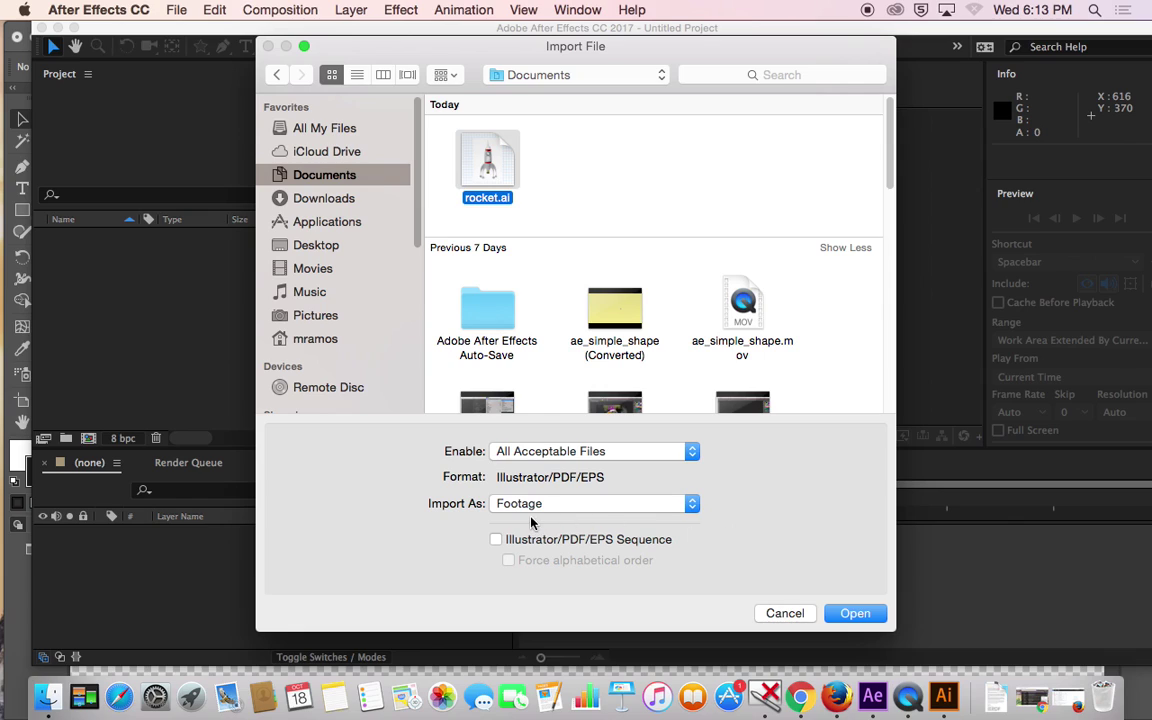
{"action": "left_click", "coordinate": [854, 614]}
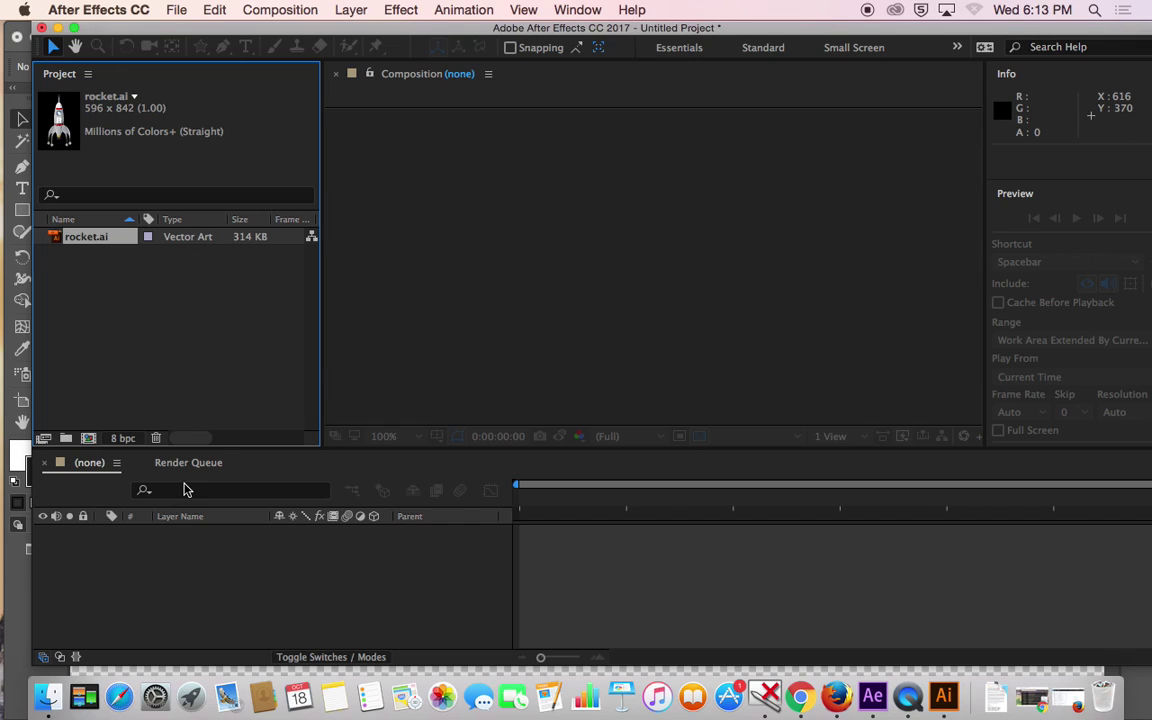
- Create a new composition with the HDTV 1080 29.97 preset and a duration of 0;00;10;00
{"action": "left_click", "coordinate": [287, 12]}
{"action": "left_click", "coordinate": [296, 33]}
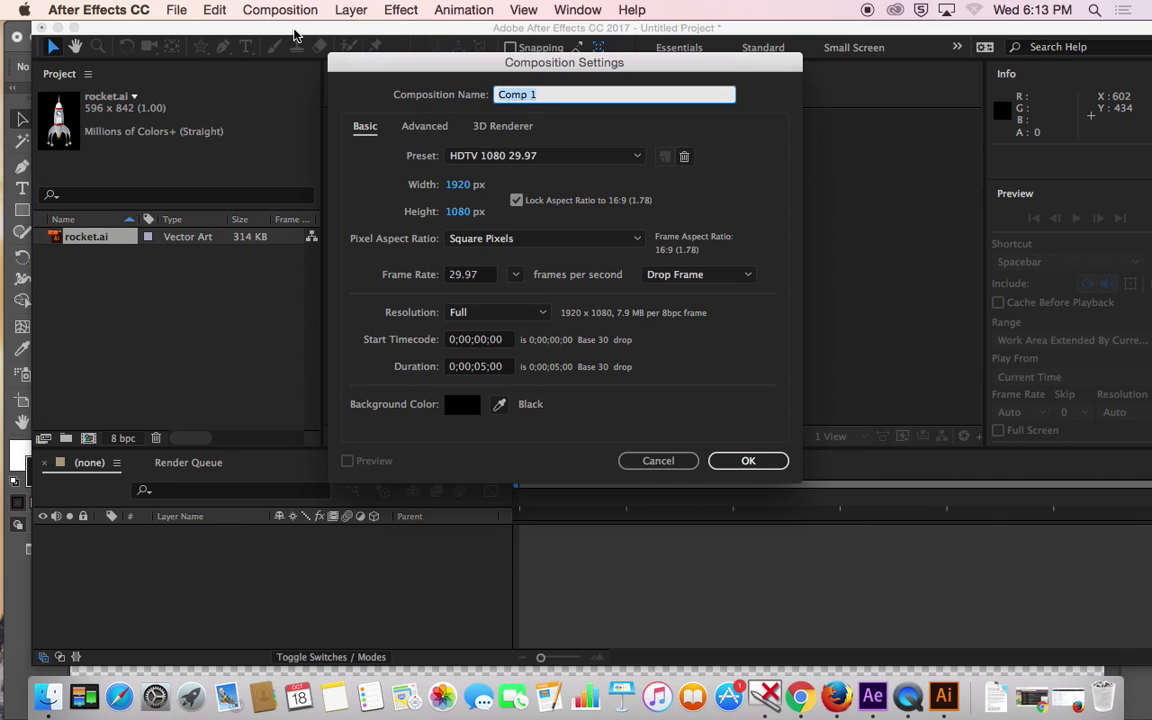
{"action": "left_click", "coordinate": [487, 367]}
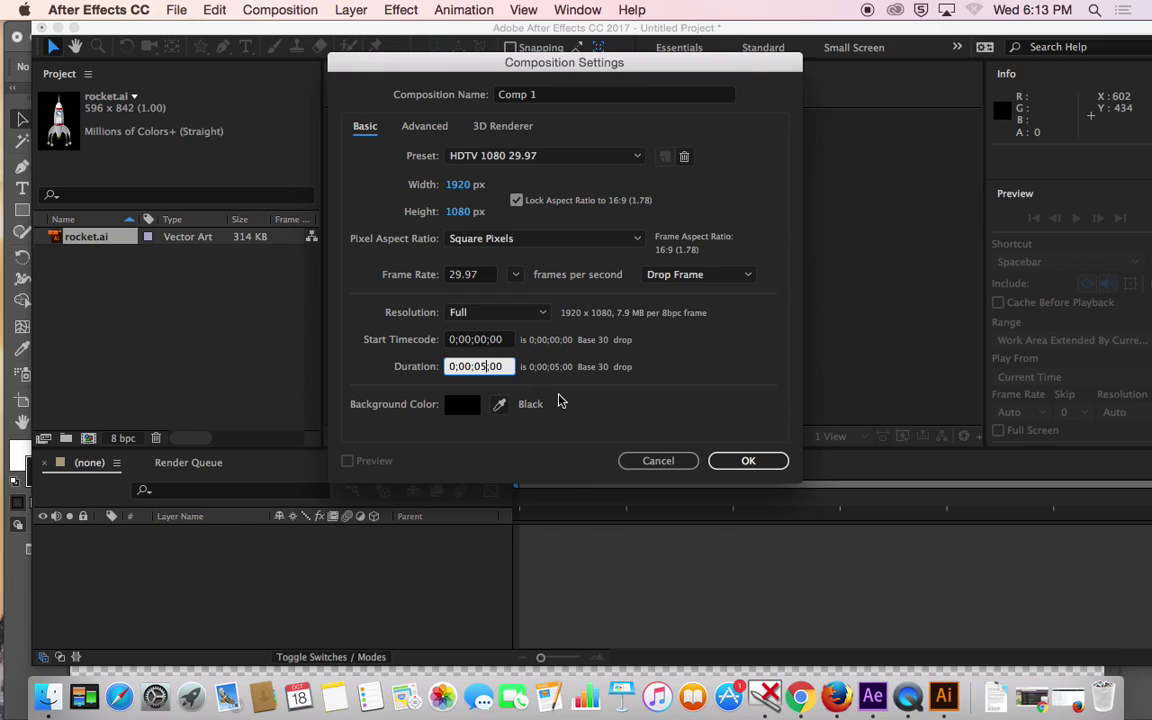
{"action": "key", "text": "BackSpace"}
{"action": "key", "text": "BackSpace"}
{"action": "key", "text": "BackSpace"}
{"action": "type", "text": "10"}
{"action": "left_click", "coordinate": [745, 460]}
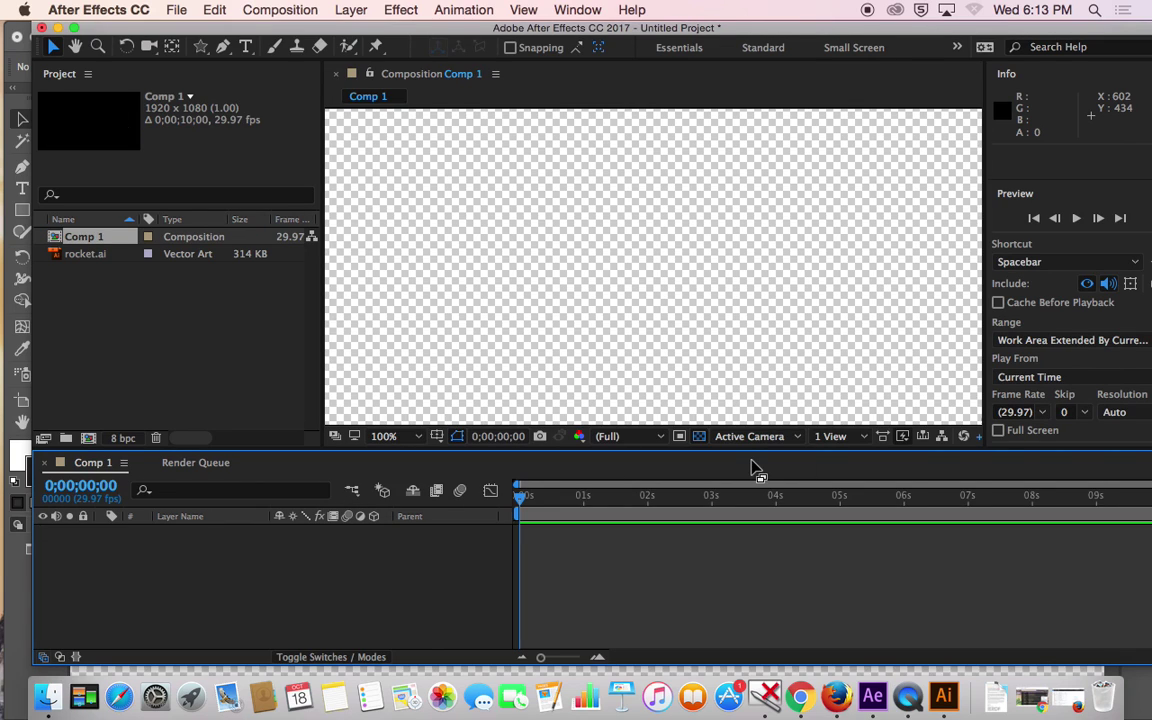
- Add rocket.ai to the Comp 1 timeline as a layer centred in the composition
{"action": "left_click_drag", "start_coordinate": [96, 256], "coordinate": [140, 556]}
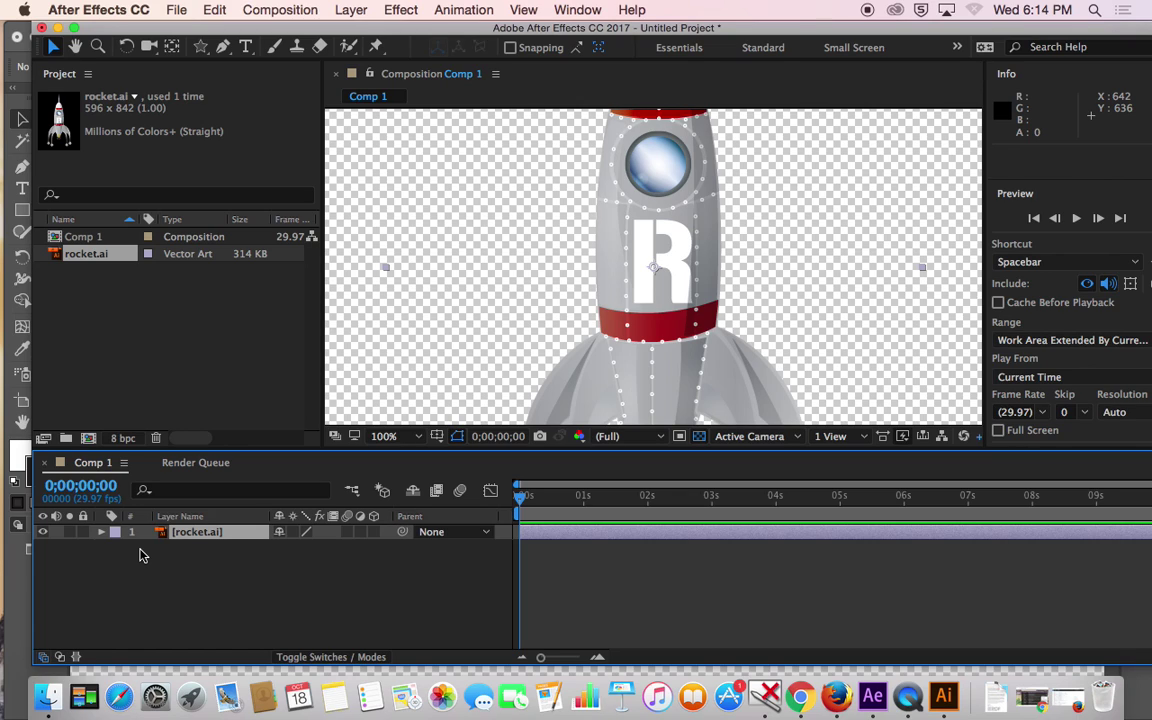
{"action": "key", "text": "comma"}
{"action": "key", "text": "comma"}
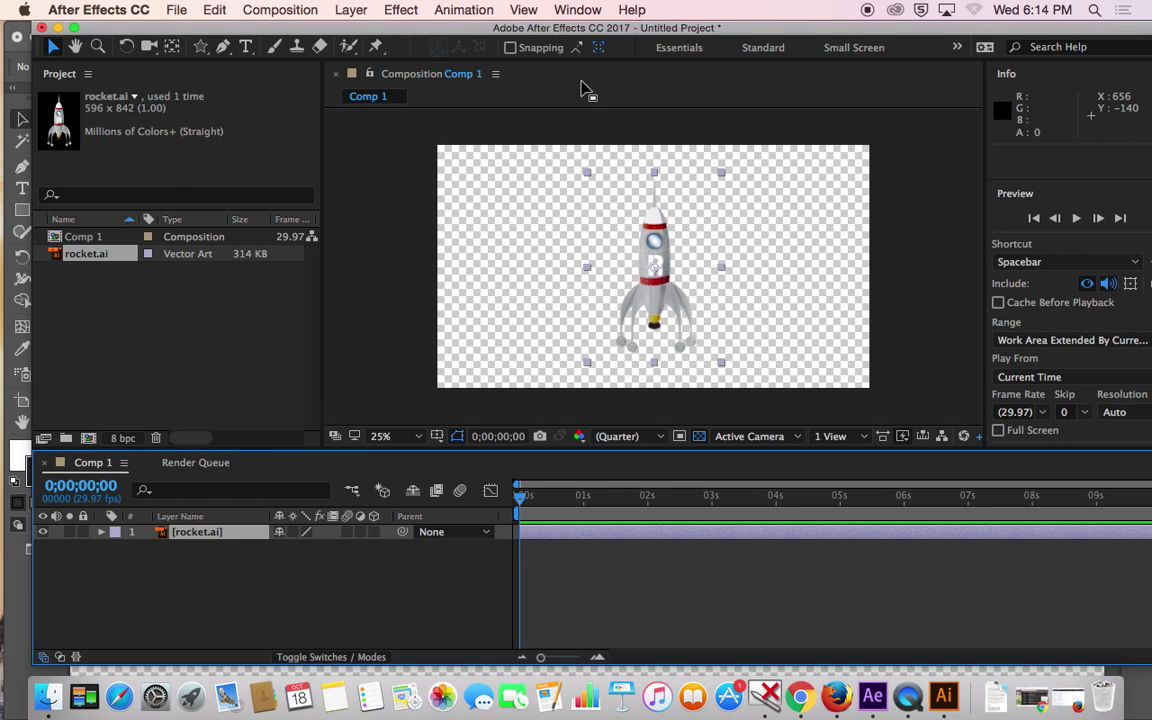
- Save the project as rocket_example in the Documents folder
{"action": "mouse_move", "coordinate": [549, 33]}
{"action": "left_mouse_down"}
{"action": "mouse_move", "coordinate": [524, 27]}
{"action": "mouse_move", "coordinate": [550, 22]}
{"action": "left_mouse_up"}
{"action": "left_click", "coordinate": [168, 11]}
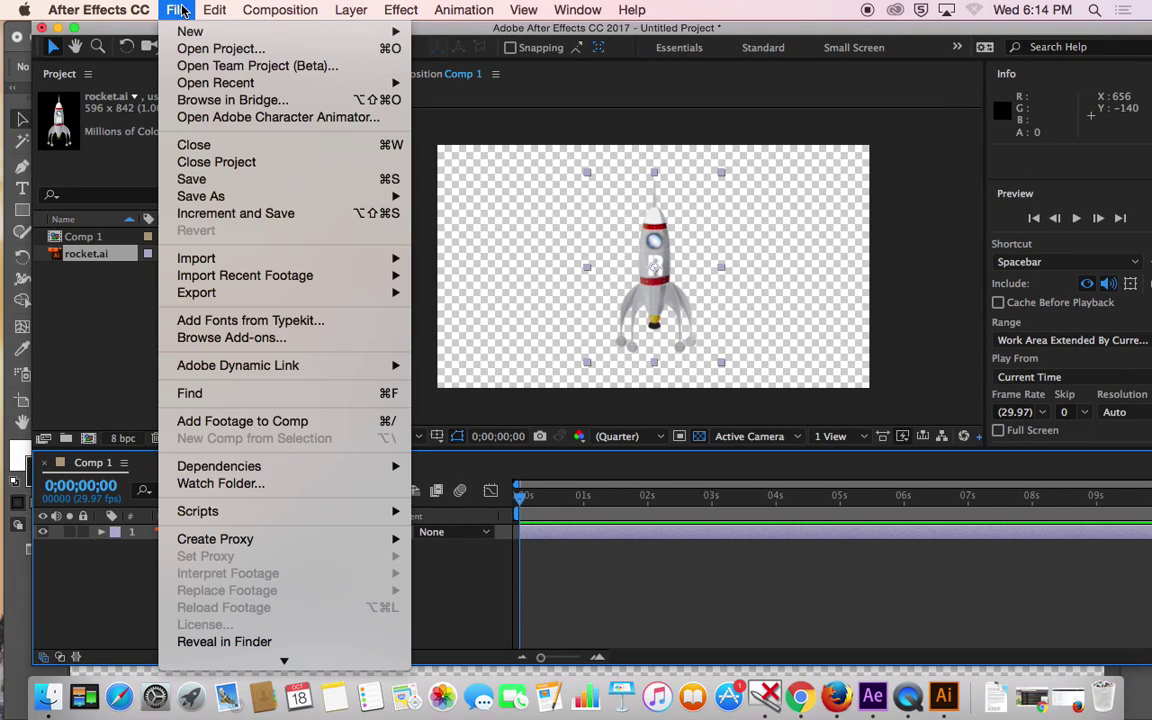
{"action": "left_click", "coordinate": [206, 182]}
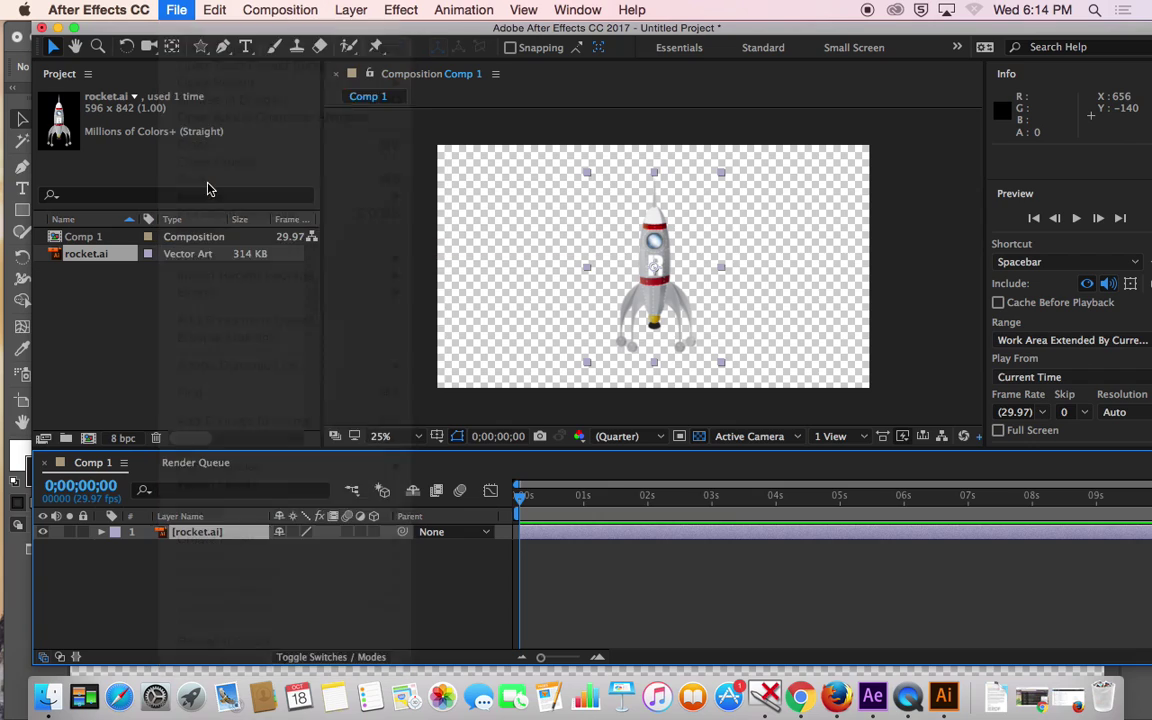
{"action": "type", "text": "rocket_example"}
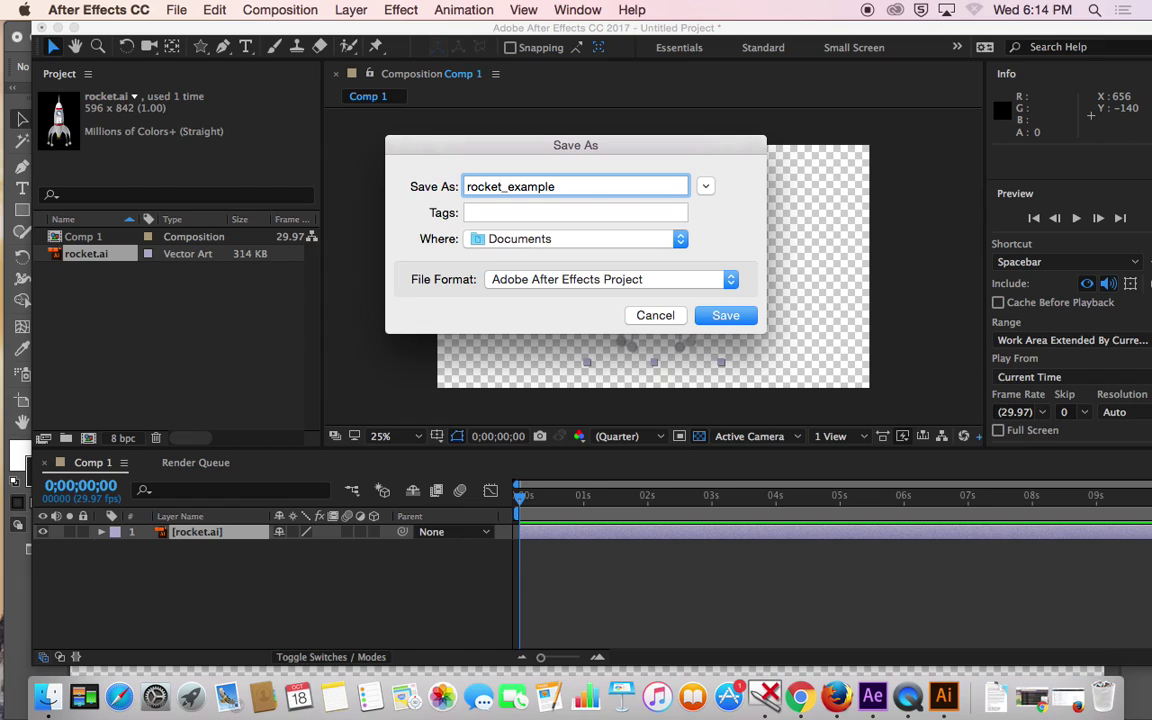
{"action": "key", "text": "Return"}
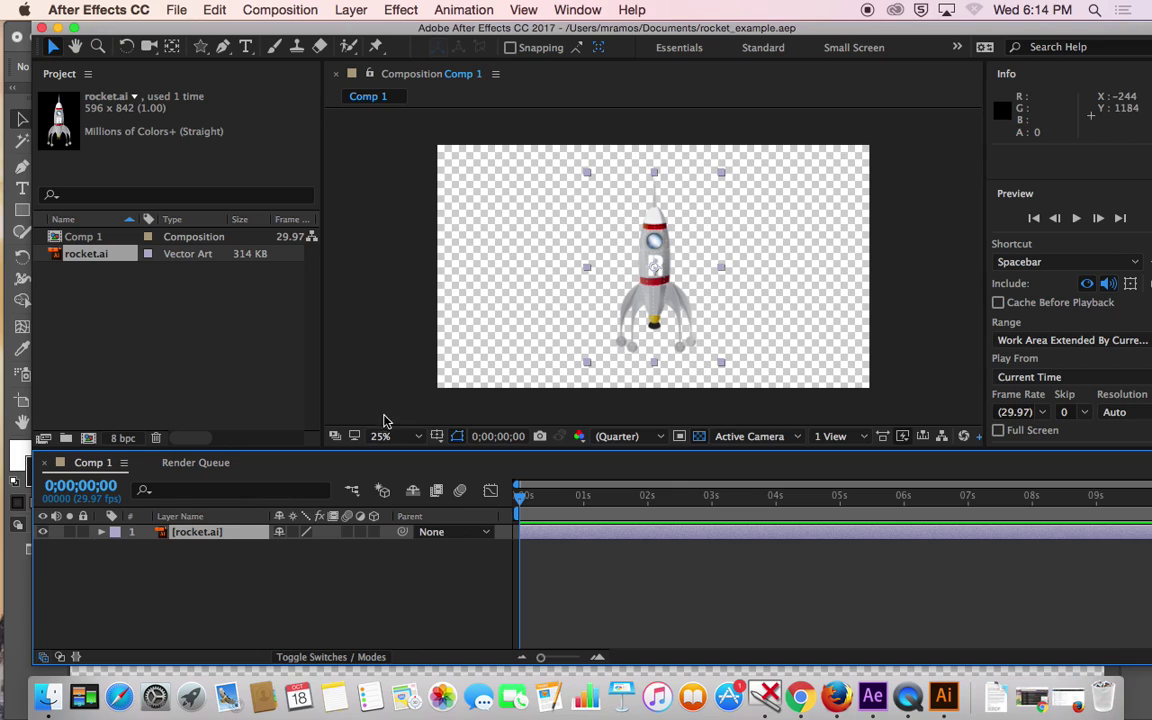
- Rotate the rocket clockwise by about 48° with the Rotation tool and return to the Selection tool
{"action": "left_click", "coordinate": [126, 46]}
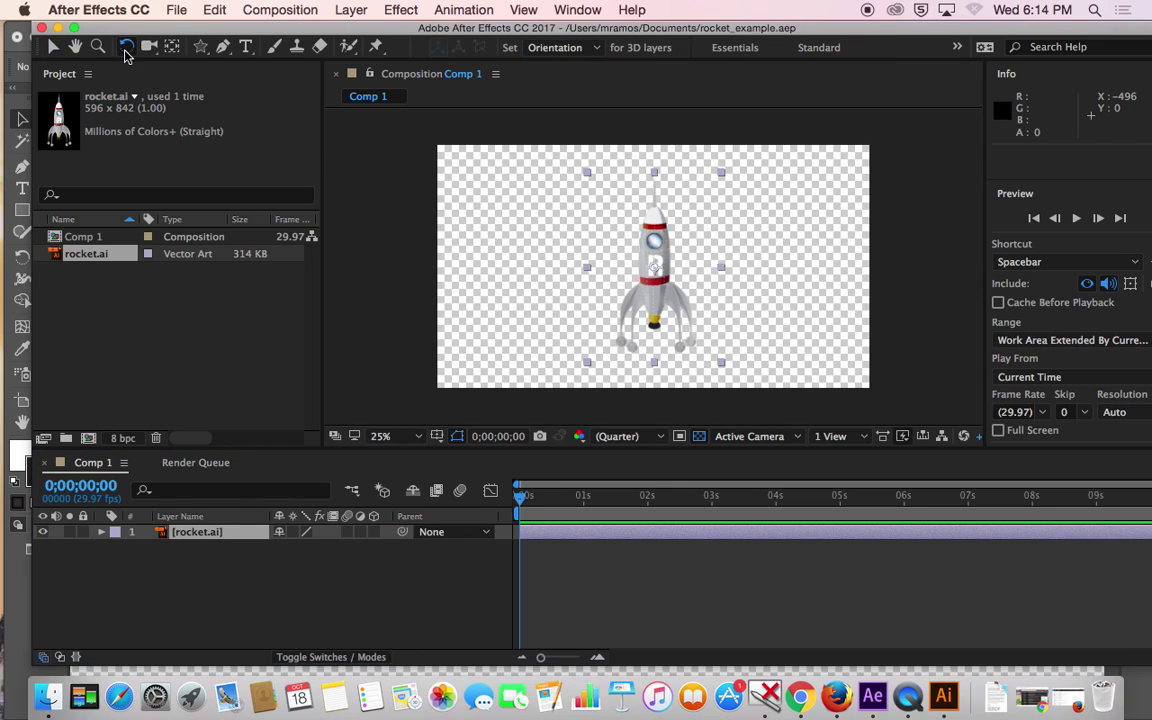
{"action": "left_click", "coordinate": [724, 377]}
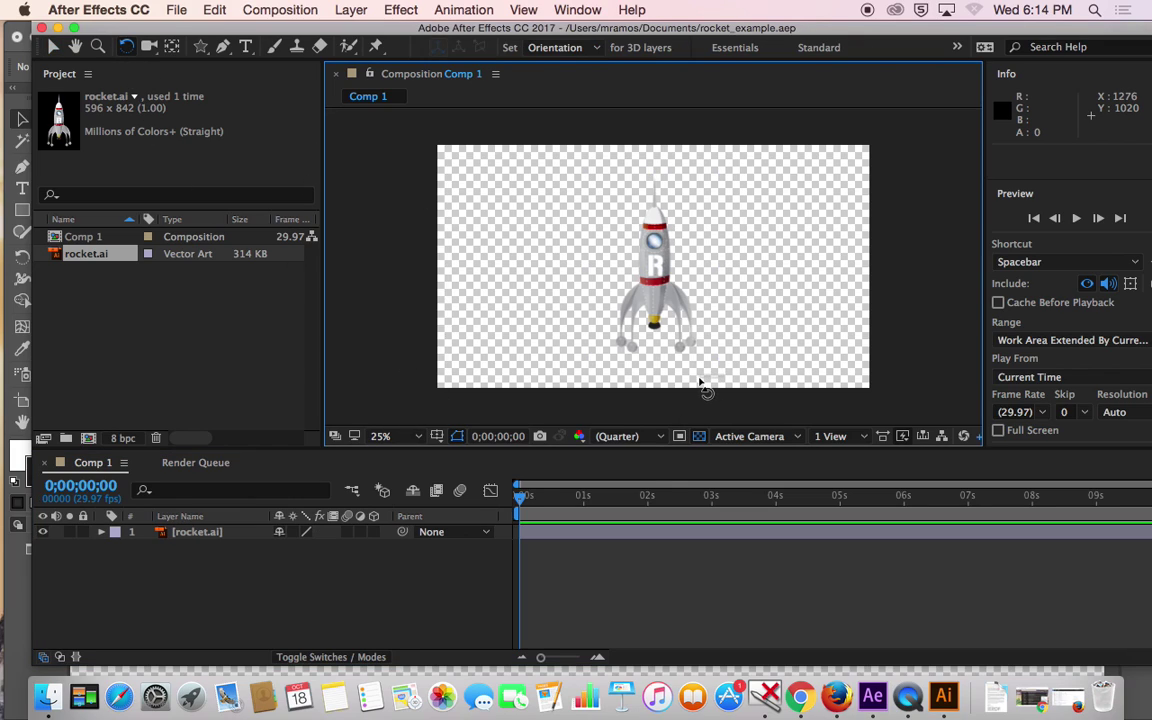
{"action": "left_click", "coordinate": [663, 330]}
{"action": "left_click_drag", "start_coordinate": [722, 370], "coordinate": [633, 372]}
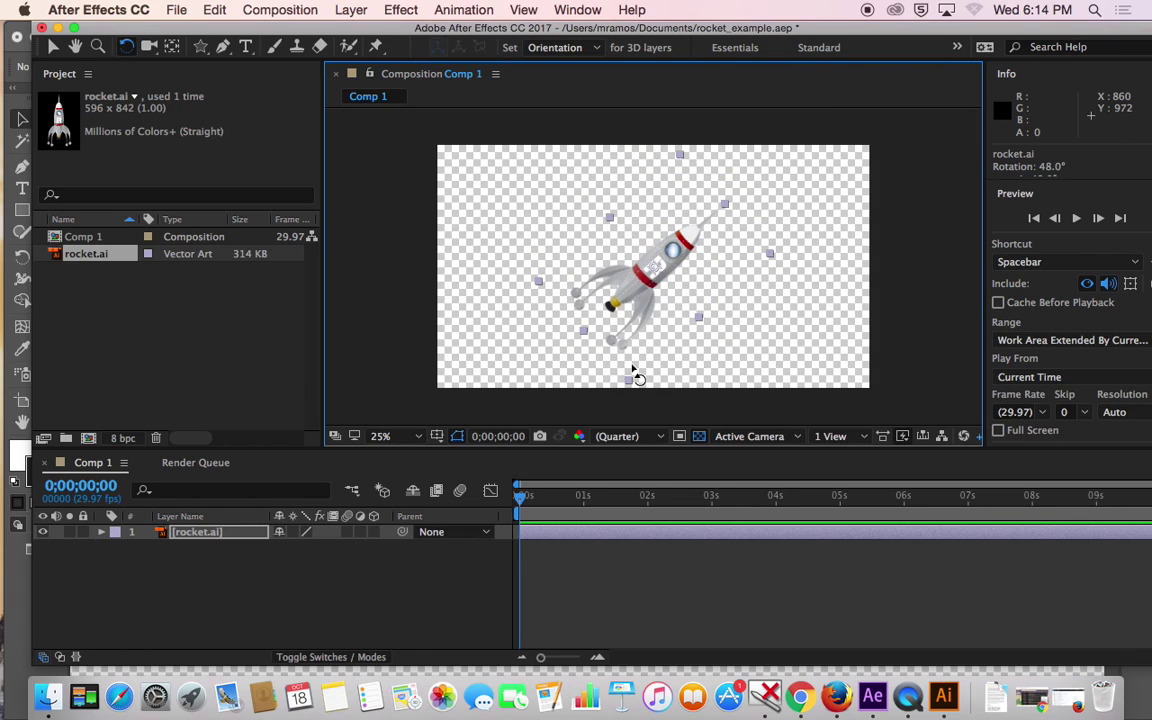
{"action": "left_click", "coordinate": [54, 50]}
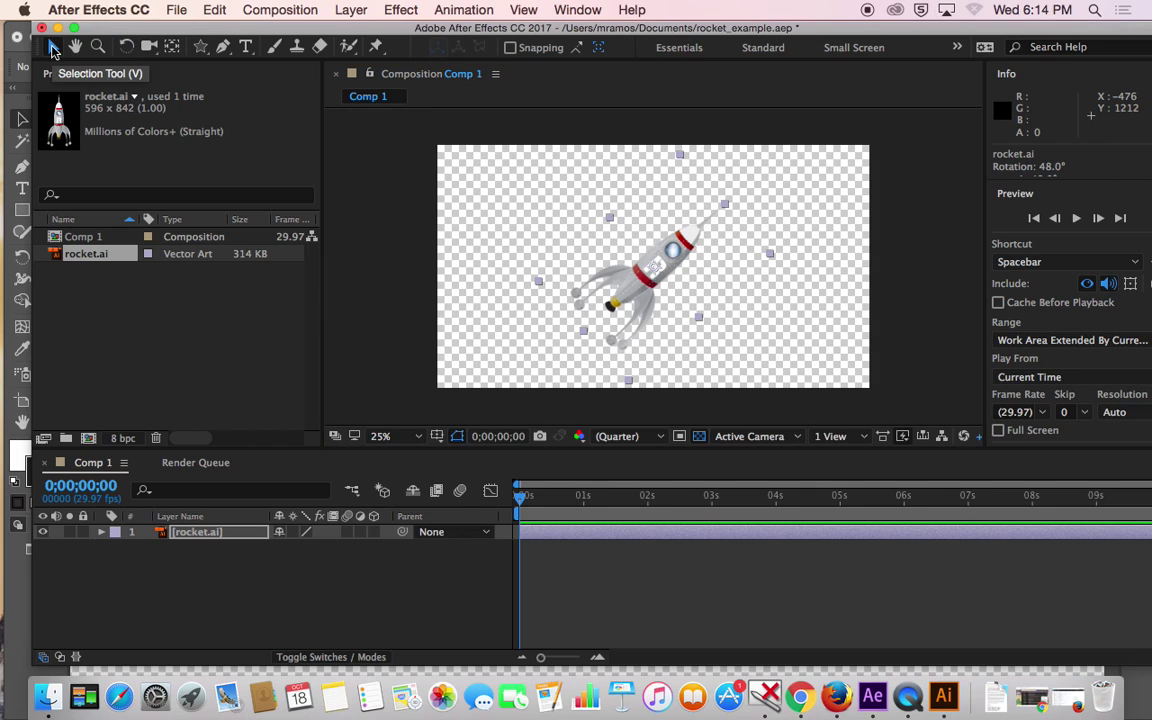
- Create a 1920 x 1080 px solid layer in near-black, colour 000404
{"action": "left_click", "coordinate": [350, 12]}
{"action": "mouse_move", "coordinate": [380, 31]}
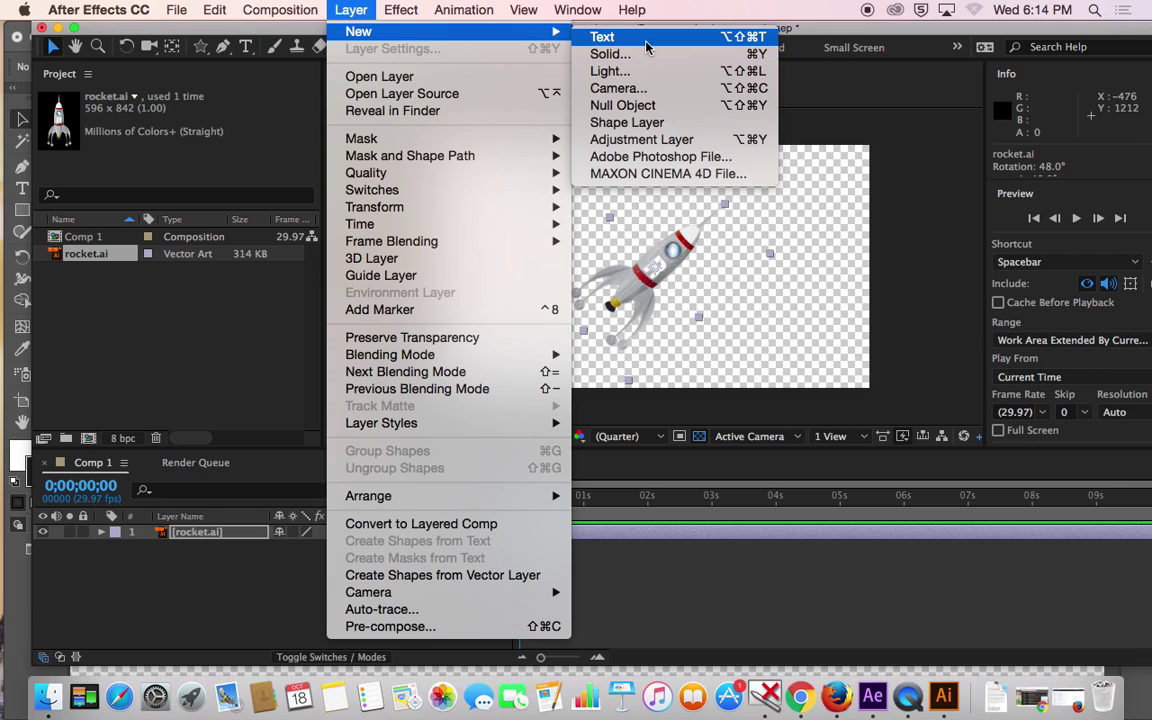
{"action": "left_click", "coordinate": [598, 53]}
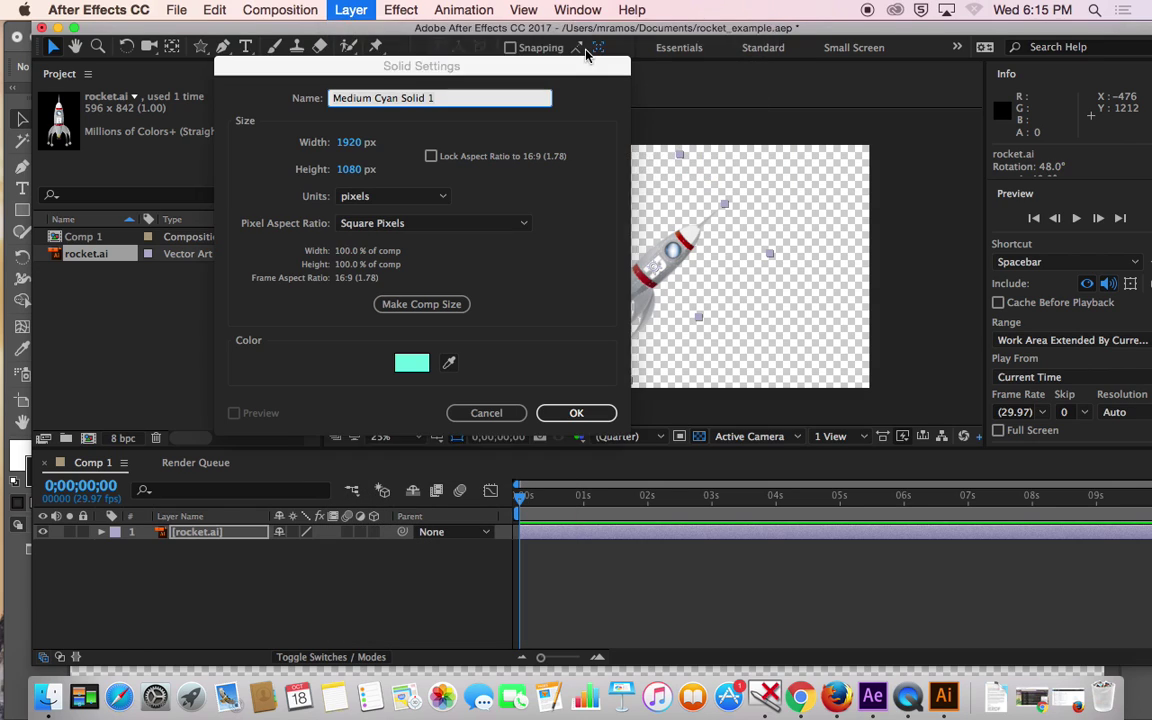
{"action": "left_click", "coordinate": [410, 362]}
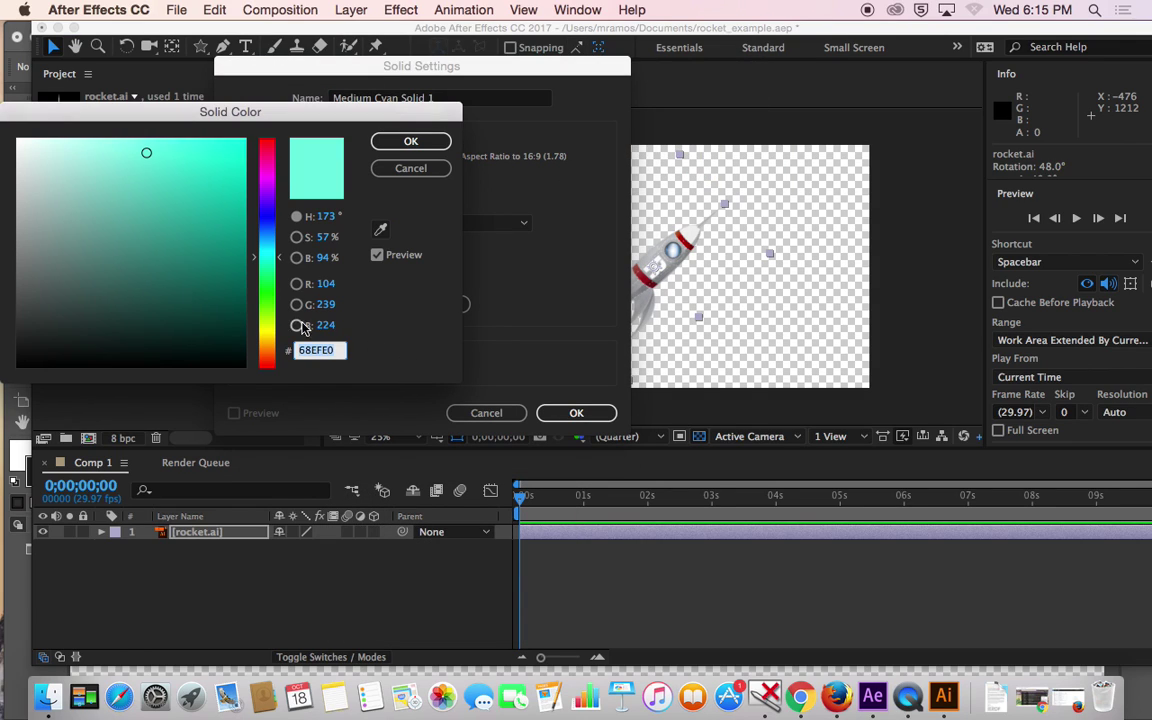
{"action": "left_click", "coordinate": [221, 364]}
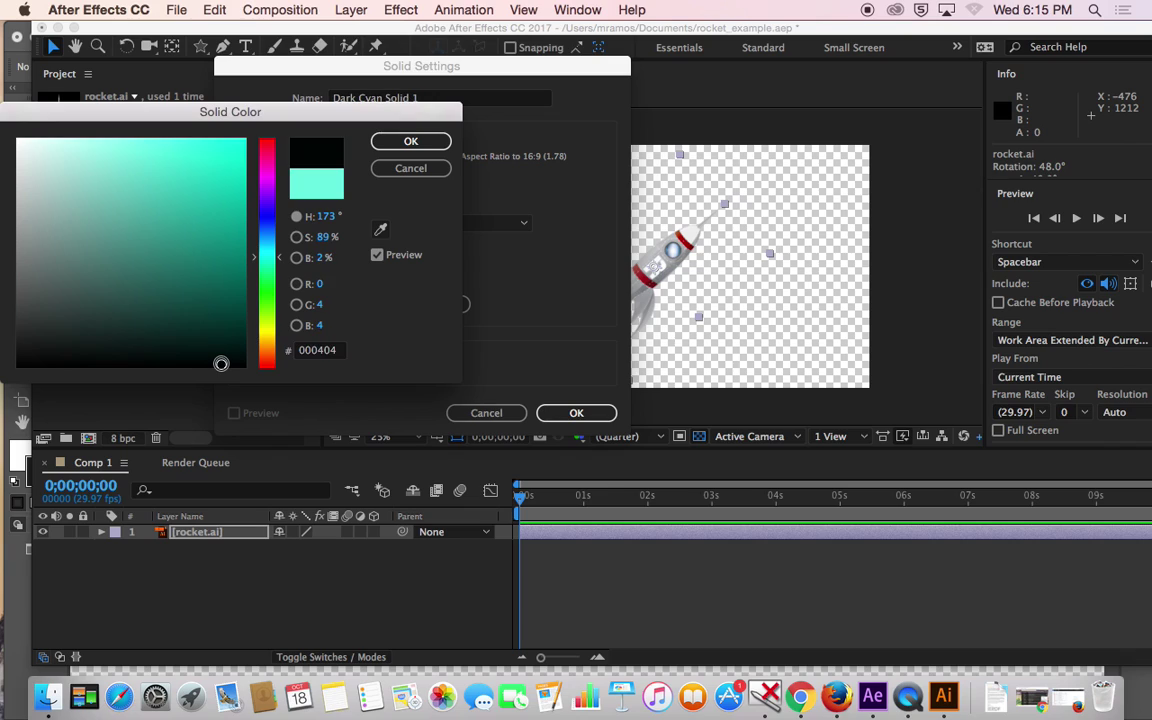
{"action": "left_click", "coordinate": [419, 146]}
{"action": "left_click", "coordinate": [589, 412]}
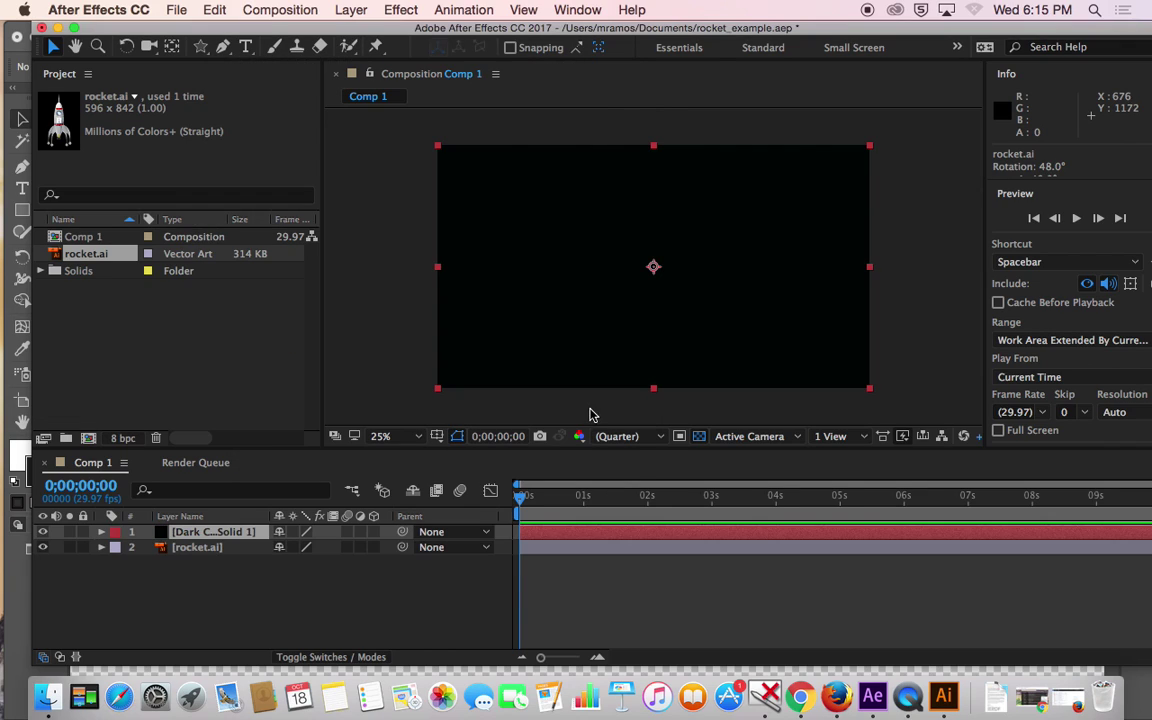
- Move the dark solid layer below the rocket.ai layer and rename it background
{"action": "mouse_move", "coordinate": [230, 537]}
{"action": "left_mouse_down"}
{"action": "mouse_move", "coordinate": [231, 566]}
{"action": "mouse_move", "coordinate": [238, 560]}
{"action": "left_mouse_up"}
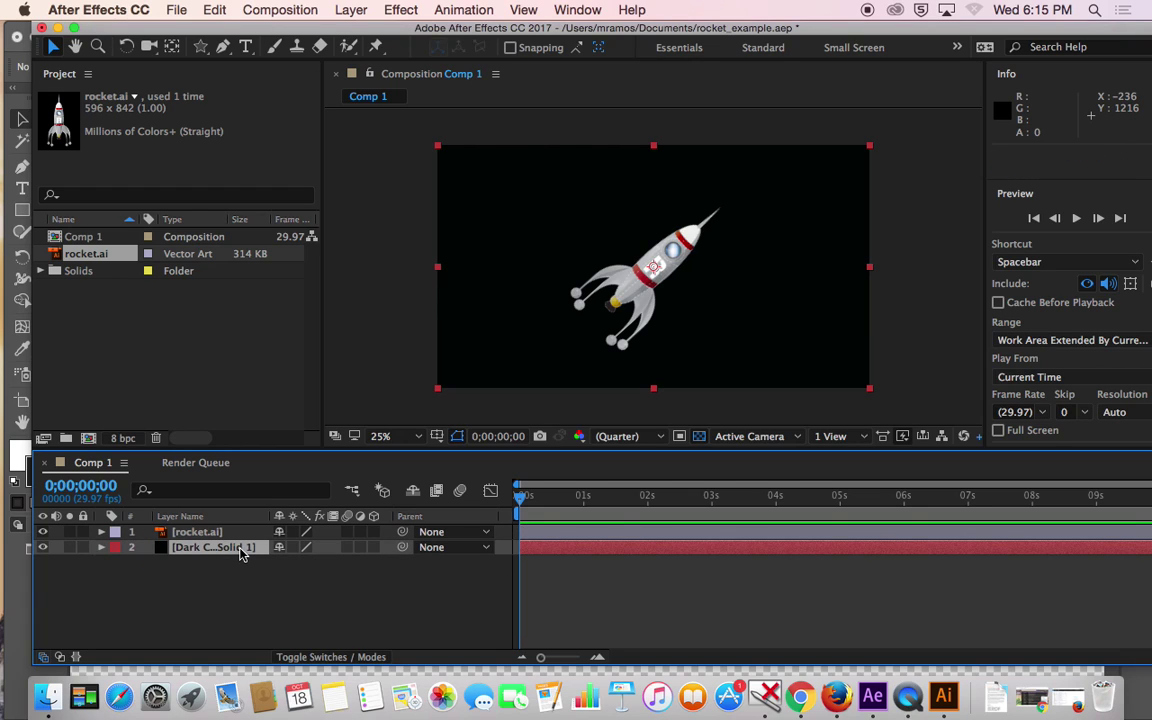
{"action": "right_click", "coordinate": [240, 553]}
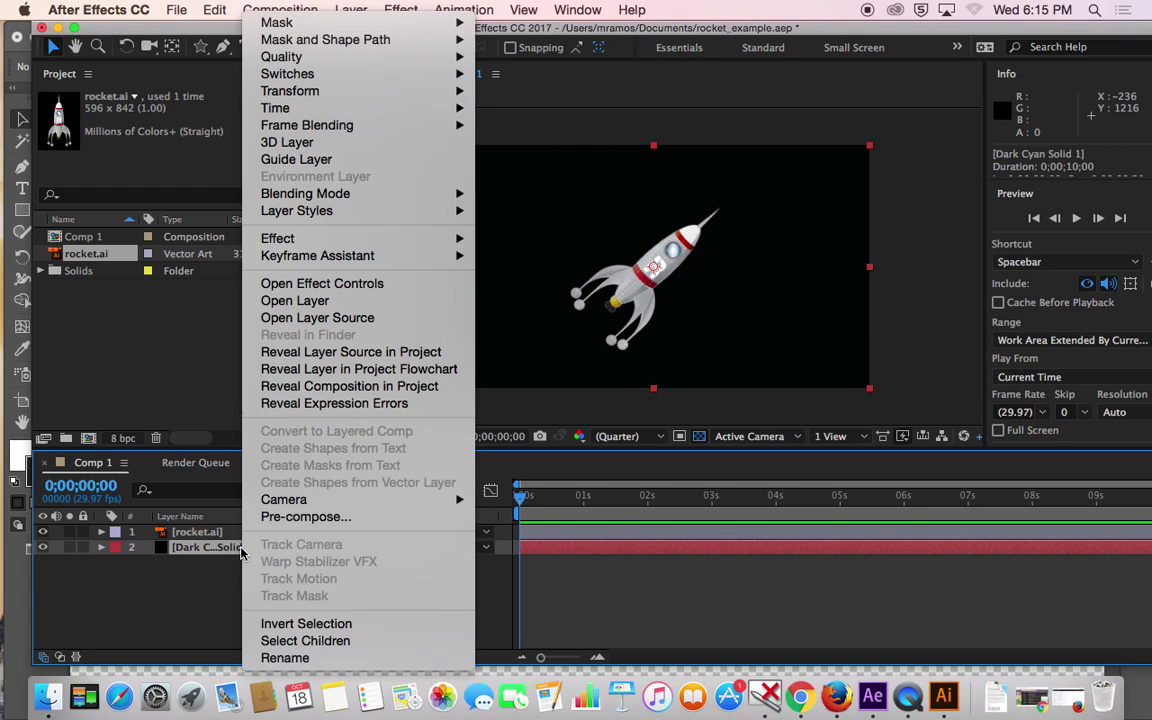
{"action": "left_click", "coordinate": [333, 658]}
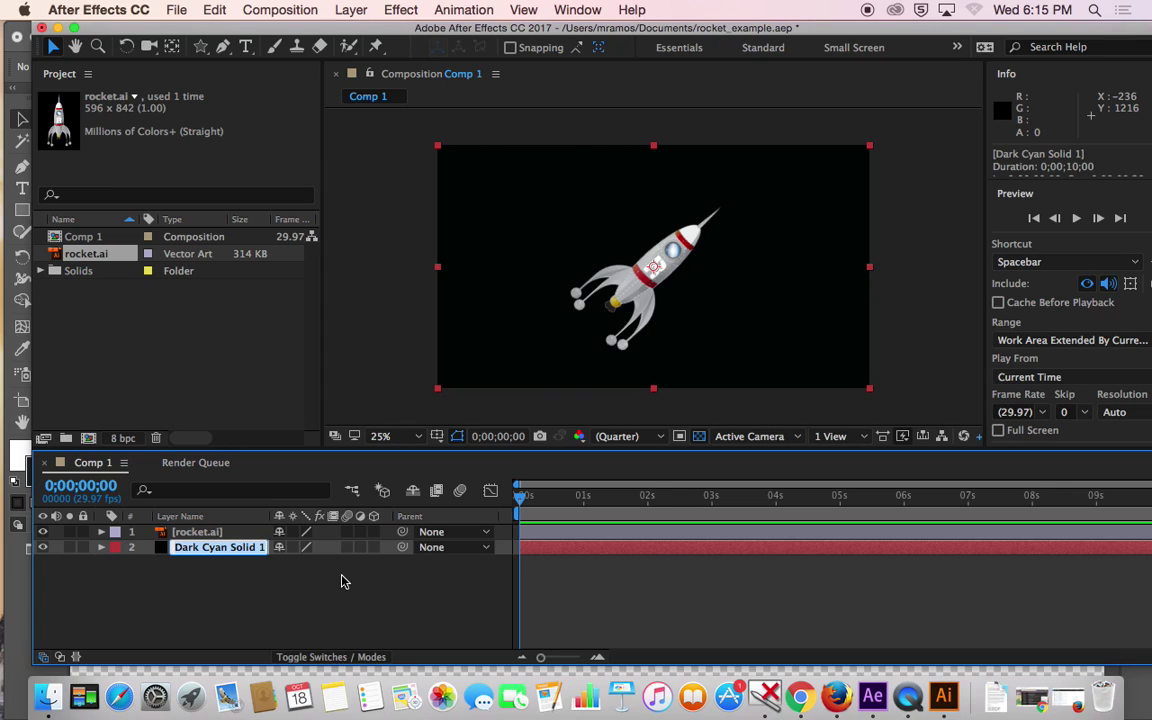
{"action": "type", "text": "ba"}
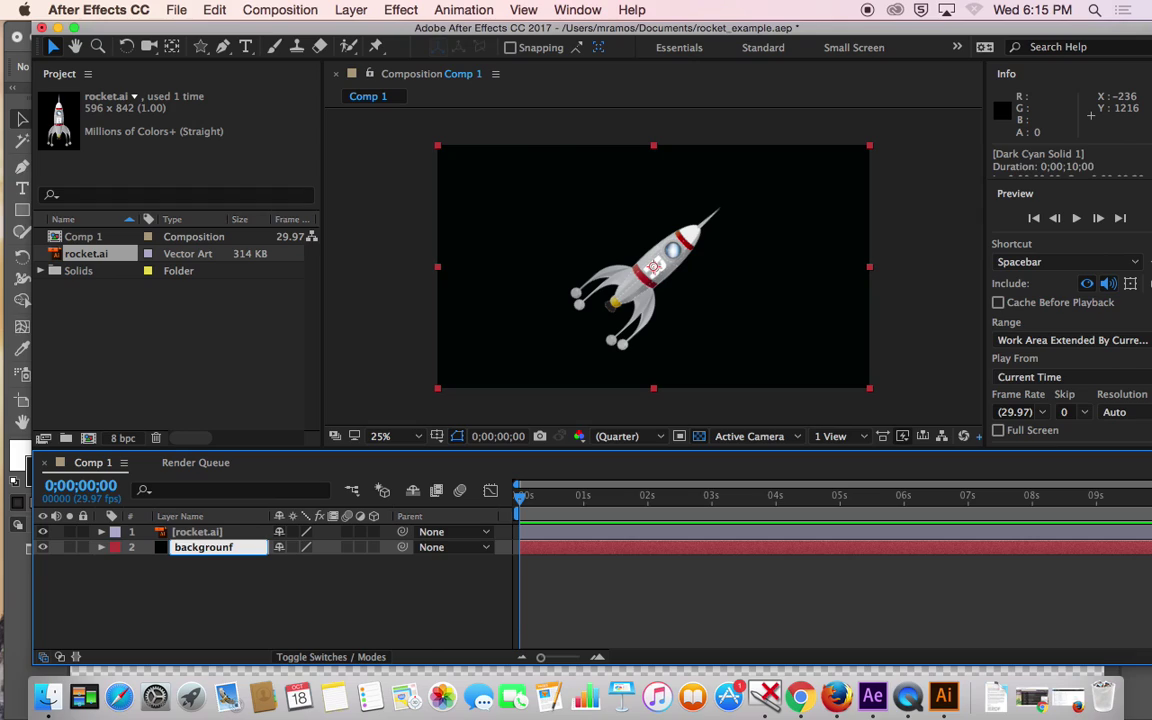
{"action": "type", "text": "ckground"}
{"action": "left_click", "coordinate": [315, 609]}
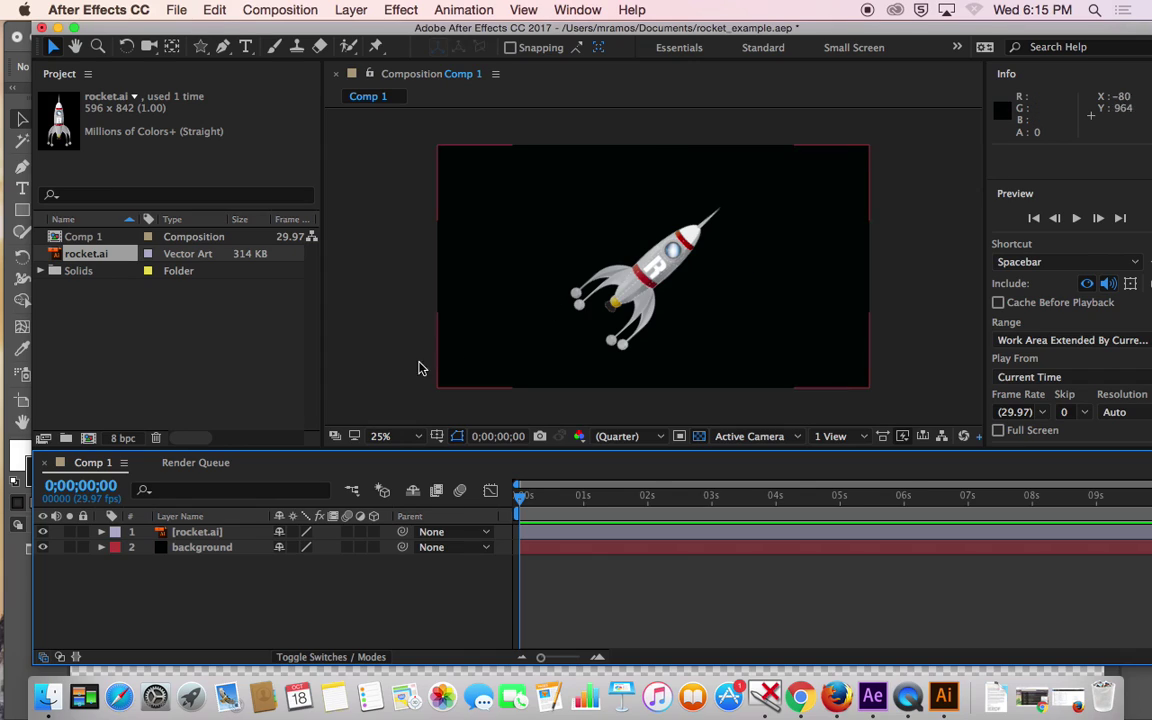
- Expand the rocket.ai layer's Transform properties and select its Scale property
{"action": "left_click", "coordinate": [101, 533]}
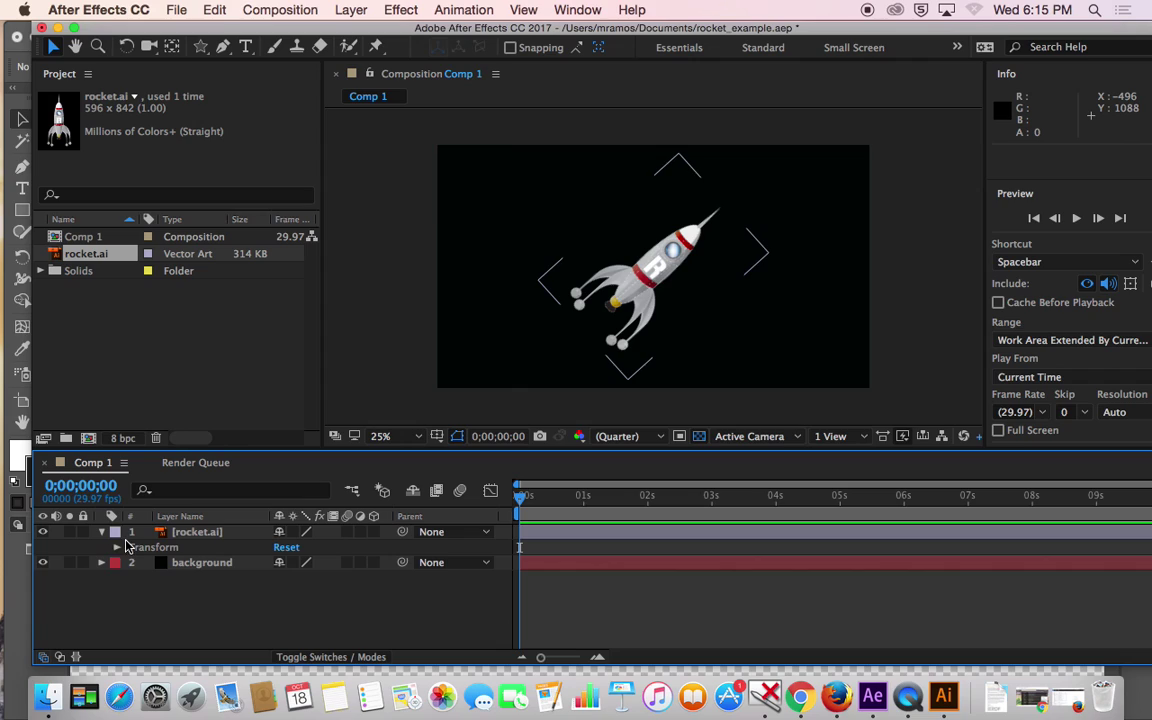
{"action": "left_click", "coordinate": [118, 549]}
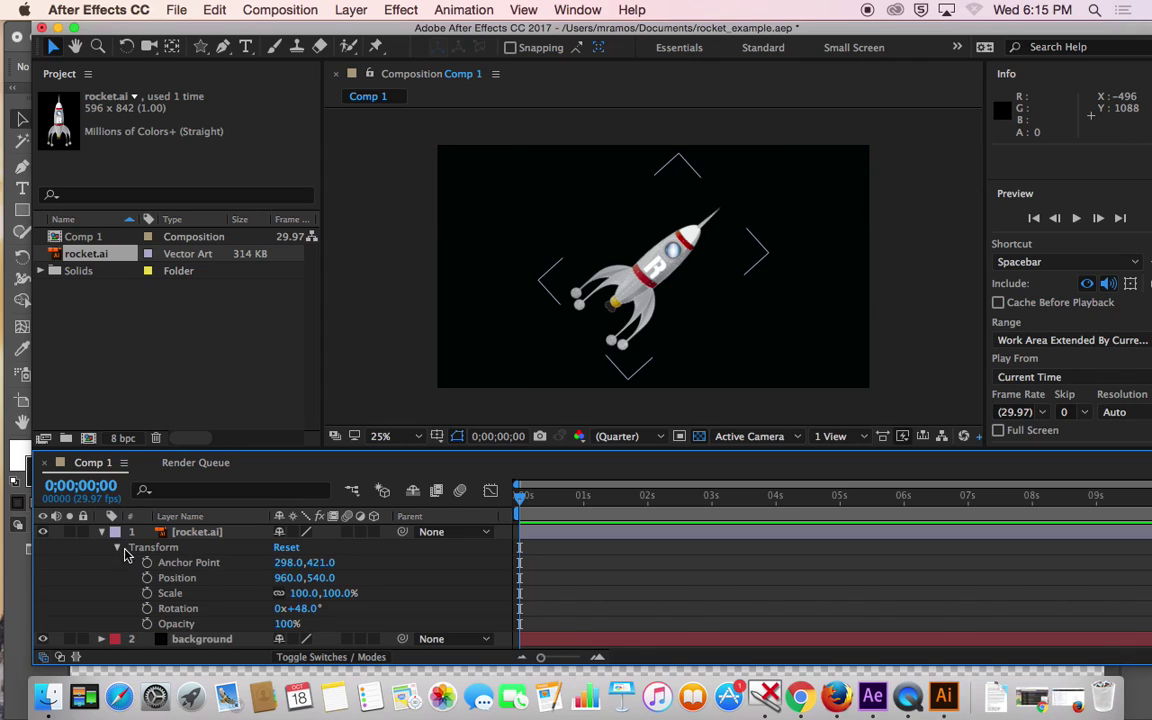
{"action": "left_click", "coordinate": [201, 579]}
{"action": "left_click", "coordinate": [205, 564]}
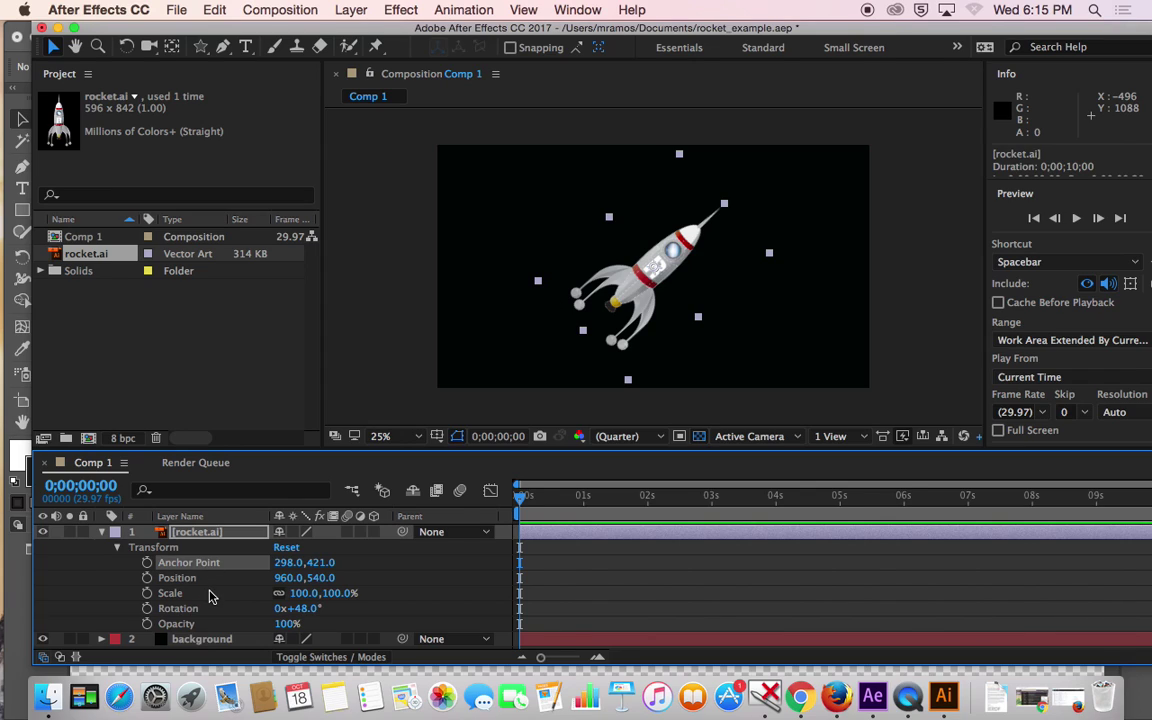
{"action": "left_click", "coordinate": [210, 596]}
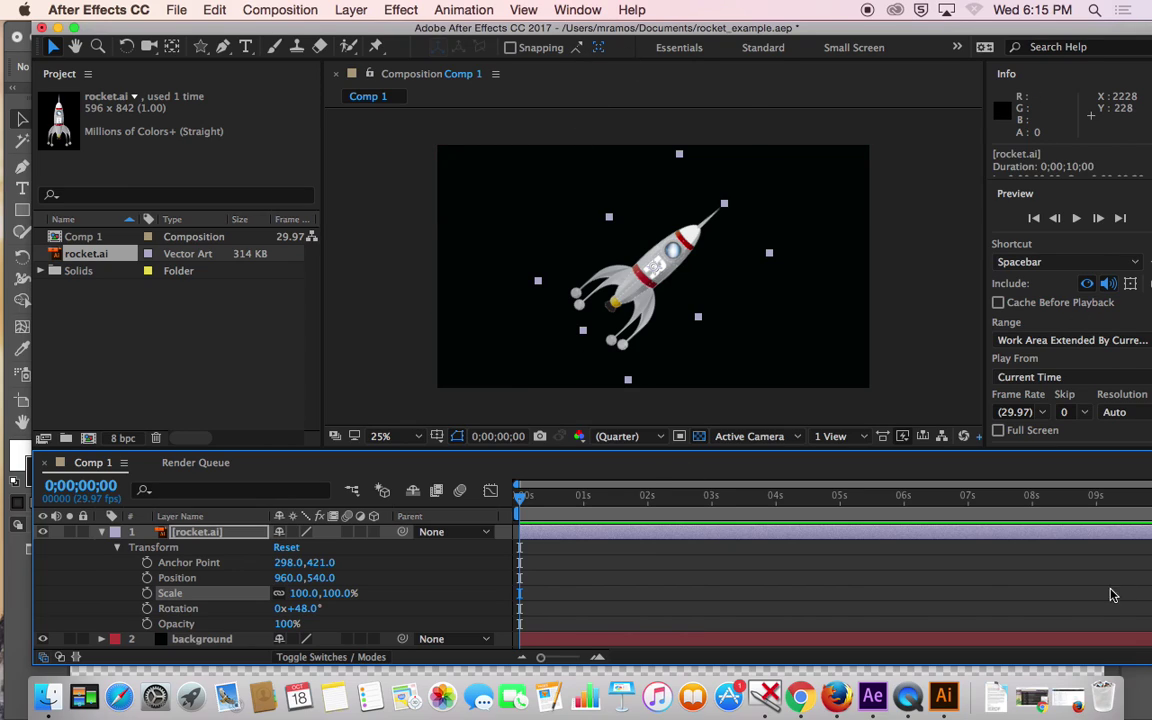
- Scale the rocket to 61% and move it to the lower-left corner of the frame, at about position 284, 812
{"action": "left_click", "coordinate": [226, 625]}
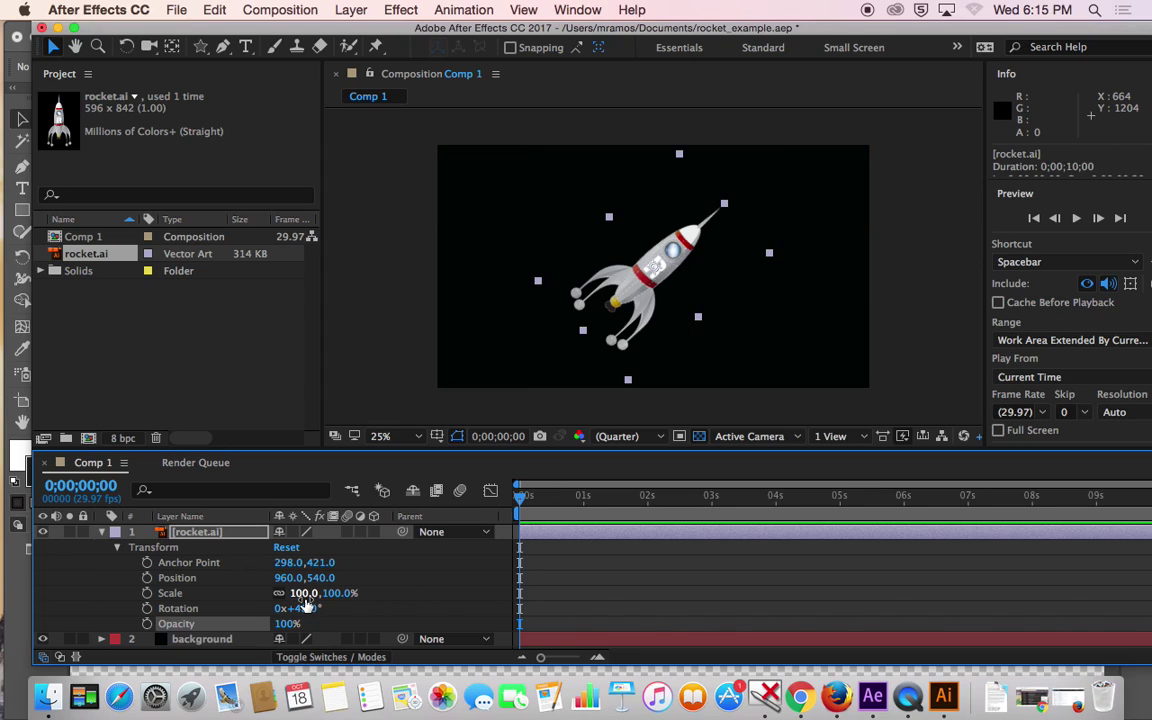
{"action": "left_click_drag", "start_coordinate": [303, 596], "coordinate": [268, 596]}
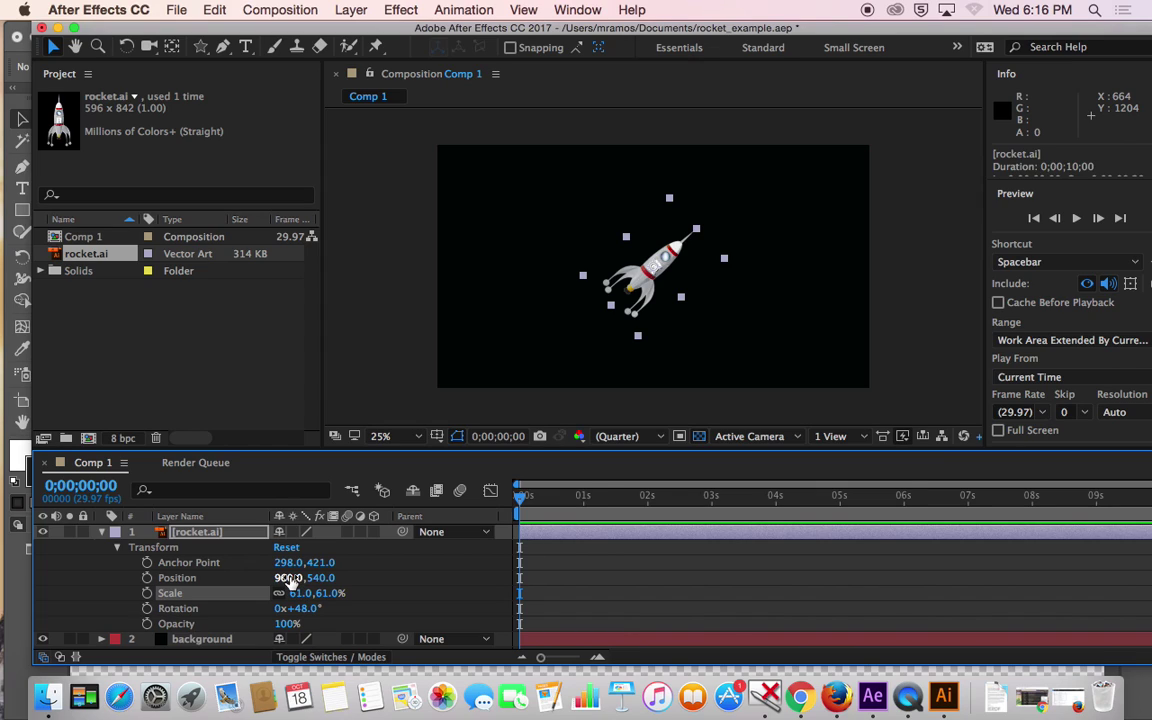
{"action": "mouse_move", "coordinate": [293, 582]}
{"action": "left_mouse_down"}
{"action": "mouse_move", "coordinate": [207, 578]}
{"action": "mouse_move", "coordinate": [290, 585]}
{"action": "left_mouse_up"}
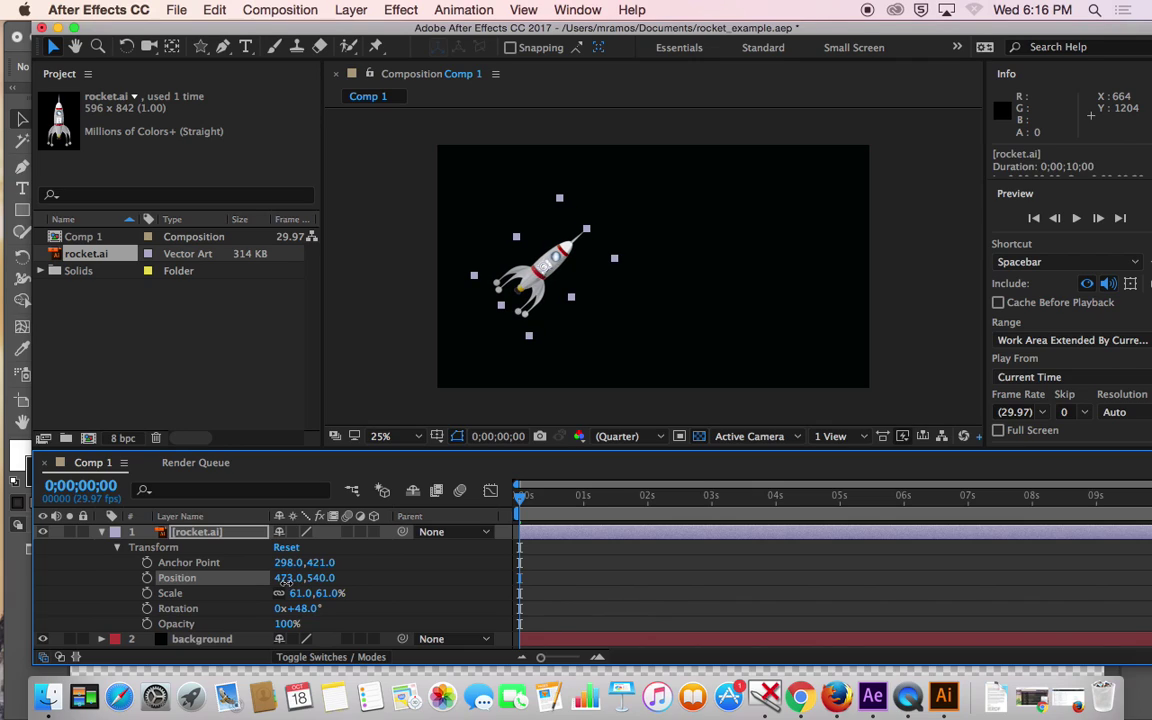
{"action": "left_click", "coordinate": [290, 583]}
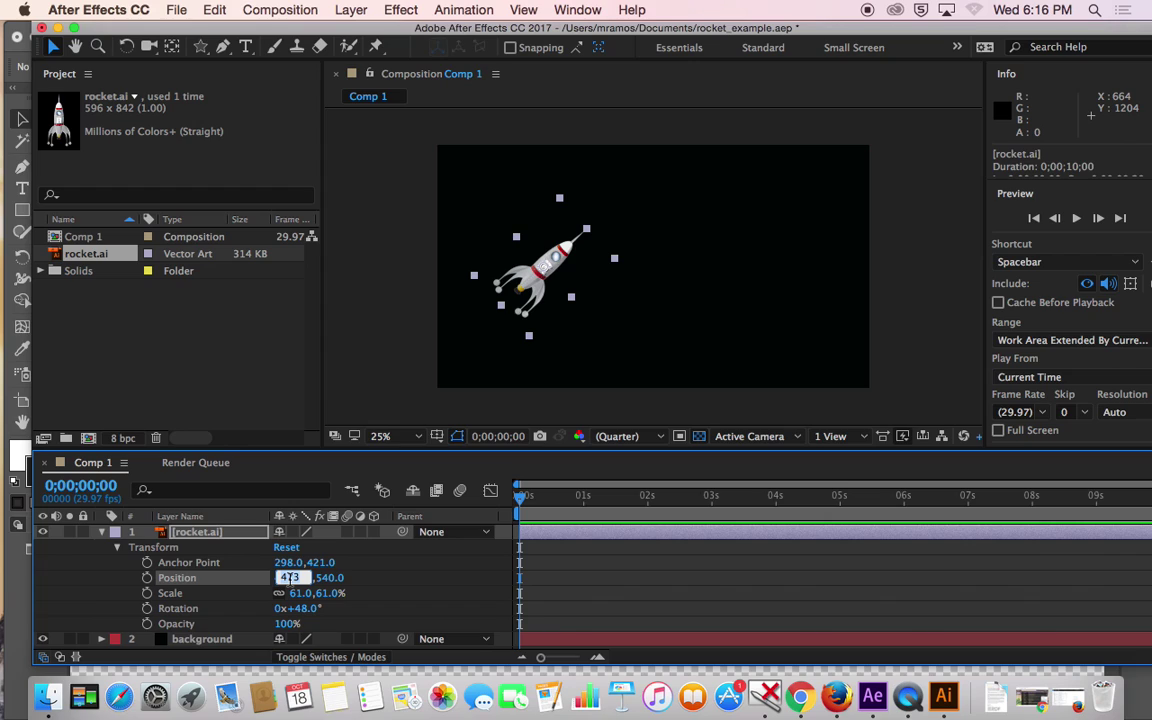
{"action": "type", "text": "500"}
{"action": "key", "text": "Escape"}
{"action": "left_click_drag", "start_coordinate": [555, 266], "coordinate": [510, 330]}
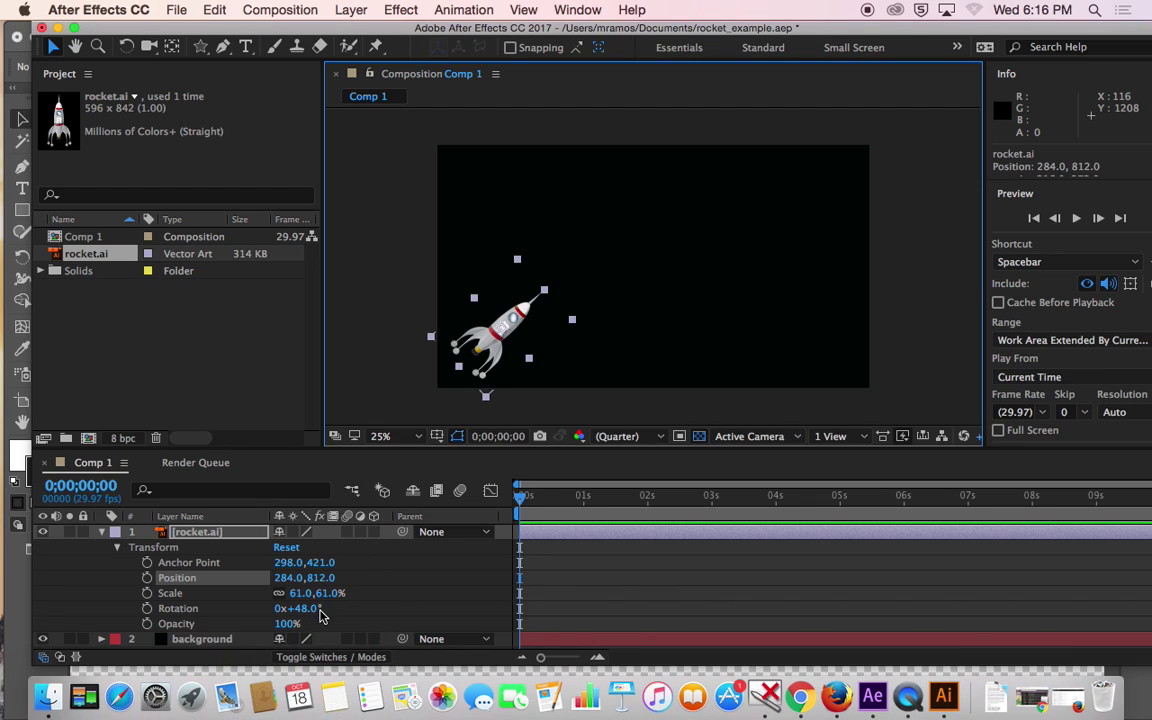
- Set the rocket's rotation to 57° and save the project
{"action": "left_click_drag", "start_coordinate": [311, 614], "coordinate": [322, 612]}
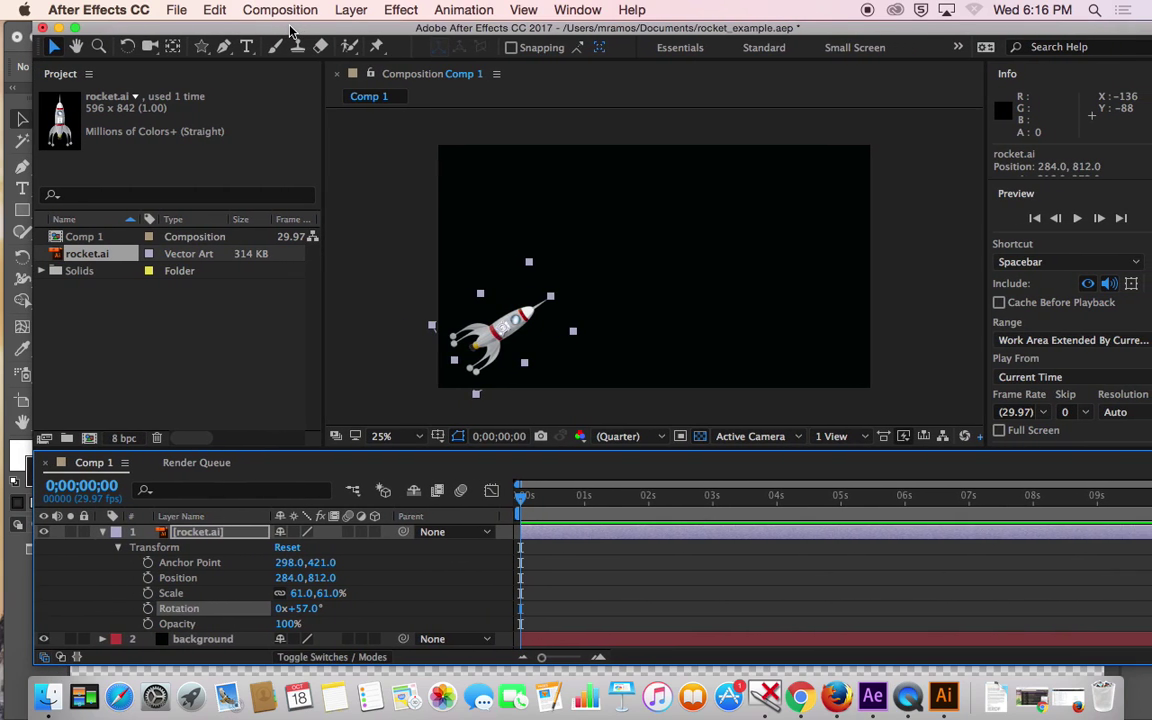
{"action": "left_click", "coordinate": [176, 9]}
{"action": "left_click", "coordinate": [190, 162]}
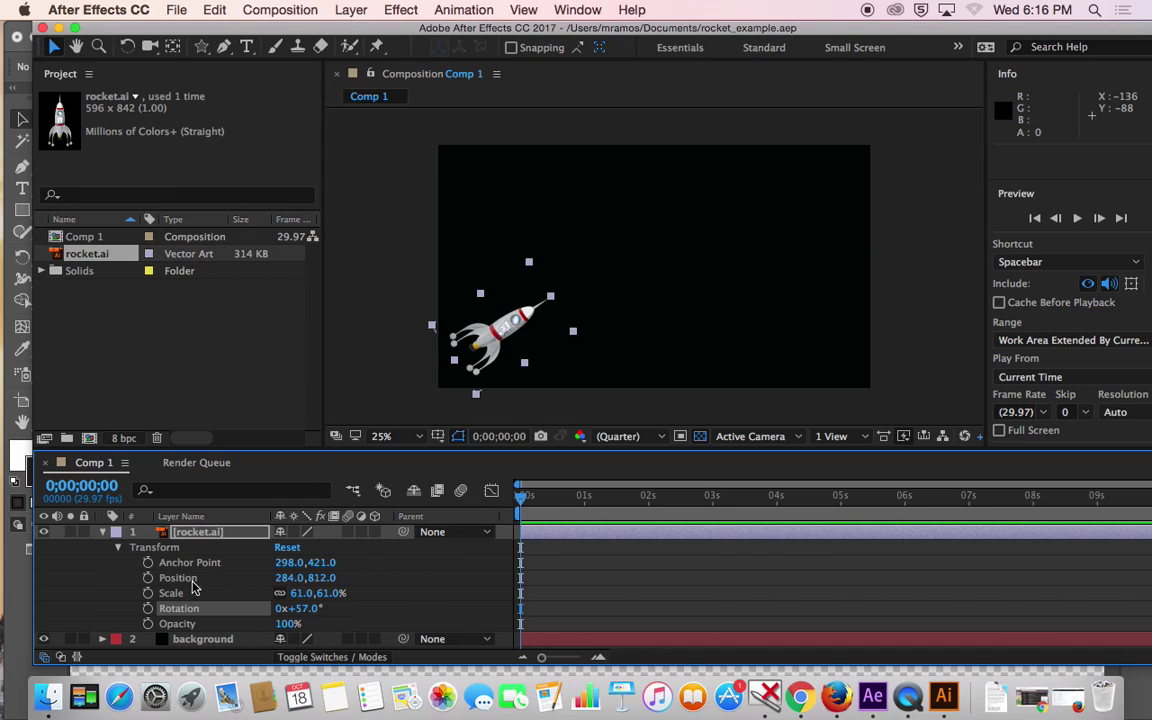
- Start keyframing the rocket's Position at 0 s and add a keyframe at 3 s with the rocket at about 604, 648
{"action": "left_click", "coordinate": [148, 577]}
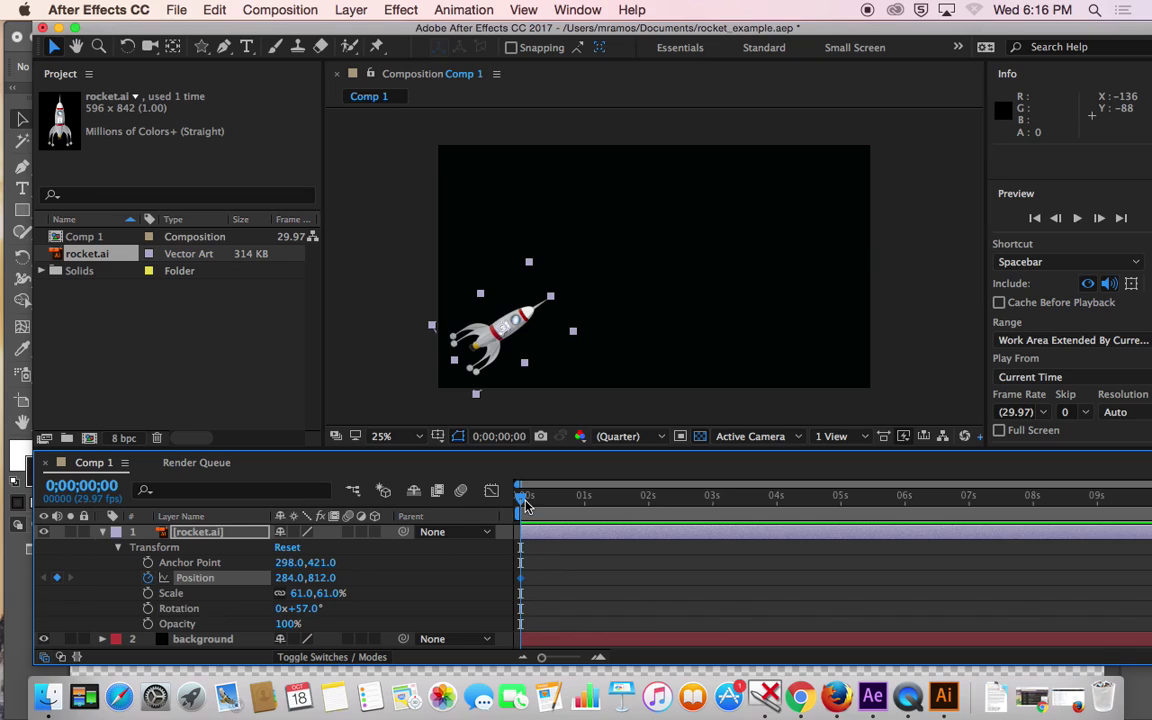
{"action": "left_click_drag", "start_coordinate": [527, 505], "coordinate": [716, 515]}
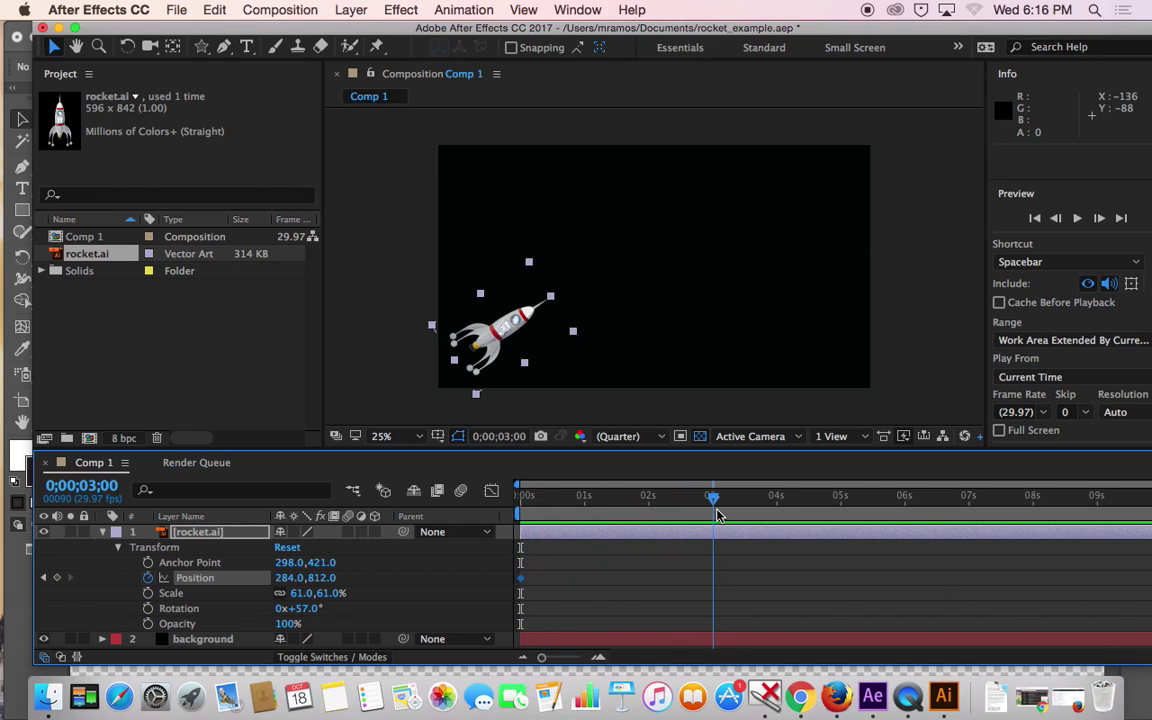
{"action": "left_click_drag", "start_coordinate": [512, 330], "coordinate": [584, 295]}
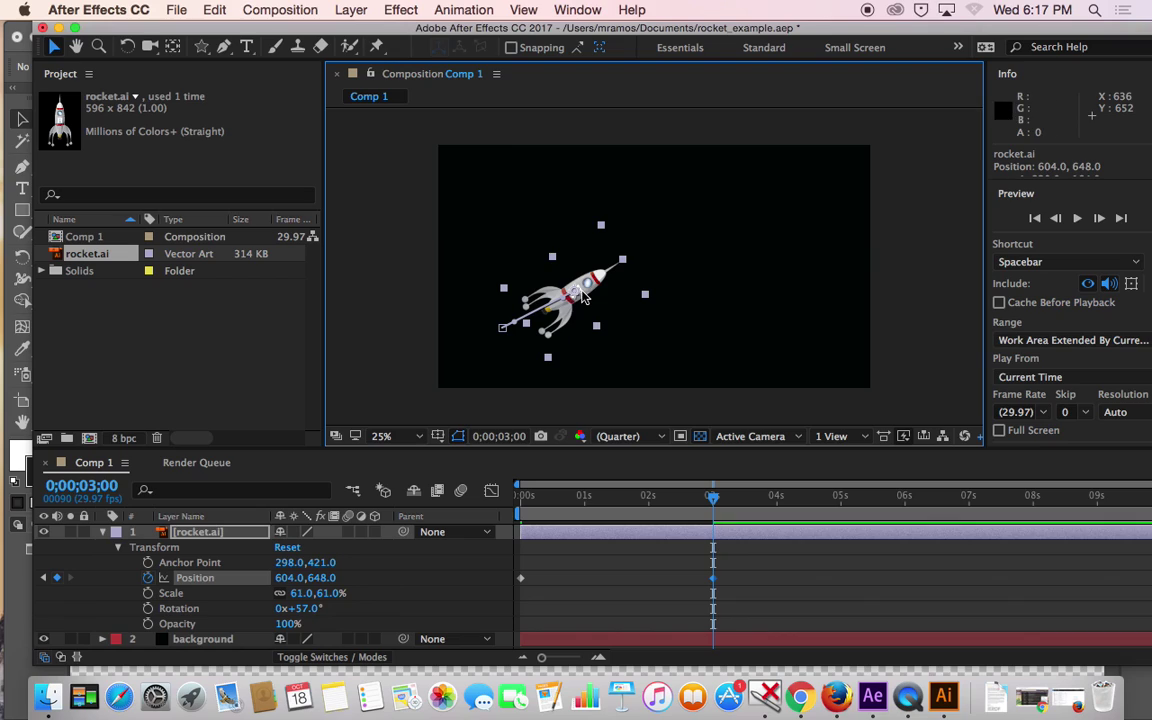
- Add Position keyframes for the rocket at 5 s, about 968, 628, and at 7 s, about 1396, 408
{"action": "left_click", "coordinate": [716, 498]}
{"action": "left_click_drag", "start_coordinate": [720, 503], "coordinate": [843, 508]}
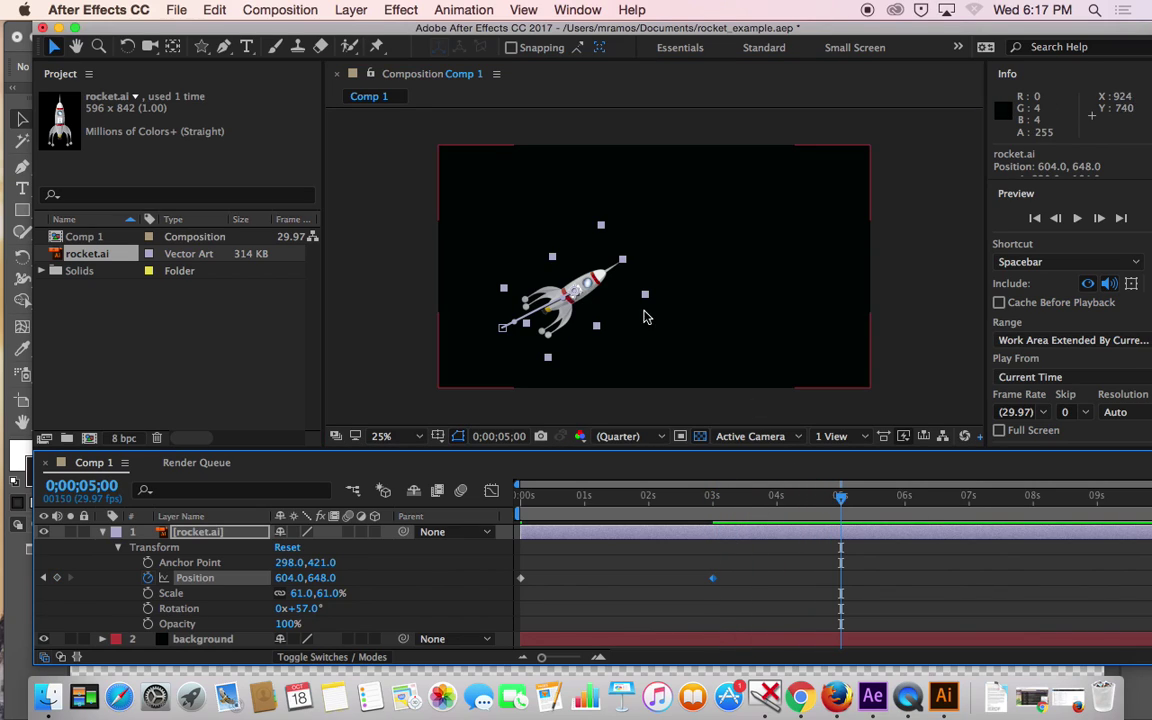
{"action": "left_click_drag", "start_coordinate": [600, 290], "coordinate": [682, 280]}
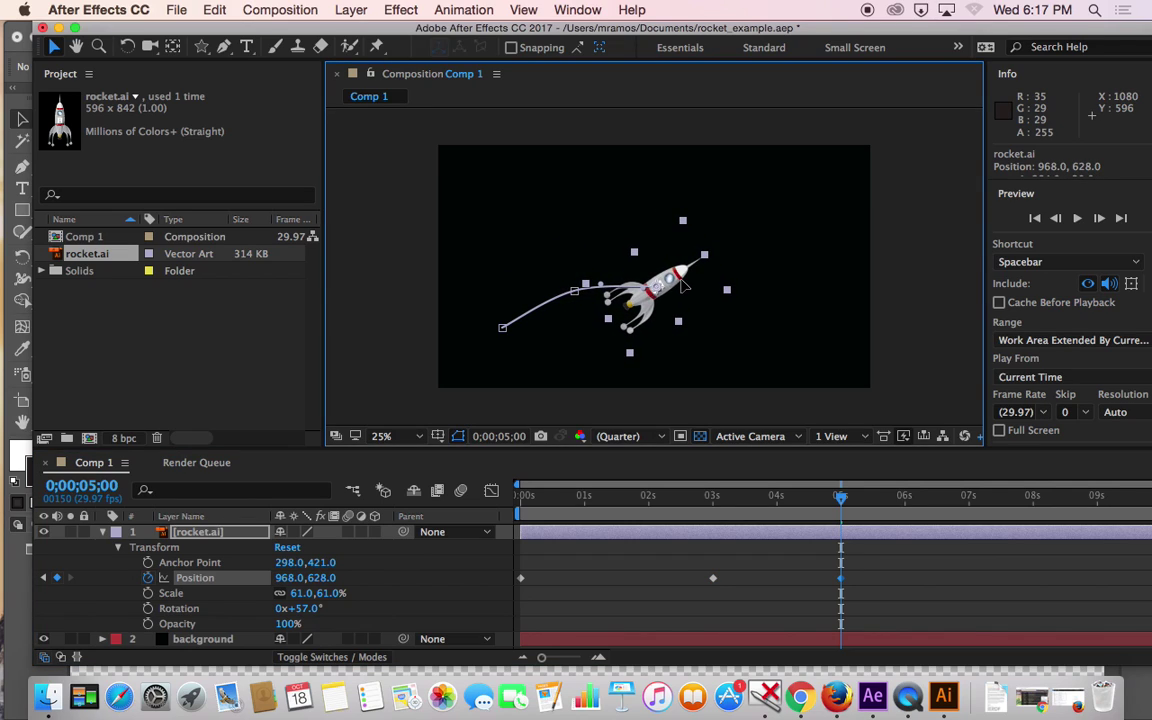
{"action": "left_click_drag", "start_coordinate": [845, 498], "coordinate": [968, 514]}
{"action": "left_click_drag", "start_coordinate": [681, 282], "coordinate": [778, 232]}
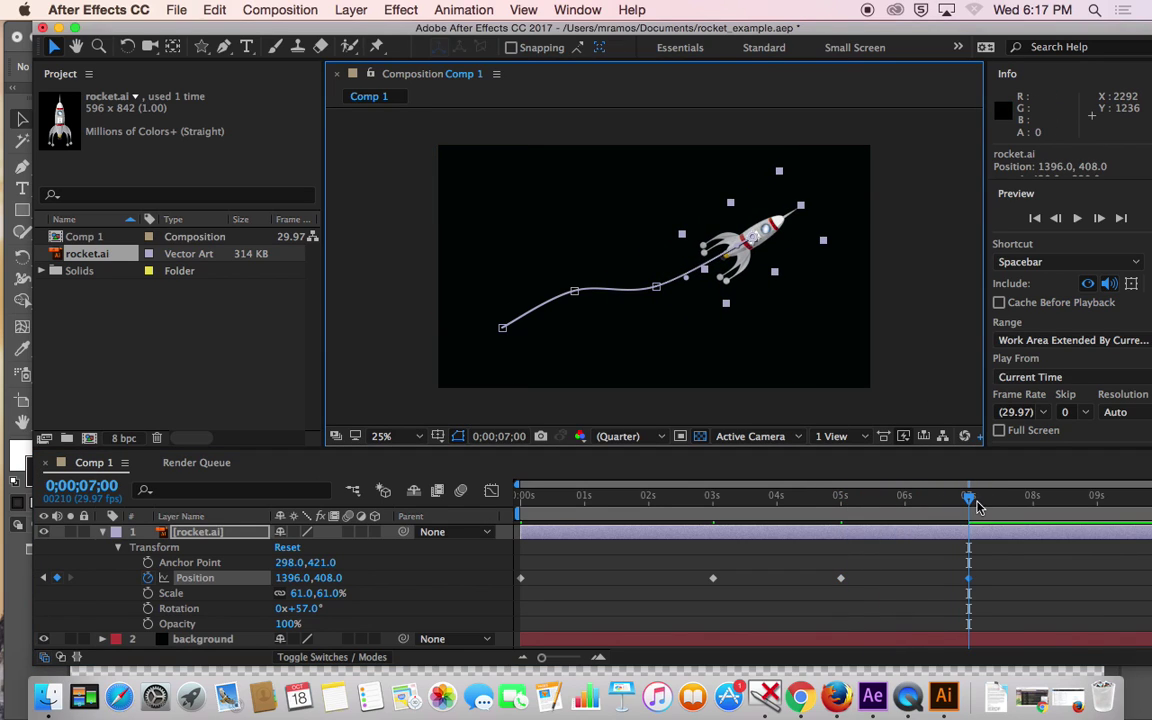
- Add Position keyframes at 0;00;09;01, about 1636, 260, and at 0;00;09;26 with the rocket outside the frame at about 2160, -100
{"action": "left_click_drag", "start_coordinate": [972, 500], "coordinate": [1098, 516]}
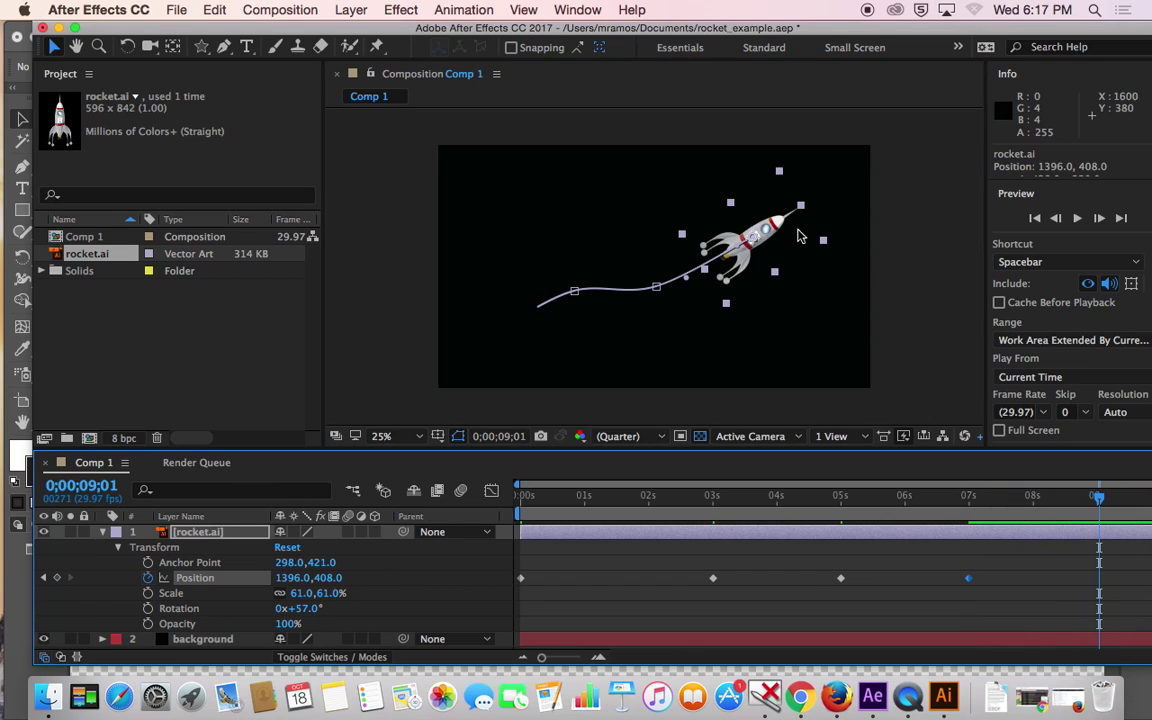
{"action": "left_click_drag", "start_coordinate": [776, 223], "coordinate": [836, 189]}
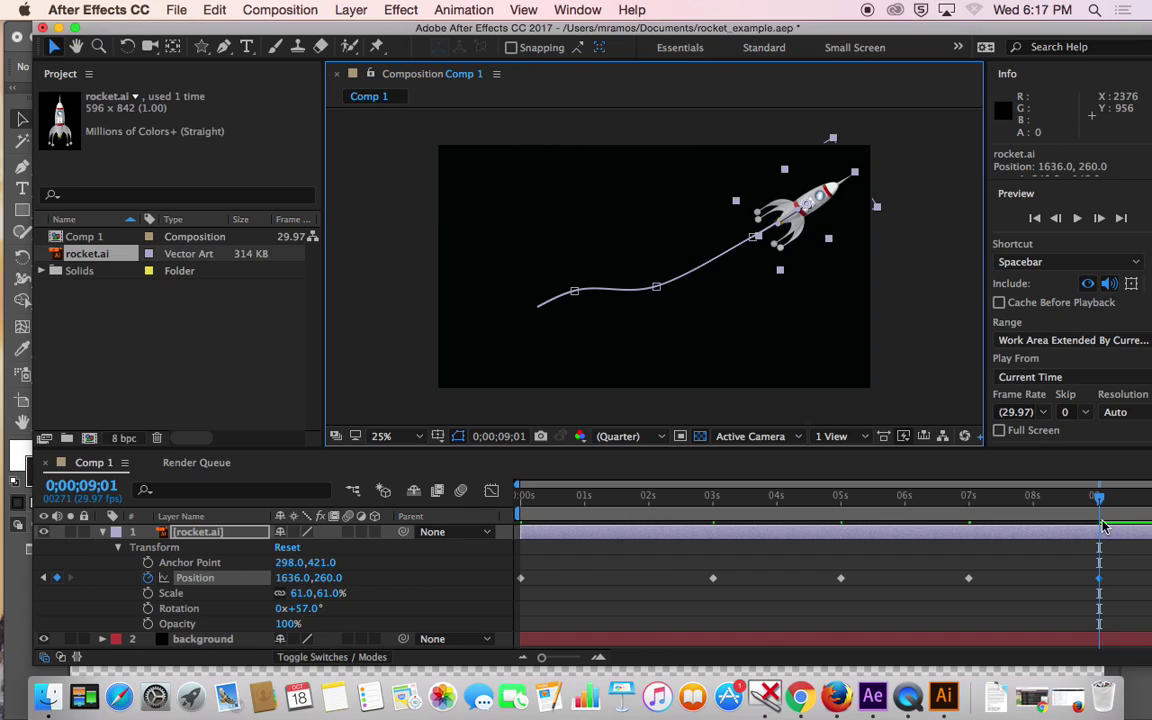
{"action": "left_click_drag", "start_coordinate": [1100, 503], "coordinate": [1149, 503]}
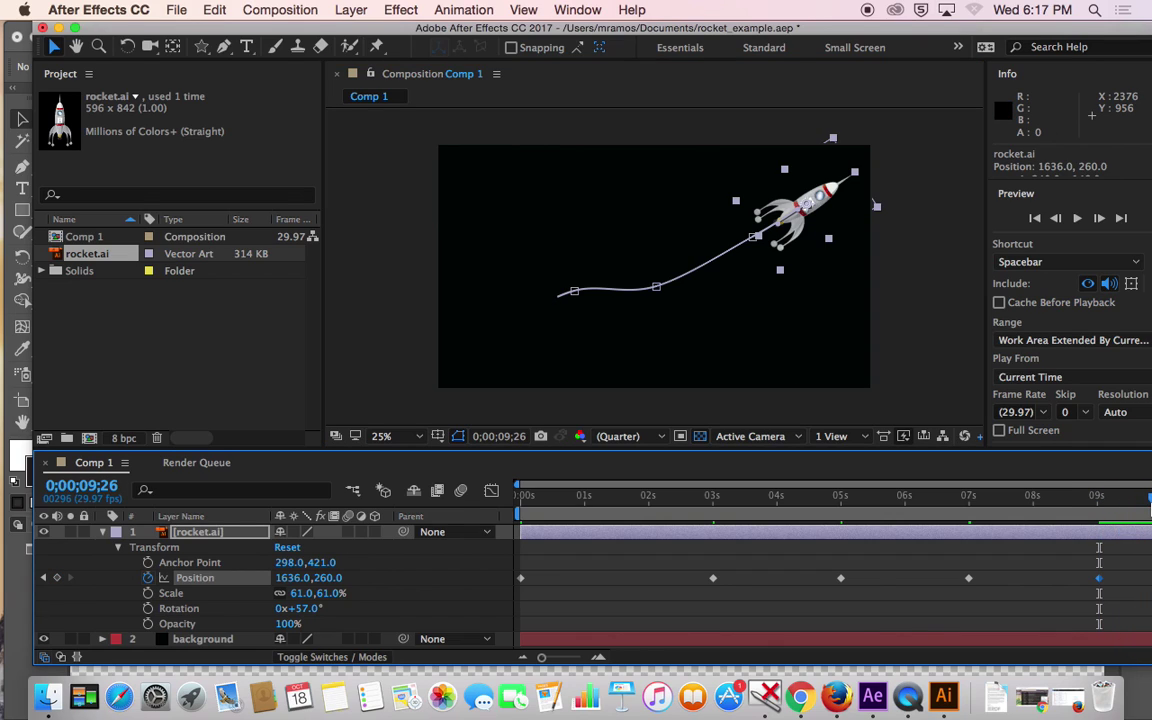
{"action": "left_click_drag", "start_coordinate": [828, 195], "coordinate": [952, 120]}
- Preview the rocket's position animation from the start of the composition and stop playback
{"action": "left_click_drag", "start_coordinate": [1148, 497], "coordinate": [518, 497]}
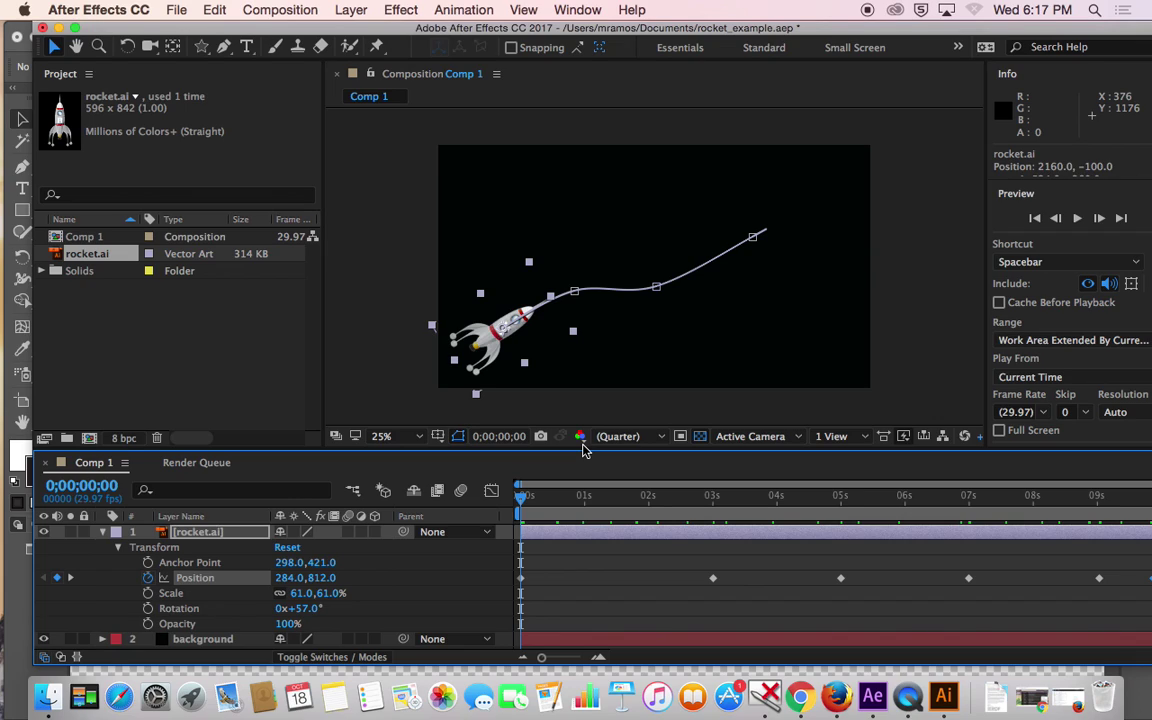
{"action": "left_click", "coordinate": [1082, 219]}
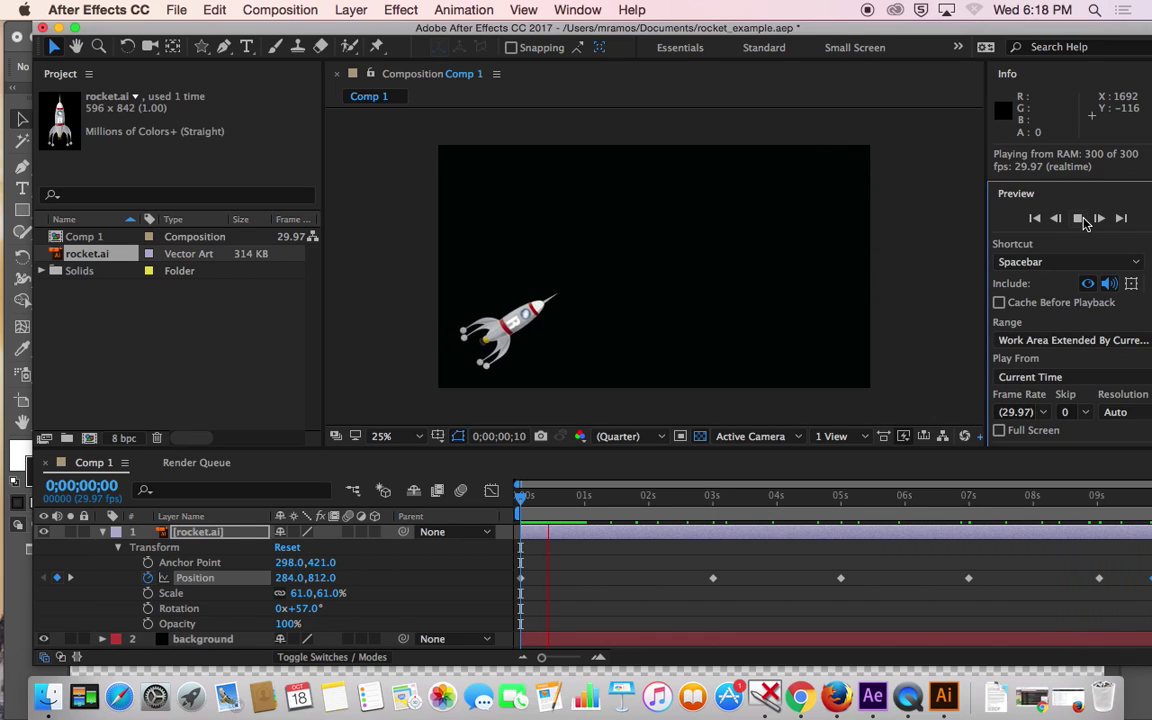
{"action": "left_click", "coordinate": [1080, 219]}
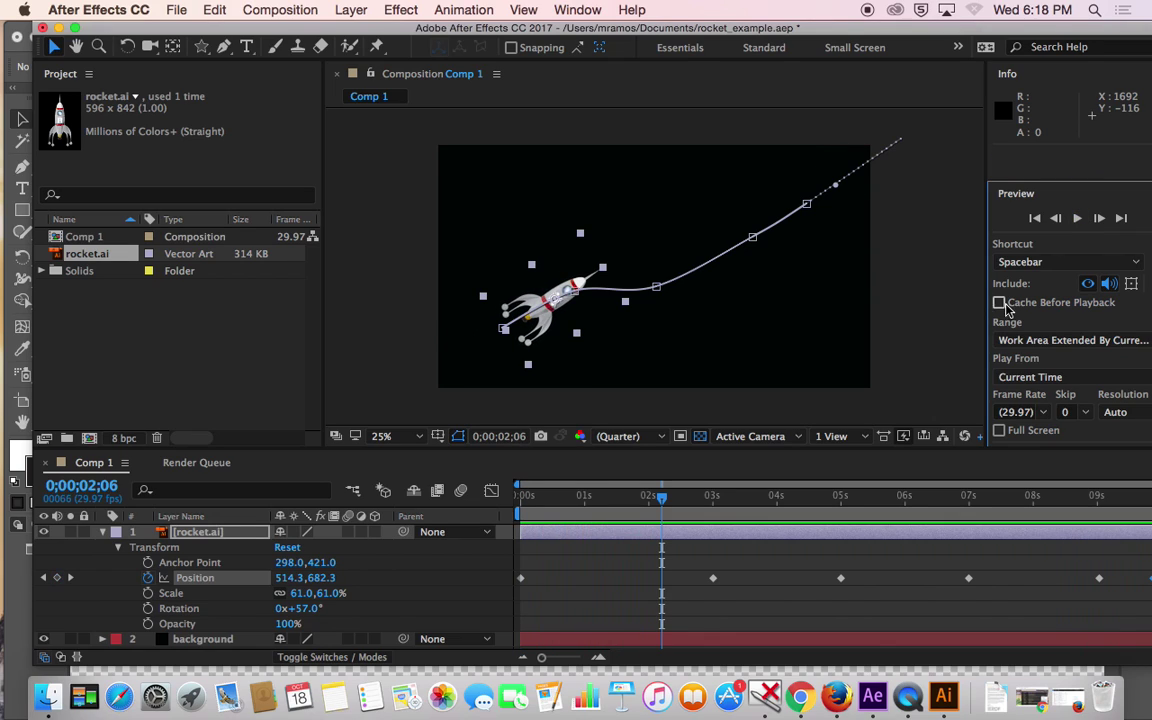
- Start keyframing the rocket's Rotation at 0 s and add a 67° keyframe at 0;00;00;29
{"action": "left_click_drag", "start_coordinate": [665, 505], "coordinate": [519, 493]}
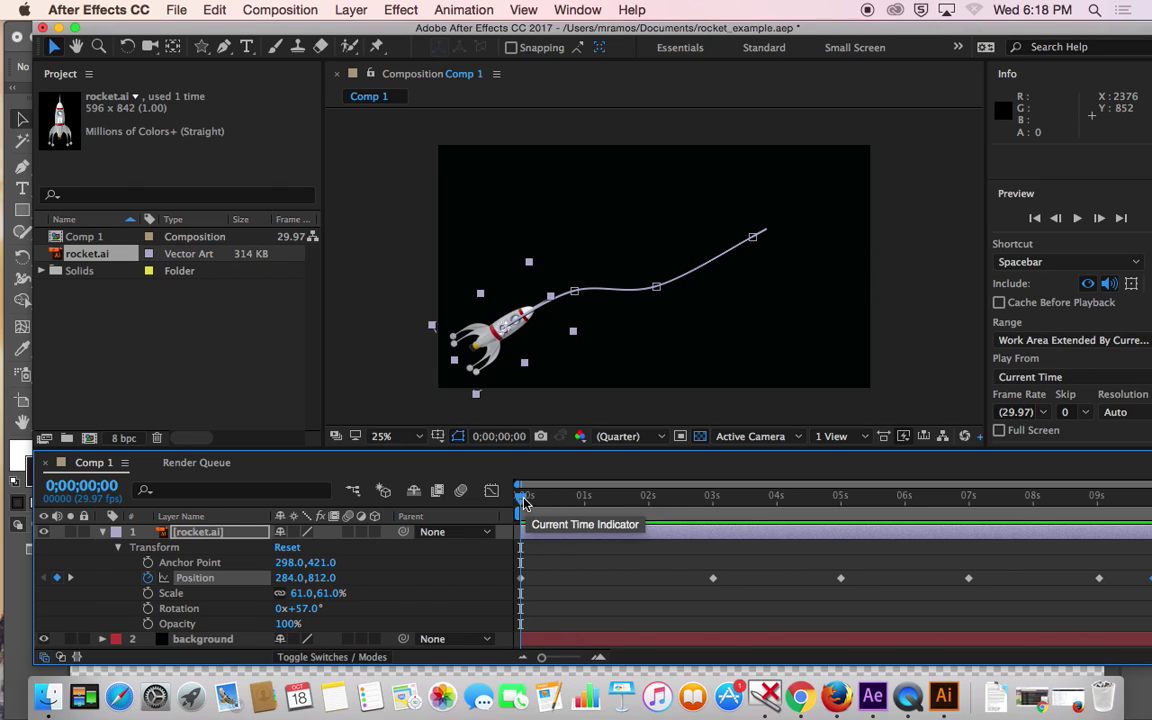
{"action": "mouse_move", "coordinate": [513, 510]}
{"action": "left_mouse_down"}
{"action": "mouse_move", "coordinate": [610, 517]}
{"action": "mouse_move", "coordinate": [493, 514]}
{"action": "left_mouse_up"}
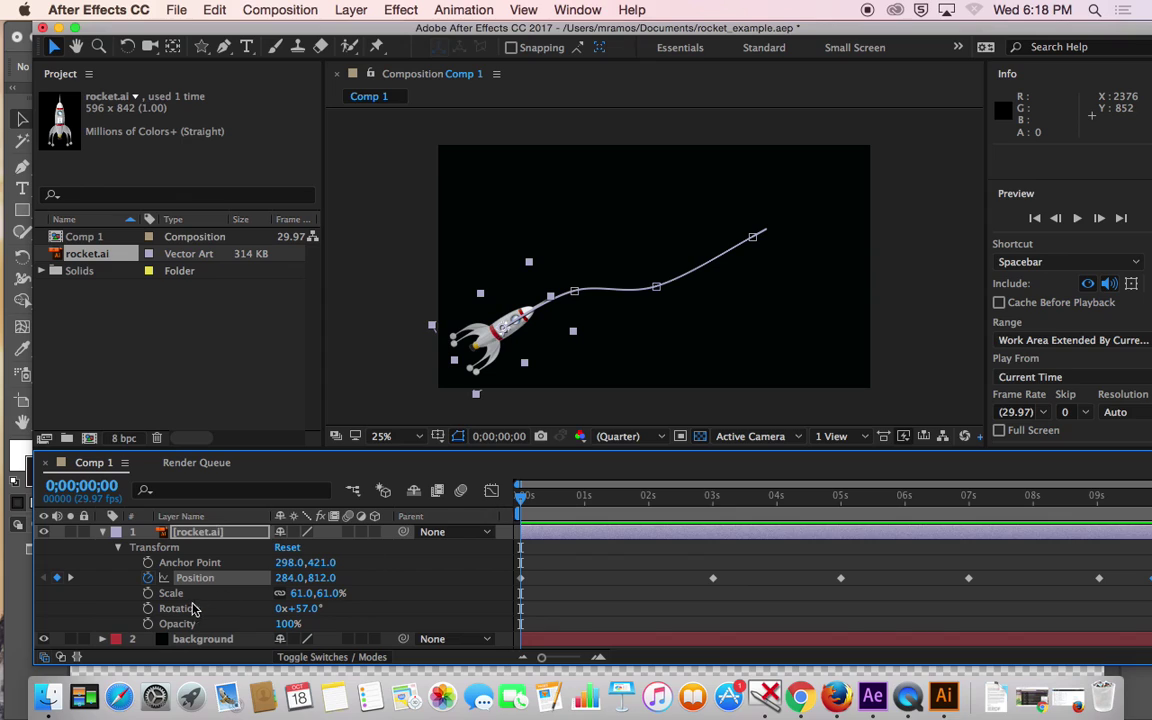
{"action": "left_click", "coordinate": [148, 608]}
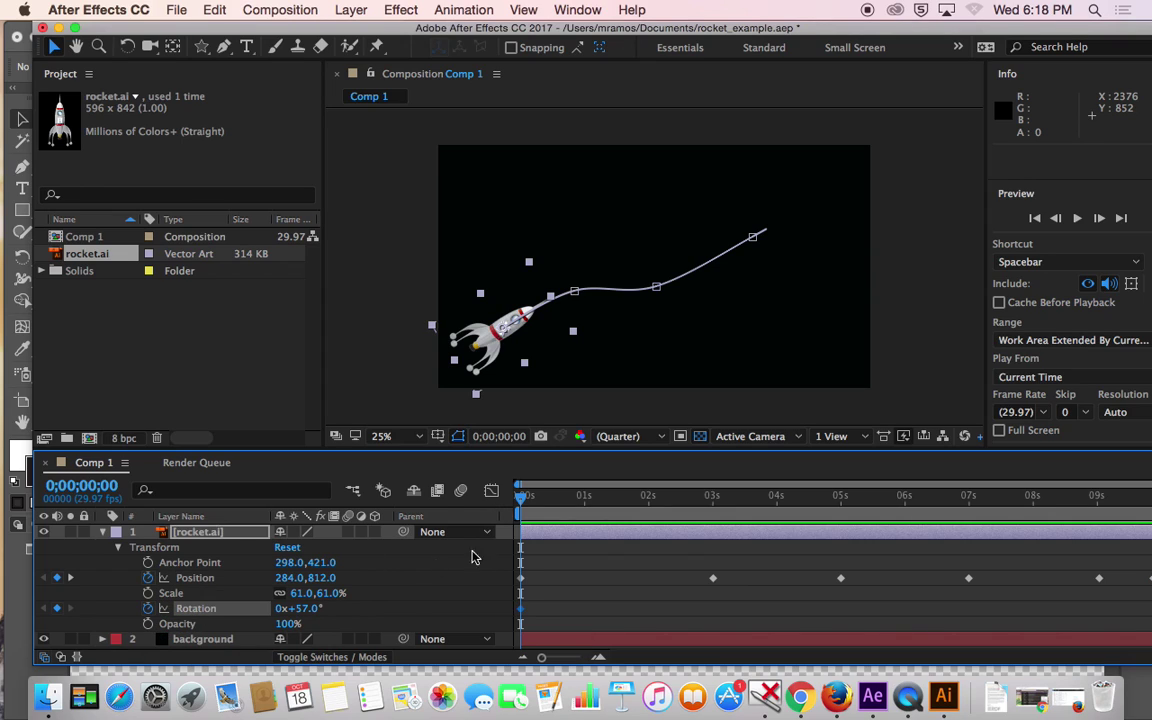
{"action": "left_click_drag", "start_coordinate": [530, 507], "coordinate": [585, 508]}
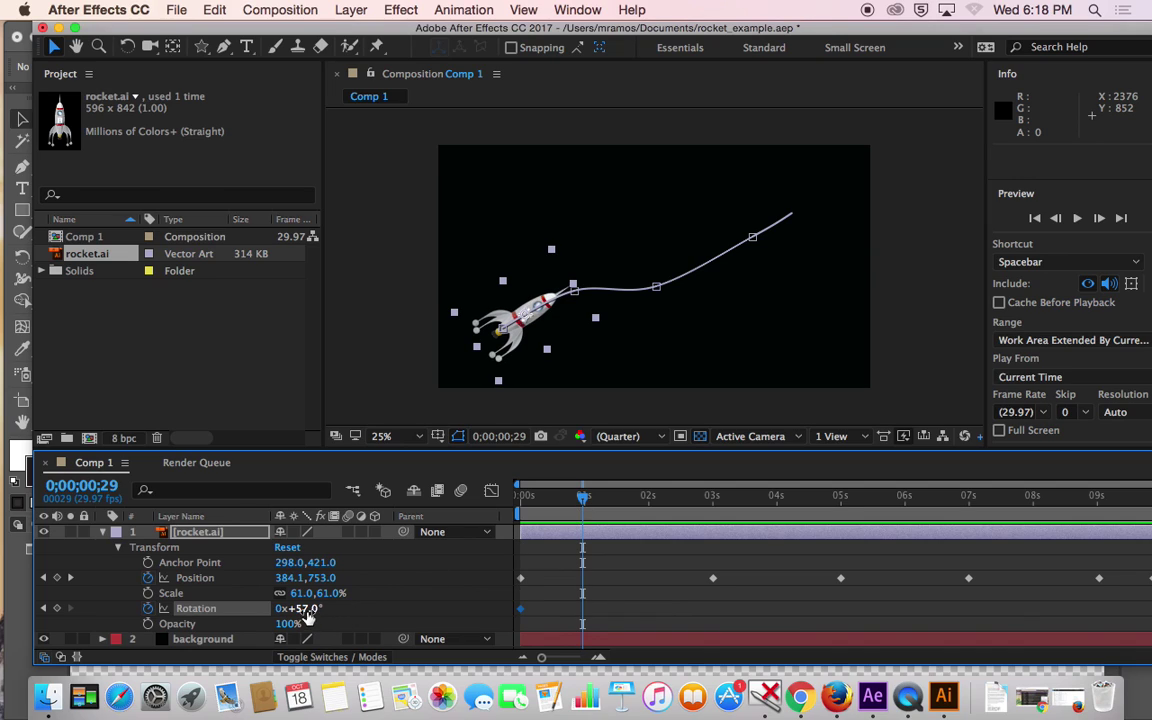
{"action": "left_click_drag", "start_coordinate": [311, 608], "coordinate": [316, 608]}
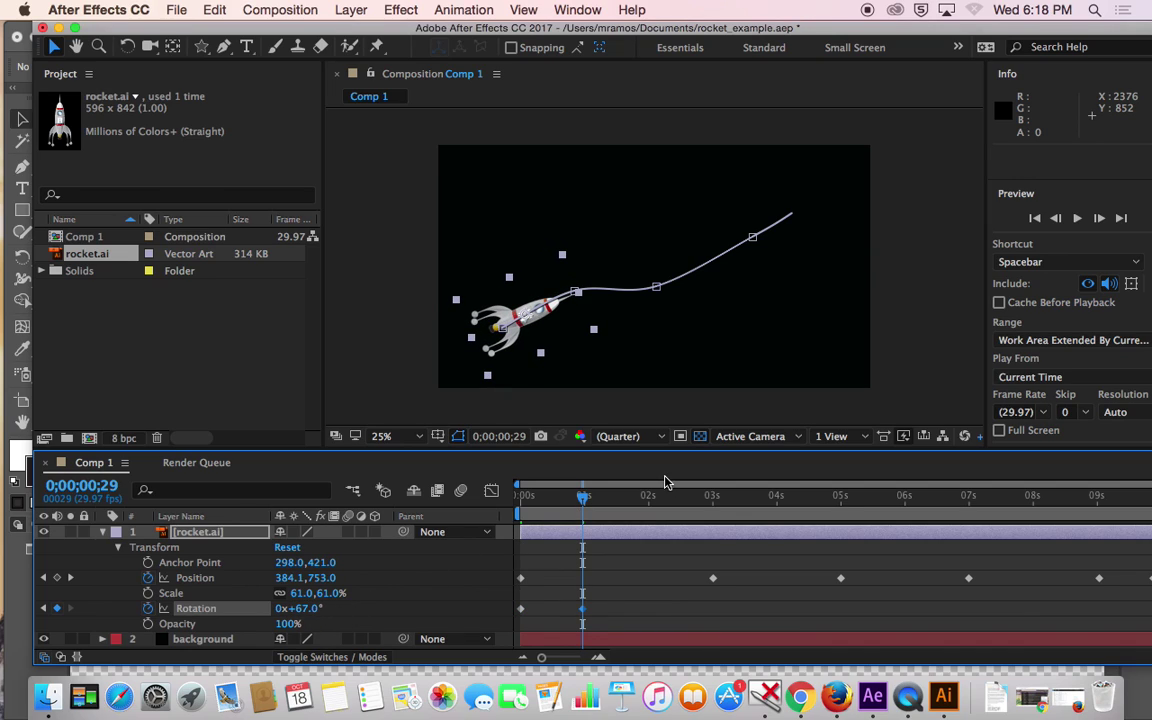
- Add Rotation keyframes of 58° shortly after 2 s and 78° at 0;00;03;28
{"action": "left_click_drag", "start_coordinate": [595, 498], "coordinate": [660, 500]}
{"action": "left_click_drag", "start_coordinate": [313, 612], "coordinate": [304, 611]}
{"action": "key", "text": "space"}
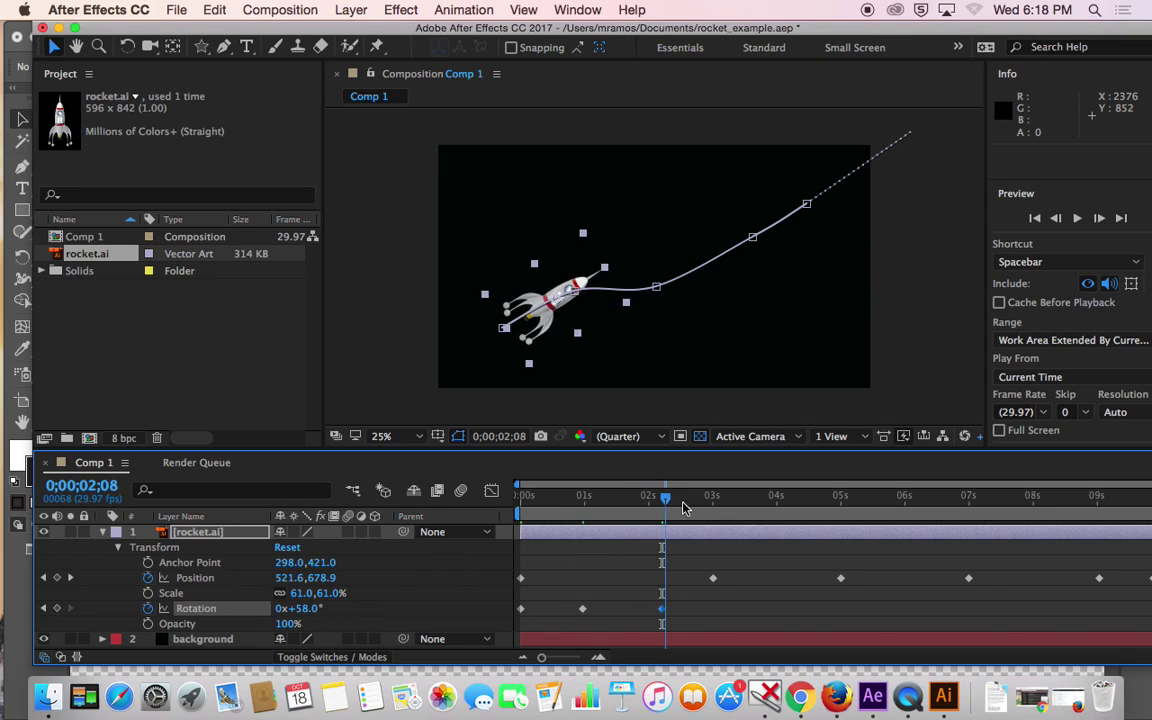
{"action": "key", "text": "space"}
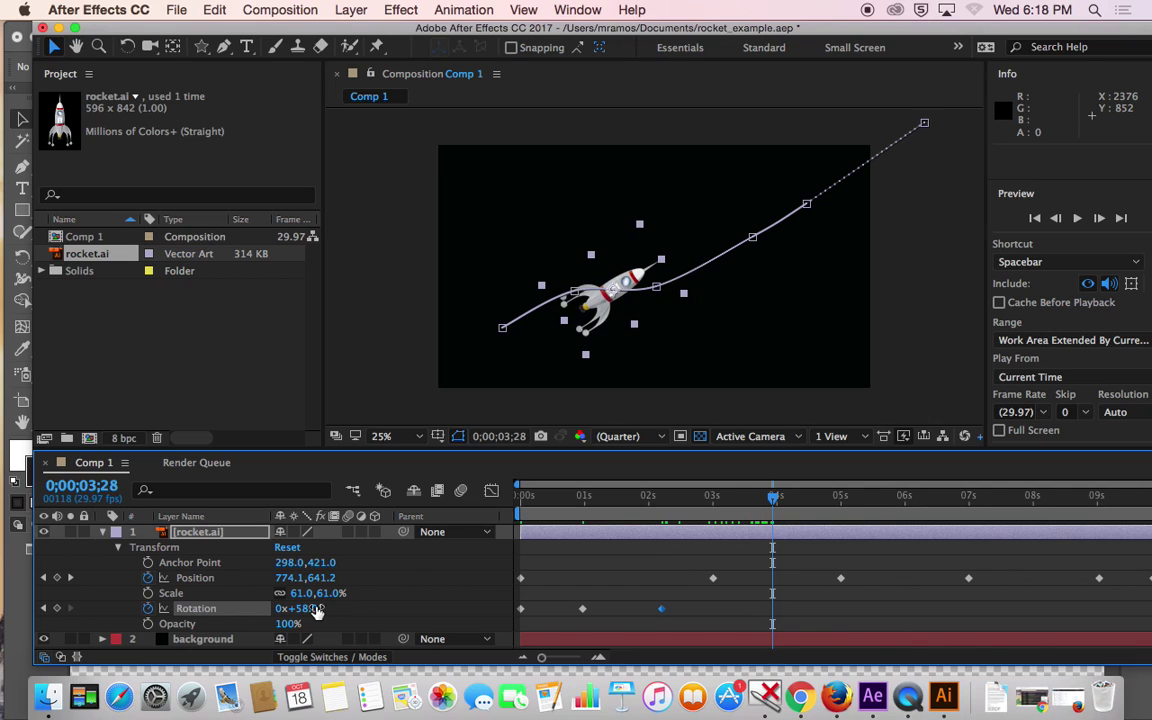
{"action": "left_click_drag", "start_coordinate": [310, 612], "coordinate": [325, 608]}
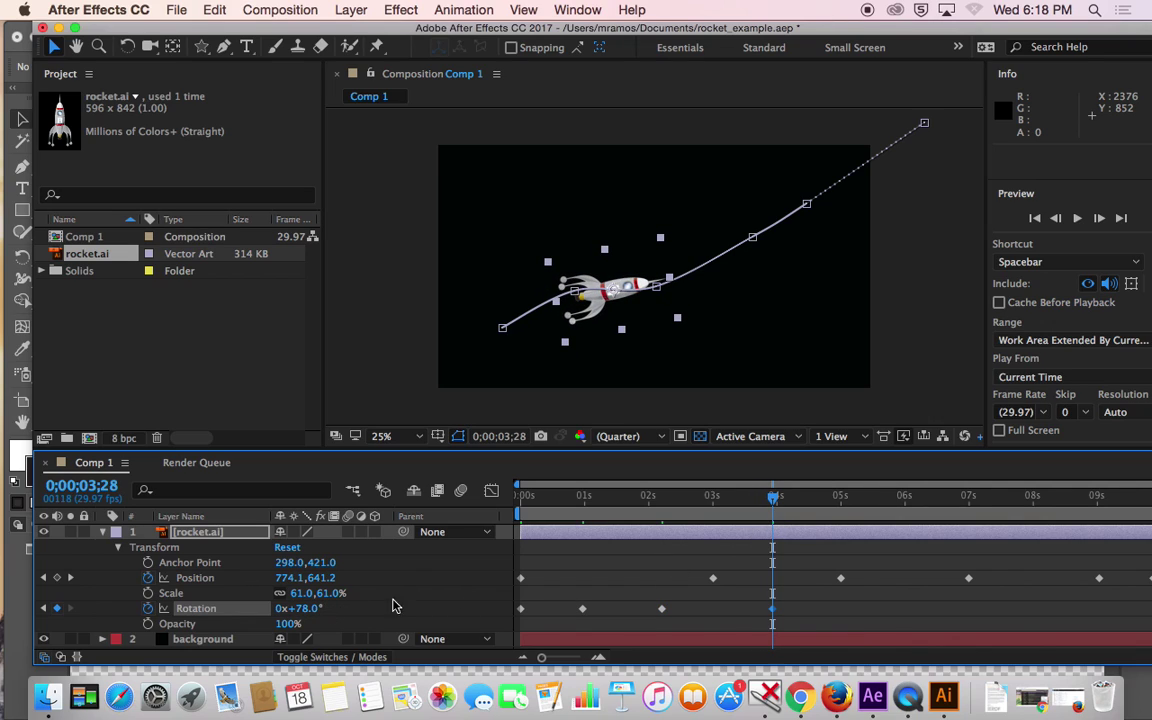
- Add Rotation keyframes of about 55° at 0;00;04;06 and 69° at 0;00;05;05
{"action": "left_click_drag", "start_coordinate": [773, 497], "coordinate": [789, 499]}
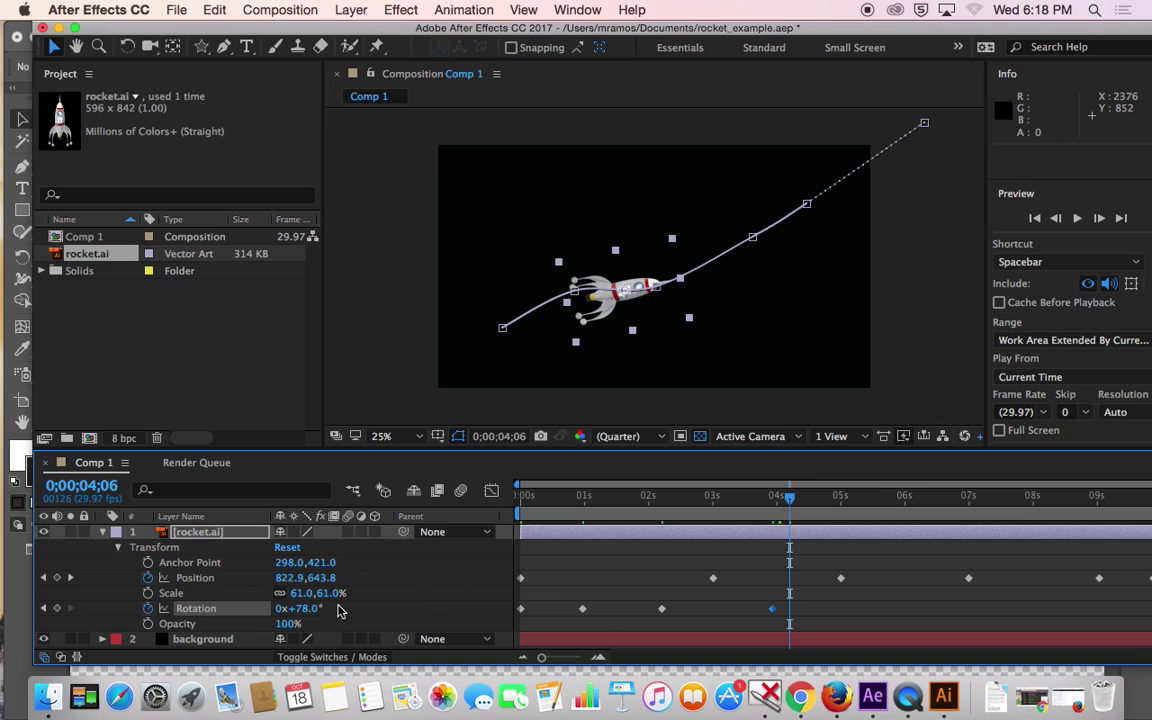
{"action": "left_click_drag", "start_coordinate": [312, 613], "coordinate": [288, 609]}
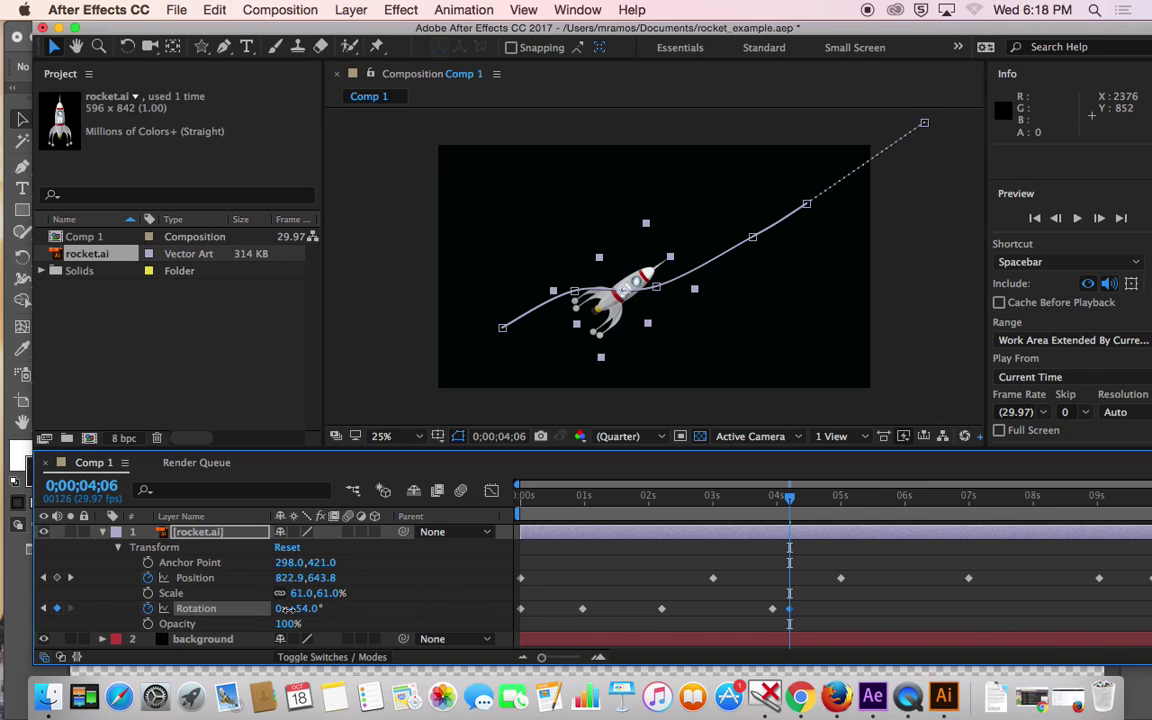
{"action": "left_click_drag", "start_coordinate": [792, 502], "coordinate": [851, 500]}
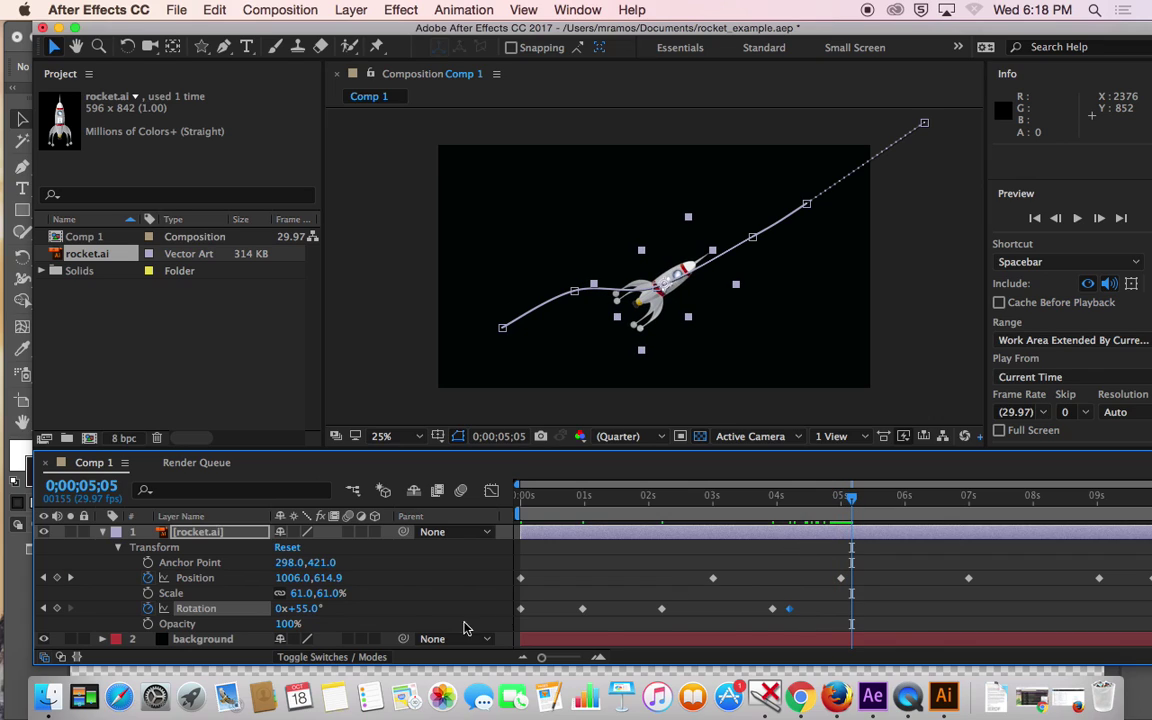
{"action": "left_click_drag", "start_coordinate": [316, 608], "coordinate": [319, 607]}
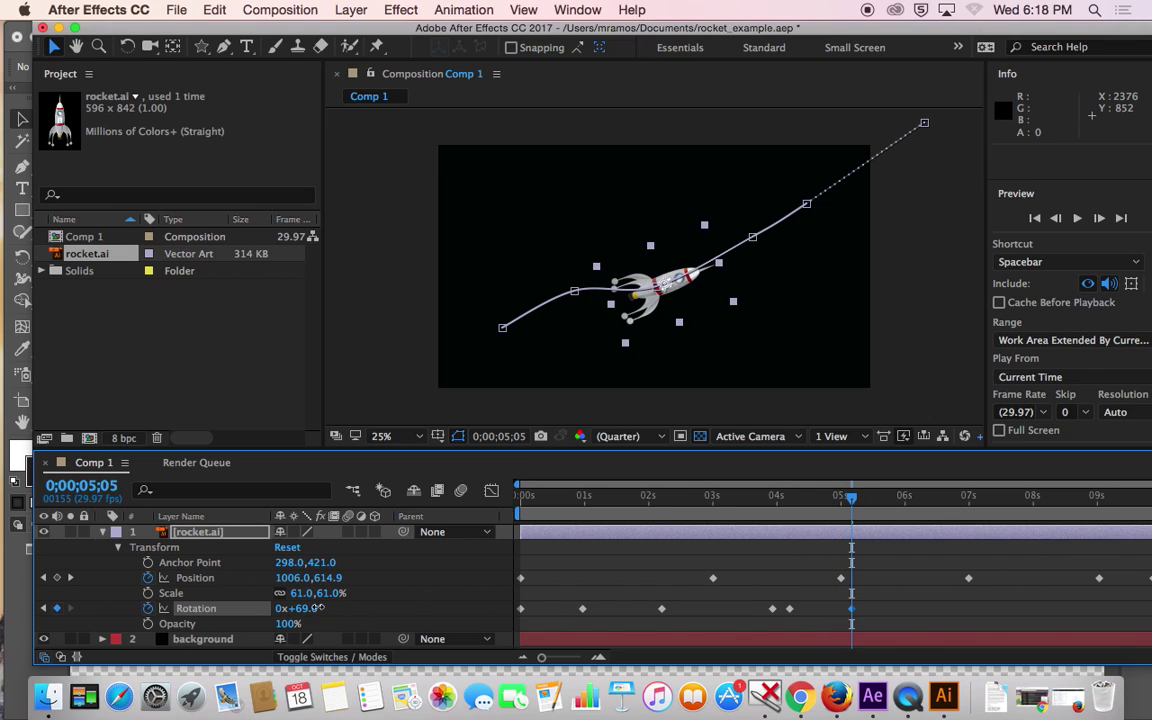
- Add Rotation keyframes of 51° at 0;00;06;08 and 57° at 0;00;08;01, and return the current time to the start
{"action": "left_click_drag", "start_coordinate": [851, 500], "coordinate": [922, 516]}
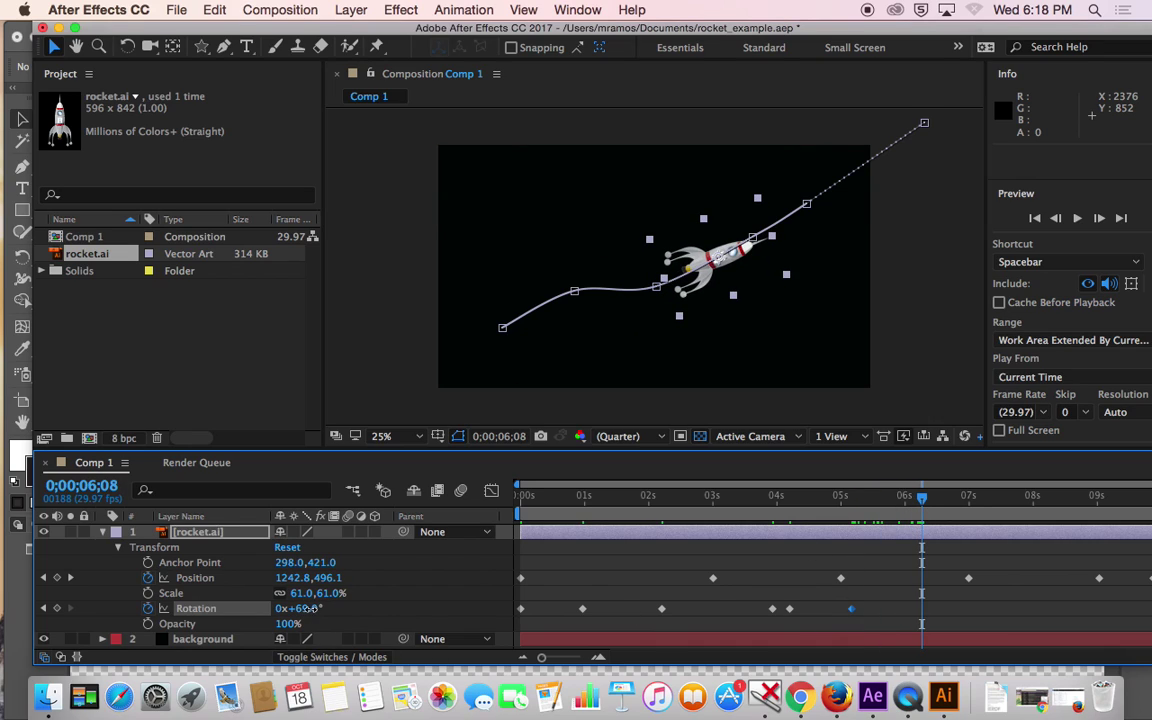
{"action": "left_click_drag", "start_coordinate": [305, 608], "coordinate": [297, 617]}
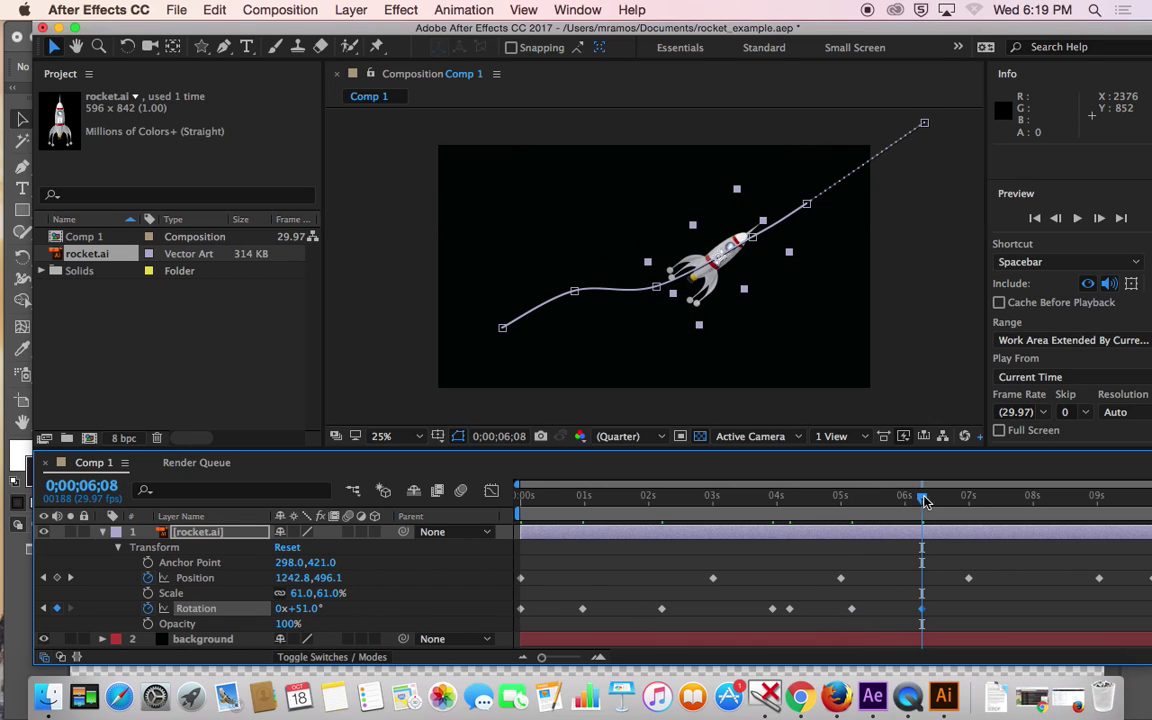
{"action": "left_click_drag", "start_coordinate": [932, 500], "coordinate": [1036, 516]}
{"action": "left_click_drag", "start_coordinate": [305, 609], "coordinate": [320, 613]}
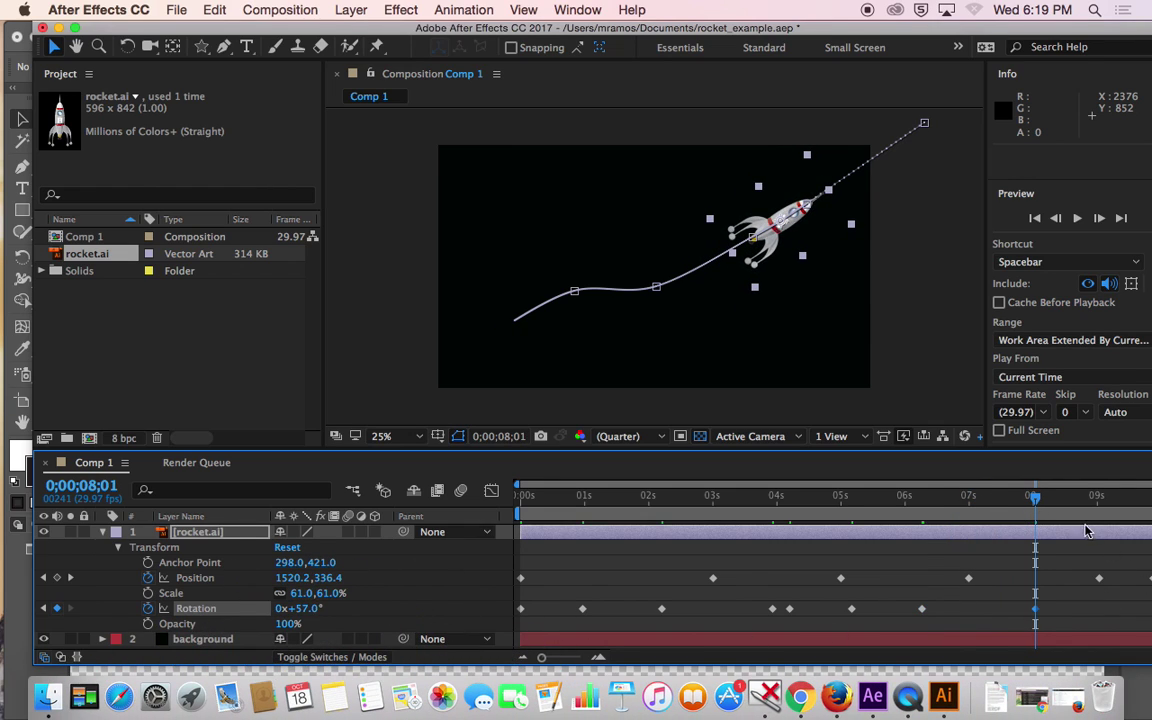
{"action": "left_click_drag", "start_coordinate": [1036, 504], "coordinate": [507, 521]}
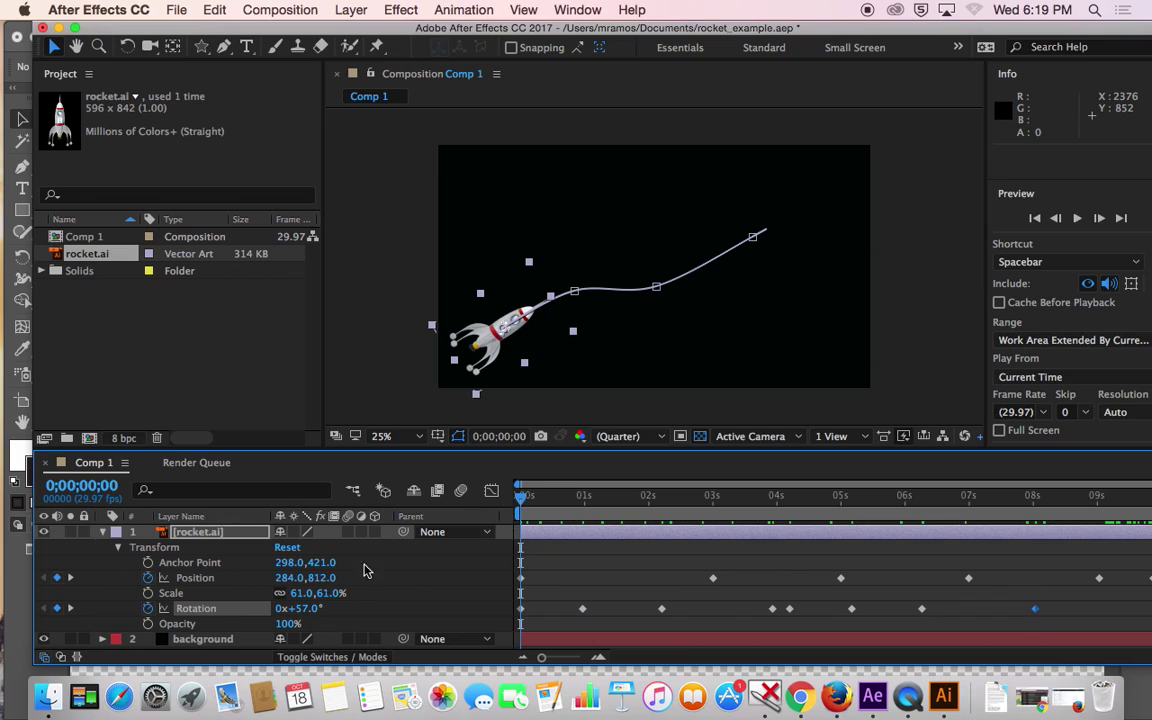
- Start keyframing the rocket's Scale at 0 s and add Scale keyframes of about 82% at 0;00;02;06 and 72% near 3 s
{"action": "left_click", "coordinate": [148, 595]}
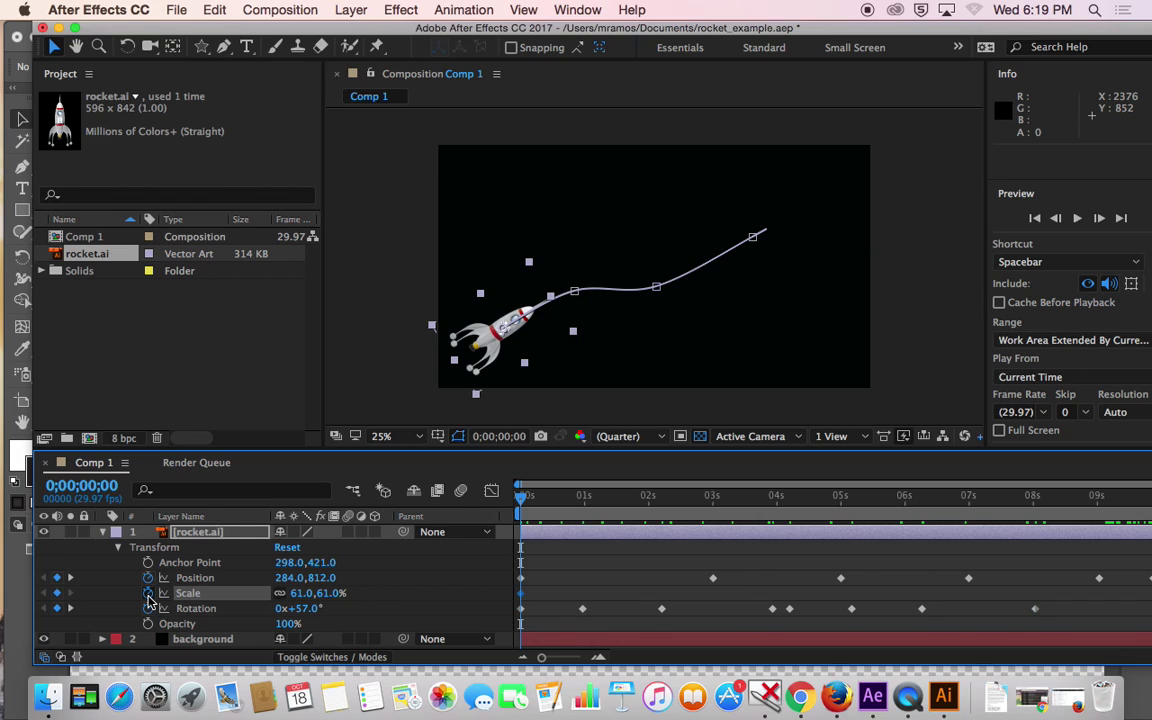
{"action": "left_click_drag", "start_coordinate": [519, 498], "coordinate": [663, 509]}
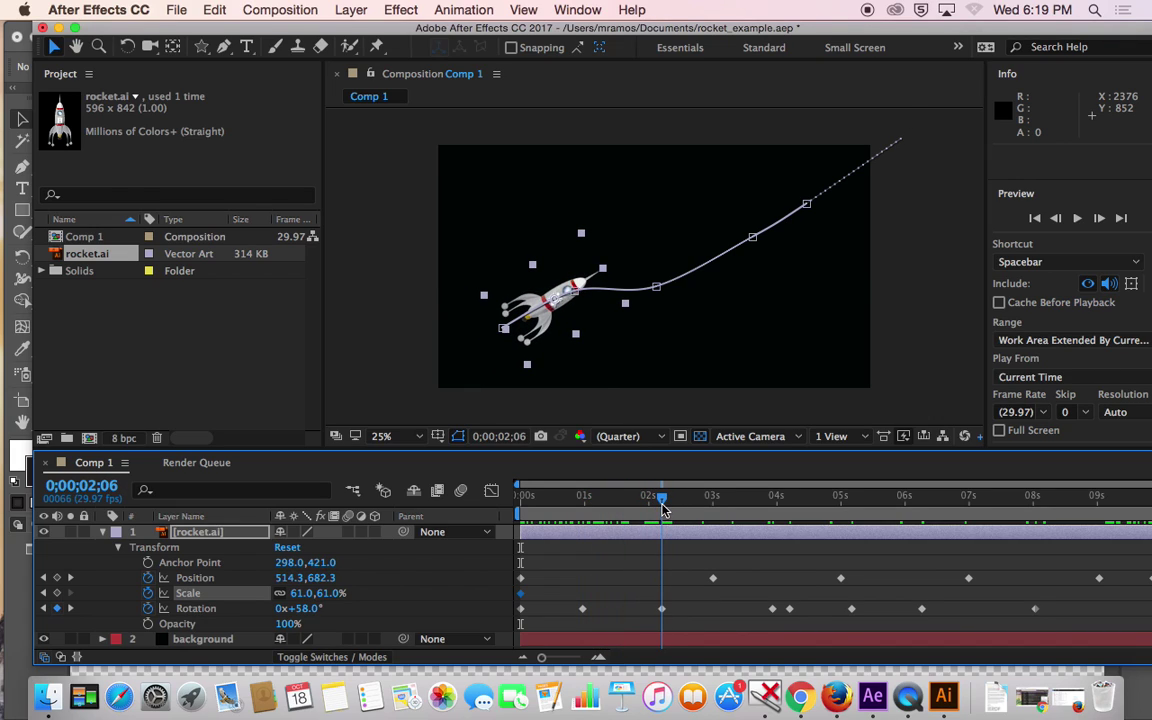
{"action": "left_click_drag", "start_coordinate": [313, 598], "coordinate": [479, 554]}
{"action": "left_click_drag", "start_coordinate": [661, 502], "coordinate": [718, 507]}
{"action": "left_click_drag", "start_coordinate": [333, 593], "coordinate": [298, 594]}
- Add Scale keyframes of 97% at 0;00;04;00 and 115% at 0;00;05;00 on the rocket layer
{"action": "left_click_drag", "start_coordinate": [712, 502], "coordinate": [776, 500]}
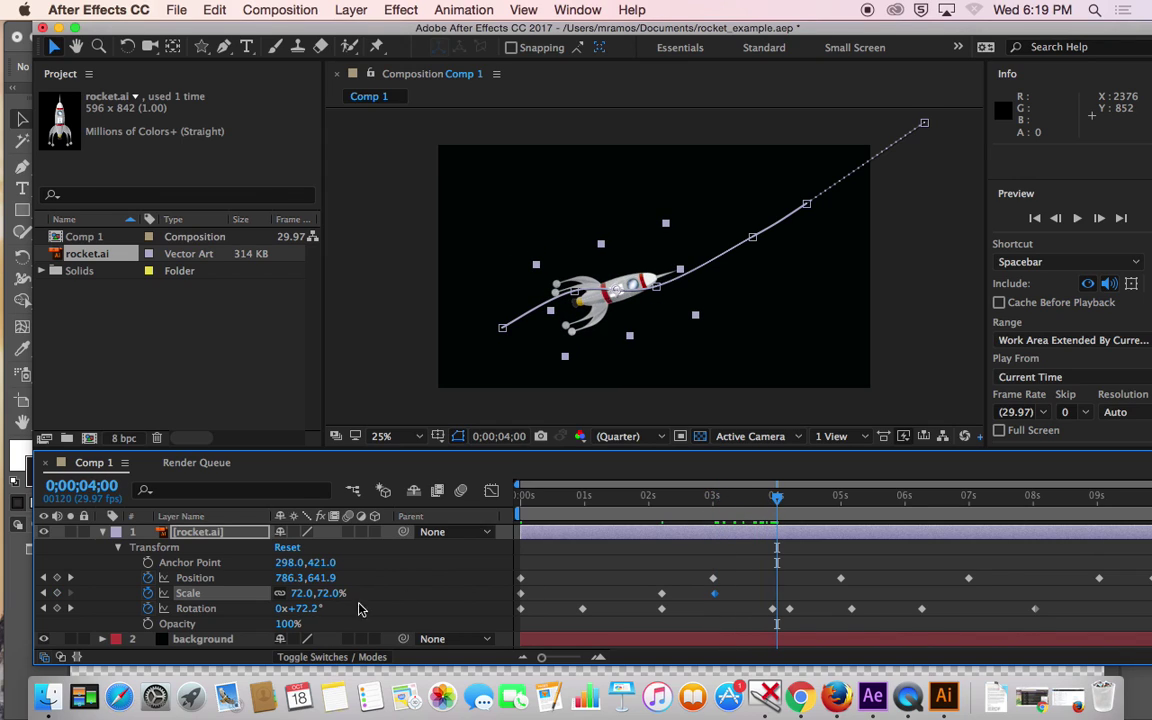
{"action": "left_click_drag", "start_coordinate": [318, 594], "coordinate": [321, 594]}
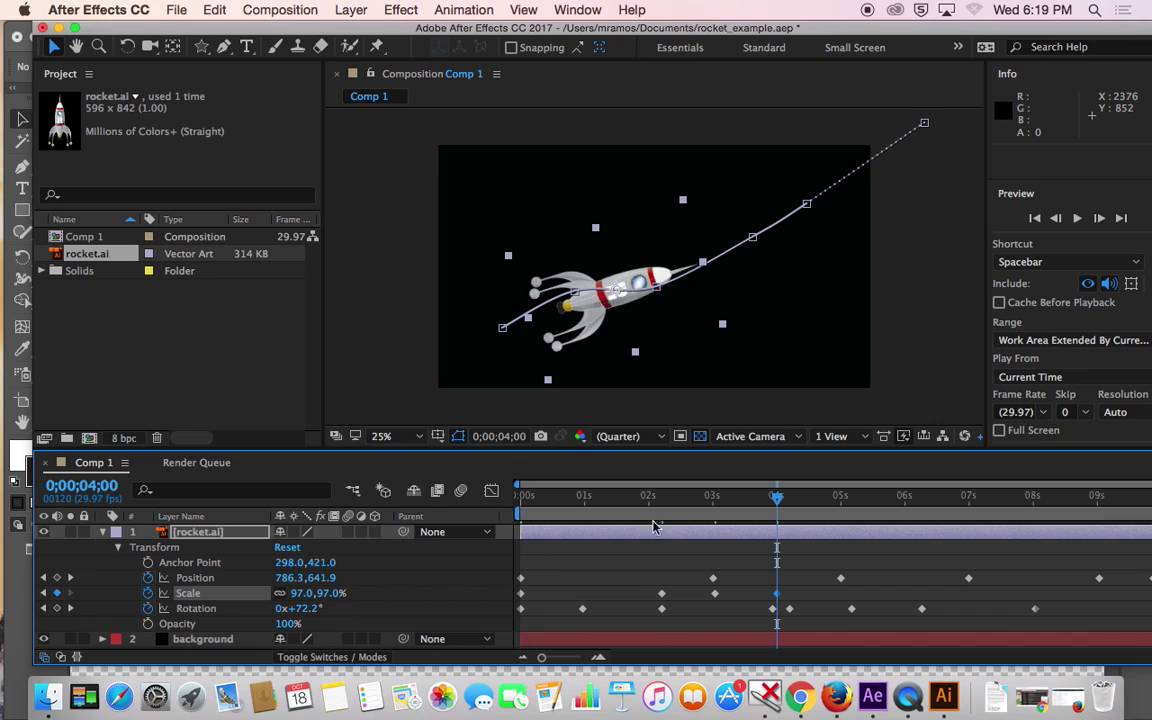
{"action": "left_click_drag", "start_coordinate": [784, 500], "coordinate": [842, 508]}
{"action": "left_click_drag", "start_coordinate": [303, 596], "coordinate": [316, 595]}
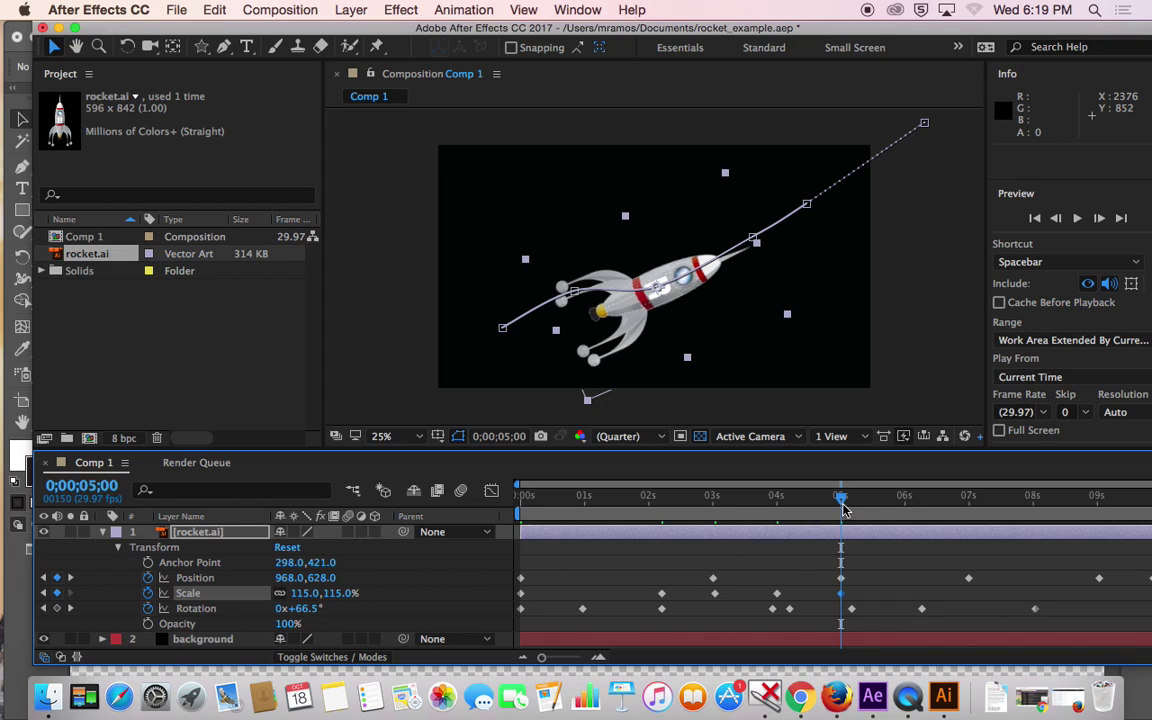
- Add Scale keyframes of 103% just before 6 s and 119% at 0;00;07;01 on the rocket layer
{"action": "left_click_drag", "start_coordinate": [842, 508], "coordinate": [904, 508]}
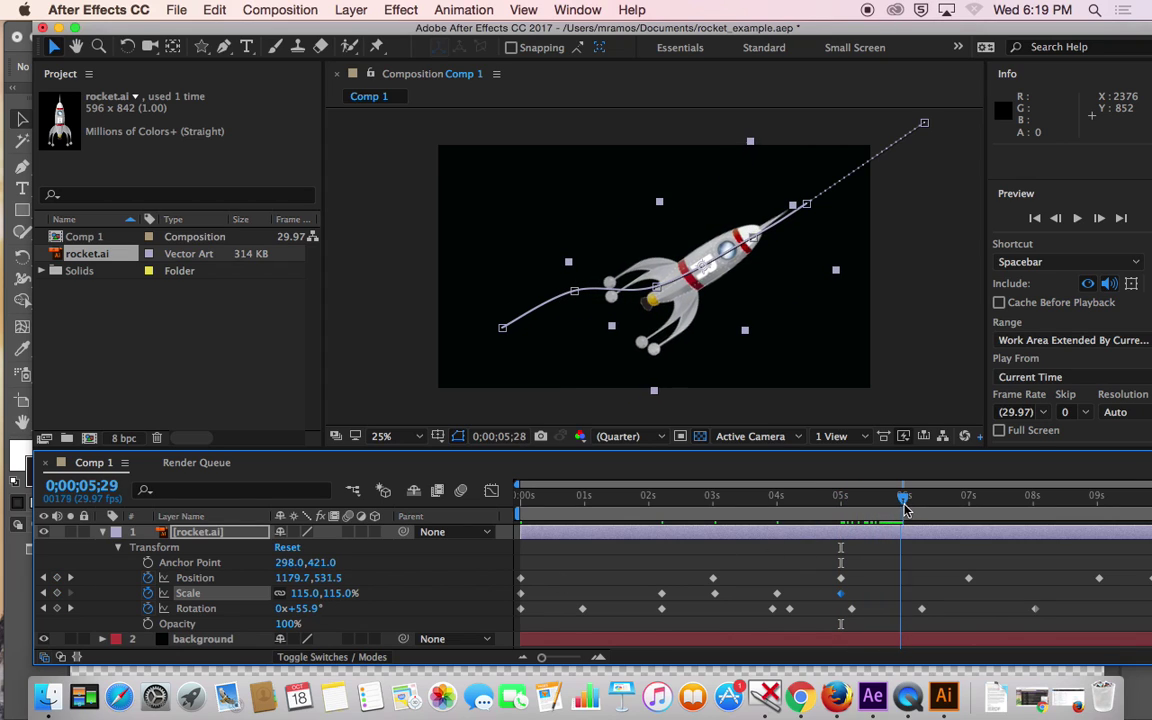
{"action": "left_click_drag", "start_coordinate": [338, 593], "coordinate": [326, 593]}
{"action": "left_click_drag", "start_coordinate": [899, 508], "coordinate": [971, 506]}
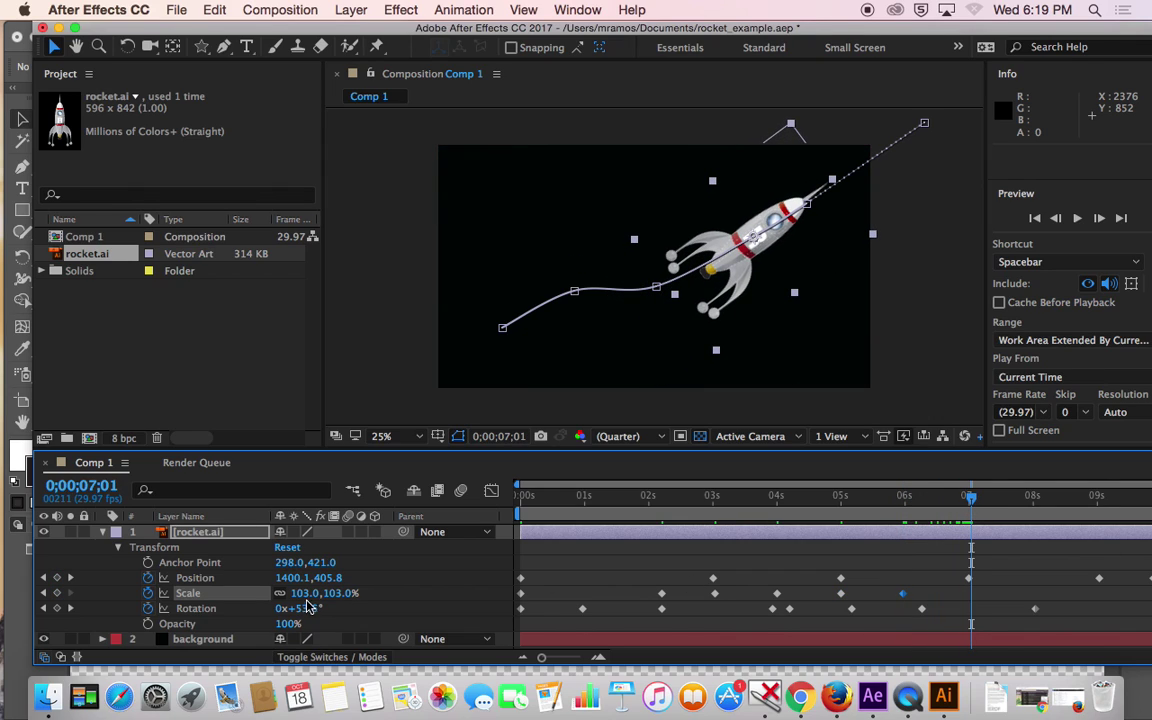
{"action": "left_click_drag", "start_coordinate": [313, 593], "coordinate": [329, 593]}
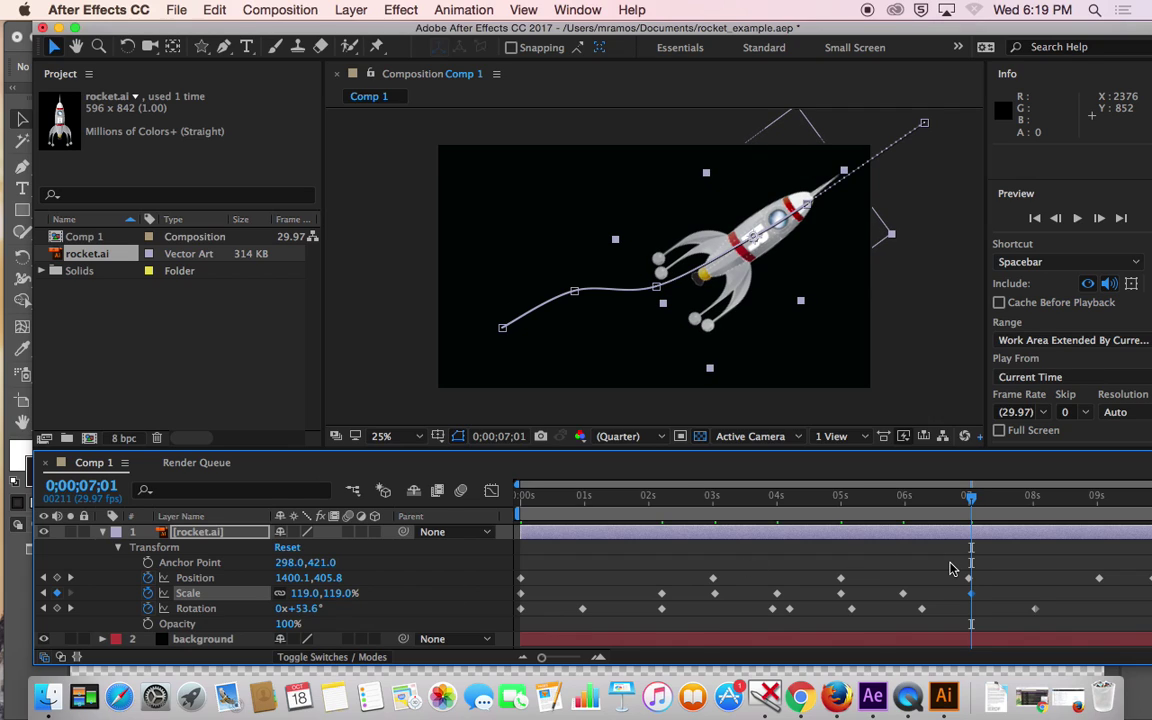
- Add a 74% Scale keyframe at 0;00;07;23 and return the current time to the start
{"action": "left_click_drag", "start_coordinate": [975, 503], "coordinate": [1020, 510]}
{"action": "left_click_drag", "start_coordinate": [333, 593], "coordinate": [298, 596]}
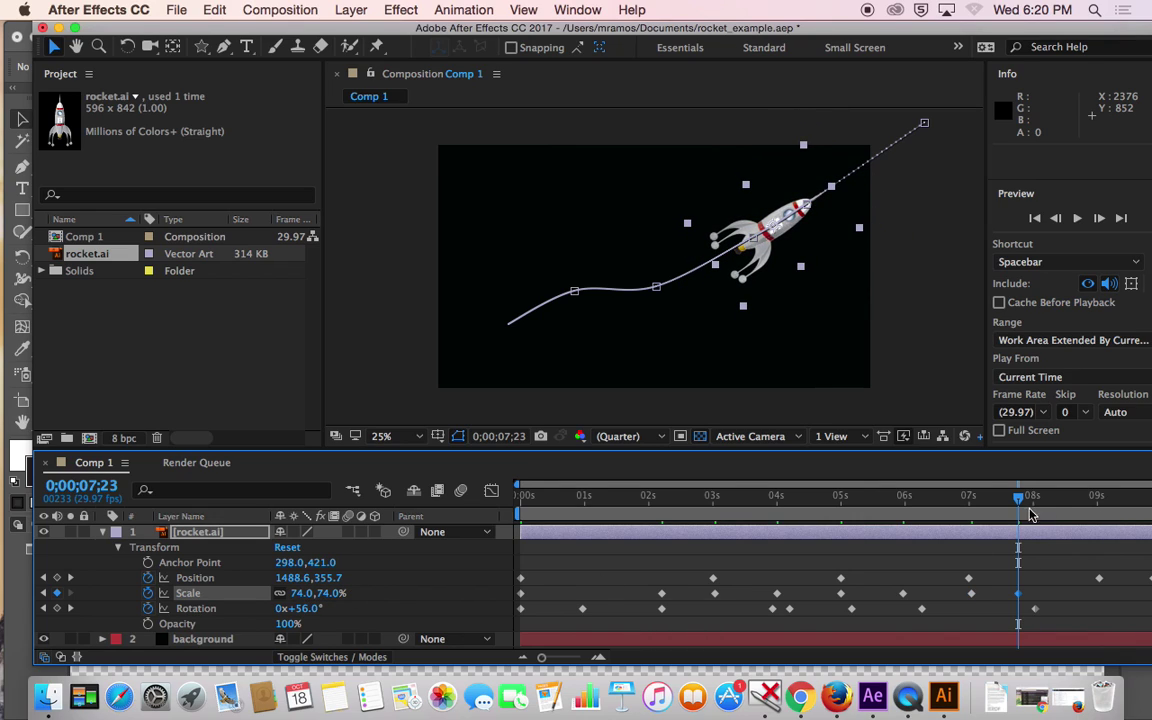
{"action": "left_click_drag", "start_coordinate": [1027, 500], "coordinate": [1149, 500]}
{"action": "key", "text": "Home"}
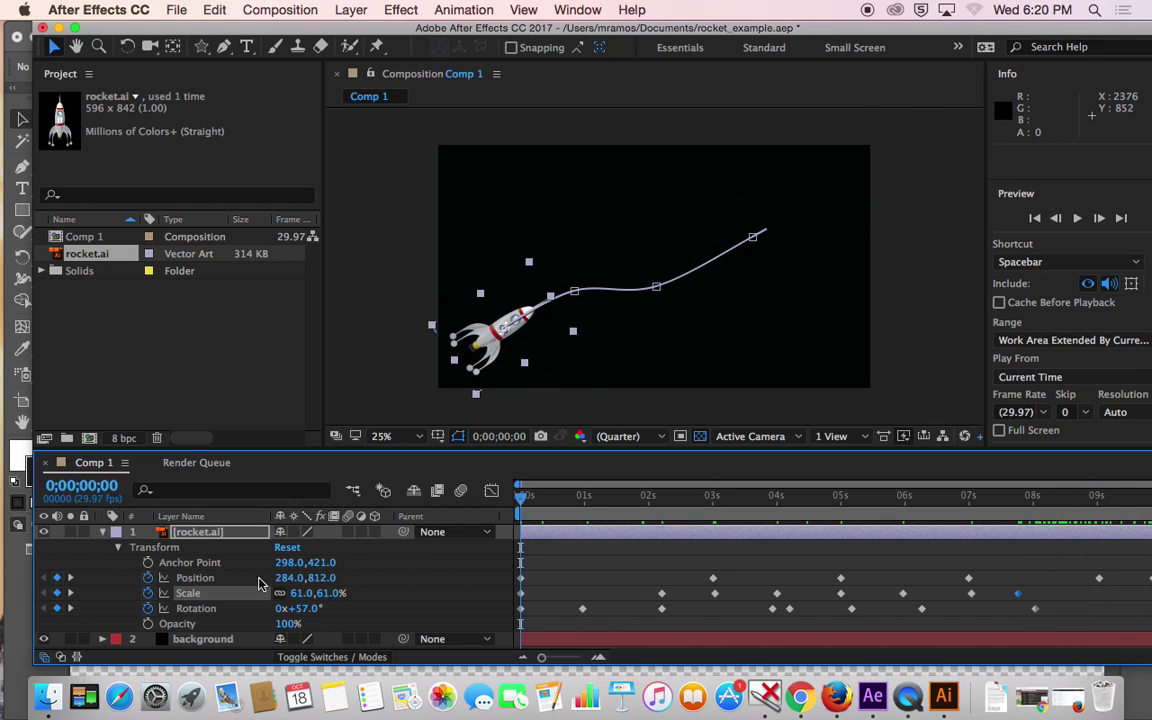
- Preview the rocket animation with its scale changes, stop playback and return the current time to 0 s
{"action": "left_click", "coordinate": [1077, 218]}
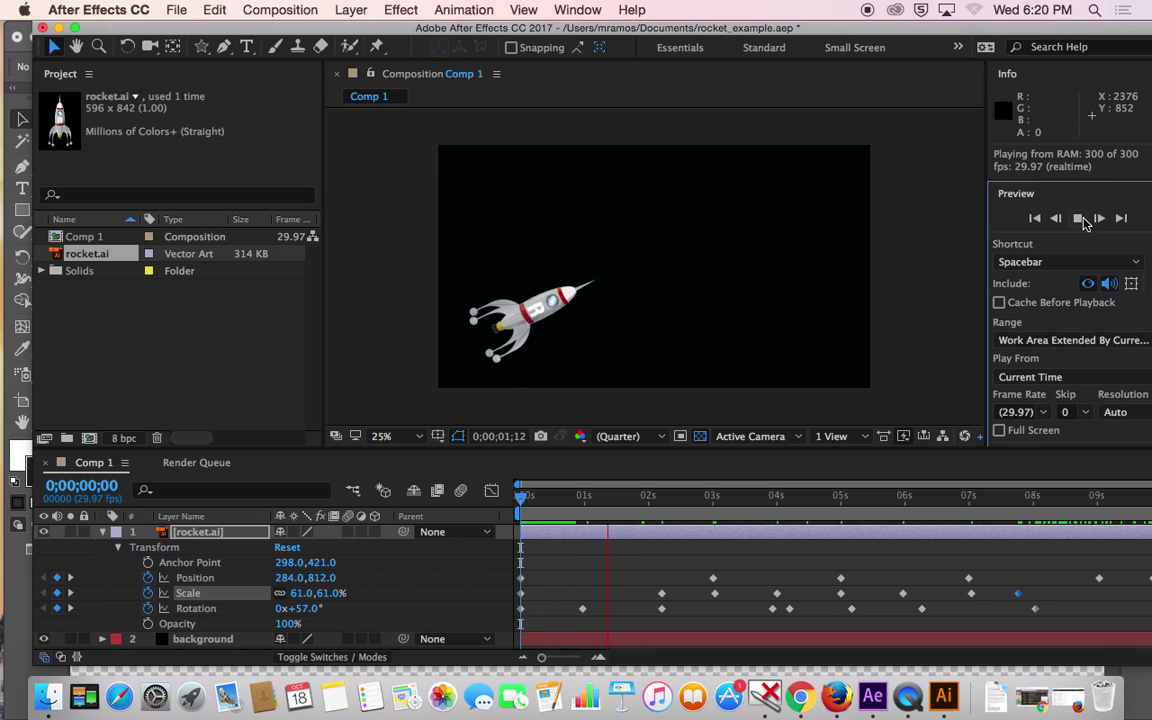
{"action": "left_click", "coordinate": [1081, 219]}
{"action": "left_click_drag", "start_coordinate": [668, 503], "coordinate": [518, 500]}
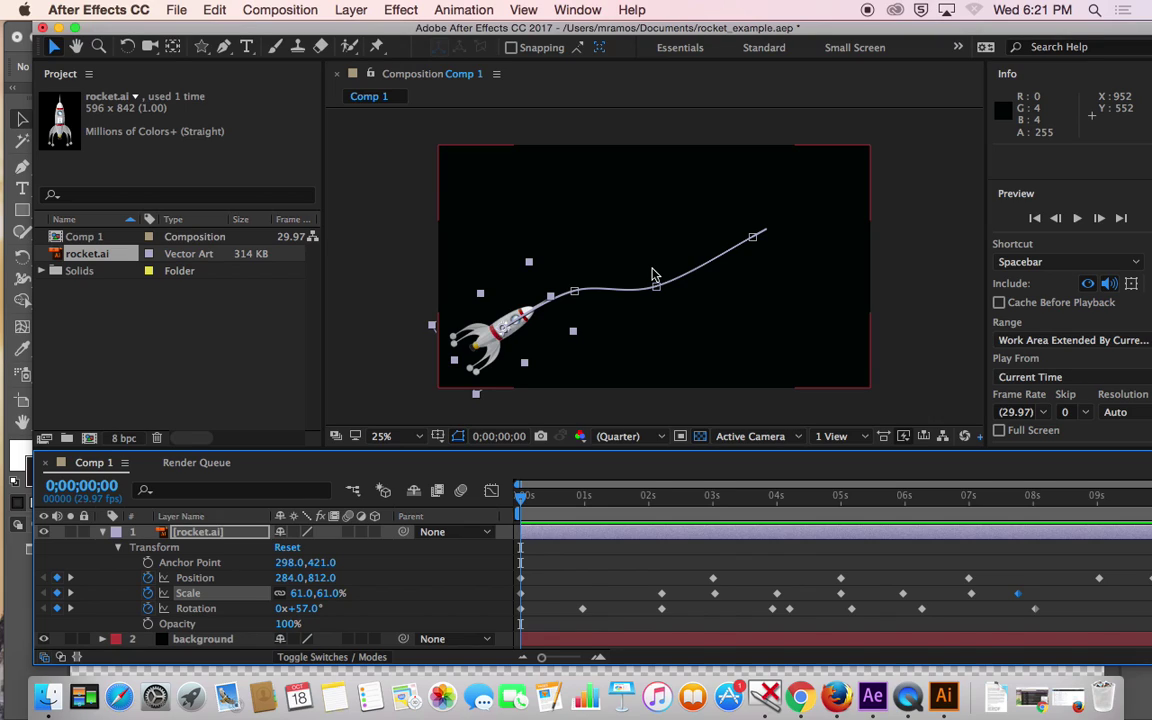
- Select the rocket's Position keyframes and adjust the curve handles at the 3 s, 5 s and 7 s path points to make the motion path wavier
{"action": "left_click", "coordinate": [239, 578]}
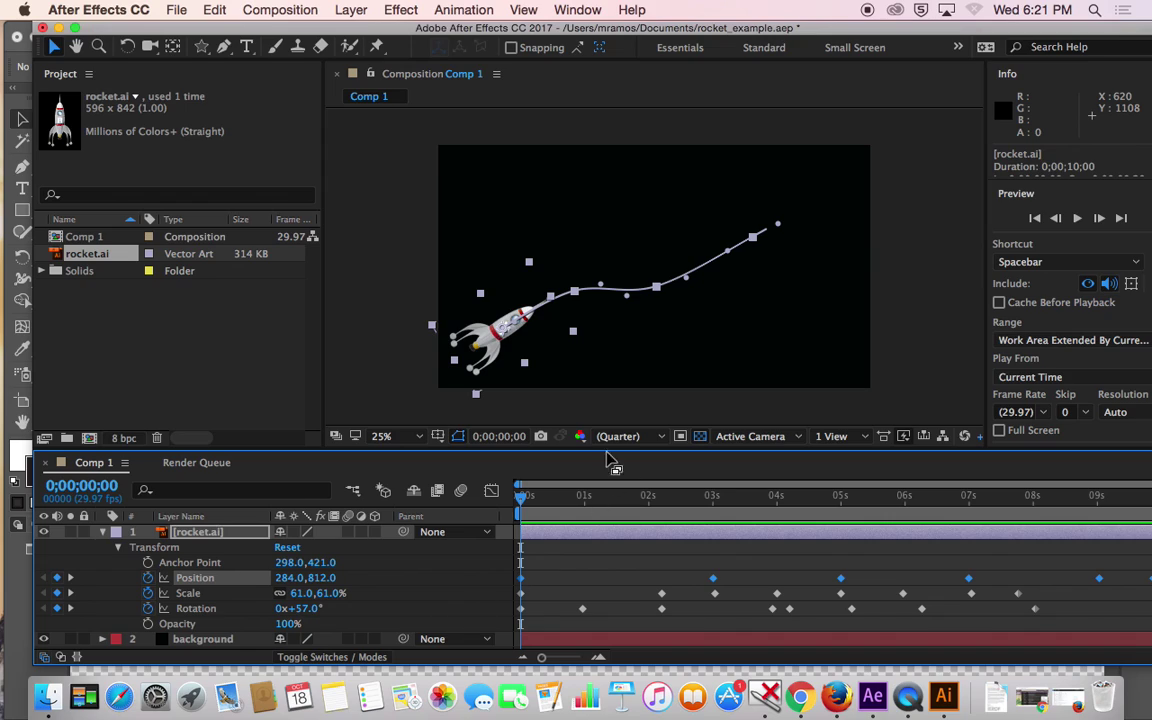
{"action": "left_click", "coordinate": [602, 289]}
{"action": "left_click_drag", "start_coordinate": [602, 289], "coordinate": [625, 307]}
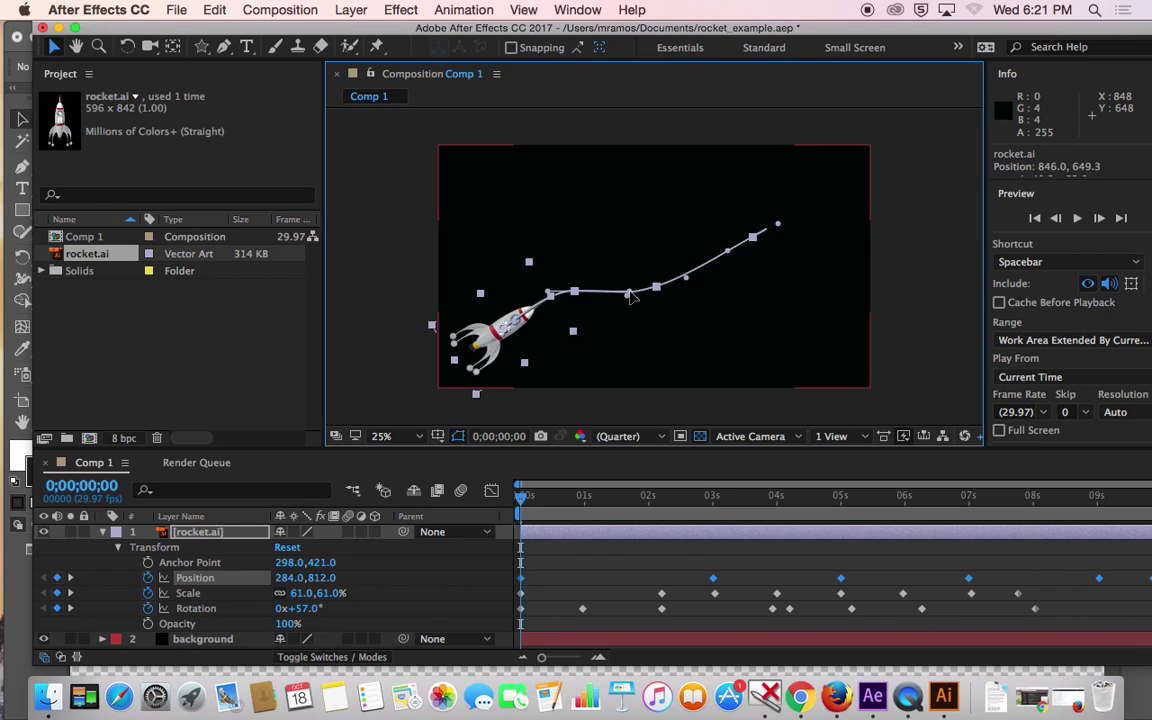
{"action": "left_click_drag", "start_coordinate": [620, 311], "coordinate": [625, 303]}
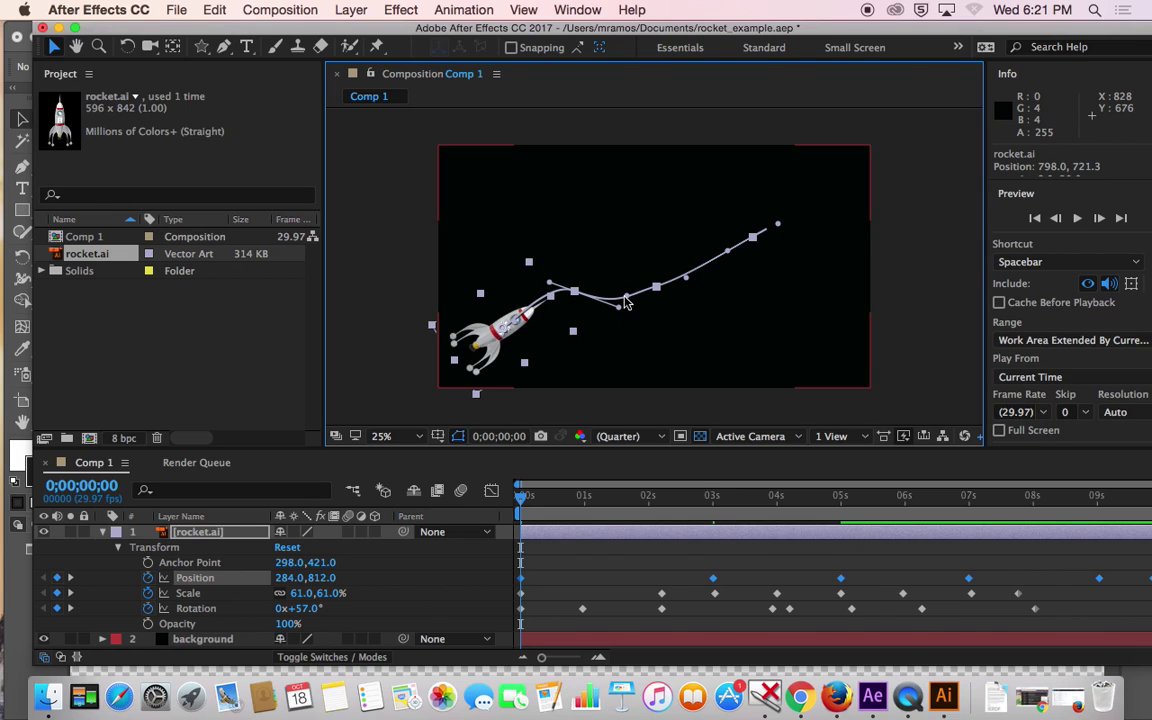
{"action": "left_click", "coordinate": [626, 298]}
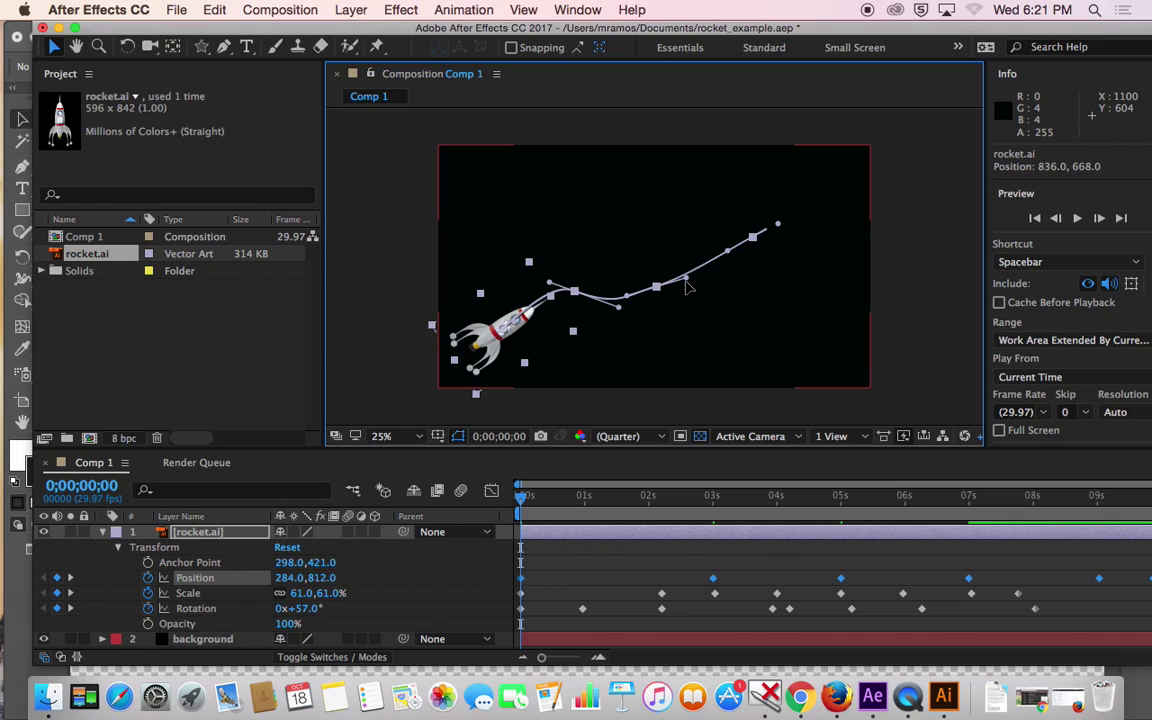
{"action": "left_click_drag", "start_coordinate": [687, 281], "coordinate": [744, 260]}
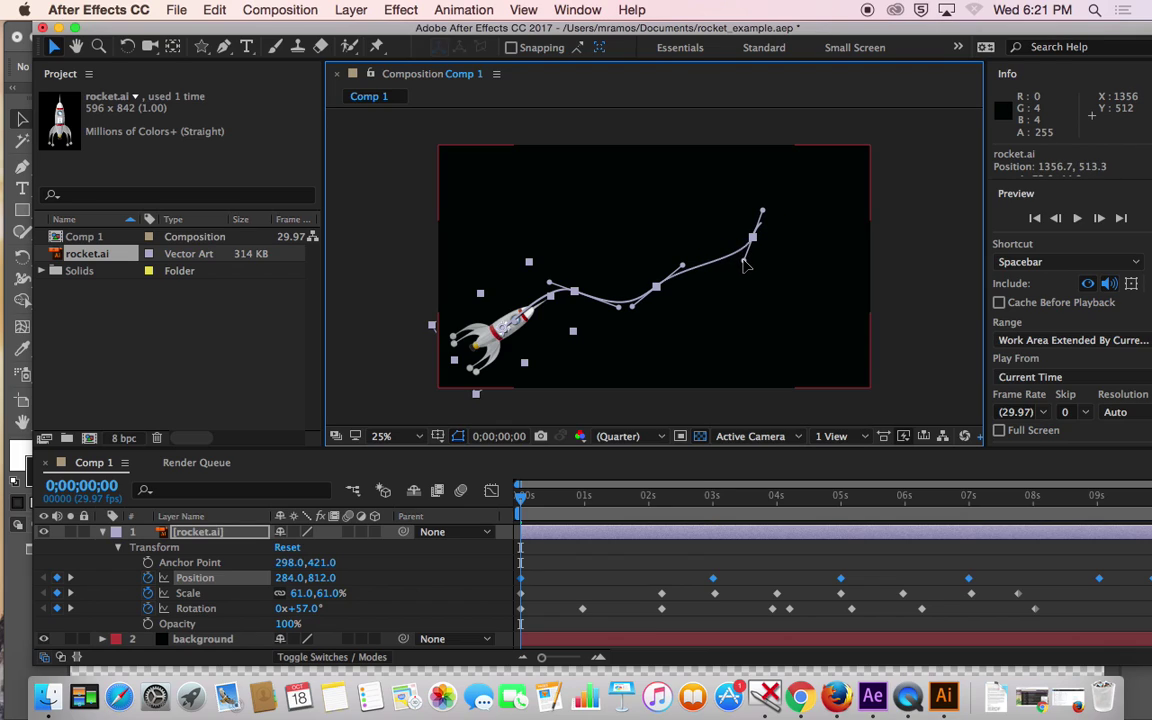
{"action": "left_click_drag", "start_coordinate": [770, 214], "coordinate": [790, 209]}
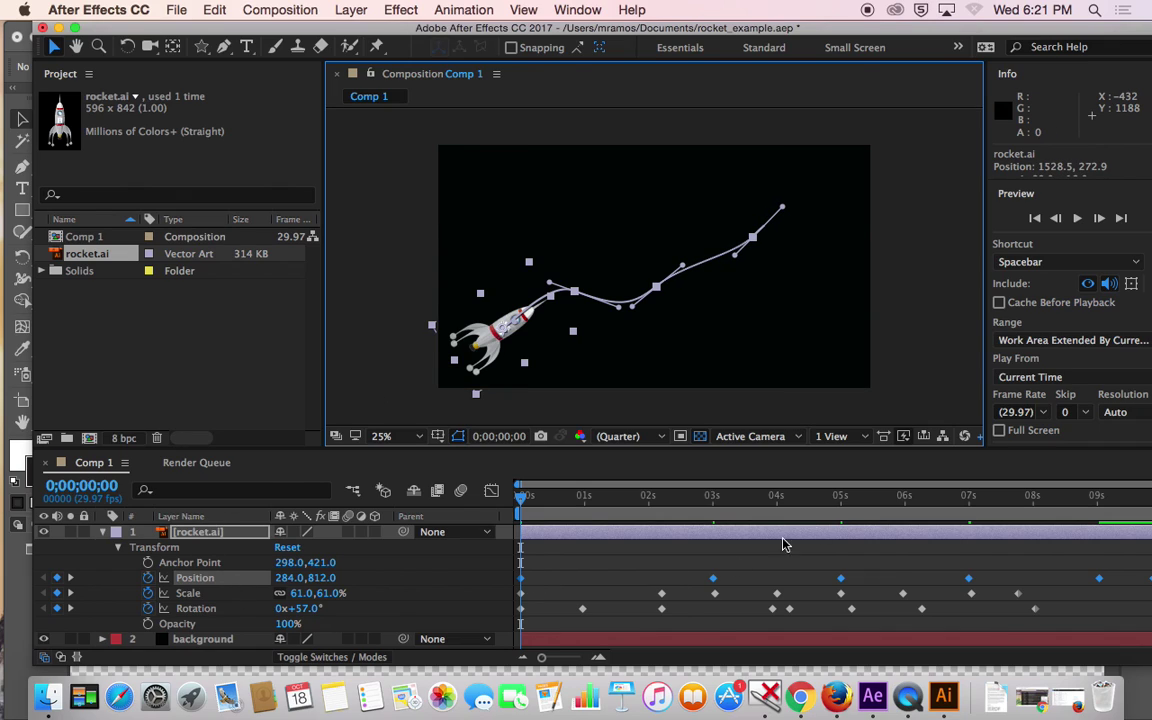
- Play back the reshaped flight path, stop playback and return the current time to the start
{"action": "left_click", "coordinate": [1078, 218]}
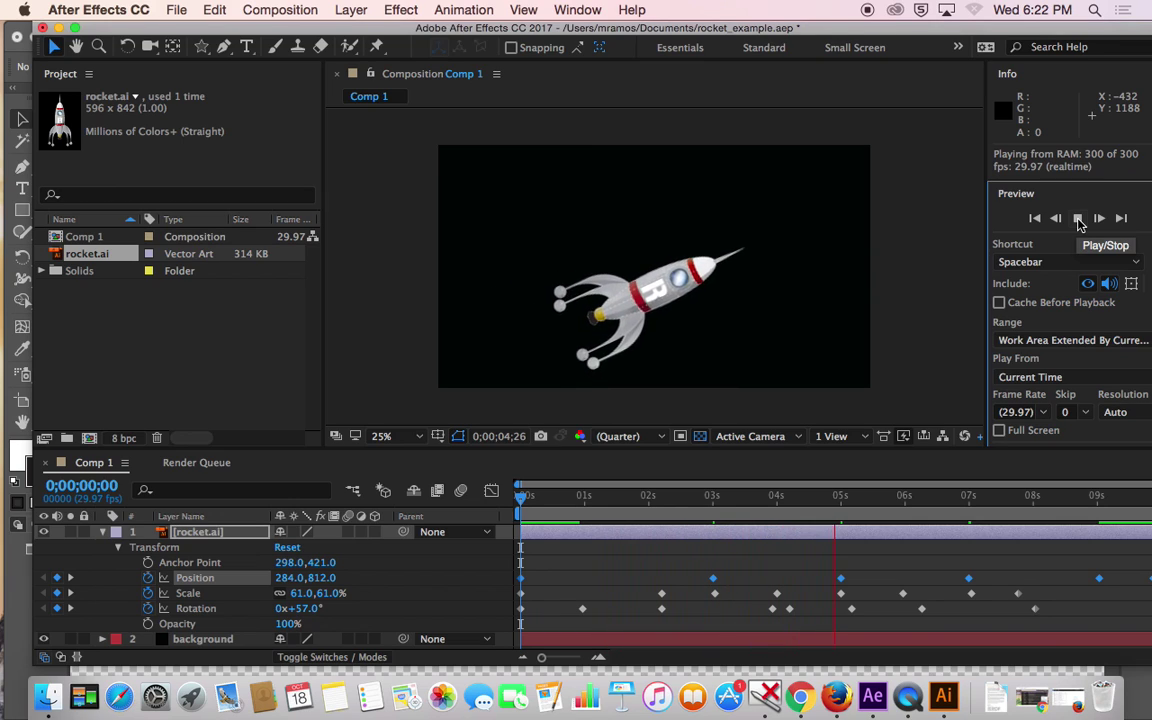
{"action": "left_click", "coordinate": [1078, 222]}
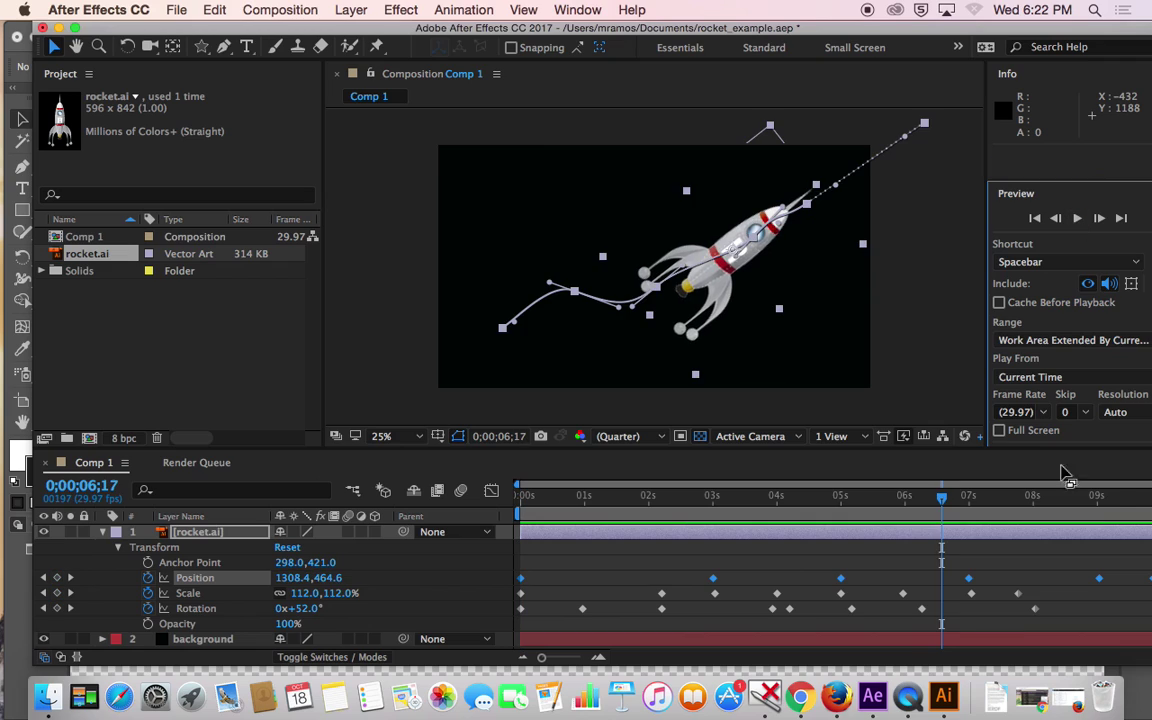
{"action": "left_click_drag", "start_coordinate": [940, 495], "coordinate": [511, 531]}
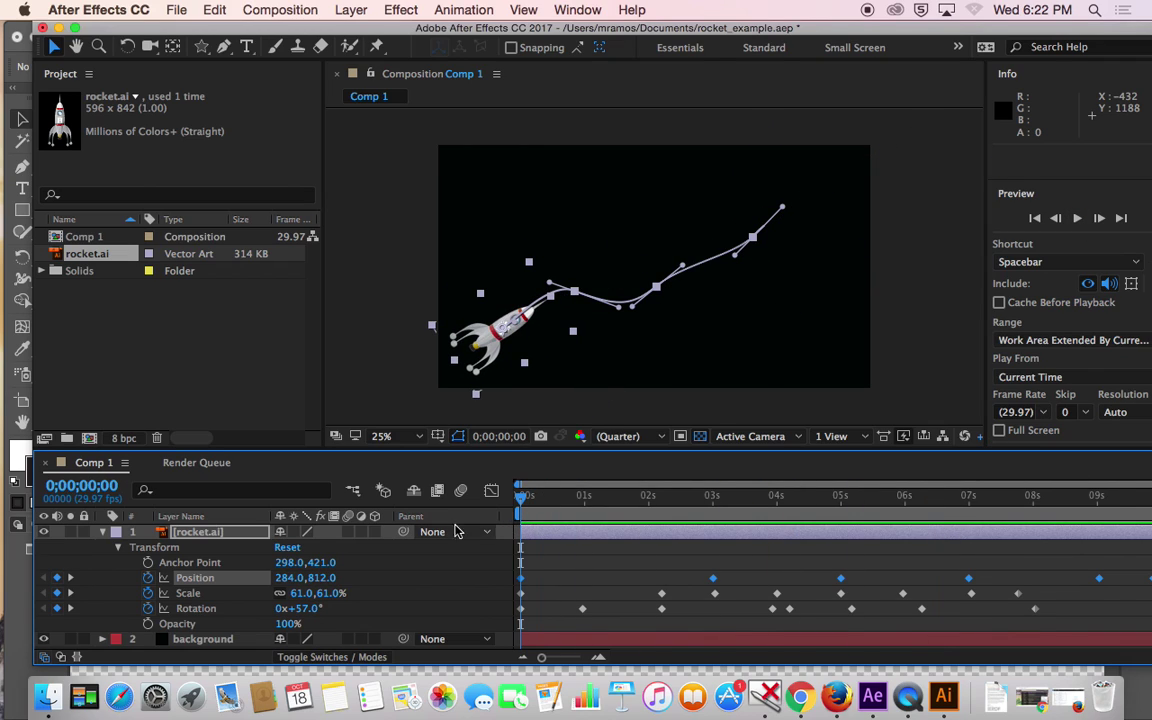
- Select all of the rocket's Scale keyframes and display their curve in the Graph Editor
{"action": "left_click", "coordinate": [228, 595]}
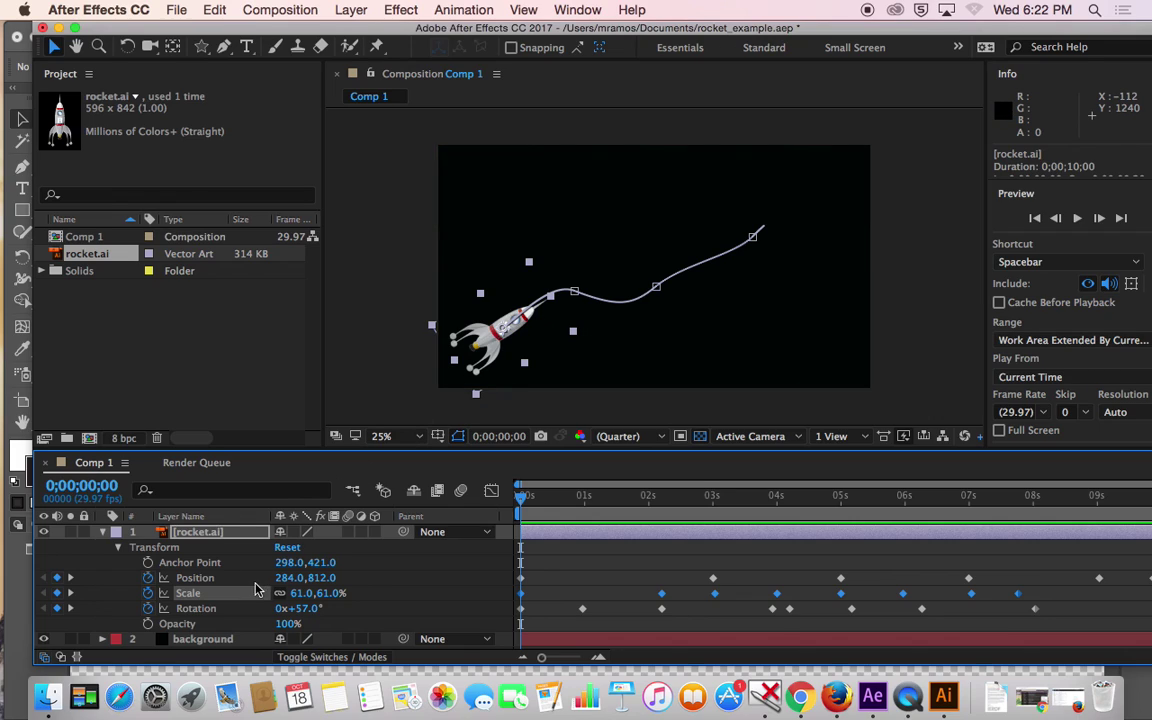
{"action": "left_click", "coordinate": [229, 610]}
{"action": "left_click", "coordinate": [234, 594]}
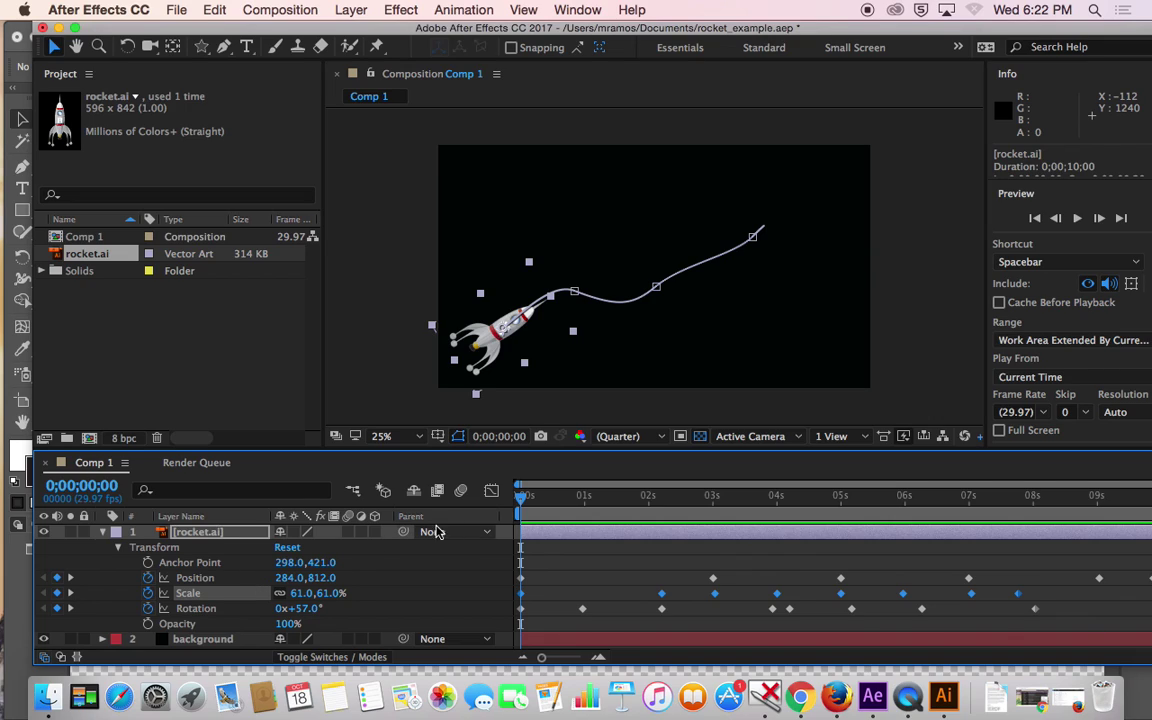
{"action": "left_click", "coordinate": [491, 492]}
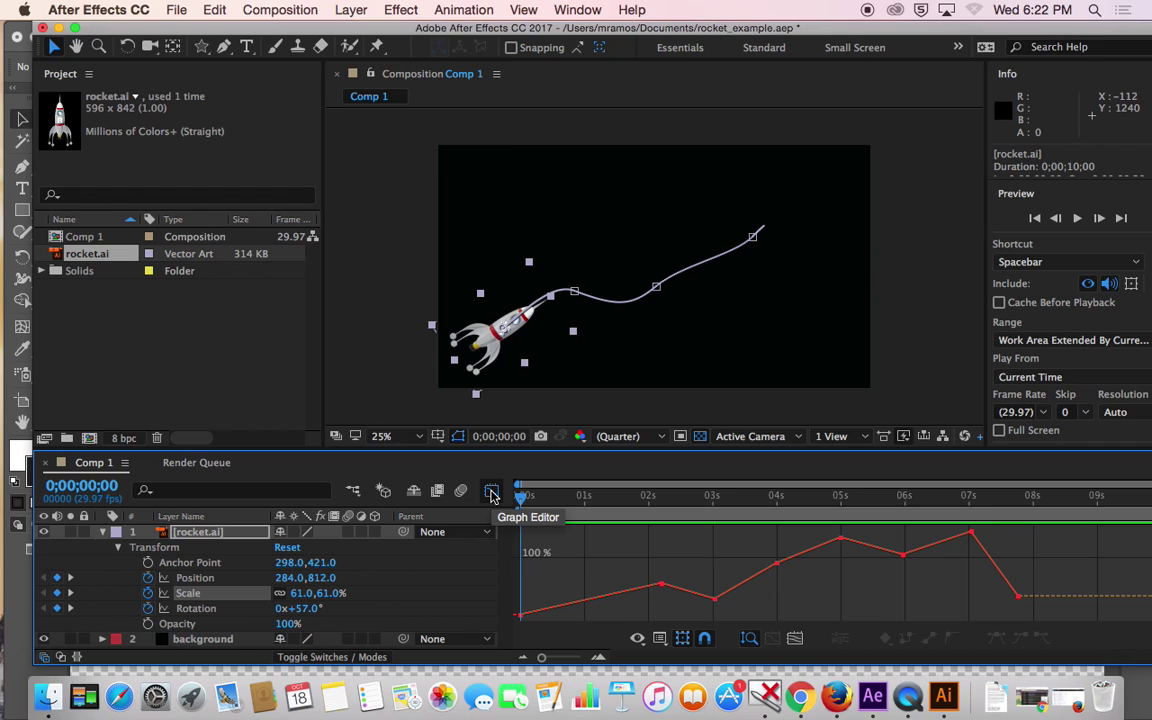
{"action": "mouse_move", "coordinate": [880, 549]}
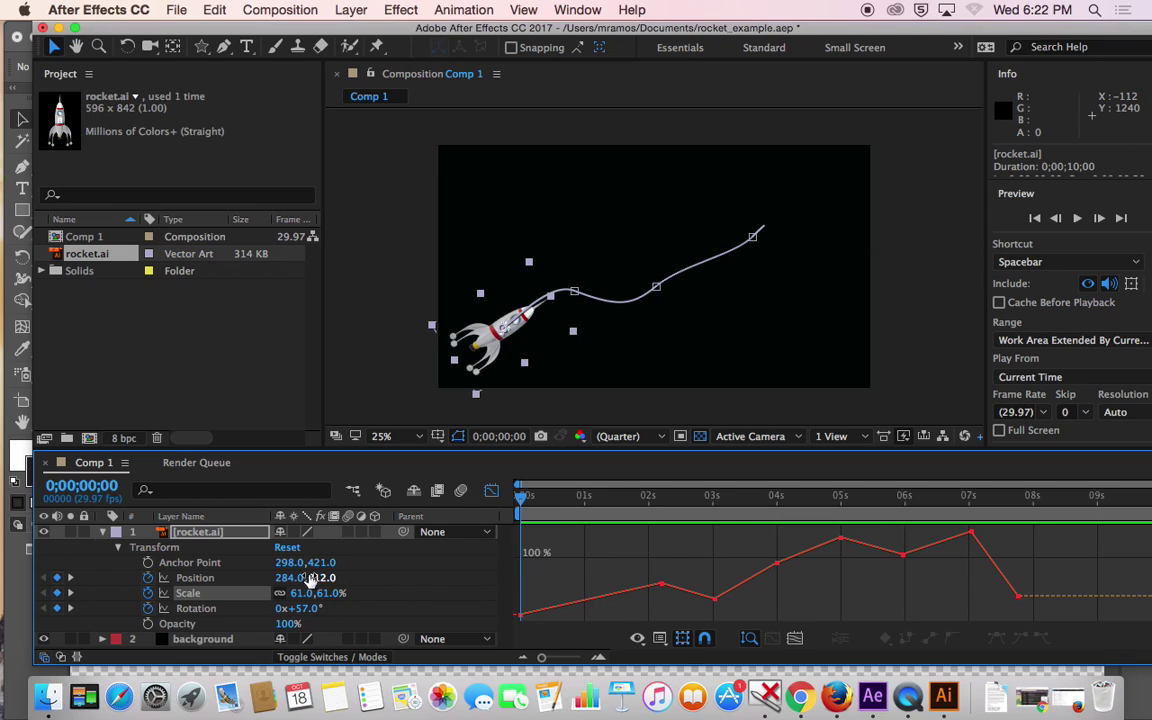
- Show the Position curves in the Graph Editor, try moving the Y keyframe at 0 s, and undo the move
{"action": "left_click", "coordinate": [208, 580]}
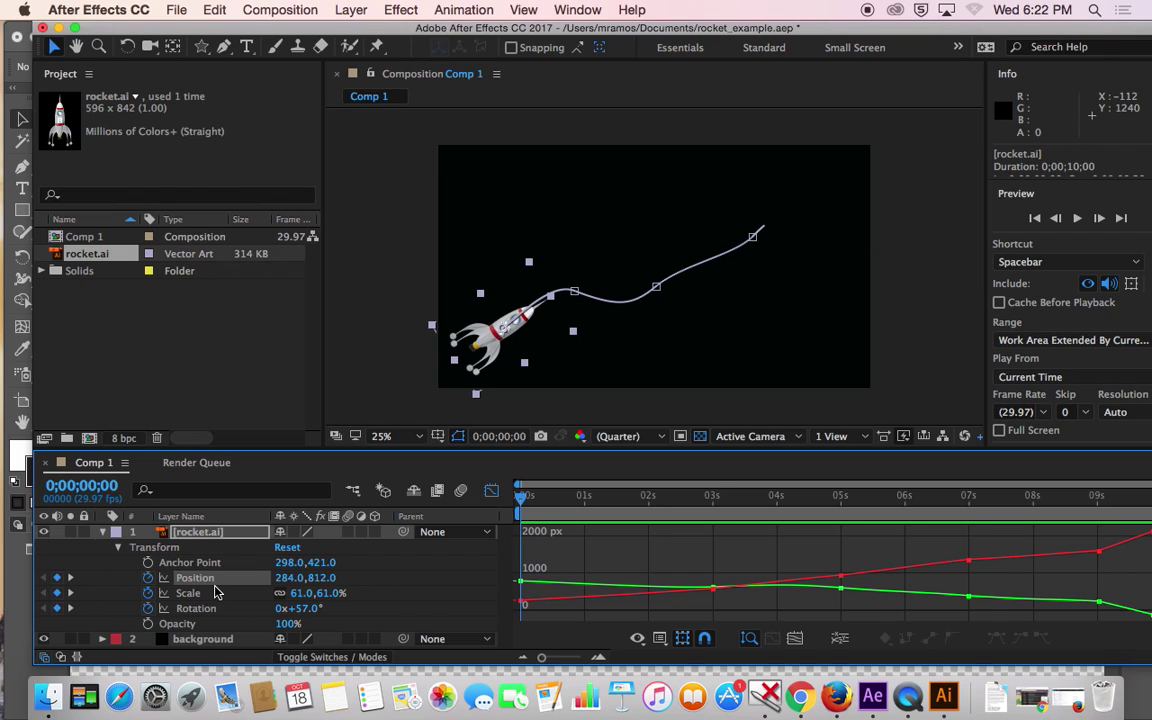
{"action": "mouse_move", "coordinate": [525, 587]}
{"action": "mouse_move", "coordinate": [525, 587]}
{"action": "left_mouse_down"}
{"action": "mouse_move", "coordinate": [536, 568]}
{"action": "mouse_move", "coordinate": [470, 522]}
{"action": "mouse_move", "coordinate": [517, 585]}
{"action": "left_mouse_up"}
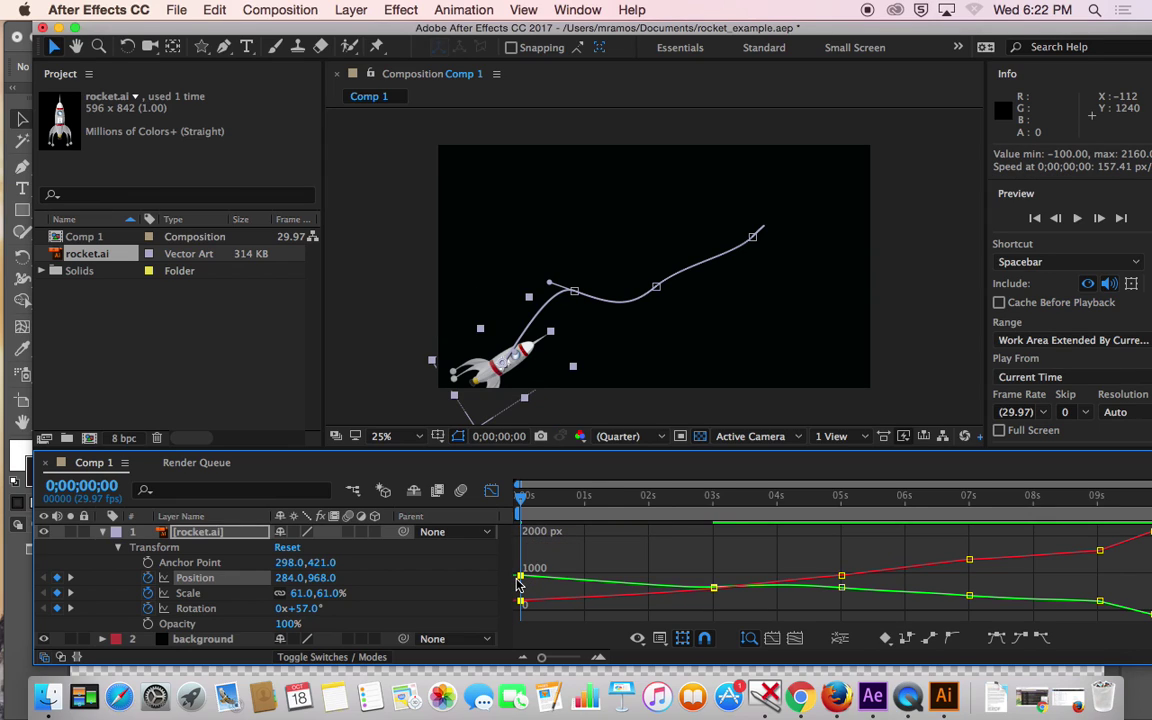
{"action": "key", "text": "super+z"}
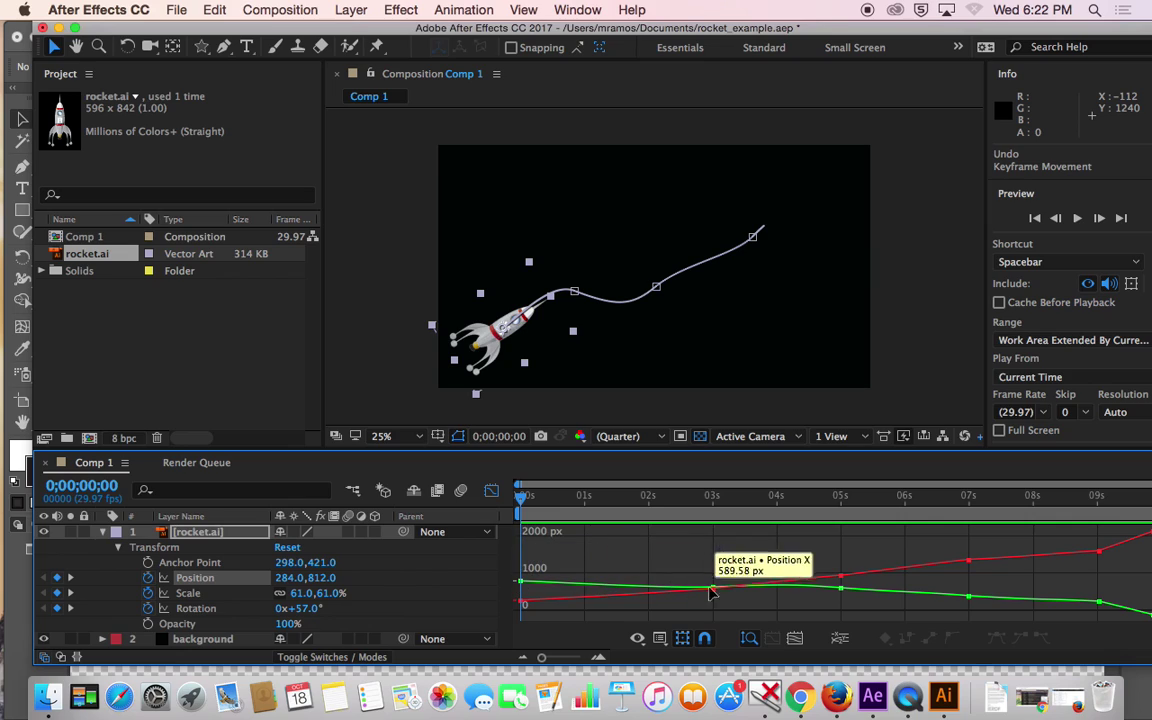
- On the Scale graph, shift the second keyframe to about 2 s and raise the 3 s keyframe level with it
{"action": "left_click", "coordinate": [207, 593]}
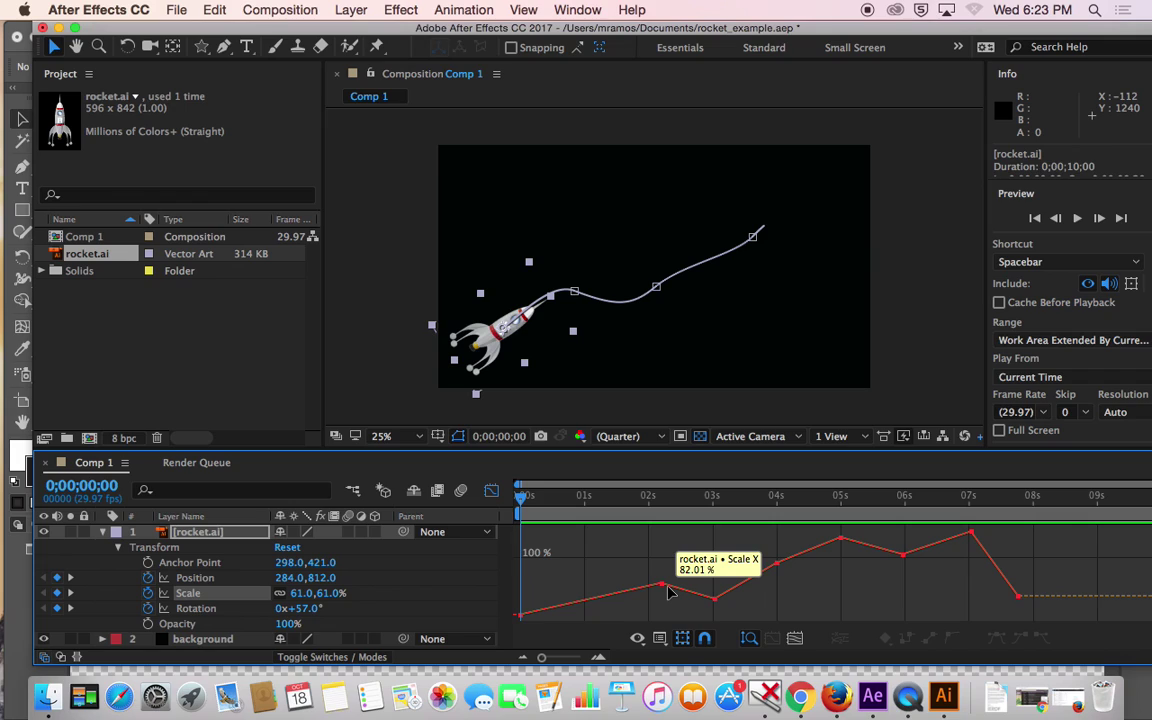
{"action": "mouse_move", "coordinate": [662, 585]}
{"action": "left_mouse_down"}
{"action": "mouse_move", "coordinate": [648, 597]}
{"action": "mouse_move", "coordinate": [645, 587]}
{"action": "left_mouse_up"}
{"action": "left_click_drag", "start_coordinate": [716, 602], "coordinate": [712, 587]}
- Lower the later Scale graph points: the 5 s peak, the next keyframe to 97% at 0;00;05;27, and the 7 s peak to about 111% at 0;00;07;00
{"action": "mouse_move", "coordinate": [841, 538]}
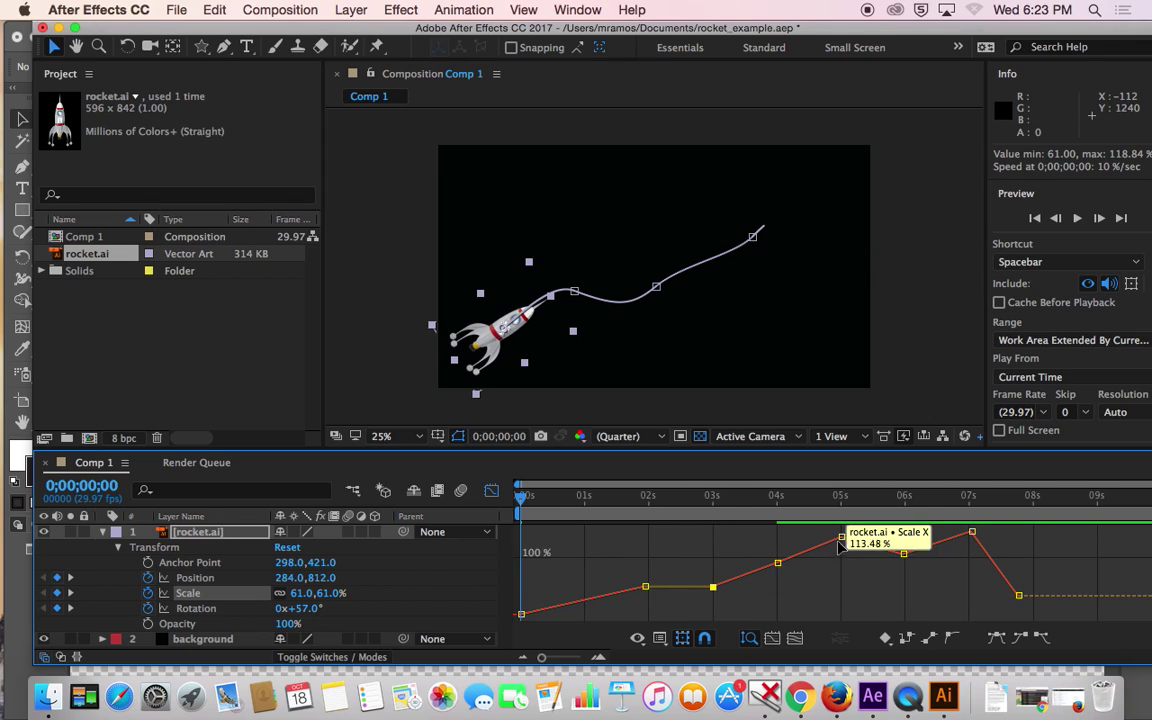
{"action": "left_click_drag", "start_coordinate": [841, 538], "coordinate": [897, 568]}
{"action": "left_click", "coordinate": [903, 556], "text": "super"}
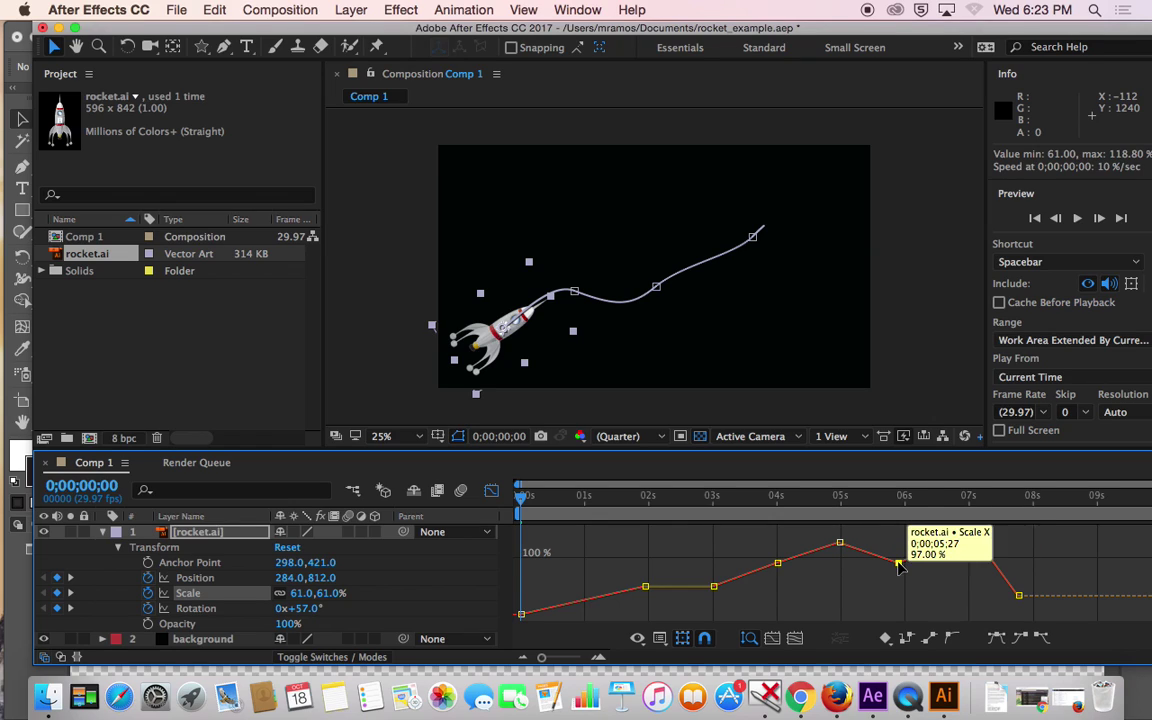
{"action": "mouse_move", "coordinate": [972, 537]}
{"action": "left_click_drag", "start_coordinate": [972, 537], "coordinate": [972, 545]}
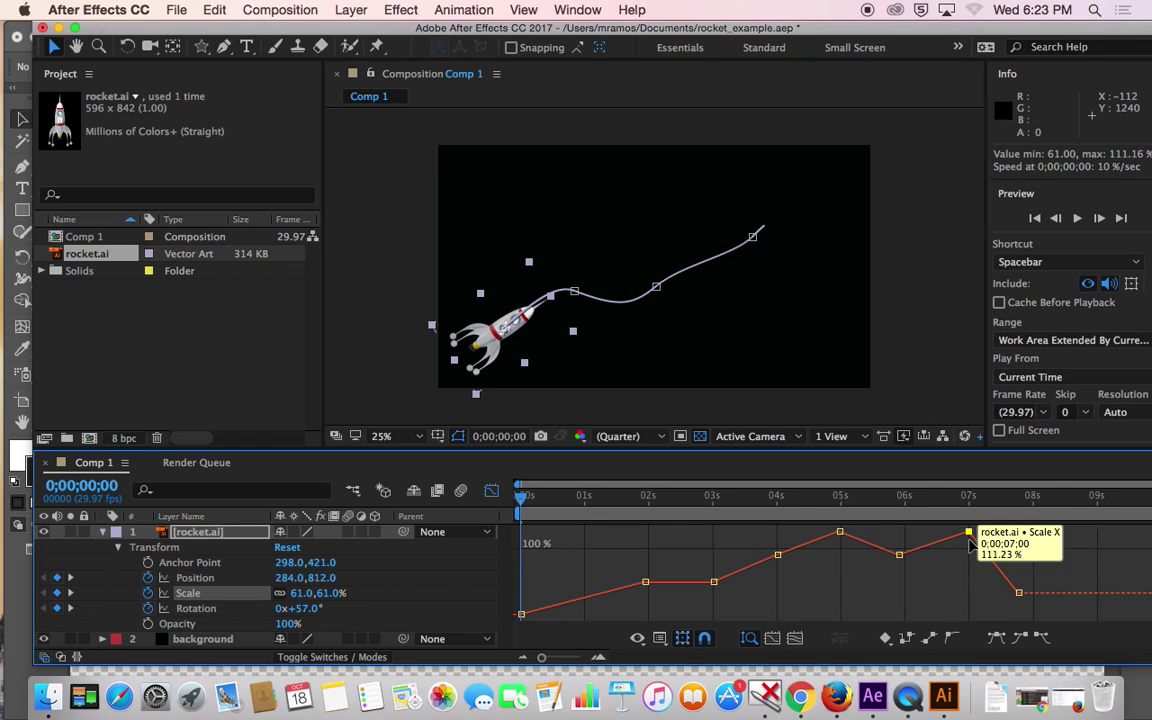
- Preview the animation with the edited Scale graph, stop playback and move the current time to 0;00;01;22
{"action": "left_click", "coordinate": [645, 583]}
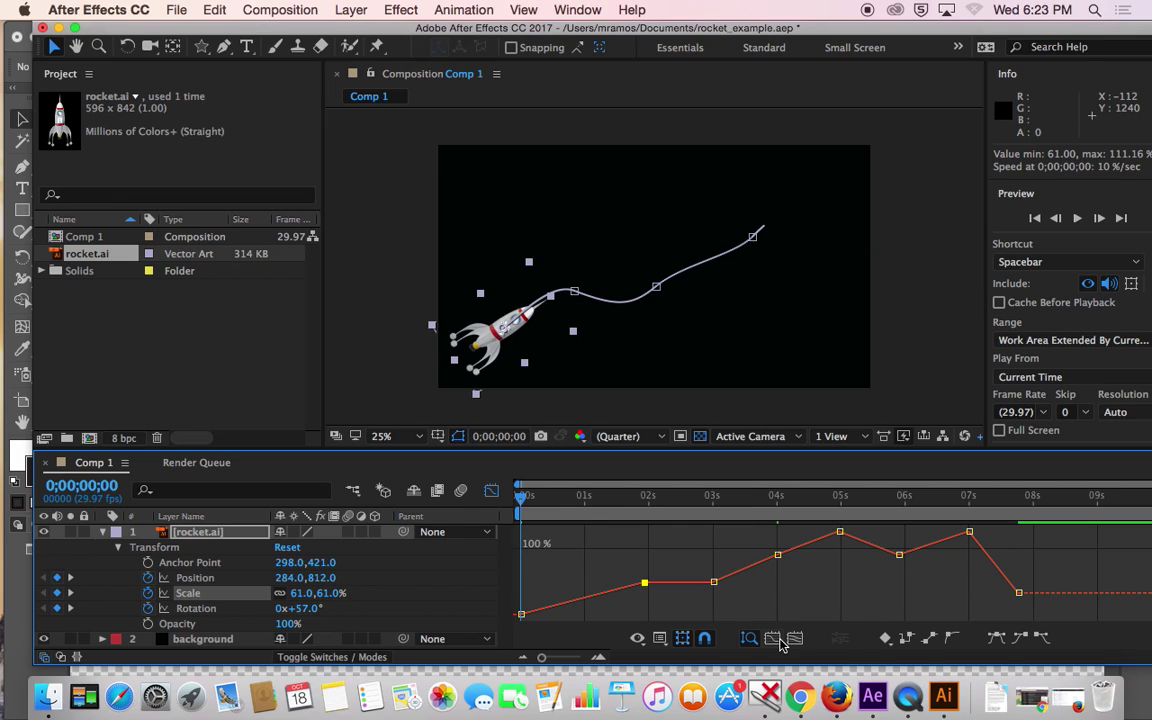
{"action": "left_click", "coordinate": [704, 640]}
{"action": "left_click", "coordinate": [1078, 219]}
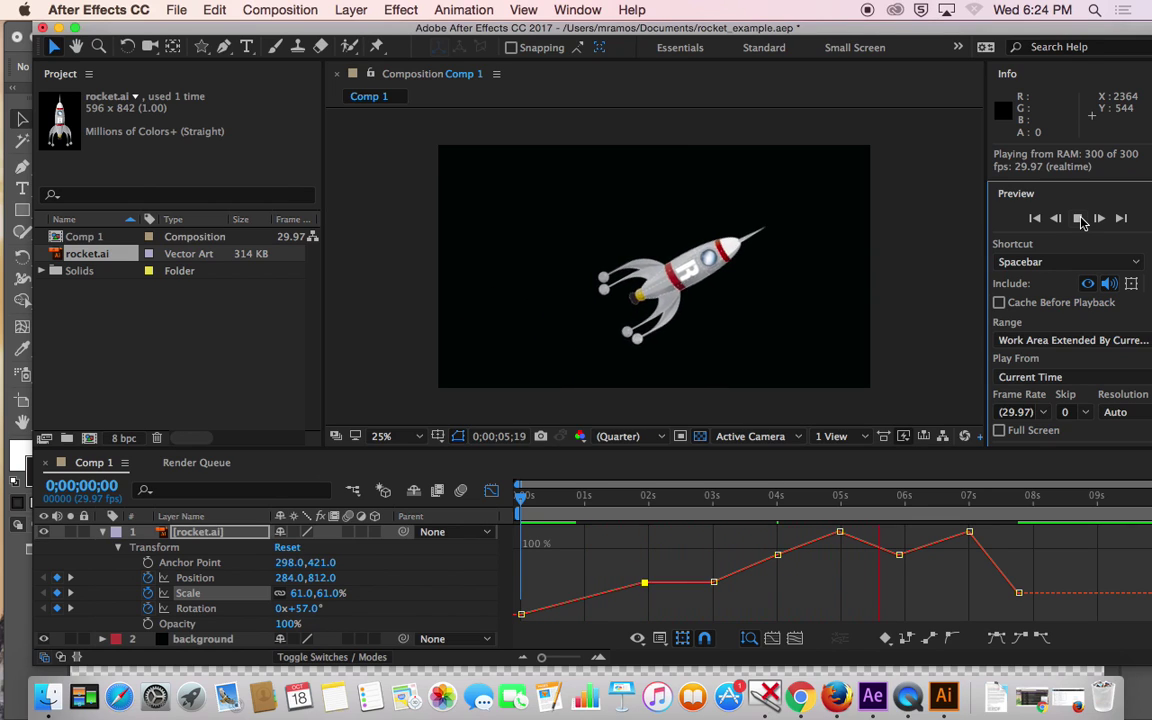
{"action": "left_click", "coordinate": [1080, 222]}
{"action": "left_click_drag", "start_coordinate": [872, 495], "coordinate": [631, 528]}
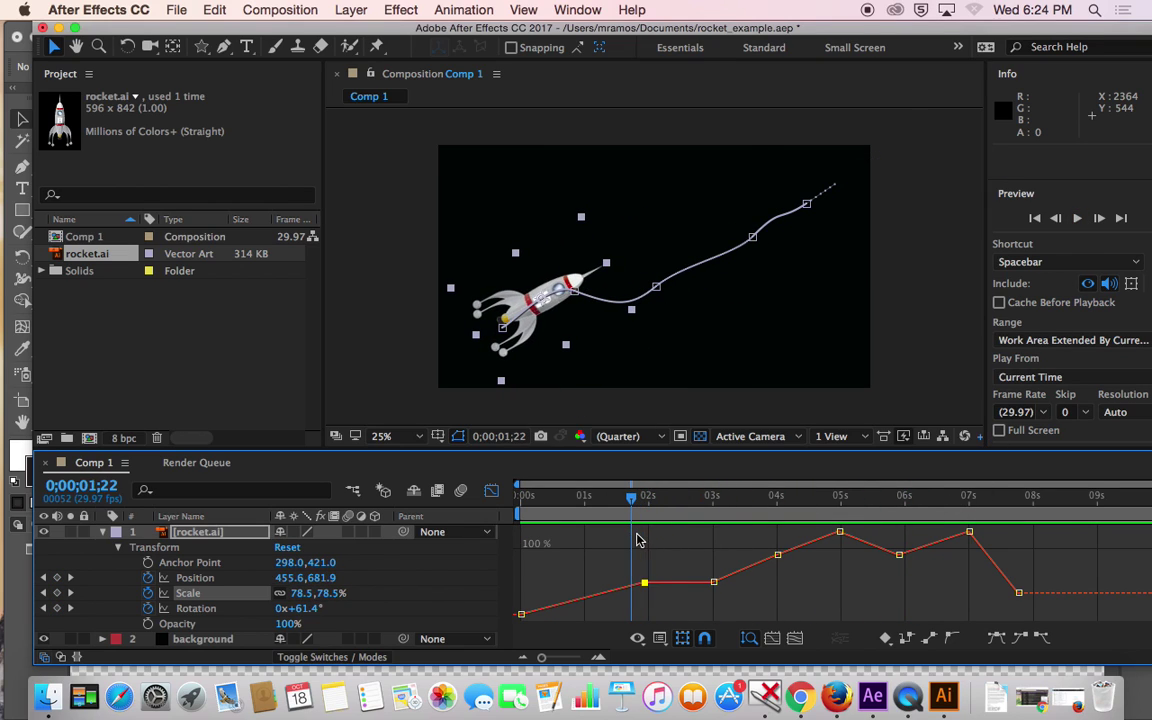
- Apply Easy Ease In to the rocket's second Scale keyframe at 0;00;01;28, undoing it once to compare before reapplying
{"action": "left_click", "coordinate": [521, 615]}
{"action": "mouse_move", "coordinate": [646, 584]}
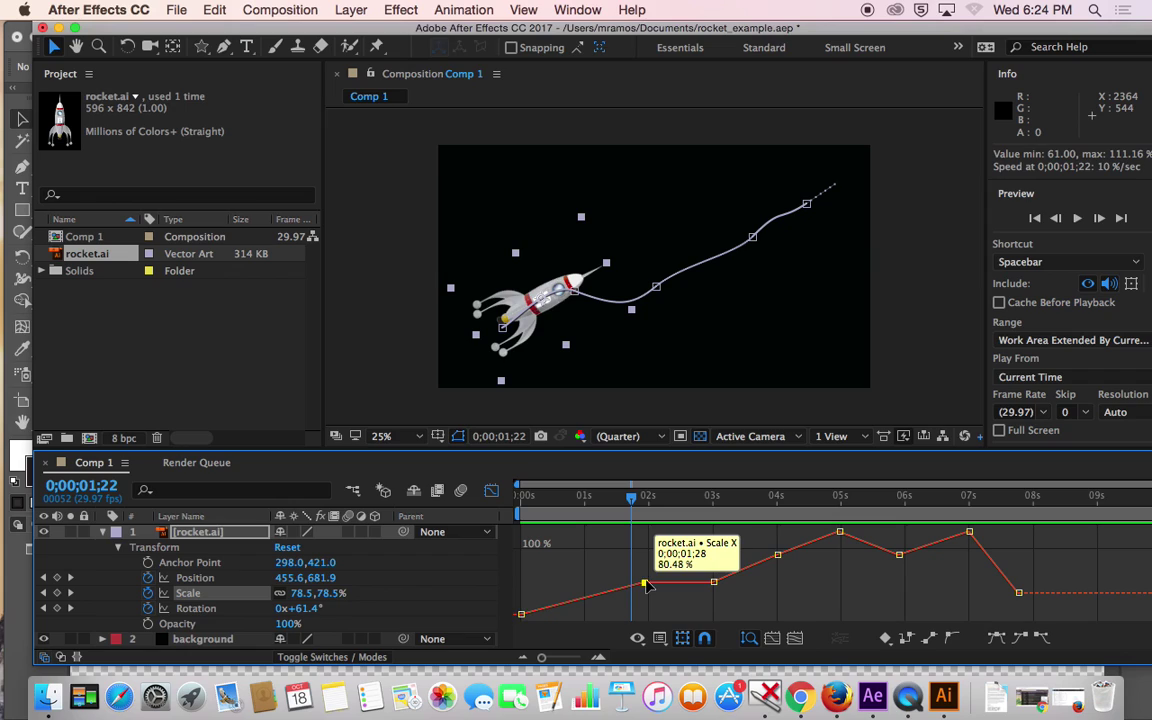
{"action": "left_click_drag", "start_coordinate": [634, 497], "coordinate": [638, 499]}
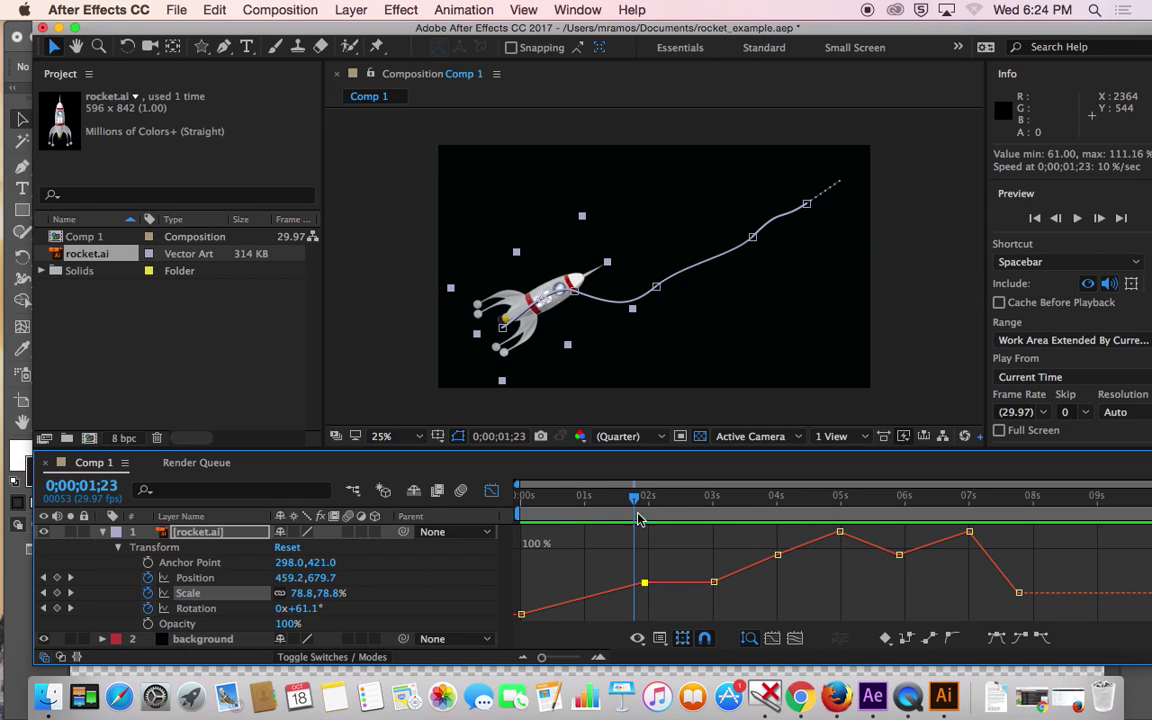
{"action": "left_click", "coordinate": [1020, 638]}
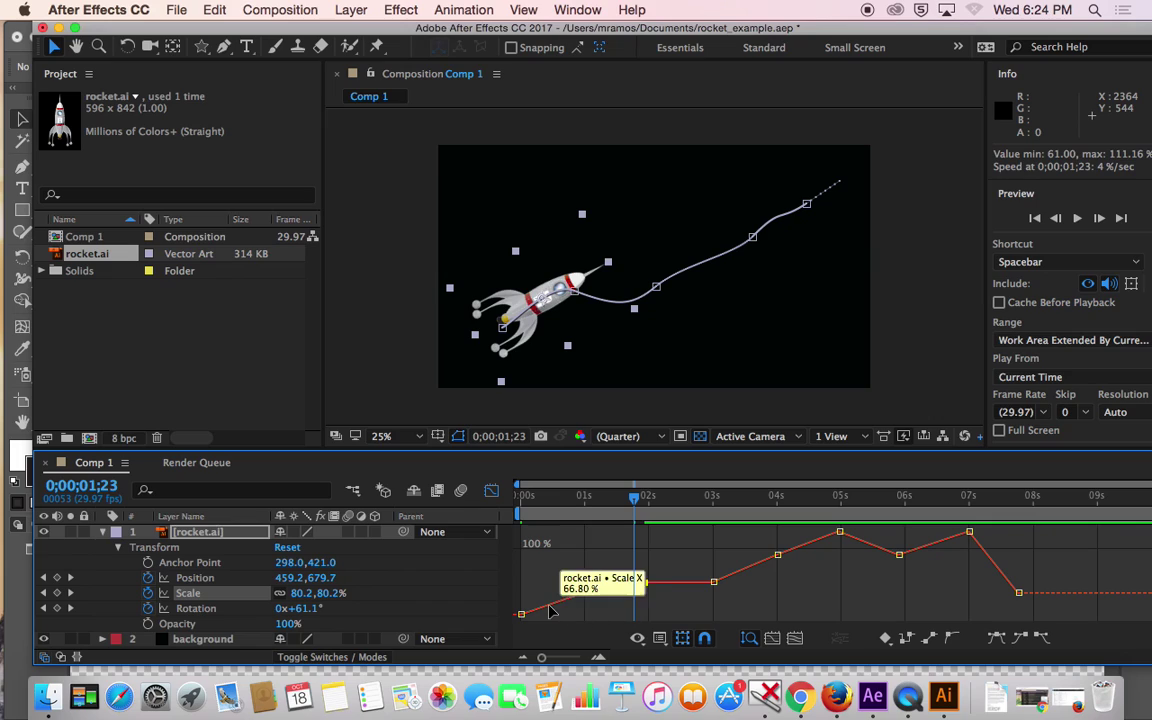
{"action": "key", "text": "super+z"}
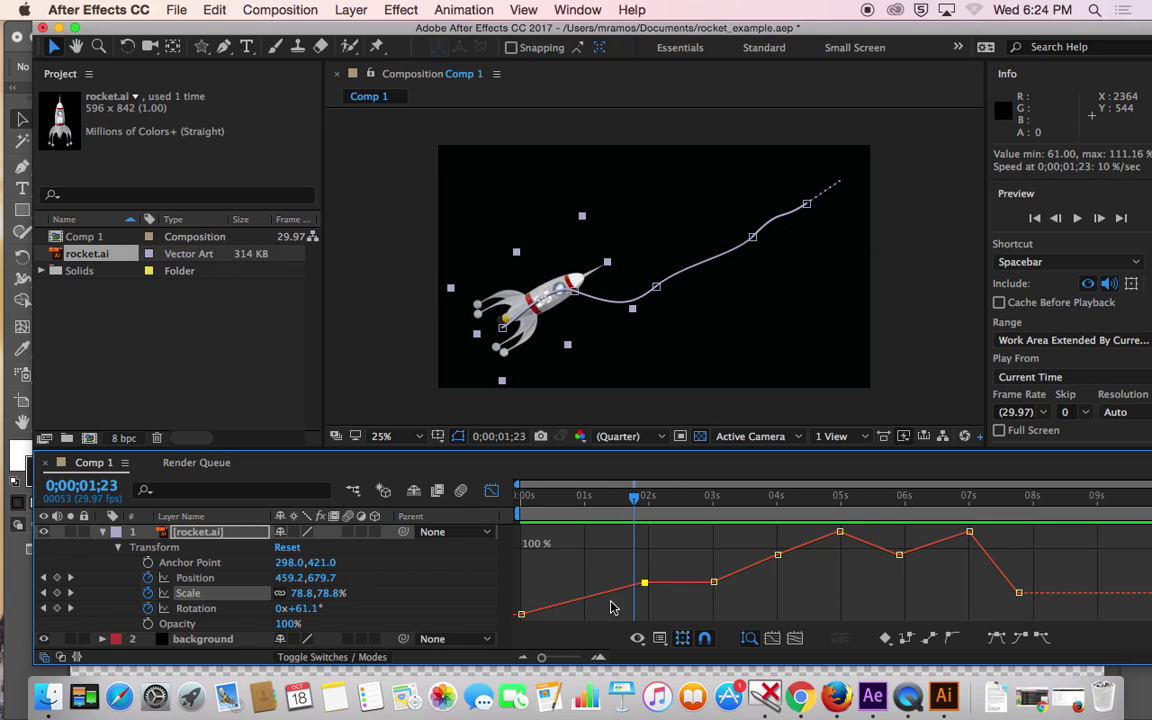
{"action": "left_click", "coordinate": [1022, 638]}
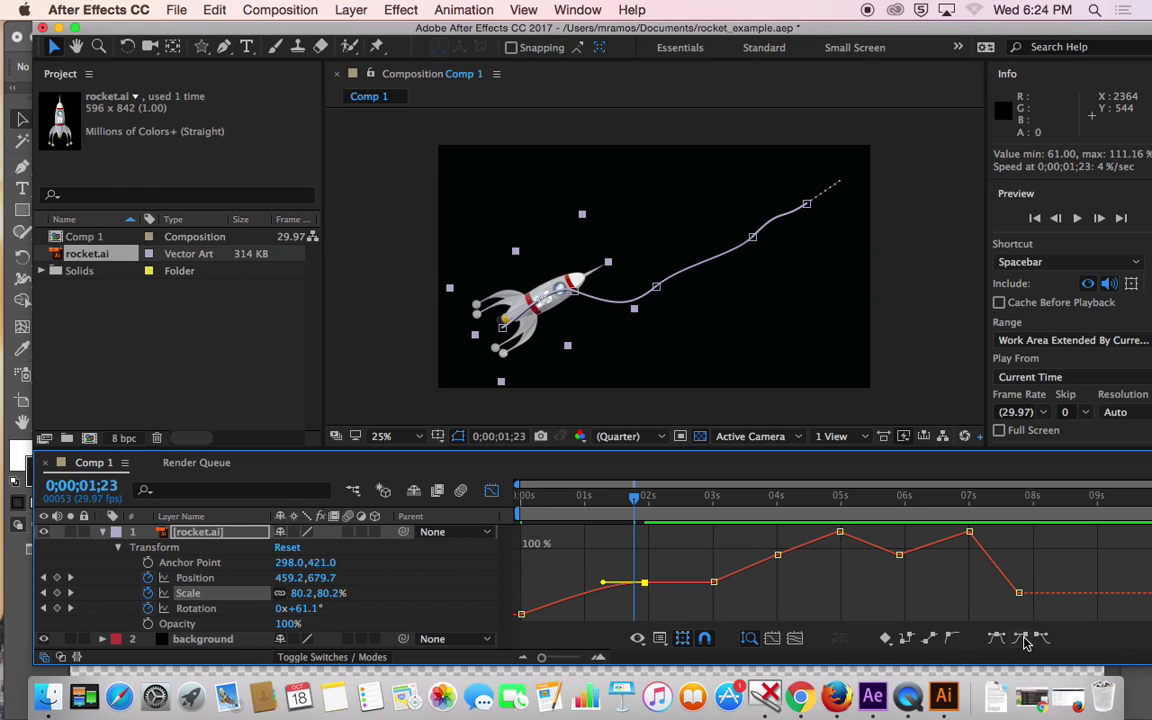
- Preview the animation from 0;00;00;00 to check the eased-in scale change, and stop playback after the second keyframe
{"action": "left_click_drag", "start_coordinate": [632, 500], "coordinate": [510, 530]}
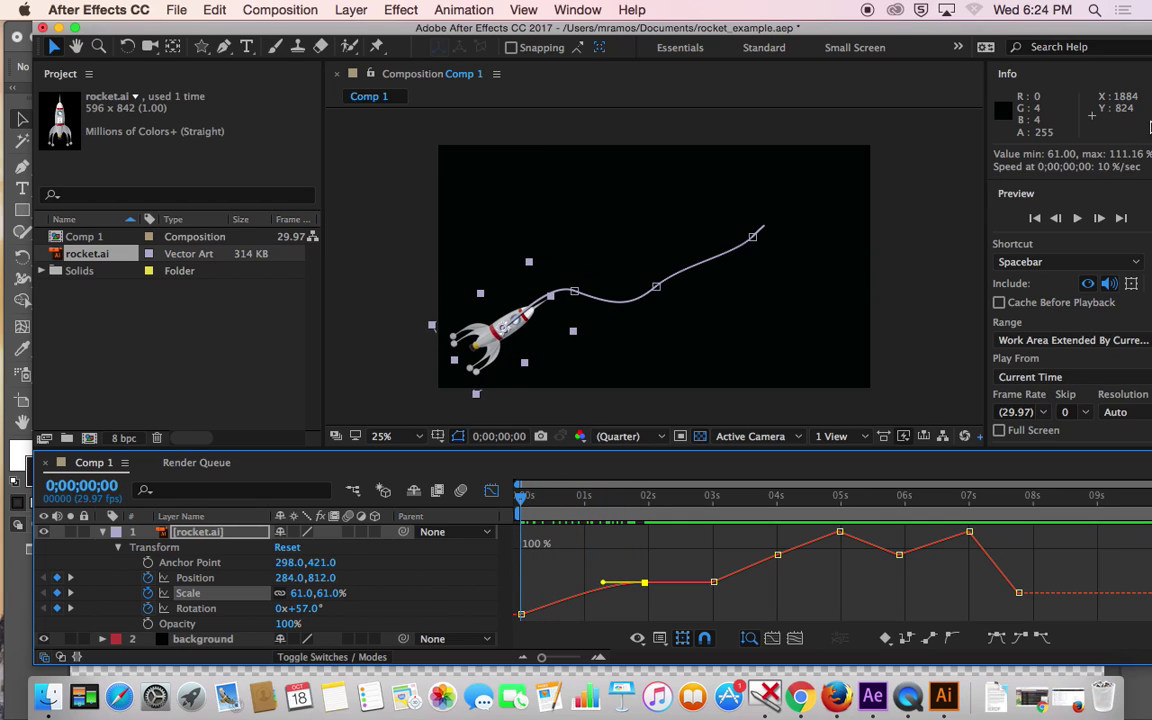
{"action": "left_click", "coordinate": [1078, 219]}
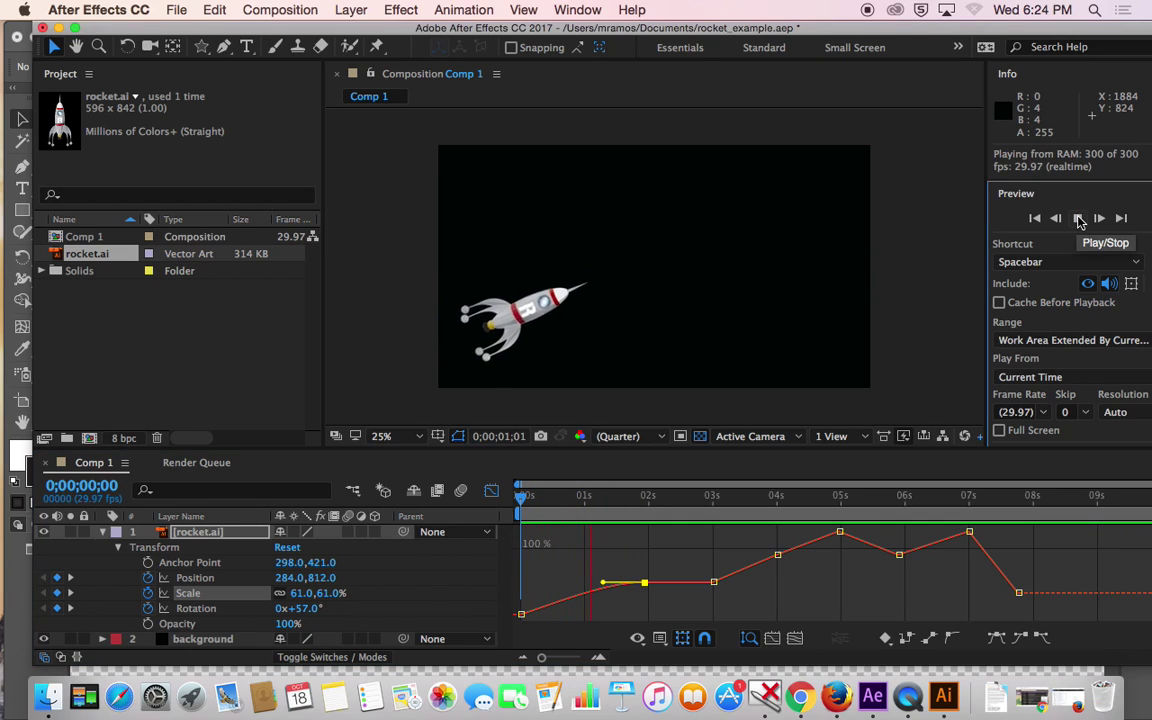
{"action": "left_click", "coordinate": [1078, 219]}
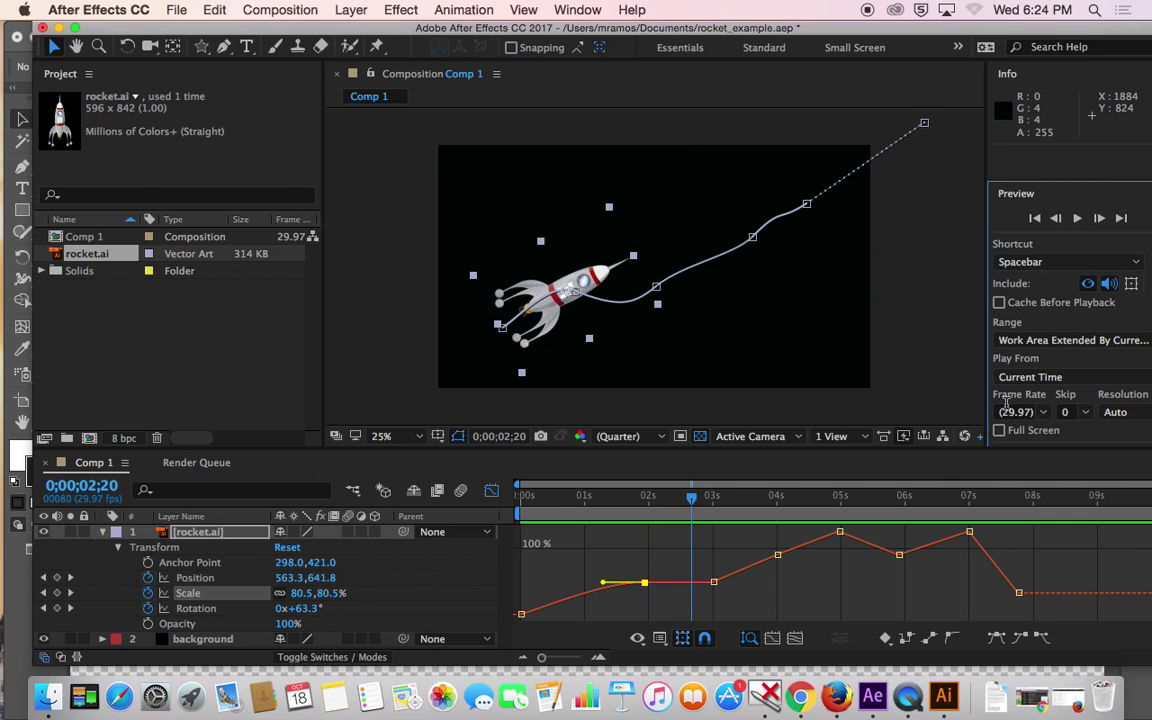
- Apply Easy Ease Out to the Scale keyframe at about 3 s, checking frames around it with and without the easing
{"action": "left_click", "coordinate": [713, 582]}
{"action": "left_click", "coordinate": [701, 496]}
{"action": "left_click_drag", "start_coordinate": [701, 497], "coordinate": [727, 497]}
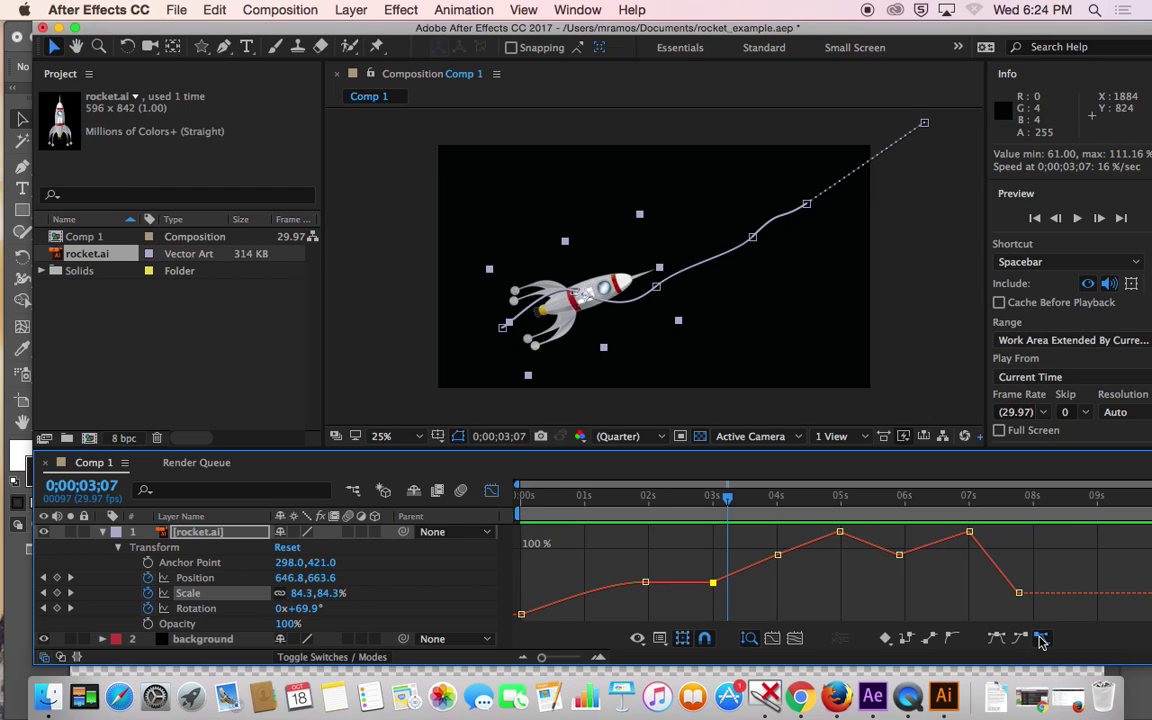
{"action": "left_click", "coordinate": [1040, 638]}
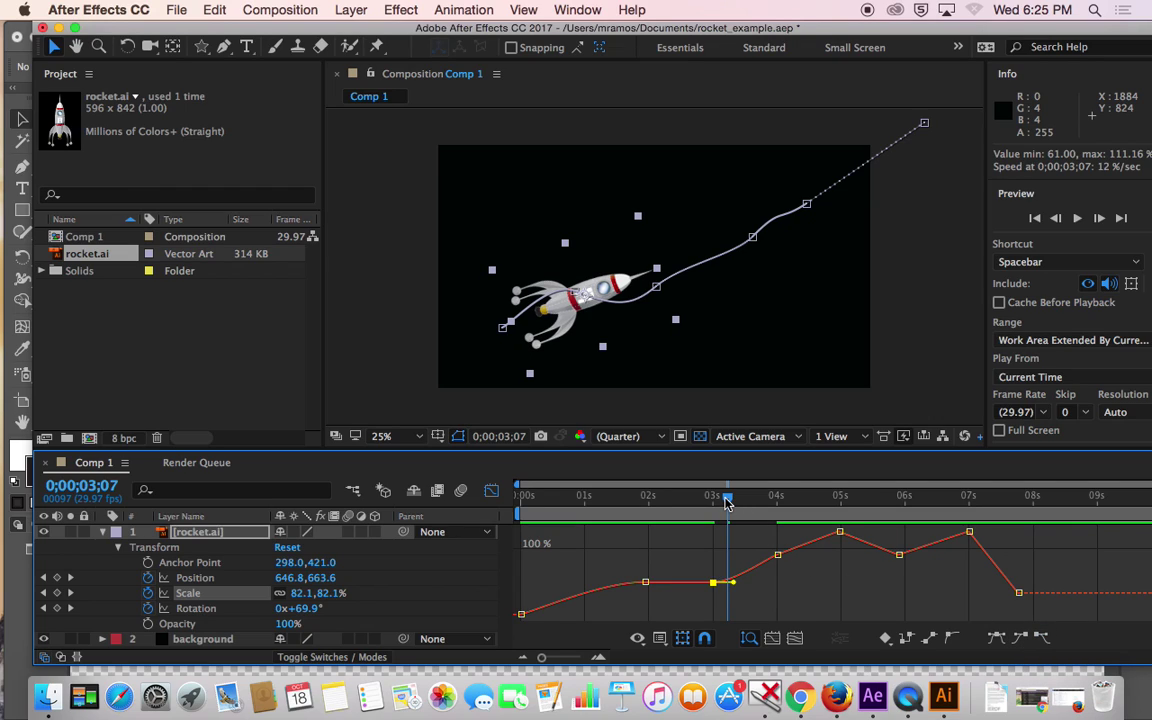
{"action": "left_click_drag", "start_coordinate": [727, 497], "coordinate": [691, 497]}
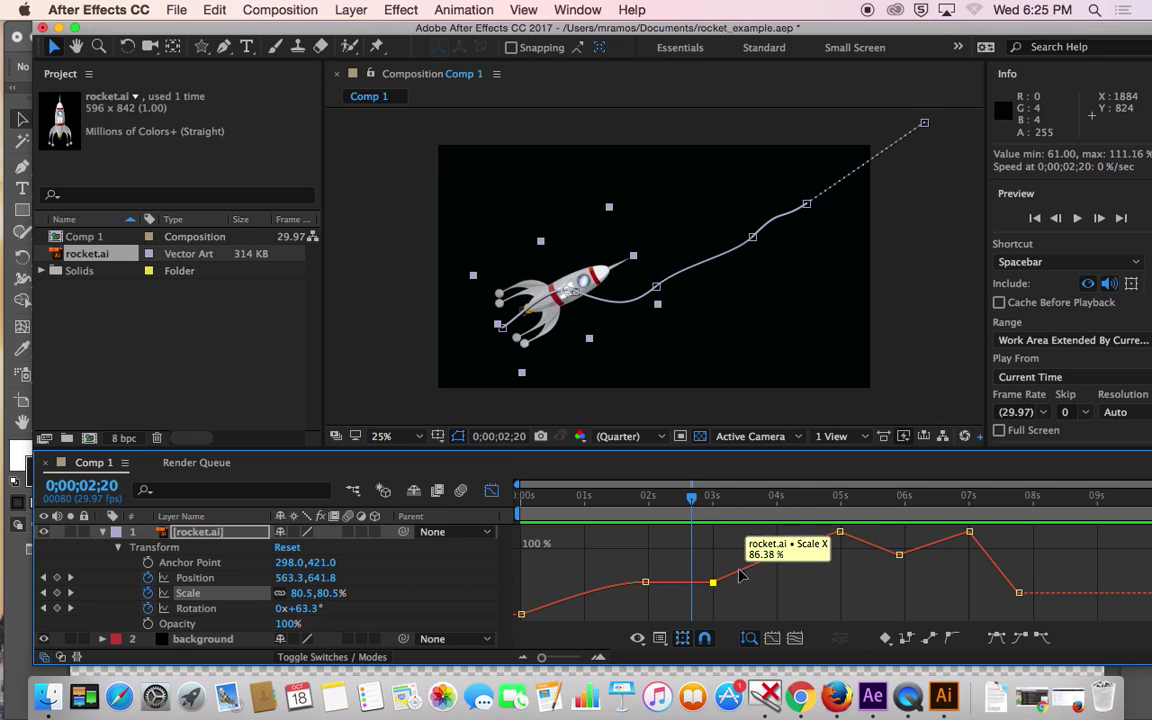
{"action": "left_click_drag", "start_coordinate": [693, 499], "coordinate": [709, 500]}
{"action": "left_click", "coordinate": [1041, 638]}
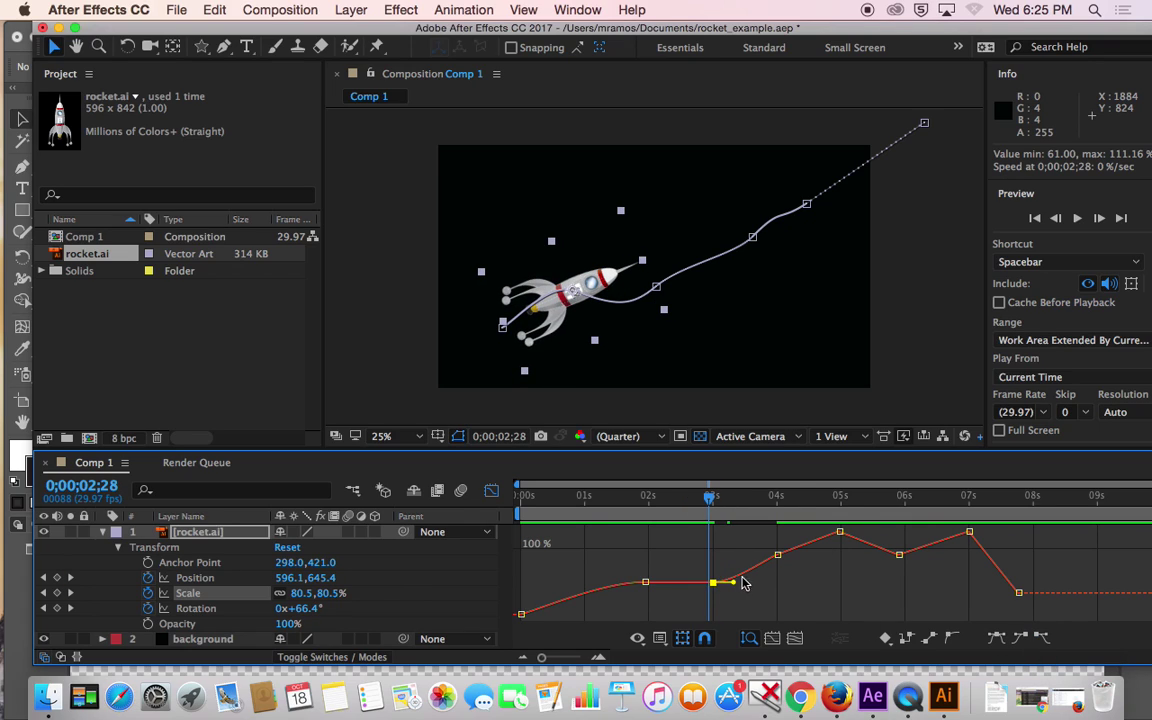
- Scrub through the segment between 3 s and 4 s, and apply Easy Ease to the Scale peak at 0;00;04;29
{"action": "mouse_move", "coordinate": [772, 567]}
{"action": "mouse_move", "coordinate": [709, 495]}
{"action": "left_mouse_down"}
{"action": "mouse_move", "coordinate": [612, 495]}
{"action": "mouse_move", "coordinate": [566, 513]}
{"action": "mouse_move", "coordinate": [707, 510]}
{"action": "left_mouse_up"}
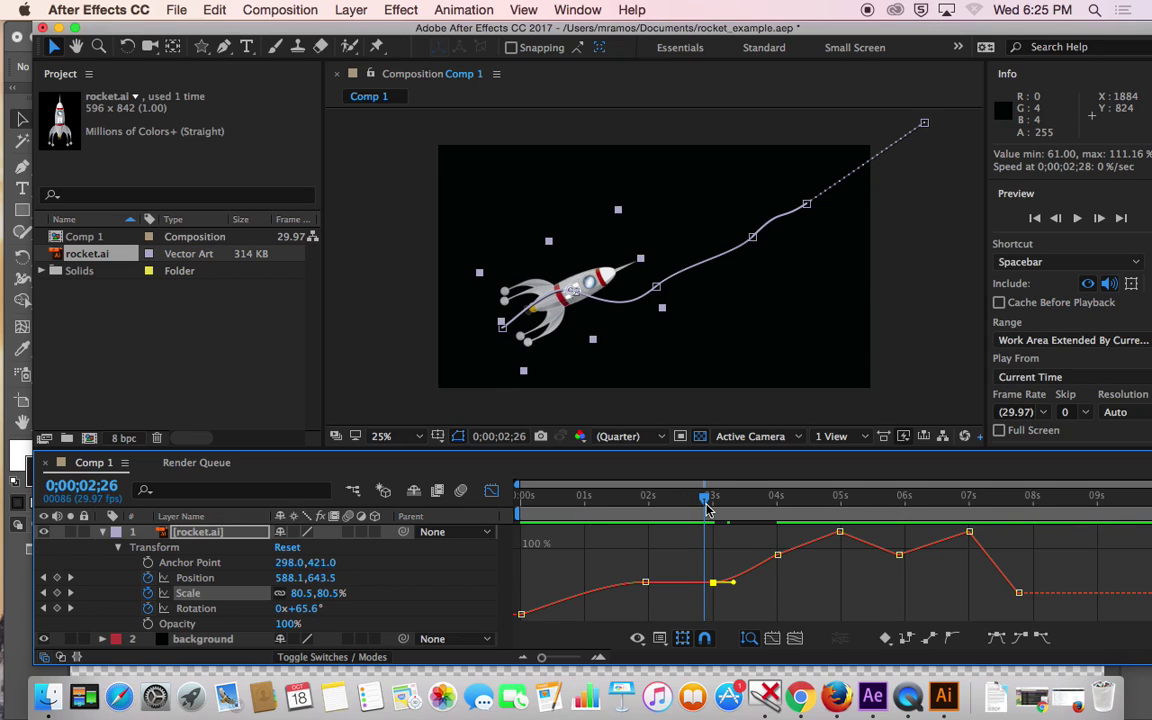
{"action": "left_click_drag", "start_coordinate": [707, 510], "coordinate": [766, 508]}
{"action": "left_click", "coordinate": [839, 532]}
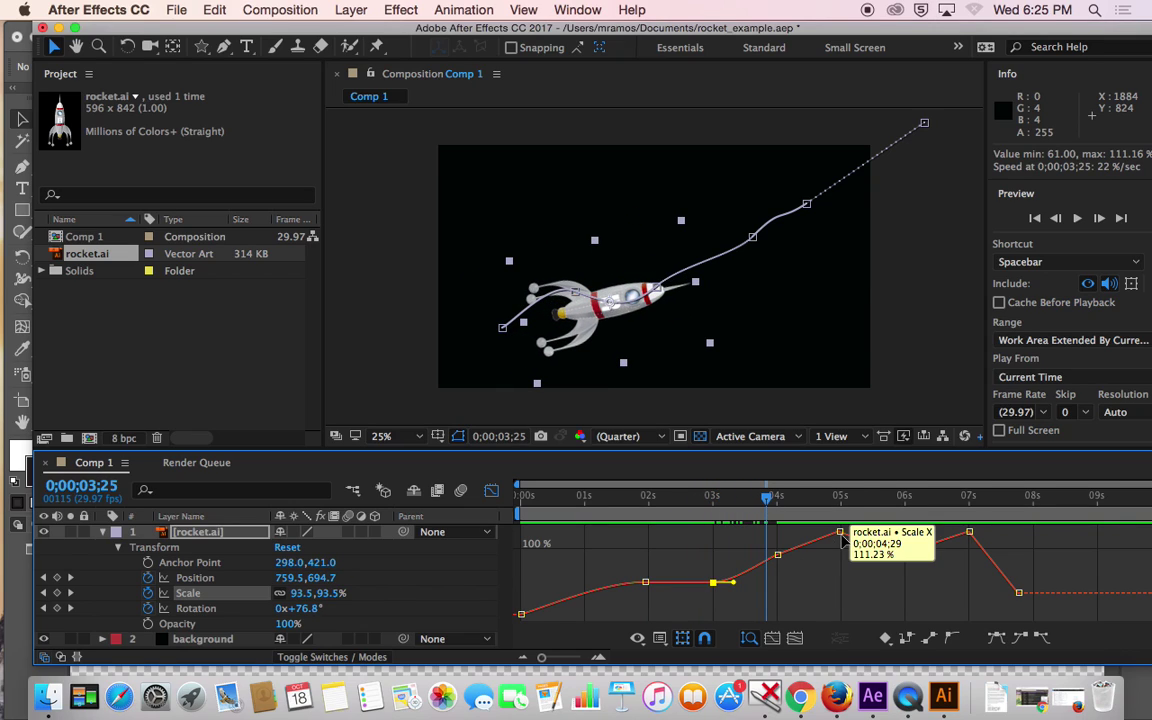
{"action": "left_click", "coordinate": [999, 641]}
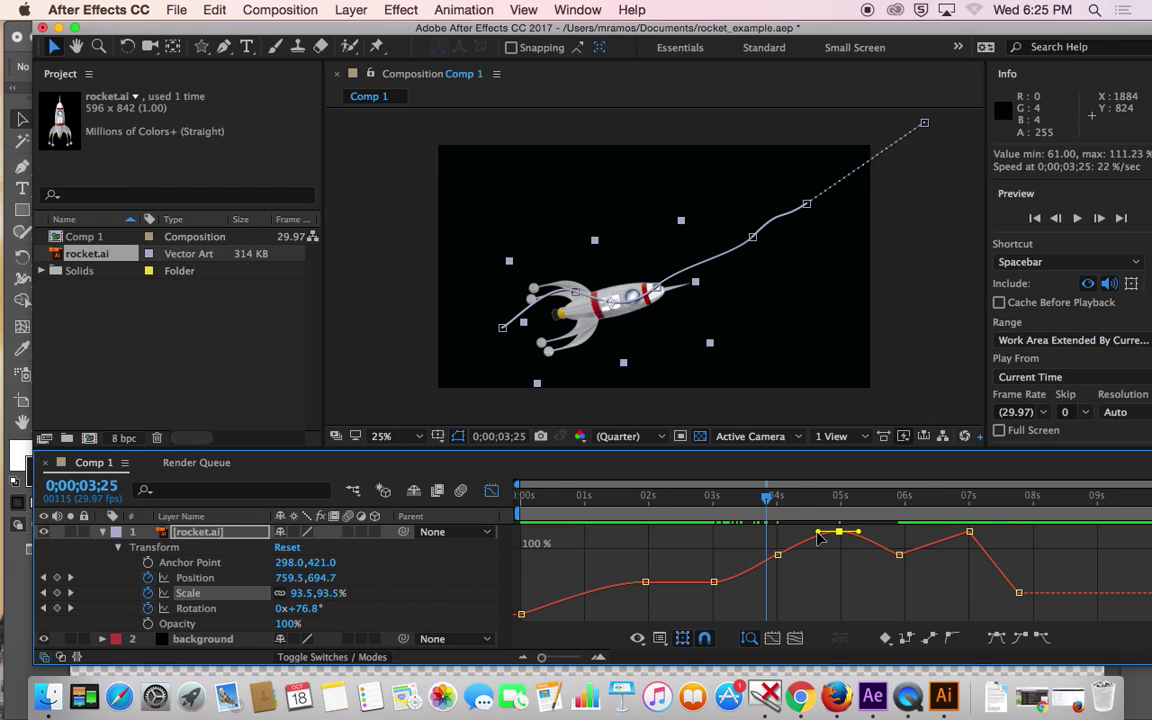
- Apply Easy Ease to the Scale keyframes at 0;00;05;27 and about 7 s, and select the last Scale keyframe
{"action": "left_click", "coordinate": [969, 534]}
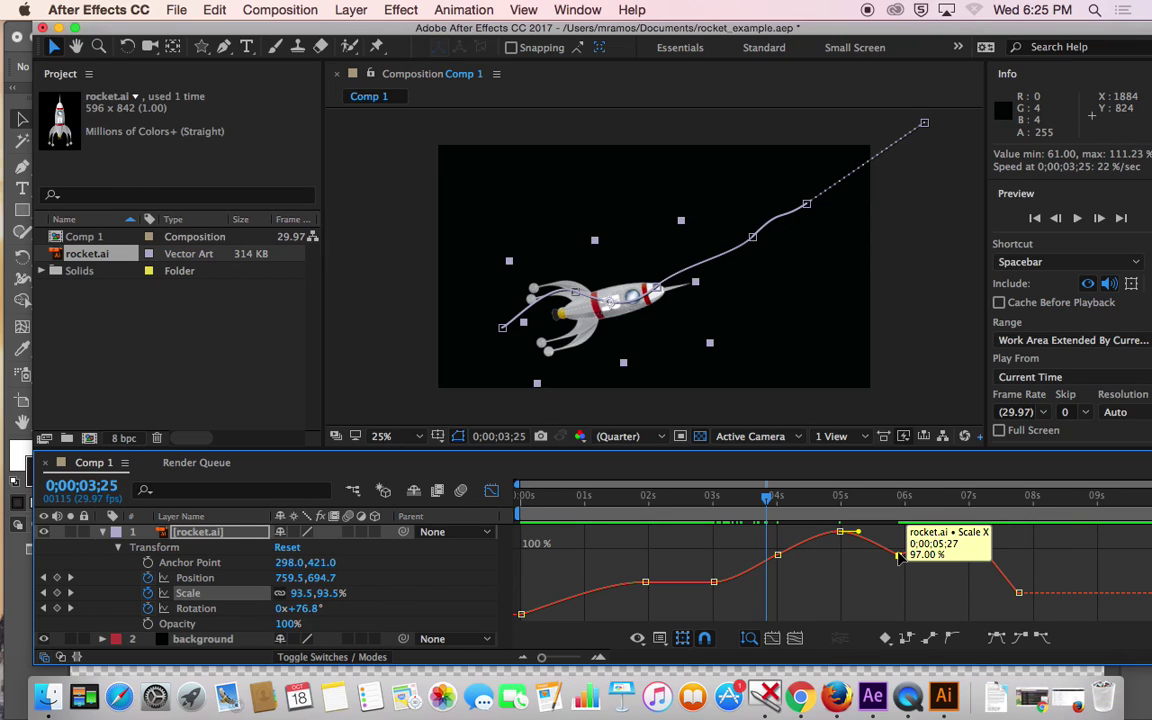
{"action": "left_click", "coordinate": [898, 556]}
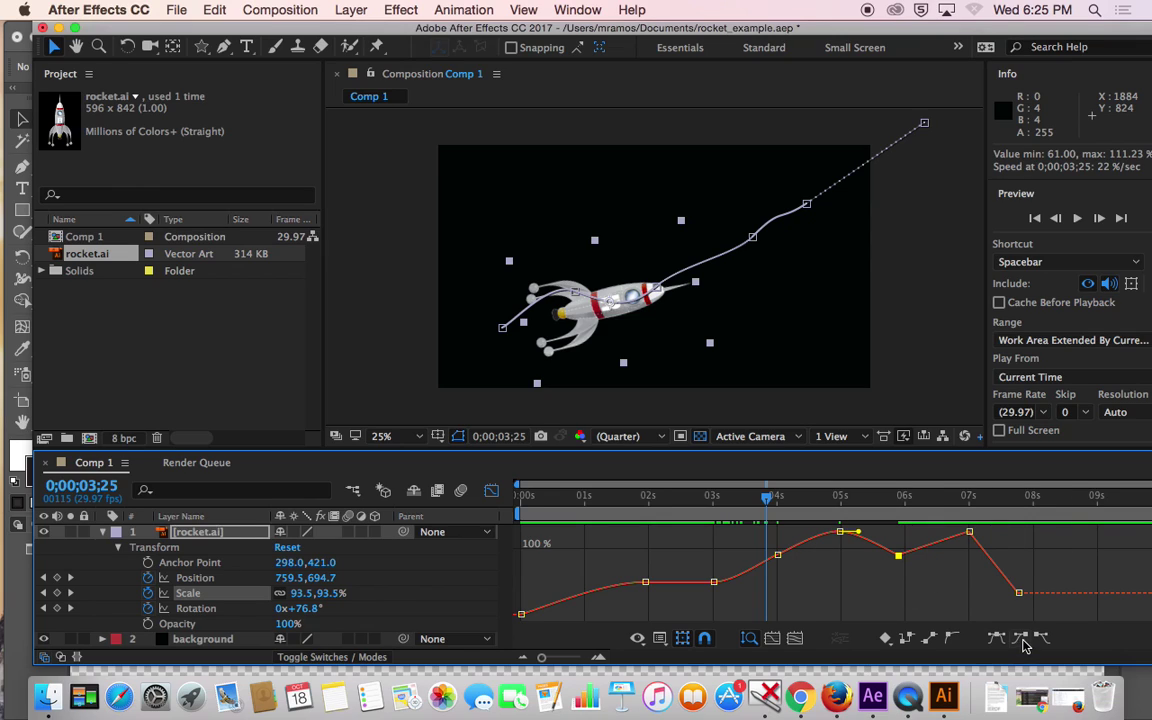
{"action": "left_click", "coordinate": [969, 533]}
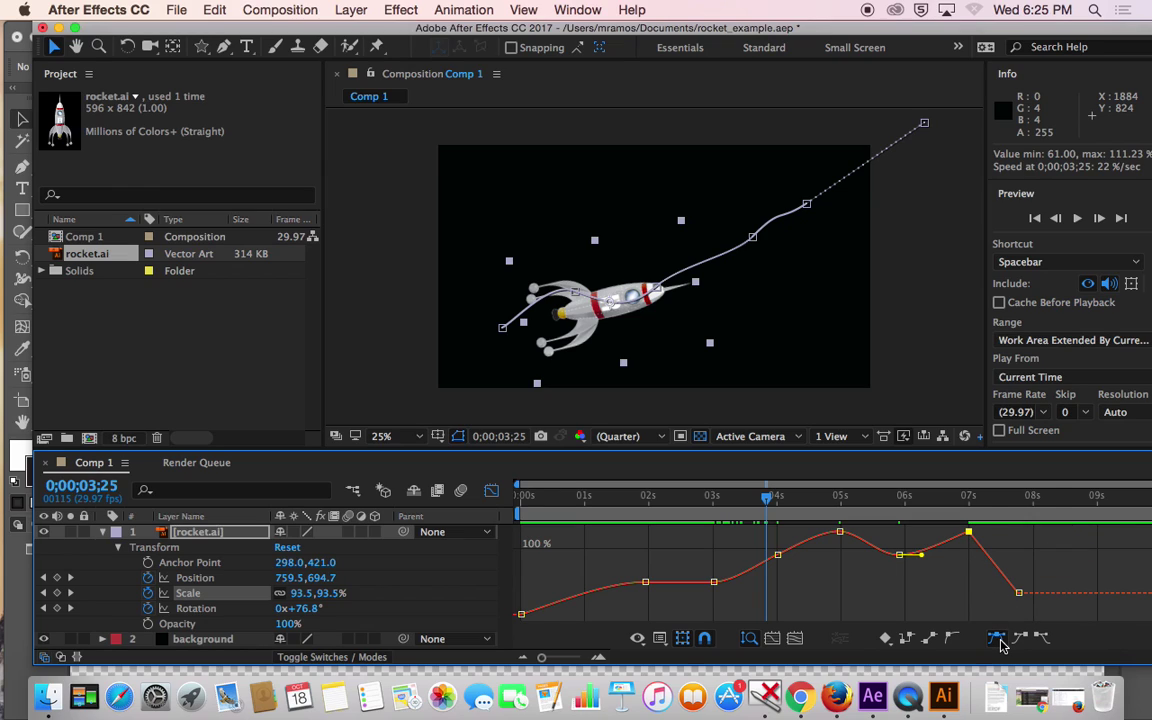
{"action": "left_click", "coordinate": [1018, 593]}
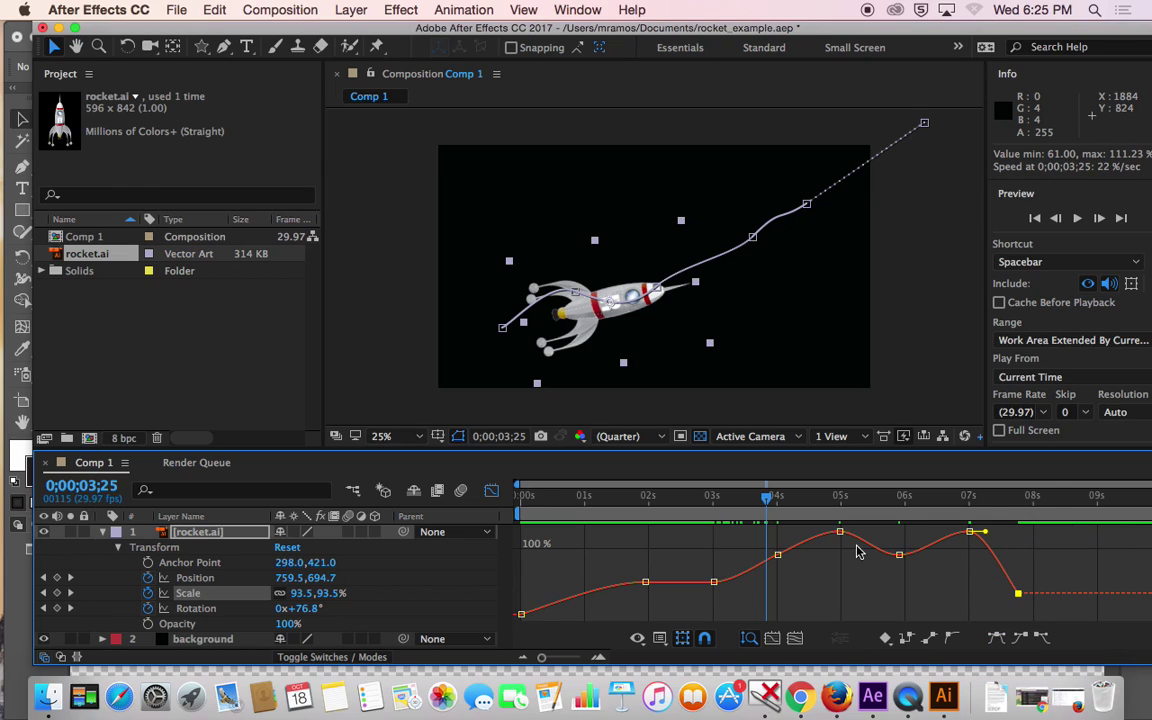
- Preview the animation from the start, stop it, and scrub through to 0;00;07;25 and back to check the smoothed scaling
{"action": "left_click_drag", "start_coordinate": [769, 505], "coordinate": [520, 505]}
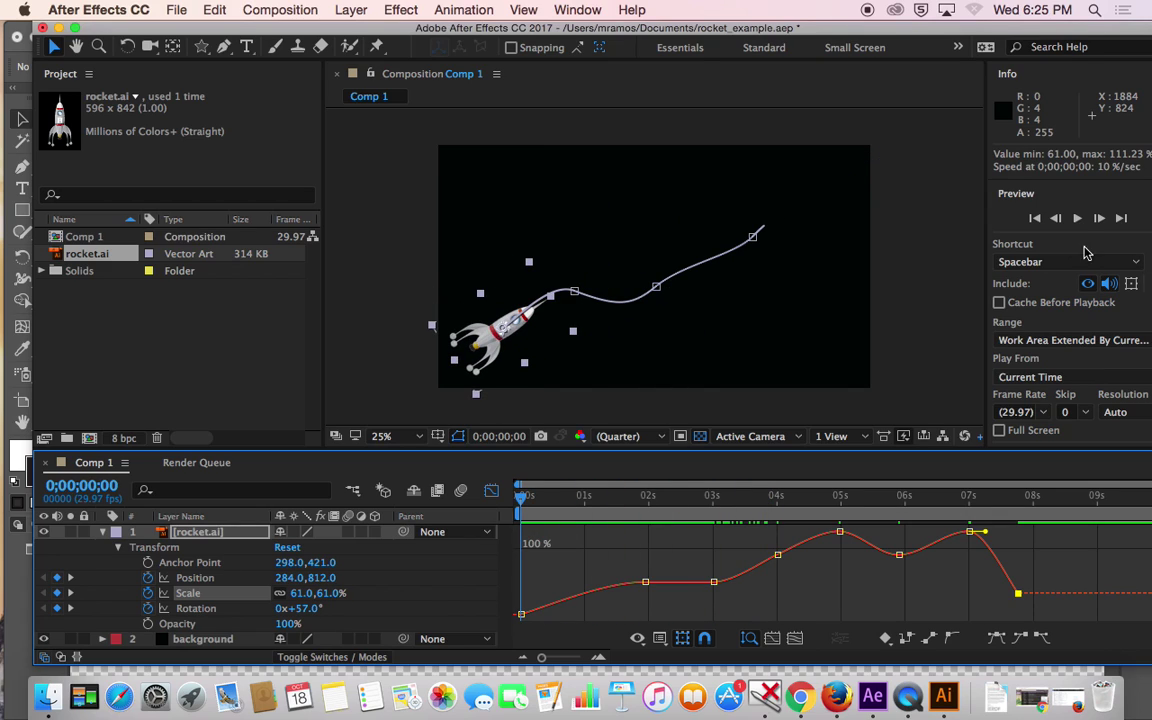
{"action": "left_click", "coordinate": [1077, 218]}
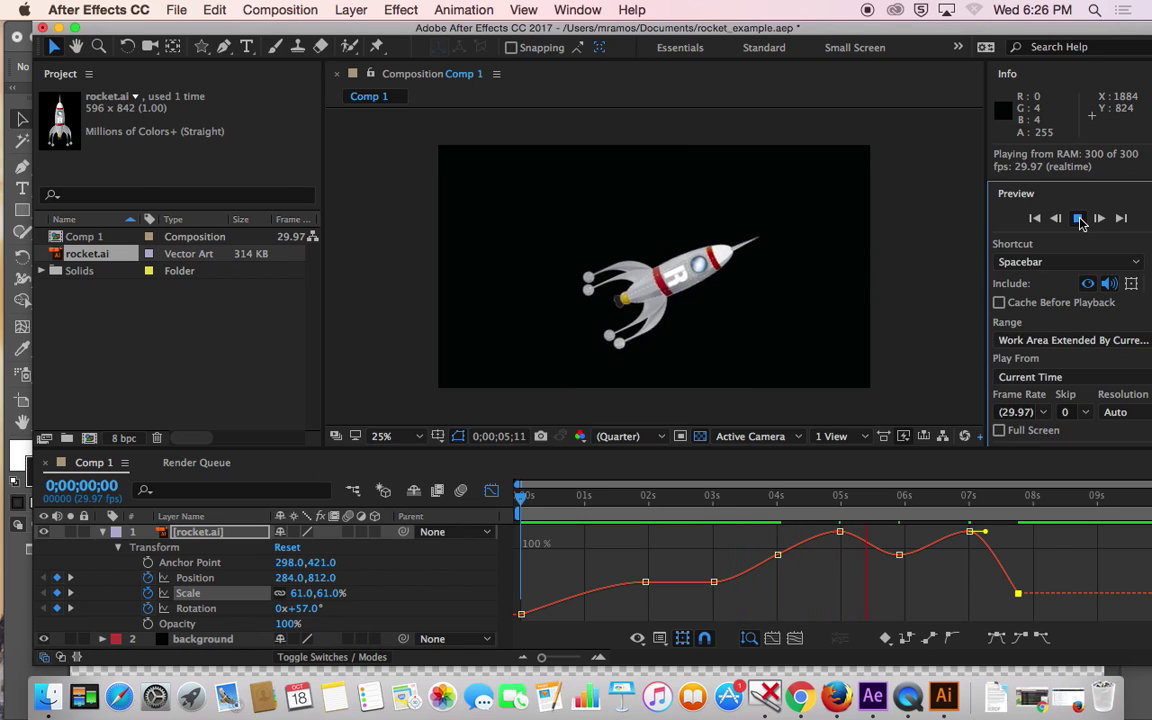
{"action": "left_click", "coordinate": [1079, 219]}
{"action": "left_click_drag", "start_coordinate": [869, 505], "coordinate": [828, 499]}
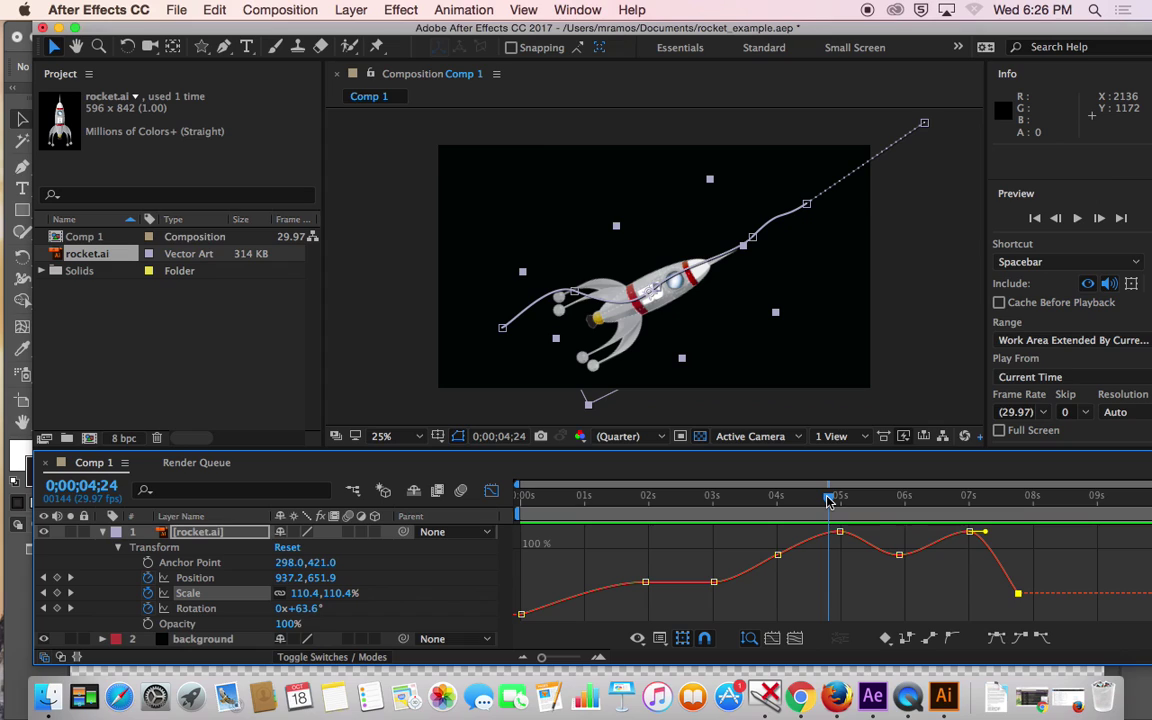
{"action": "left_click_drag", "start_coordinate": [828, 499], "coordinate": [1020, 537]}
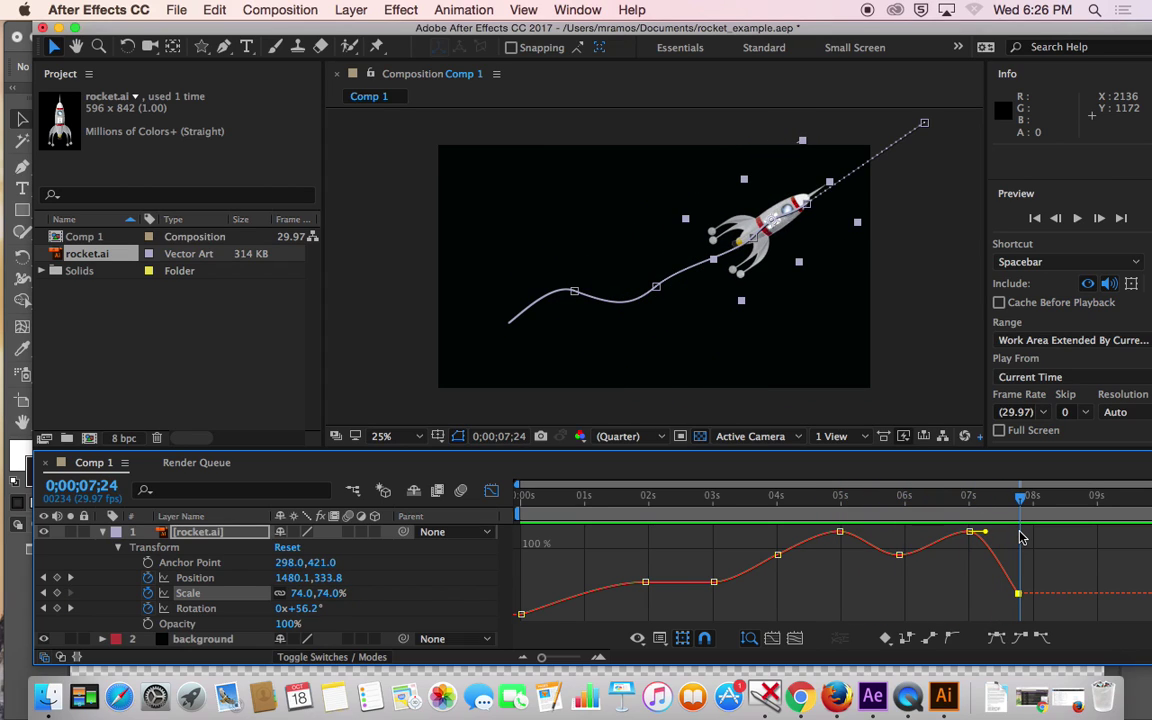
{"action": "left_click_drag", "start_coordinate": [1020, 537], "coordinate": [1023, 537]}
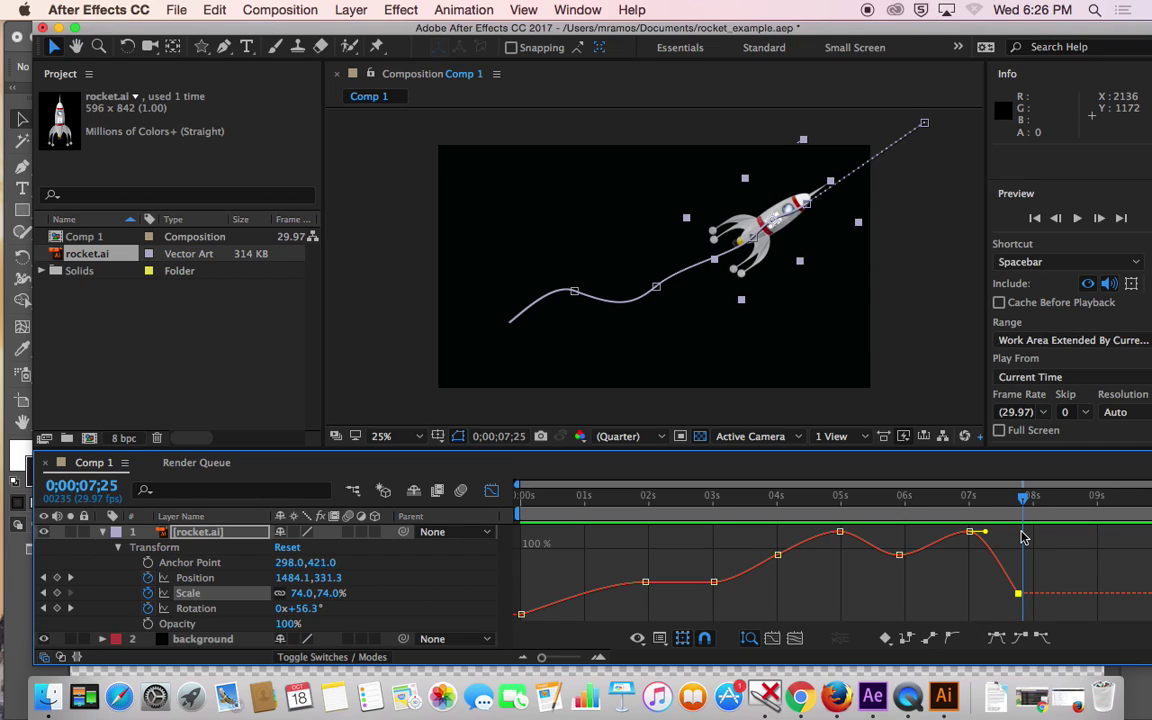
{"action": "left_click_drag", "start_coordinate": [1020, 537], "coordinate": [533, 520]}
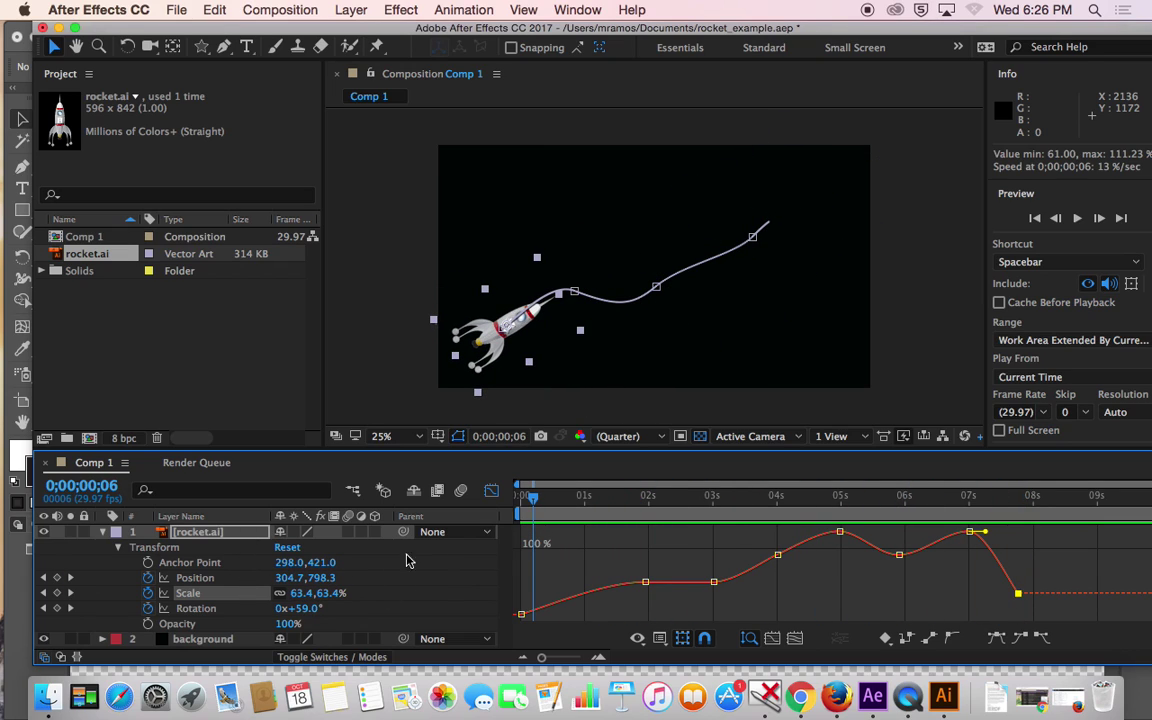
- Collapse the rocket.ai layer's properties, scrub through the animation once more and return the current time to 0;00;00;00
{"action": "left_click", "coordinate": [102, 533]}
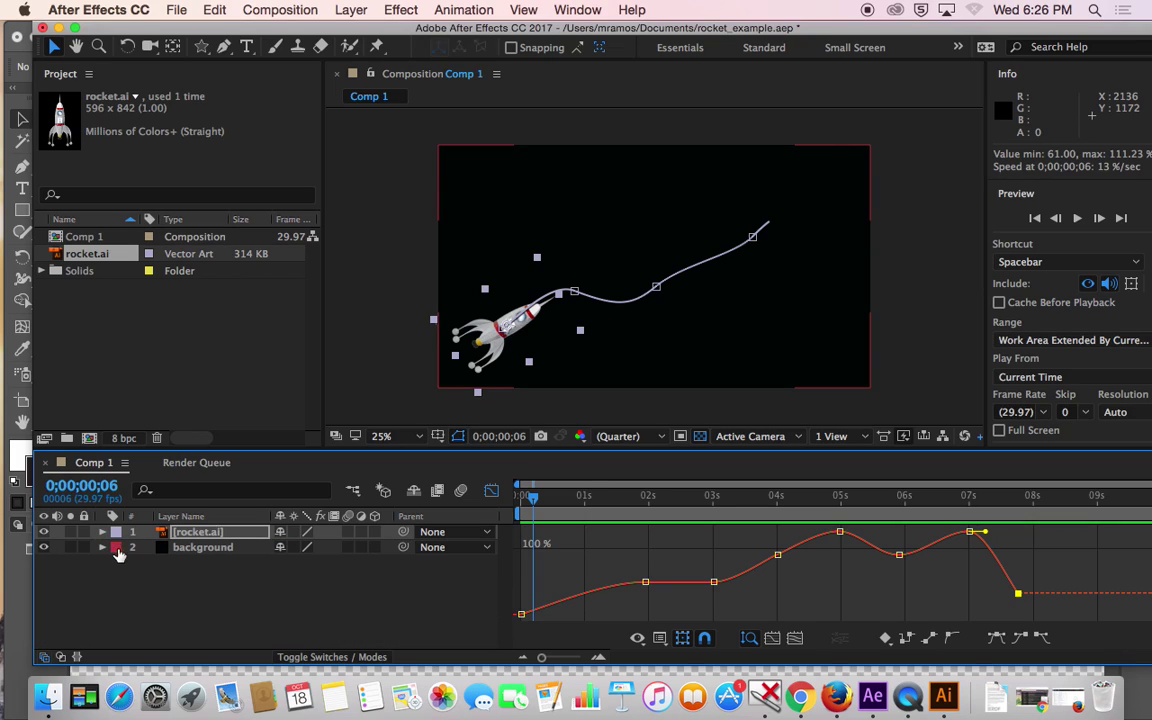
{"action": "left_click", "coordinate": [527, 500]}
{"action": "left_click_drag", "start_coordinate": [527, 500], "coordinate": [992, 500]}
{"action": "key", "text": "Home"}
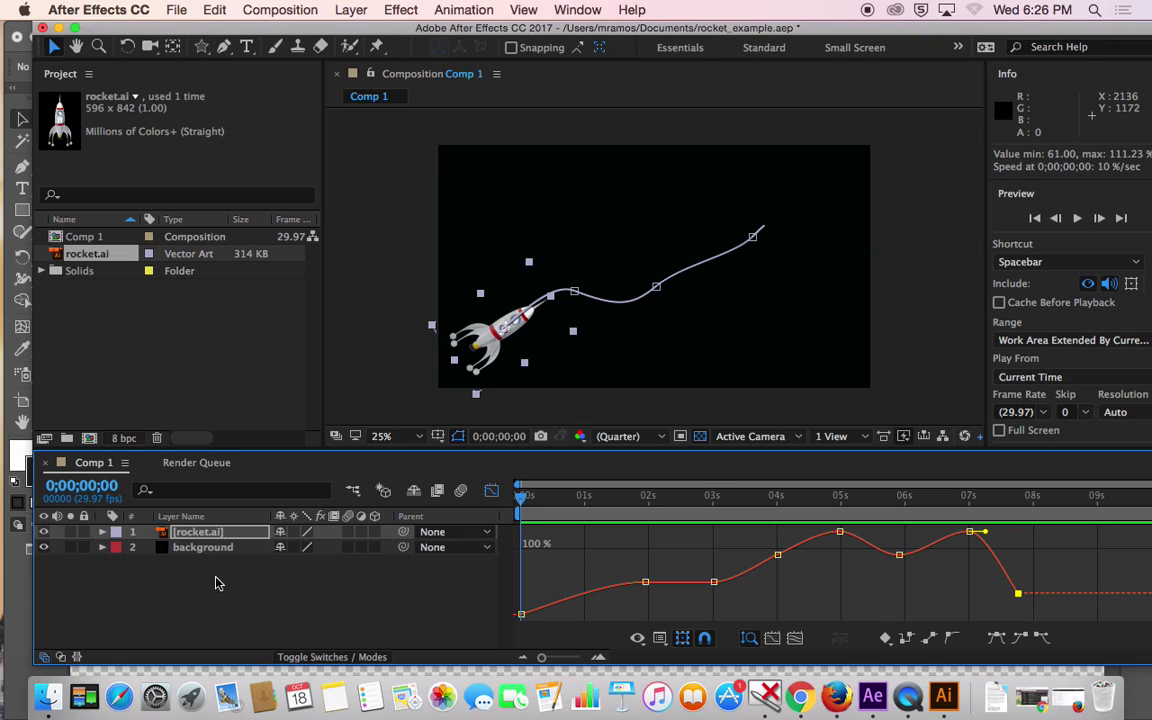
{"action": "left_click", "coordinate": [214, 547]}
{"action": "left_click", "coordinate": [366, 10]}
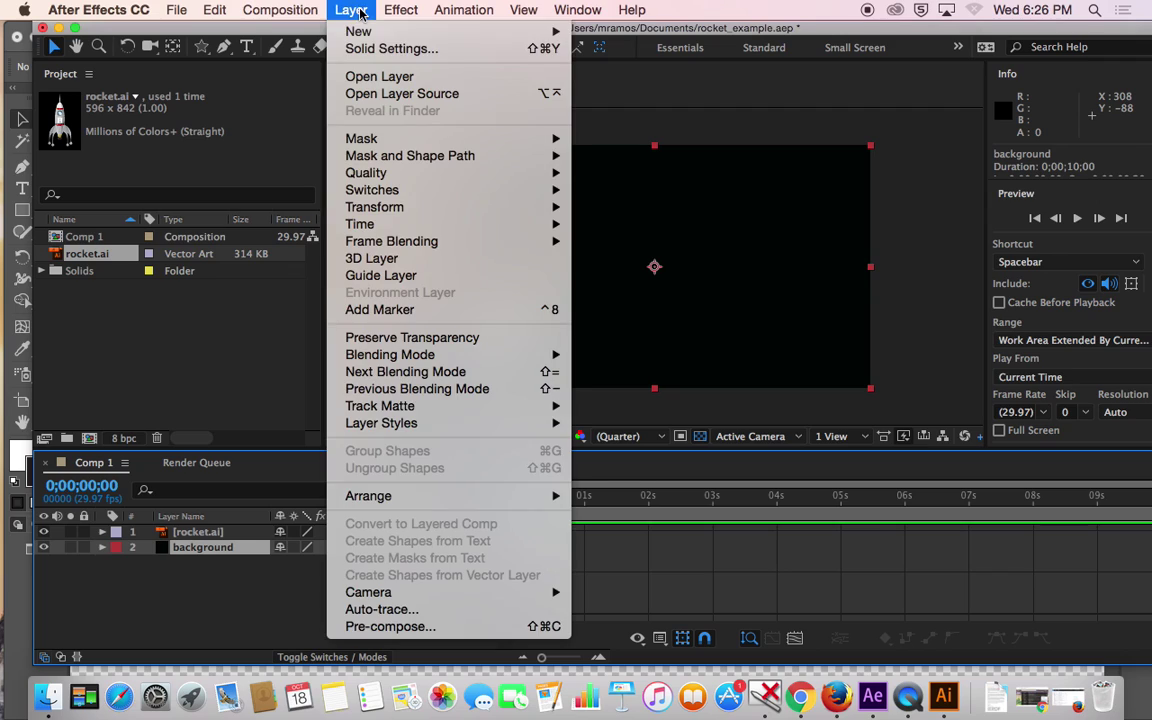
{"action": "mouse_move", "coordinate": [380, 31]}
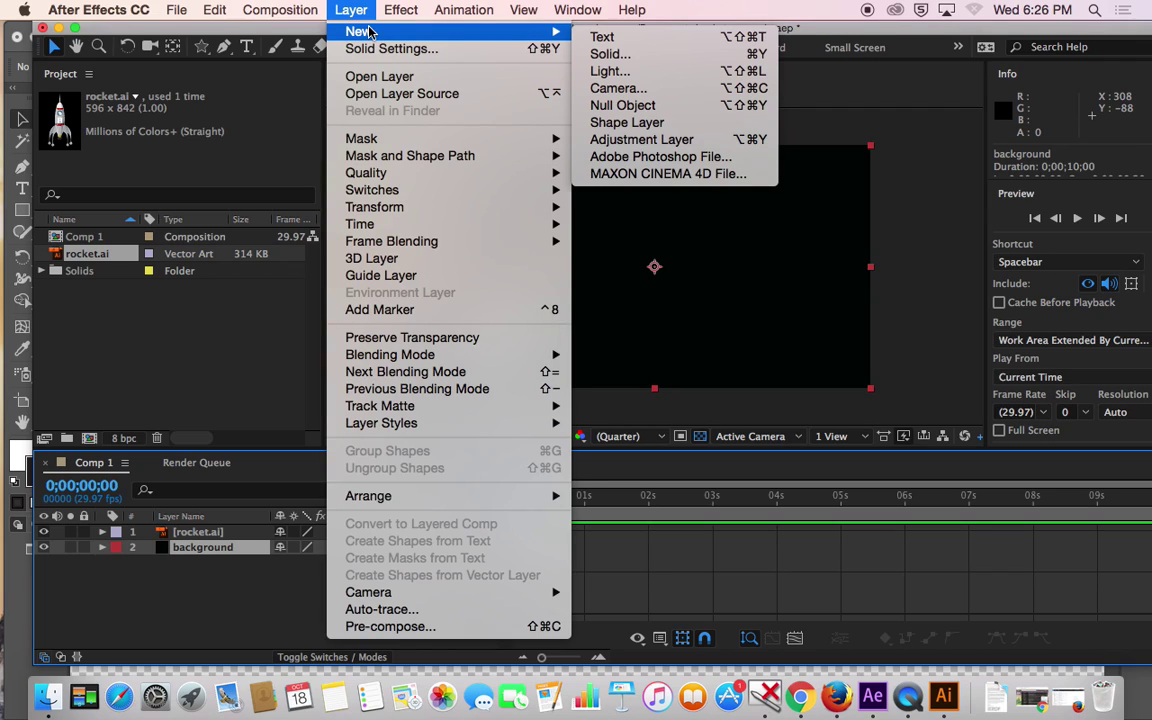
{"action": "left_click", "coordinate": [677, 124]}
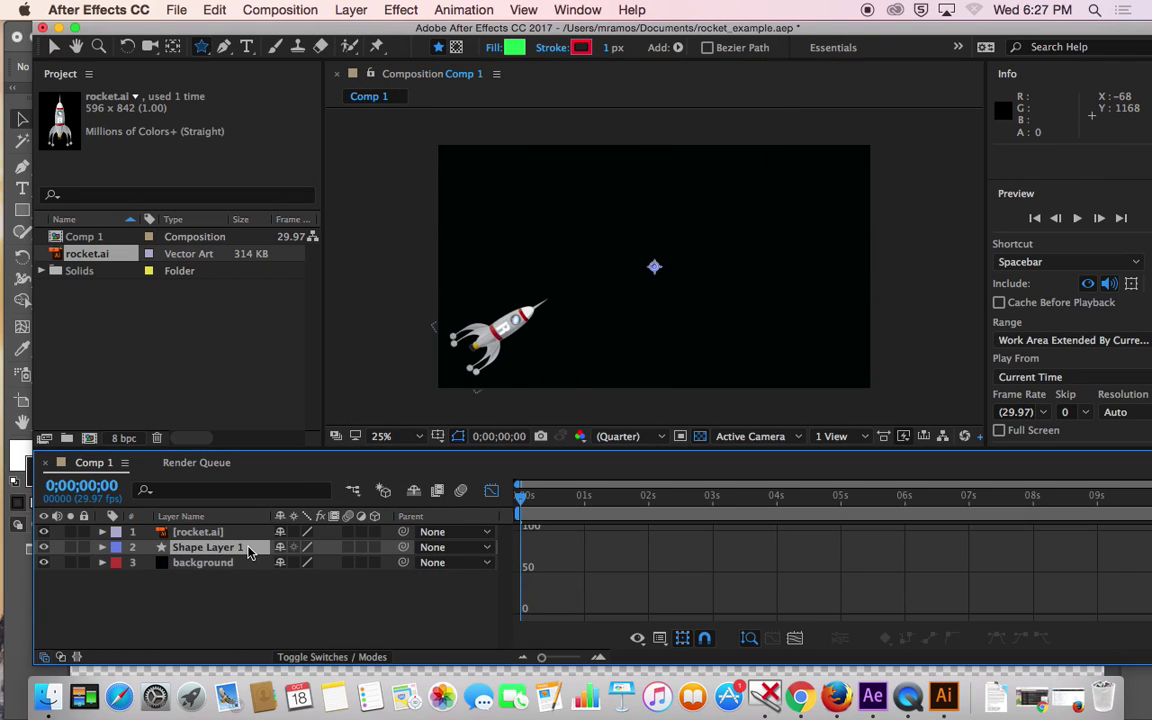
{"action": "key", "text": "Delete"}
- Try the Particle Playground simulation effect on the rocket.ai layer, and undo it
{"action": "left_click", "coordinate": [200, 532]}
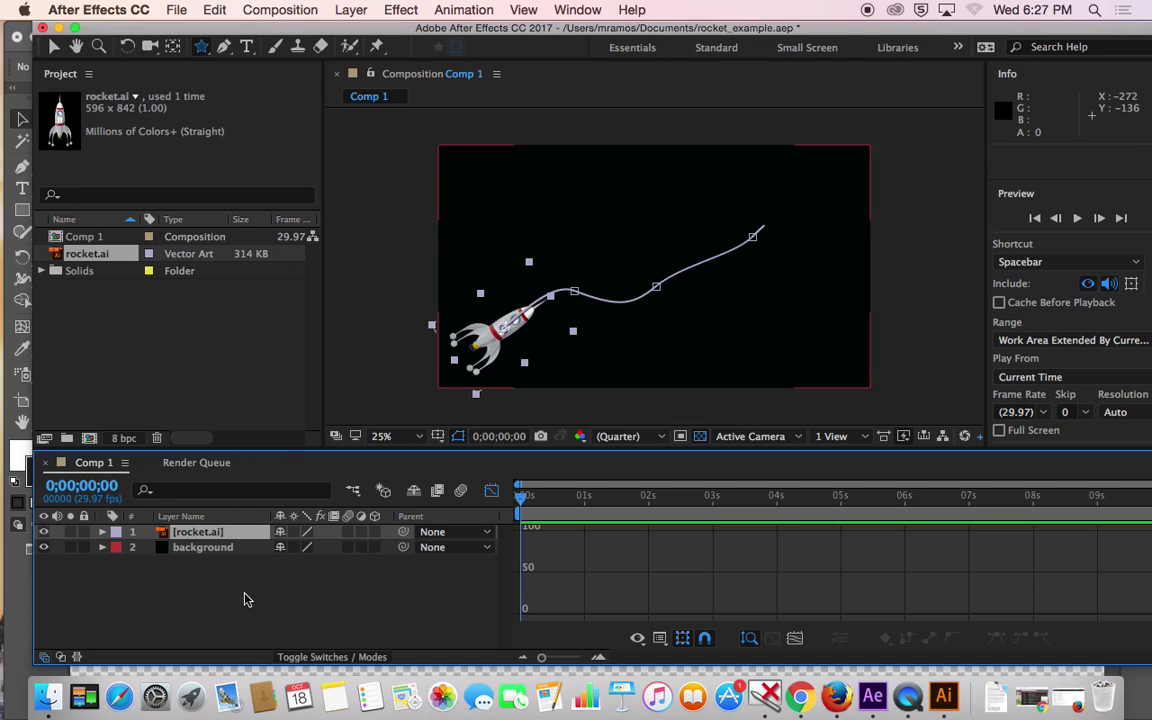
{"action": "left_click", "coordinate": [215, 548]}
{"action": "left_click", "coordinate": [213, 535]}
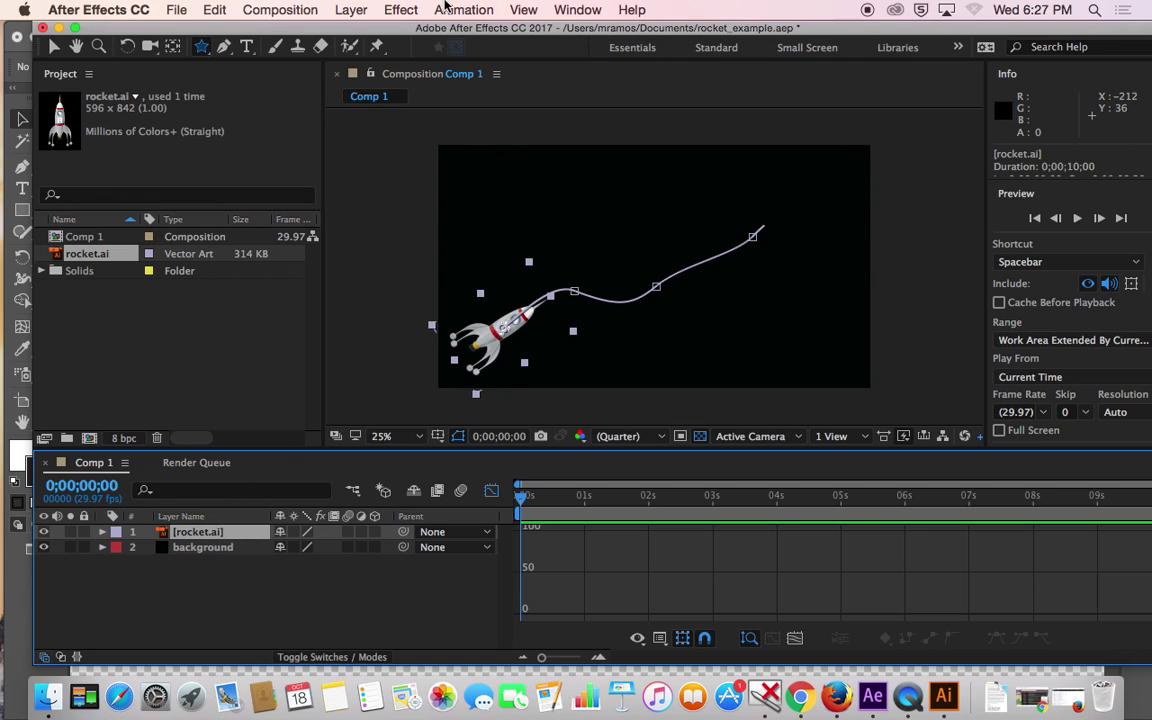
{"action": "left_click", "coordinate": [405, 10]}
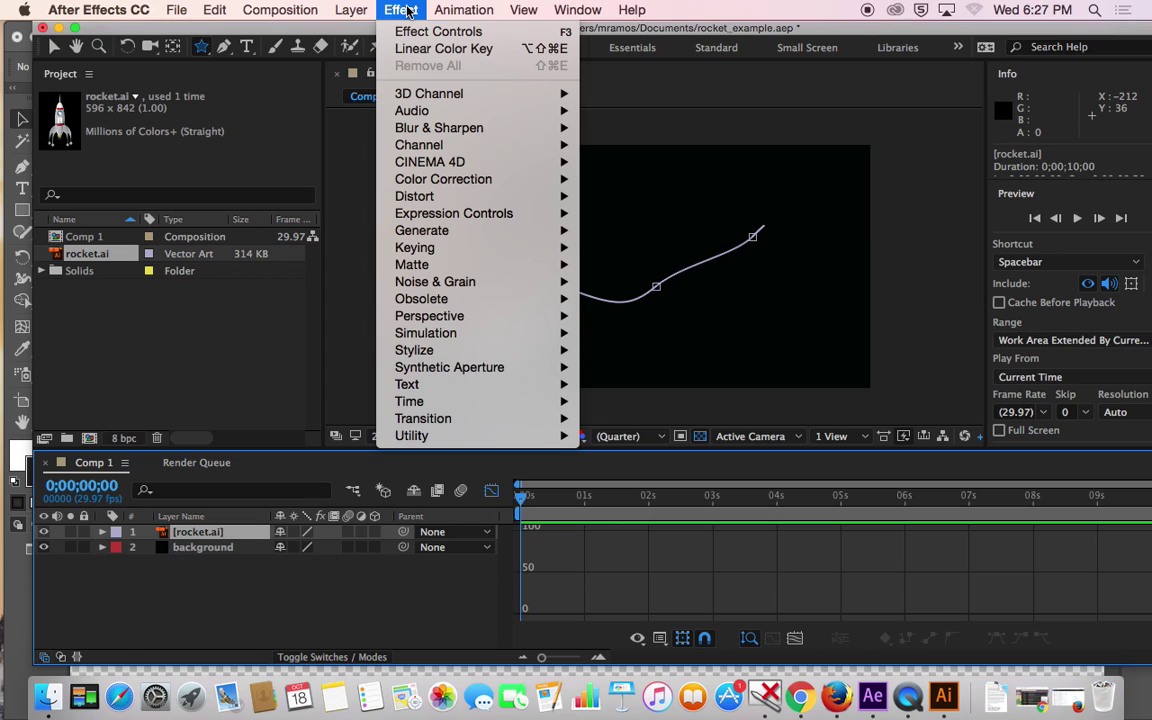
{"action": "mouse_move", "coordinate": [431, 138]}
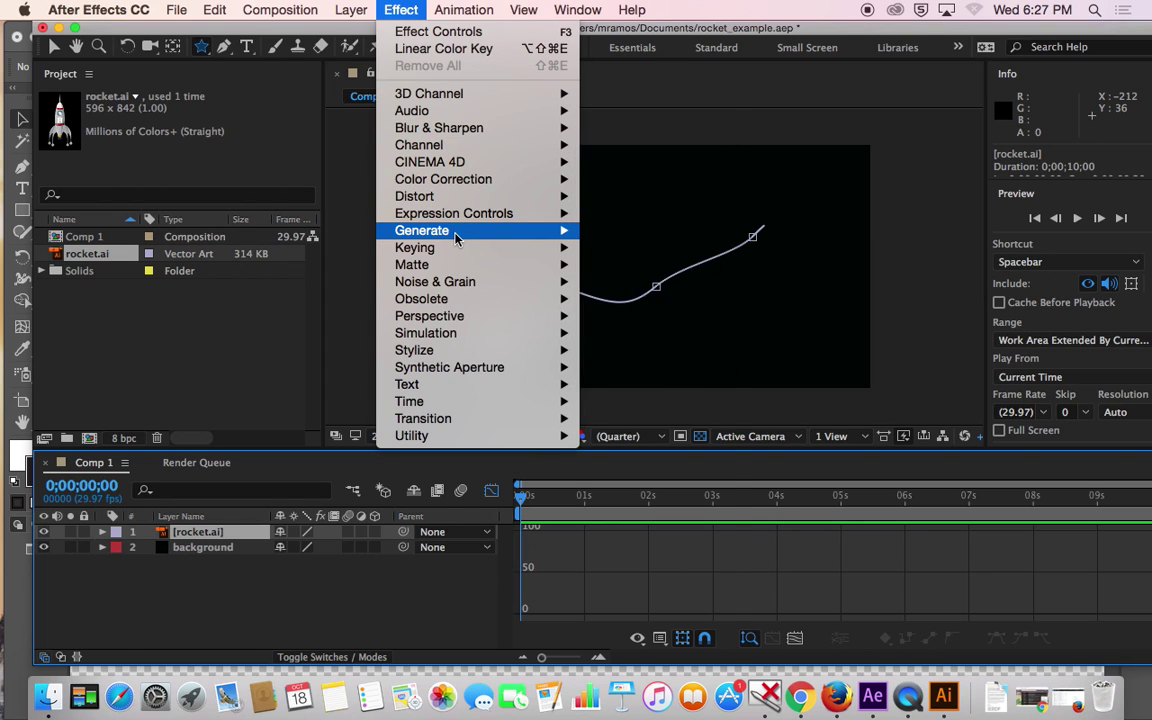
{"action": "mouse_move", "coordinate": [456, 237]}
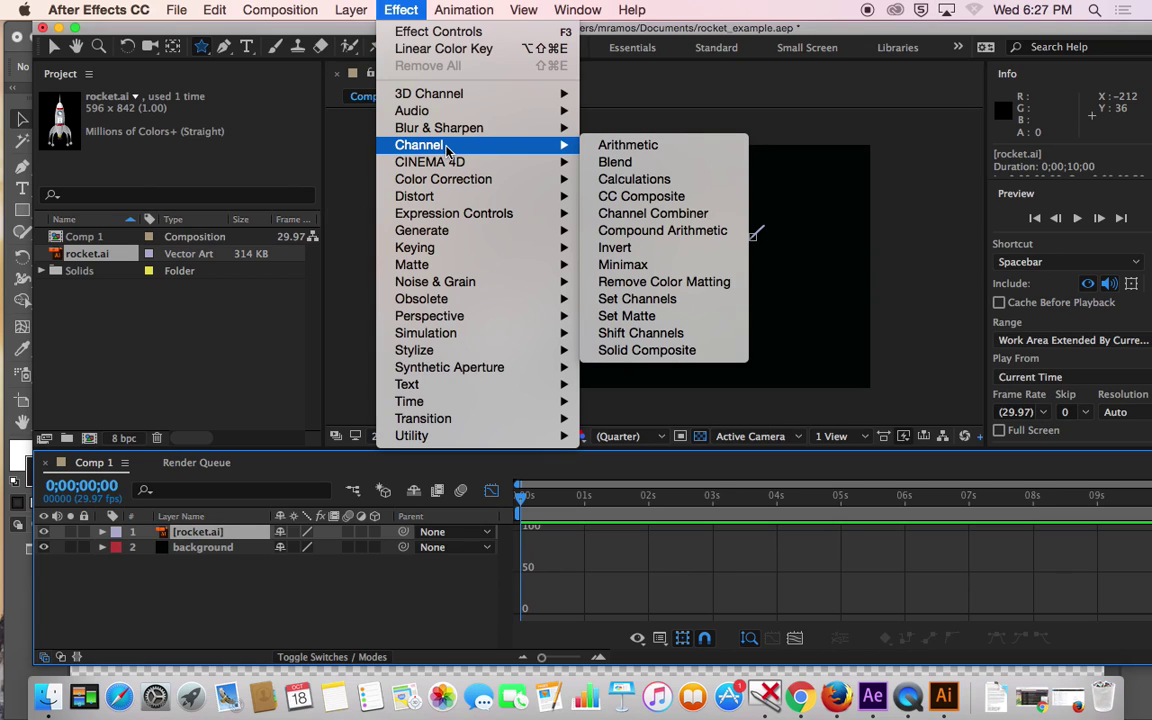
{"action": "mouse_move", "coordinate": [447, 190]}
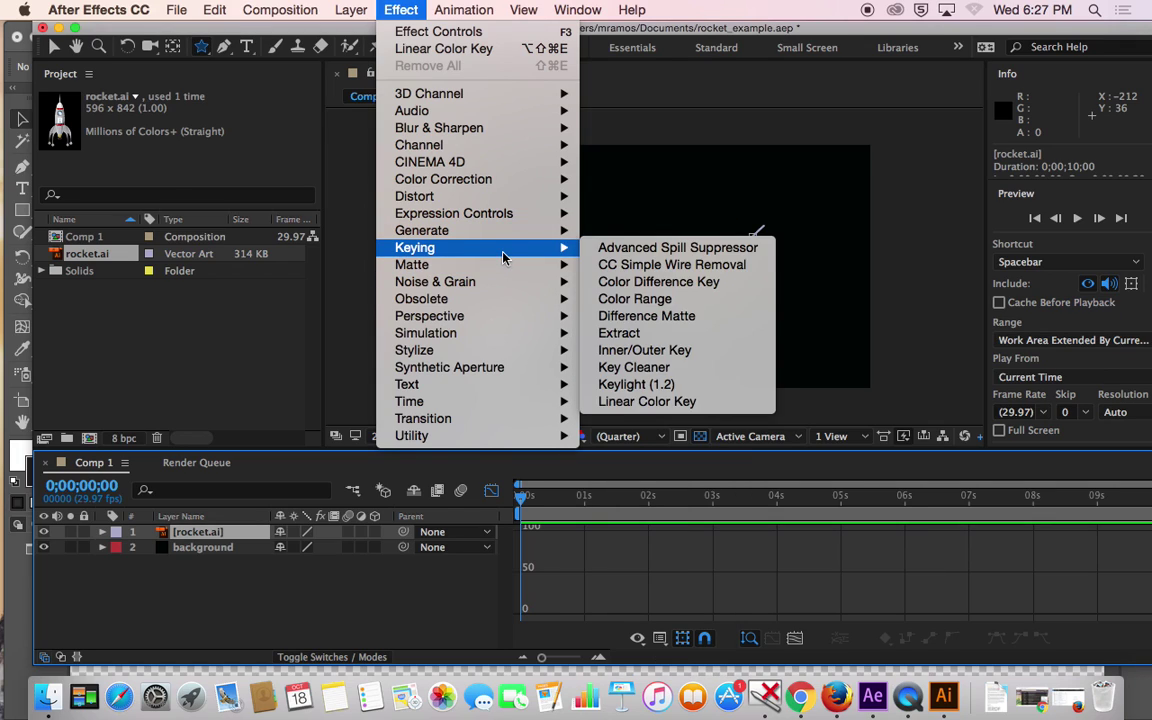
{"action": "mouse_move", "coordinate": [508, 231]}
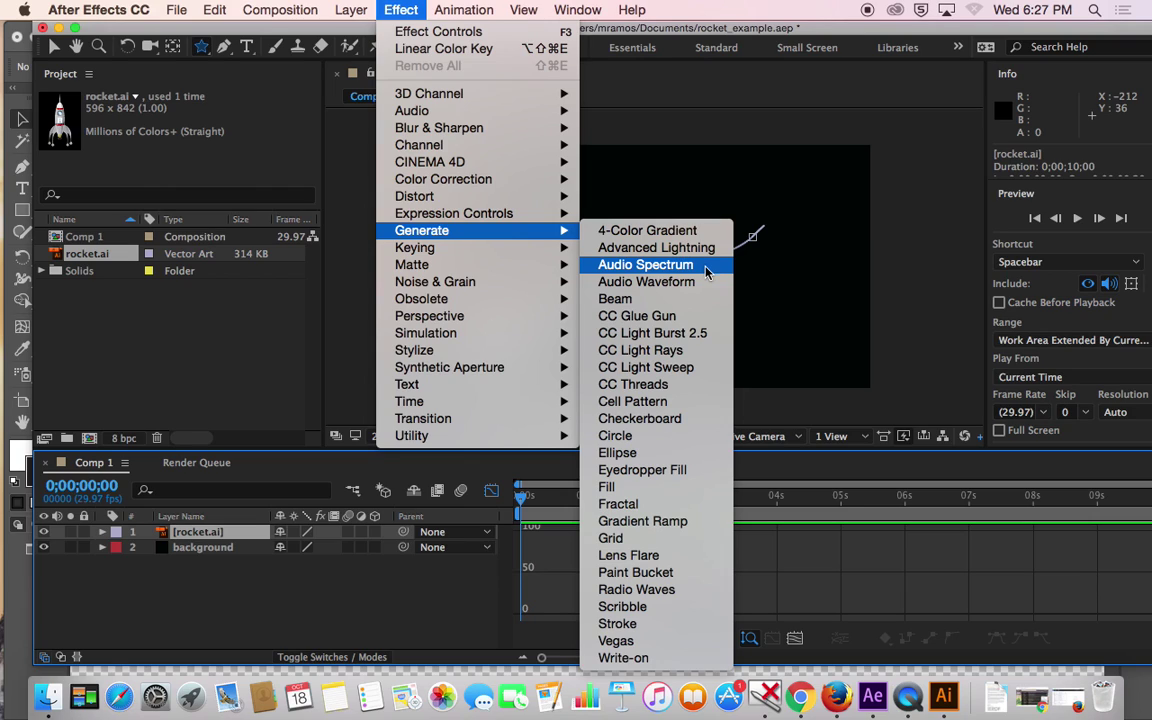
{"action": "mouse_move", "coordinate": [513, 333]}
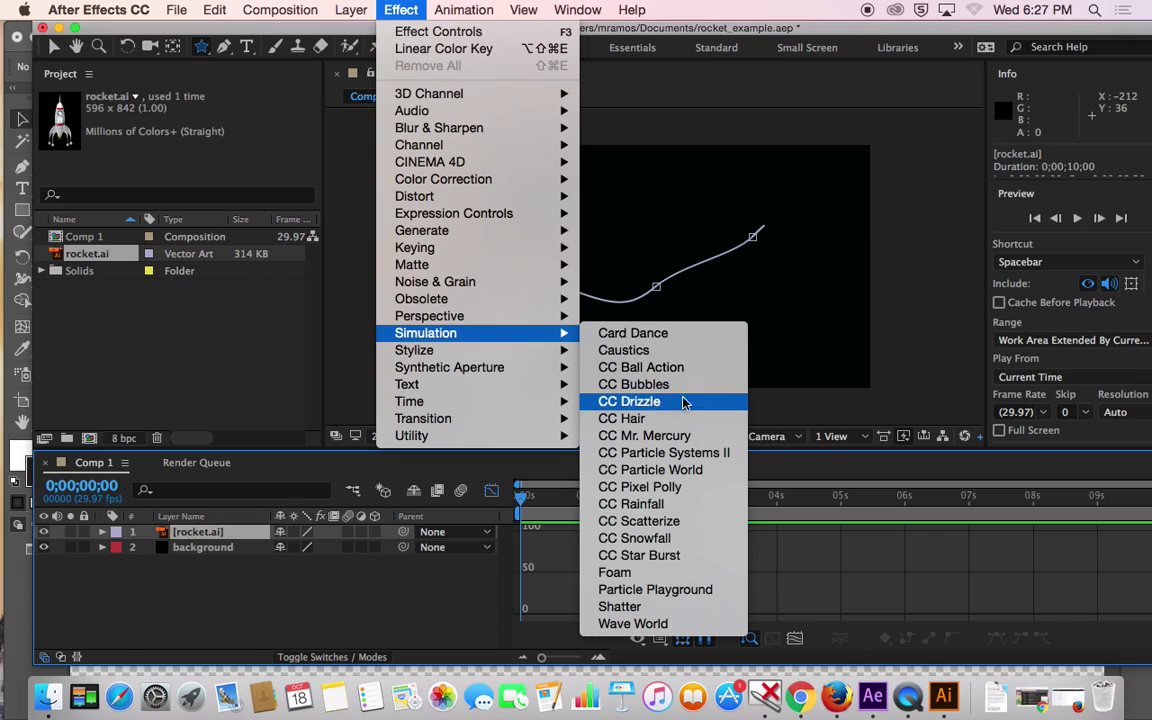
{"action": "left_click", "coordinate": [692, 592]}
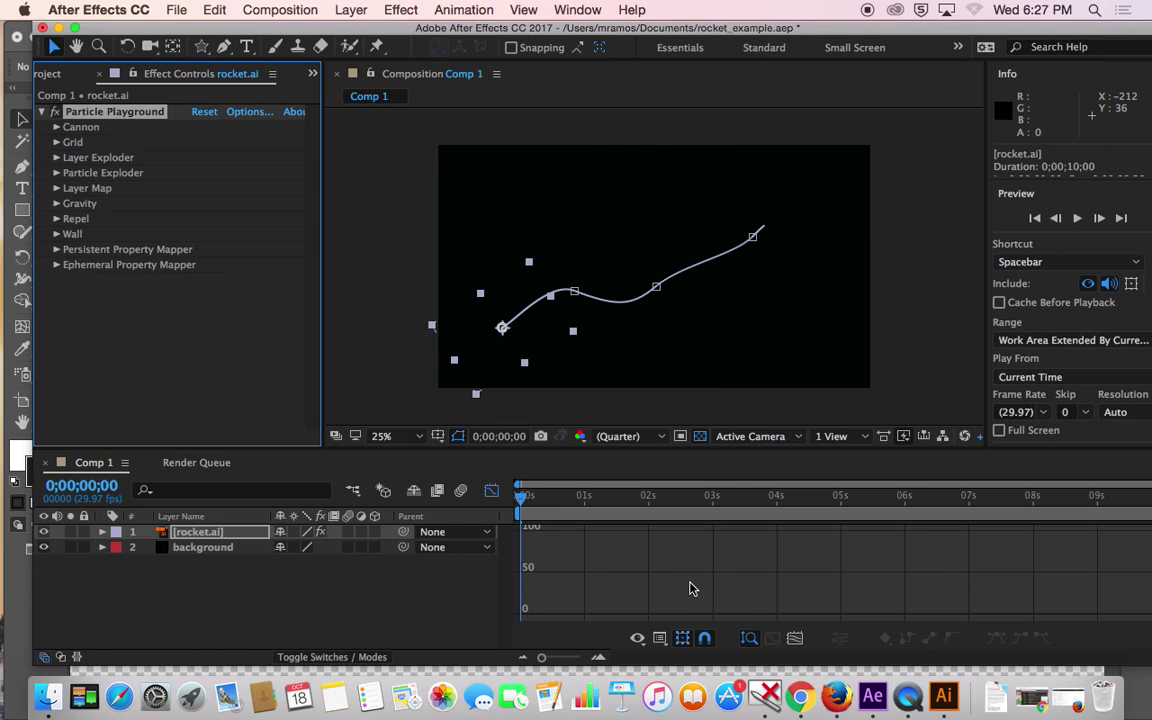
{"action": "key", "text": "super+z"}
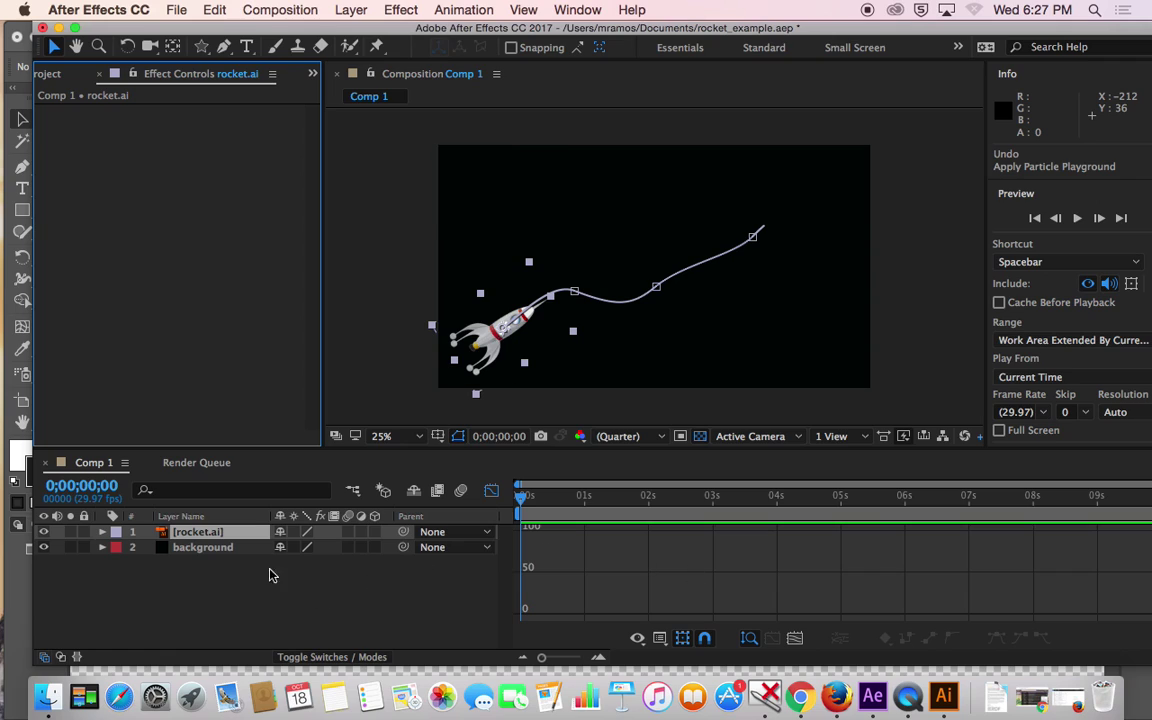
- Add a new shape layer and place it between the rocket.ai and background layers
{"action": "left_click", "coordinate": [345, 9]}
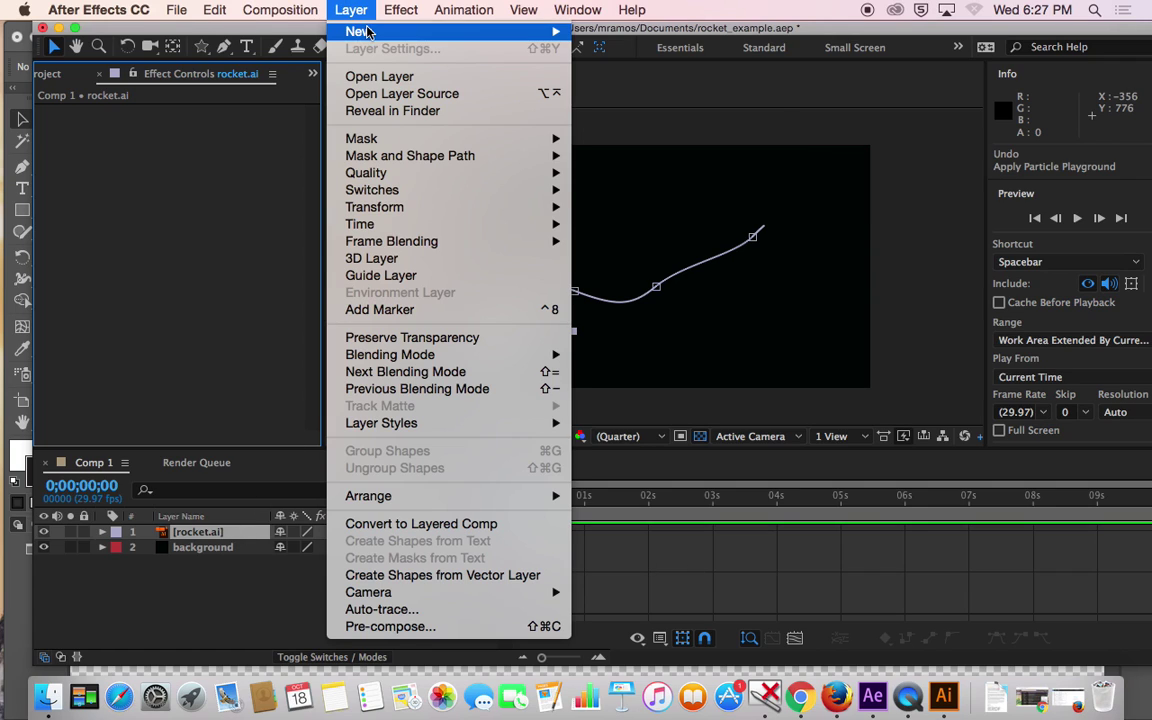
{"action": "mouse_move", "coordinate": [358, 31]}
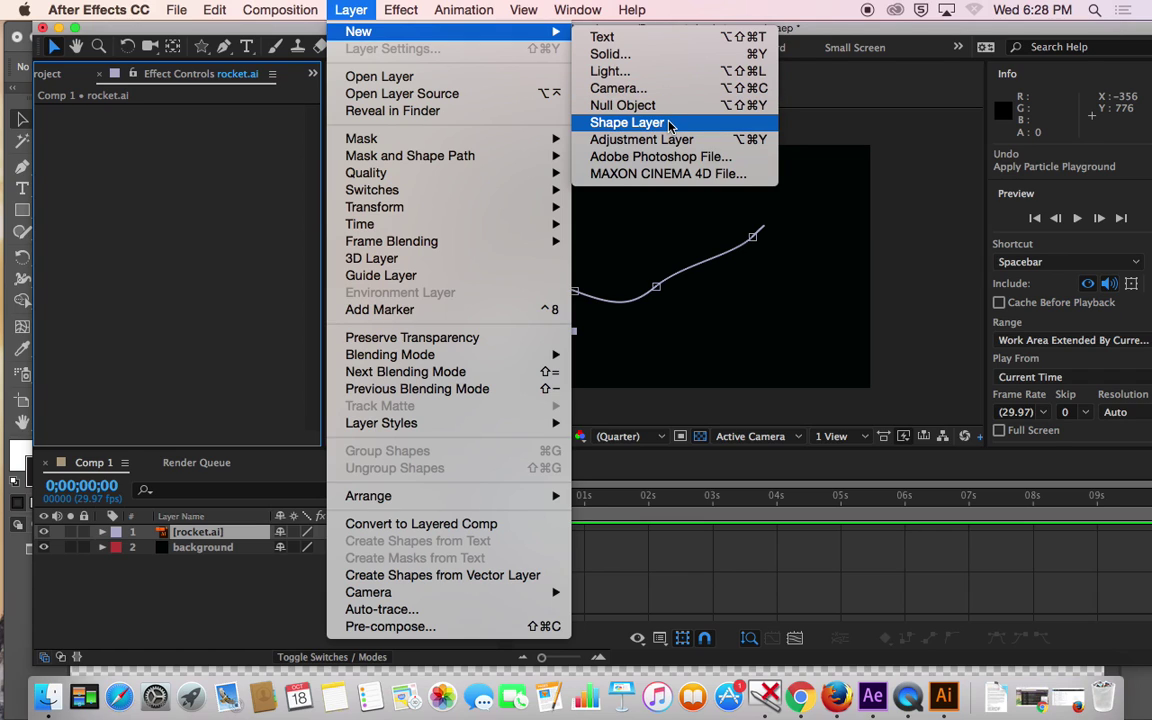
{"action": "left_click", "coordinate": [630, 122]}
{"action": "mouse_move", "coordinate": [229, 537]}
{"action": "left_mouse_down"}
{"action": "mouse_move", "coordinate": [239, 566]}
{"action": "mouse_move", "coordinate": [237, 556]}
{"action": "left_mouse_up"}
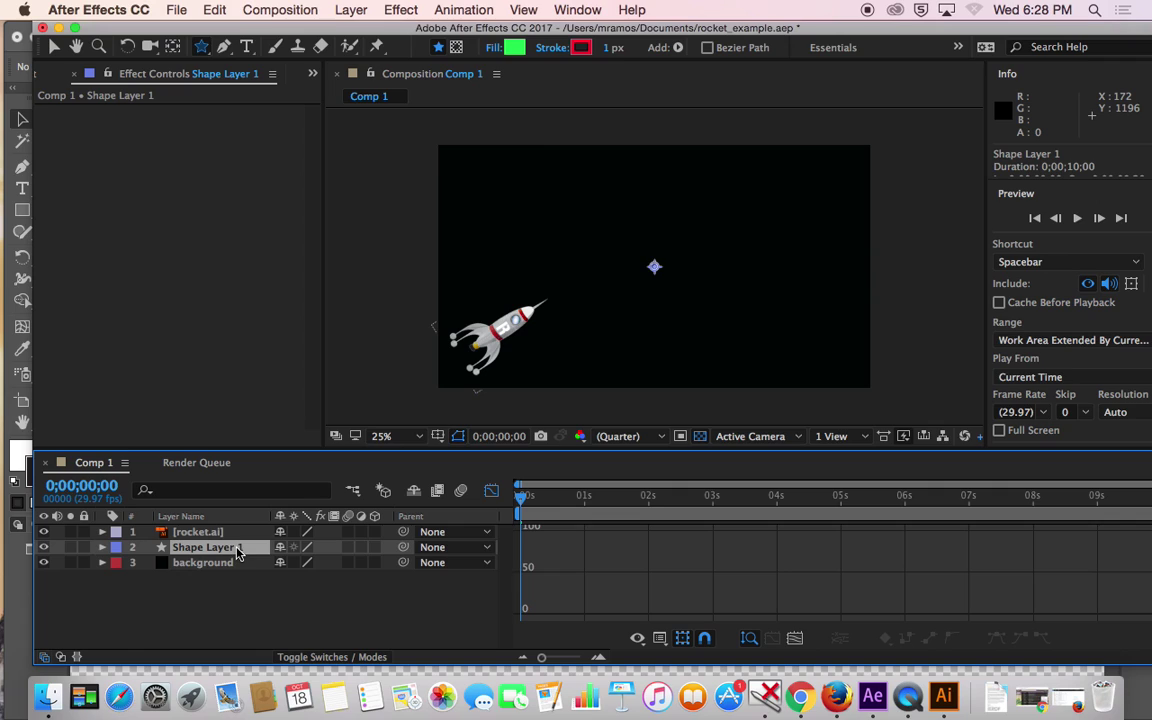
- Apply the Particle Playground simulation effect to Shape Layer 1
{"action": "left_click", "coordinate": [397, 10]}
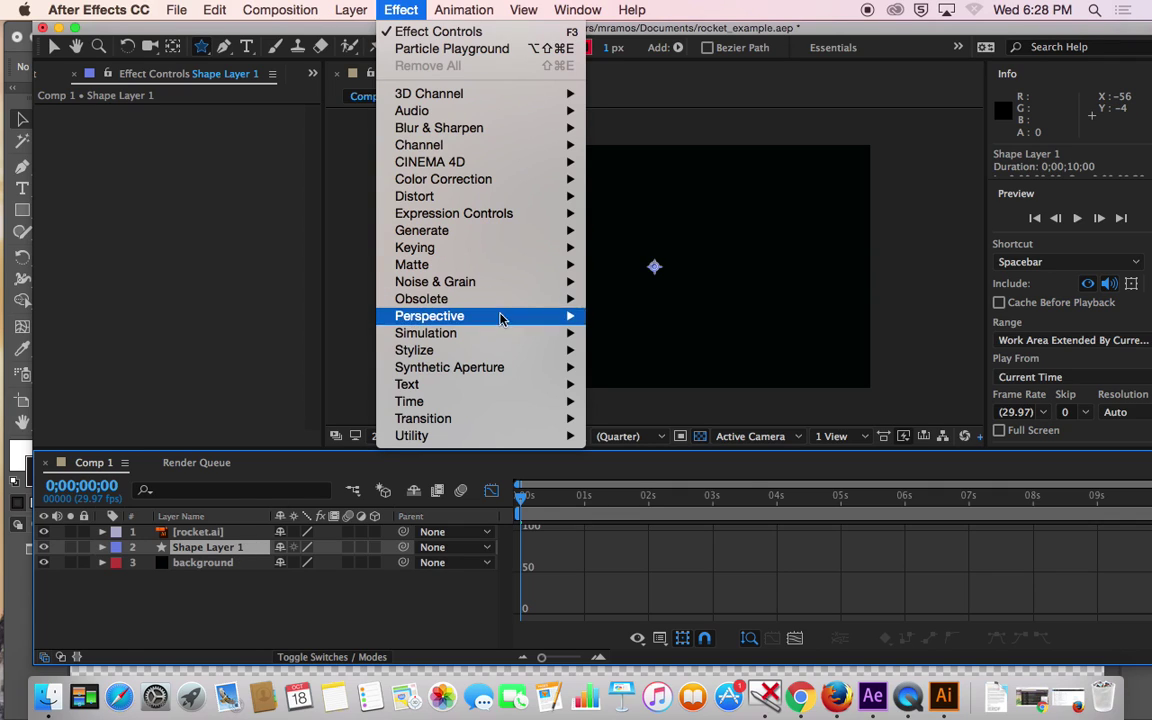
{"action": "mouse_move", "coordinate": [508, 342]}
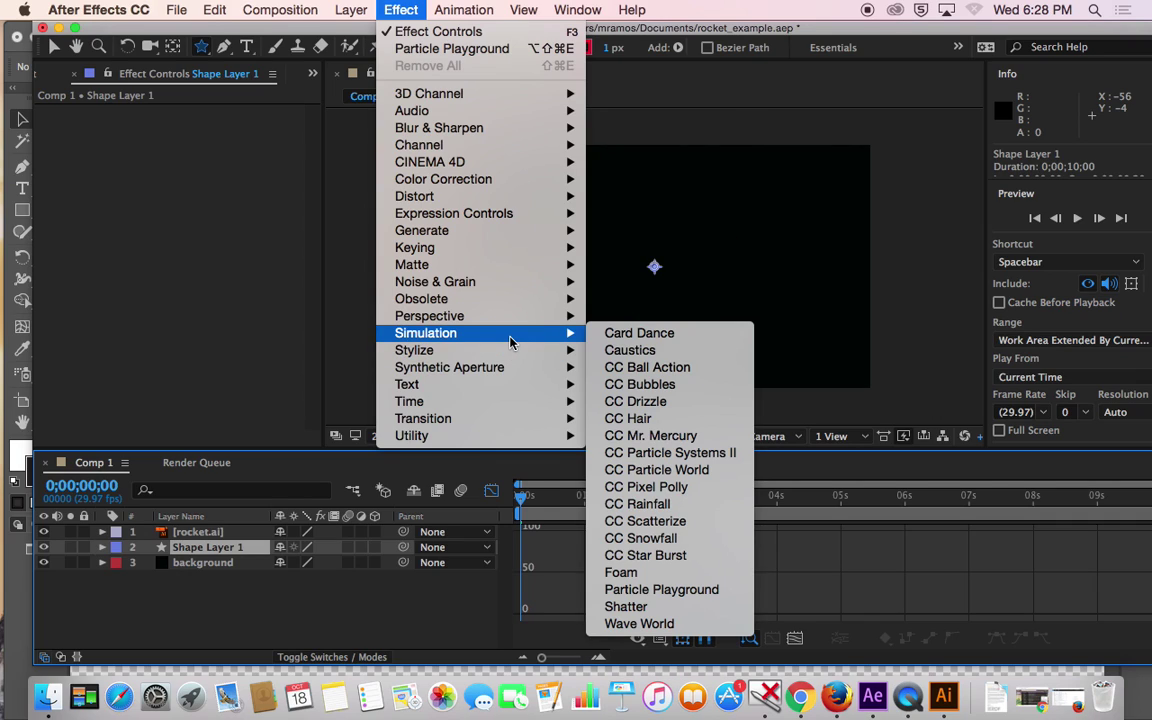
{"action": "left_click", "coordinate": [692, 589]}
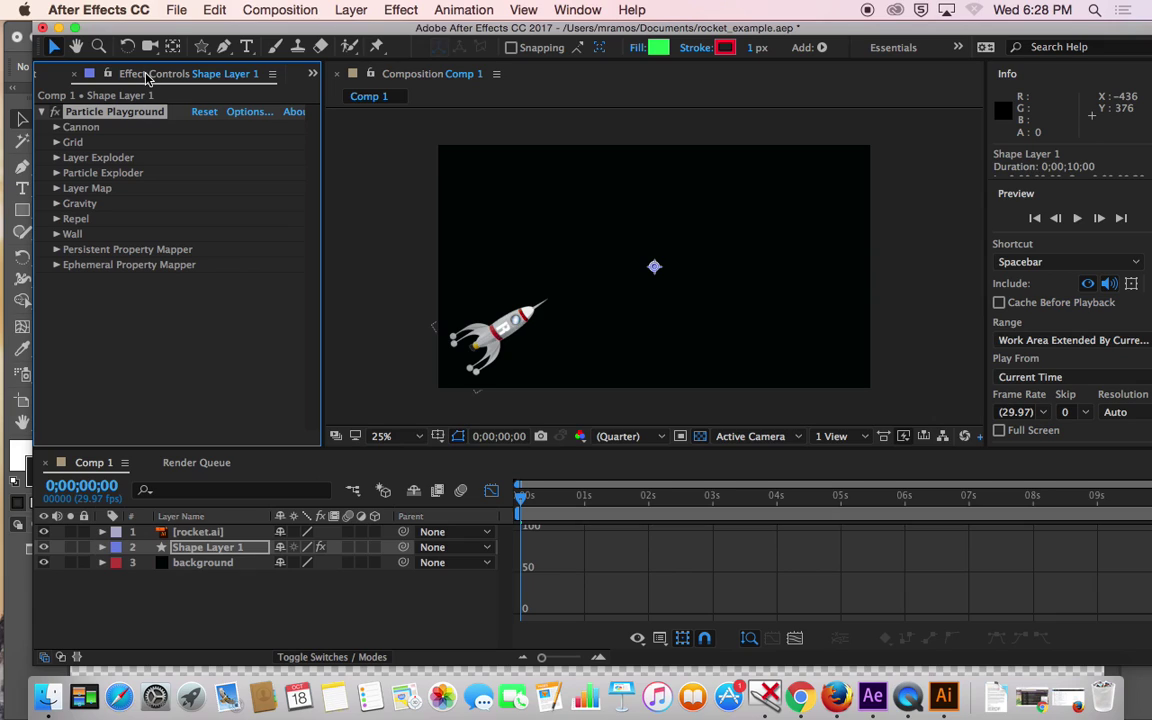
{"action": "left_click", "coordinate": [214, 76]}
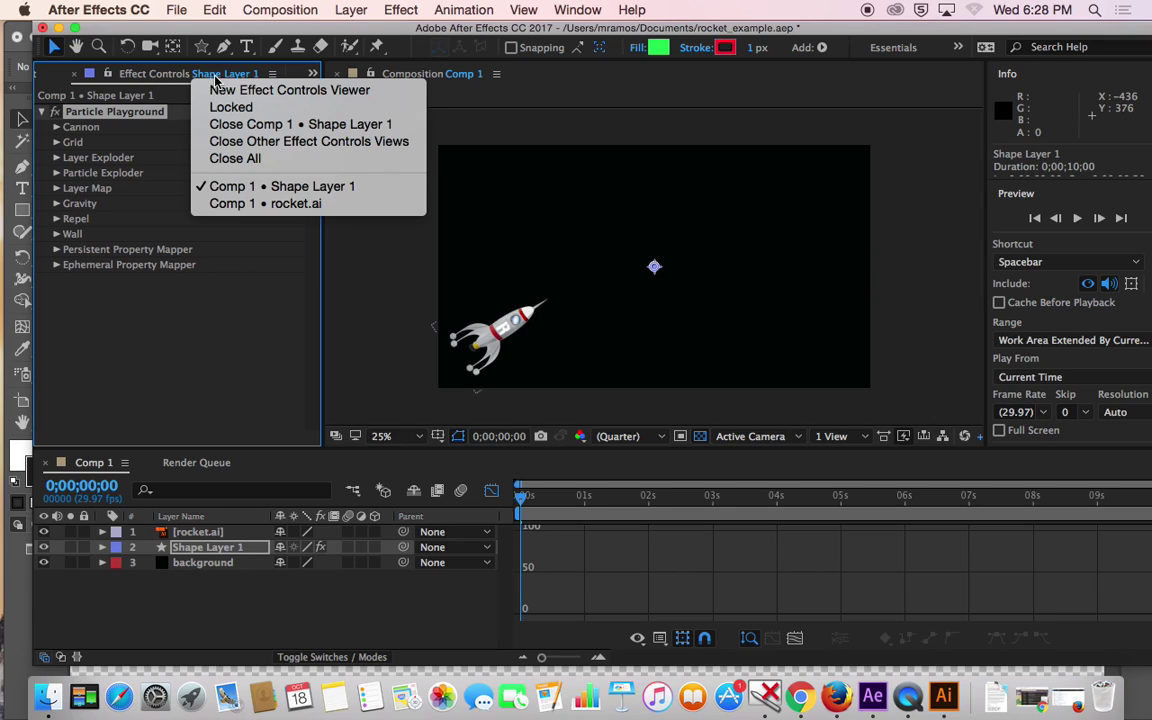
{"action": "left_click", "coordinate": [140, 75]}
{"action": "left_click", "coordinate": [43, 78]}
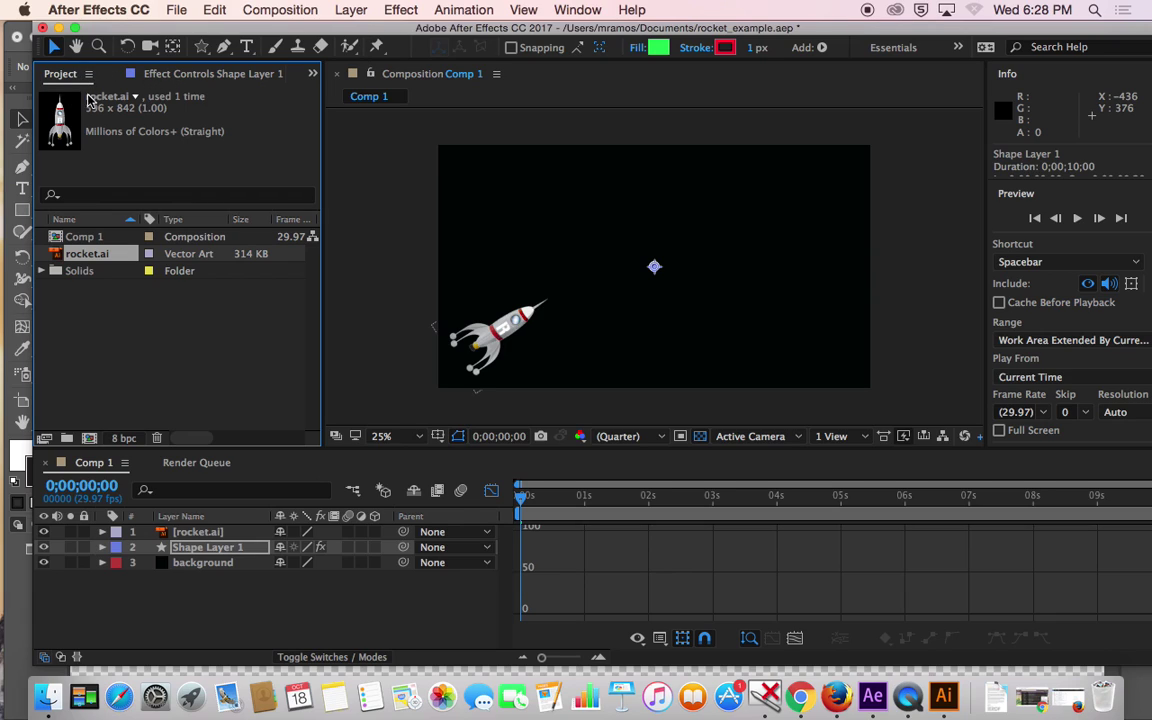
{"action": "left_click", "coordinate": [190, 74]}
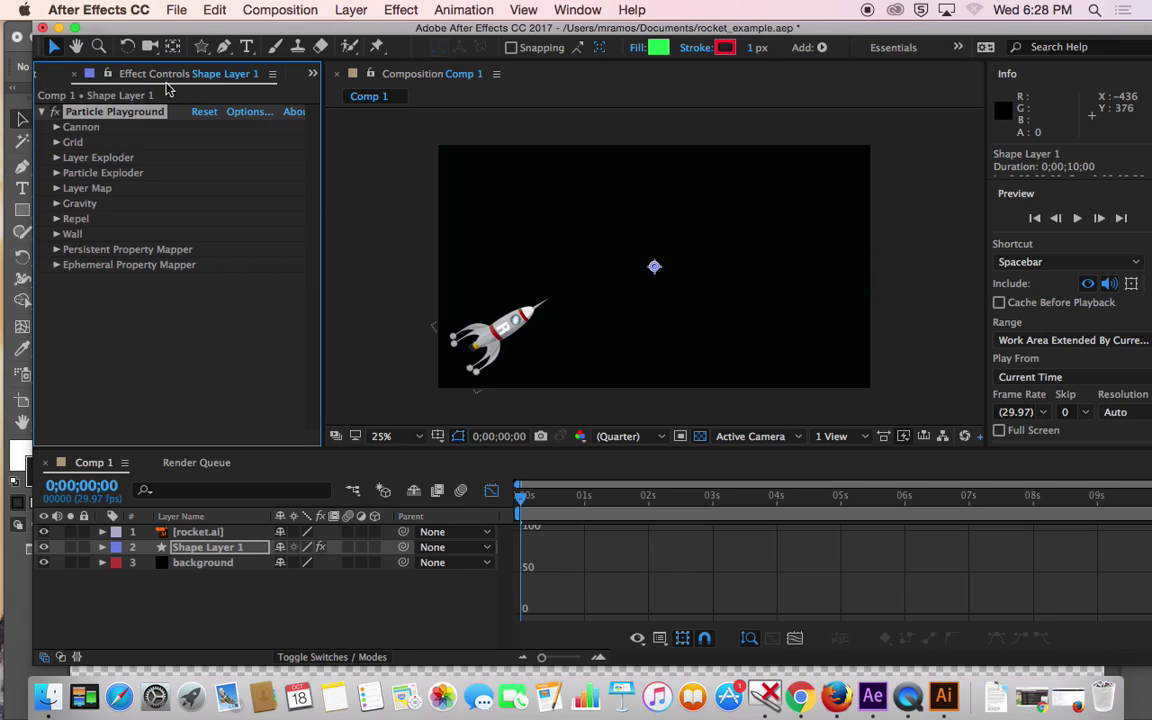
{"action": "left_click", "coordinate": [43, 76]}
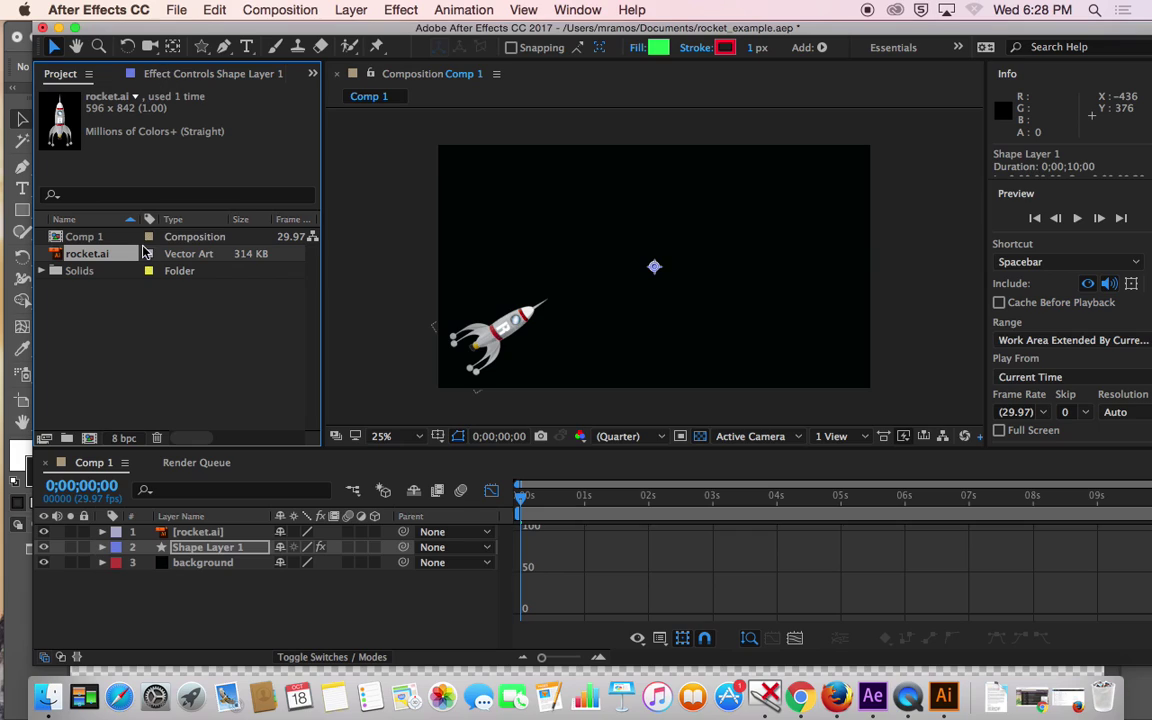
{"action": "left_click", "coordinate": [192, 74]}
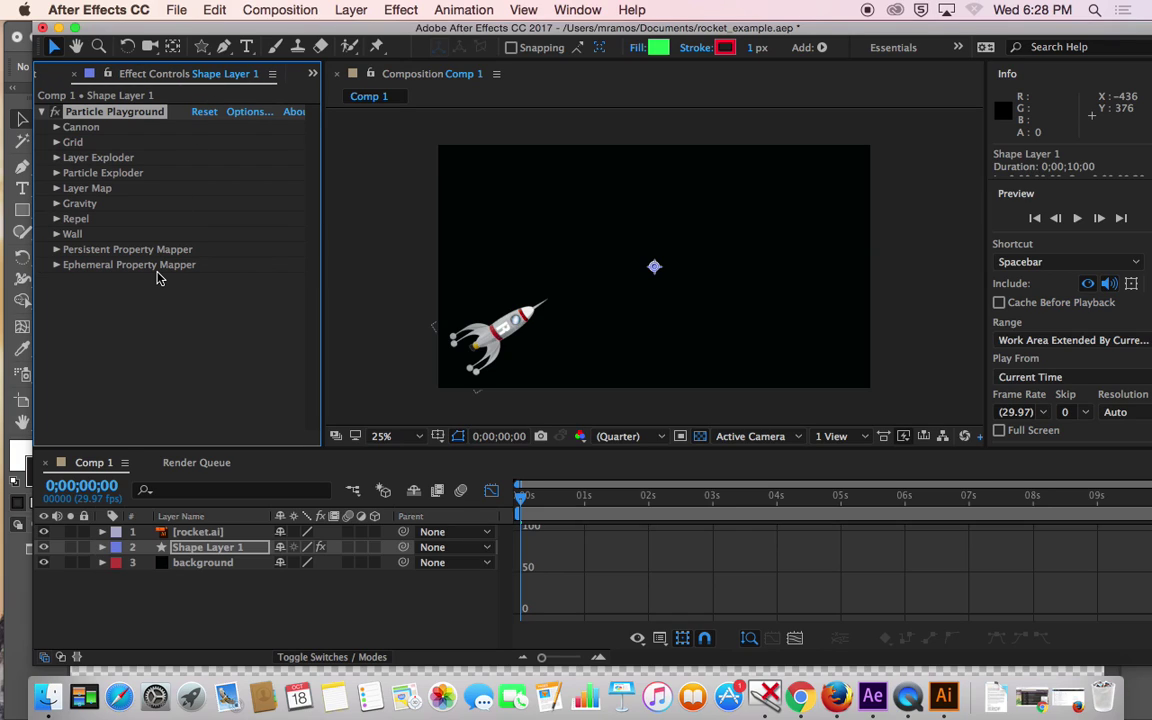
- Close the Graph Editor, expand the Cannon settings and scrub the timeline to 0;00;02;12 to examine the emitted particles
{"action": "left_click", "coordinate": [491, 491]}
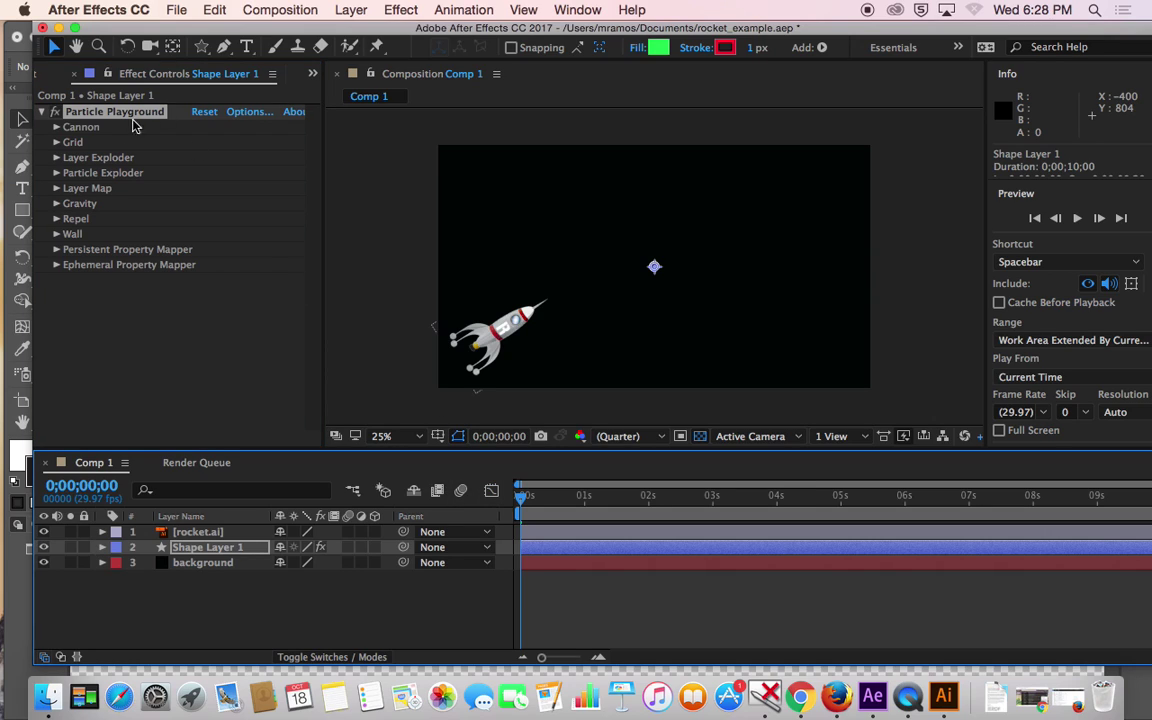
{"action": "left_click", "coordinate": [57, 127]}
{"action": "left_click", "coordinate": [521, 505]}
{"action": "left_click_drag", "start_coordinate": [521, 505], "coordinate": [711, 530]}
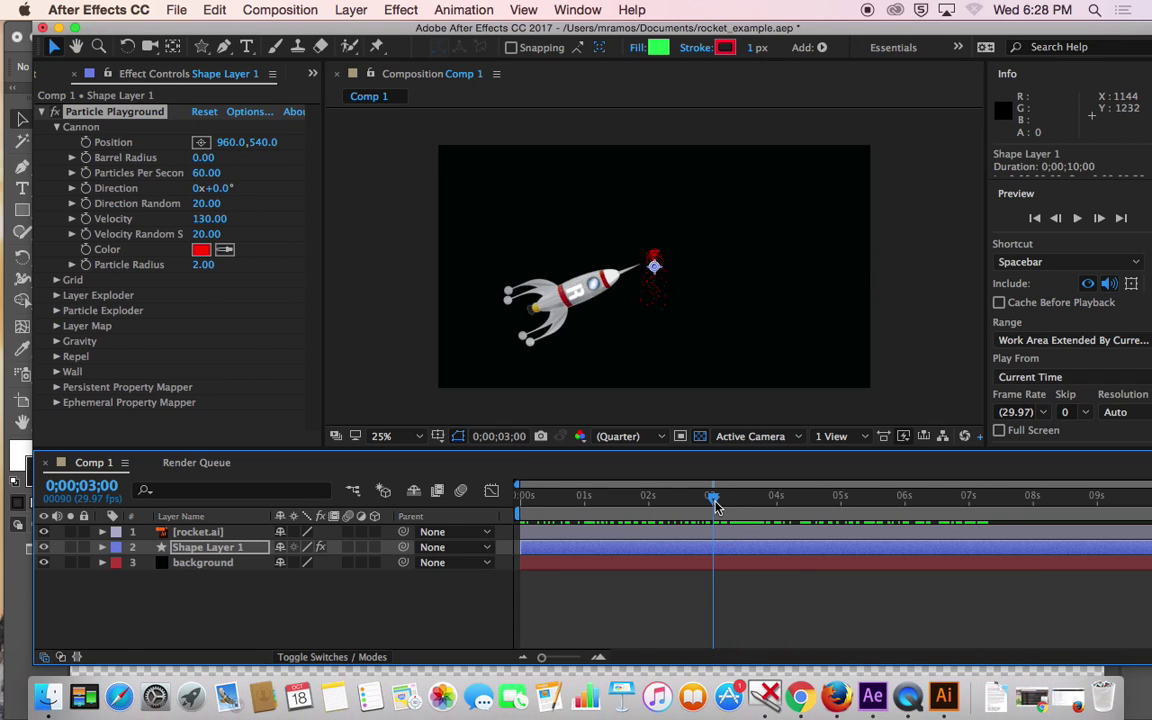
{"action": "left_click_drag", "start_coordinate": [645, 496], "coordinate": [676, 491]}
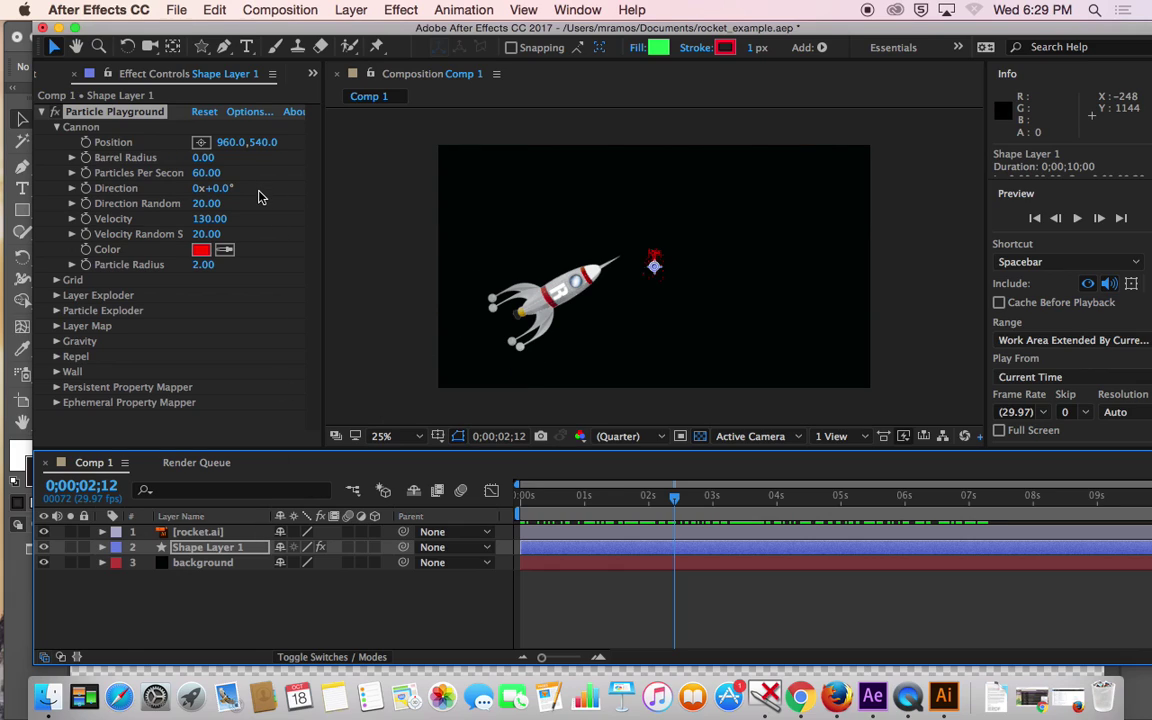
- Rename Shape Layer 1 as rocket_contrail
{"action": "right_click", "coordinate": [229, 550]}
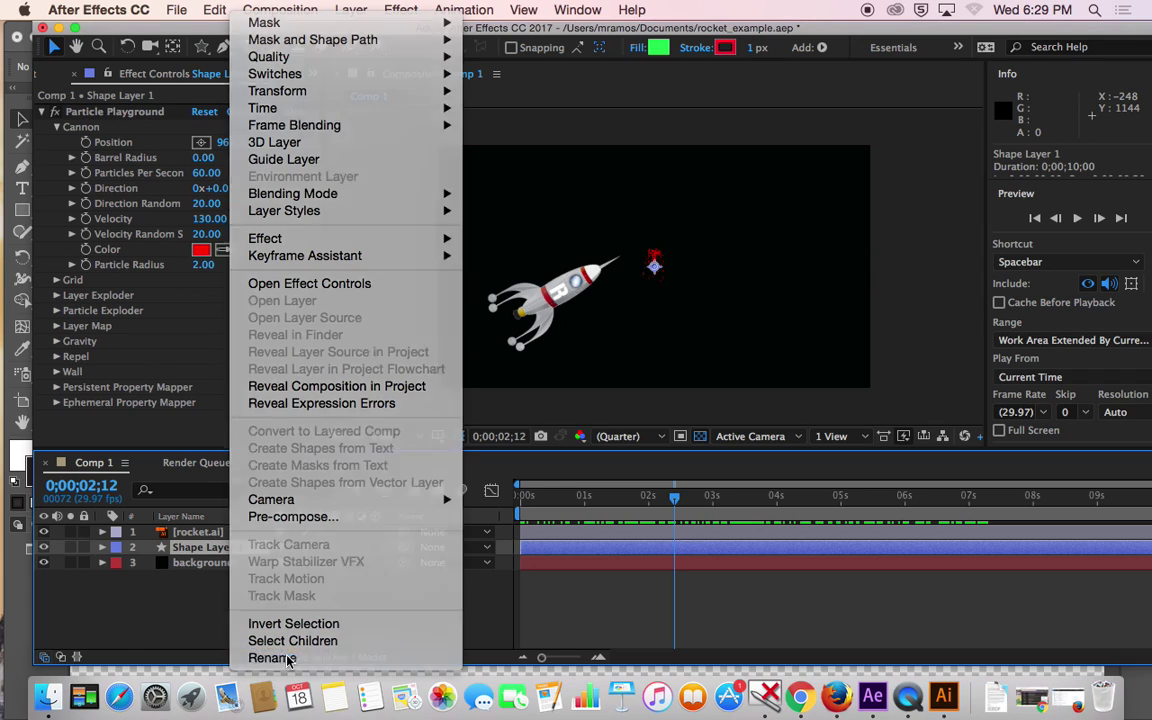
{"action": "left_click", "coordinate": [288, 658]}
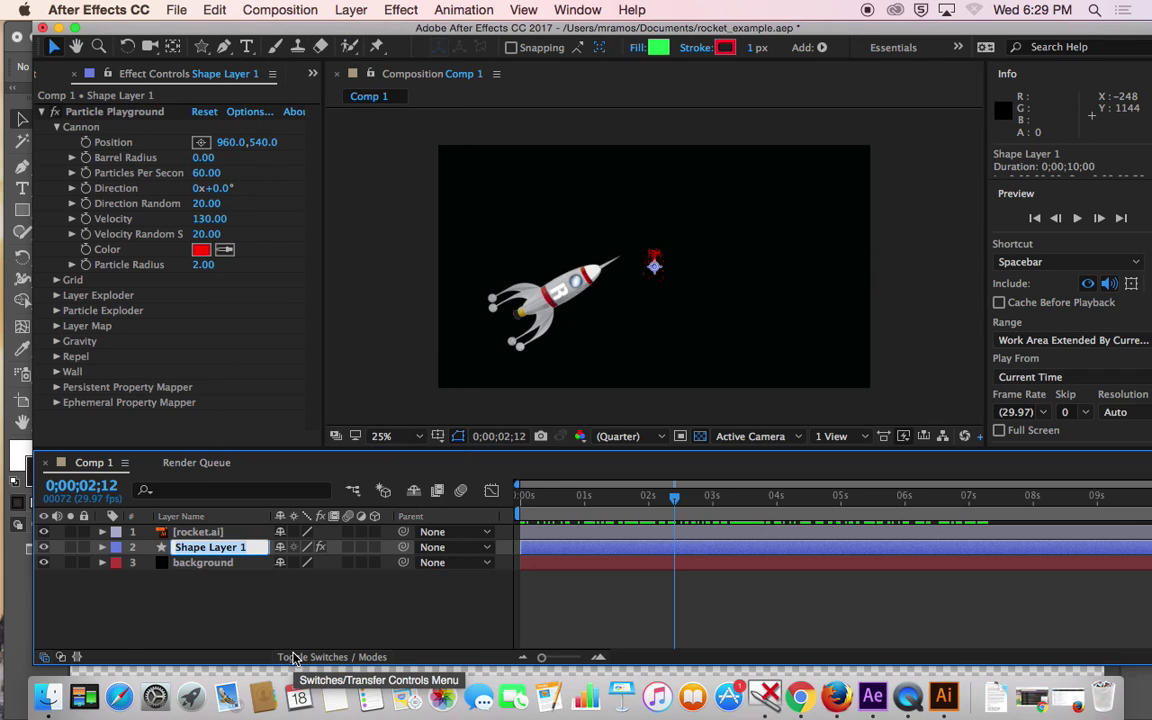
{"action": "type", "text": "rocket_contrail"}
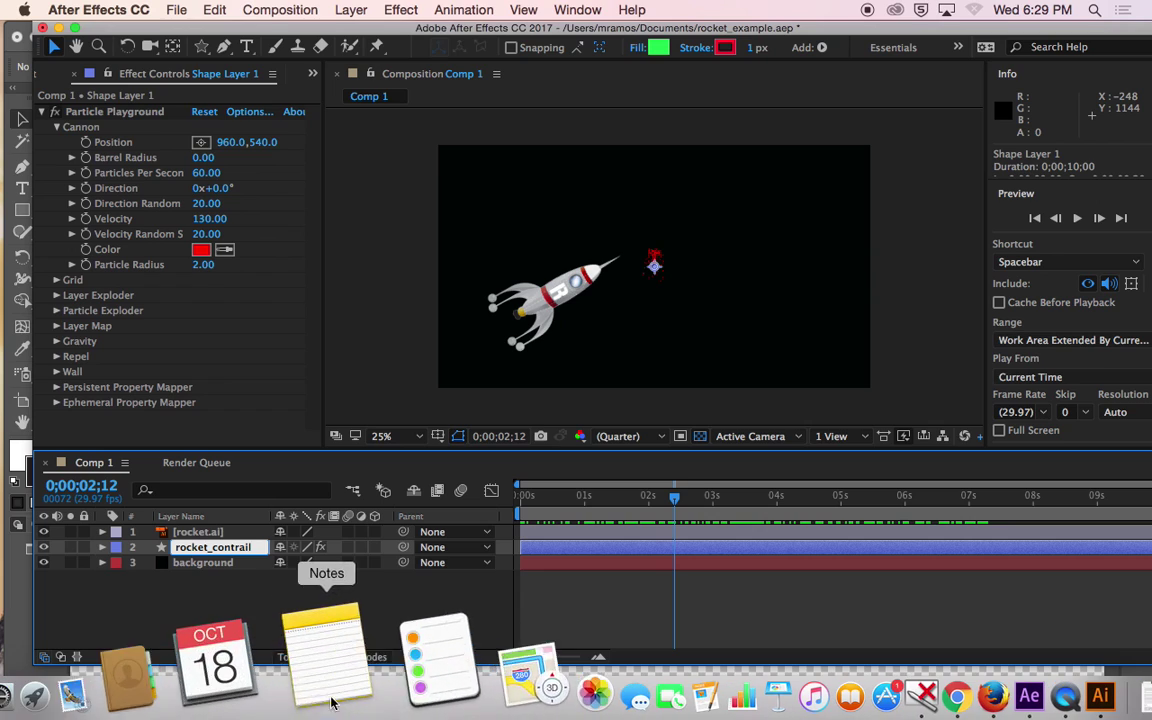
{"action": "left_click", "coordinate": [620, 578]}
- At 0;00;02;04, set the rocket_contrail layer's Cannon Position to 317, 773 so the particles start at the rocket's tail
{"action": "mouse_move", "coordinate": [678, 503]}
{"action": "left_mouse_down"}
{"action": "mouse_move", "coordinate": [585, 501]}
{"action": "mouse_move", "coordinate": [658, 500]}
{"action": "left_mouse_up"}
{"action": "left_click", "coordinate": [102, 547]}
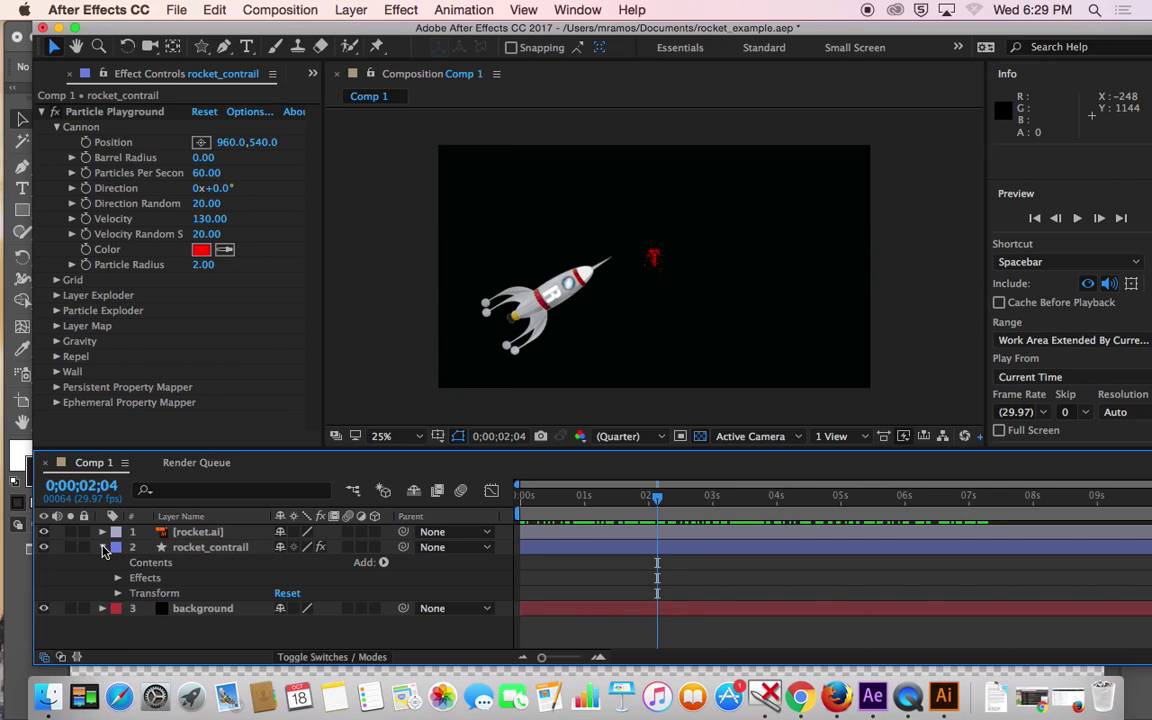
{"action": "left_click", "coordinate": [102, 547]}
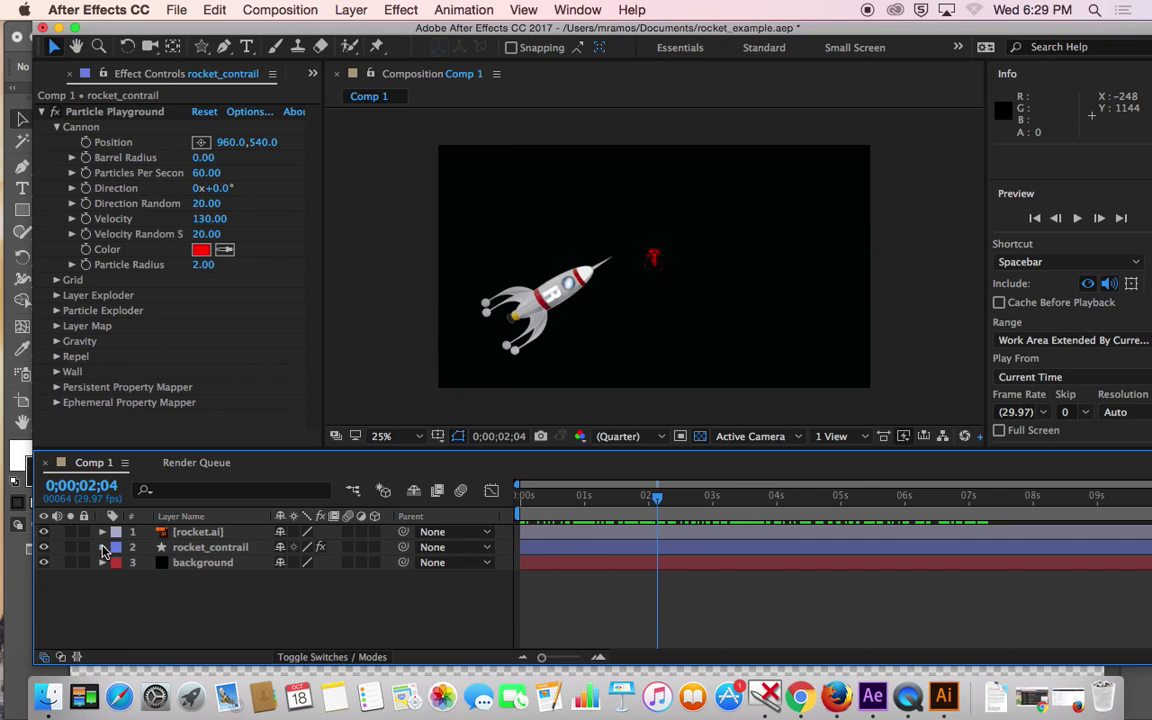
{"action": "left_click", "coordinate": [225, 142]}
{"action": "left_click_drag", "start_coordinate": [225, 142], "coordinate": [16, 165]}
{"action": "left_click_drag", "start_coordinate": [185, 150], "coordinate": [48, 139]}
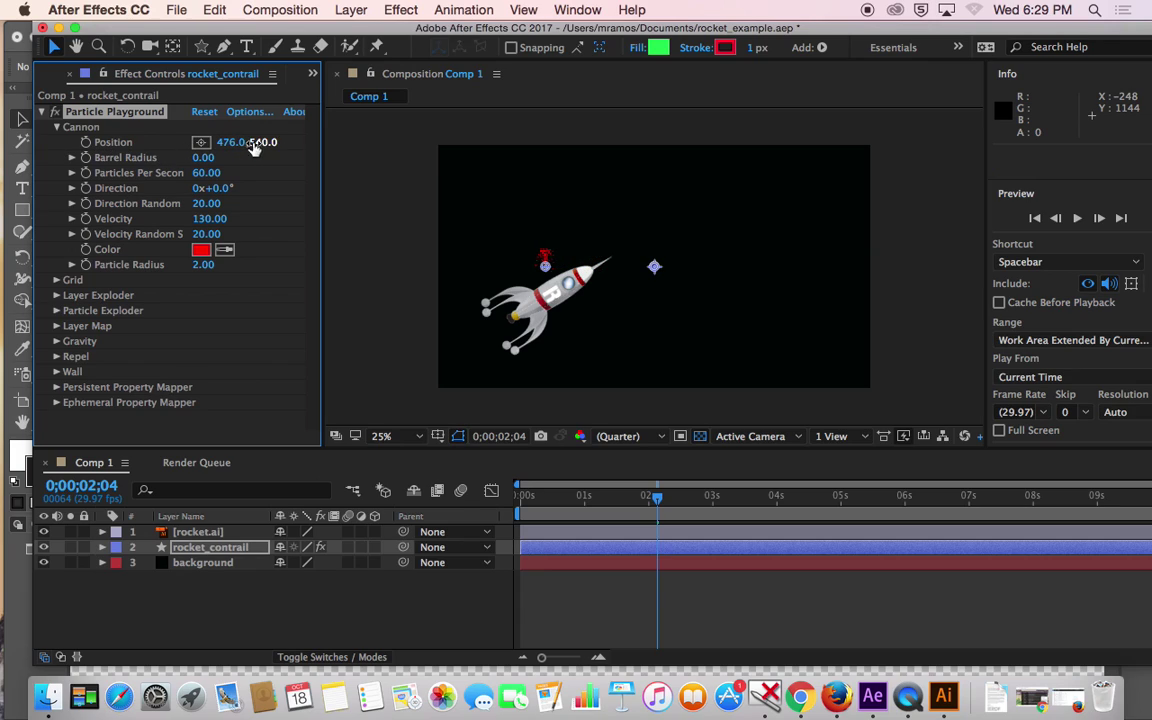
{"action": "left_click_drag", "start_coordinate": [255, 145], "coordinate": [99, 155]}
{"action": "left_click_drag", "start_coordinate": [213, 145], "coordinate": [442, 167]}
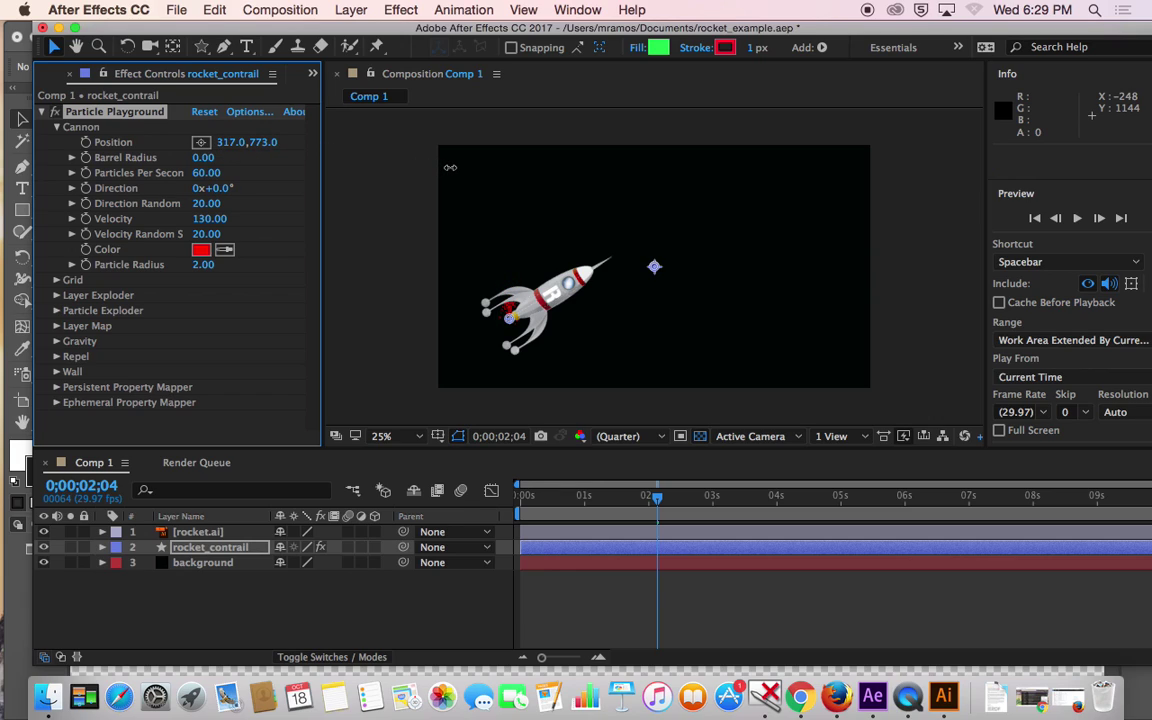
- Return to 0;00;00;00 and set the Cannon Position to 519, 773, trying an X value of 160 along the way
{"action": "left_click_drag", "start_coordinate": [657, 505], "coordinate": [504, 484]}
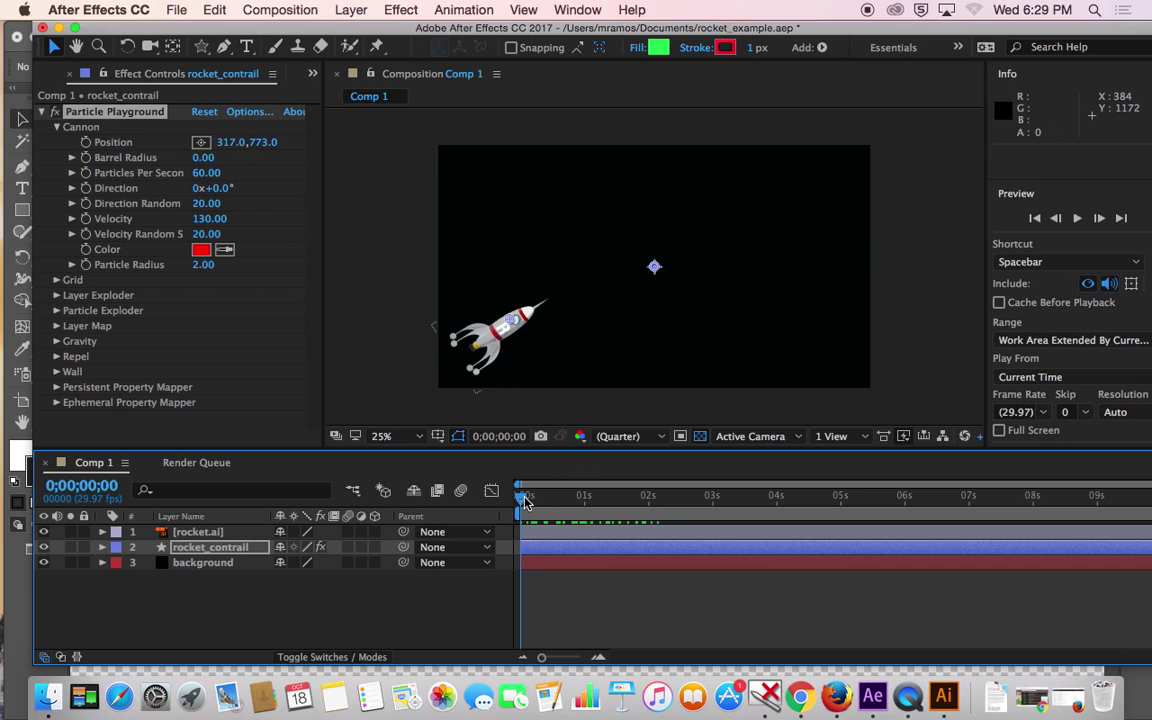
{"action": "left_click_drag", "start_coordinate": [230, 143], "coordinate": [125, 148]}
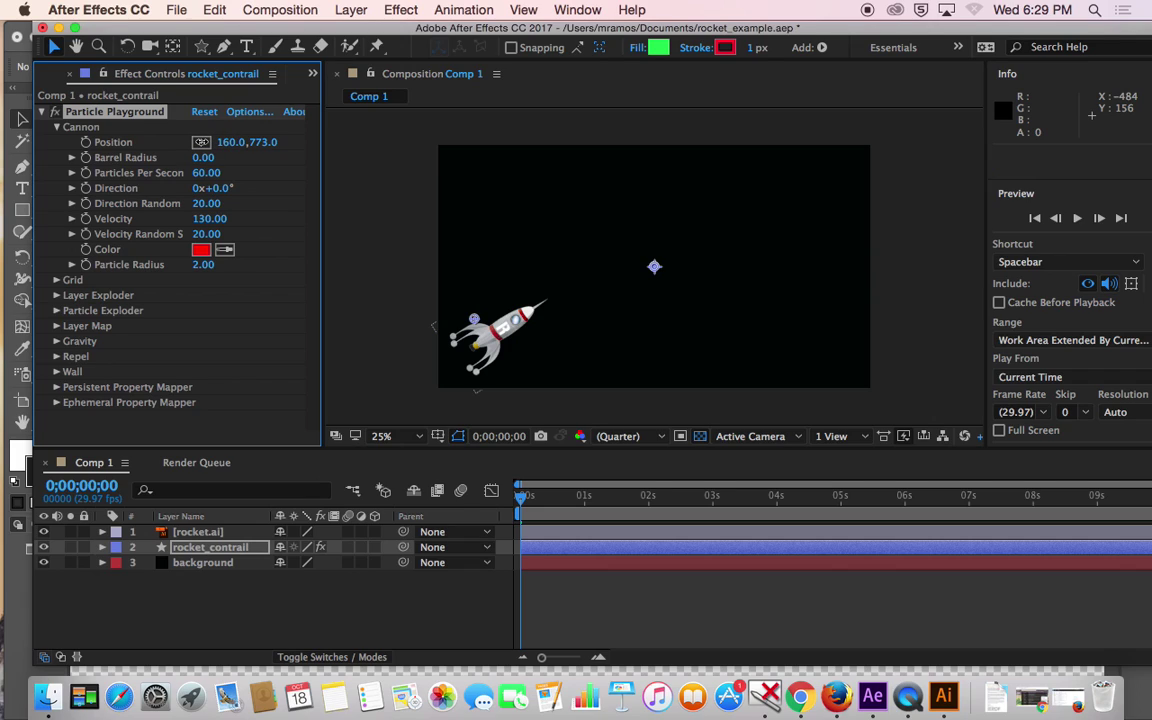
{"action": "mouse_move", "coordinate": [220, 142]}
{"action": "left_mouse_down"}
{"action": "mouse_move", "coordinate": [380, 148]}
{"action": "mouse_move", "coordinate": [419, 252]}
{"action": "left_mouse_up"}
- At 0;00;05;15, set the Cannon's Barrel Radius to 43.81, then scrub back to 0;00;04;02 to check the spread
{"action": "left_click_drag", "start_coordinate": [522, 503], "coordinate": [873, 505]}
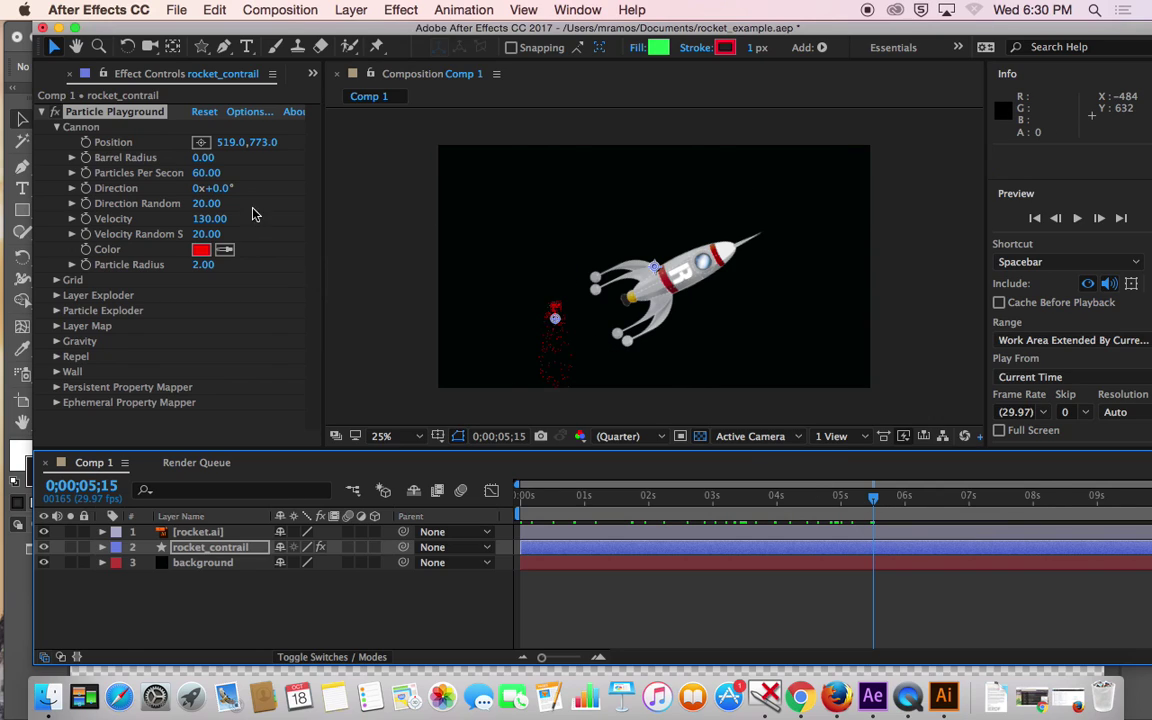
{"action": "left_click", "coordinate": [72, 158]}
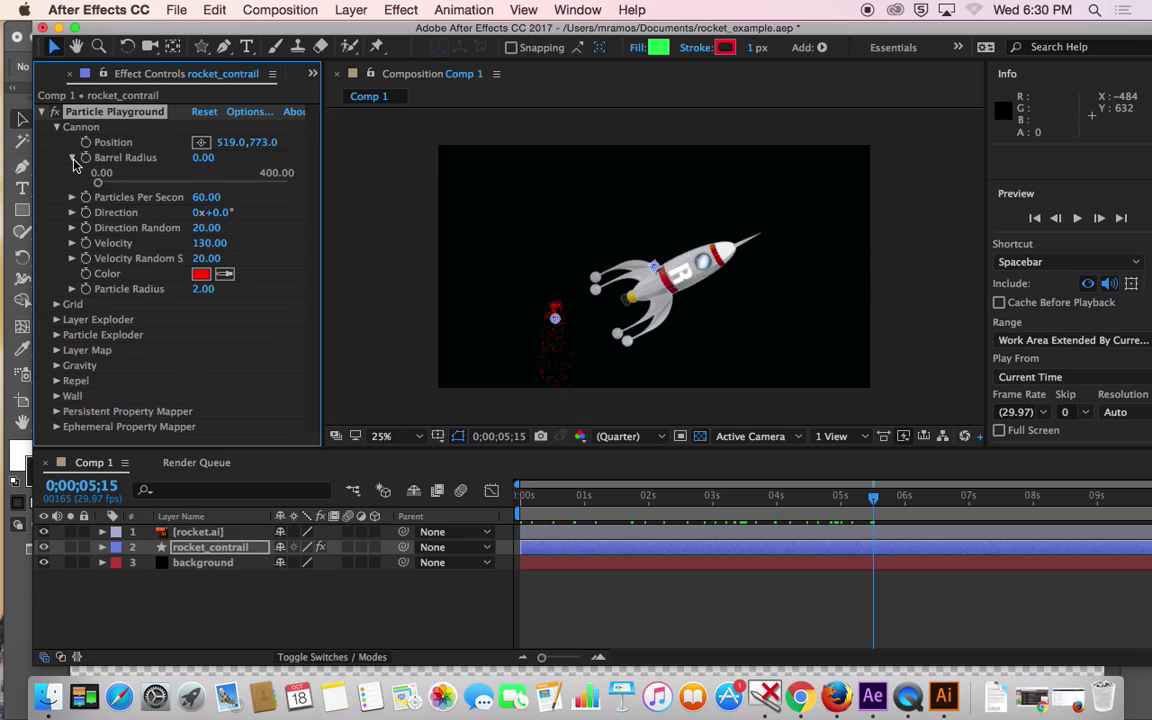
{"action": "left_click_drag", "start_coordinate": [101, 182], "coordinate": [118, 188]}
{"action": "left_click_drag", "start_coordinate": [826, 495], "coordinate": [782, 486]}
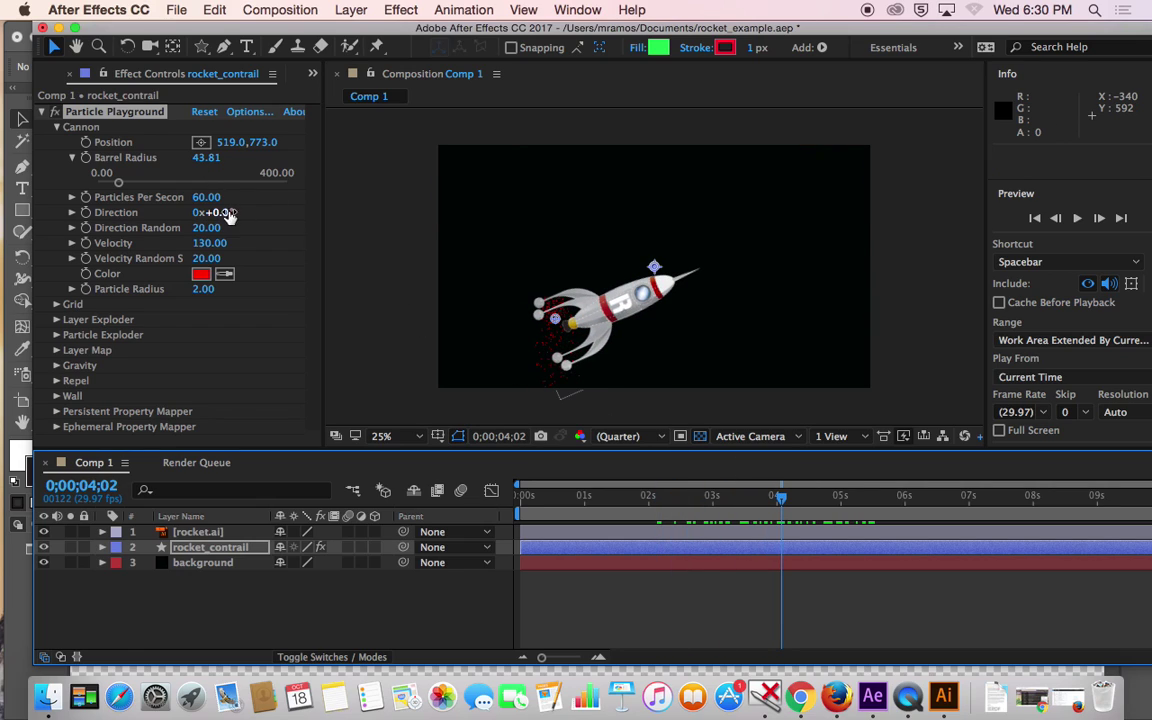
- At 0;00;04;17, set the Cannon's Particles Per Second to 96
{"action": "left_click", "coordinate": [775, 497]}
{"action": "left_click_drag", "start_coordinate": [783, 505], "coordinate": [812, 497]}
{"action": "left_click_drag", "start_coordinate": [206, 200], "coordinate": [216, 197]}
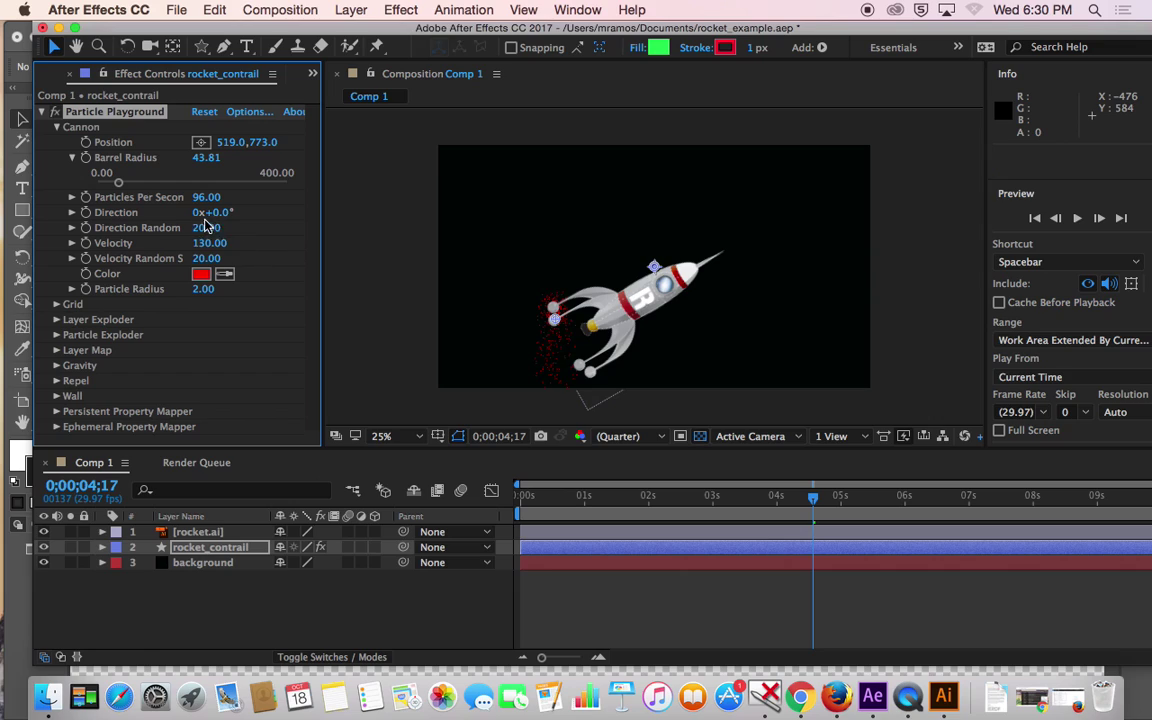
- Set the Cannon's Direction to -75°, Direction Random Spread to 26, Velocity to 310 and Velocity Random Spread to 32, checking the stream at 0;00;03;11
{"action": "left_click_drag", "start_coordinate": [210, 212], "coordinate": [145, 192]}
{"action": "left_click_drag", "start_coordinate": [212, 228], "coordinate": [308, 248]}
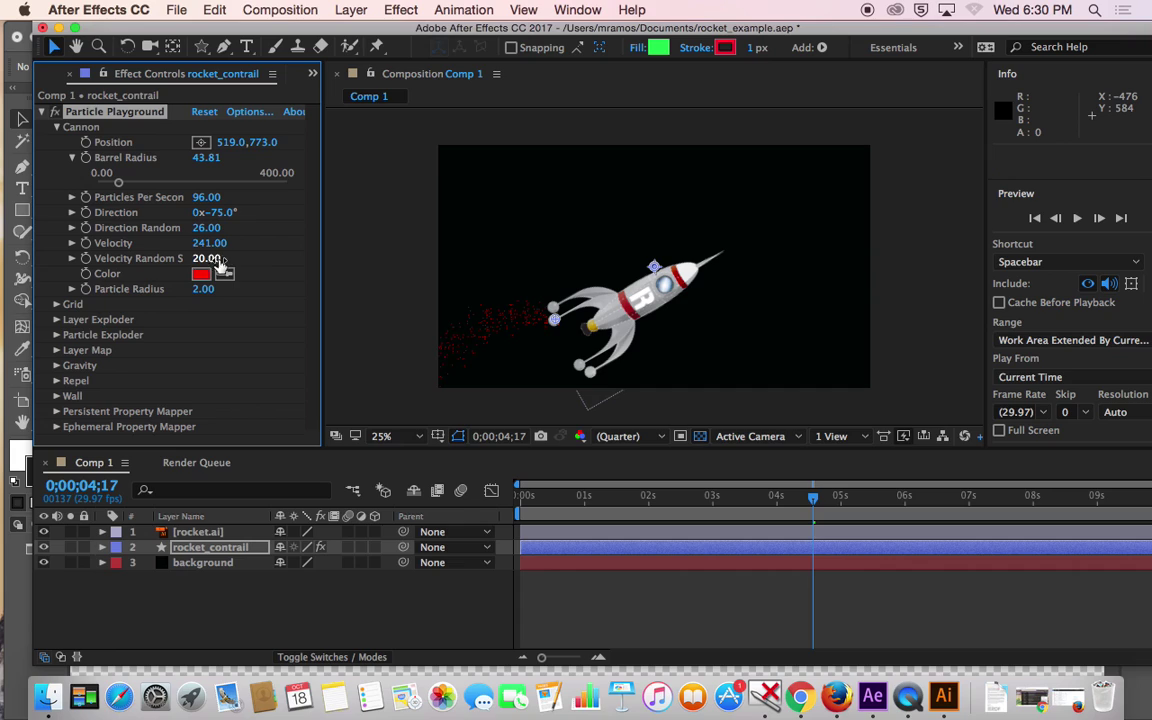
{"action": "left_click_drag", "start_coordinate": [207, 258], "coordinate": [283, 259]}
{"action": "left_click_drag", "start_coordinate": [815, 503], "coordinate": [740, 492]}
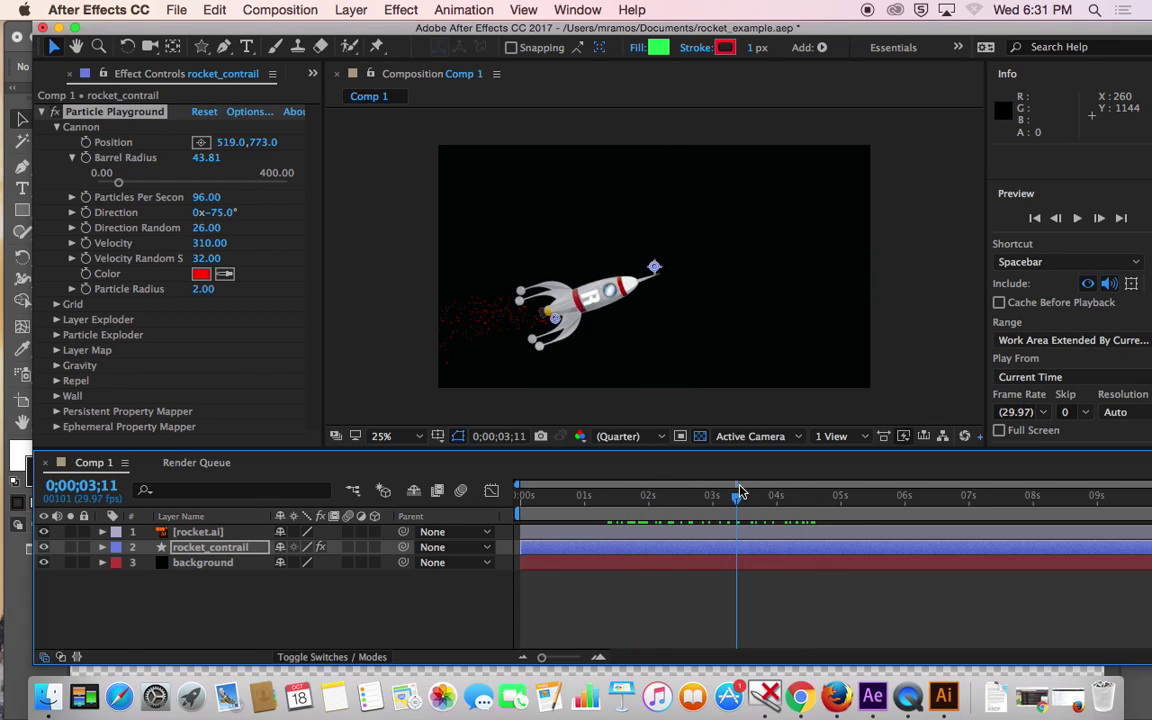
- Change the Cannon's particle color to orange F6540F
{"action": "left_click", "coordinate": [201, 274]}
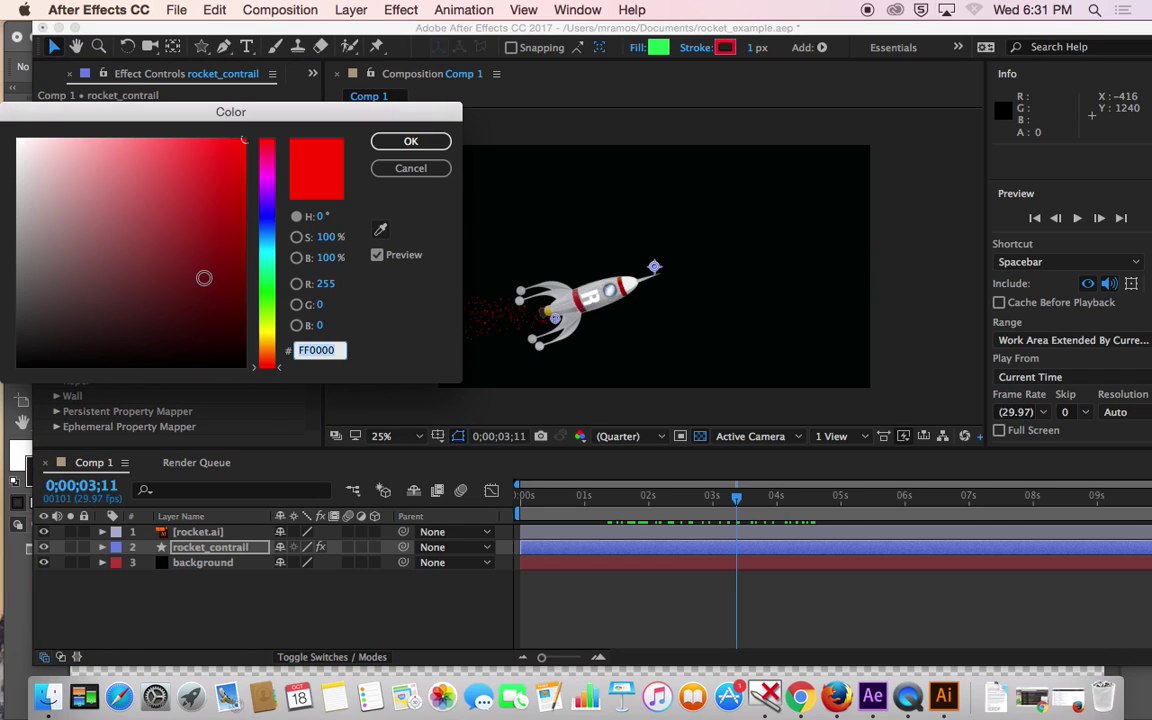
{"action": "left_click", "coordinate": [139, 147]}
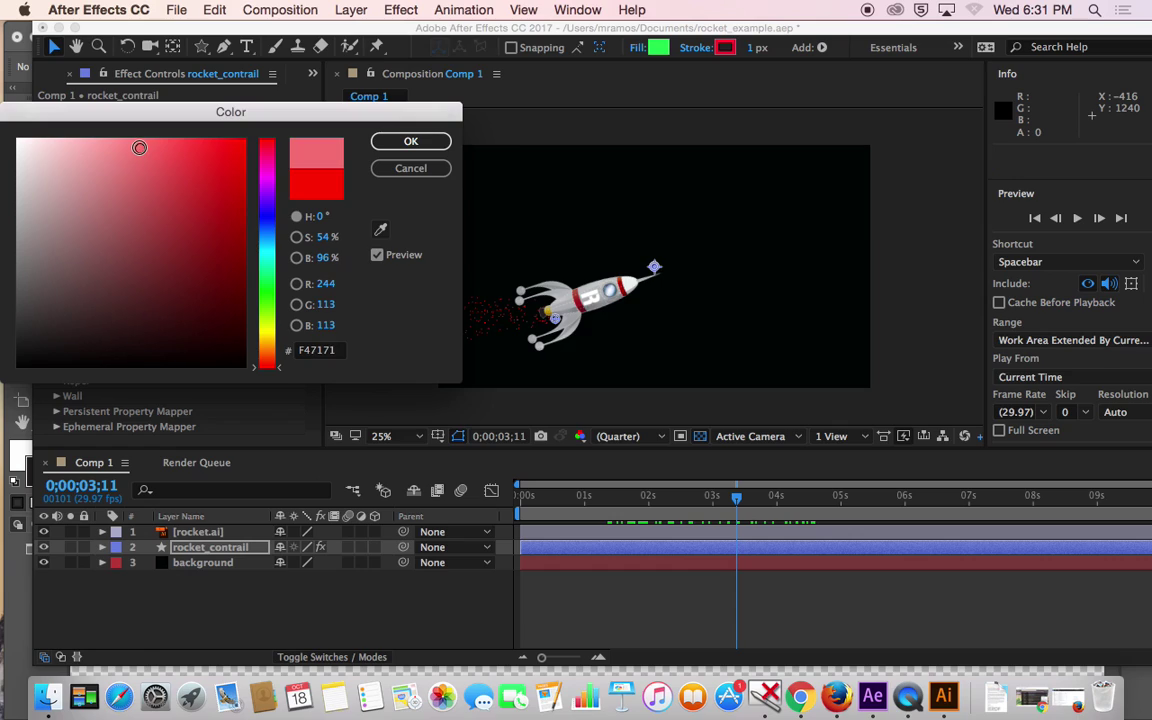
{"action": "left_click", "coordinate": [266, 346]}
{"action": "left_click_drag", "start_coordinate": [276, 356], "coordinate": [272, 362]}
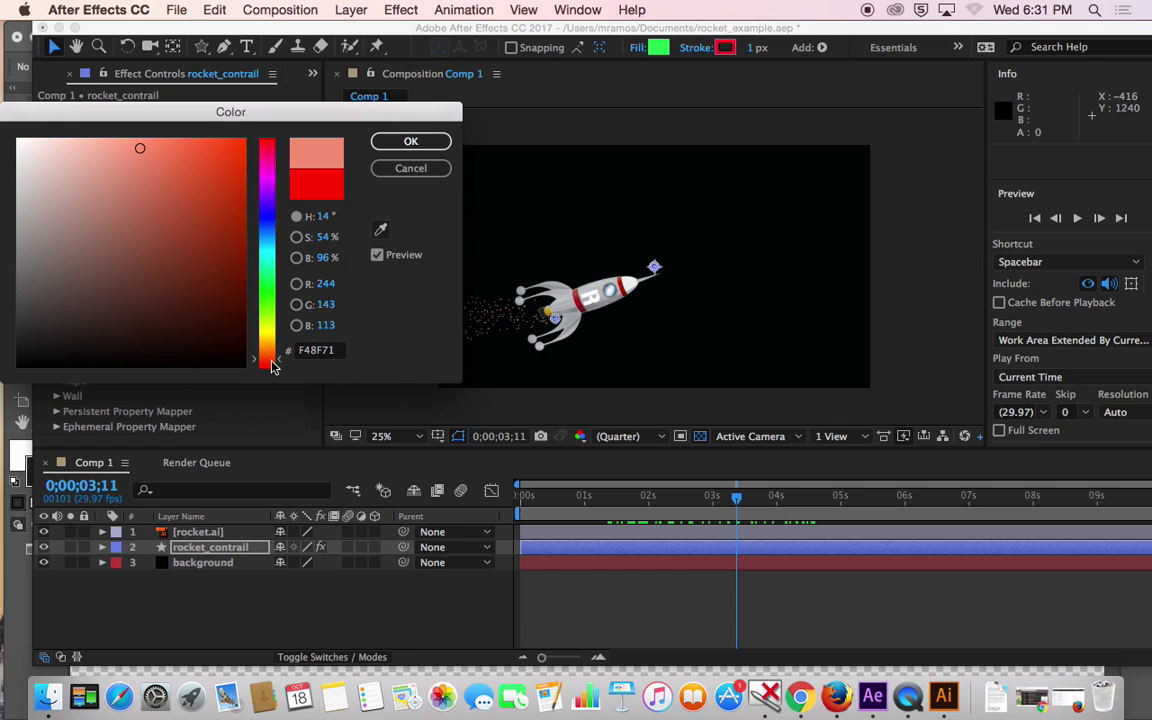
{"action": "left_click", "coordinate": [270, 362]}
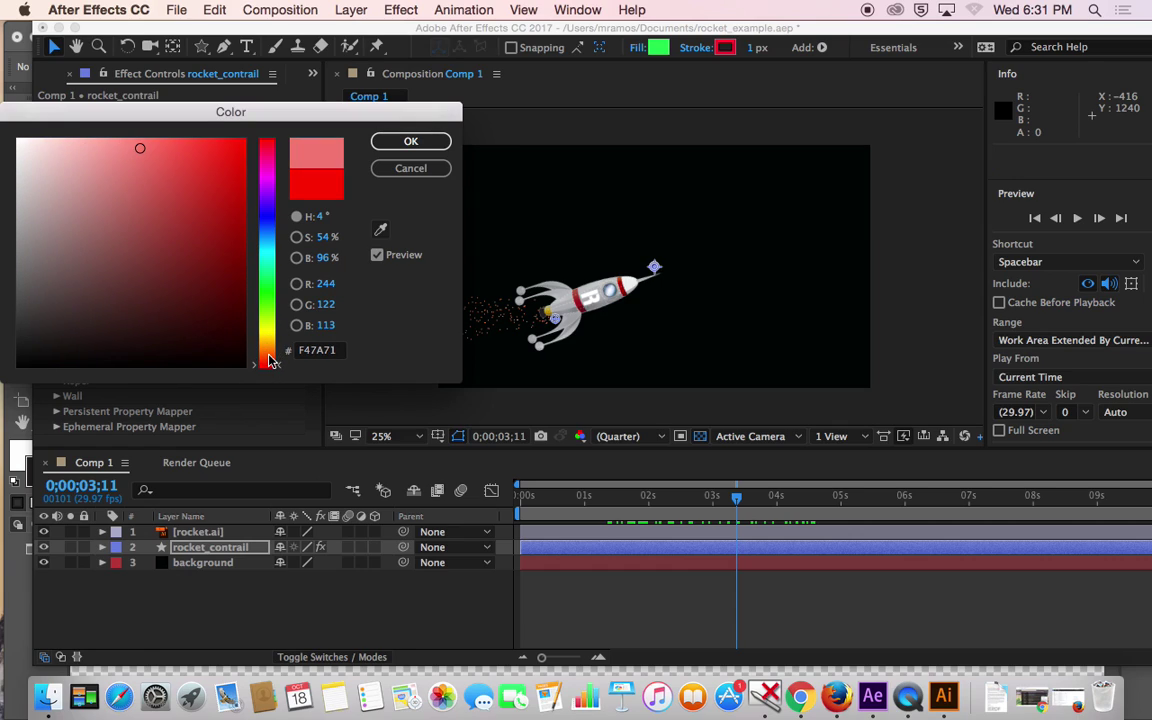
{"action": "left_click", "coordinate": [187, 175]}
{"action": "left_click", "coordinate": [231, 146]}
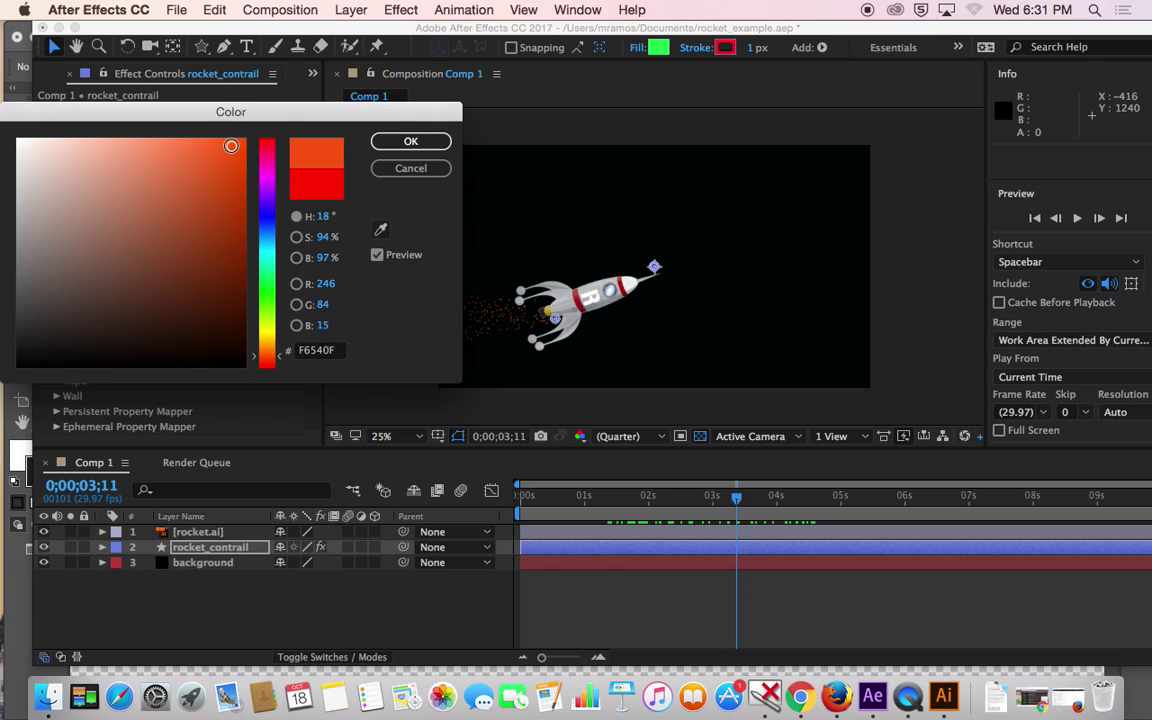
{"action": "left_click", "coordinate": [410, 142]}
- At 0;00;00;00, set the Cannon Position to 156, 903 so it sits at the rocket's tail
{"action": "left_click_drag", "start_coordinate": [730, 503], "coordinate": [490, 500]}
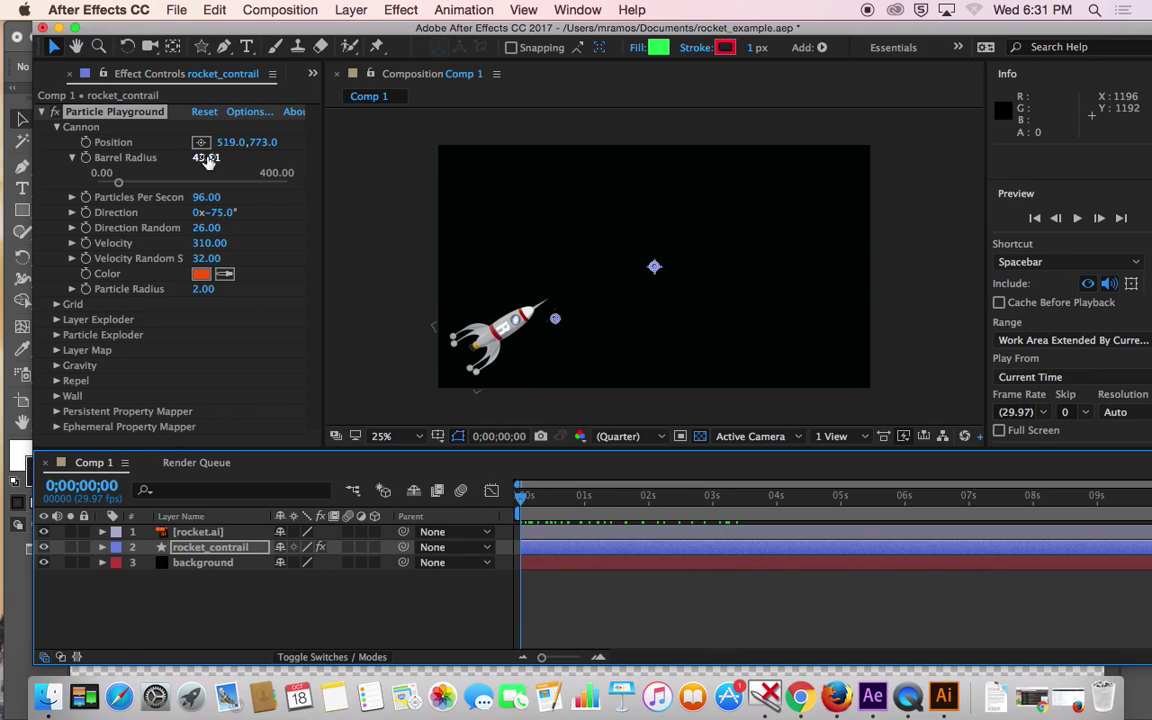
{"action": "left_click_drag", "start_coordinate": [226, 142], "coordinate": [143, 138]}
{"action": "left_click_drag", "start_coordinate": [245, 140], "coordinate": [368, 157]}
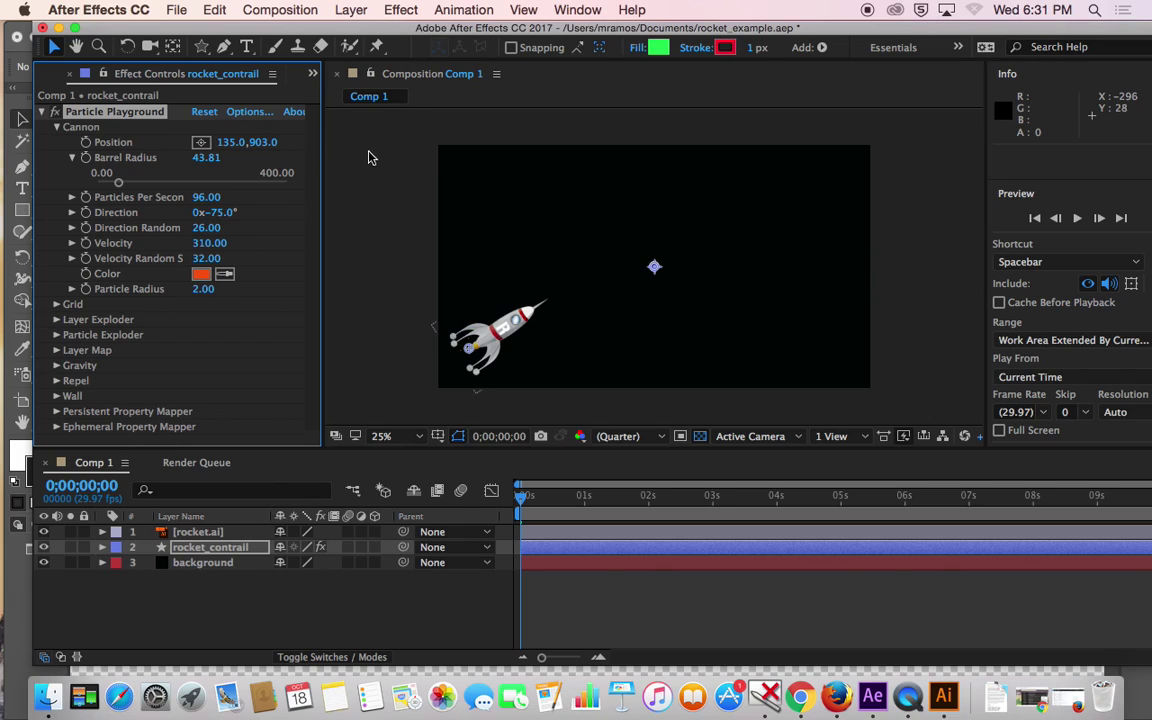
{"action": "left_click_drag", "start_coordinate": [236, 142], "coordinate": [252, 142]}
{"action": "left_click_drag", "start_coordinate": [520, 500], "coordinate": [508, 523]}
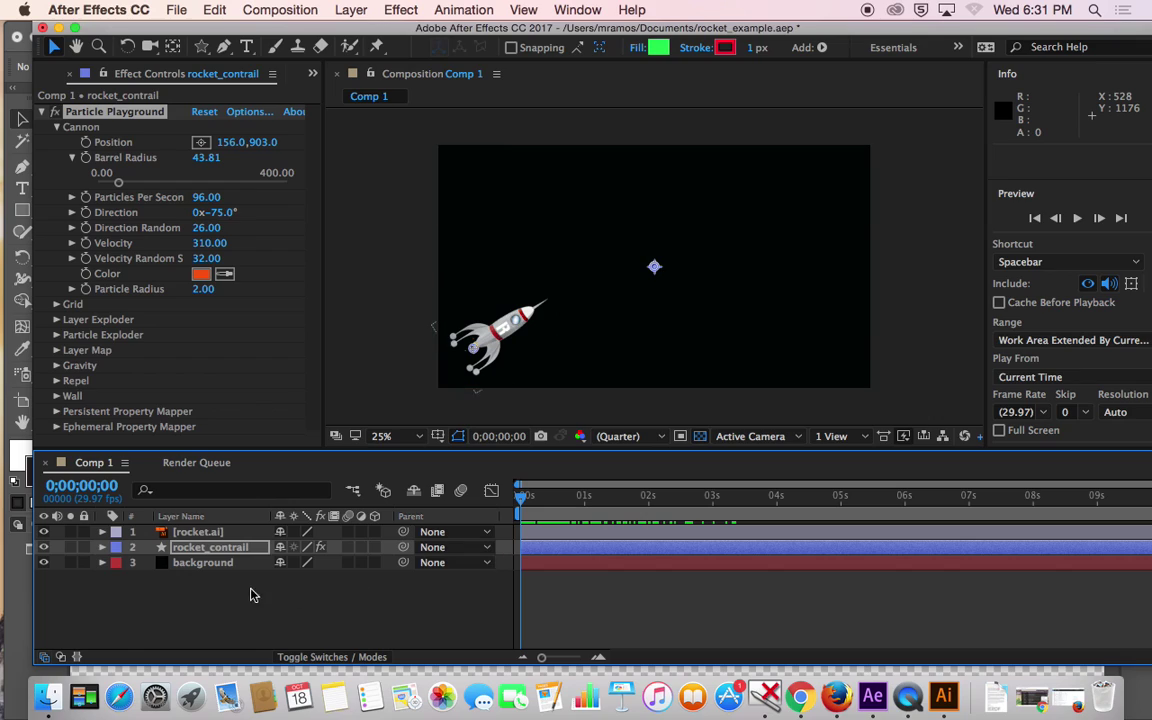
- Examine the rocket_contrail layer's Transform properties in the timeline and collapse the layer again
{"action": "left_click", "coordinate": [236, 552]}
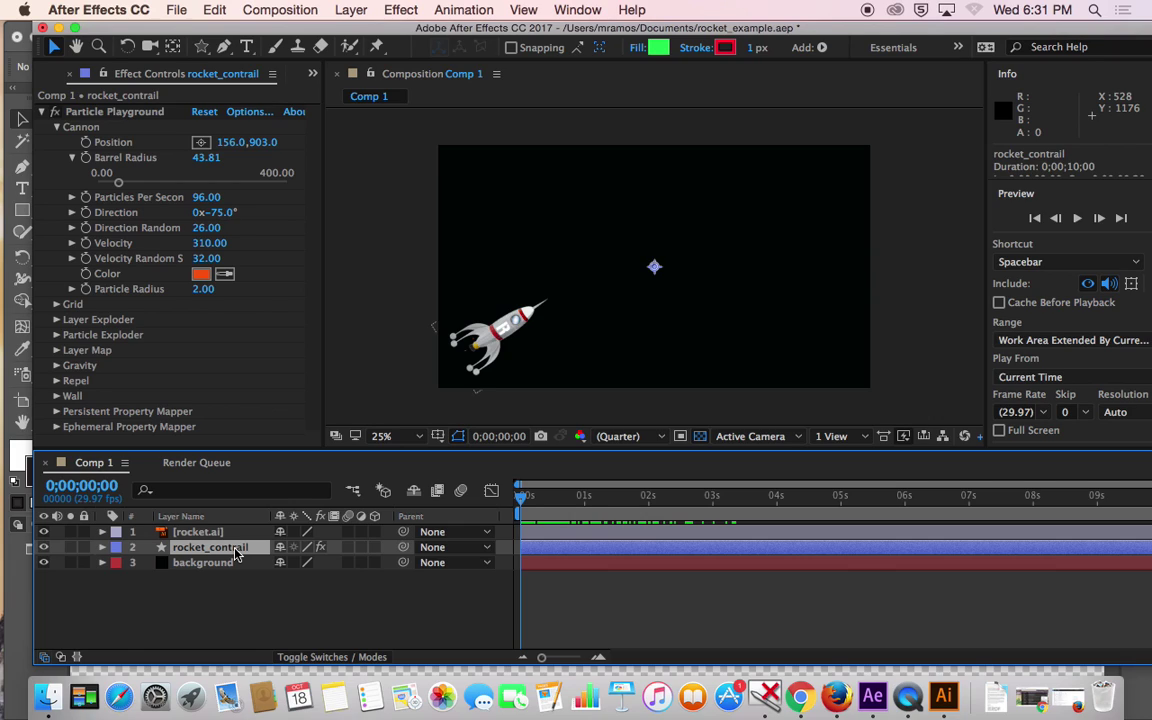
{"action": "left_click", "coordinate": [102, 547]}
{"action": "left_click", "coordinate": [118, 595]}
{"action": "scroll", "coordinate": [210, 613], "scroll_direction": "down", "scroll_amount": 2}
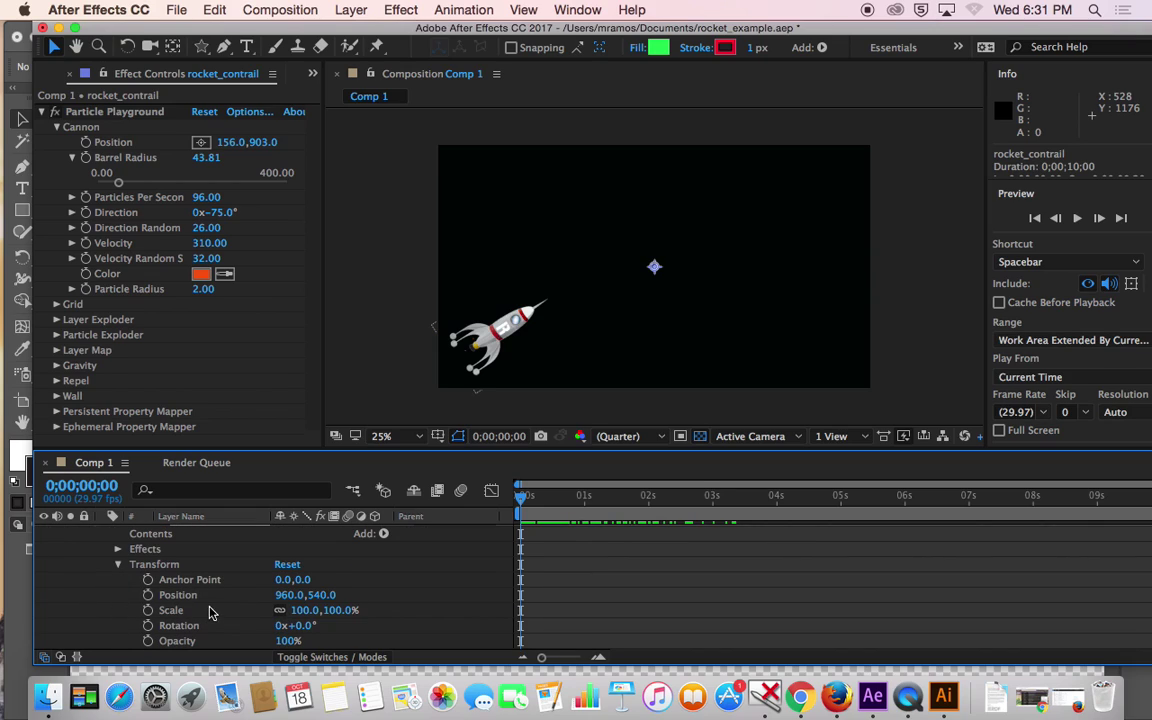
{"action": "left_click", "coordinate": [118, 563]}
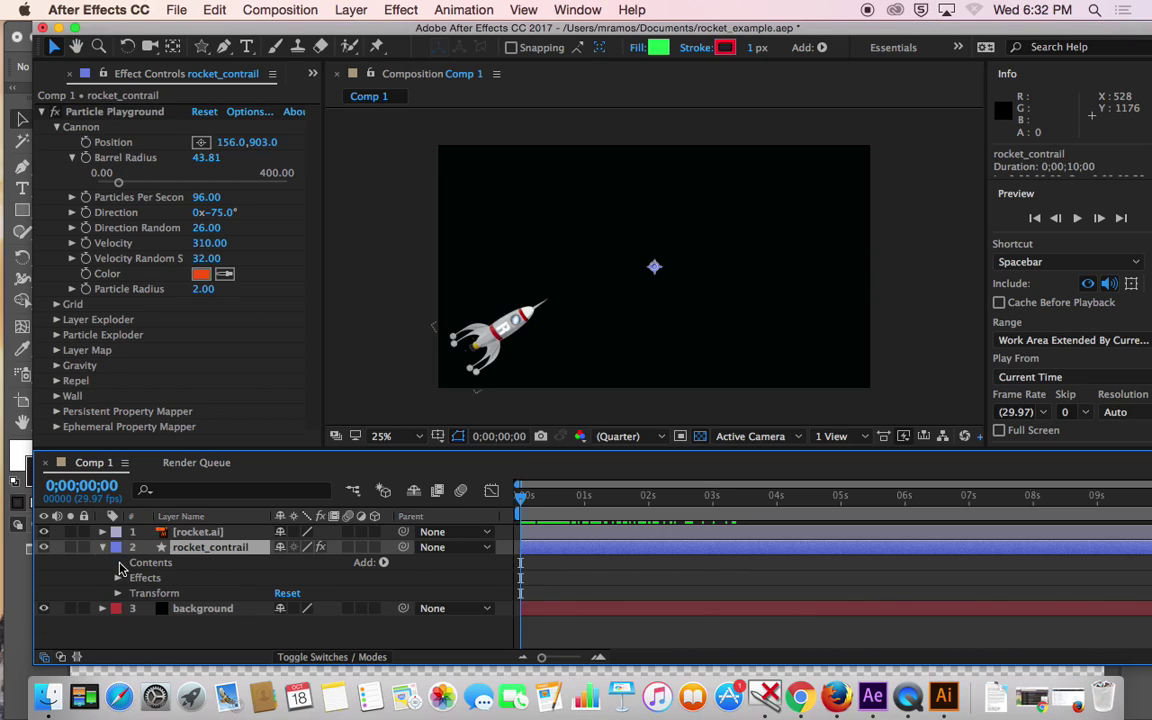
{"action": "left_click", "coordinate": [102, 548]}
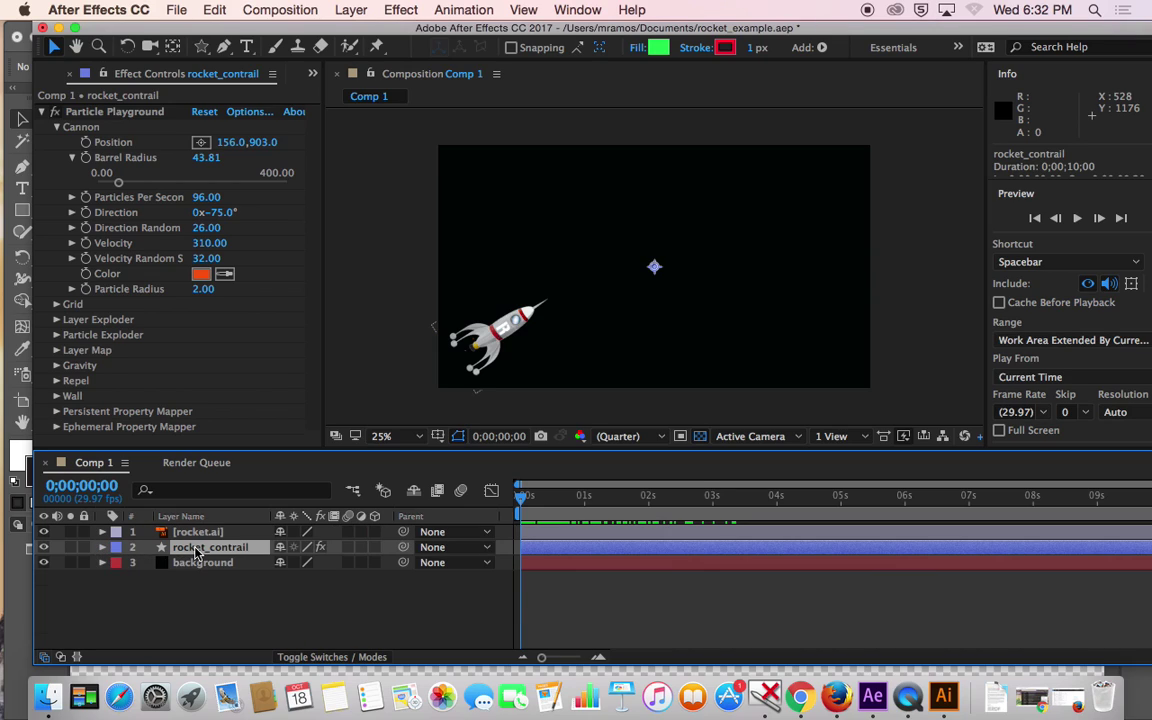
- Reveal the Position property of rocket_contrail and rocket.ai, and enable Position keyframing on rocket_contrail at 0;00;00;00
{"action": "key", "text": "p"}
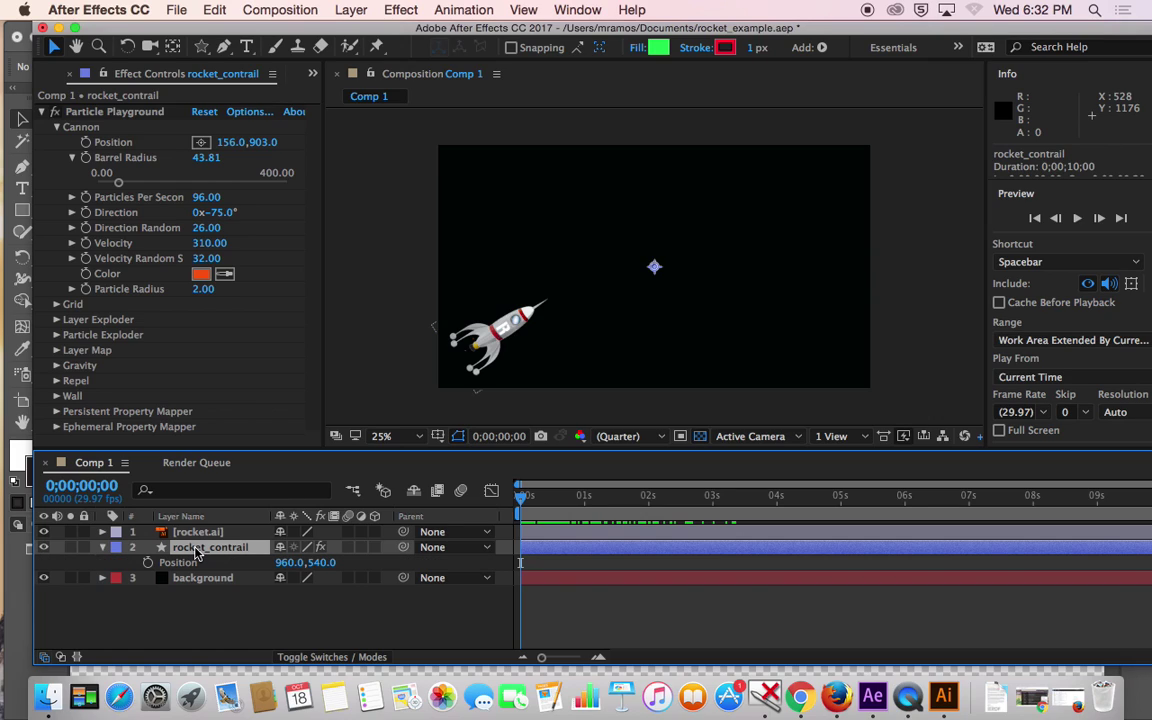
{"action": "left_click", "coordinate": [297, 584]}
{"action": "key", "text": "F2"}
{"action": "left_click_drag", "start_coordinate": [521, 503], "coordinate": [491, 500]}
{"action": "left_click", "coordinate": [185, 532]}
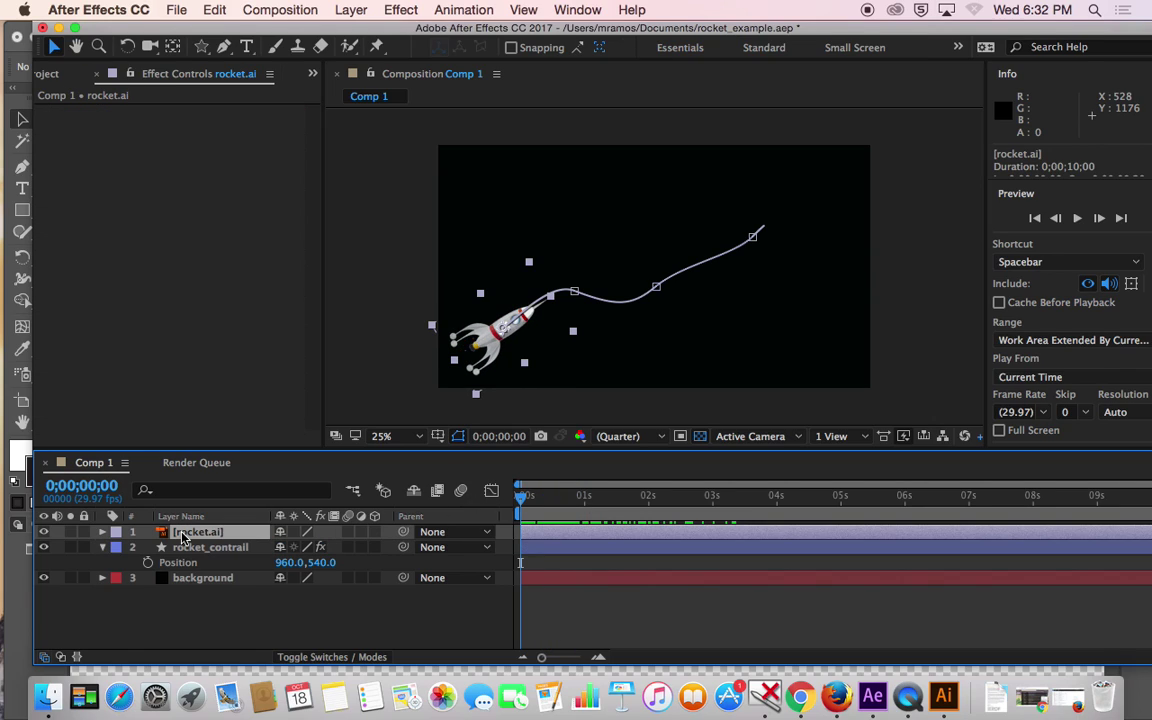
{"action": "key", "text": "p"}
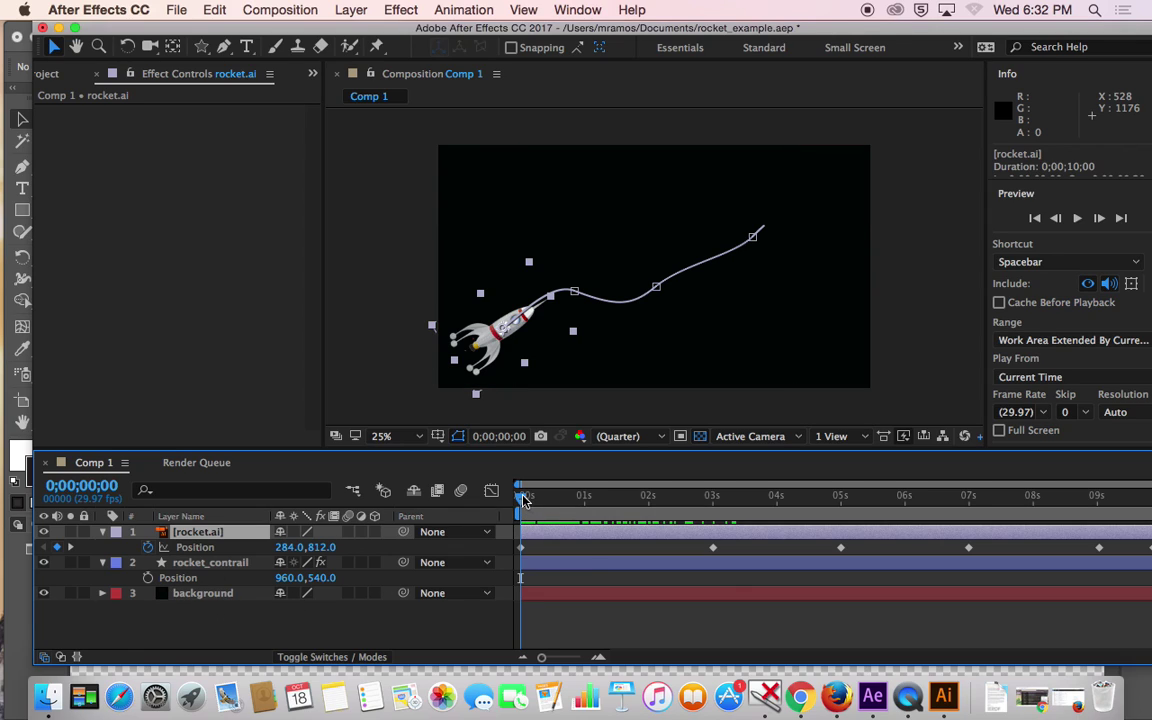
{"action": "left_click", "coordinate": [210, 562]}
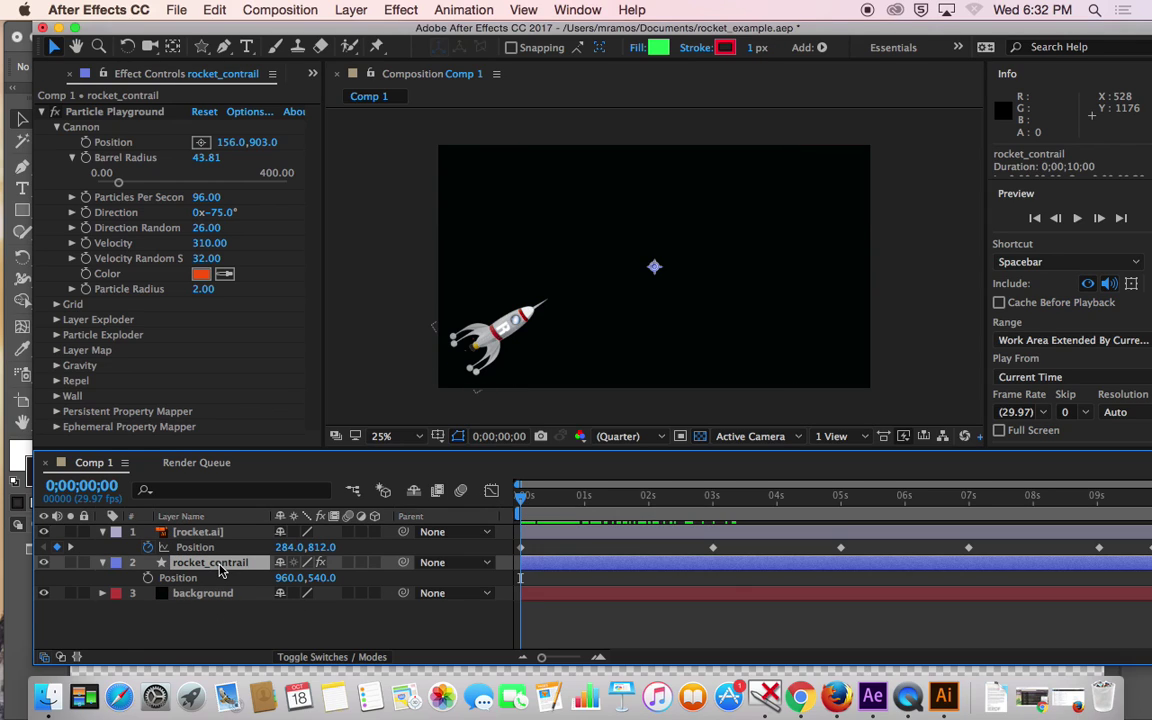
{"action": "left_click", "coordinate": [148, 578]}
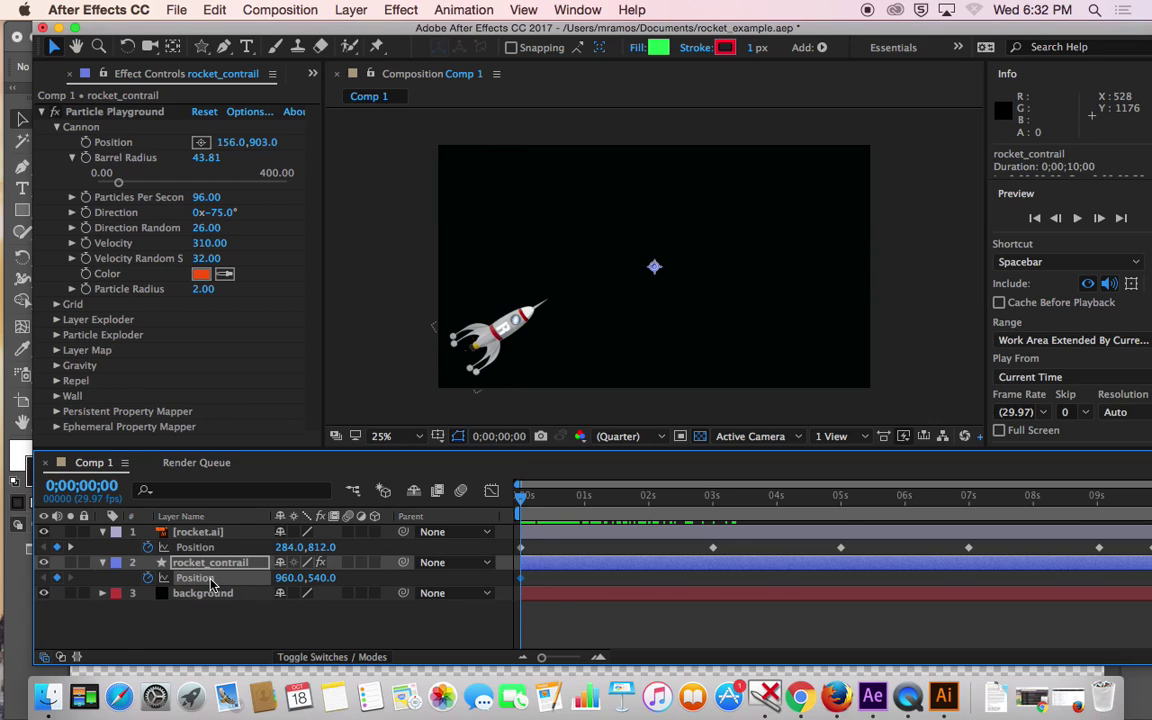
- Step between the rocket's Position keyframes at 0;00;00;00 and 0;00;03;00 to compare both layers, ending at 0;00;03;00
{"action": "left_click_drag", "start_coordinate": [520, 500], "coordinate": [715, 530]}
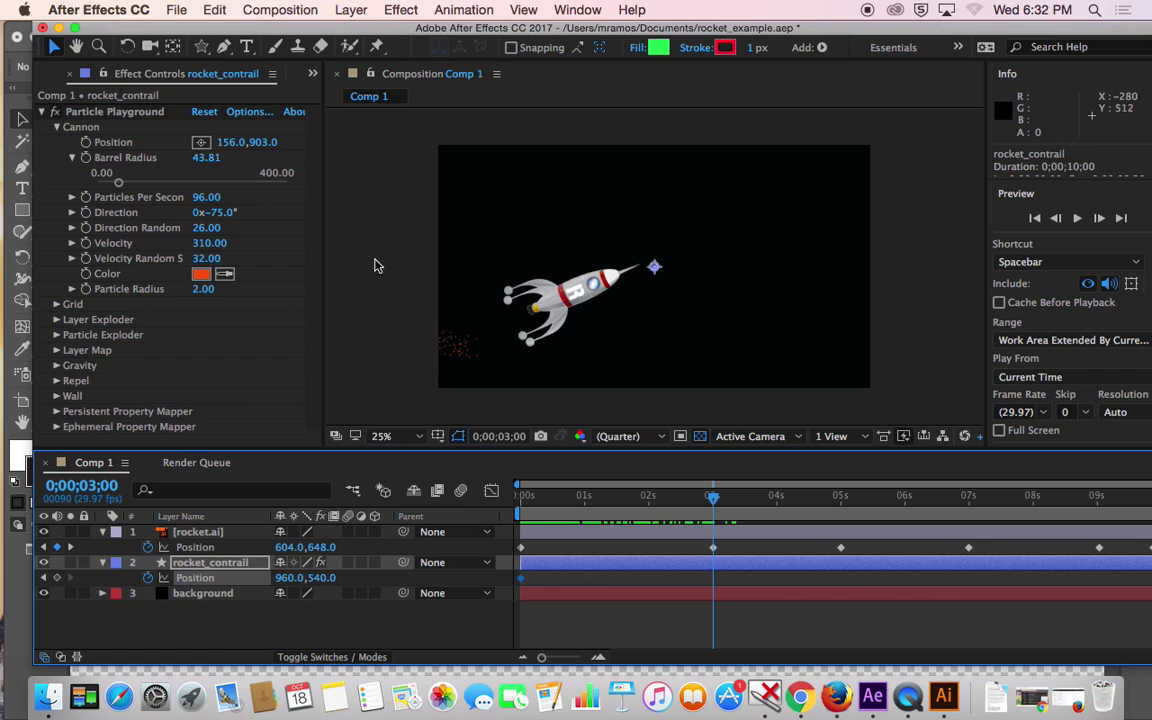
{"action": "left_click_drag", "start_coordinate": [356, 28], "coordinate": [404, 35]}
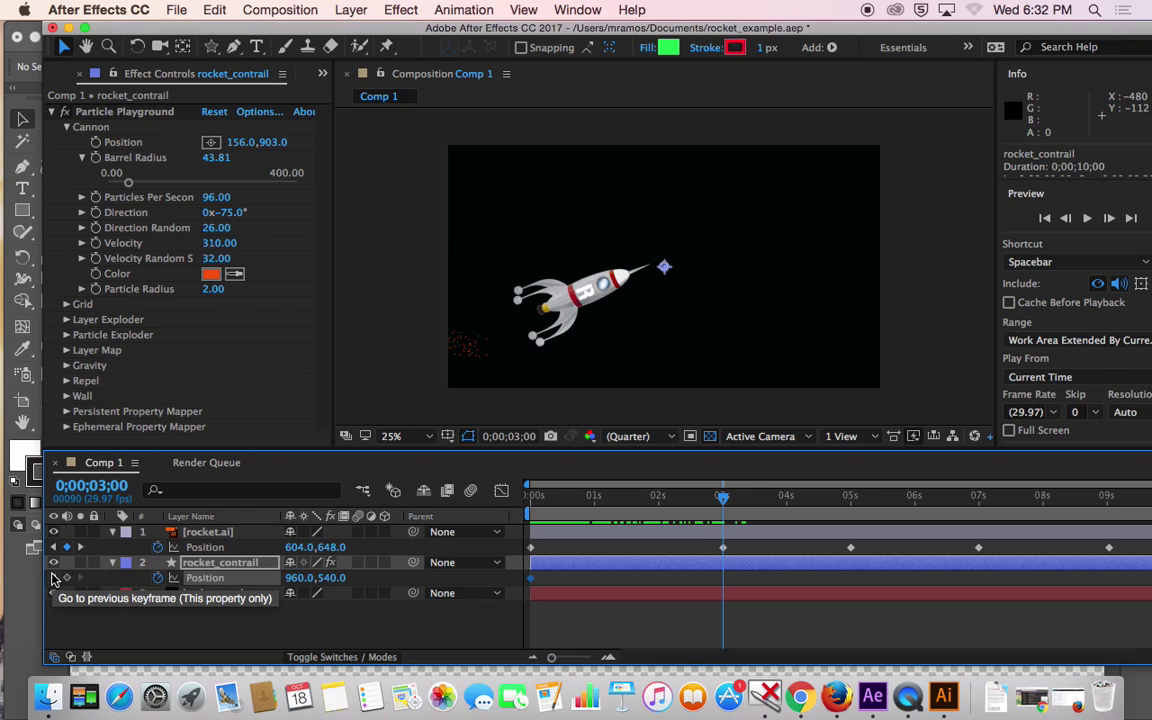
{"action": "left_click", "coordinate": [57, 580]}
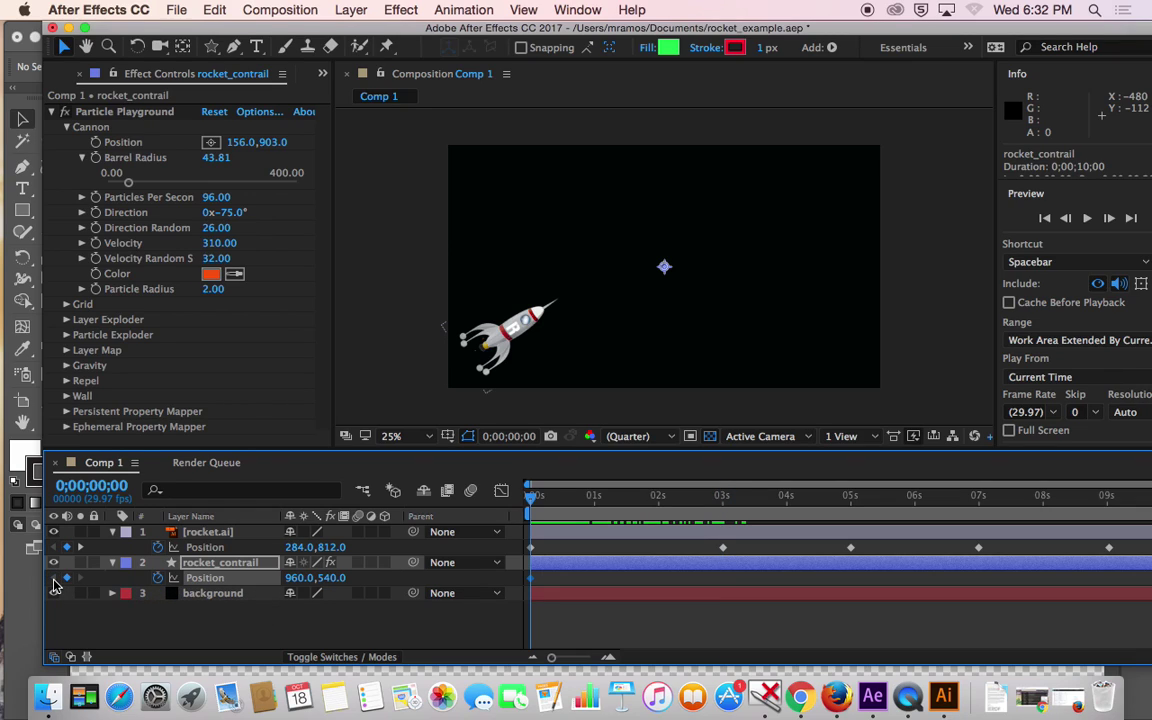
{"action": "left_click", "coordinate": [81, 548]}
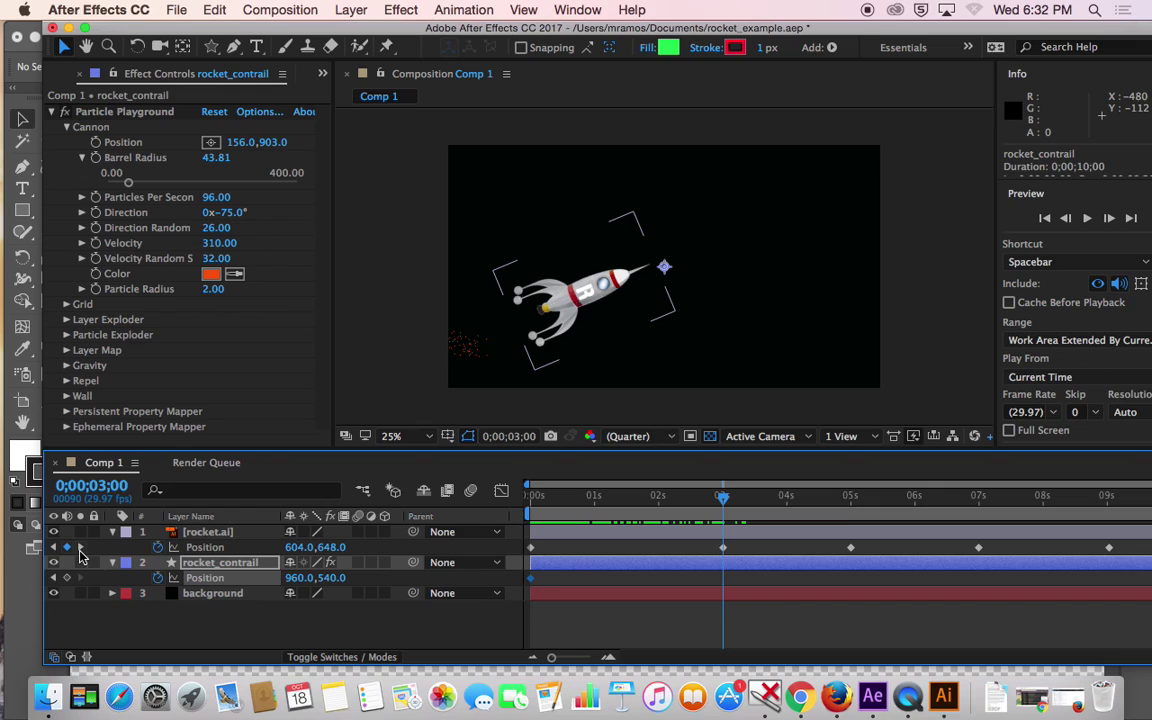
{"action": "left_click", "coordinate": [53, 547]}
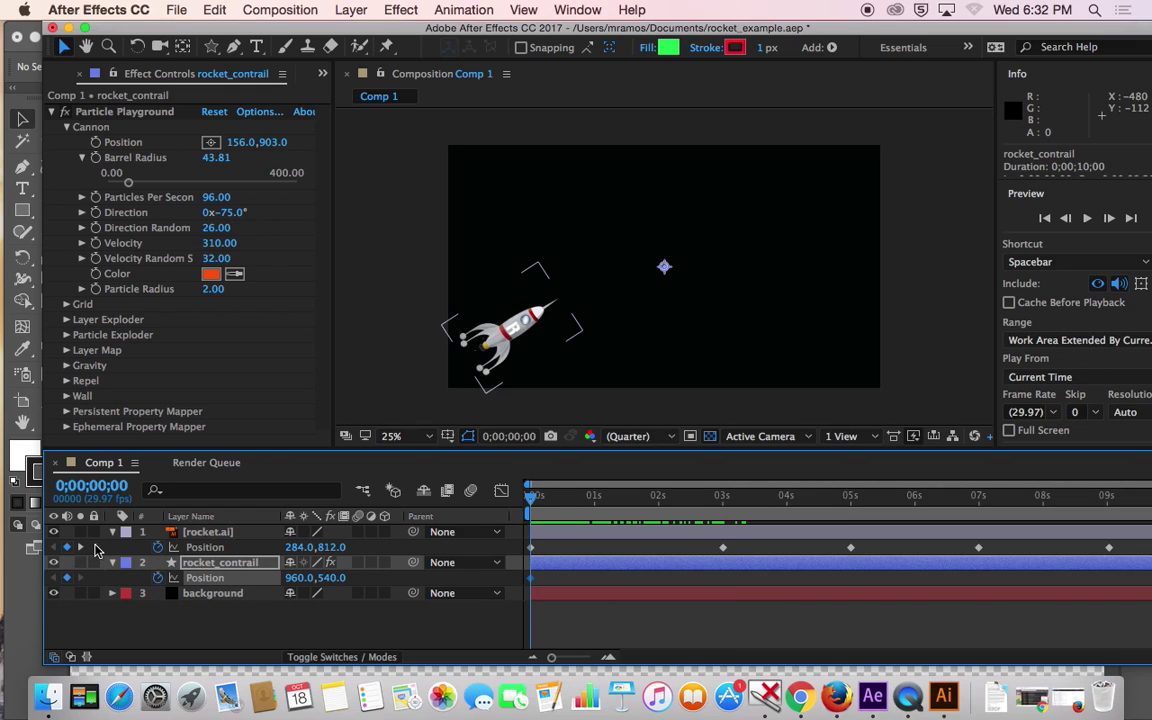
{"action": "left_click", "coordinate": [82, 549]}
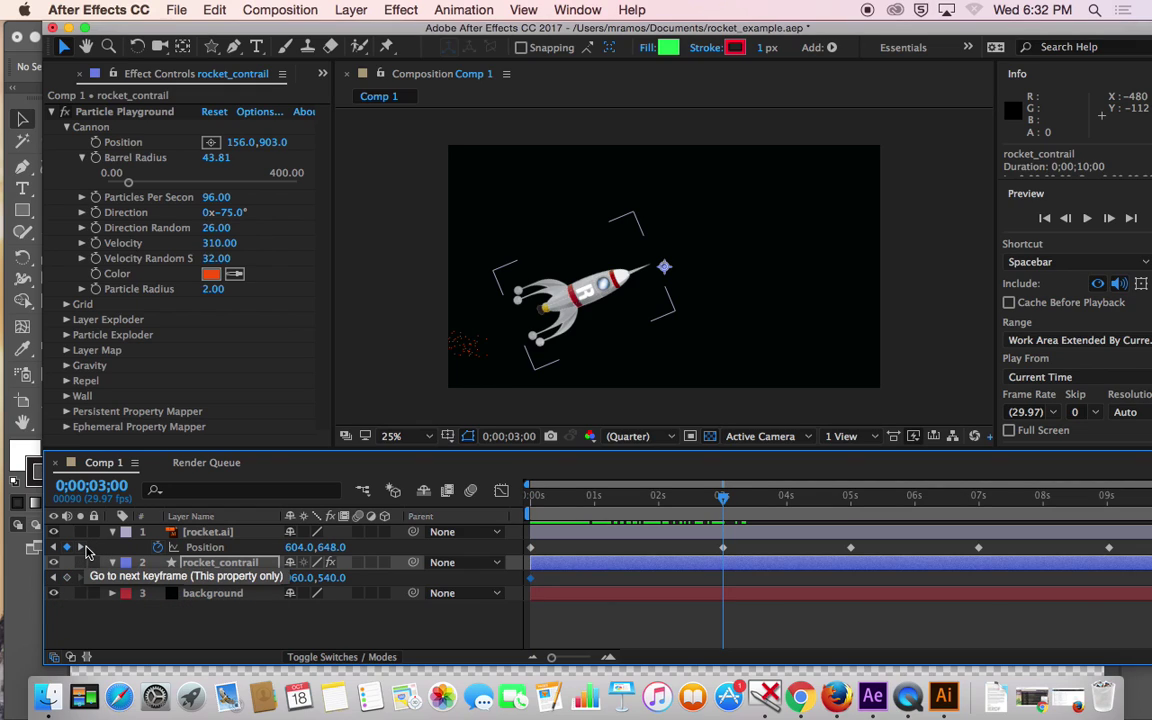
{"action": "left_click", "coordinate": [70, 578]}
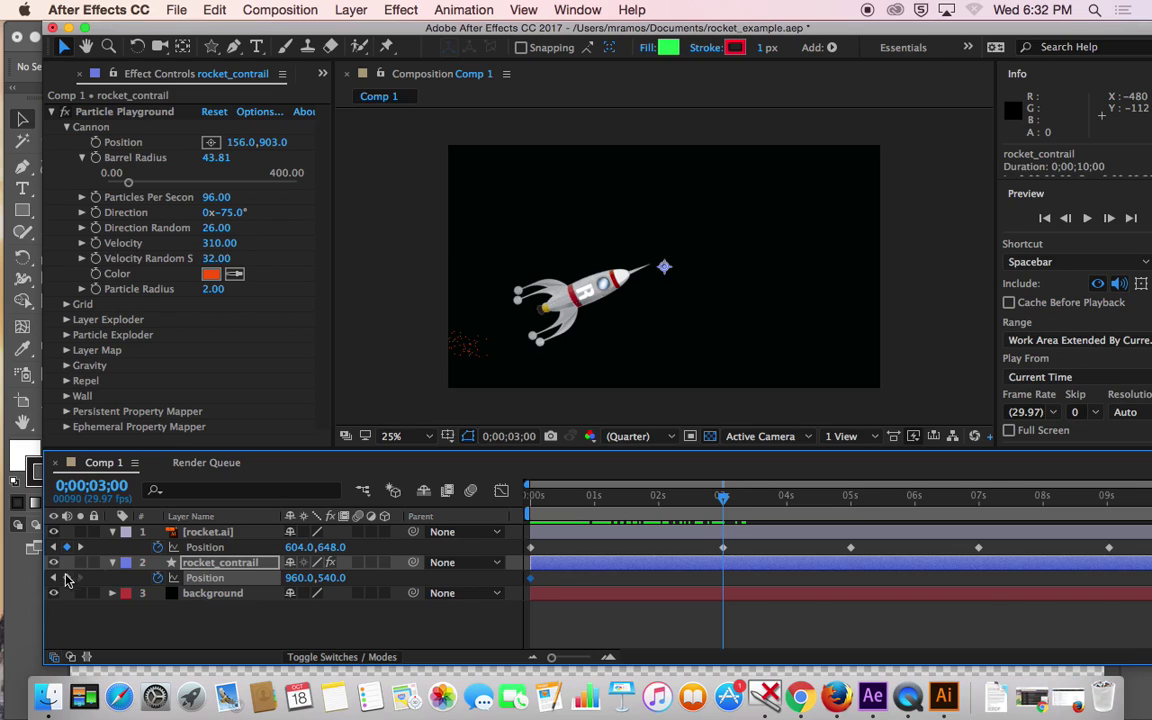
{"action": "left_click", "coordinate": [54, 579]}
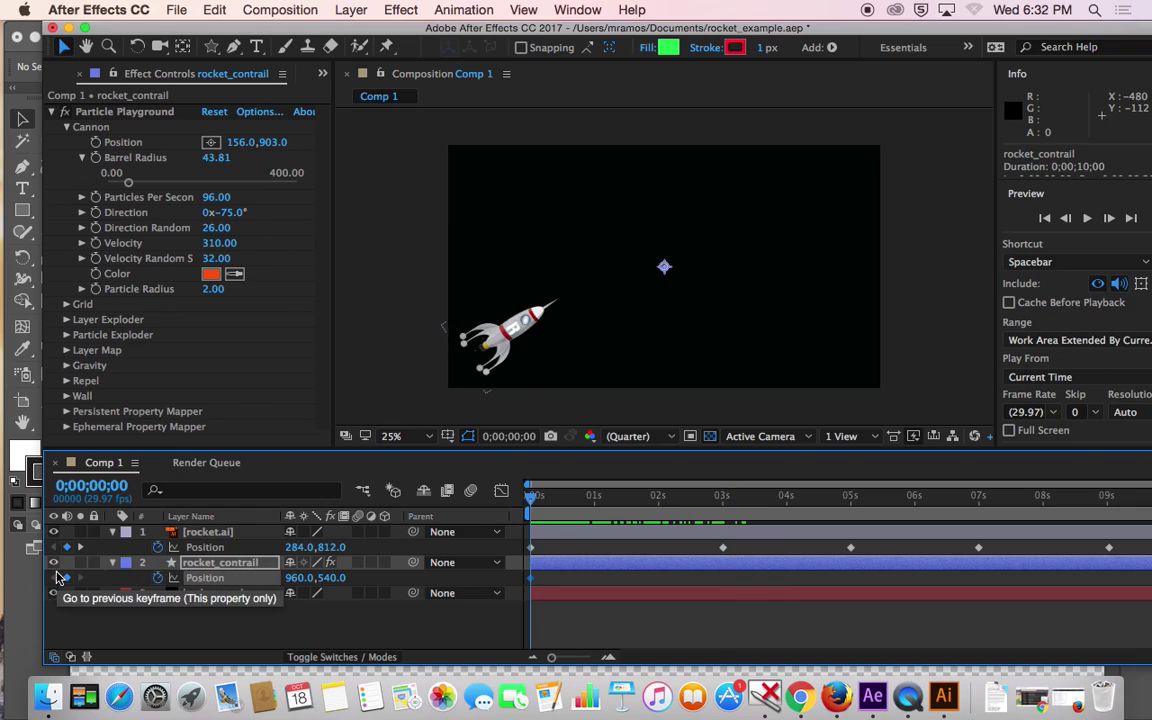
{"action": "left_click", "coordinate": [67, 578]}
{"action": "left_click", "coordinate": [81, 548]}
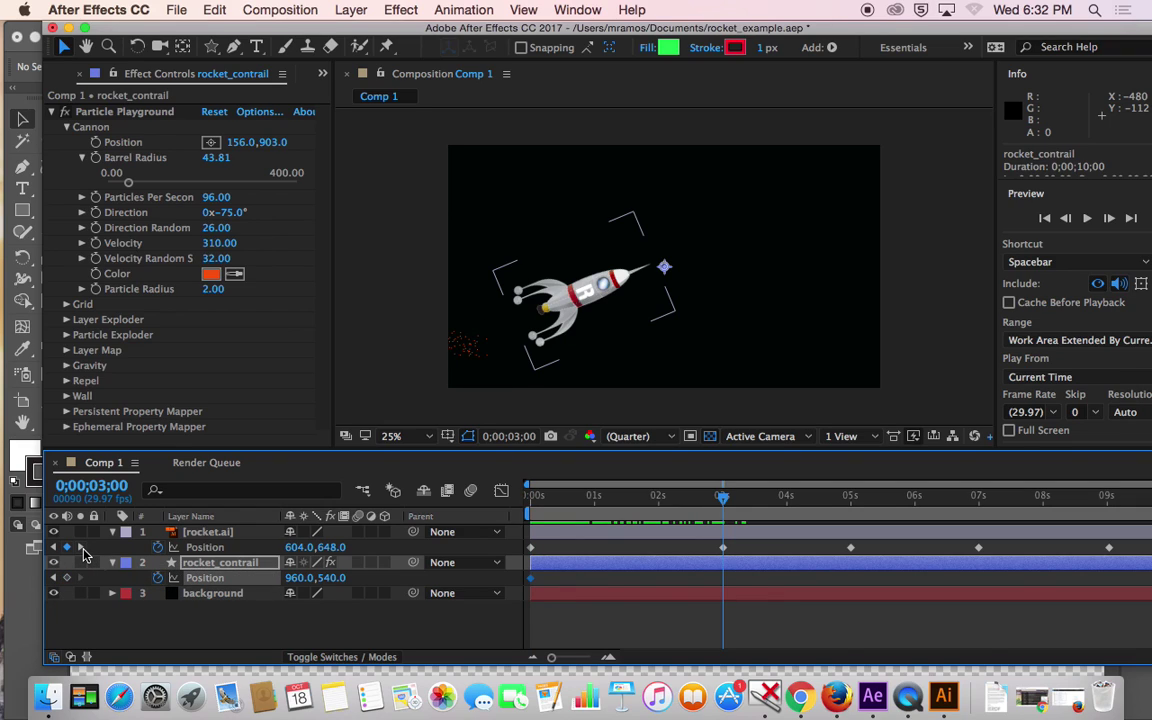
- Try shifting rocket_contrail's Position X at 0;00;03;00, first to 1051, undoing each change
{"action": "left_click_drag", "start_coordinate": [292, 583], "coordinate": [378, 585]}
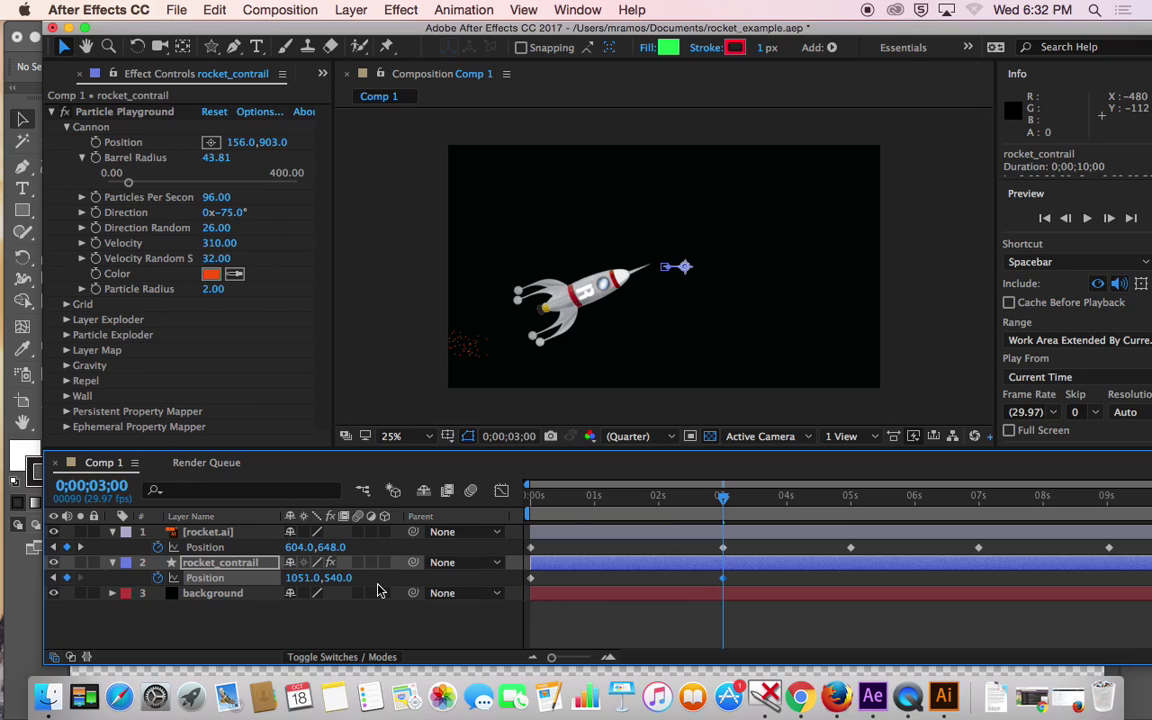
{"action": "key", "text": "super+z"}
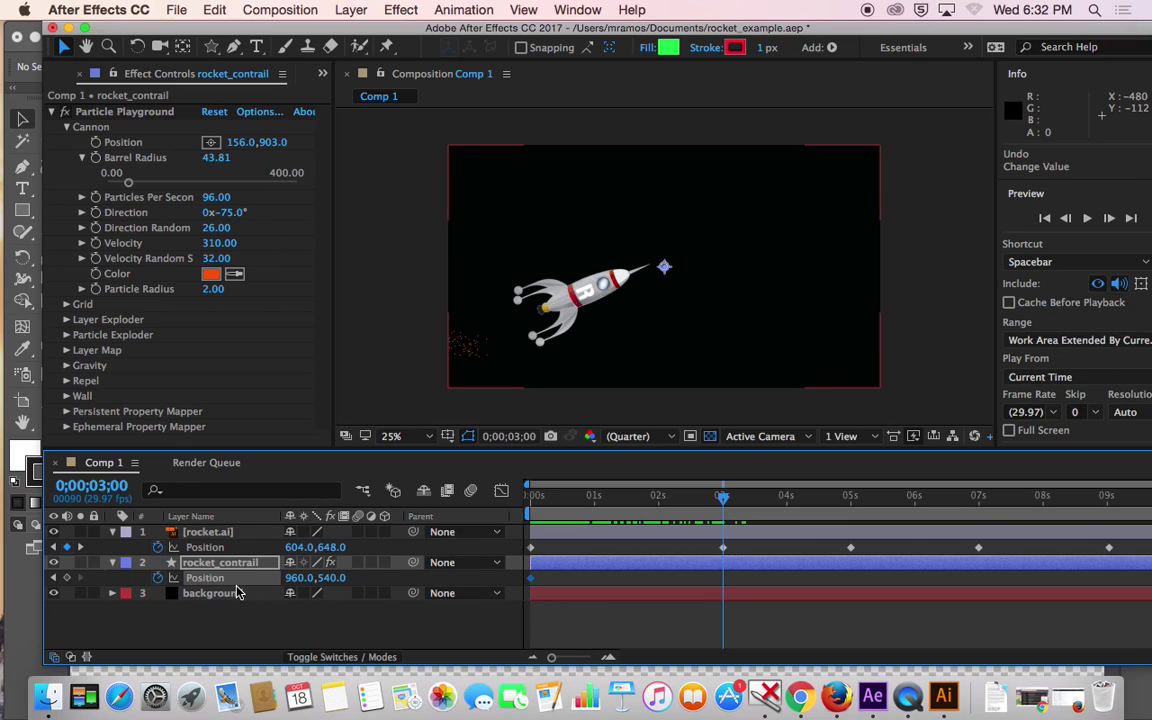
{"action": "left_click_drag", "start_coordinate": [301, 577], "coordinate": [452, 578]}
{"action": "key", "text": "super+z"}
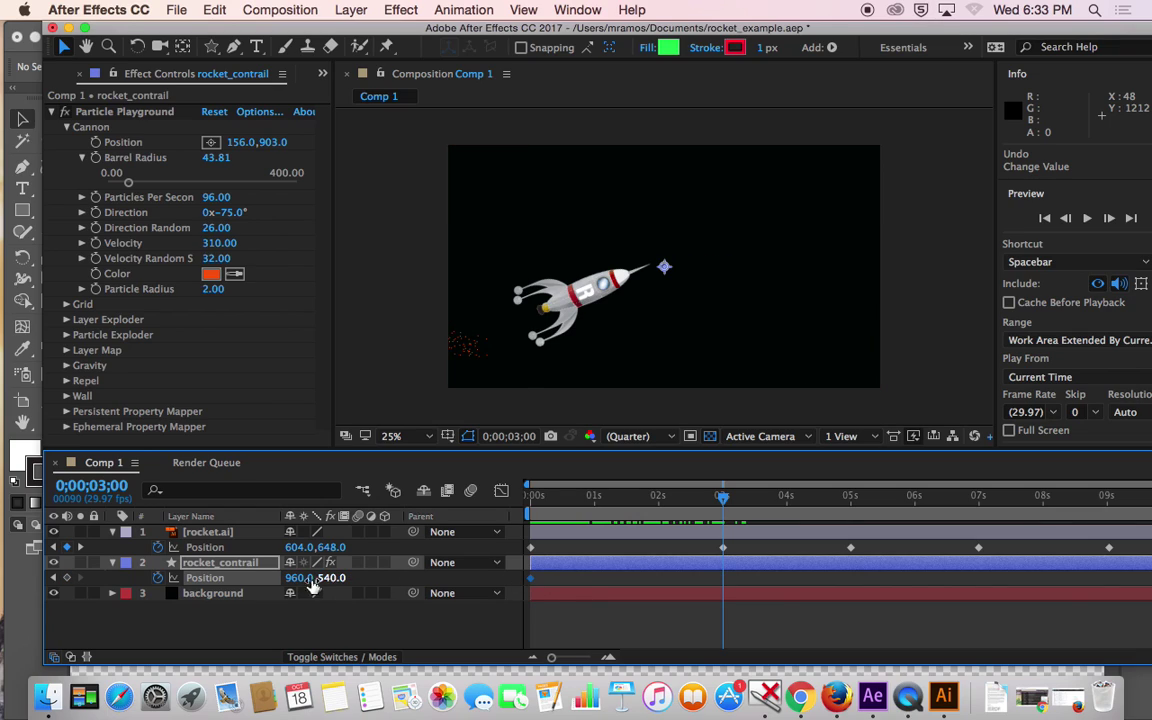
- Undo the keyframing of rocket_contrail's layer Position and enable keyframing on the Particle Playground Cannon Position at 0;00;00;00
{"action": "left_click", "coordinate": [236, 578]}
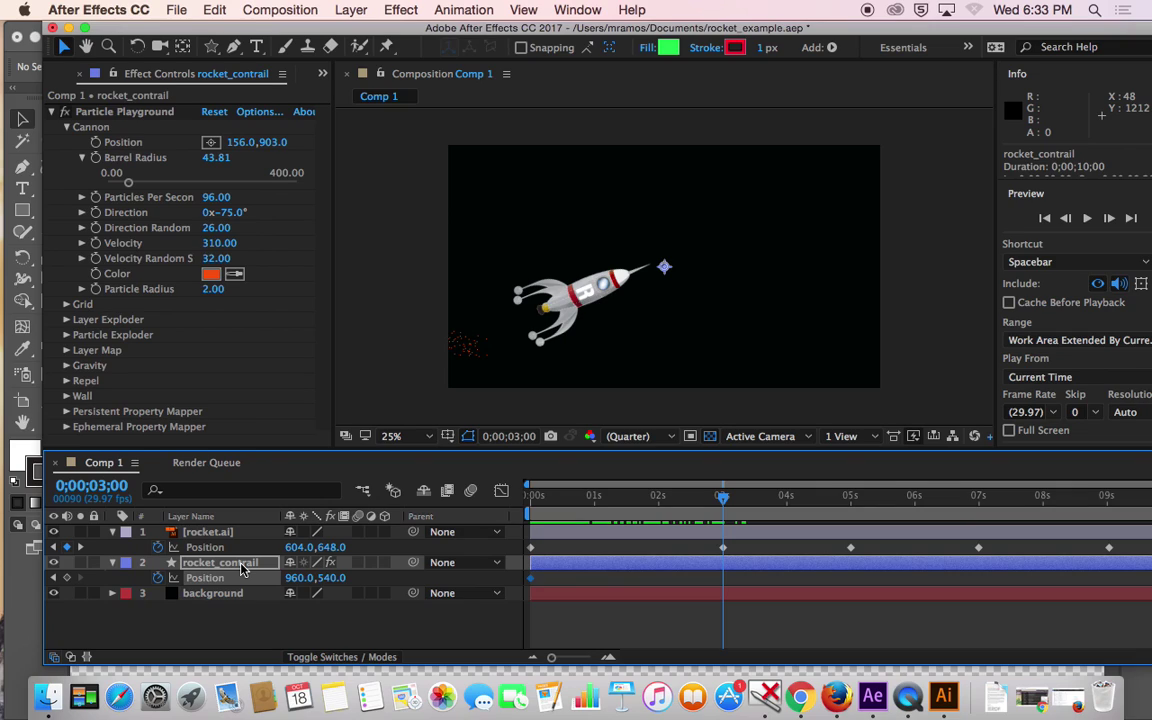
{"action": "key", "text": "super+z"}
{"action": "key", "text": "Home"}
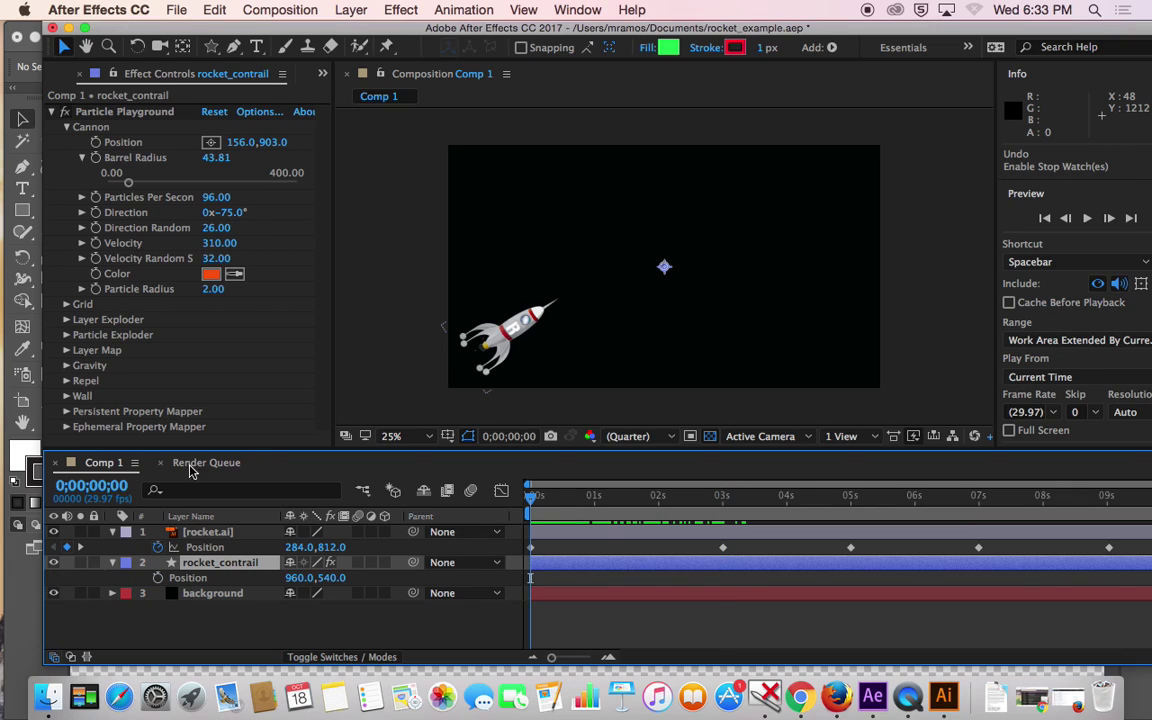
{"action": "left_click", "coordinate": [100, 146]}
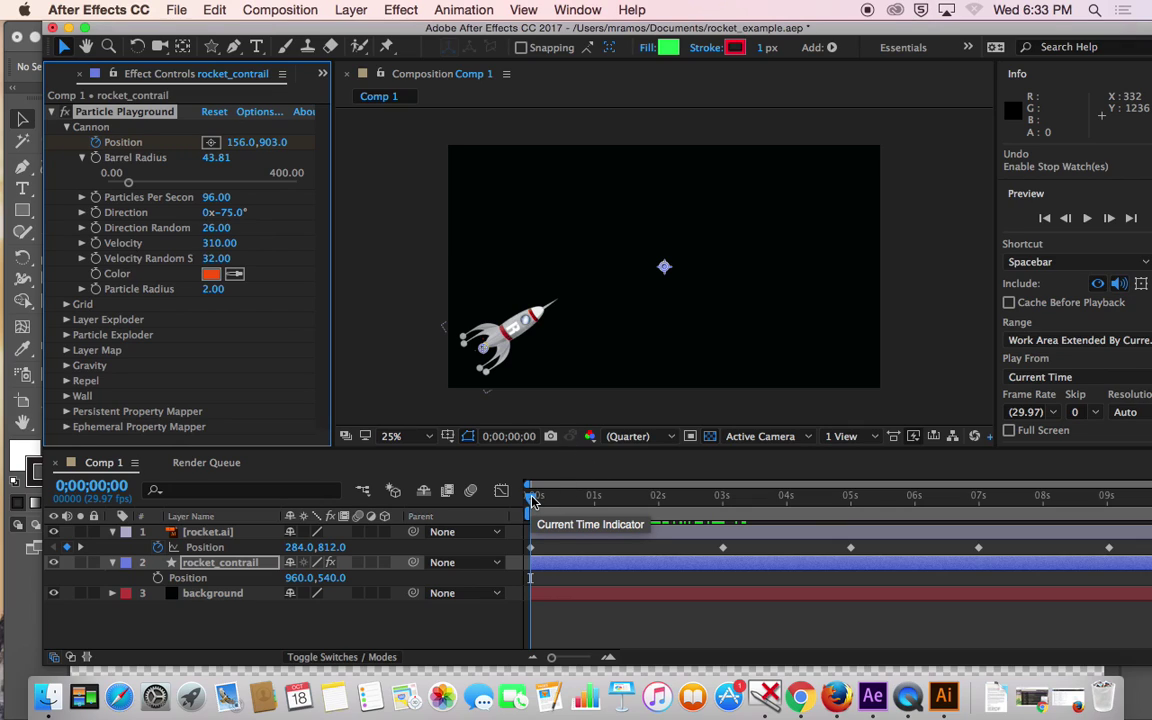
{"action": "mouse_move", "coordinate": [533, 500]}
{"action": "left_mouse_down"}
{"action": "mouse_move", "coordinate": [586, 503]}
{"action": "mouse_move", "coordinate": [520, 502]}
{"action": "left_mouse_up"}
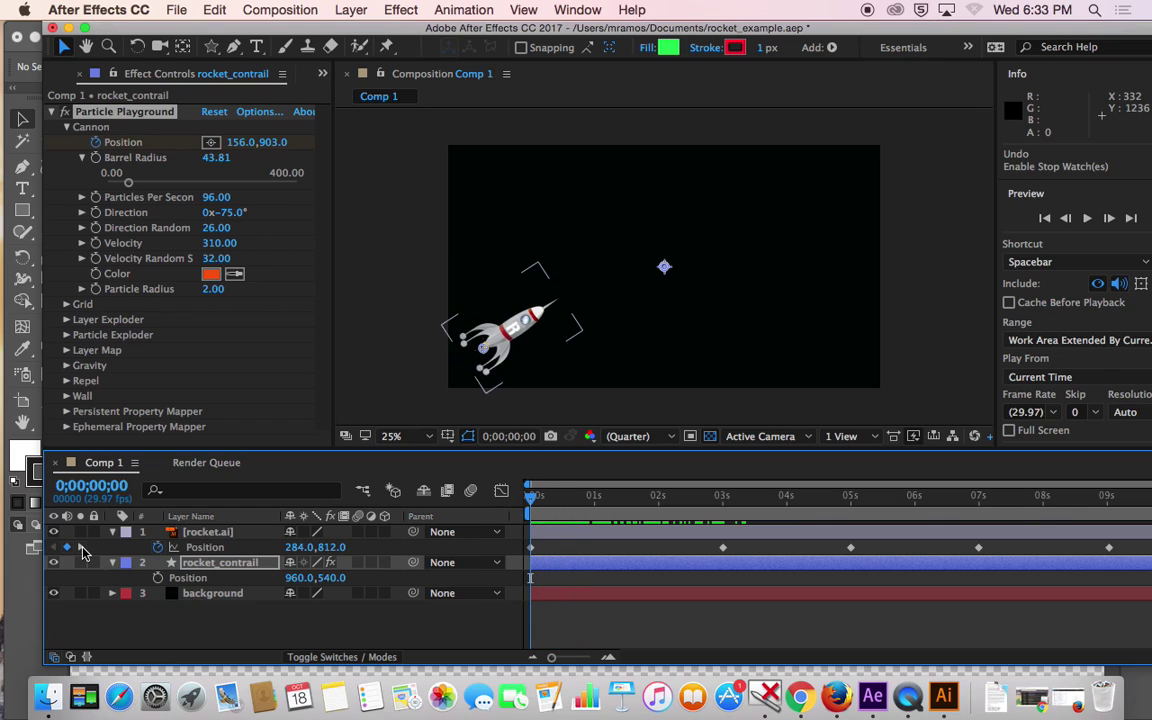
- At the rocket's 0;00;03;00 Position keyframe, set the Cannon Position to 417, 744 at the rocket's tail
{"action": "left_click", "coordinate": [81, 548]}
{"action": "left_click_drag", "start_coordinate": [243, 142], "coordinate": [486, 168]}
{"action": "left_click_drag", "start_coordinate": [275, 142], "coordinate": [138, 125]}
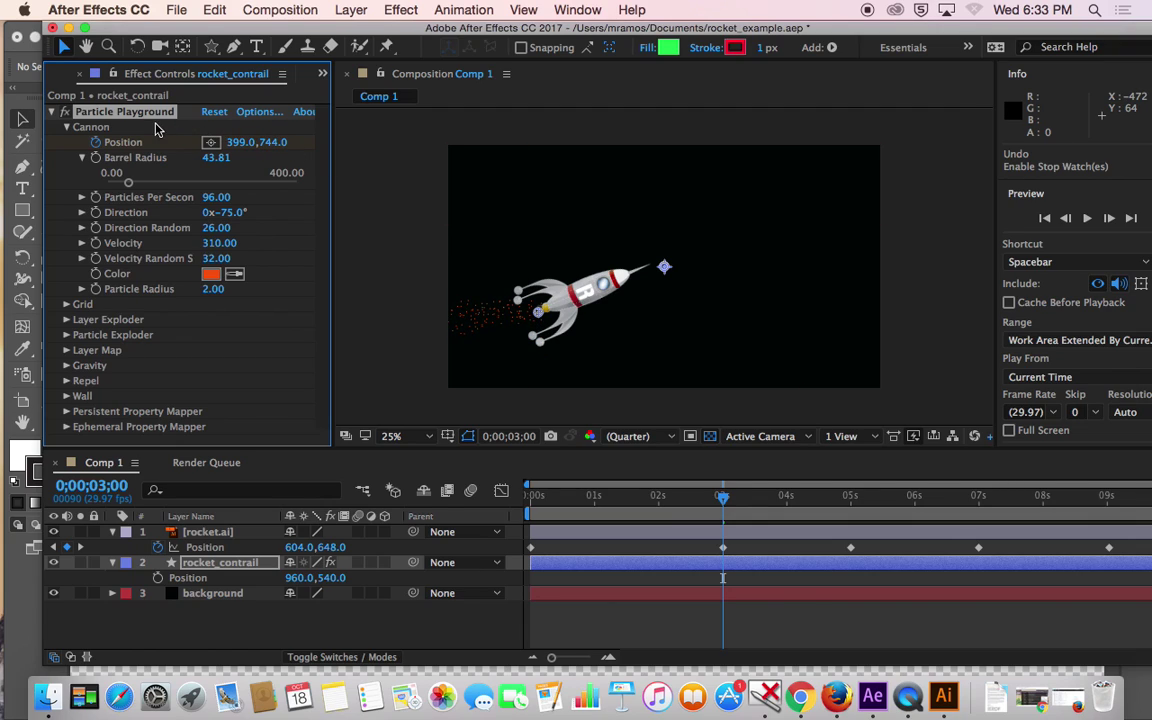
{"action": "left_click_drag", "start_coordinate": [232, 142], "coordinate": [247, 142]}
- At the rocket's 0;00;05;00 Position keyframe, set the Cannon Position to 736, 744
{"action": "left_click", "coordinate": [83, 548]}
{"action": "left_click", "coordinate": [80, 547]}
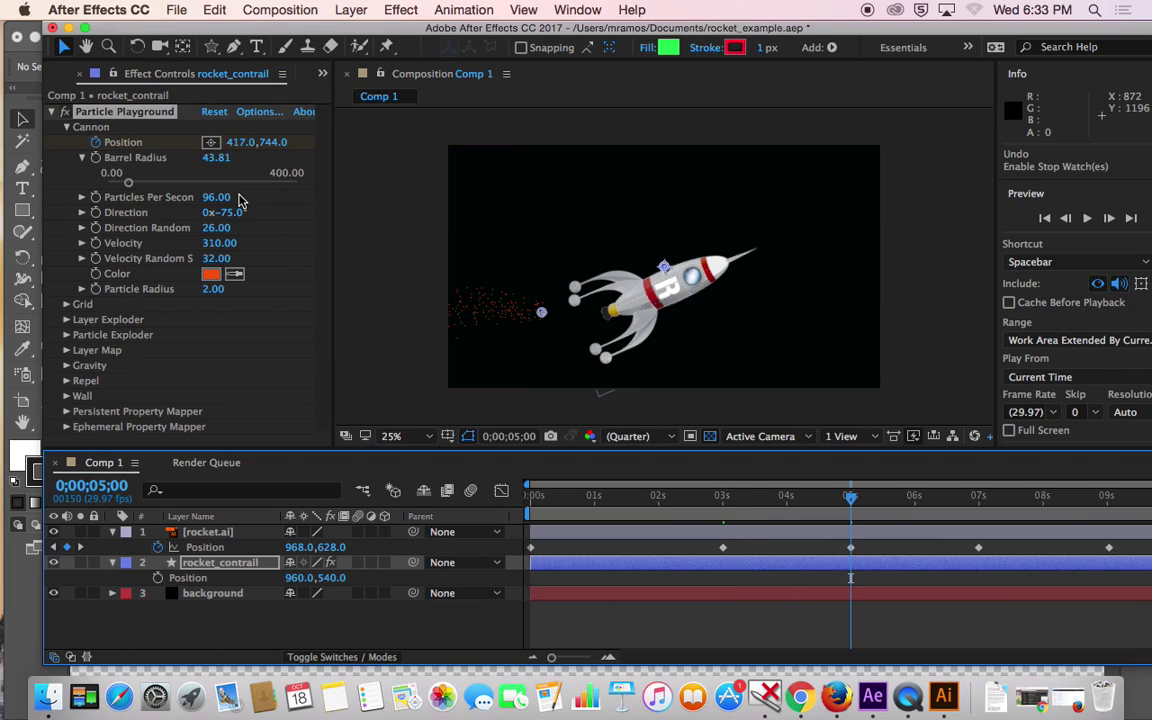
{"action": "left_click", "coordinate": [252, 142]}
{"action": "left_click_drag", "start_coordinate": [252, 142], "coordinate": [554, 170]}
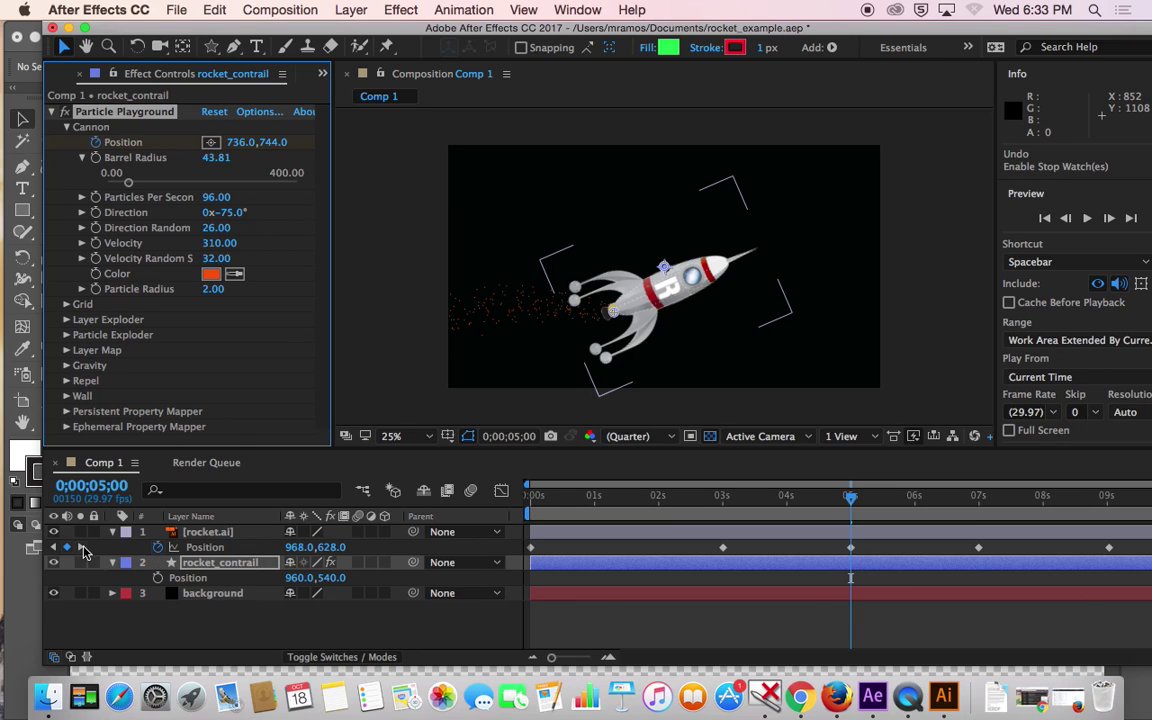
- At the rocket's 0;00;07;00 Position keyframe, set the Cannon Position to 1196, 564
{"action": "left_click", "coordinate": [81, 547]}
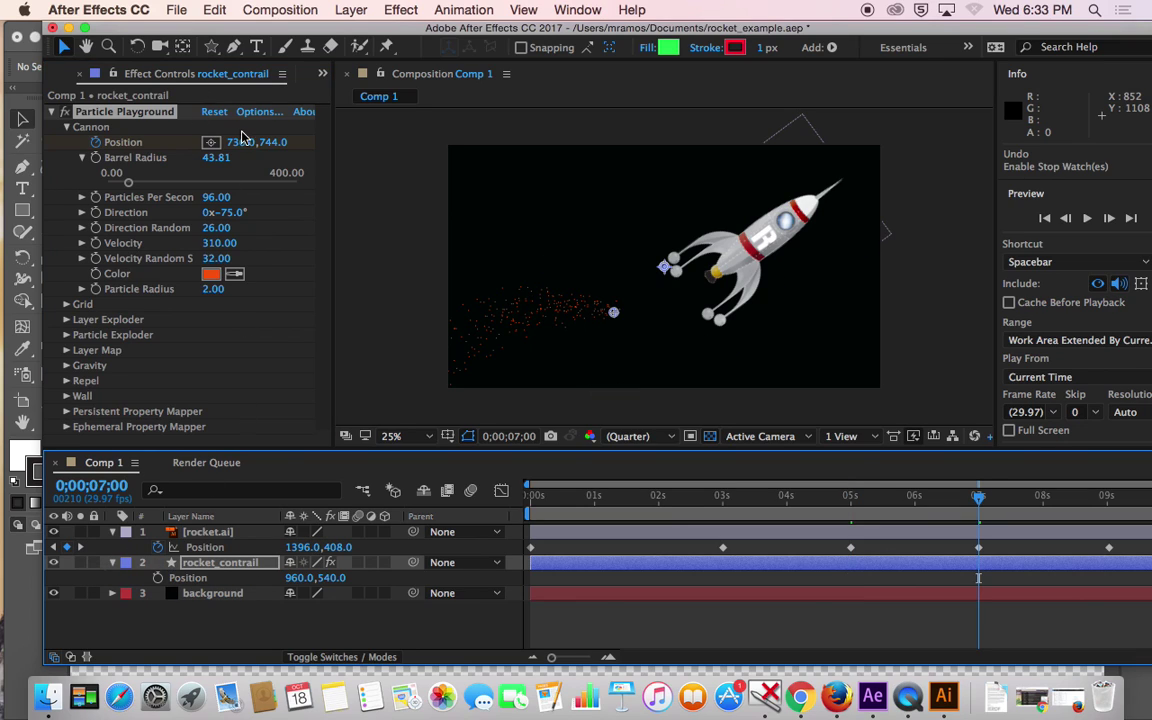
{"action": "left_click_drag", "start_coordinate": [241, 141], "coordinate": [654, 172]}
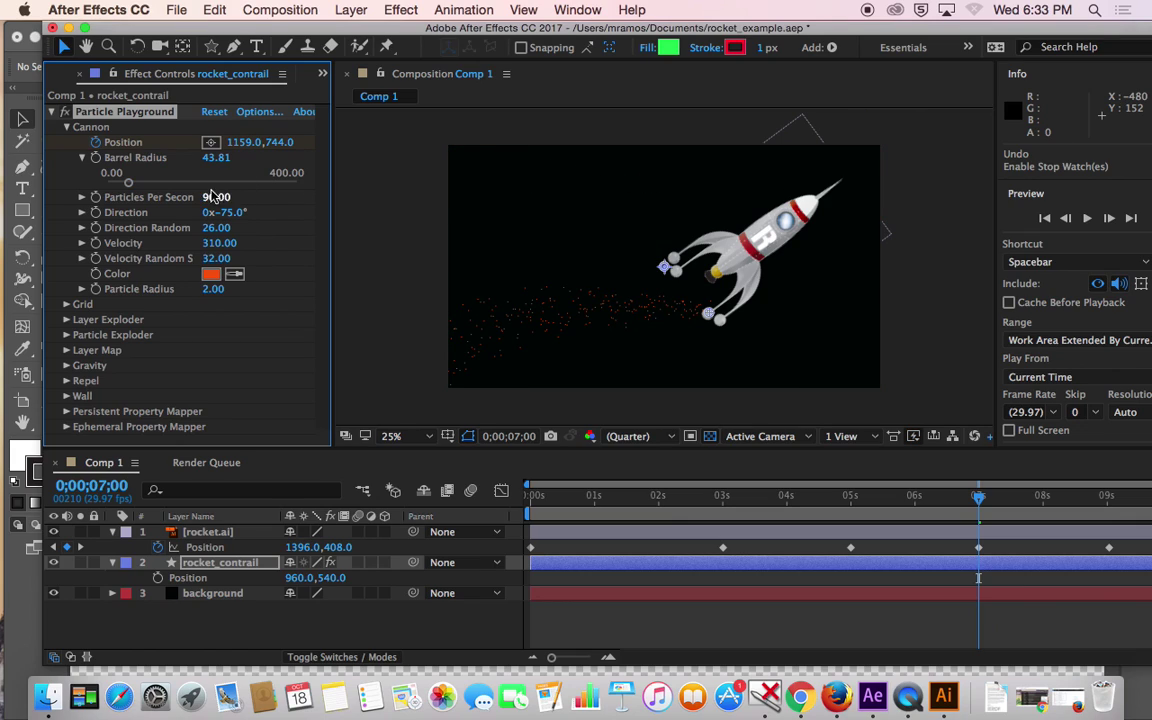
{"action": "left_click_drag", "start_coordinate": [268, 142], "coordinate": [143, 127]}
{"action": "left_click_drag", "start_coordinate": [238, 142], "coordinate": [250, 138]}
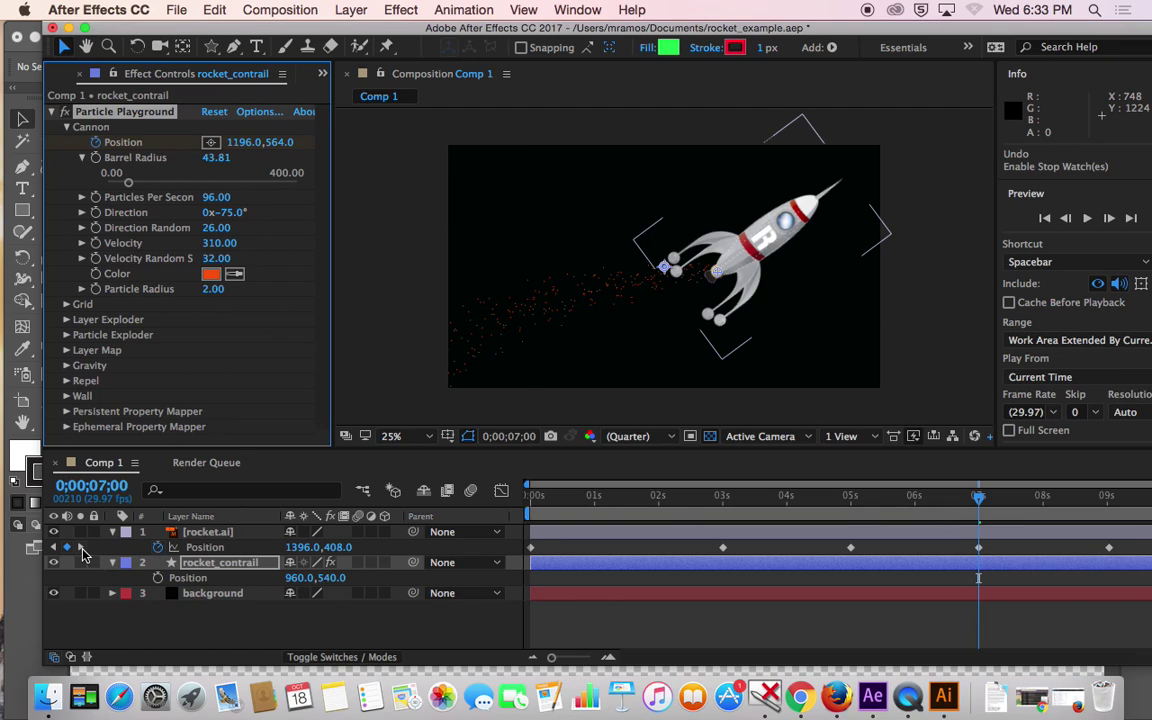
- At the rocket's 0;00;09;01 Position keyframe, set the Cannon Position to 1477, 361
{"action": "left_click", "coordinate": [81, 547]}
{"action": "left_click_drag", "start_coordinate": [243, 142], "coordinate": [543, 170]}
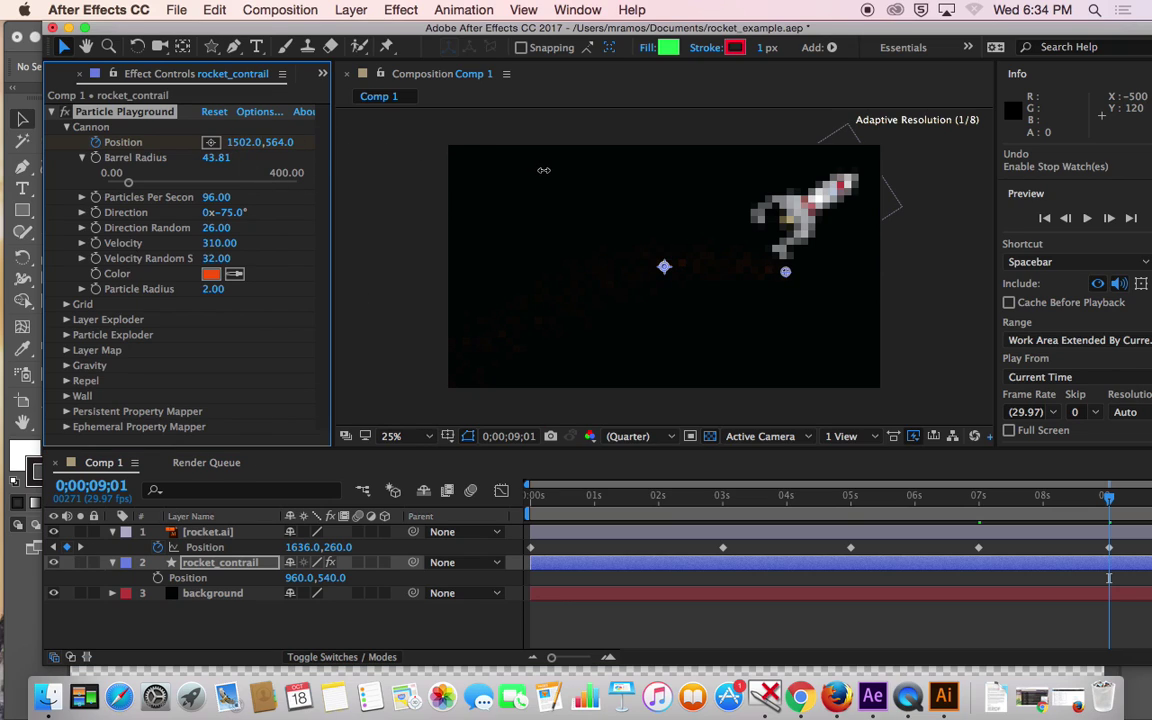
{"action": "left_click_drag", "start_coordinate": [257, 152], "coordinate": [184, 131]}
{"action": "left_click_drag", "start_coordinate": [277, 142], "coordinate": [95, 120]}
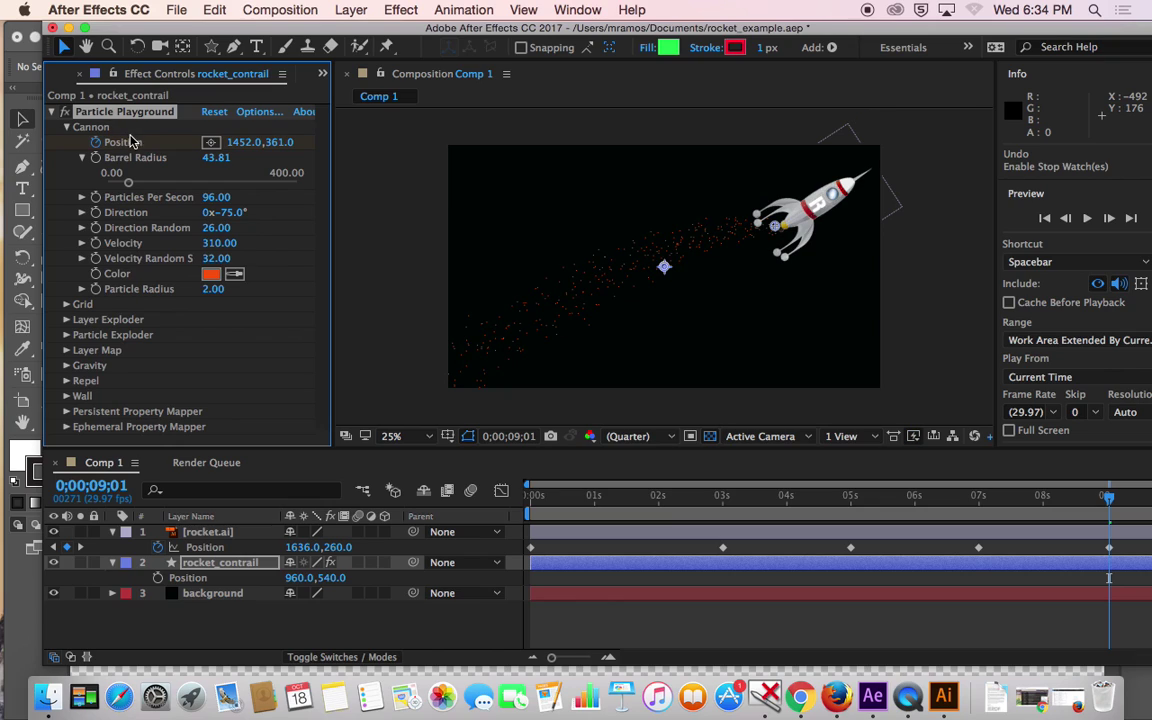
{"action": "left_click_drag", "start_coordinate": [243, 146], "coordinate": [261, 142]}
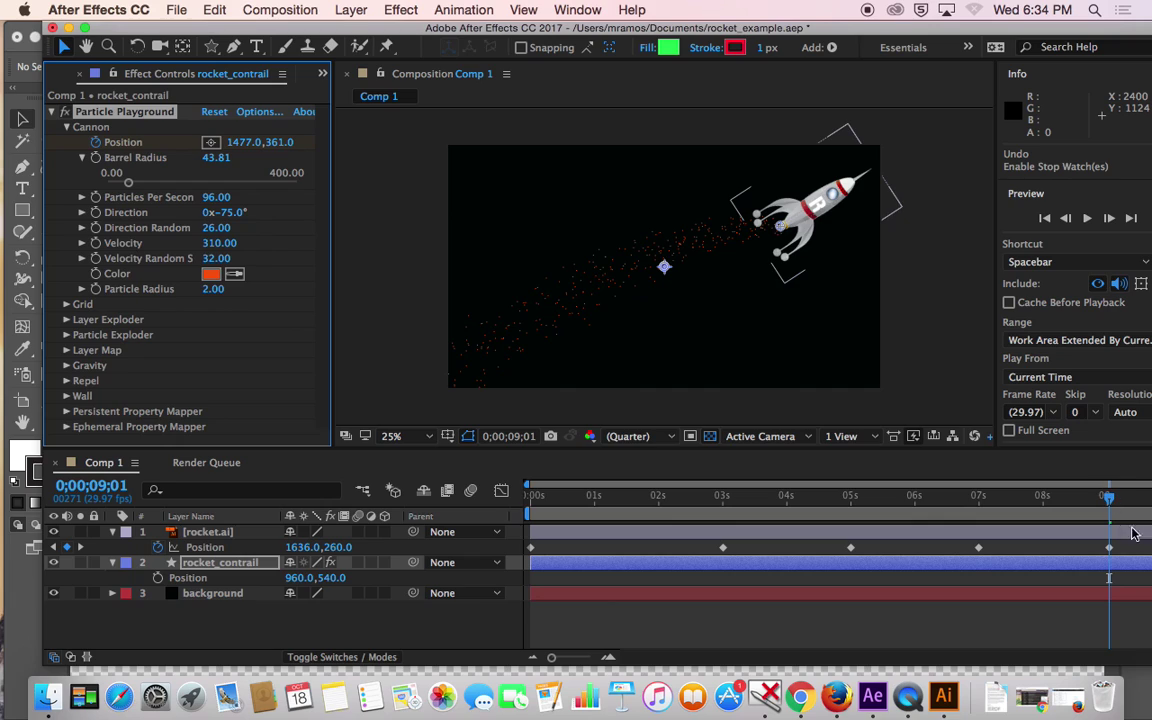
- Set the Cannon Position to 1901, 56 at 0;00;09;21 and save the project
{"action": "key", "text": "space"}
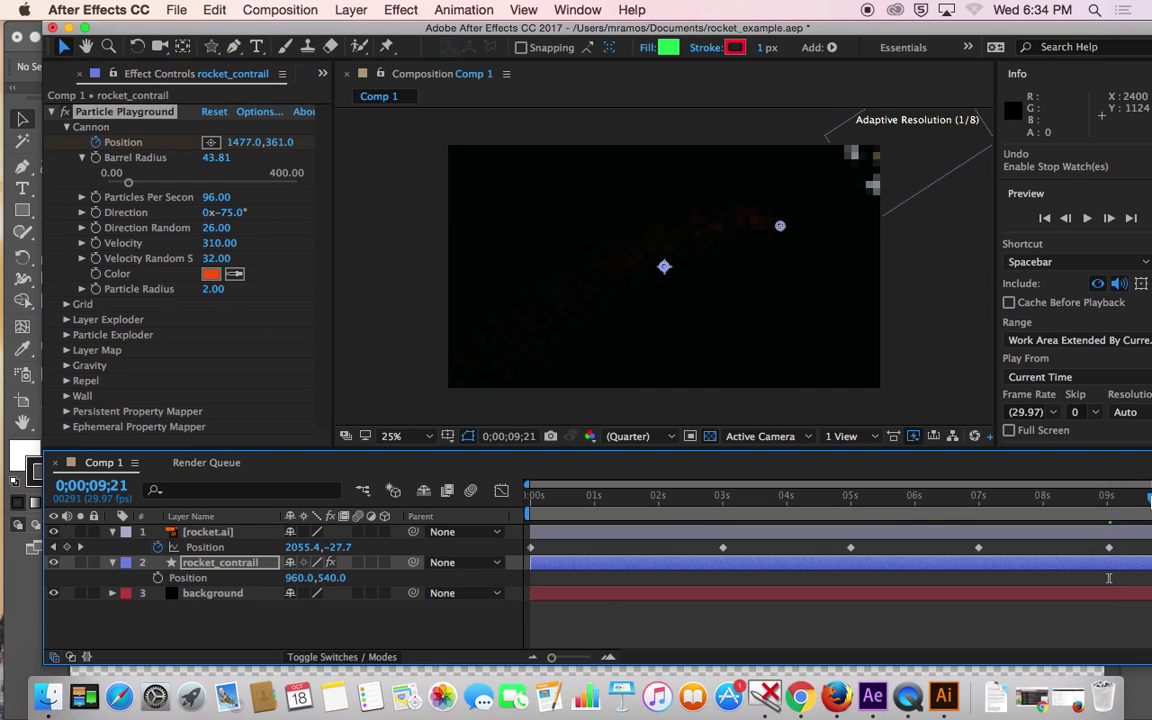
{"action": "left_click_drag", "start_coordinate": [243, 142], "coordinate": [645, 177]}
{"action": "left_click_drag", "start_coordinate": [277, 142], "coordinate": [52, 111]}
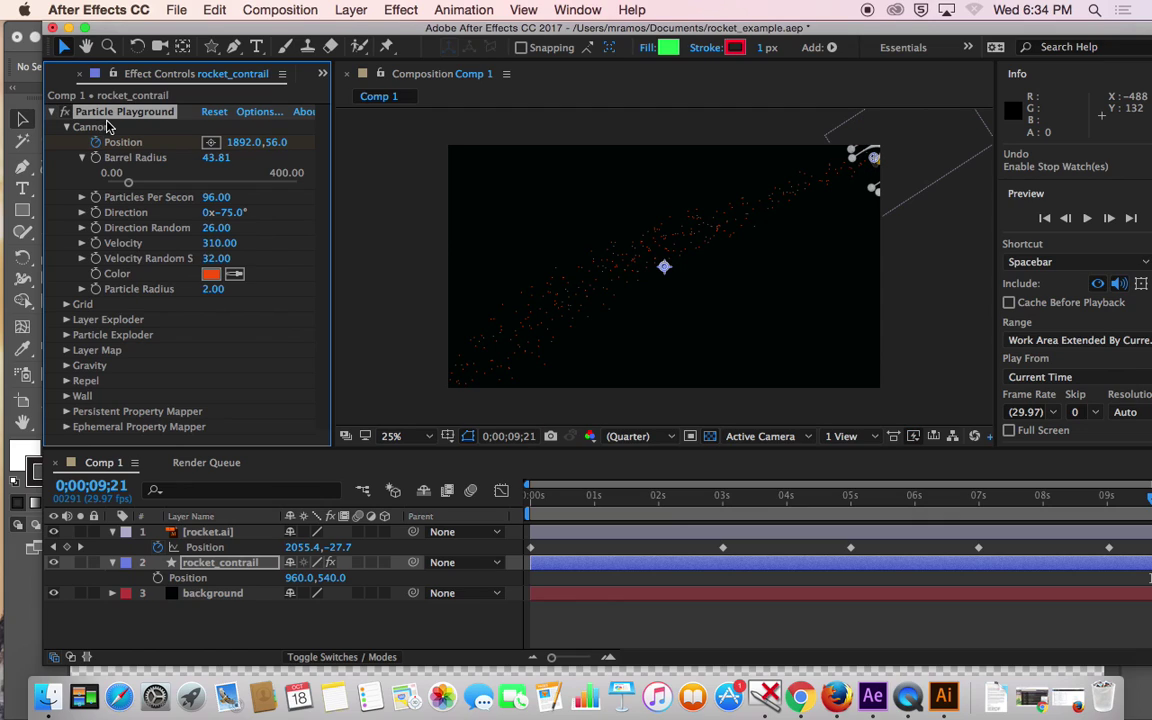
{"action": "left_click_drag", "start_coordinate": [230, 142], "coordinate": [240, 147]}
{"action": "left_click", "coordinate": [180, 10]}
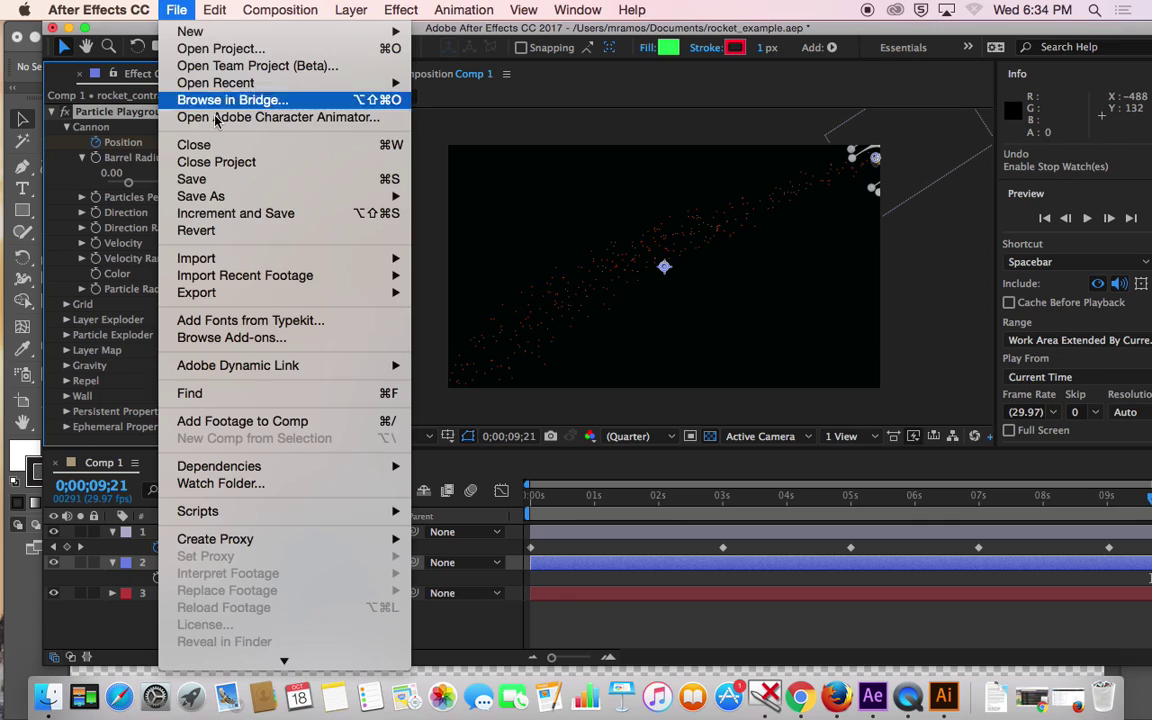
{"action": "left_click", "coordinate": [198, 172]}
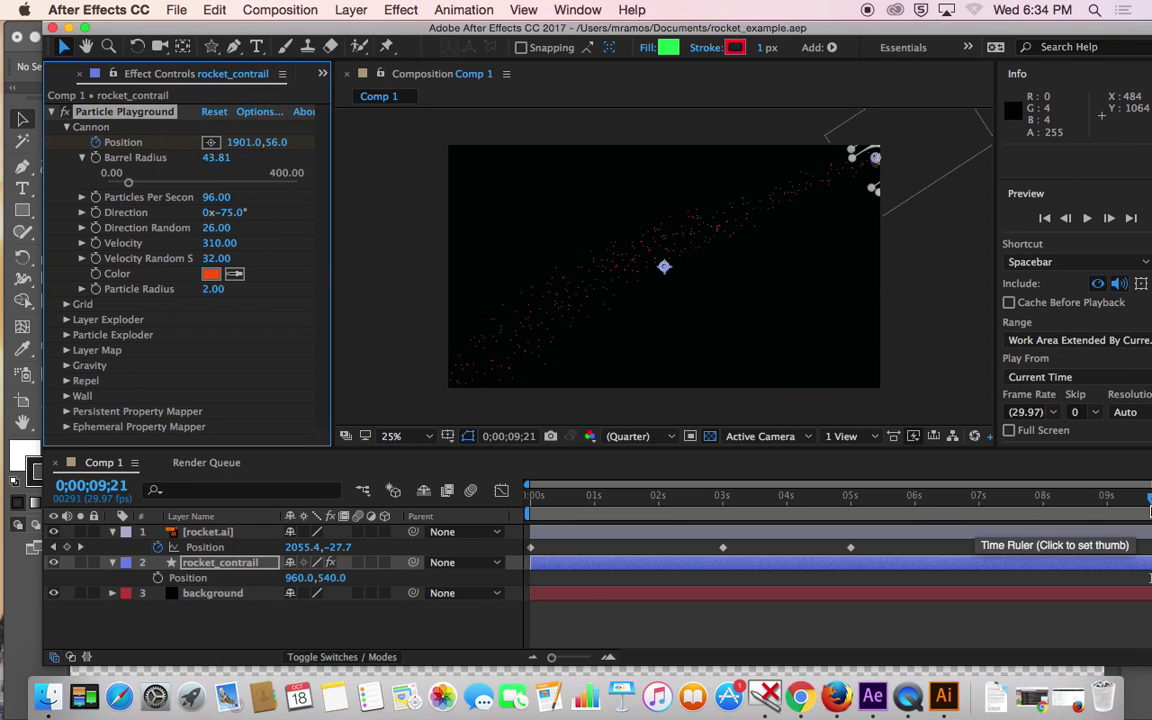
- Scrub through the timeline and preview the full animation to check how the contrail follows the rocket, ending at 0;00;00;00
{"action": "left_click_drag", "start_coordinate": [1050, 497], "coordinate": [857, 497]}
{"action": "left_click_drag", "start_coordinate": [810, 551], "coordinate": [530, 558]}
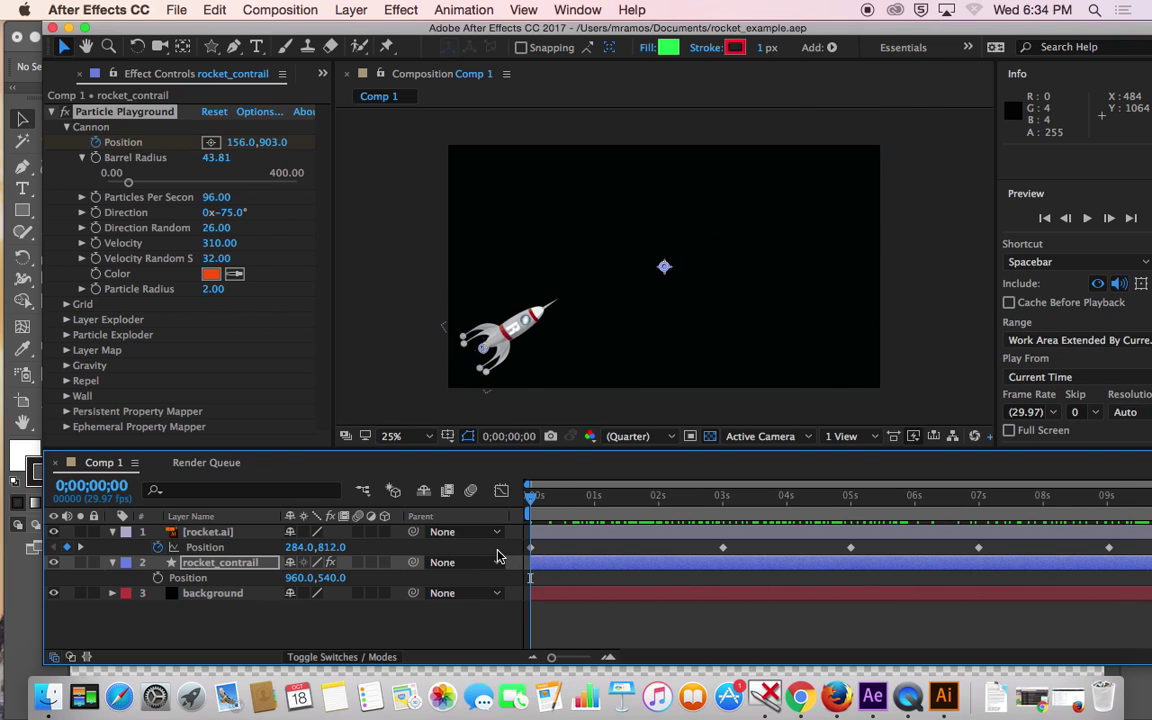
{"action": "left_click", "coordinate": [1092, 223]}
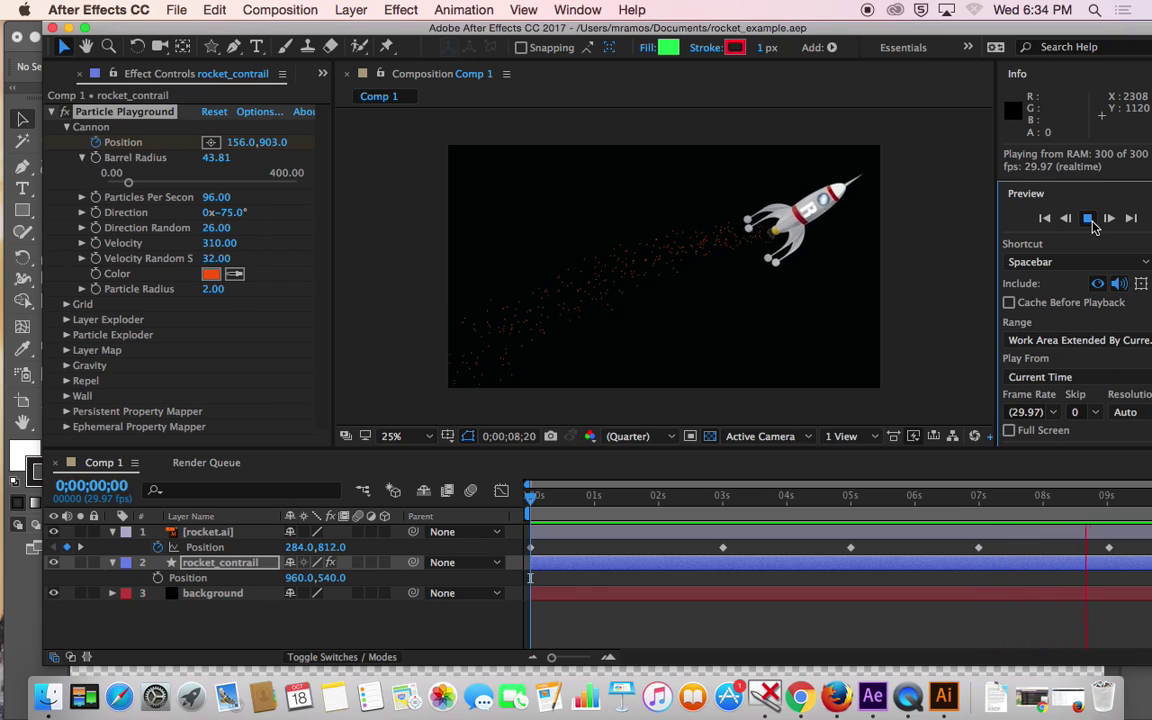
{"action": "left_click", "coordinate": [1088, 219]}
{"action": "left_click_drag", "start_coordinate": [1095, 497], "coordinate": [1030, 497]}
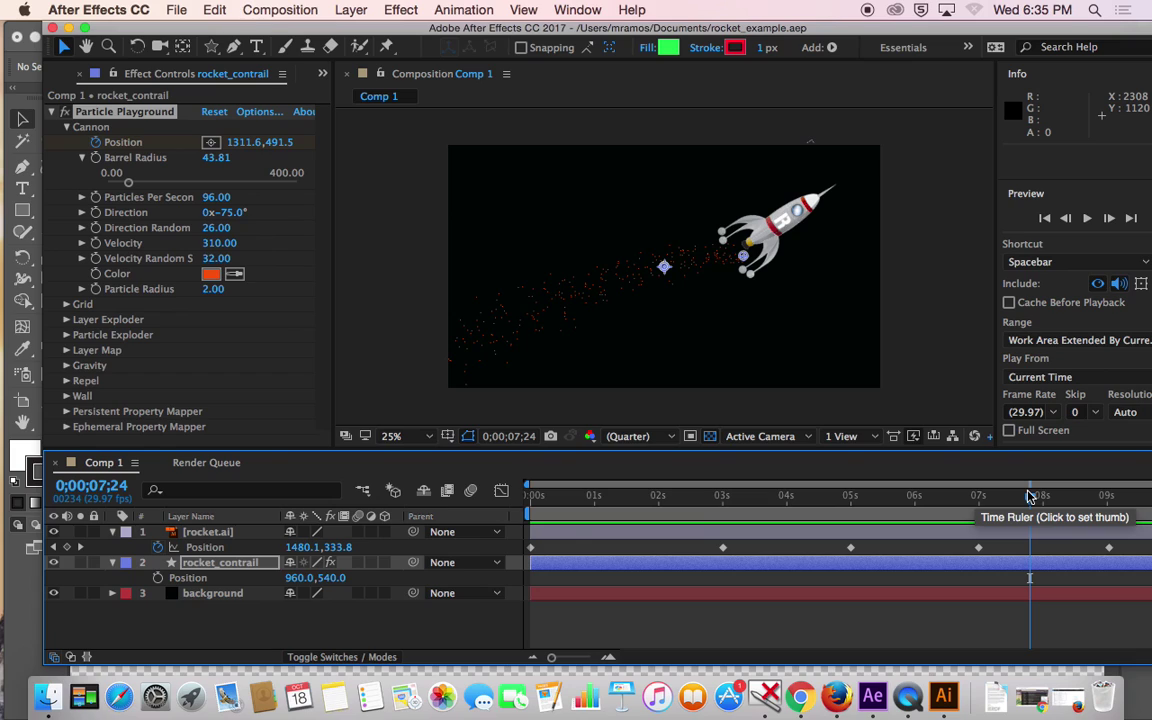
{"action": "key", "text": "F1"}
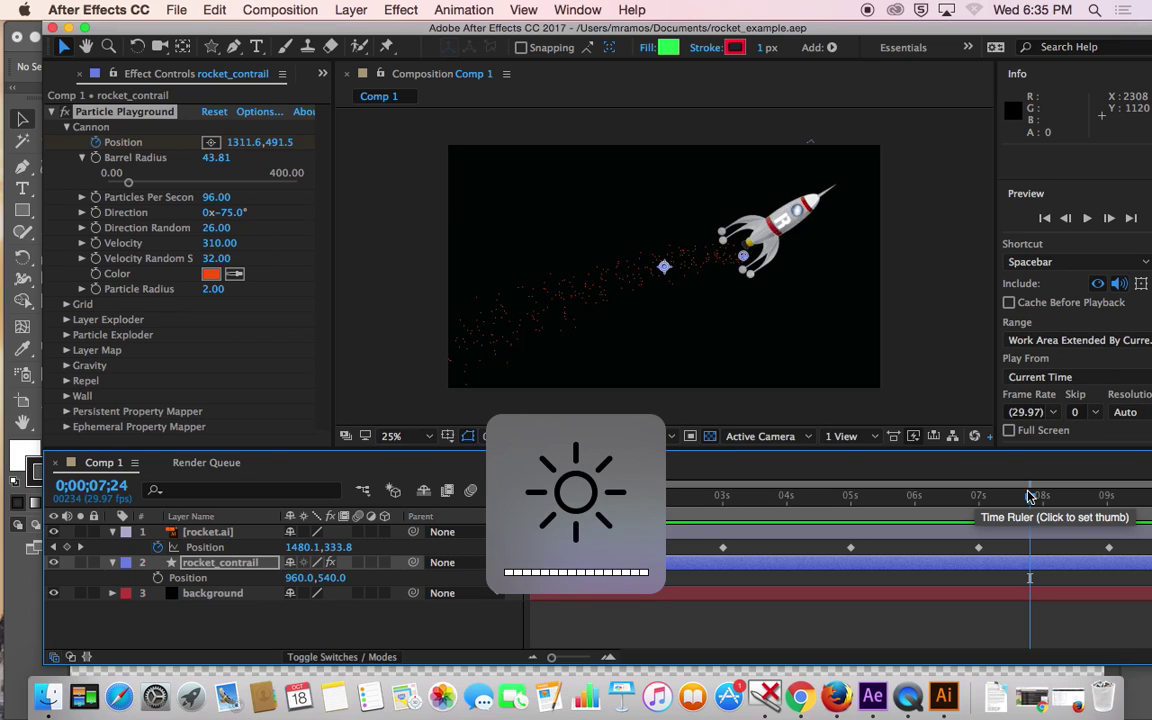
{"action": "left_click_drag", "start_coordinate": [925, 497], "coordinate": [506, 529]}
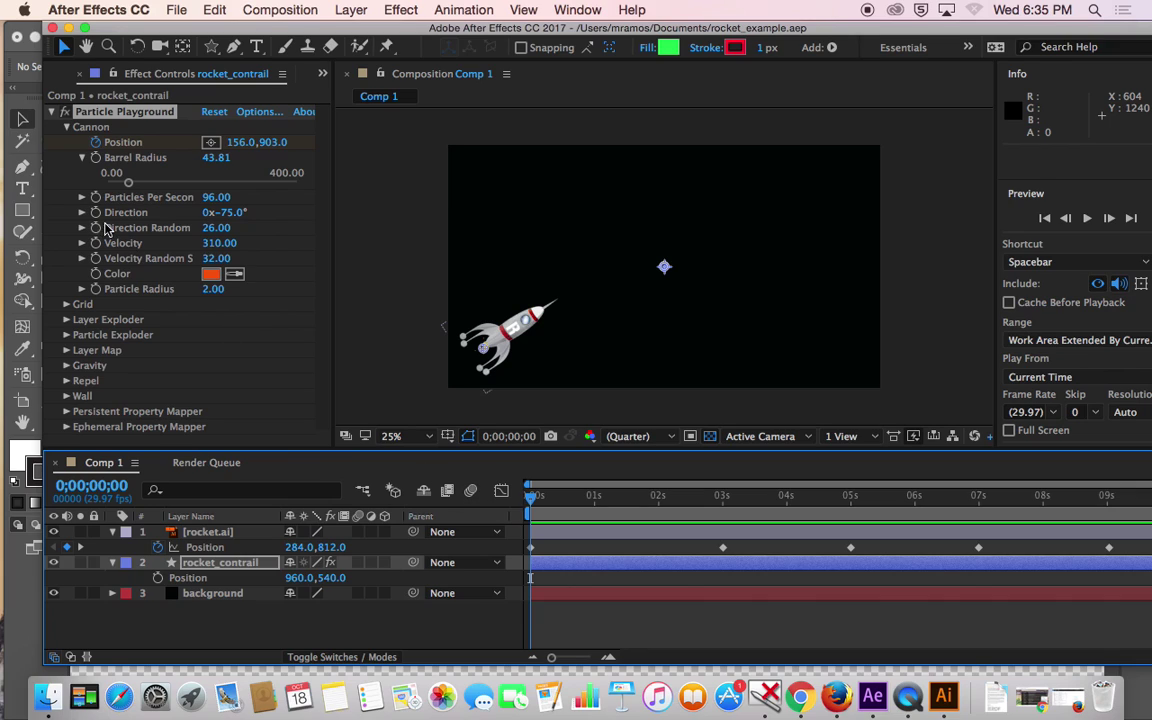
- Try a Cannon Direction of -87° at 0;00;01;13 and undo the change
{"action": "left_click_drag", "start_coordinate": [533, 500], "coordinate": [622, 500]}
{"action": "mouse_move", "coordinate": [233, 217]}
{"action": "left_mouse_down"}
{"action": "mouse_move", "coordinate": [243, 212]}
{"action": "mouse_move", "coordinate": [206, 214]}
{"action": "mouse_move", "coordinate": [232, 222]}
{"action": "left_mouse_up"}
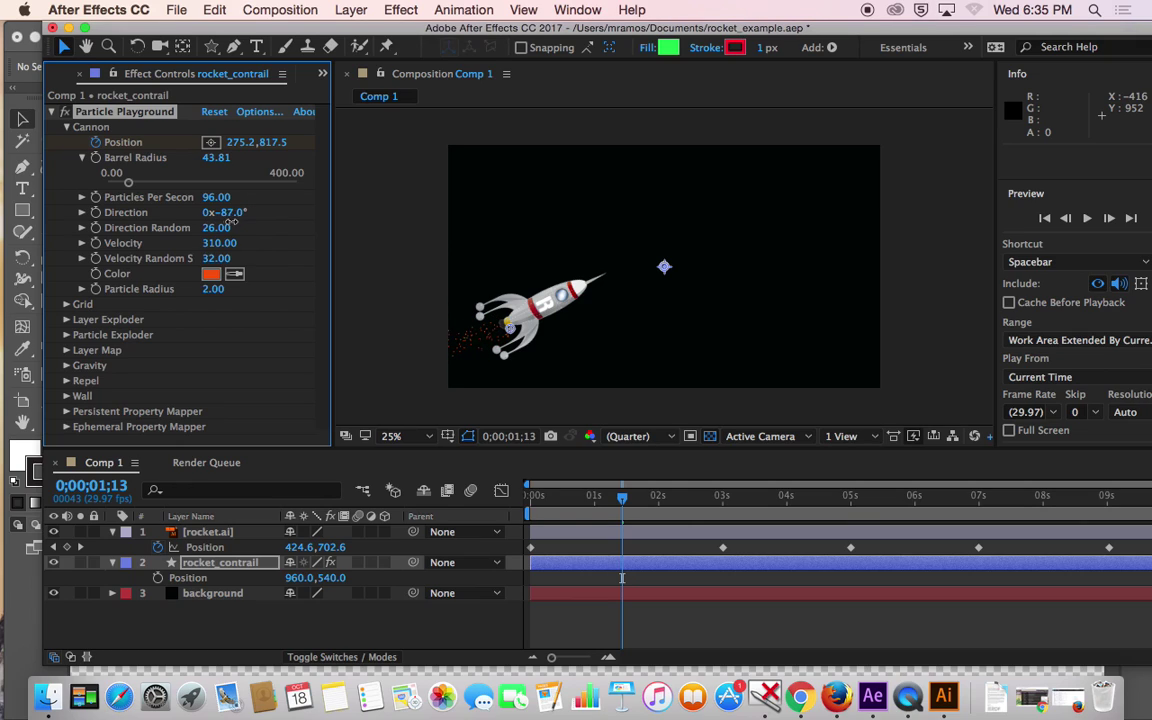
{"action": "key", "text": "ctrl+z"}
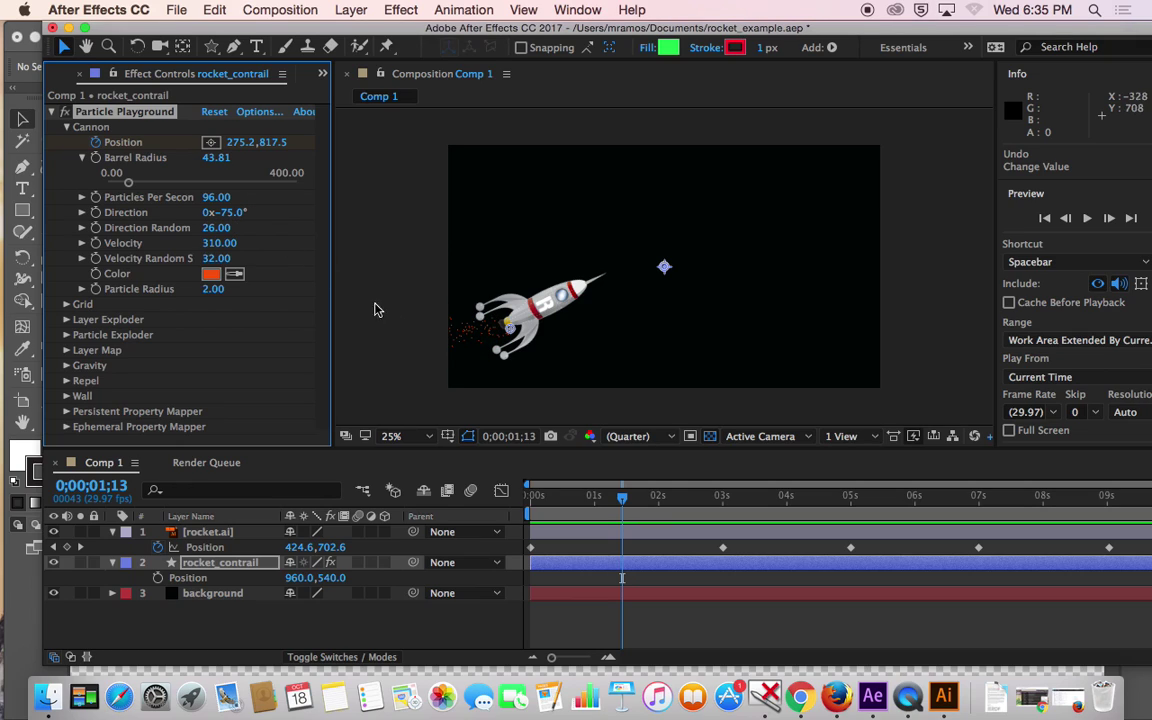
- Enable keyframing on the Cannon Direction at 0;00;00;00
{"action": "left_click", "coordinate": [588, 508]}
{"action": "left_click_drag", "start_coordinate": [588, 508], "coordinate": [470, 500]}
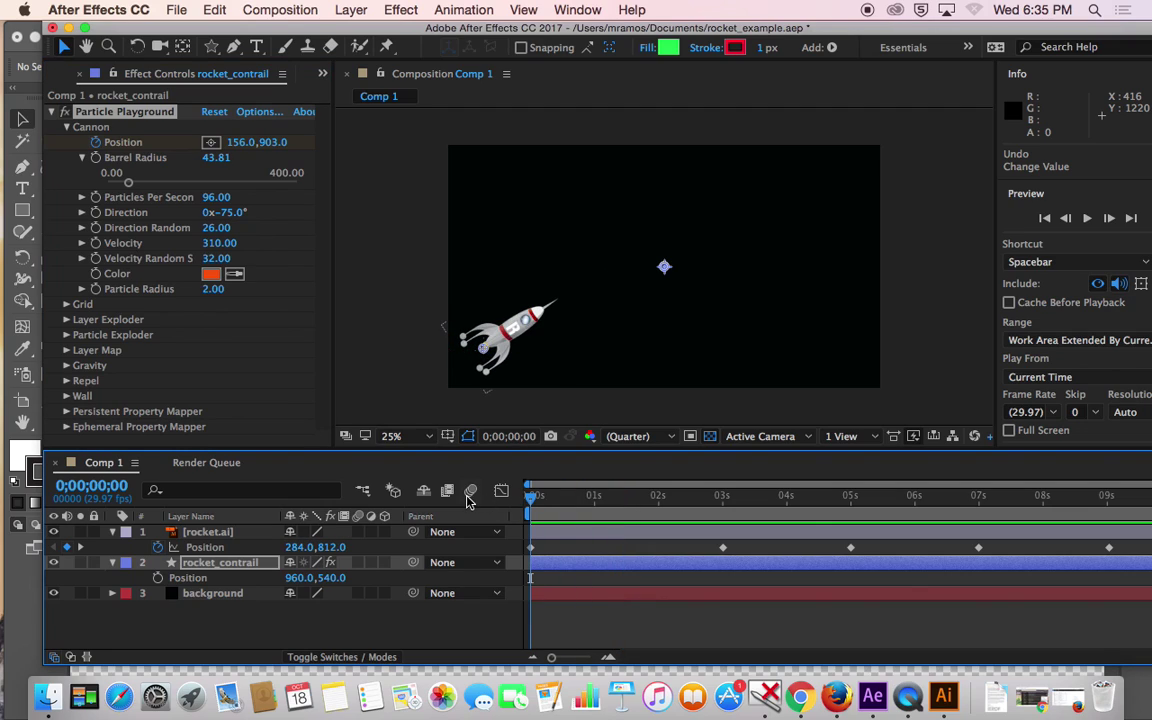
{"action": "left_click", "coordinate": [100, 213]}
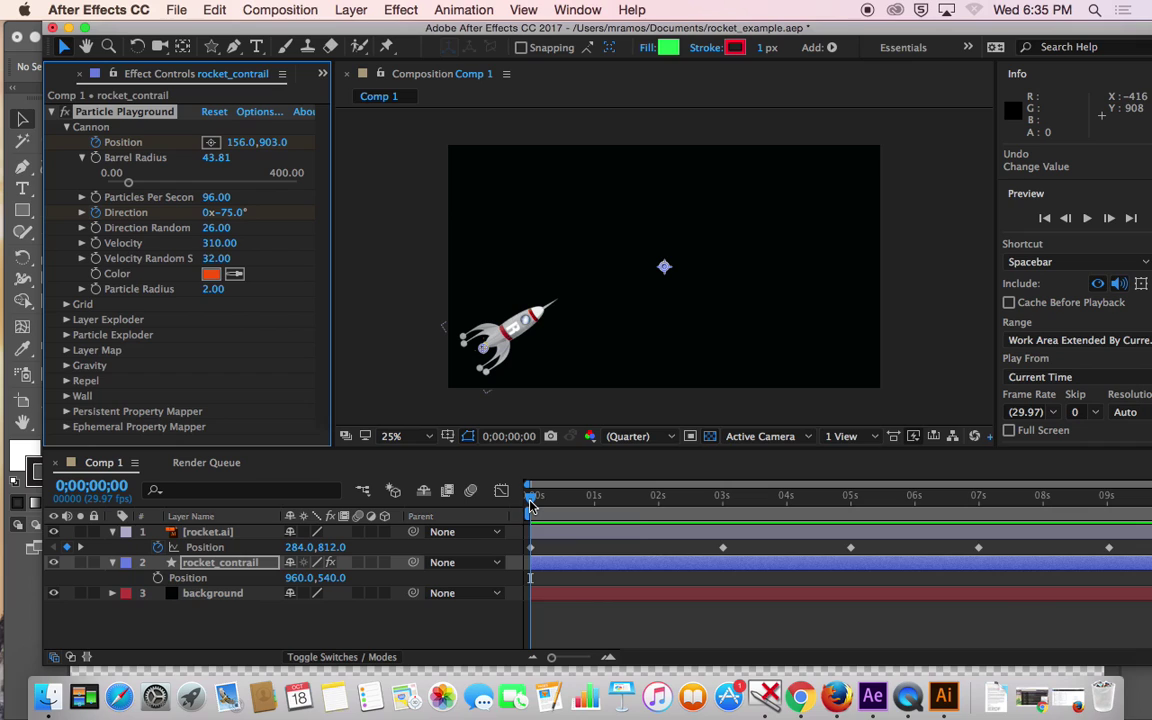
- Set the Cannon Direction to -123° at the rocket's 0;00;03;00 Position keyframe and check the contrail up to 0;00;04;11
{"action": "left_click_drag", "start_coordinate": [531, 506], "coordinate": [725, 531]}
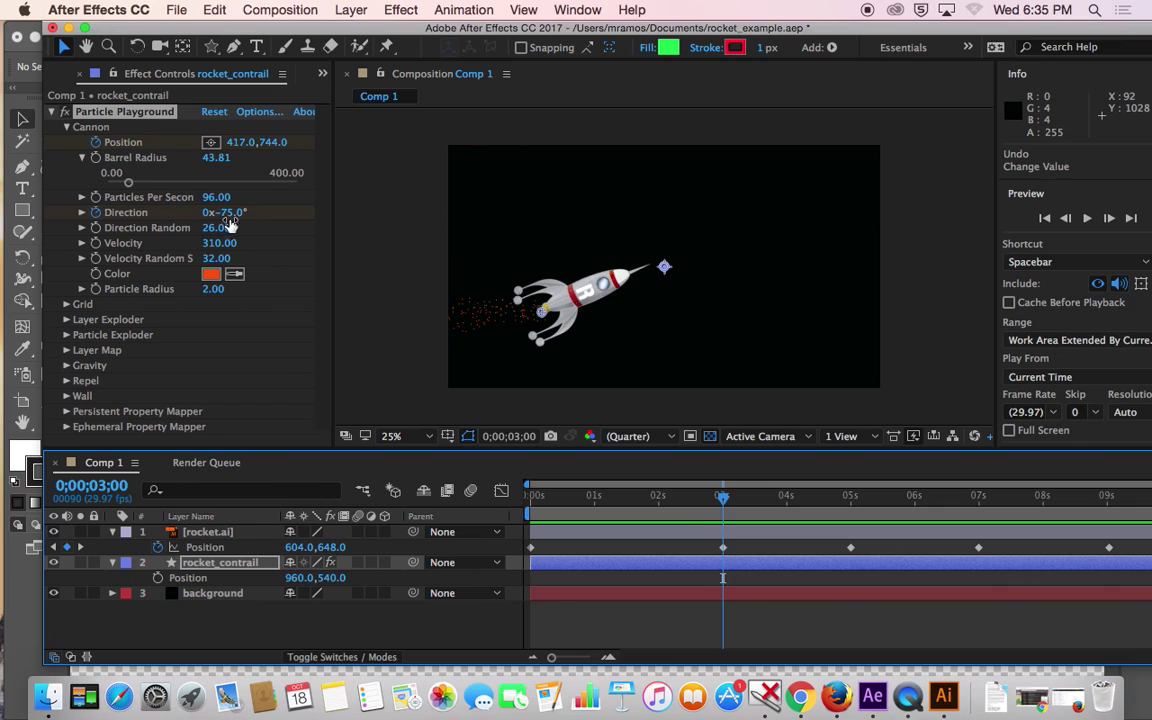
{"action": "left_click", "coordinate": [54, 549]}
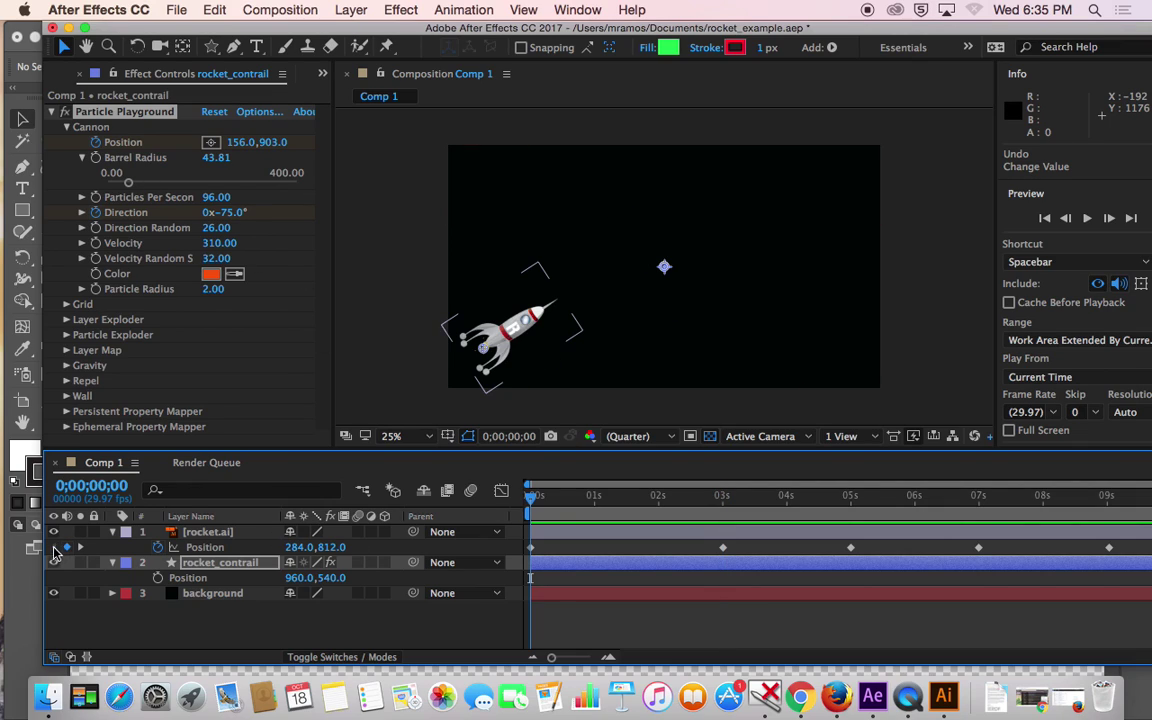
{"action": "left_click", "coordinate": [81, 548]}
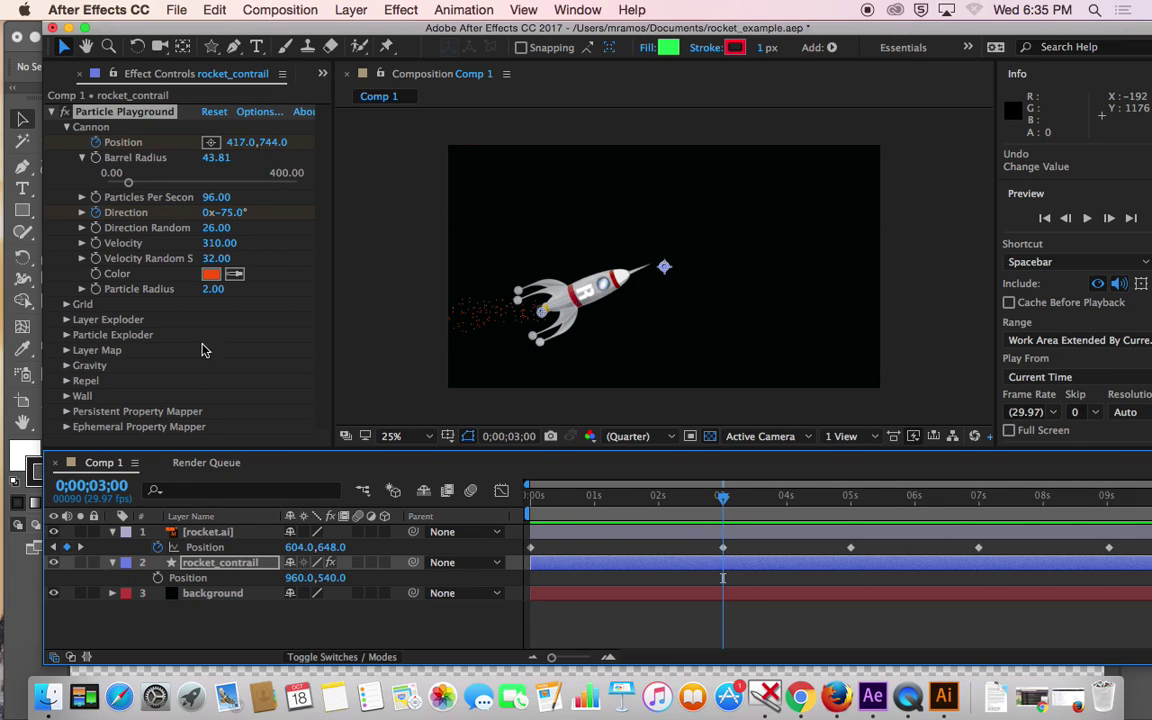
{"action": "left_click_drag", "start_coordinate": [230, 213], "coordinate": [207, 217]}
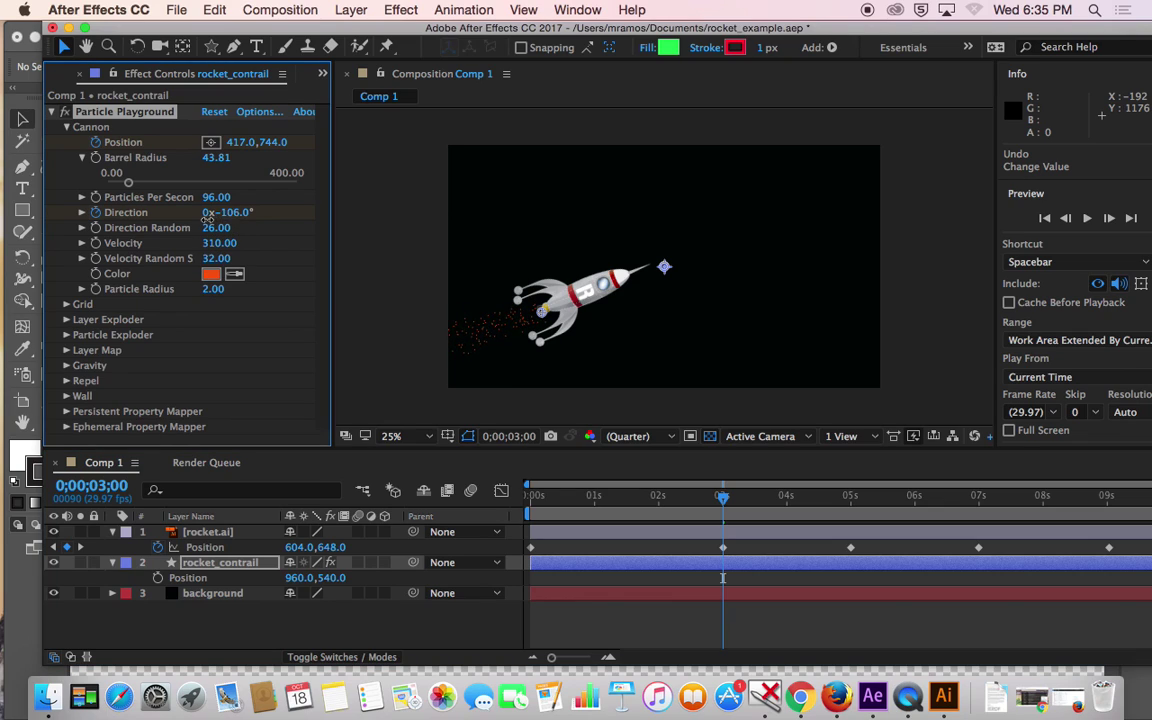
{"action": "left_click_drag", "start_coordinate": [725, 503], "coordinate": [810, 505]}
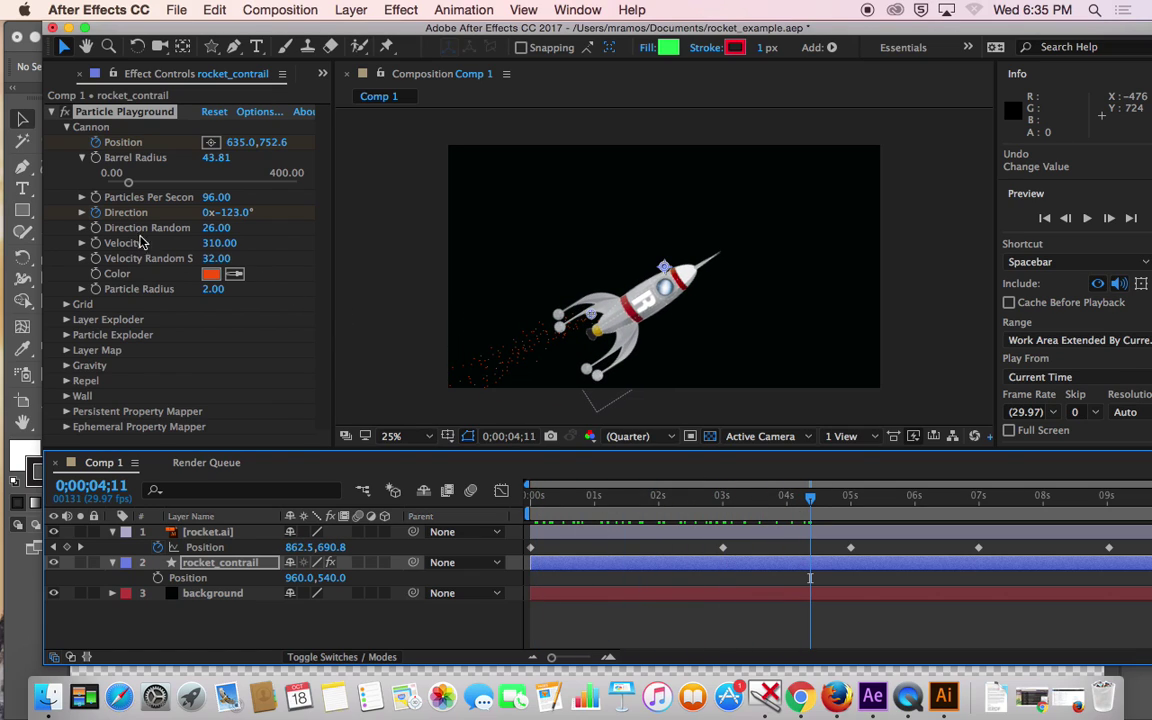
- Set the Cannon Direction to -93° at the rocket's 0;00;05;00 Position keyframe
{"action": "left_click", "coordinate": [81, 547]}
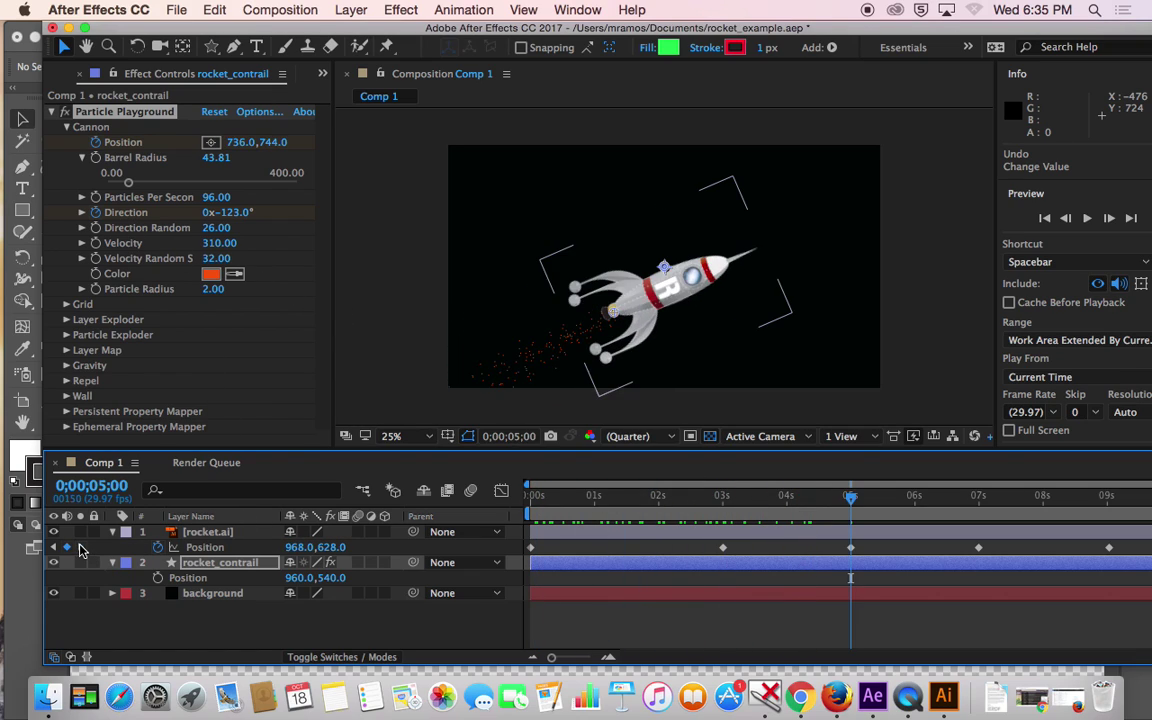
{"action": "left_click", "coordinate": [340, 500]}
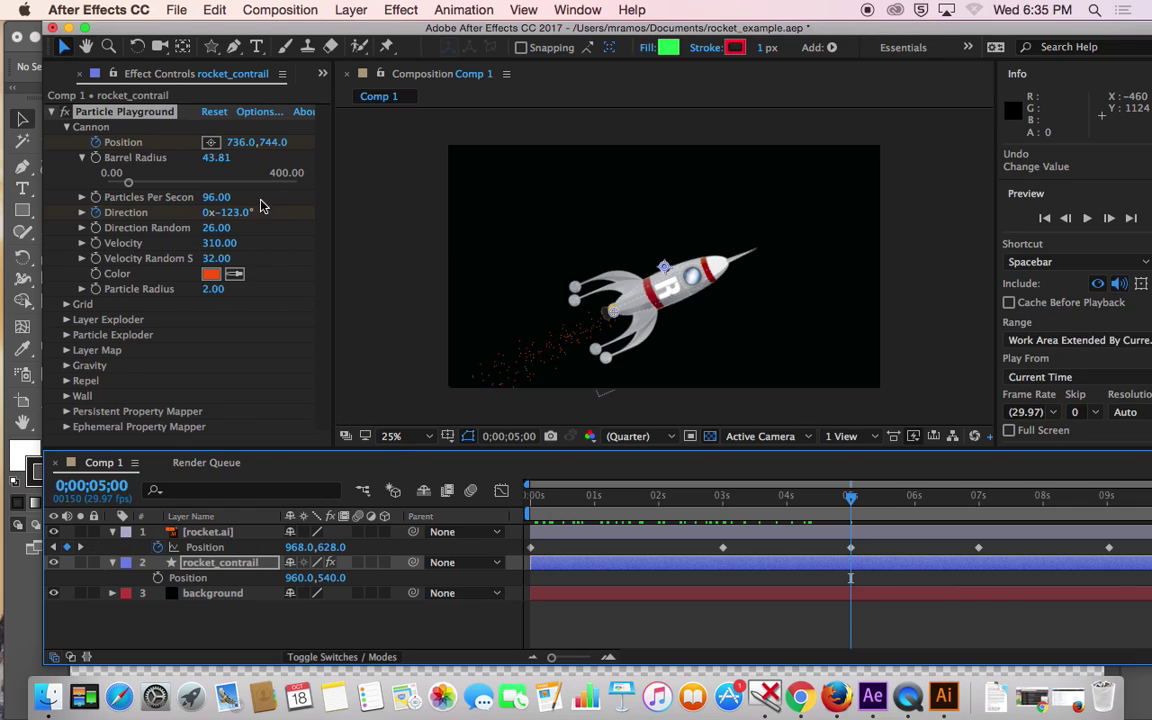
{"action": "left_click", "coordinate": [233, 213]}
{"action": "left_click_drag", "start_coordinate": [240, 215], "coordinate": [266, 221]}
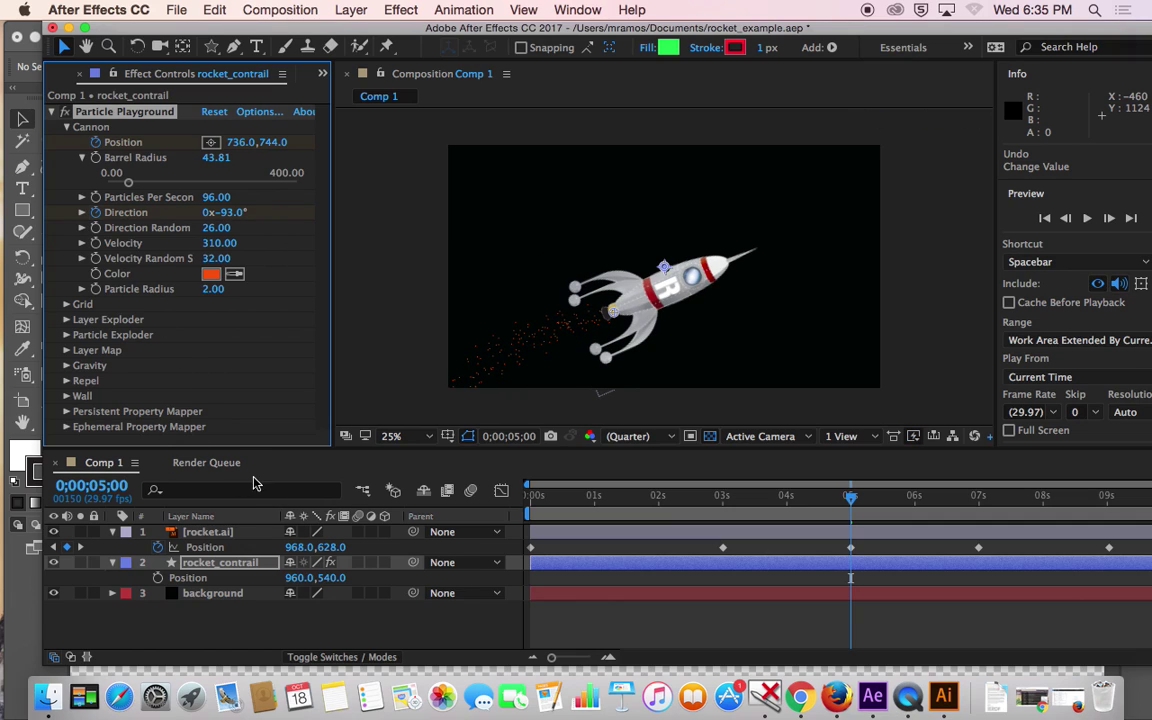
- Set the contrail's Cannon Direction to -132° at the rocket's 0;00;07;00 Position keyframe
{"action": "left_click", "coordinate": [80, 547]}
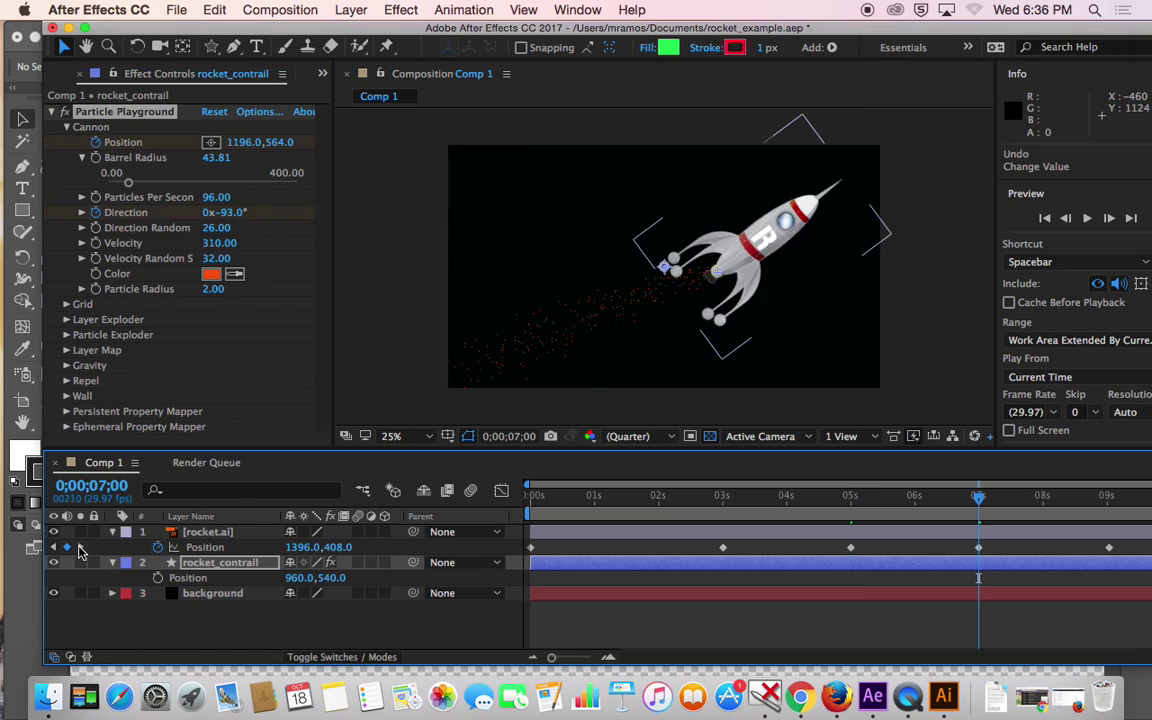
{"action": "left_click_drag", "start_coordinate": [233, 219], "coordinate": [186, 204]}
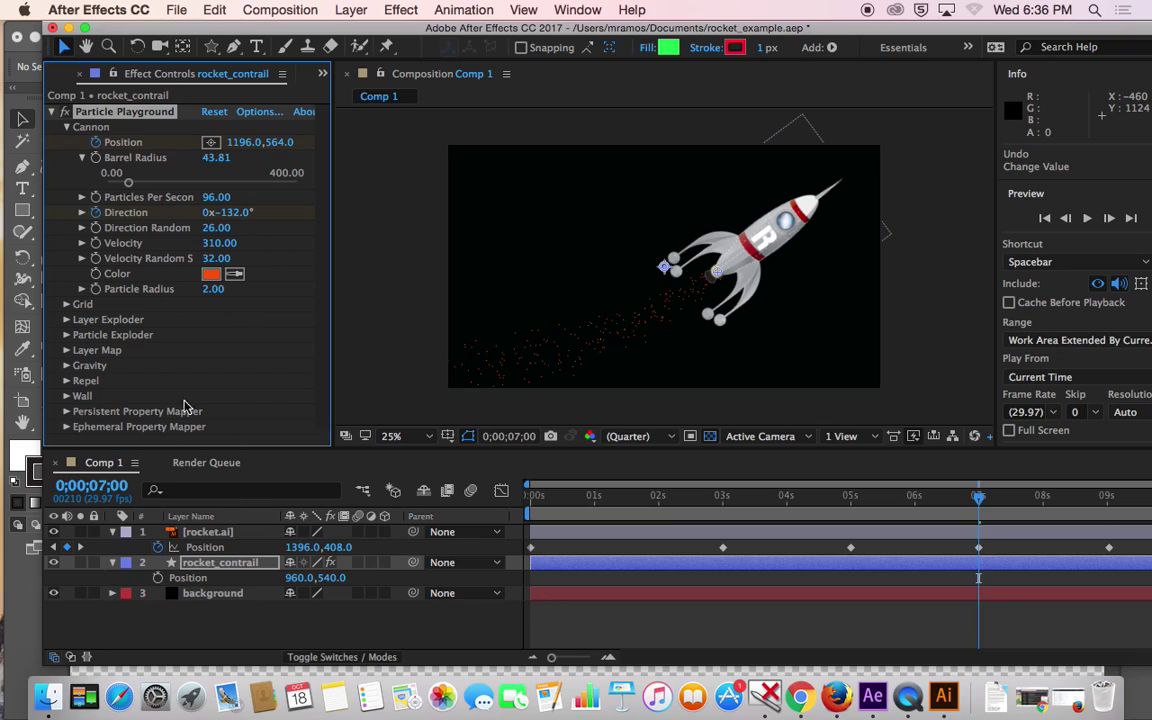
- Check the contrail at the rocket's 0;00;09;01 Position keyframe and near the composition's end, and preview the whole animation
{"action": "left_click", "coordinate": [81, 547]}
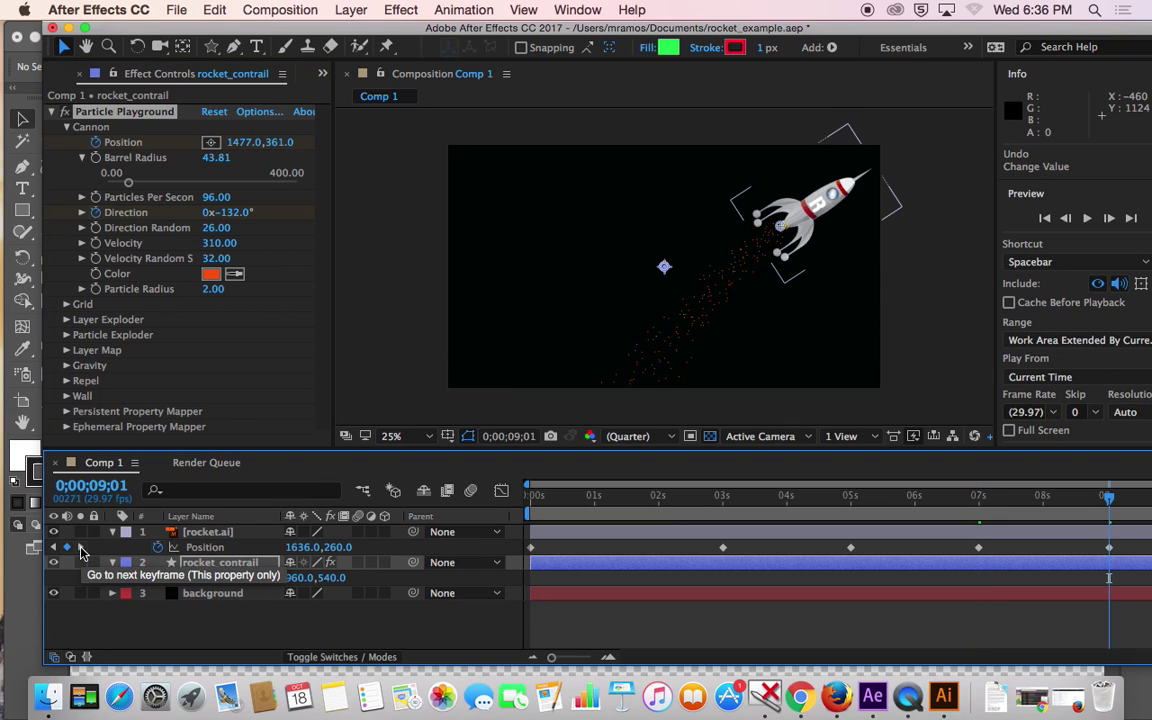
{"action": "key", "text": "space"}
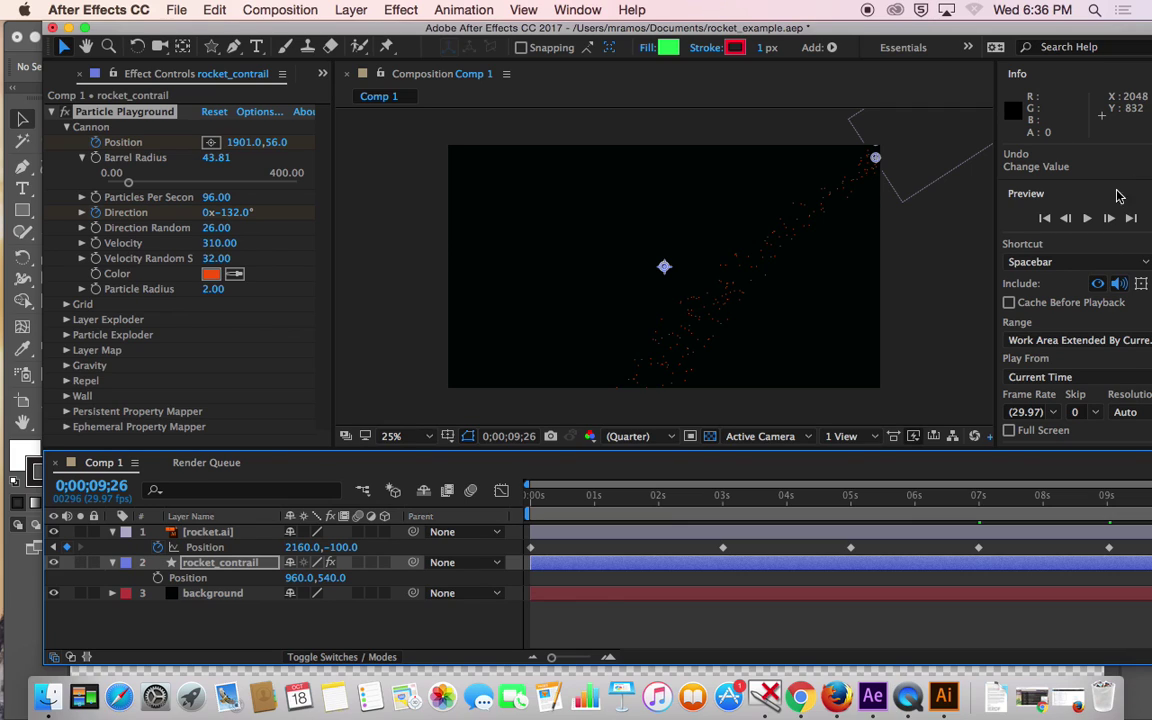
{"action": "left_click", "coordinate": [1087, 220]}
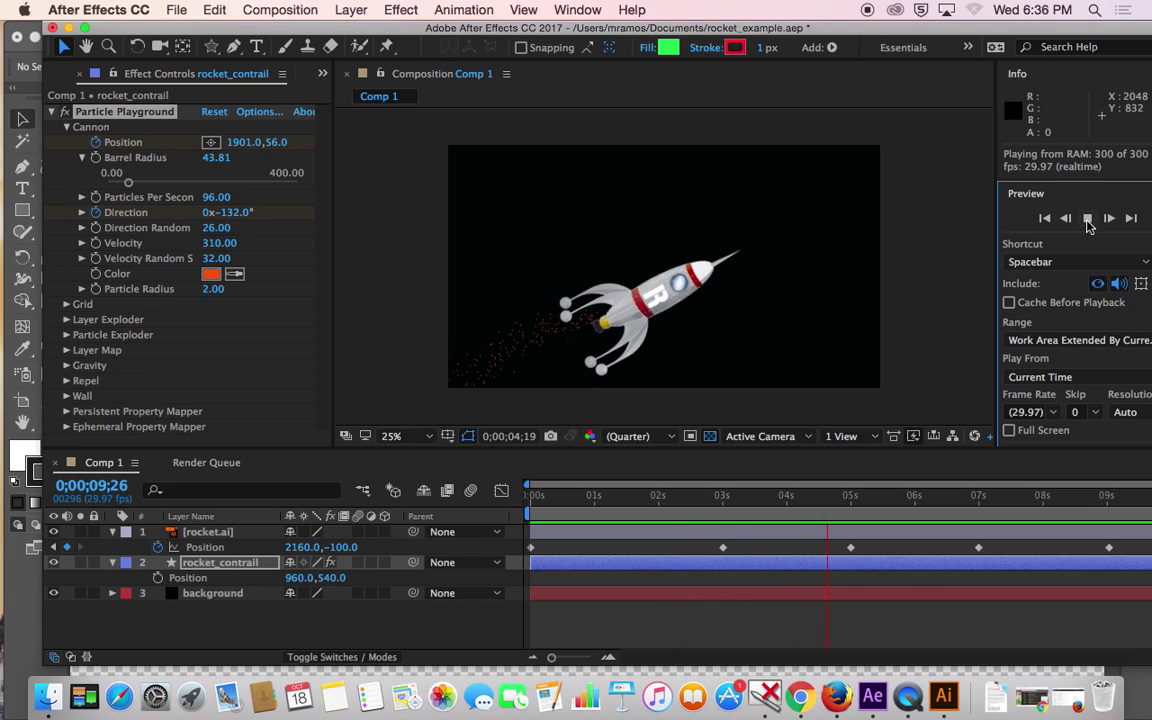
{"action": "left_click", "coordinate": [1088, 219]}
- At 0;00;03;03, enlarge the contrail particles by setting the Cannon's Particle Radius to 8
{"action": "left_click_drag", "start_coordinate": [892, 505], "coordinate": [733, 513]}
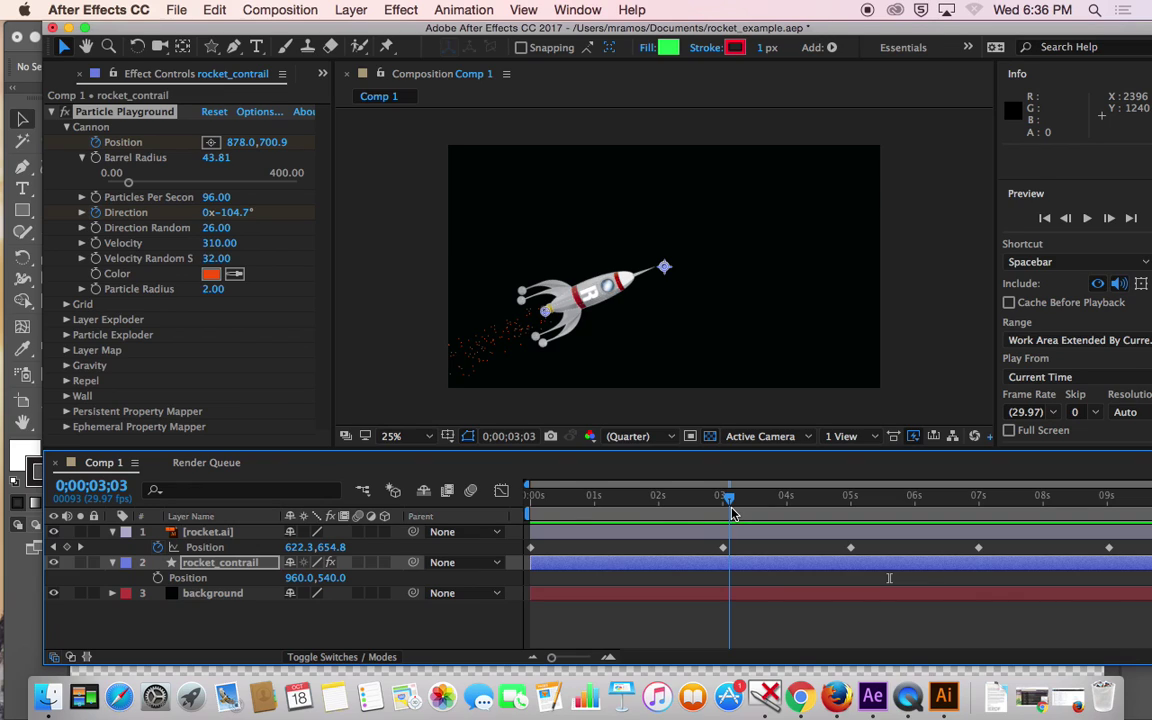
{"action": "mouse_move", "coordinate": [205, 297]}
{"action": "left_mouse_down"}
{"action": "mouse_move", "coordinate": [216, 289]}
{"action": "mouse_move", "coordinate": [218, 299]}
{"action": "left_mouse_up"}
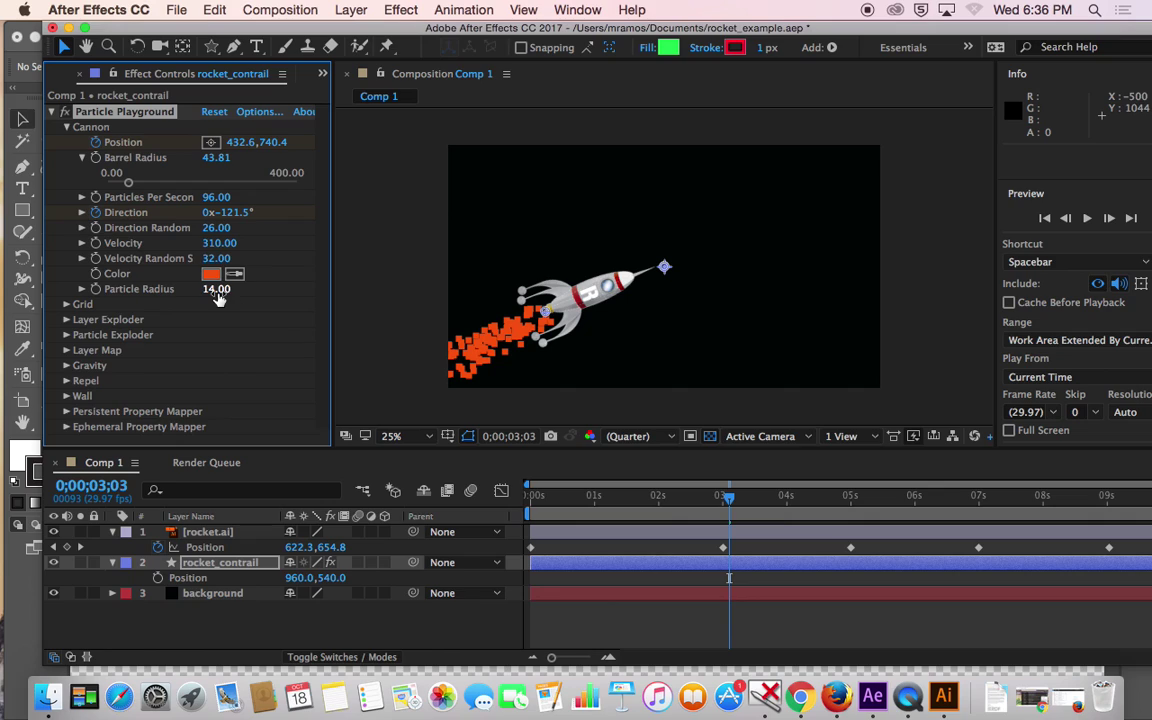
{"action": "left_click_drag", "start_coordinate": [222, 298], "coordinate": [214, 290]}
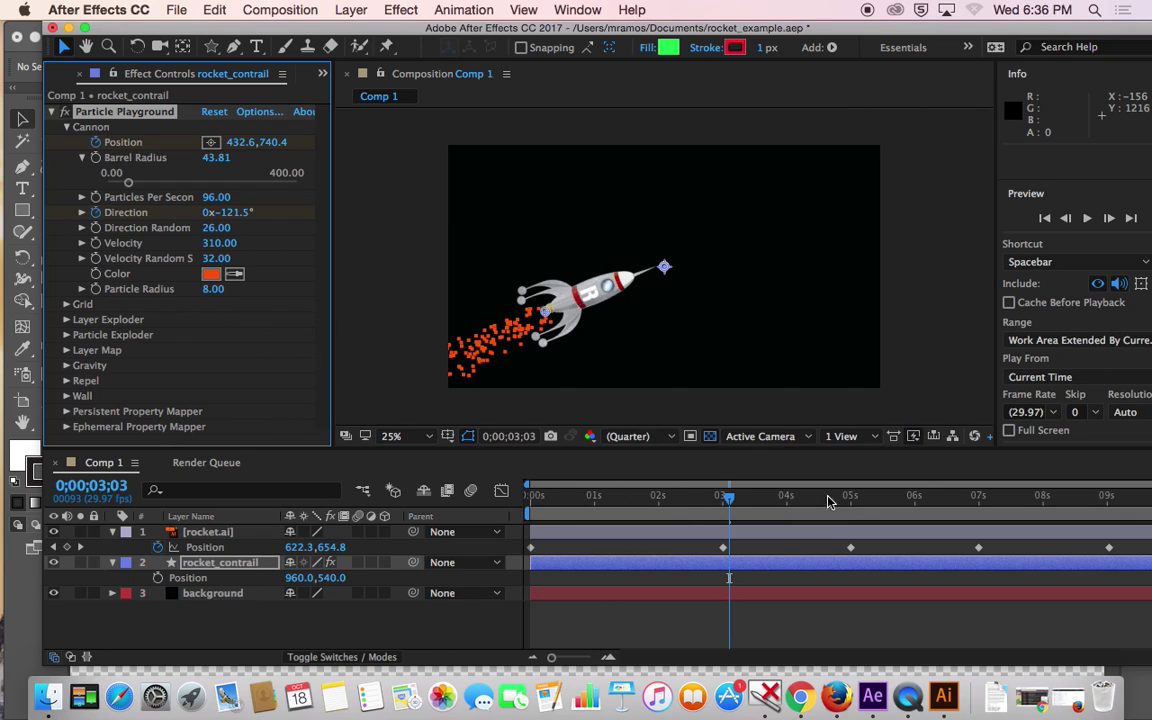
- Preview the rocket and its contrail animation from the first frame of the composition
{"action": "left_click_drag", "start_coordinate": [731, 500], "coordinate": [530, 497]}
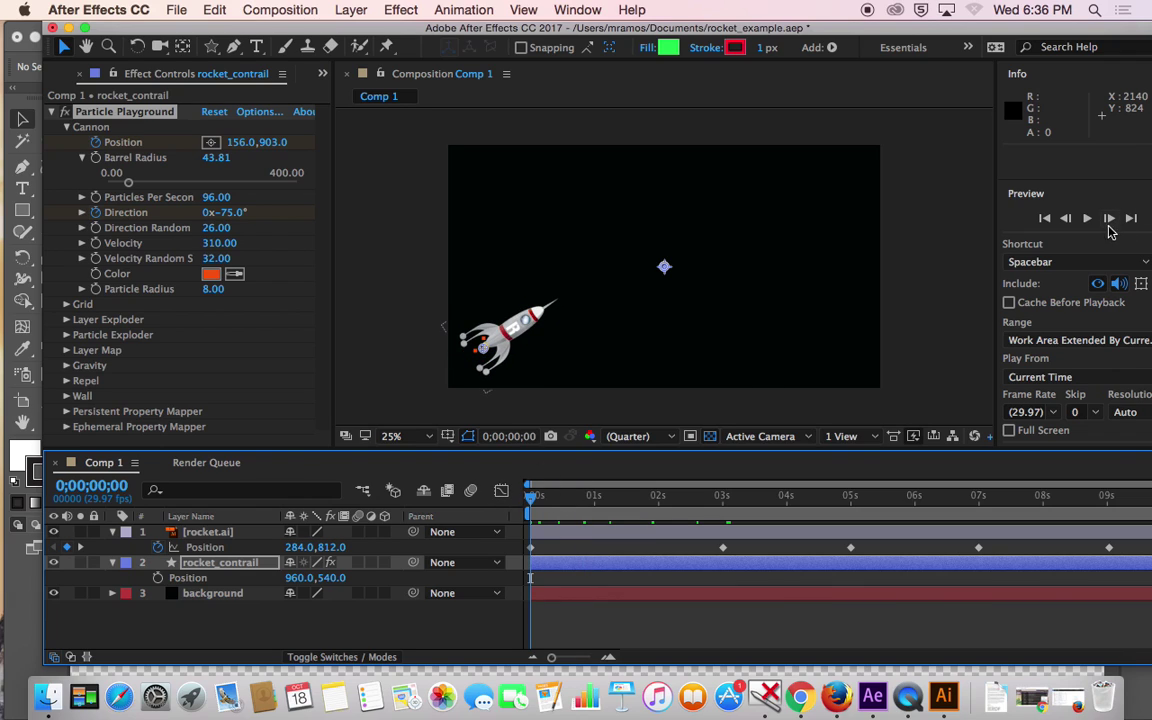
{"action": "left_click", "coordinate": [1092, 220]}
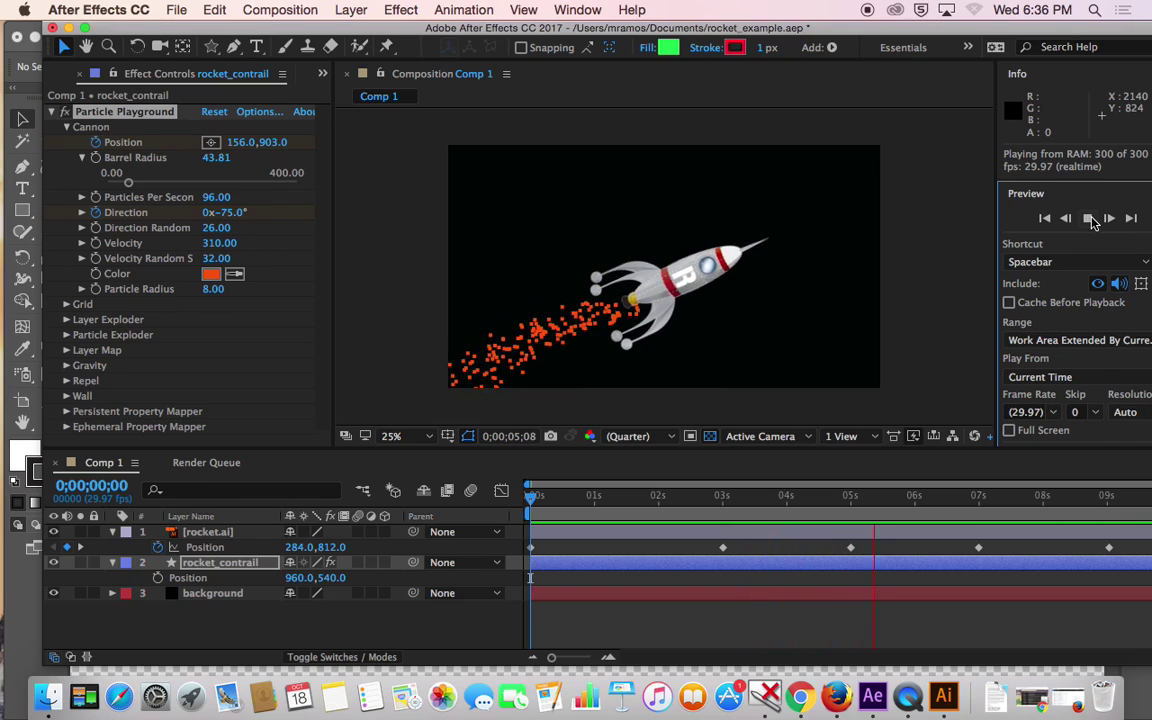
{"action": "left_click", "coordinate": [1092, 220]}
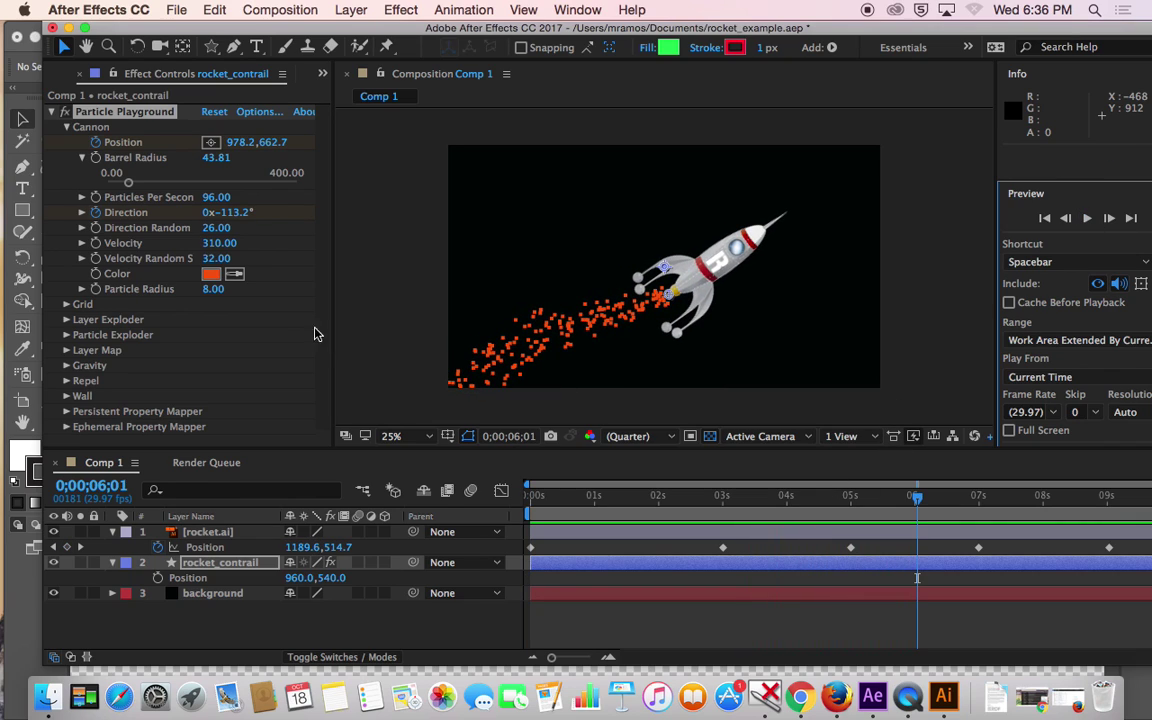
- Set the contrail's cannon Particle Radius to 4.00 and preview the animation from the first frame
{"action": "left_click_drag", "start_coordinate": [212, 294], "coordinate": [209, 292]}
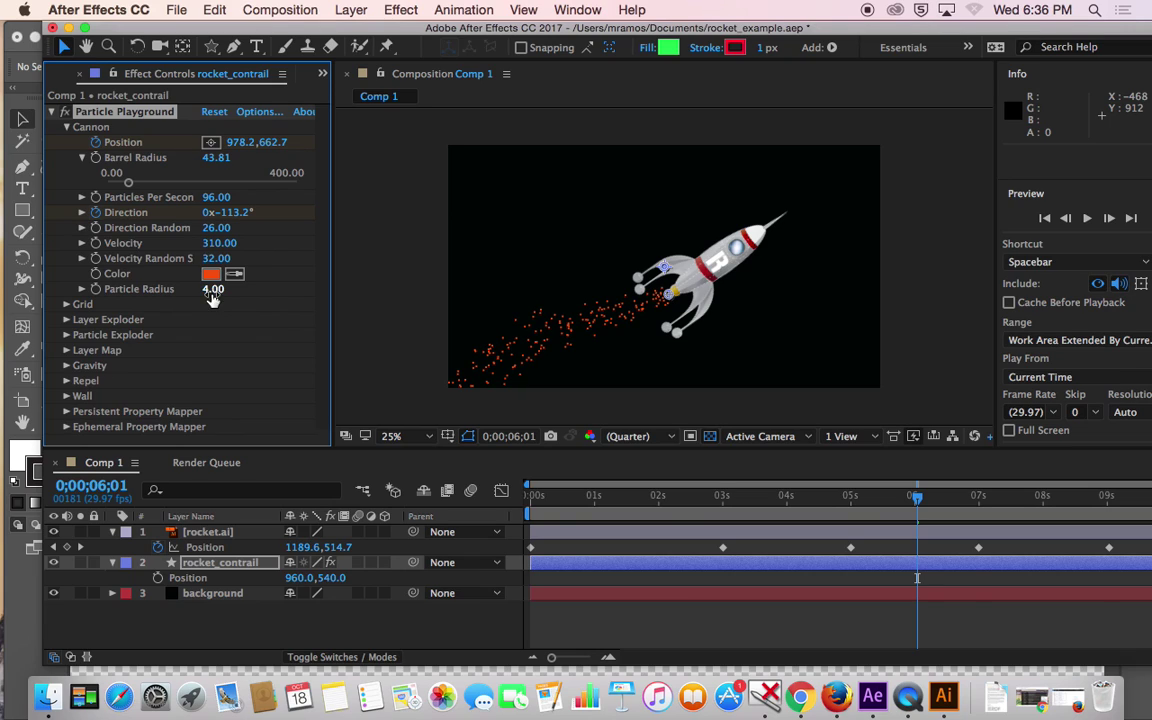
{"action": "left_click_drag", "start_coordinate": [917, 503], "coordinate": [527, 500]}
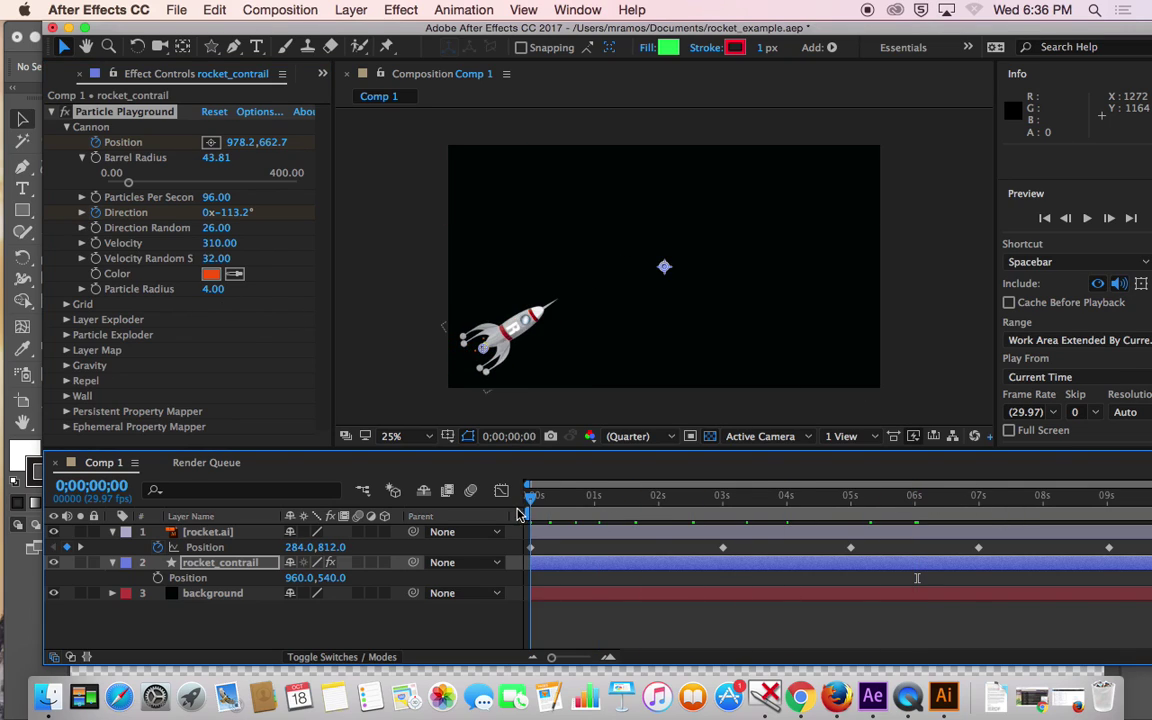
{"action": "left_click", "coordinate": [1089, 222]}
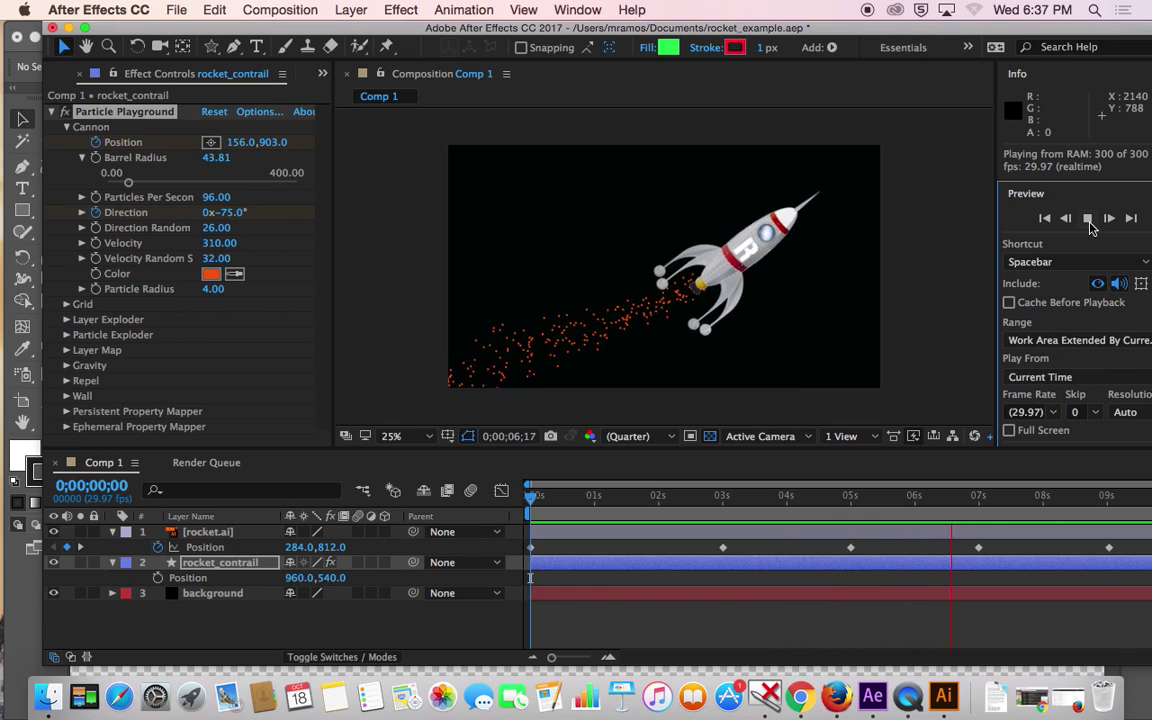
{"action": "left_click", "coordinate": [1088, 220]}
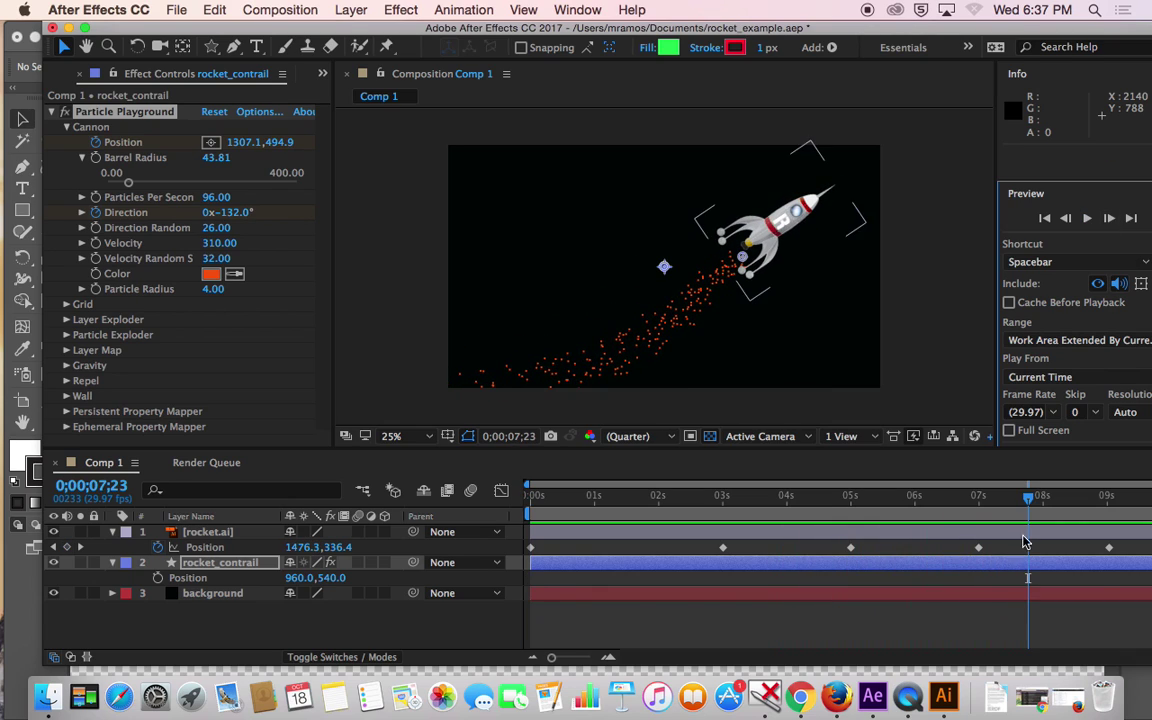
- Return the current time to 0;00;00;00 and collapse the properties of the rocket.ai and rocket_contrail layers
{"action": "left_click", "coordinate": [980, 510]}
{"action": "left_click_drag", "start_coordinate": [980, 510], "coordinate": [519, 505]}
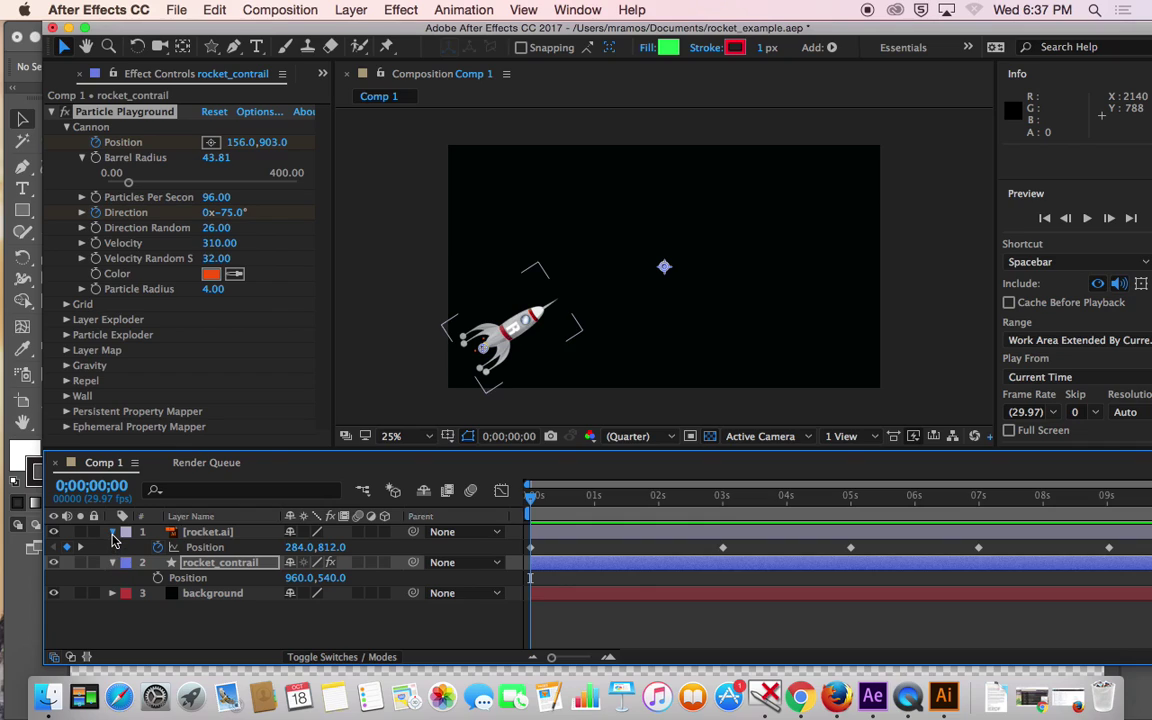
{"action": "left_click", "coordinate": [112, 533]}
{"action": "left_click", "coordinate": [113, 548]}
{"action": "left_click", "coordinate": [212, 563]}
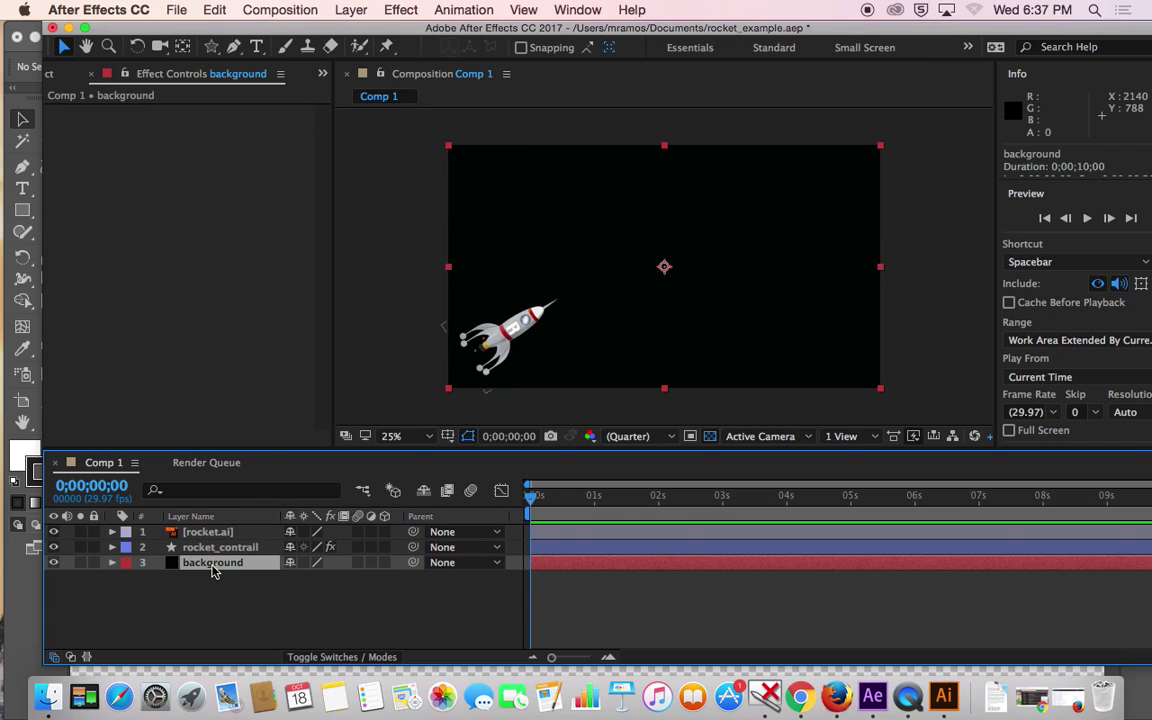
{"action": "left_click", "coordinate": [211, 47]}
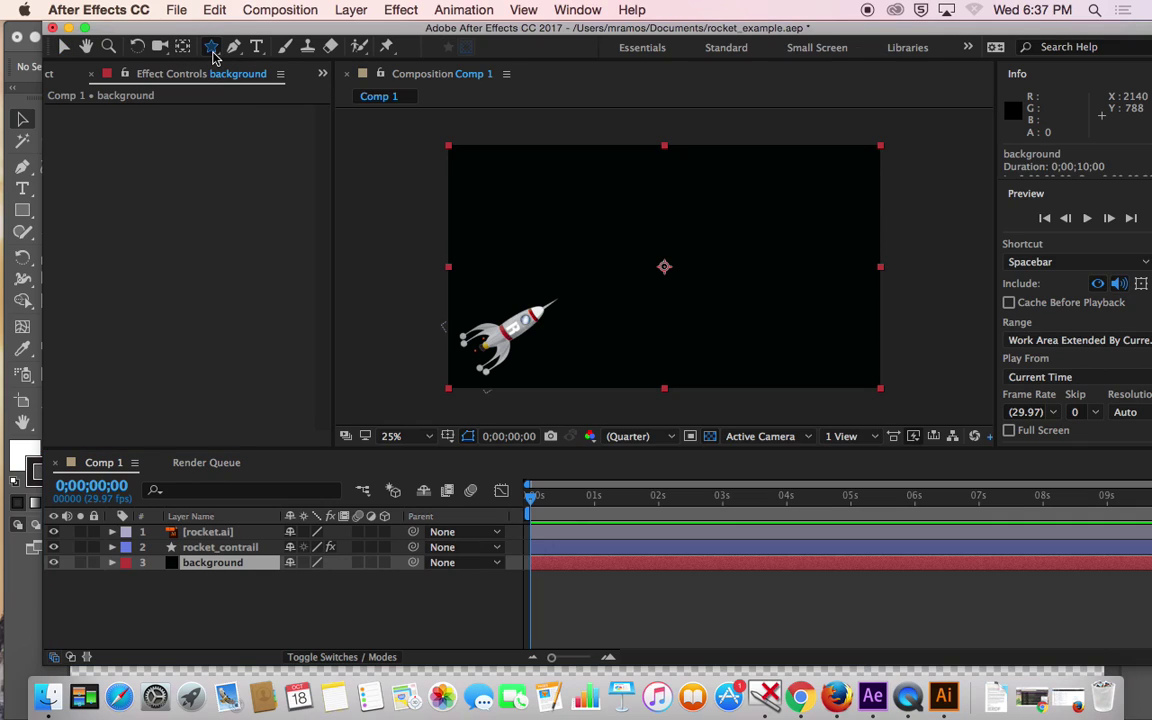
{"action": "left_click", "coordinate": [489, 175]}
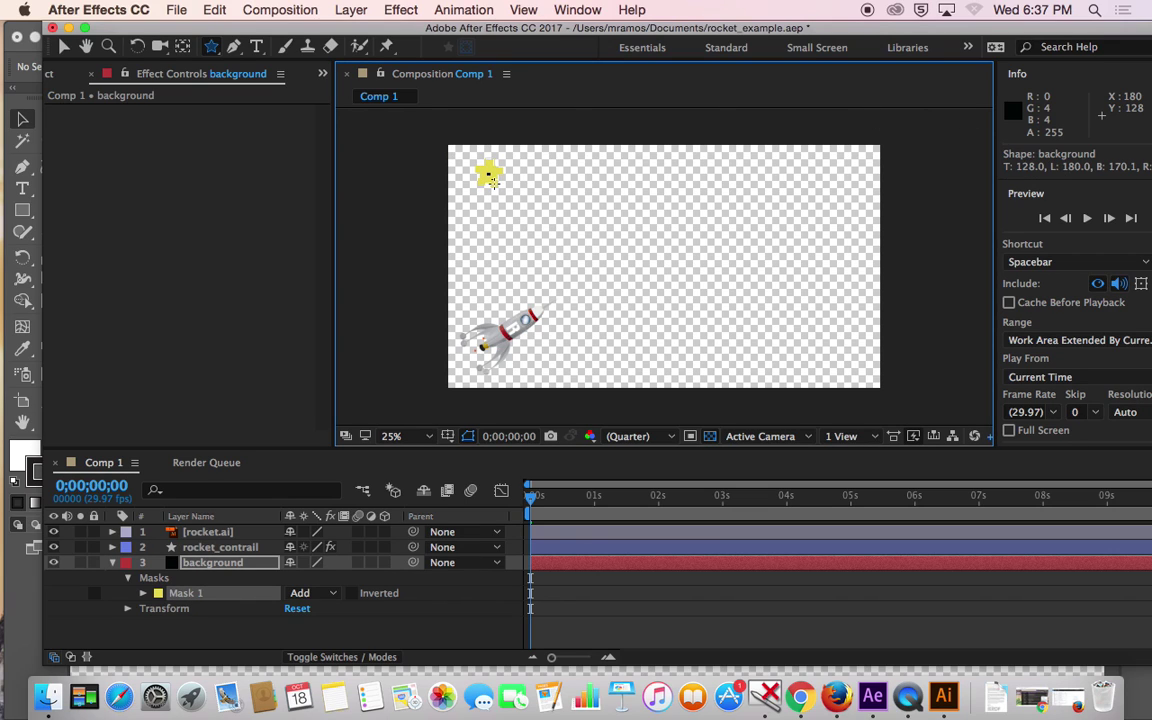
{"action": "left_click", "coordinate": [518, 220]}
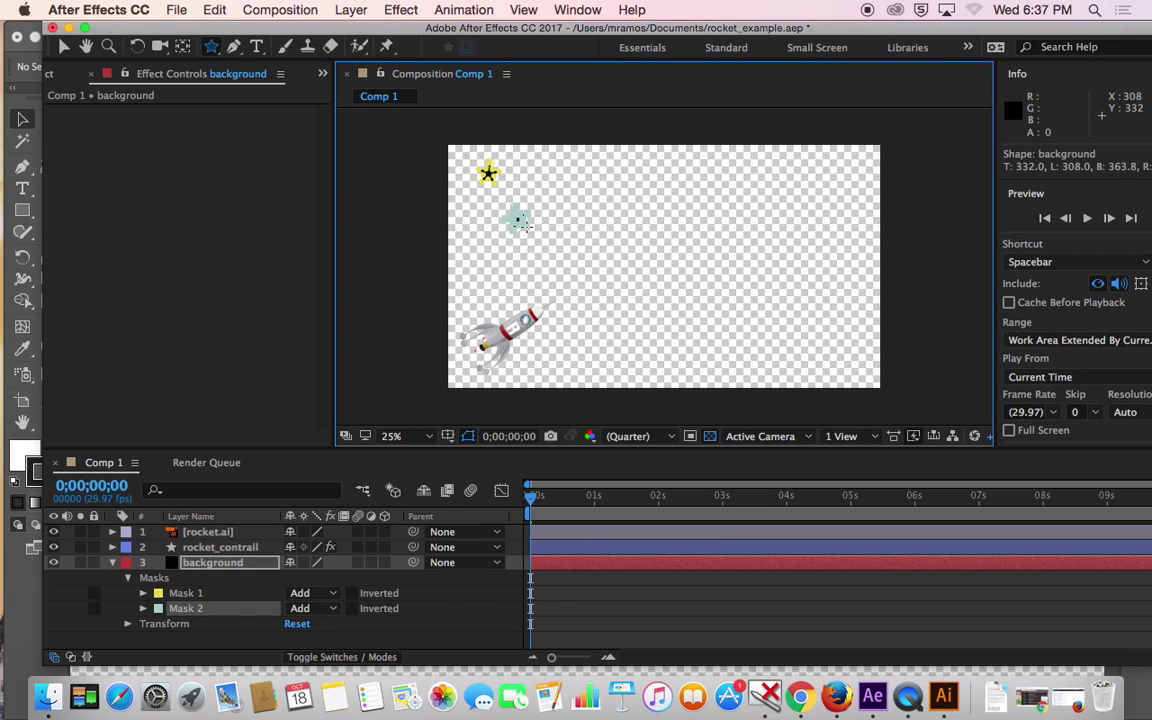
{"action": "left_click", "coordinate": [608, 187]}
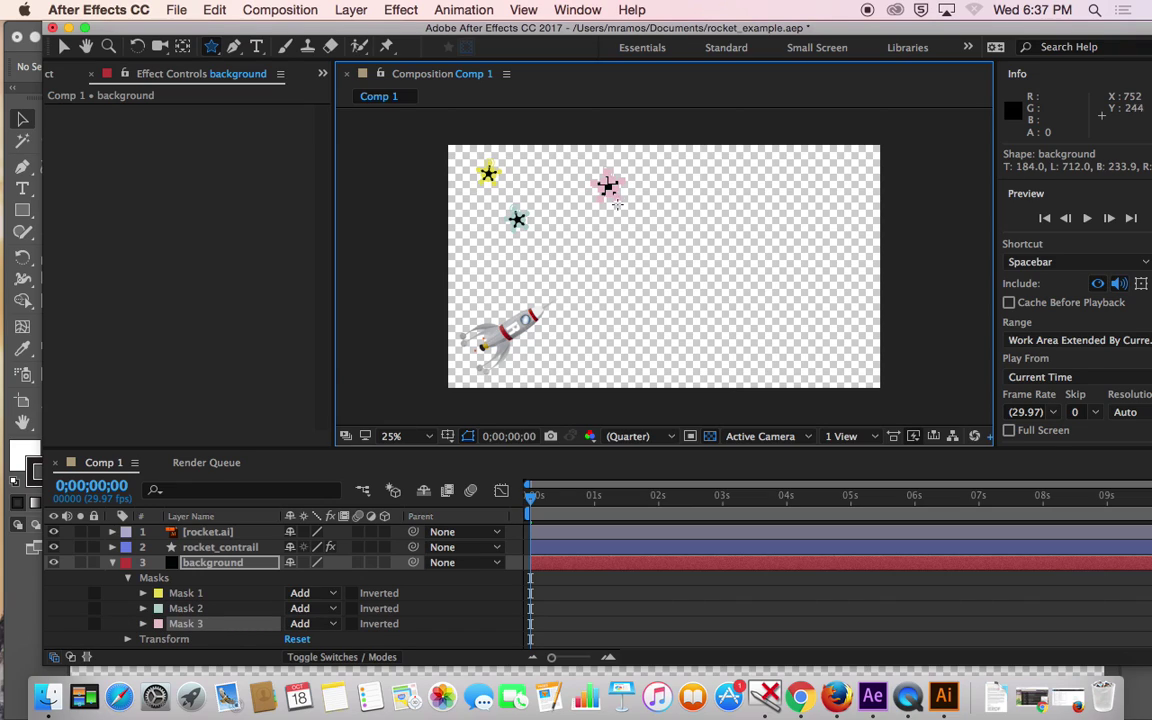
{"action": "key", "text": "super+z"}
{"action": "key", "text": "super+z"}
{"action": "key", "text": "super+z"}
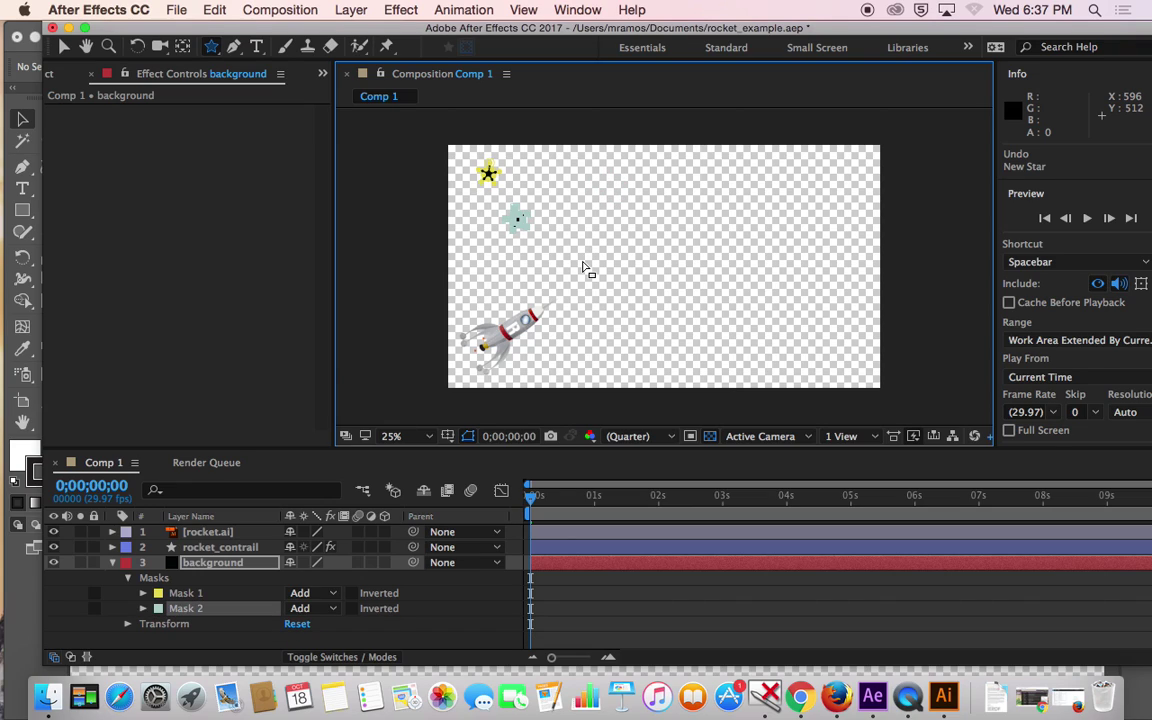
- Add a new shape layer directly above the background layer and draw a small star with the Star Tool high above the rocket
{"action": "left_click", "coordinate": [224, 569]}
{"action": "left_click", "coordinate": [211, 46]}
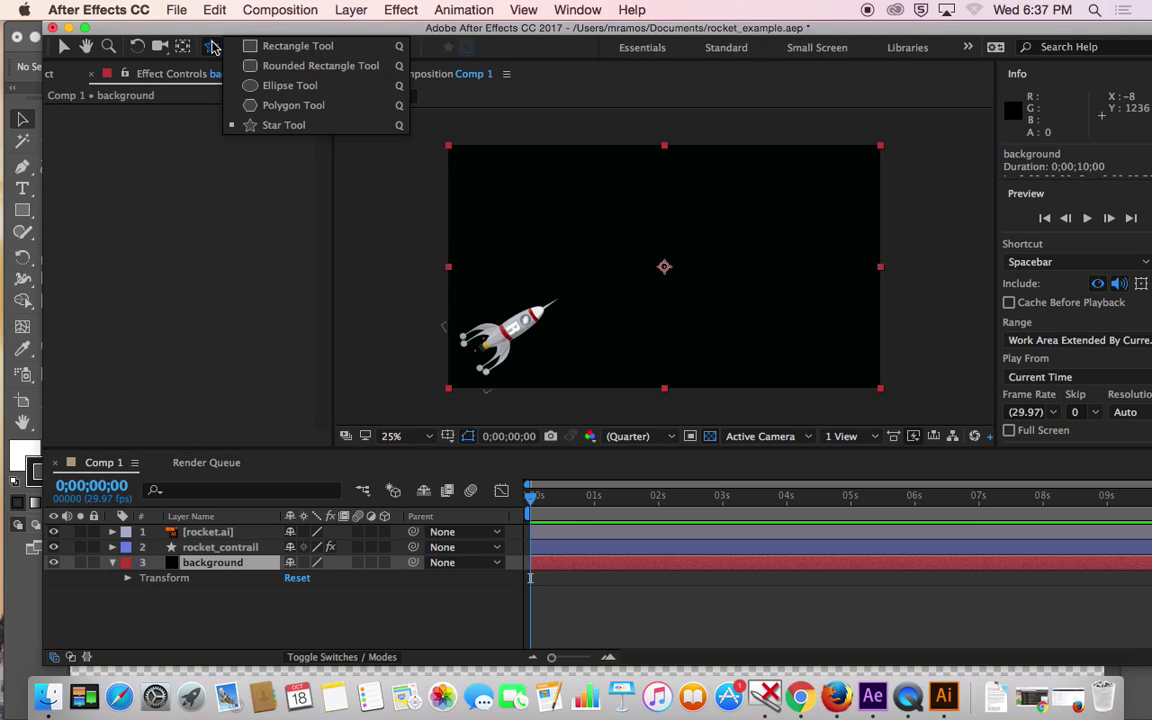
{"action": "left_click", "coordinate": [275, 126]}
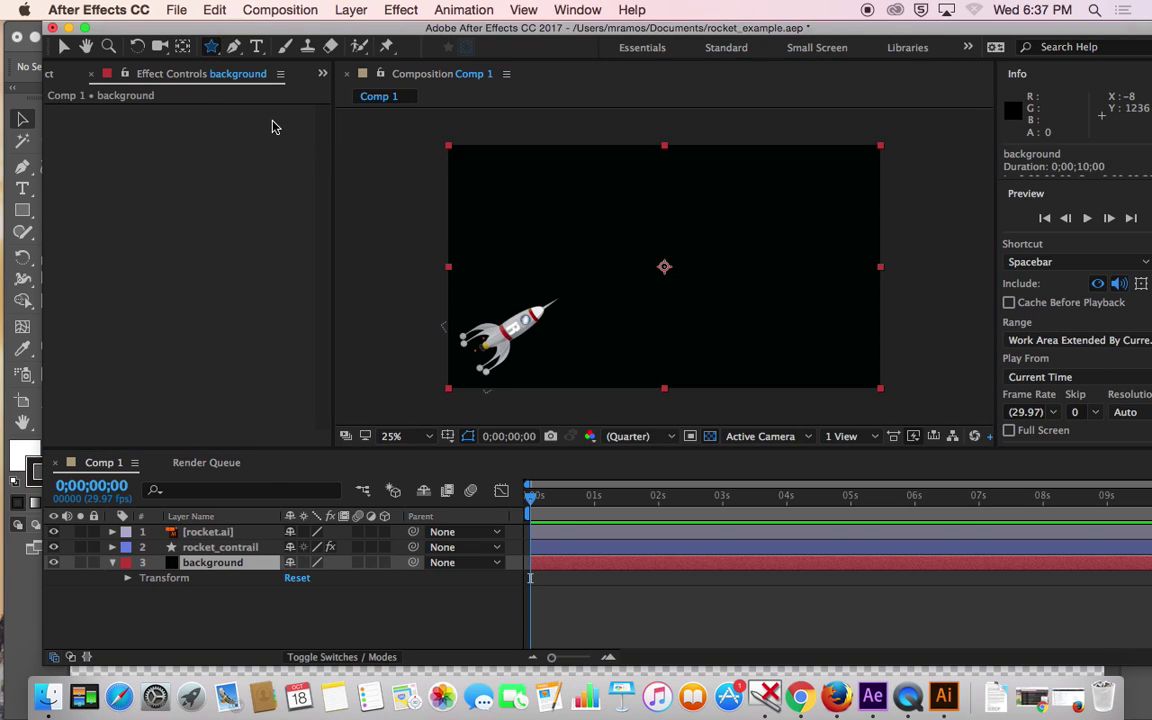
{"action": "left_click", "coordinate": [348, 9]}
{"action": "mouse_move", "coordinate": [400, 31]}
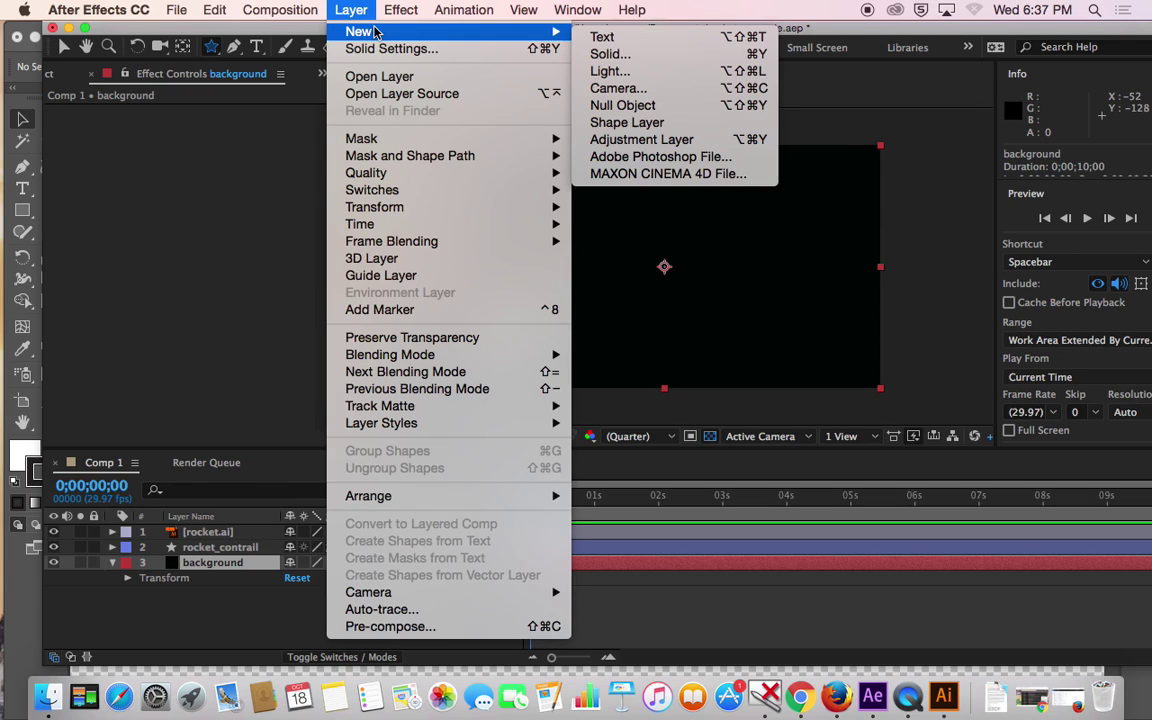
{"action": "left_click", "coordinate": [640, 120]}
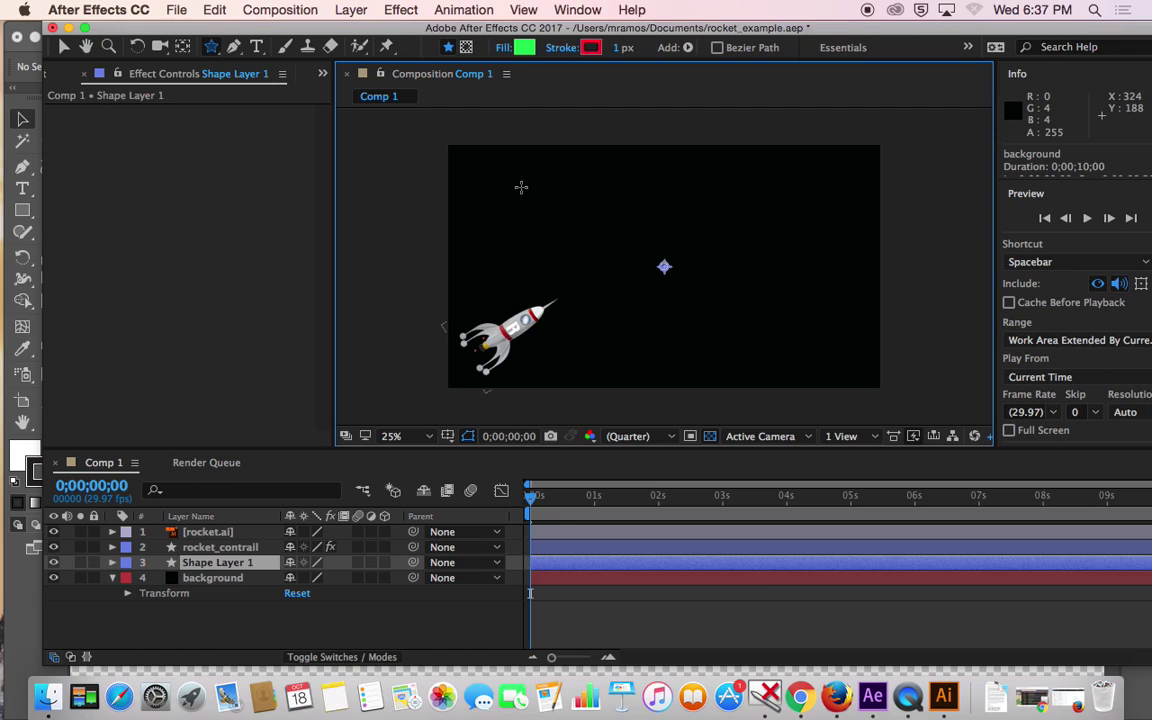
{"action": "left_click_drag", "start_coordinate": [518, 181], "coordinate": [526, 191]}
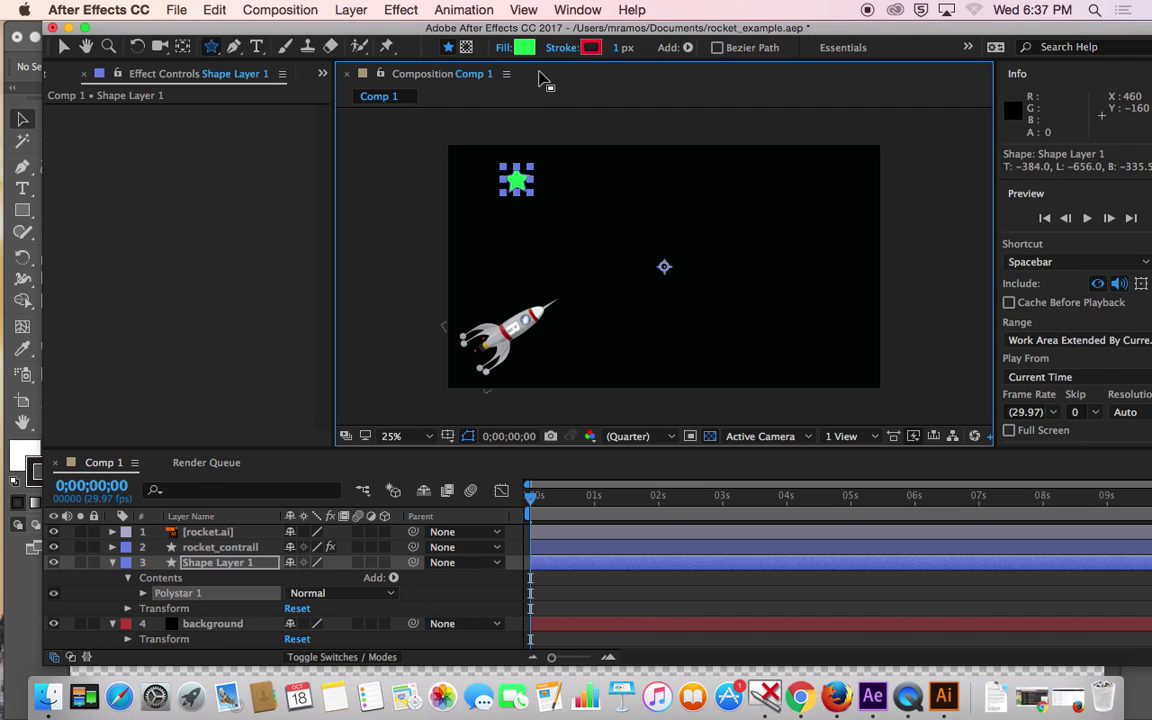
- Change the star's fill color to cyan, keep its red stroke, and deselect the star
{"action": "left_click", "coordinate": [527, 50]}
{"action": "left_click_drag", "start_coordinate": [269, 264], "coordinate": [266, 252]}
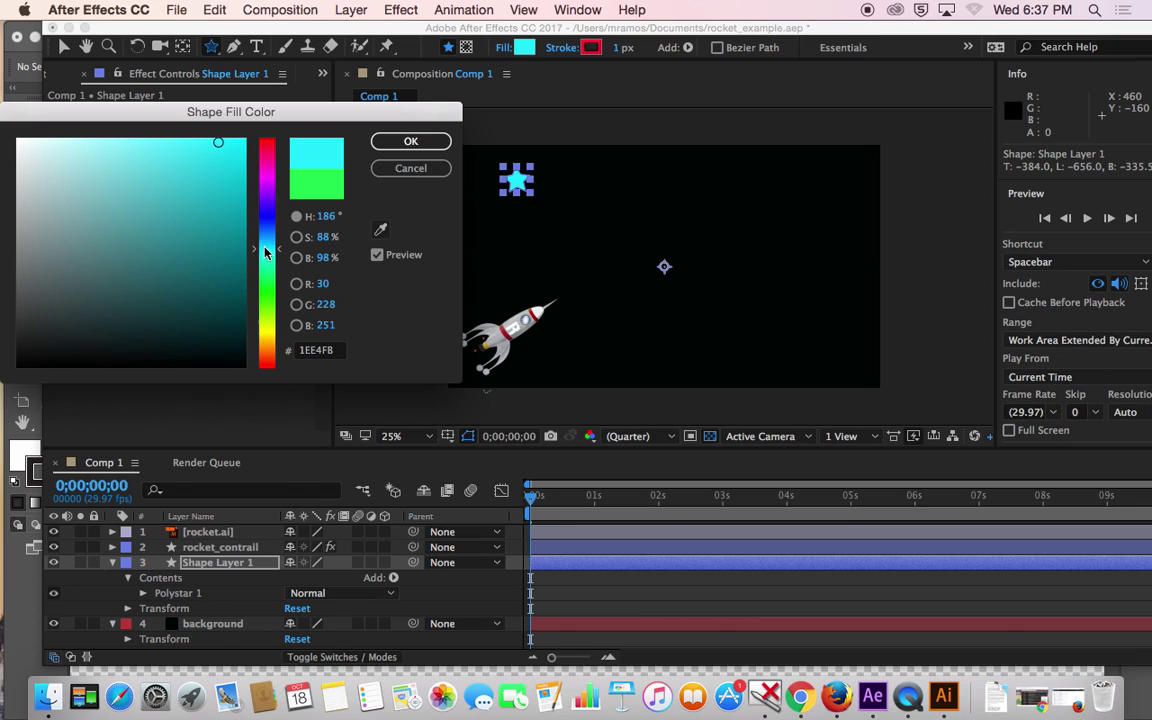
{"action": "left_click", "coordinate": [266, 328]}
{"action": "left_click", "coordinate": [398, 142]}
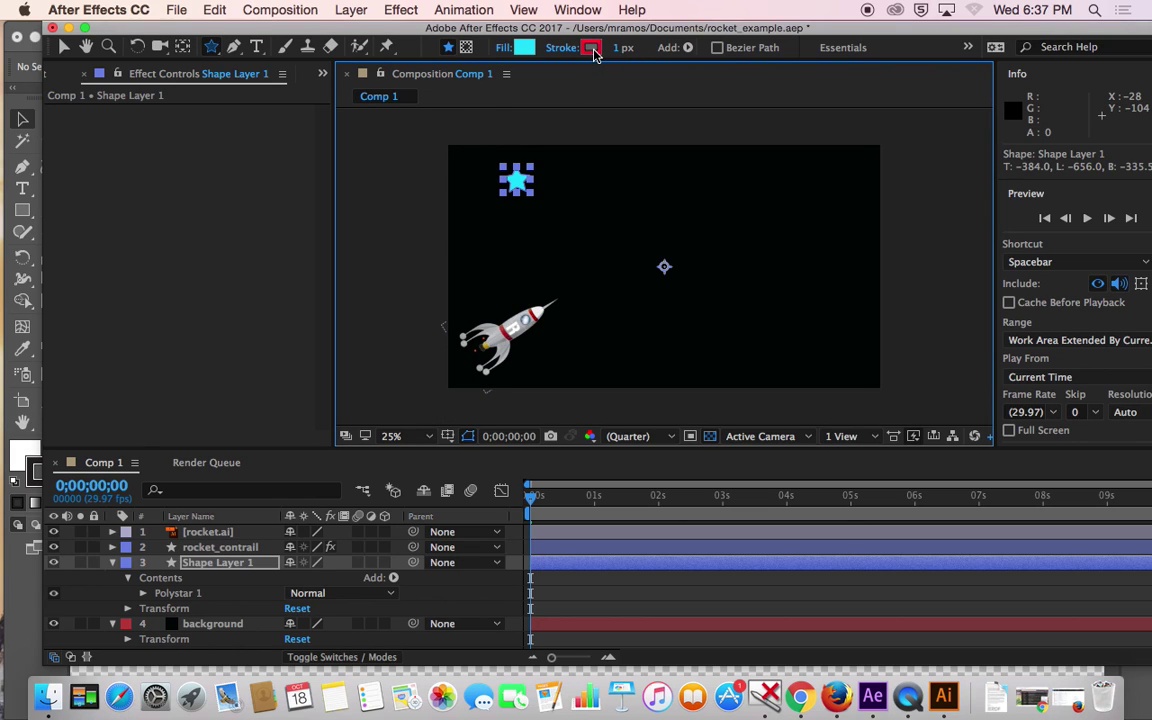
{"action": "left_click", "coordinate": [591, 48]}
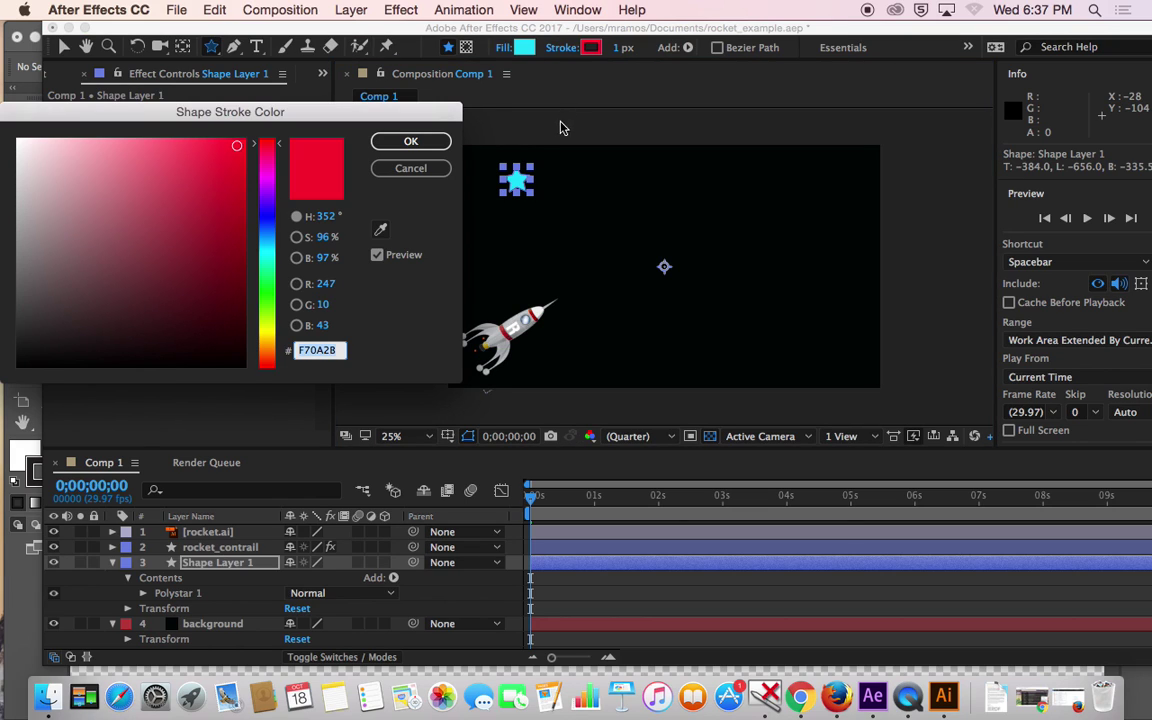
{"action": "left_click", "coordinate": [436, 168]}
{"action": "left_click", "coordinate": [63, 47]}
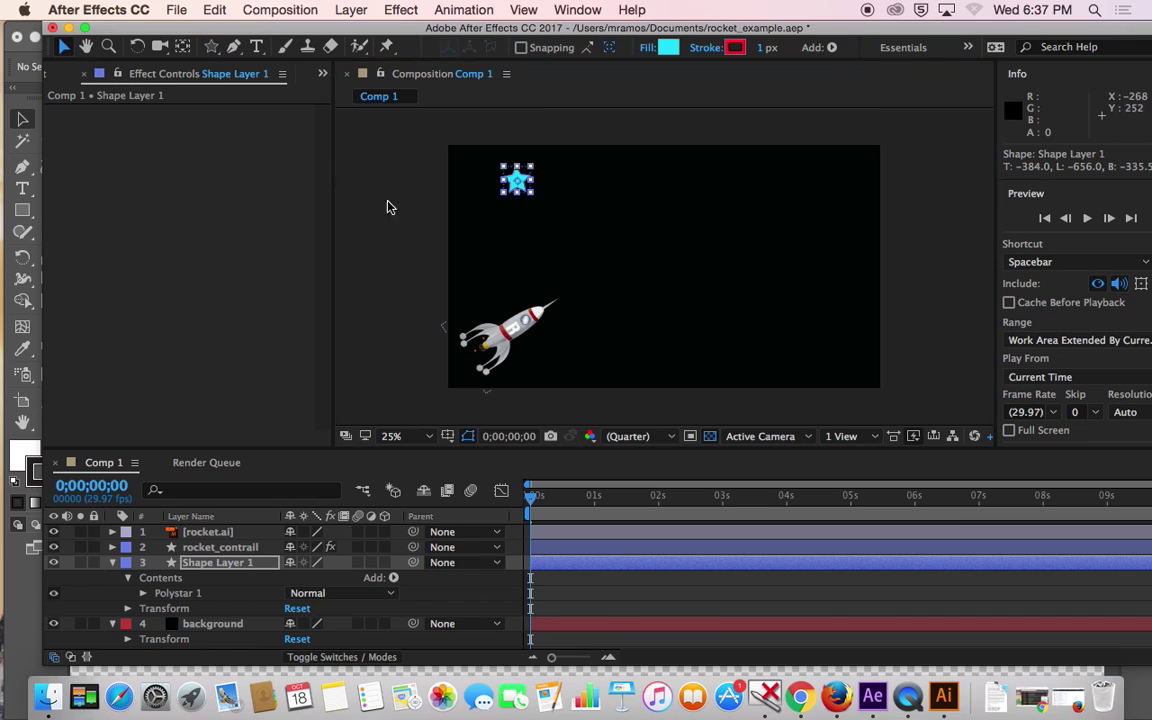
{"action": "left_click", "coordinate": [543, 257]}
- Add another shape layer above Shape Layer 1 and draw a second small star level with the first, to its right
{"action": "left_click", "coordinate": [229, 563]}
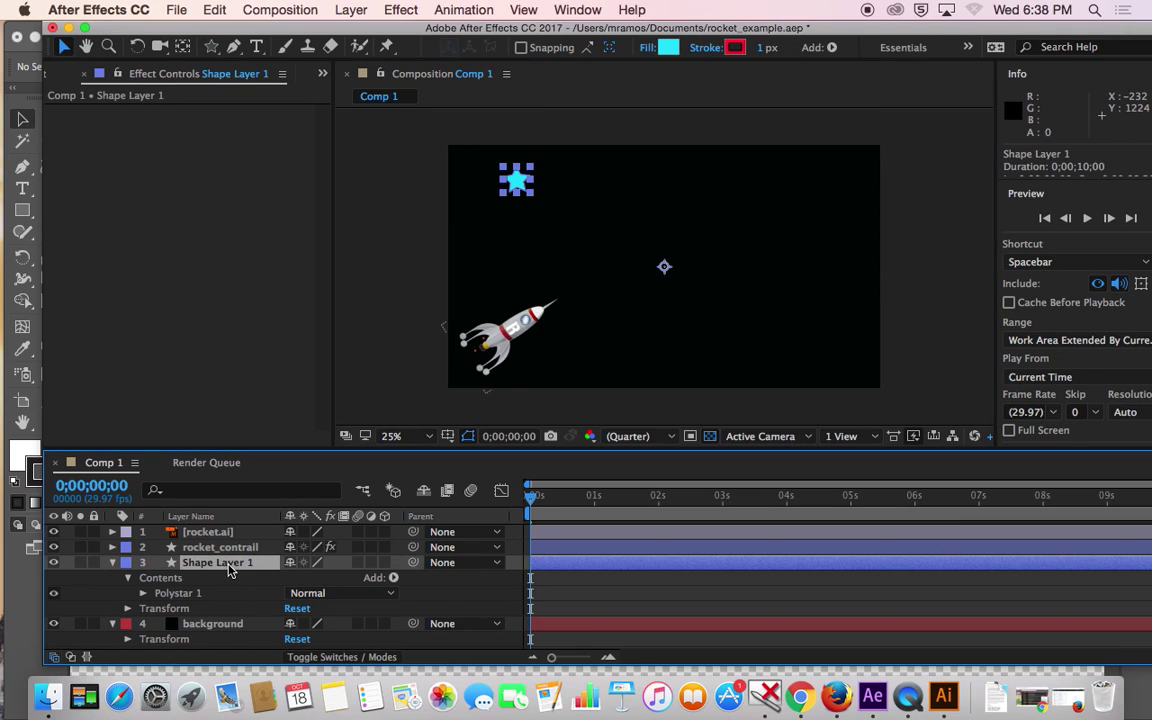
{"action": "left_click", "coordinate": [352, 10]}
{"action": "mouse_move", "coordinate": [358, 31]}
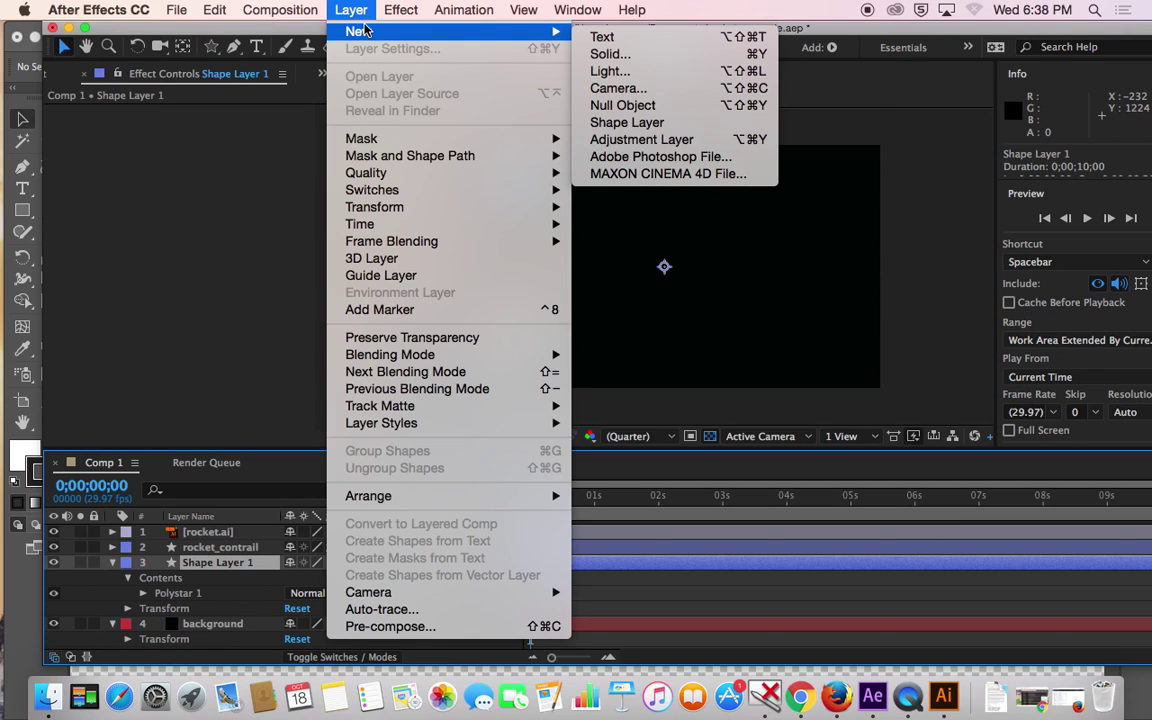
{"action": "left_click", "coordinate": [628, 124]}
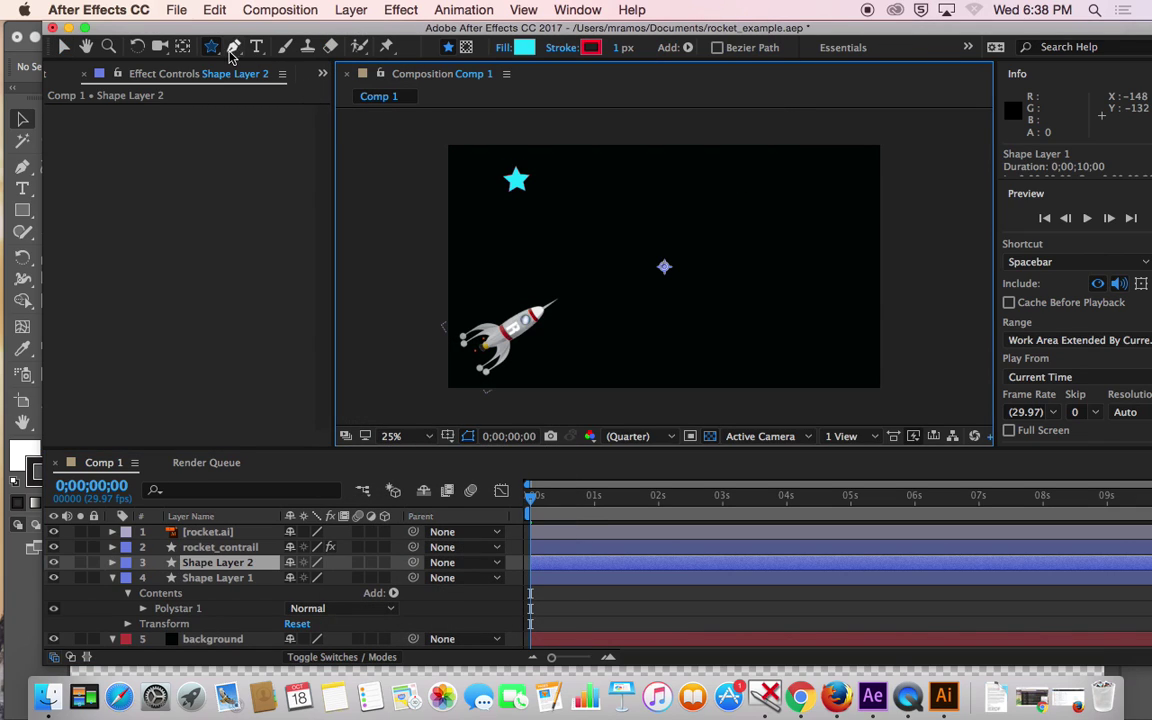
{"action": "left_click_drag", "start_coordinate": [613, 179], "coordinate": [622, 188]}
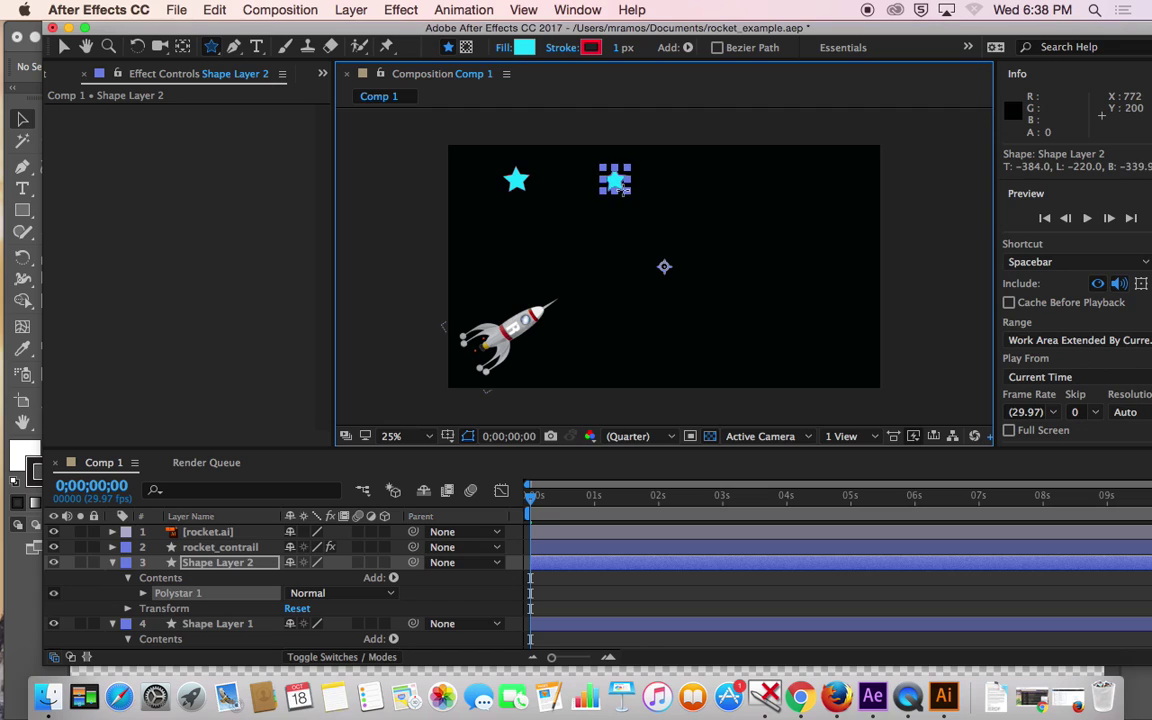
- Add a third shape layer and draw a small star on it in the upper right part of the composition
{"action": "left_click", "coordinate": [352, 10]}
{"action": "mouse_move", "coordinate": [360, 31]}
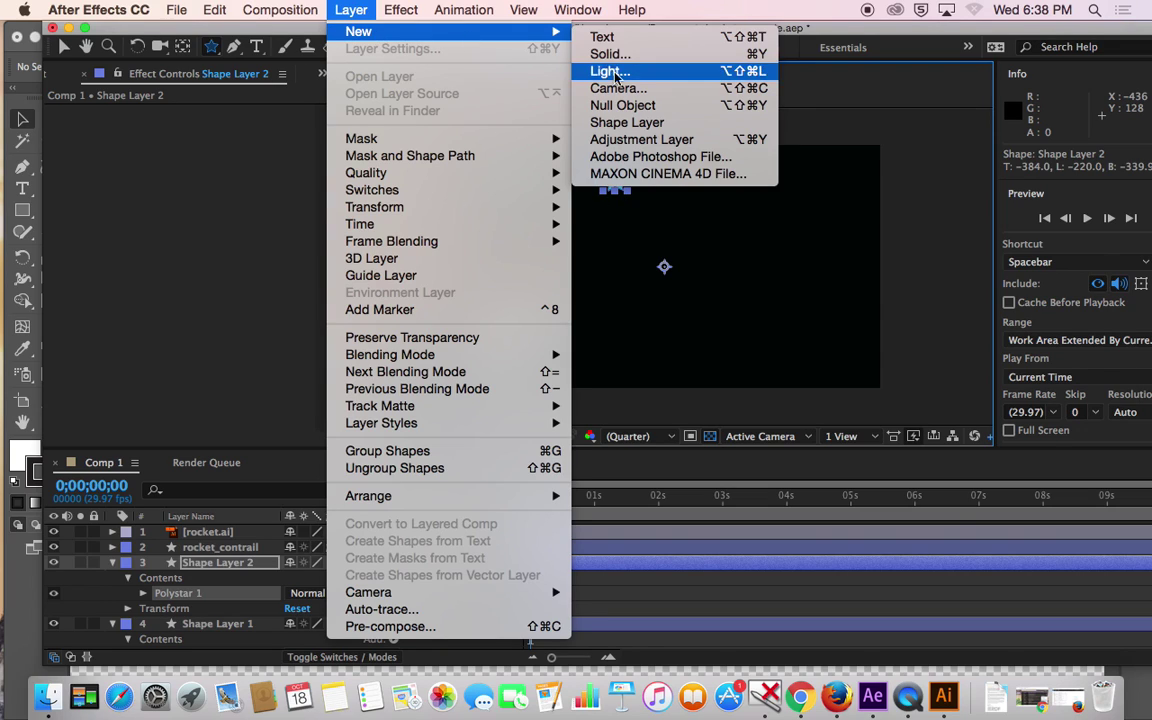
{"action": "left_click", "coordinate": [626, 123]}
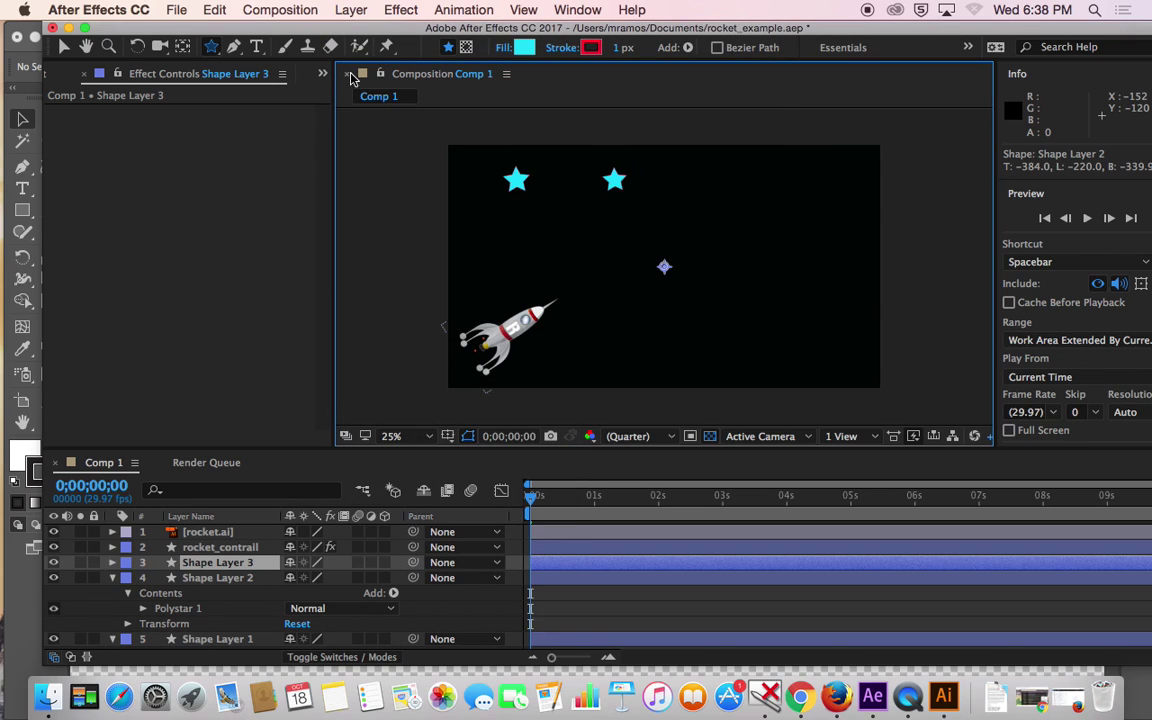
{"action": "left_click_drag", "start_coordinate": [733, 196], "coordinate": [746, 200]}
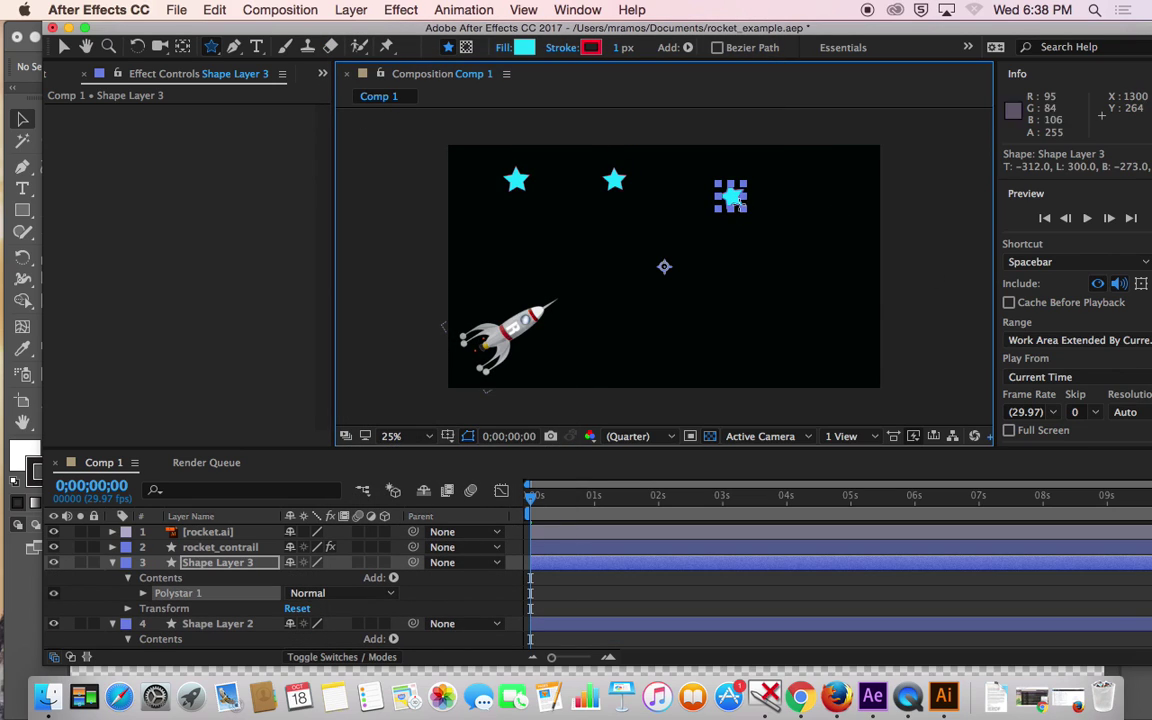
- Add a fourth shape layer and draw a small star on it below and slightly right of the third star
{"action": "left_click", "coordinate": [364, 12]}
{"action": "mouse_move", "coordinate": [371, 31]}
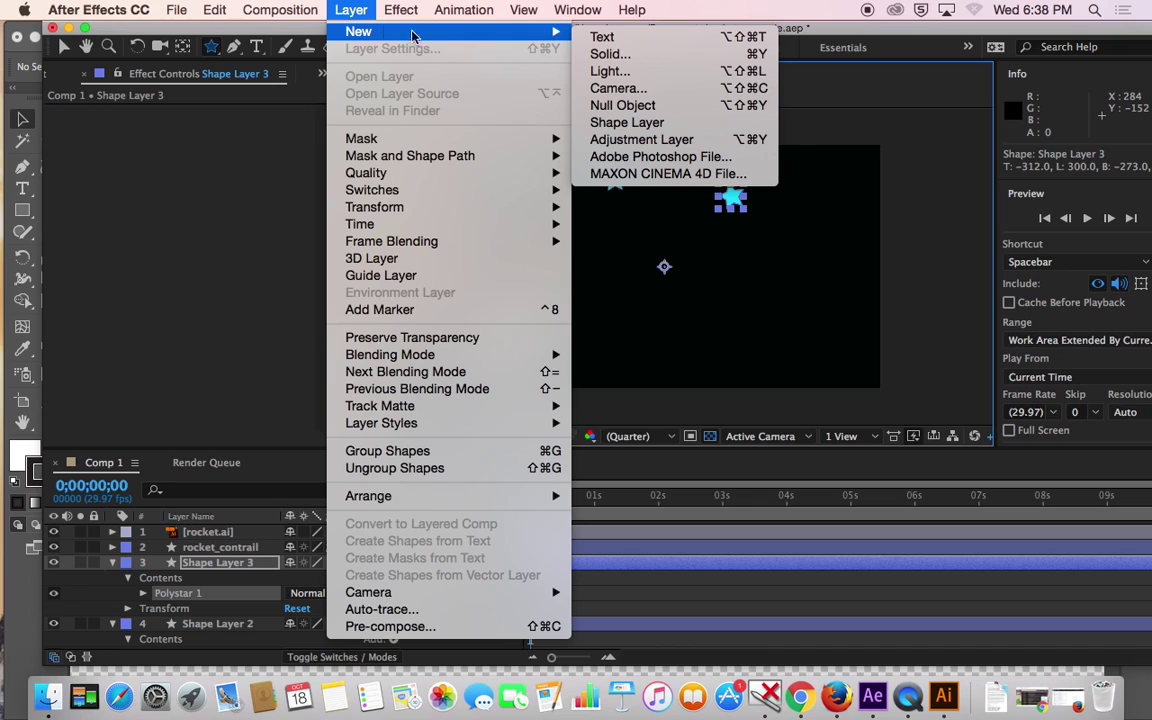
{"action": "left_click", "coordinate": [628, 122]}
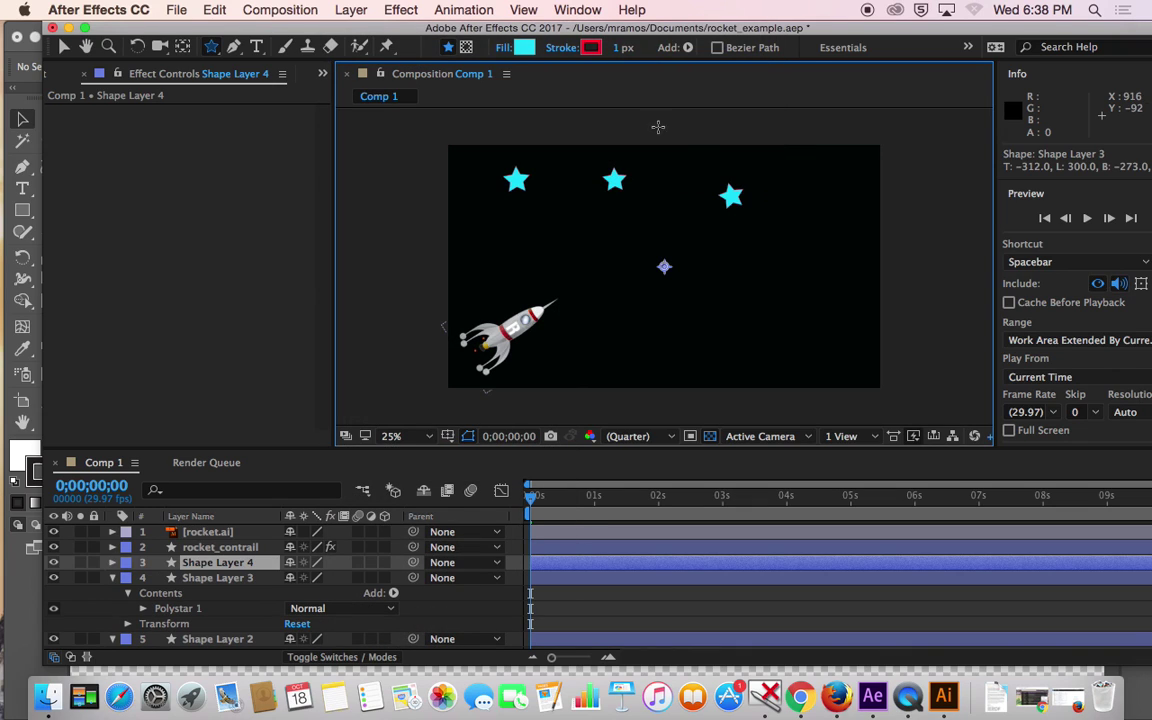
{"action": "left_click_drag", "start_coordinate": [773, 277], "coordinate": [785, 287]}
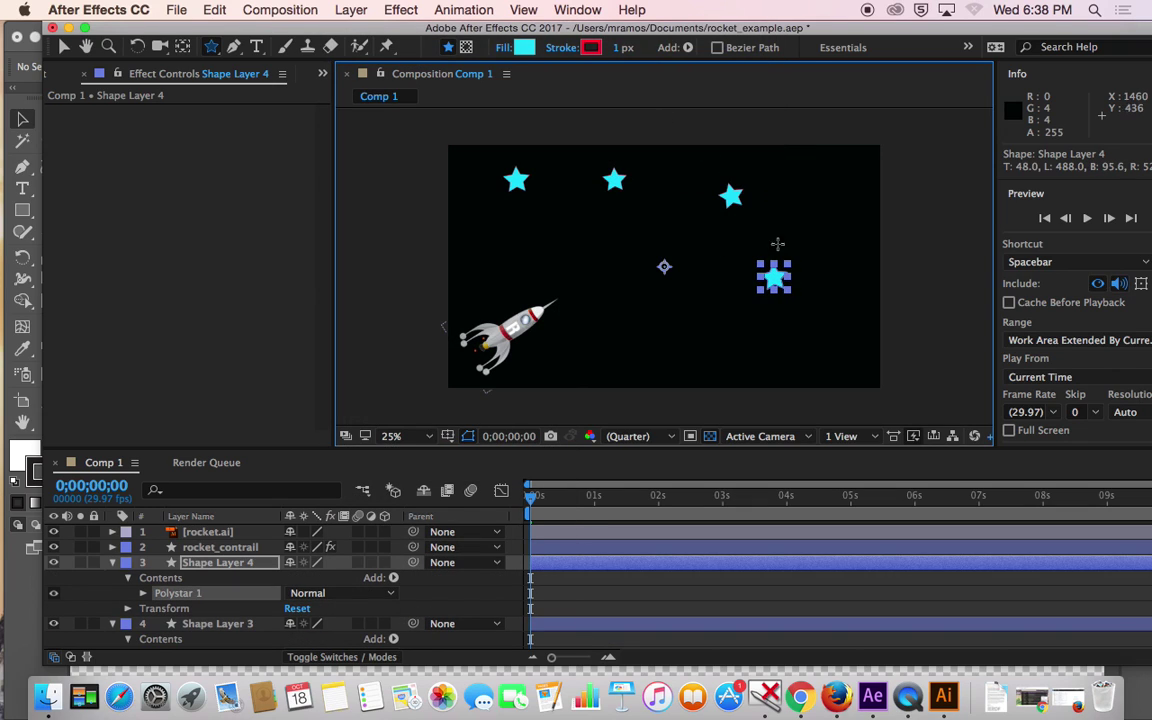
- Add a fifth shape layer and draw a slightly larger star on it above and to the right of the rocket's nose
{"action": "left_click", "coordinate": [351, 10]}
{"action": "mouse_move", "coordinate": [355, 31]}
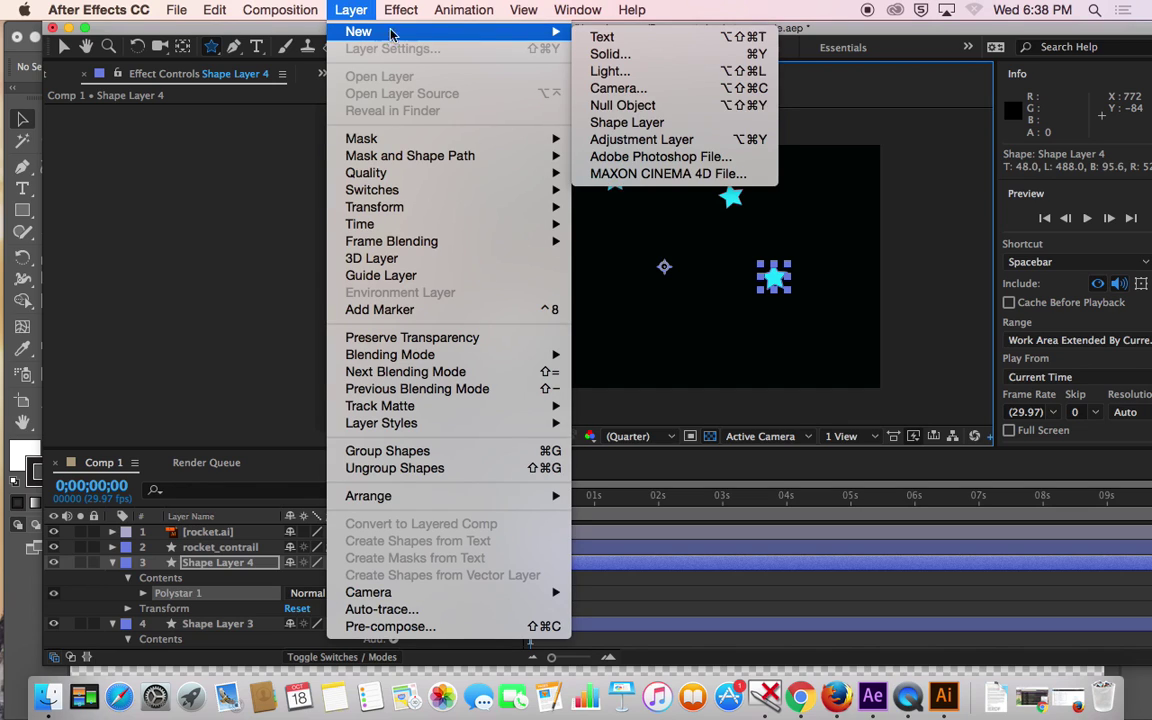
{"action": "left_click", "coordinate": [630, 122]}
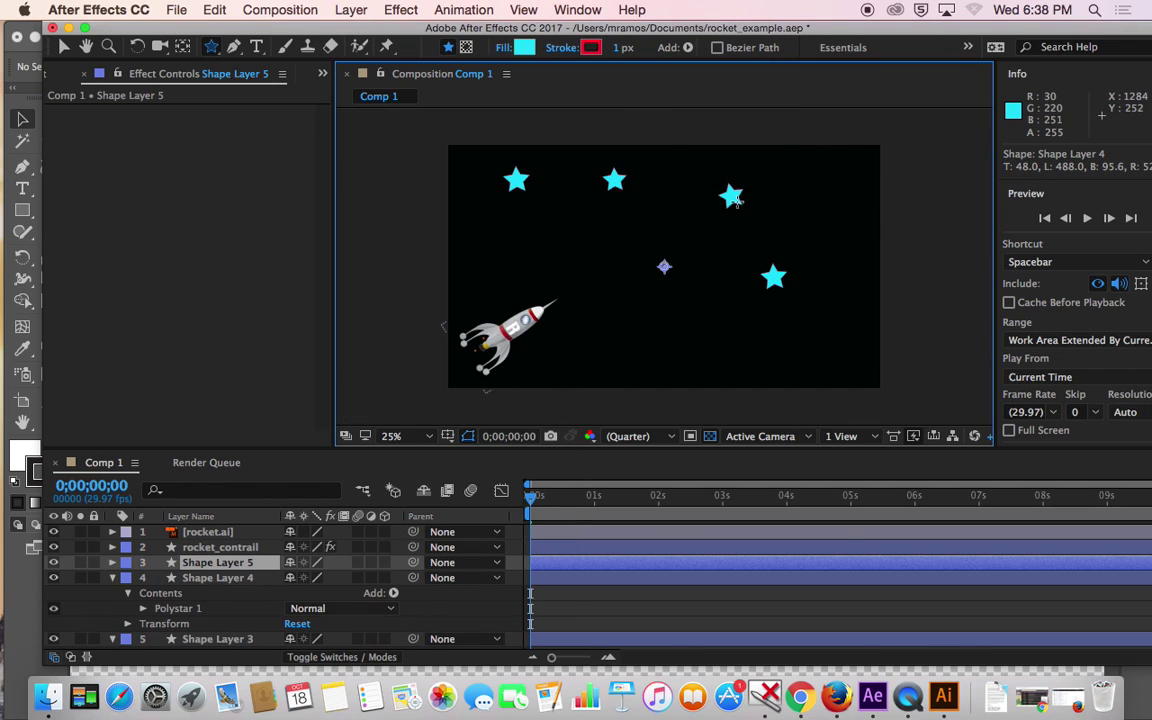
{"action": "left_click_drag", "start_coordinate": [582, 258], "coordinate": [581, 236]}
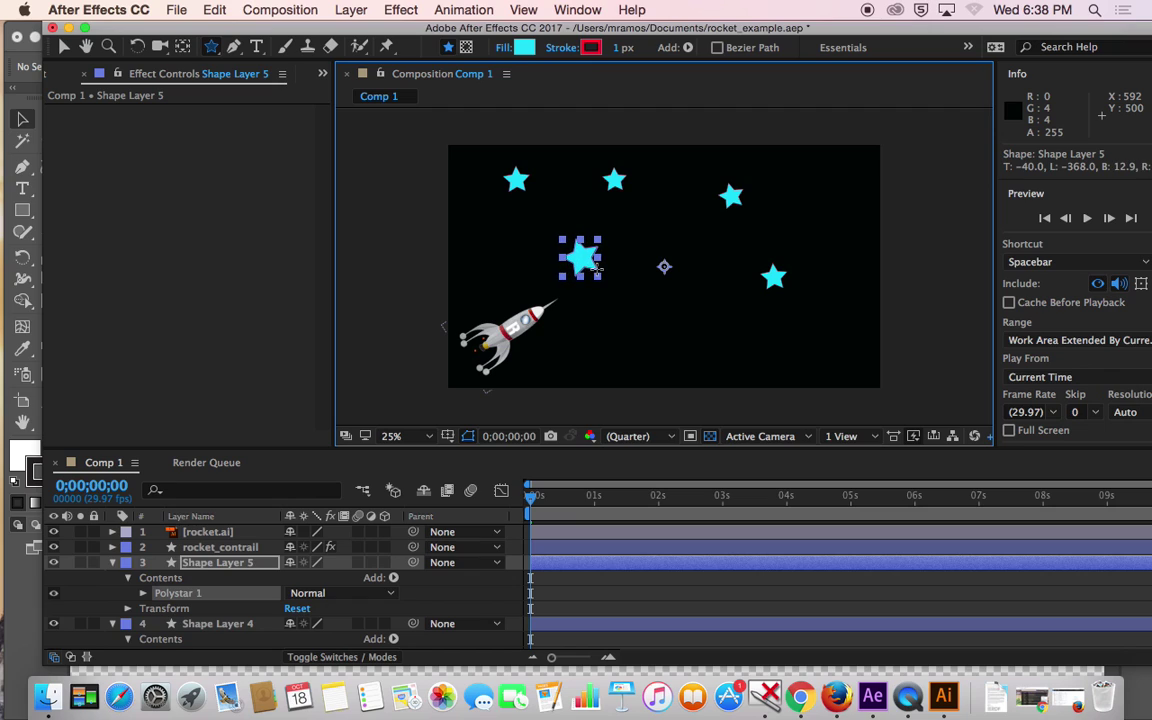
- Add a sixth shape layer and draw a larger star on it just below the centre of the composition
{"action": "left_click", "coordinate": [351, 9]}
{"action": "mouse_move", "coordinate": [362, 29]}
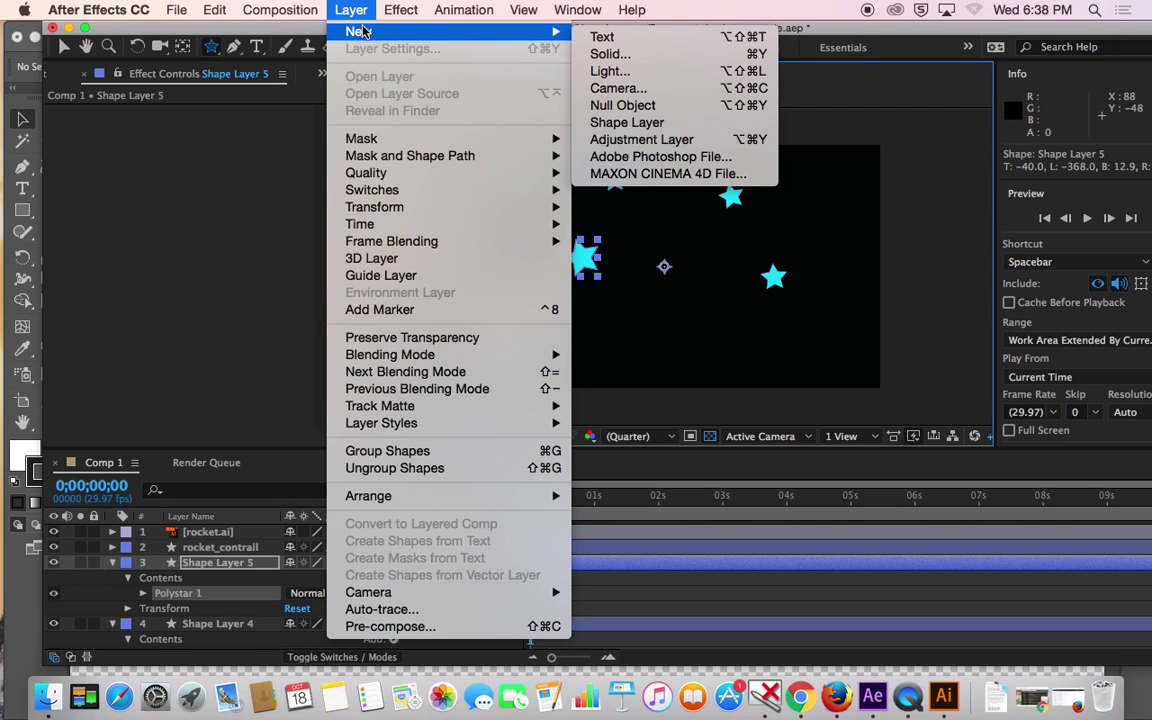
{"action": "left_click", "coordinate": [640, 122]}
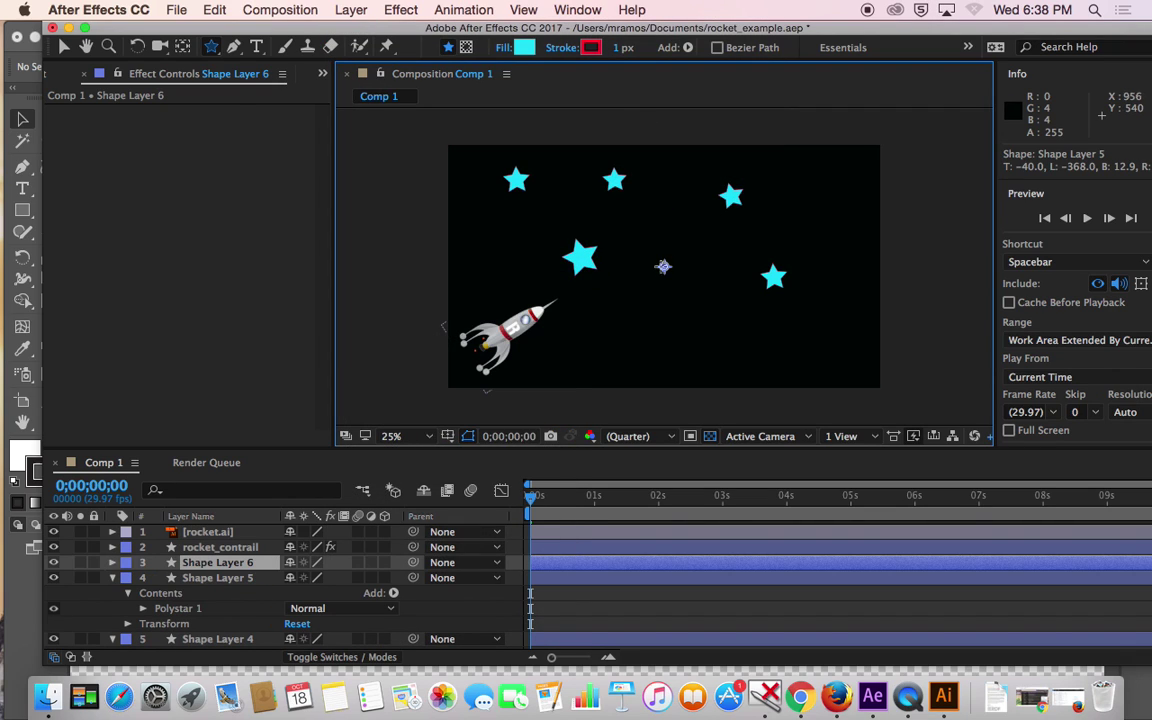
{"action": "left_click_drag", "start_coordinate": [681, 321], "coordinate": [698, 338]}
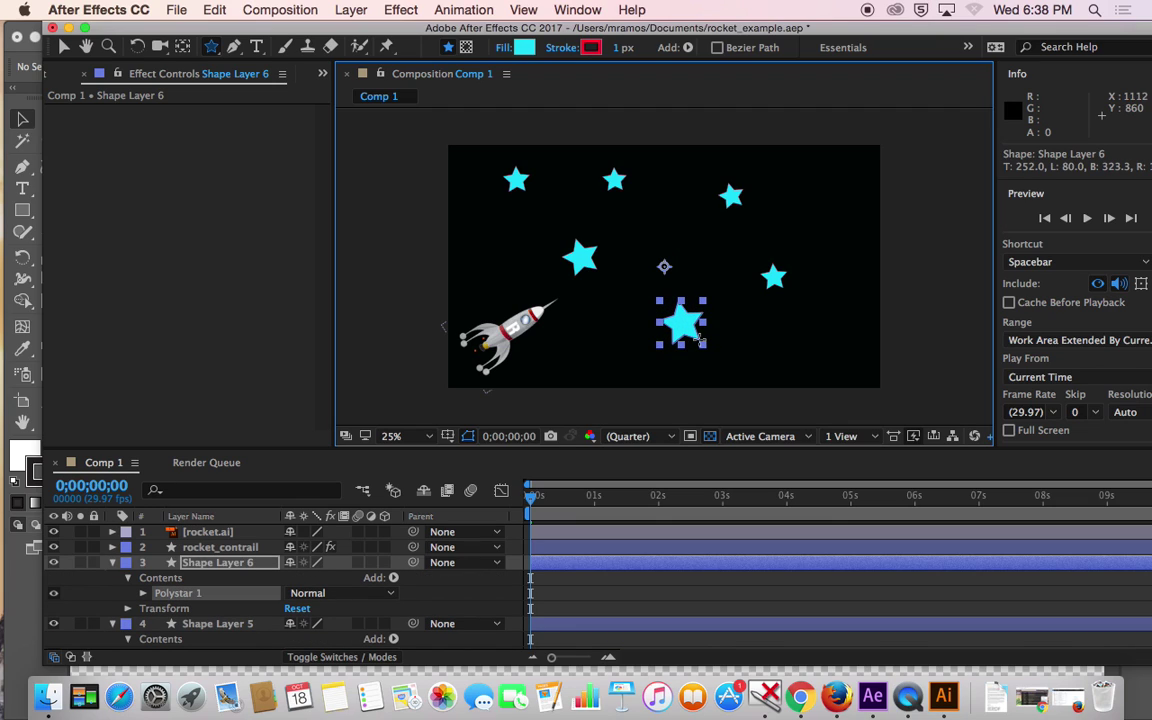
- Add a seventh shape layer and draw a star on it in the composition's upper right corner, right of the third star
{"action": "left_click", "coordinate": [352, 10]}
{"action": "mouse_move", "coordinate": [360, 31]}
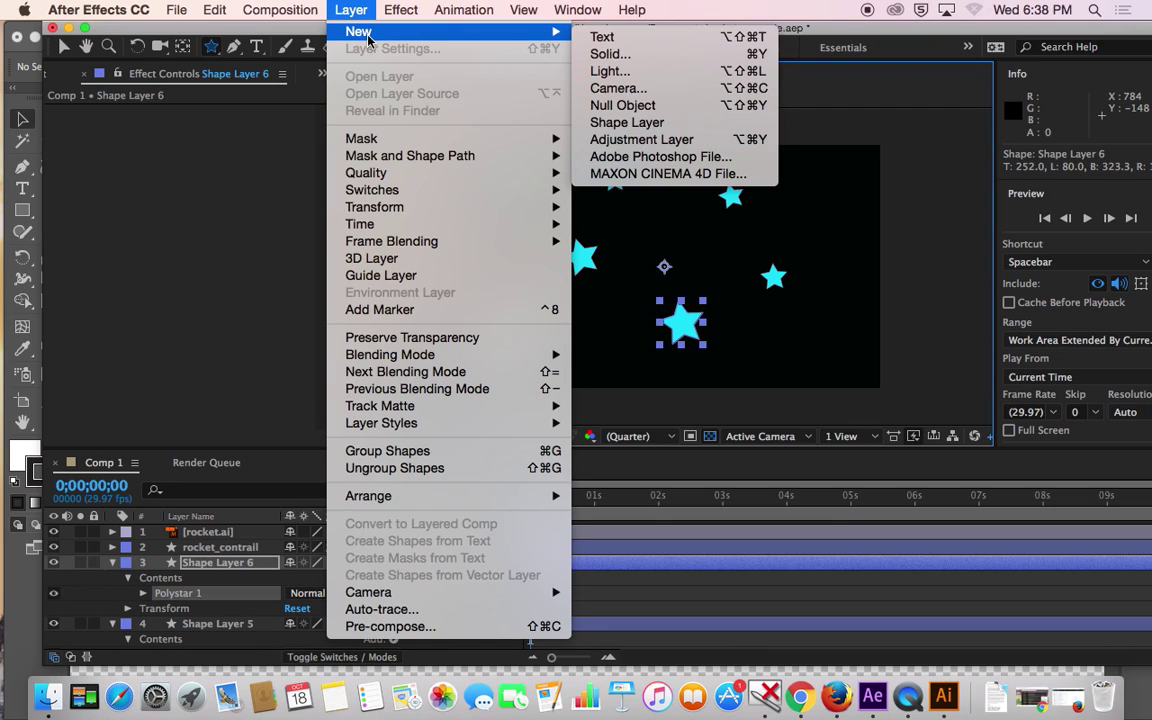
{"action": "left_click", "coordinate": [606, 125]}
{"action": "left_click_drag", "start_coordinate": [815, 196], "coordinate": [830, 210]}
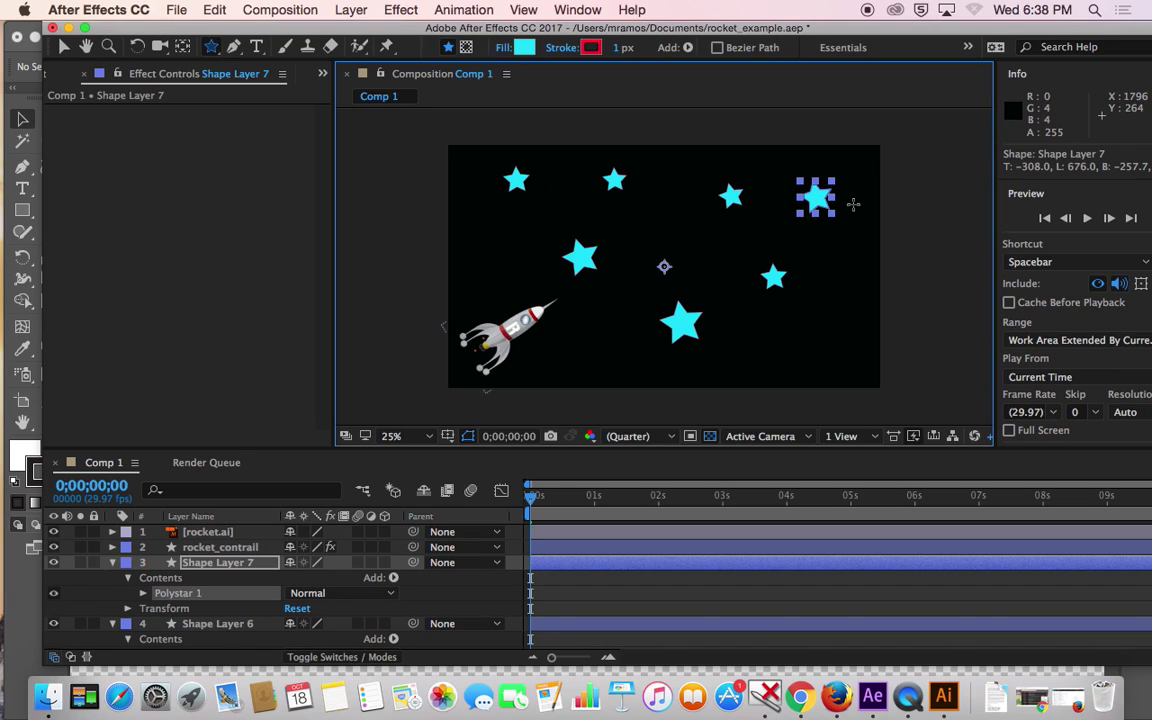
- Add an eighth shape layer and draw a small star on it just below the rocket's body
{"action": "left_click", "coordinate": [351, 10]}
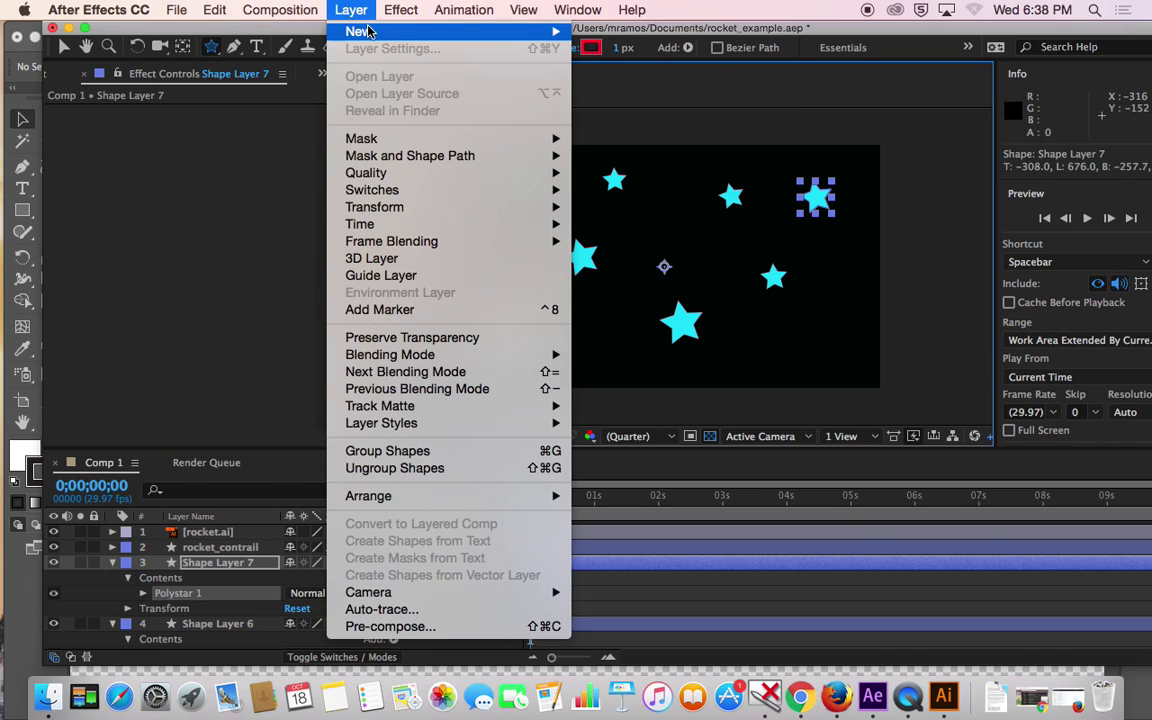
{"action": "mouse_move", "coordinate": [400, 31]}
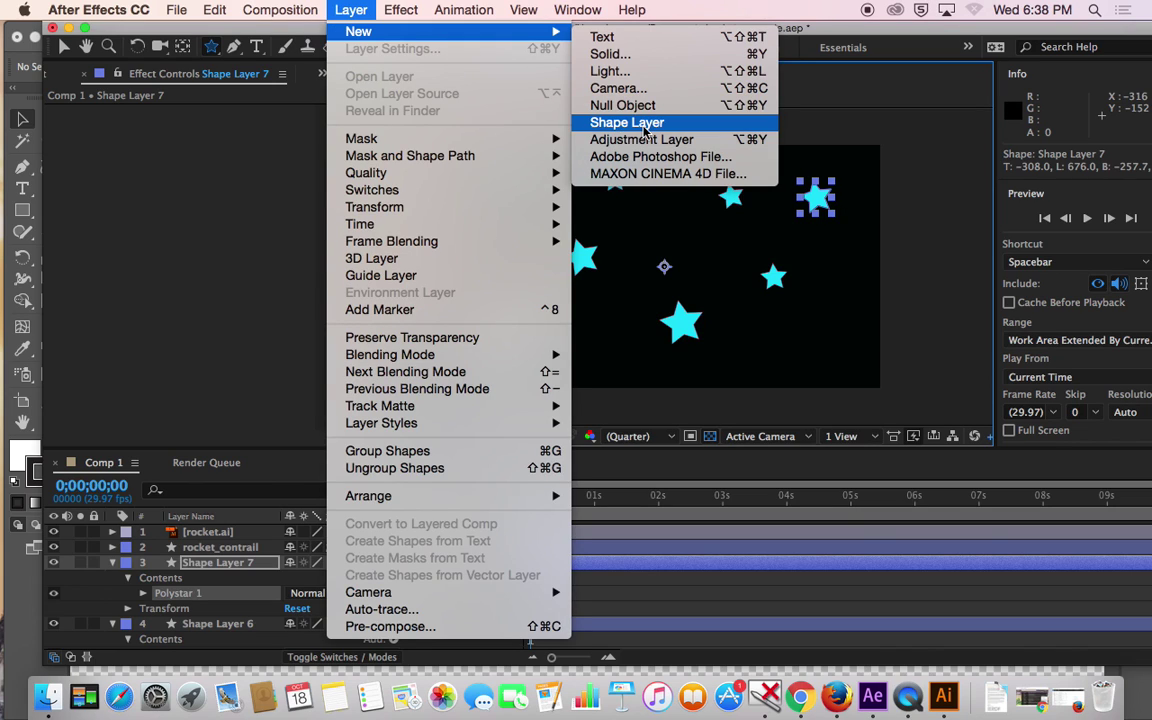
{"action": "left_click", "coordinate": [626, 122]}
{"action": "left_click_drag", "start_coordinate": [531, 343], "coordinate": [546, 357]}
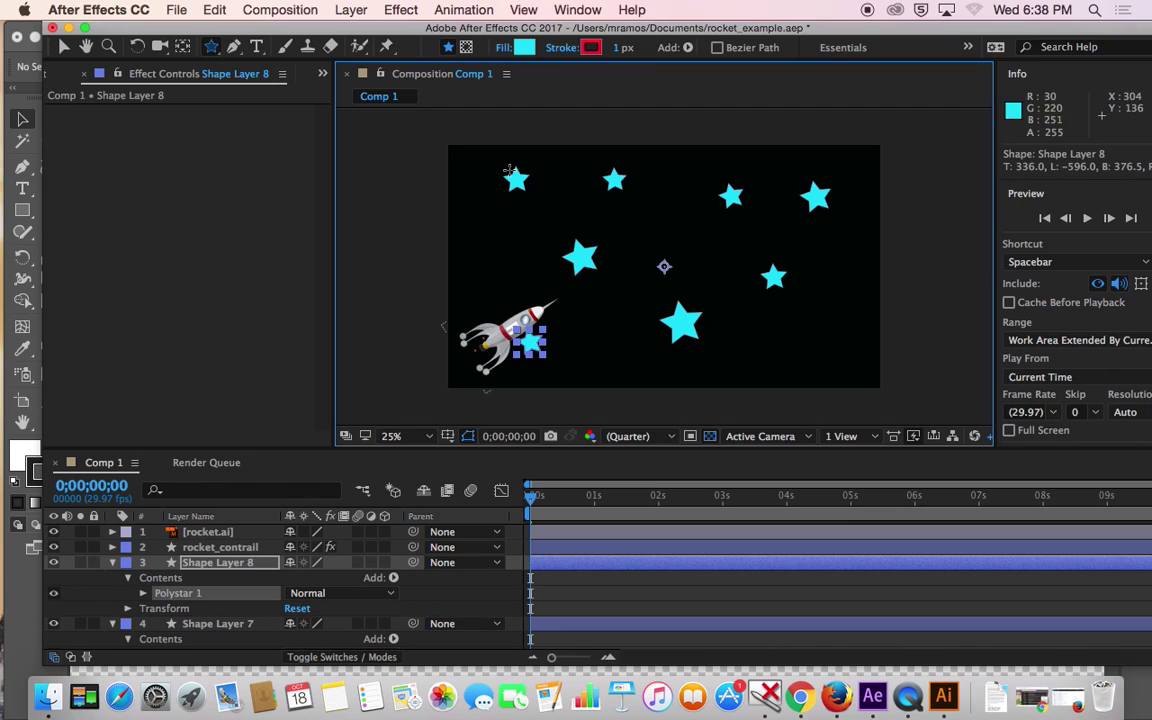
- Add a ninth shape layer and draw a star on it in the composition's lower right corner
{"action": "left_click", "coordinate": [351, 10]}
{"action": "mouse_move", "coordinate": [400, 31]}
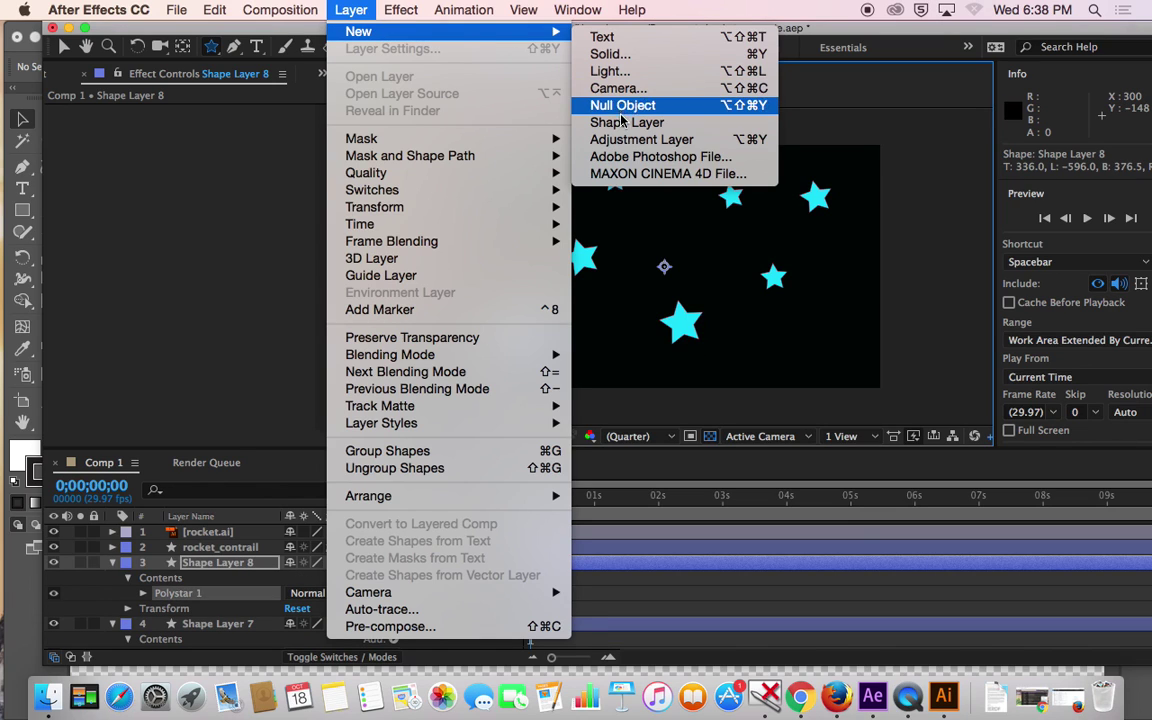
{"action": "left_click", "coordinate": [626, 122]}
{"action": "left_click_drag", "start_coordinate": [806, 334], "coordinate": [815, 344]}
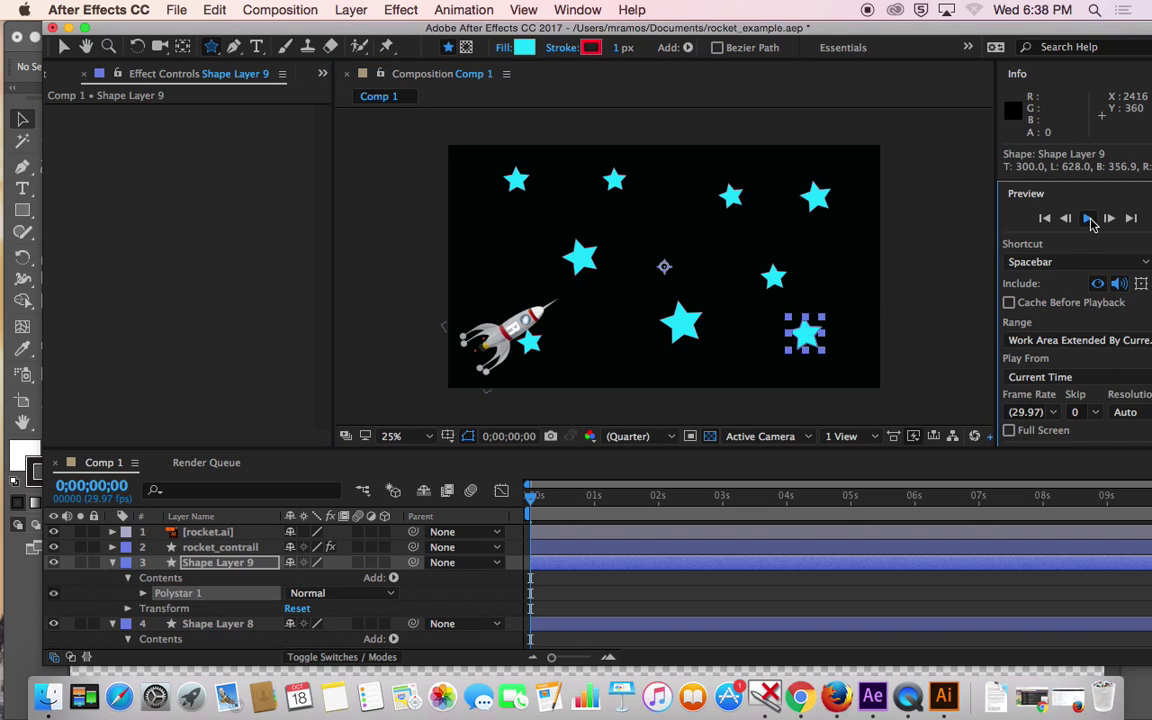
- Preview the rocket flying past the stars, stop playback, and return the playhead to the start
{"action": "left_click", "coordinate": [1088, 218]}
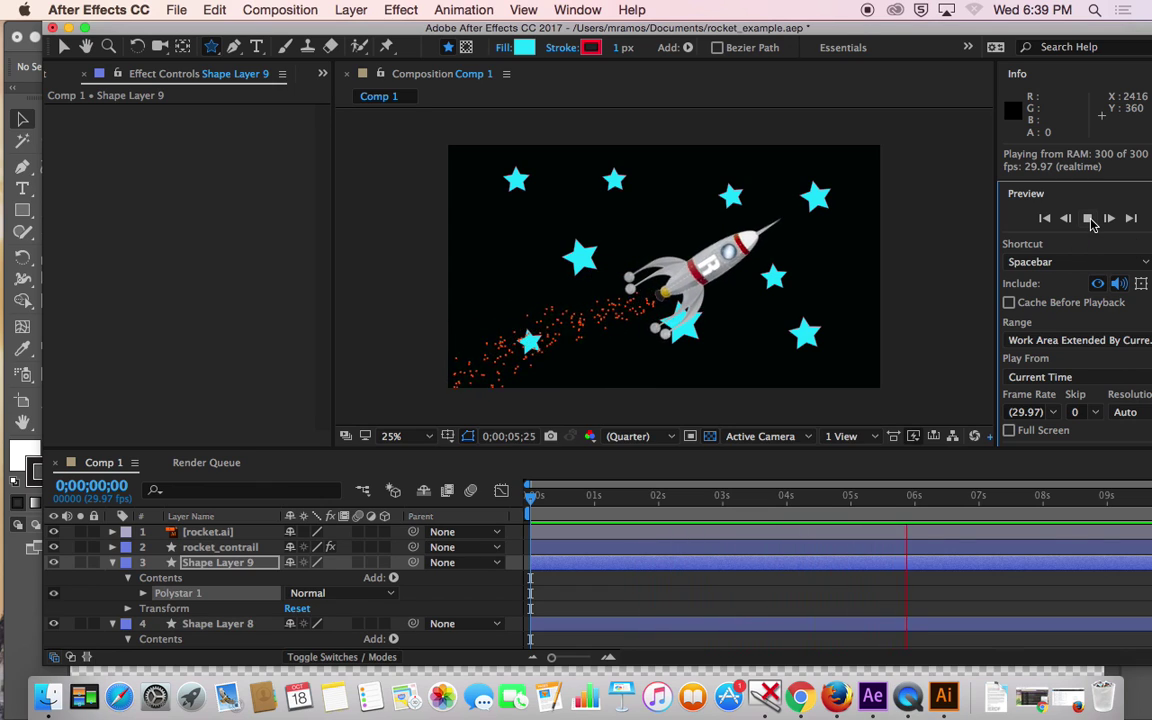
{"action": "left_click", "coordinate": [1090, 218]}
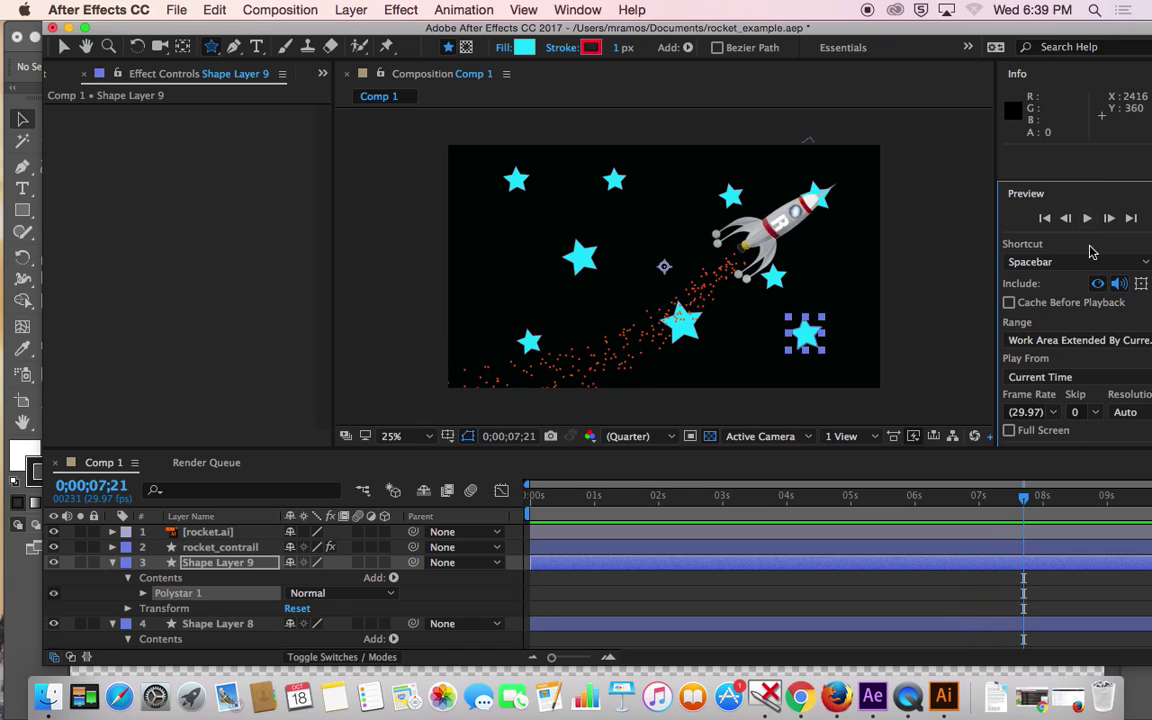
{"action": "left_click_drag", "start_coordinate": [1026, 497], "coordinate": [639, 497]}
{"action": "key", "text": "Home"}
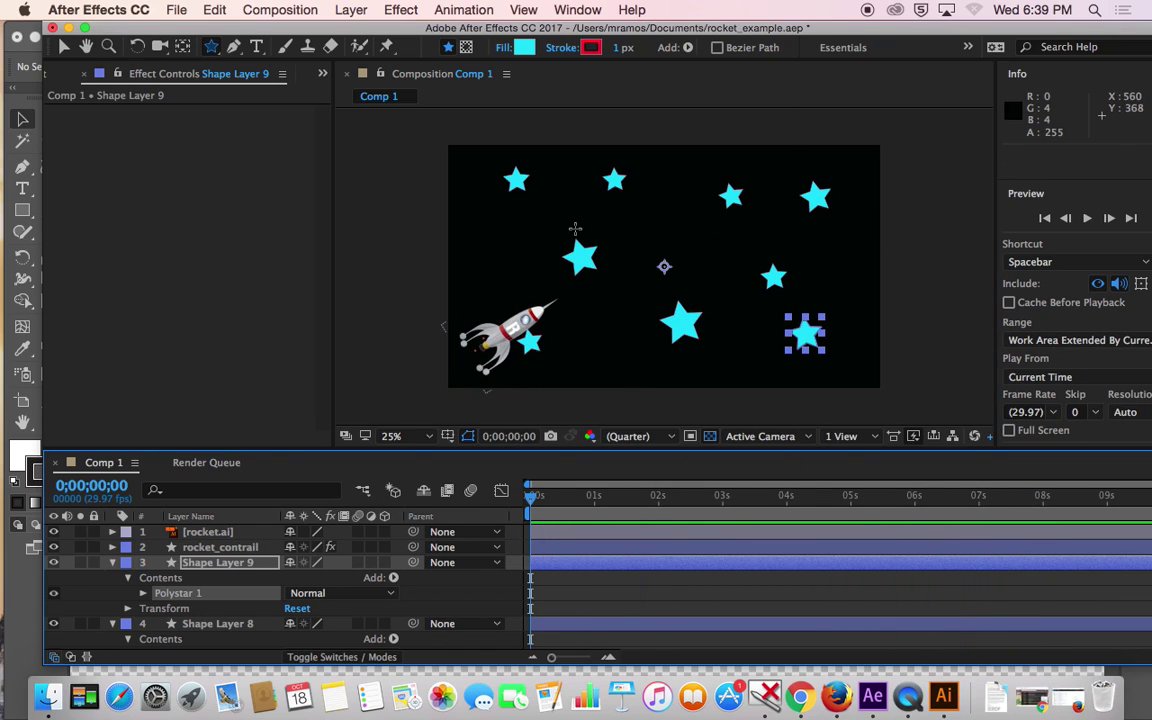
- Switch to the Selection tool and collapse the properties of Shape Layers 9 through 2 in the timeline
{"action": "left_click", "coordinate": [63, 47]}
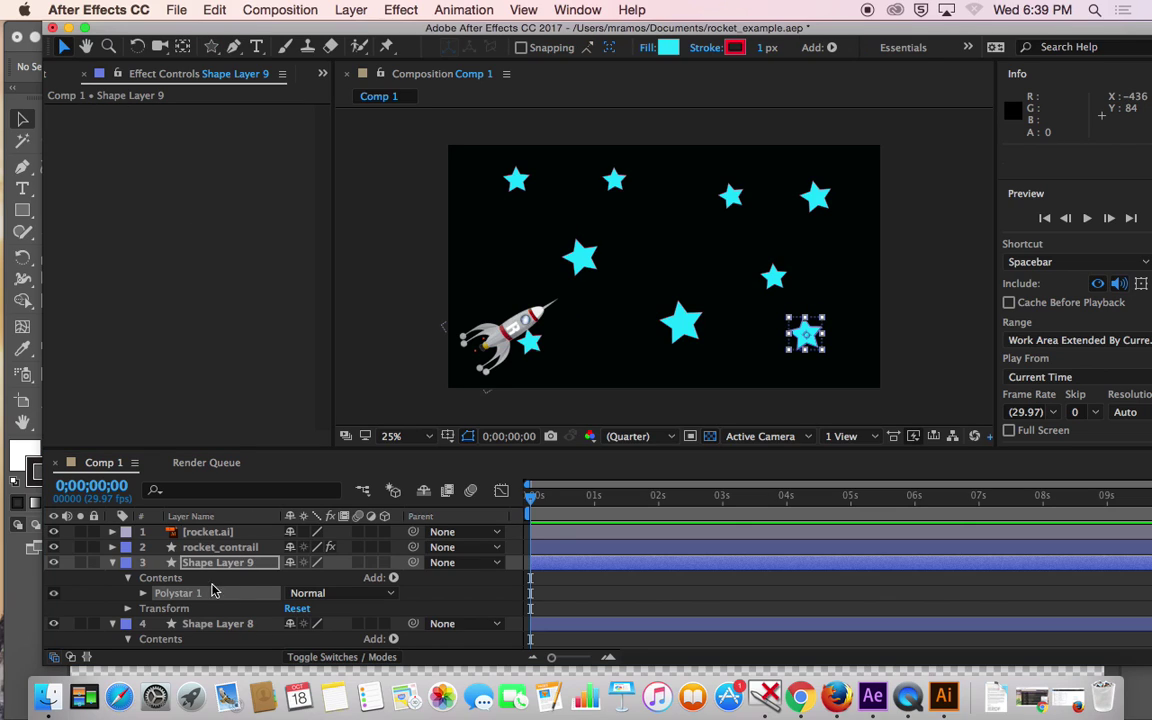
{"action": "left_click", "coordinate": [113, 564]}
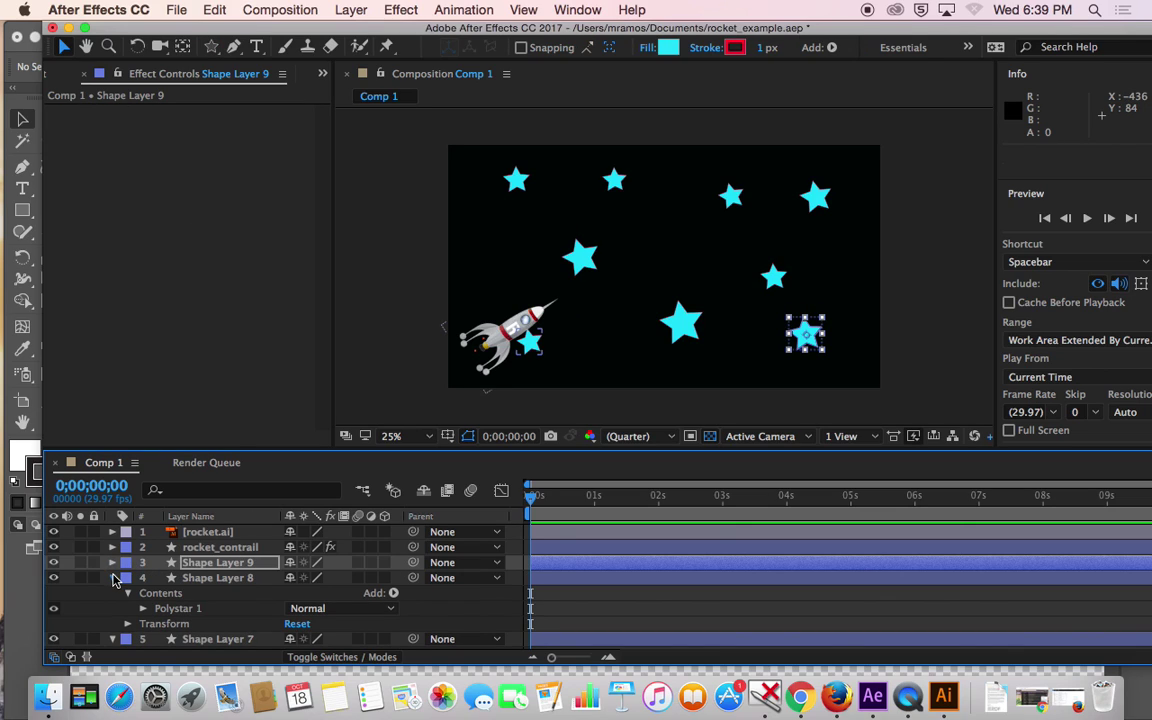
{"action": "left_click", "coordinate": [113, 578]}
{"action": "left_click", "coordinate": [114, 594]}
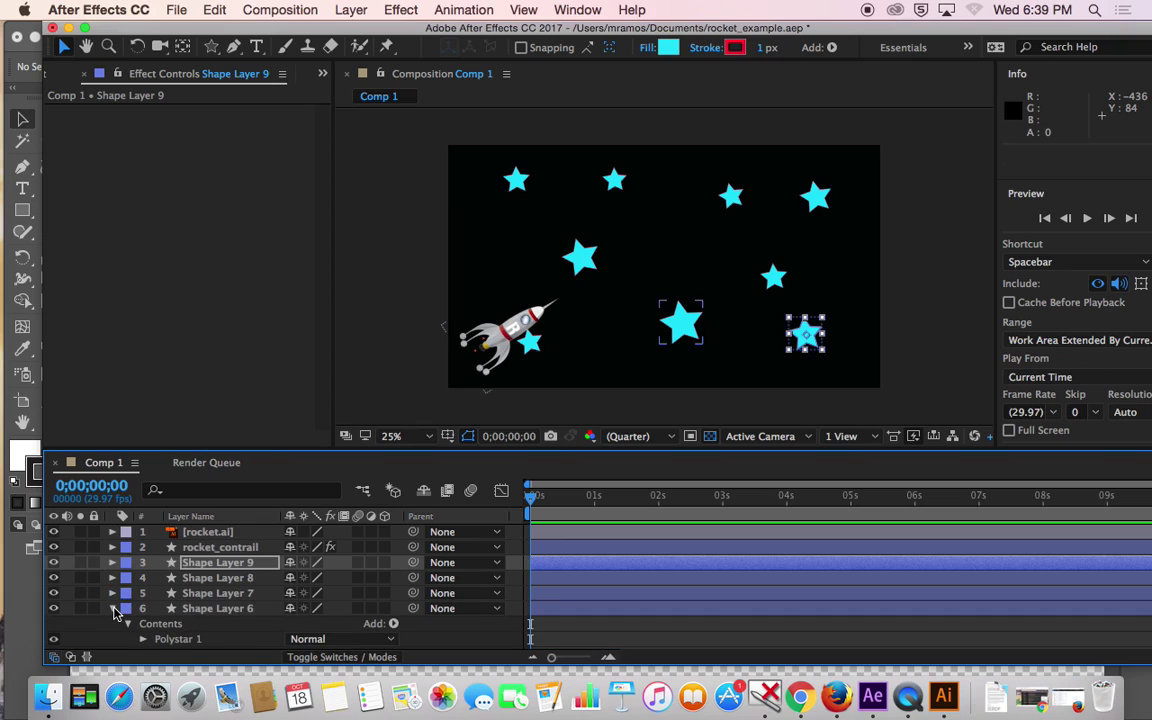
{"action": "left_click", "coordinate": [113, 609]}
{"action": "left_click", "coordinate": [113, 624]}
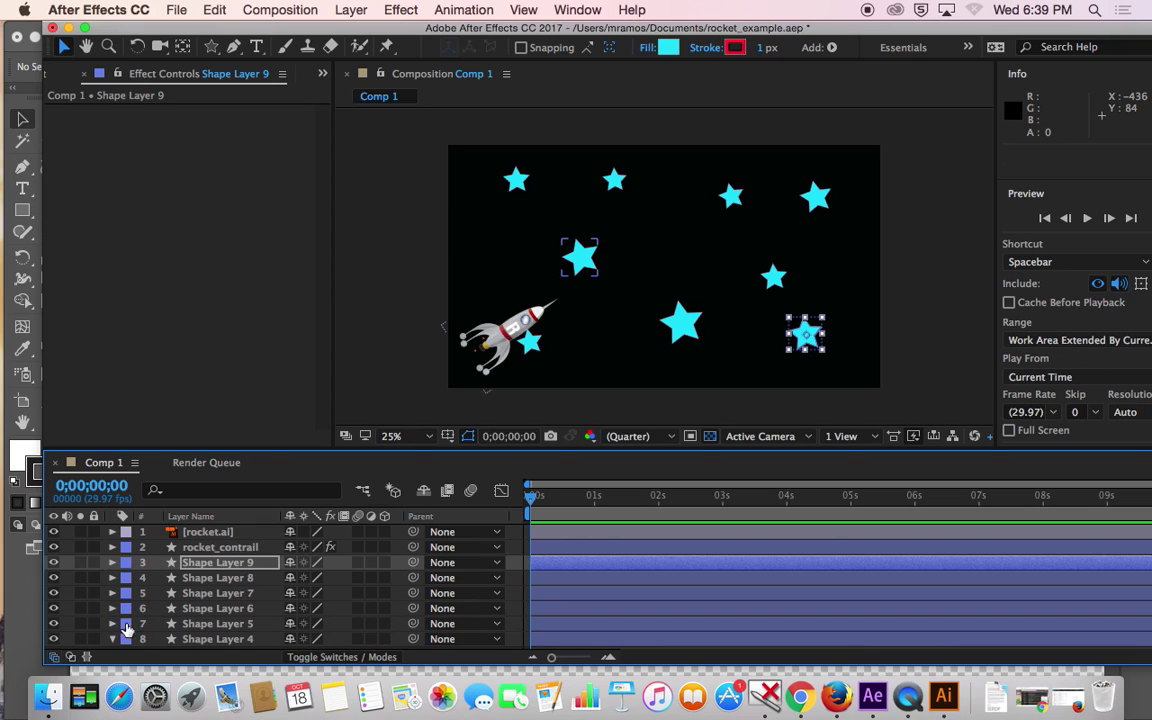
{"action": "scroll", "coordinate": [178, 623], "scroll_direction": "down", "scroll_amount": 4}
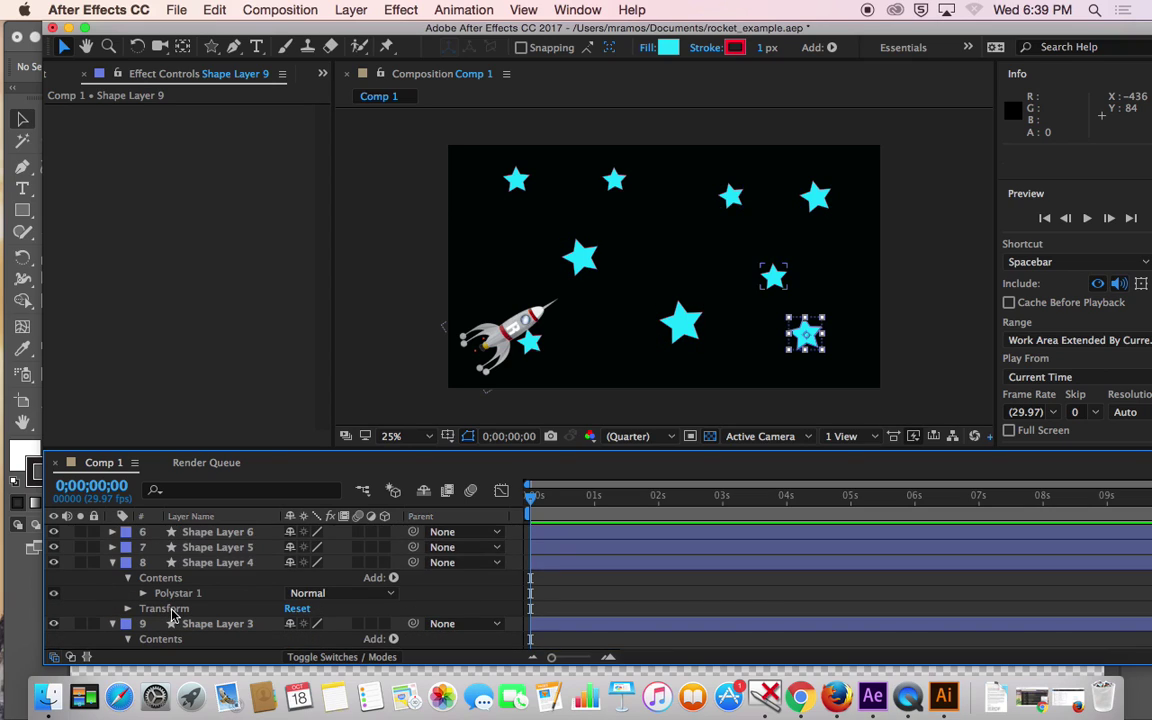
{"action": "left_click", "coordinate": [113, 563]}
{"action": "left_click", "coordinate": [114, 579]}
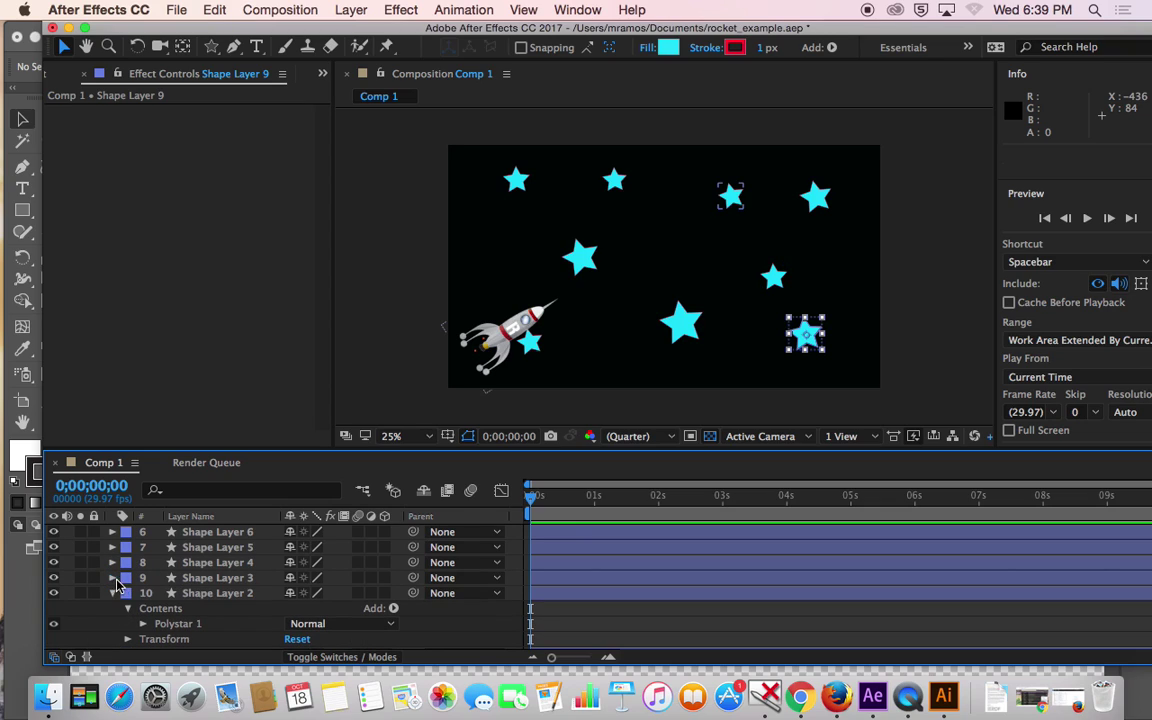
{"action": "left_click", "coordinate": [113, 594]}
{"action": "scroll", "coordinate": [150, 603], "scroll_direction": "down", "scroll_amount": 2}
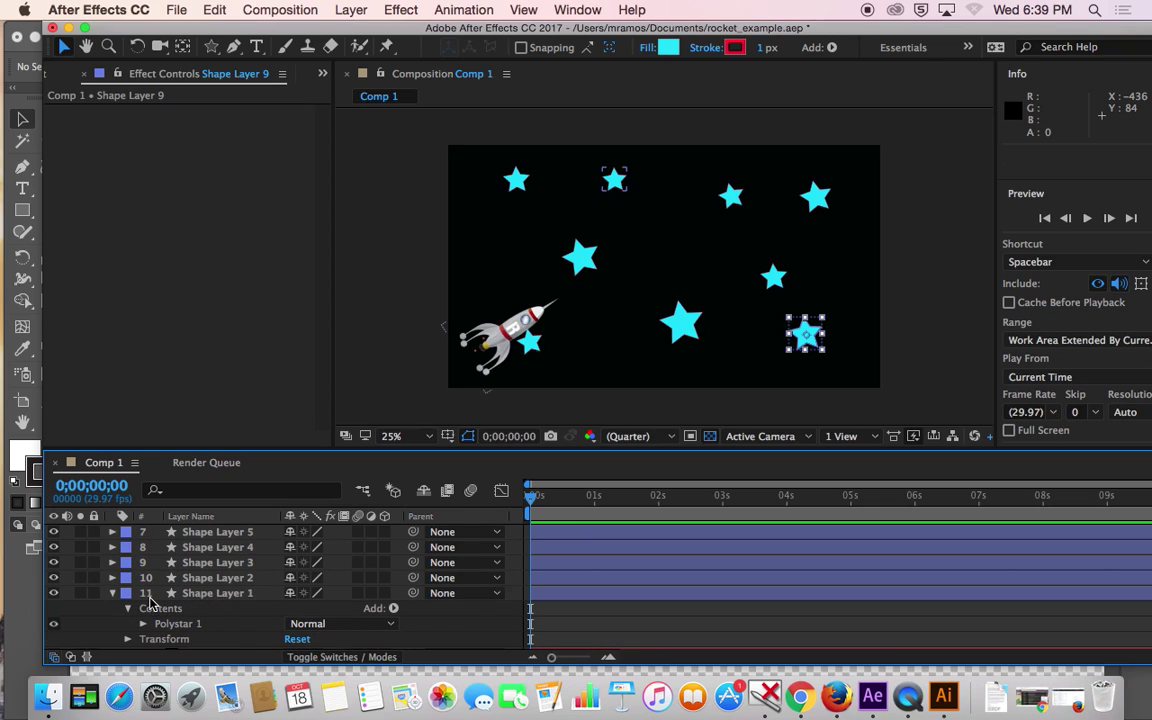
- Expand the Transform properties of Shape Layer 1 and select that layer
{"action": "left_click", "coordinate": [129, 624]}
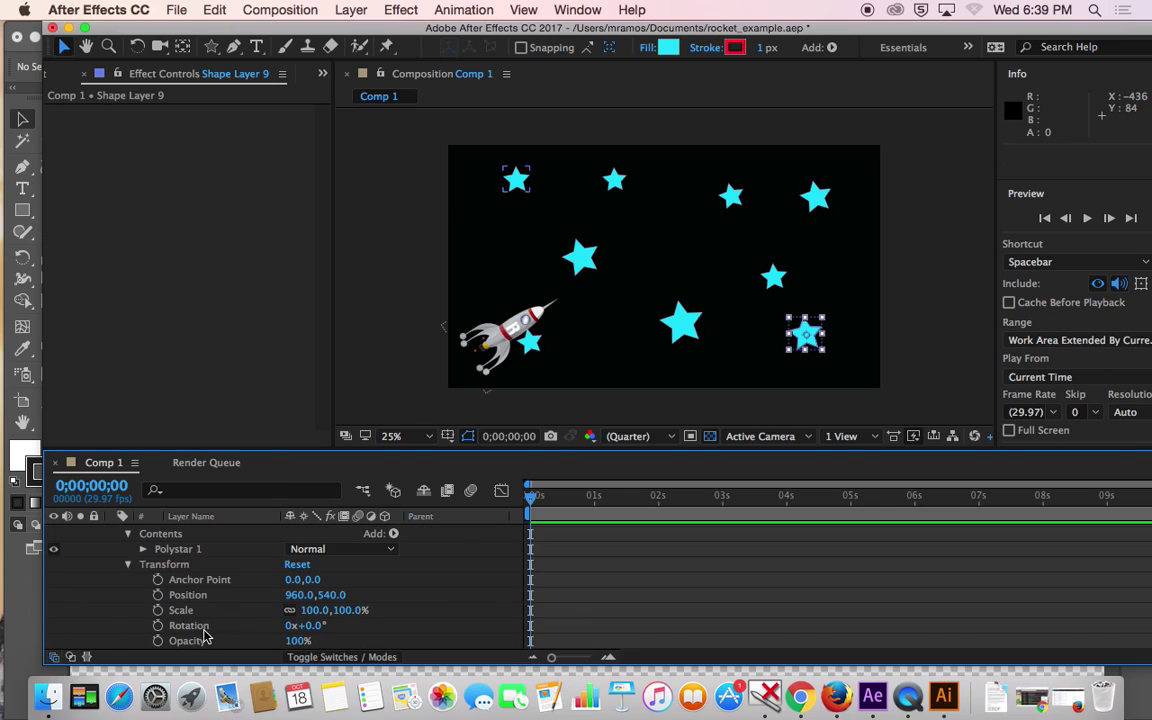
{"action": "scroll", "coordinate": [204, 632], "scroll_direction": "down", "scroll_amount": 1}
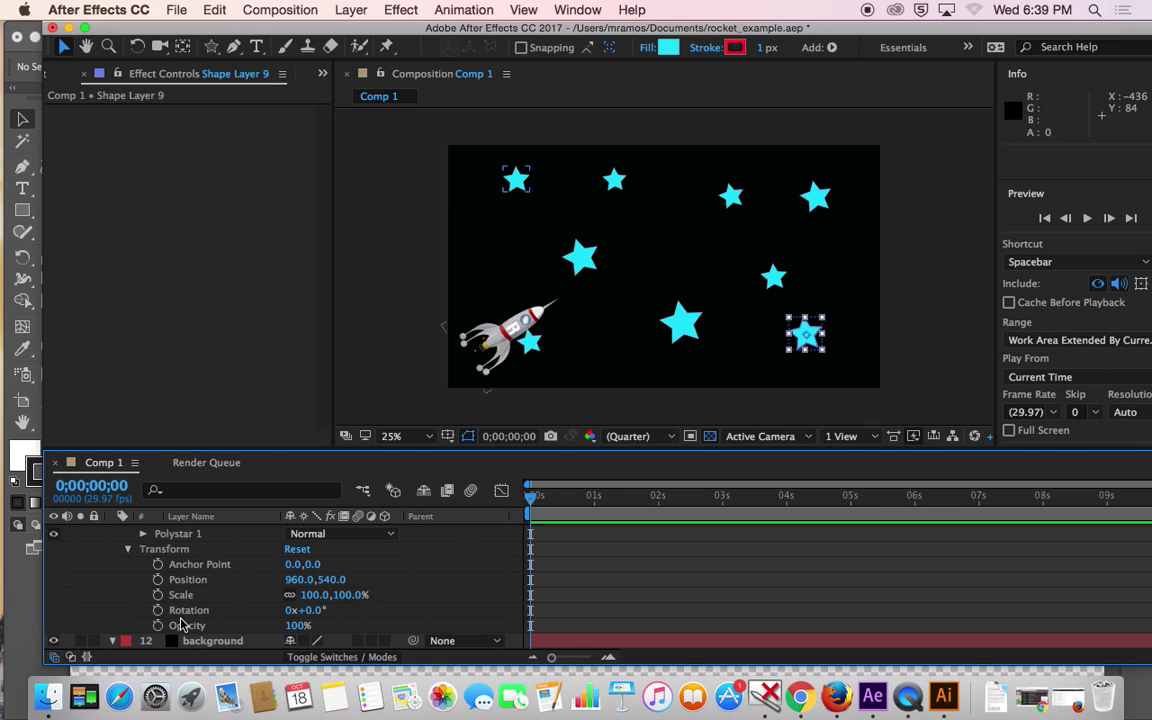
{"action": "scroll", "coordinate": [200, 615], "scroll_direction": "up", "scroll_amount": 1}
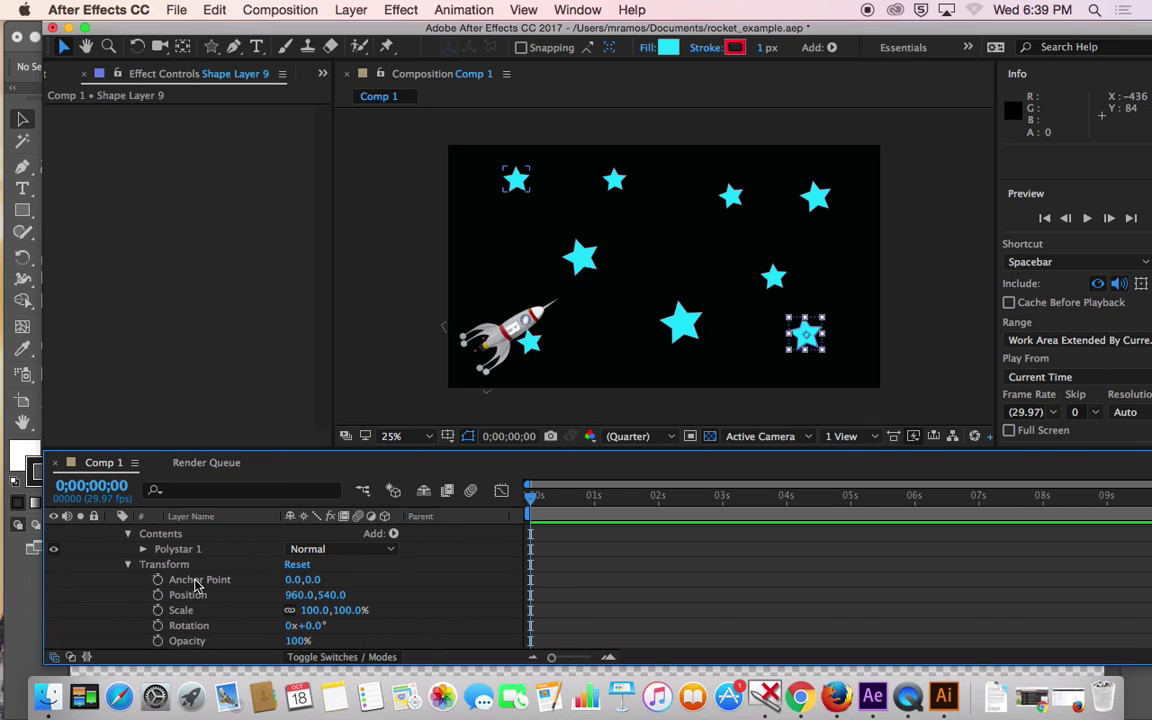
{"action": "scroll", "coordinate": [197, 585], "scroll_direction": "up", "scroll_amount": 2}
{"action": "scroll", "coordinate": [210, 567], "scroll_direction": "down", "scroll_amount": 3}
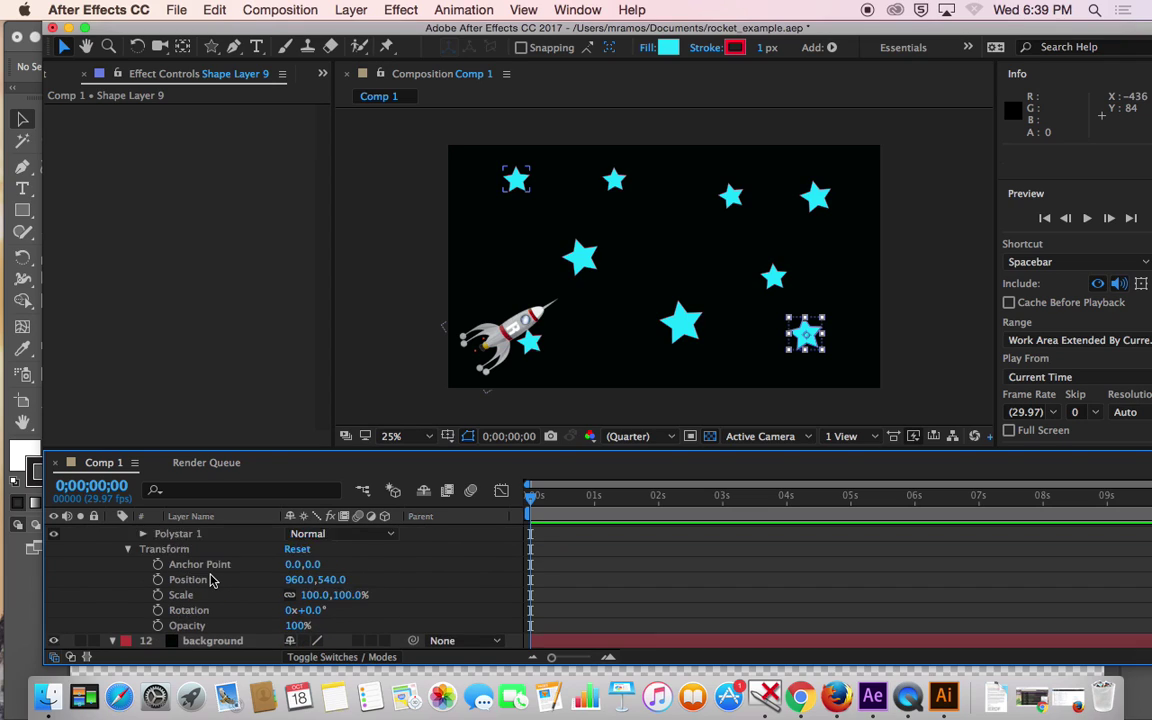
{"action": "scroll", "coordinate": [210, 580], "scroll_direction": "up", "scroll_amount": 3}
{"action": "left_click", "coordinate": [215, 551]}
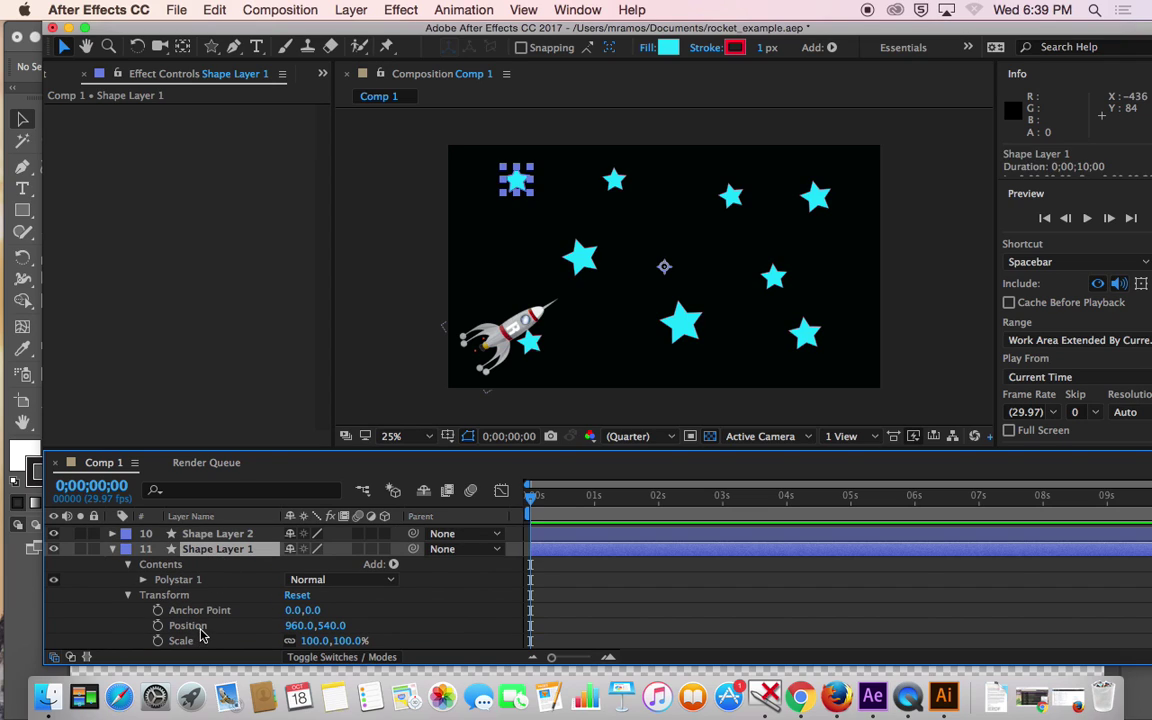
{"action": "scroll", "coordinate": [200, 635], "scroll_direction": "down", "scroll_amount": 3}
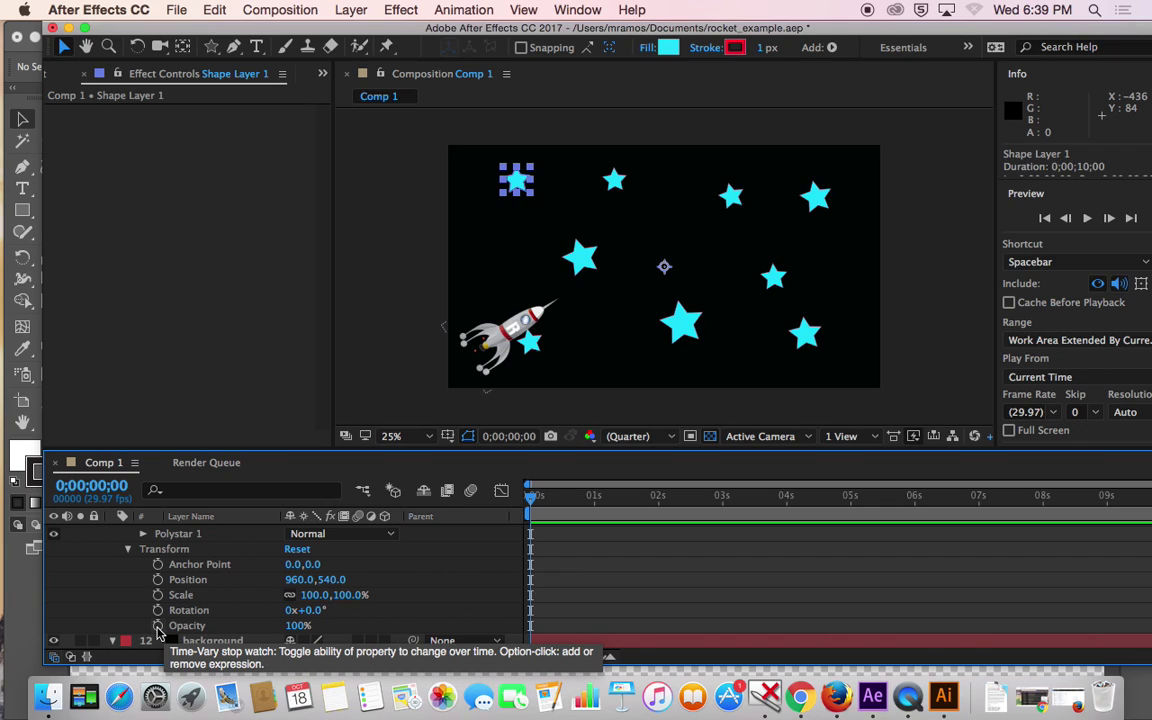
- Keyframe Shape Layer 1's opacity at 100% at the start, 0% at 0;00;00;07 and 100% at 0;00;00;14
{"action": "left_click", "coordinate": [157, 626]}
{"action": "left_click_drag", "start_coordinate": [533, 505], "coordinate": [545, 508]}
{"action": "left_click_drag", "start_coordinate": [311, 620], "coordinate": [173, 622]}
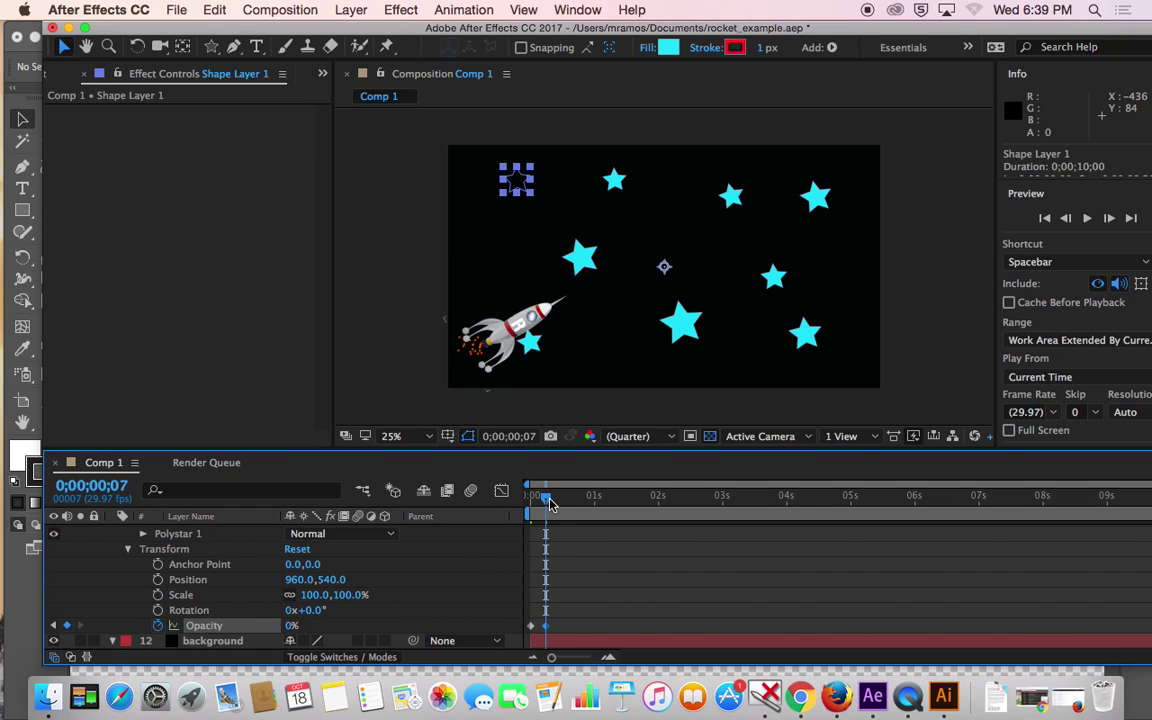
{"action": "left_click_drag", "start_coordinate": [549, 505], "coordinate": [561, 500]}
{"action": "left_click_drag", "start_coordinate": [292, 625], "coordinate": [416, 626]}
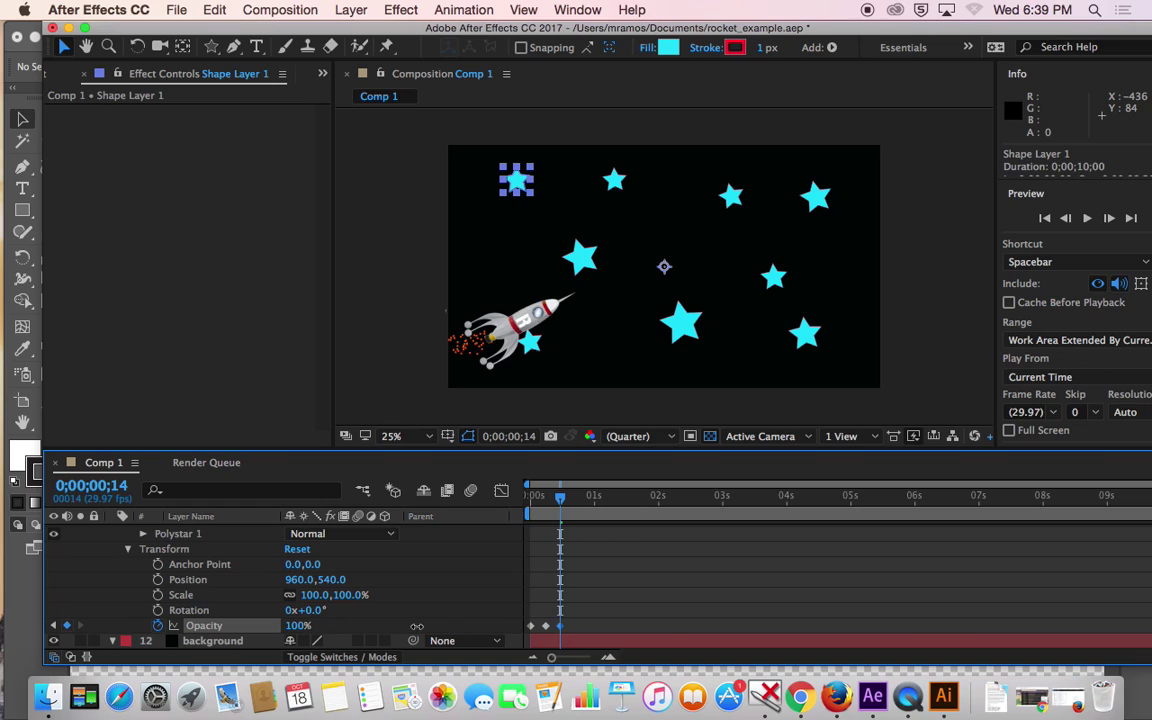
- Add opacity keyframes of 0% at 0;00;00;21 and 100% at 0;00;00;27 to Shape Layer 1, then return to the start and deselect
{"action": "left_click_drag", "start_coordinate": [562, 500], "coordinate": [575, 500]}
{"action": "key", "text": "super+shift+a"}
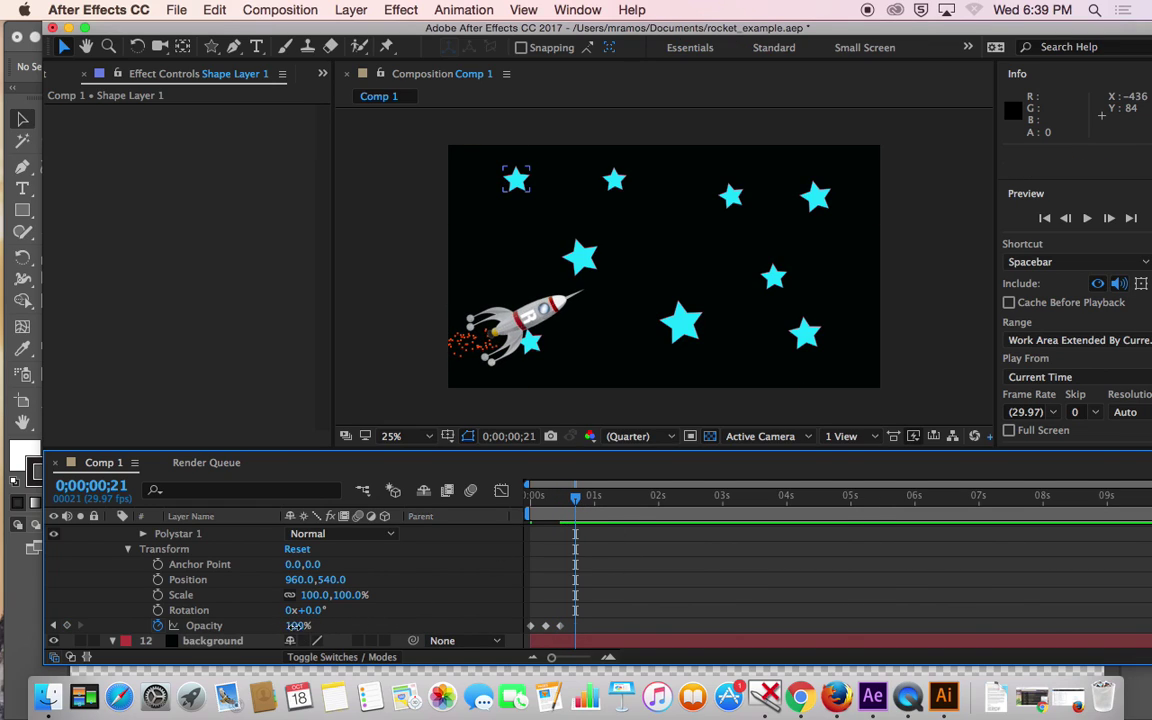
{"action": "left_click_drag", "start_coordinate": [296, 626], "coordinate": [196, 626]}
{"action": "left_click_drag", "start_coordinate": [583, 503], "coordinate": [589, 502]}
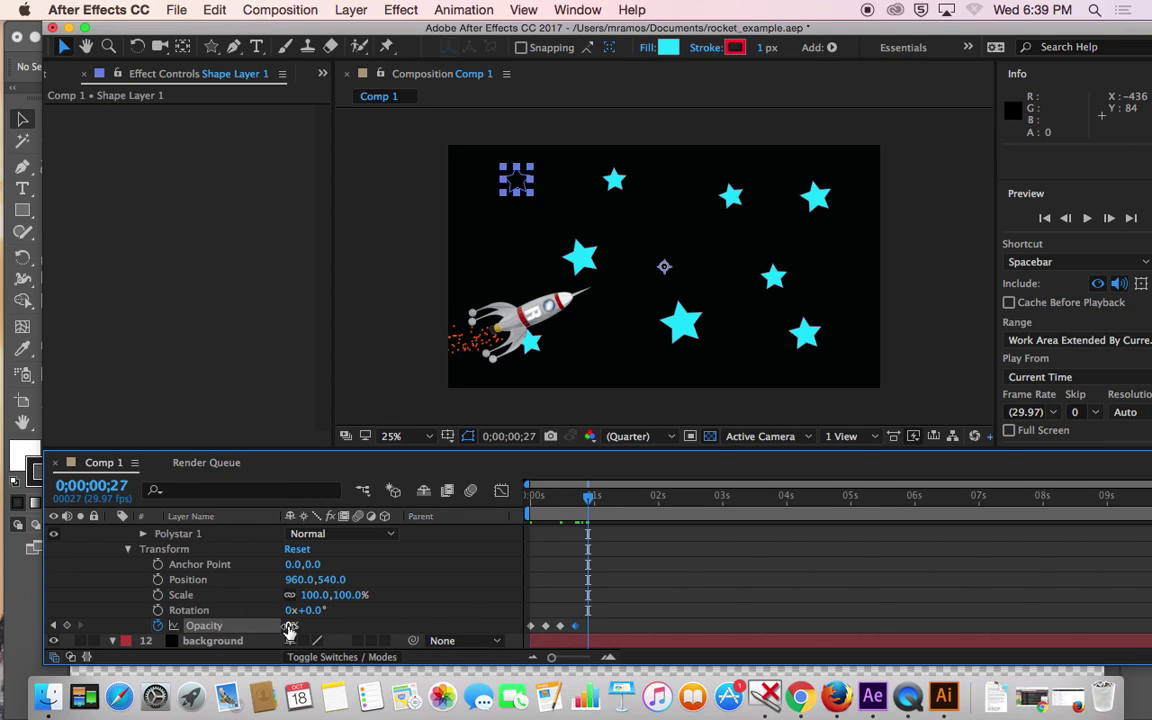
{"action": "left_click_drag", "start_coordinate": [290, 626], "coordinate": [385, 626]}
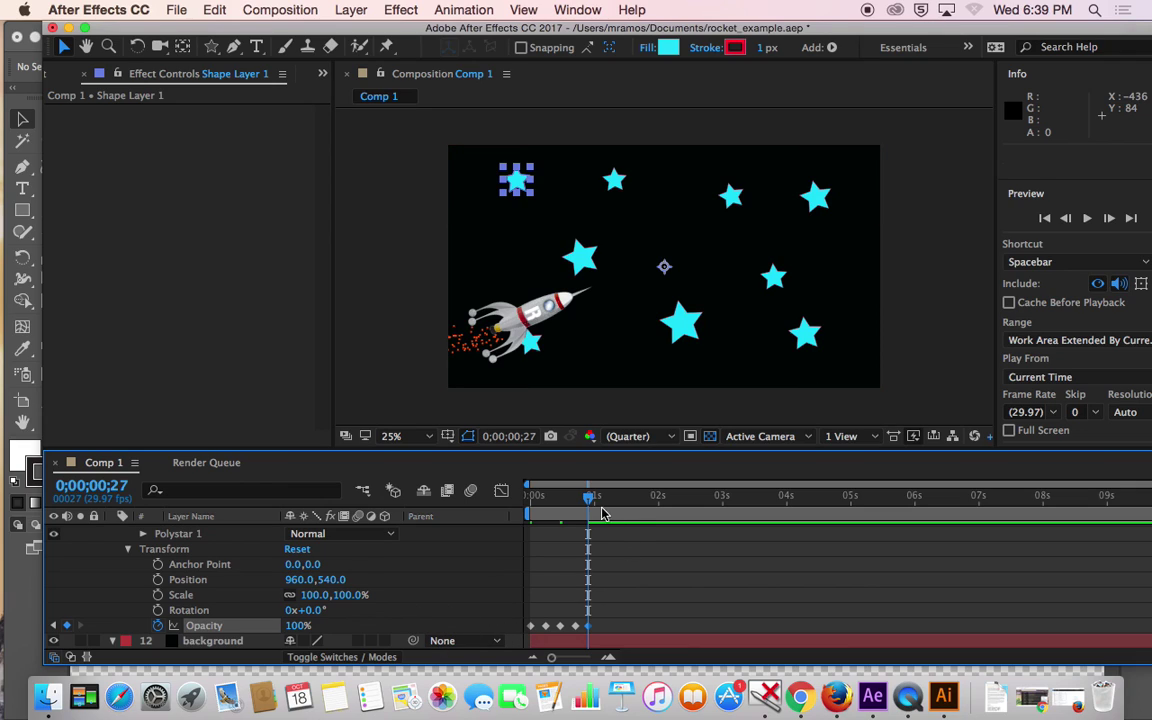
{"action": "key", "text": "Home"}
{"action": "left_click", "coordinate": [444, 552]}
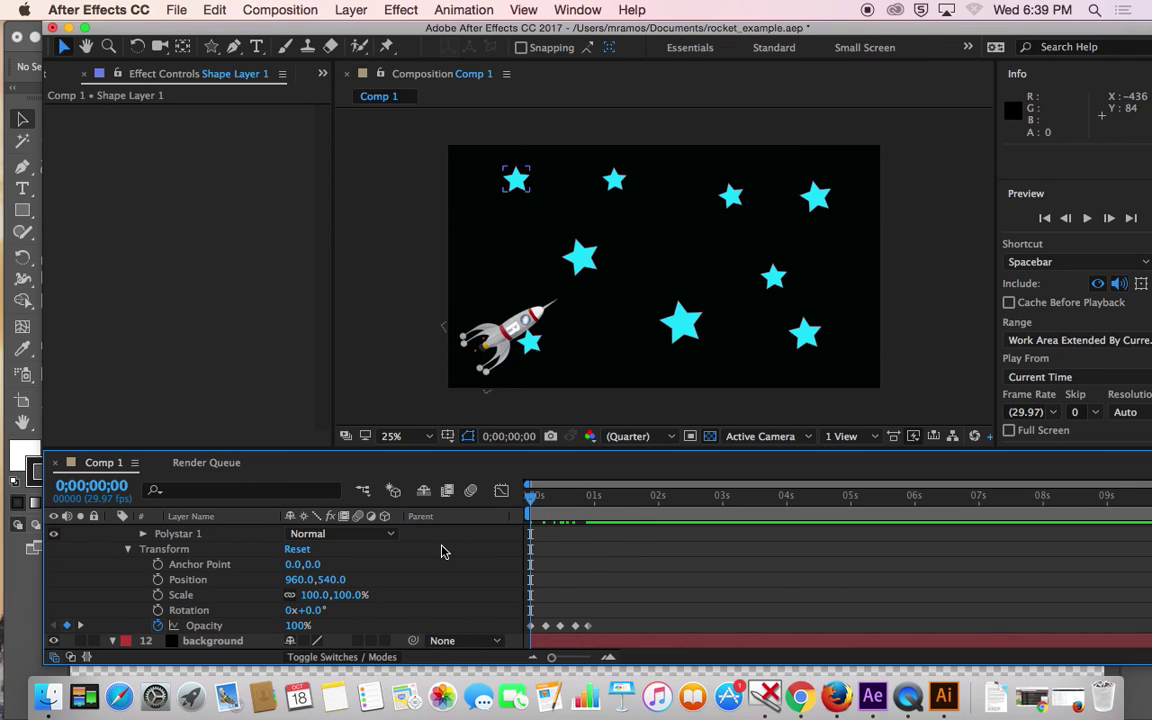
- Preview the twinkle and add a 0% opacity keyframe to Shape Layer 1 at 0;00;01;01
{"action": "left_click", "coordinate": [1088, 219]}
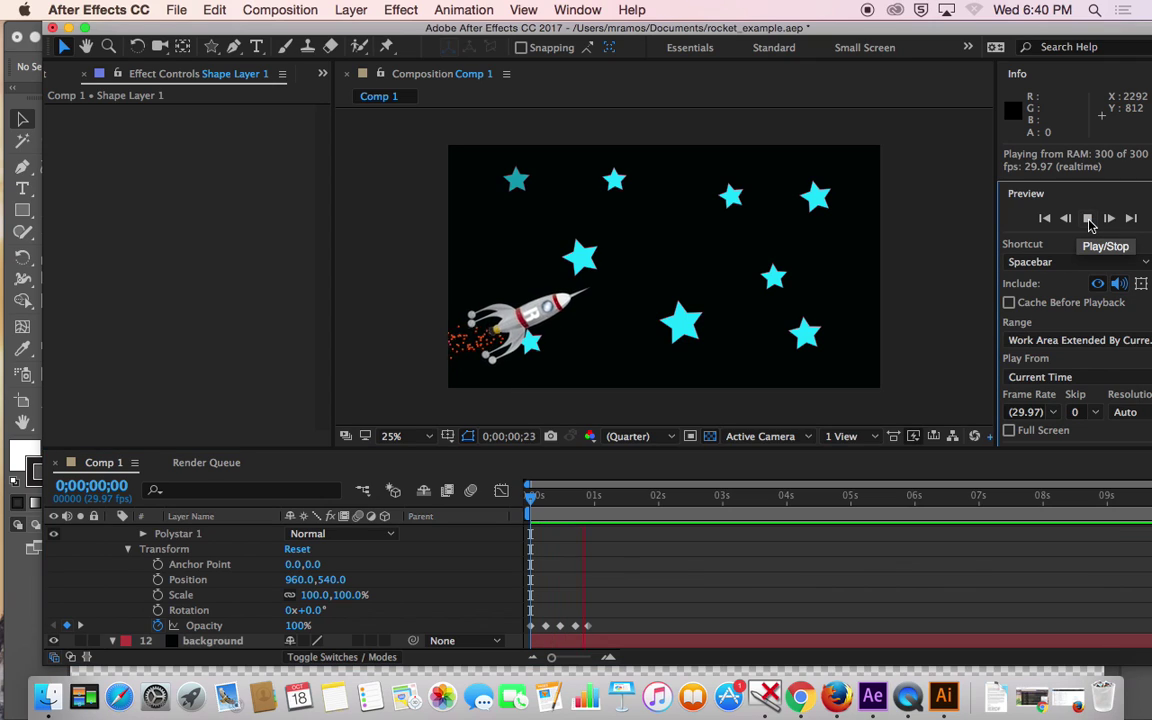
{"action": "left_click", "coordinate": [1088, 221]}
{"action": "left_click_drag", "start_coordinate": [651, 503], "coordinate": [600, 533]}
{"action": "left_click_drag", "start_coordinate": [300, 626], "coordinate": [195, 622]}
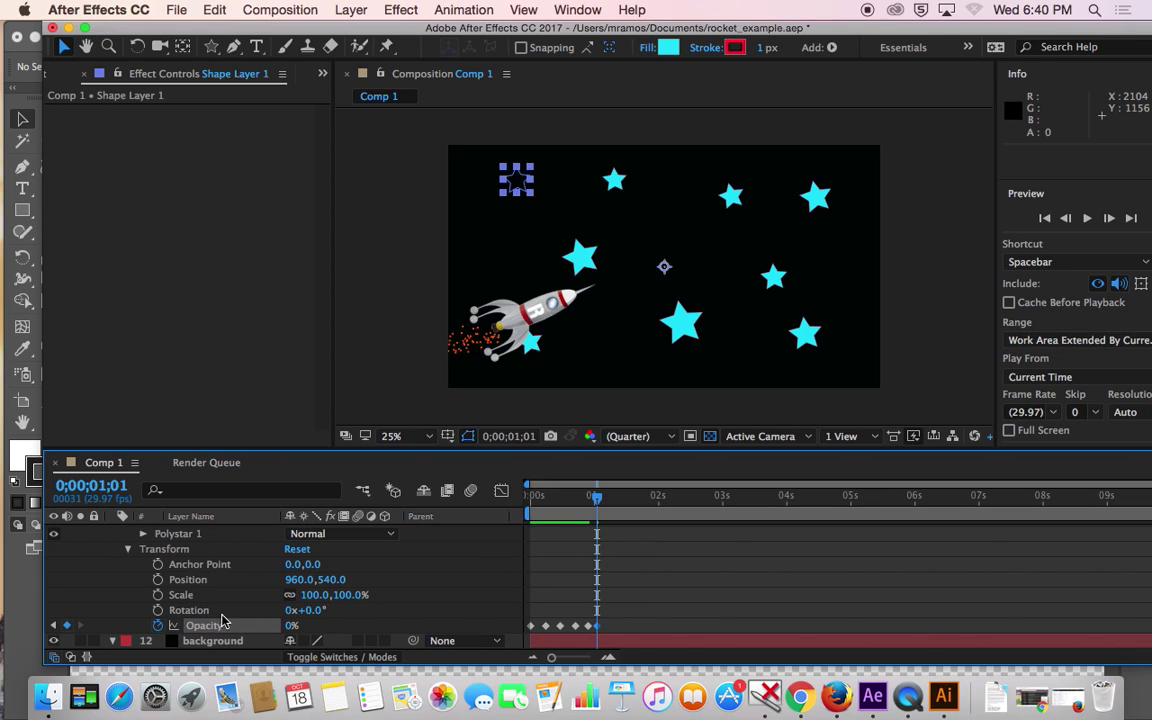
{"action": "left_click", "coordinate": [618, 628]}
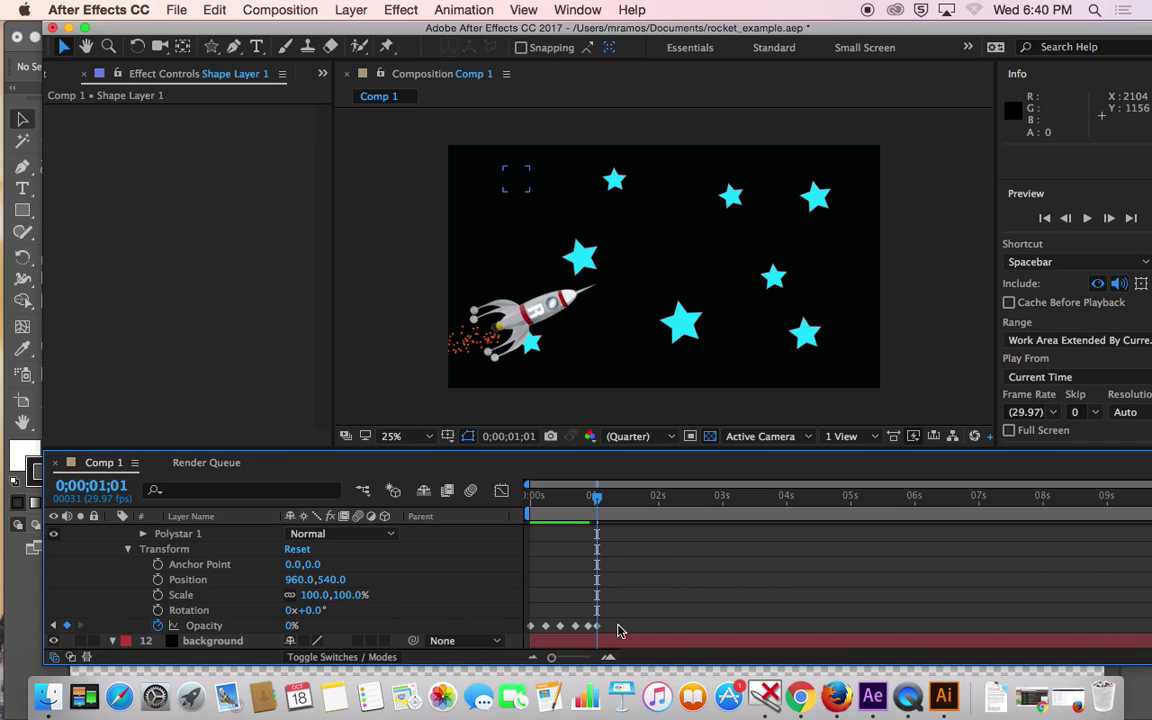
- Copy all six opacity keyframes of Shape Layer 1 and paste them at 0;00;01;05
{"action": "left_click_drag", "start_coordinate": [618, 630], "coordinate": [538, 628]}
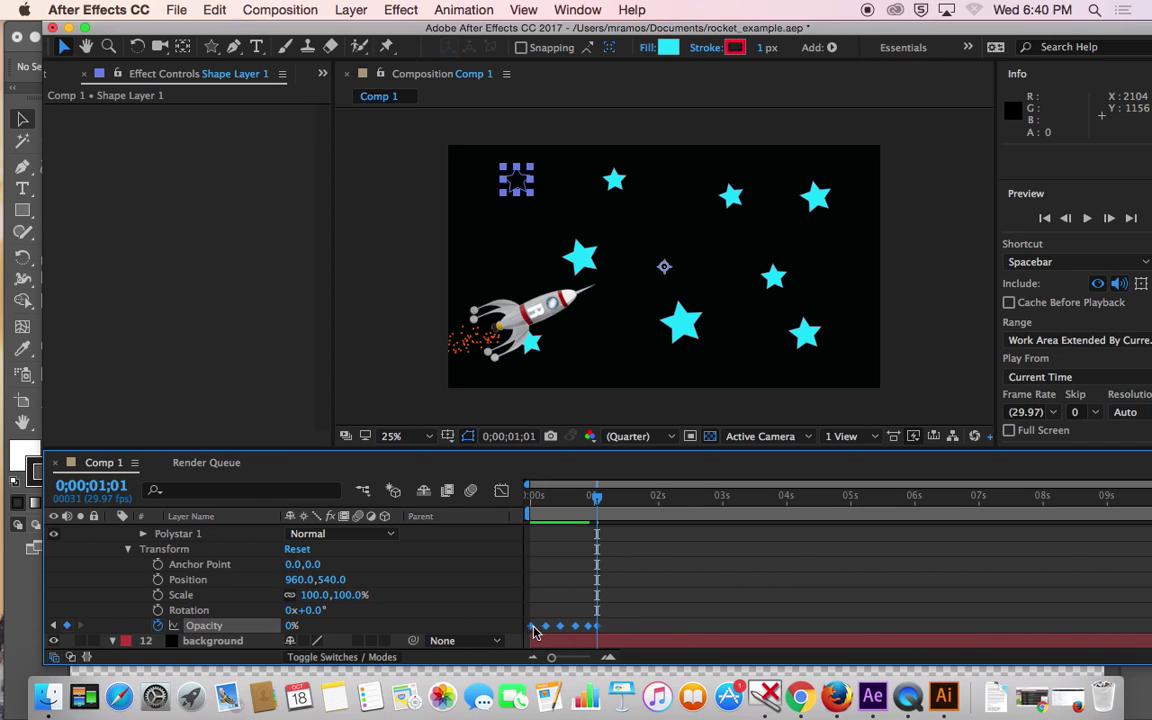
{"action": "key", "text": "super+c"}
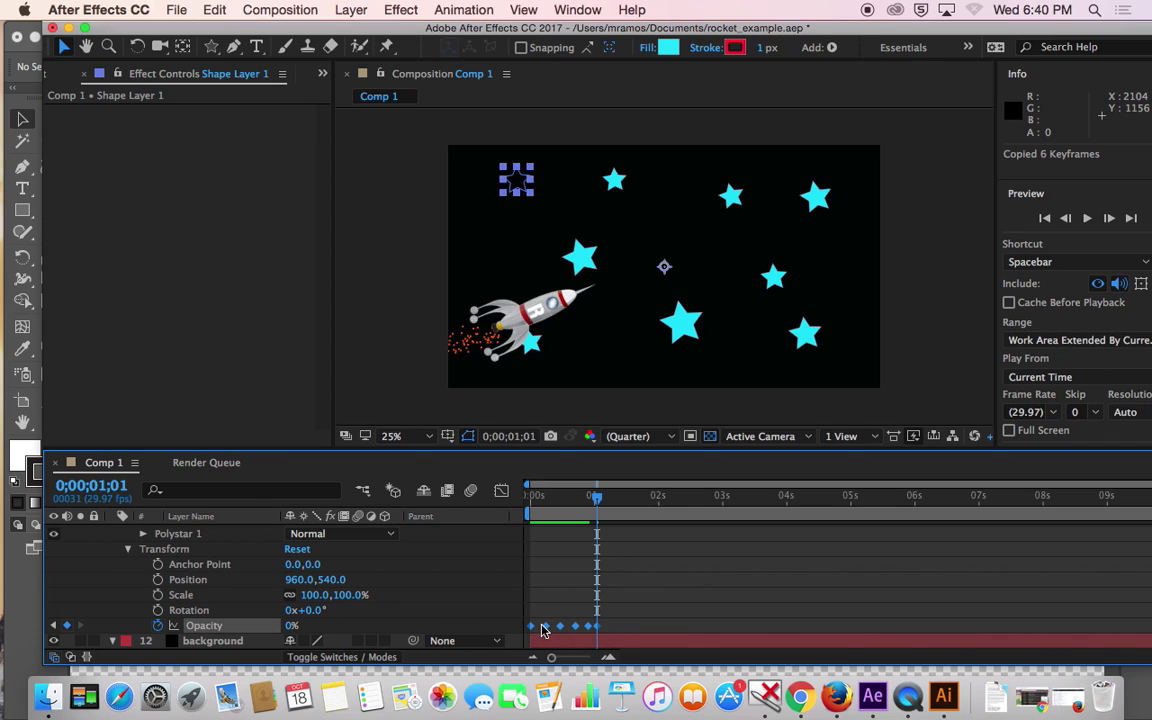
{"action": "left_click", "coordinate": [214, 10]}
{"action": "left_click", "coordinate": [240, 111]}
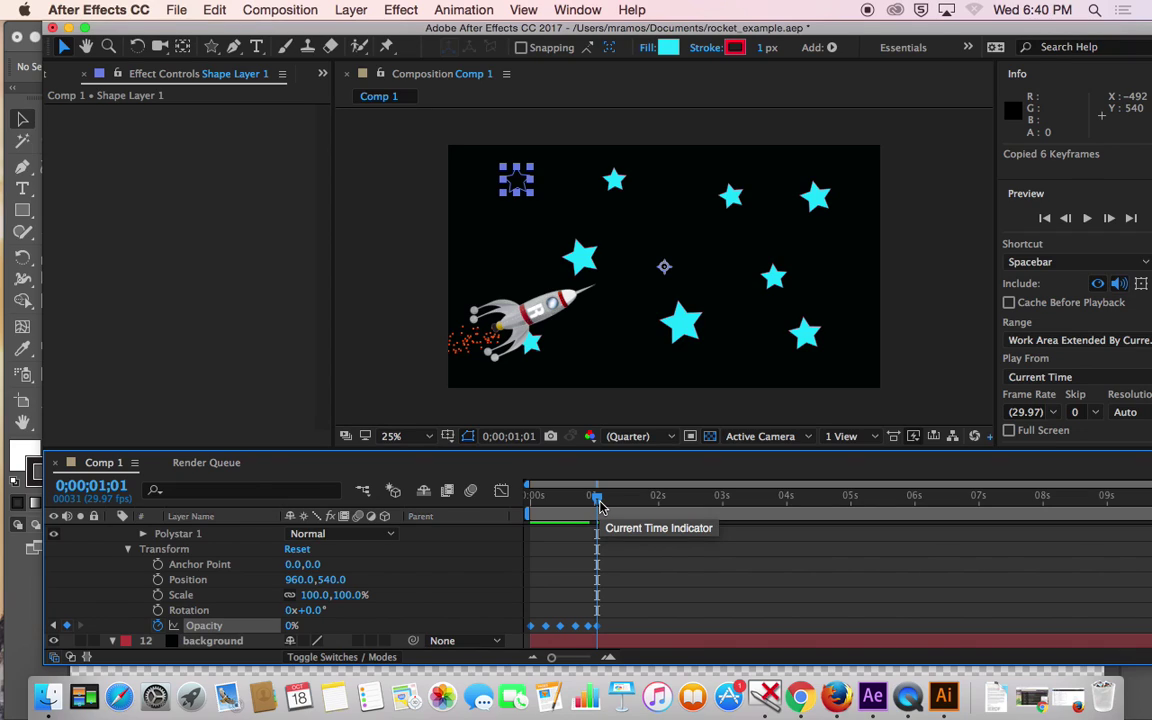
{"action": "mouse_move", "coordinate": [600, 507]}
{"action": "left_mouse_down"}
{"action": "mouse_move", "coordinate": [609, 505]}
{"action": "mouse_move", "coordinate": [588, 503]}
{"action": "mouse_move", "coordinate": [604, 505]}
{"action": "left_mouse_up"}
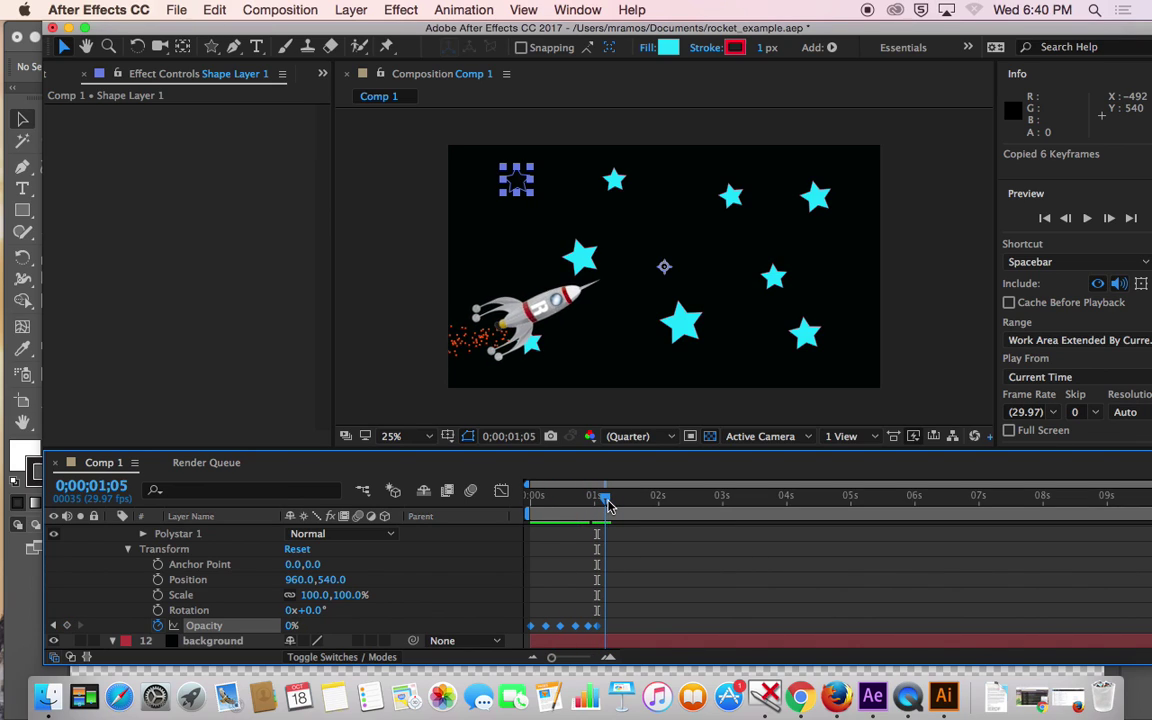
{"action": "left_click", "coordinate": [214, 9]}
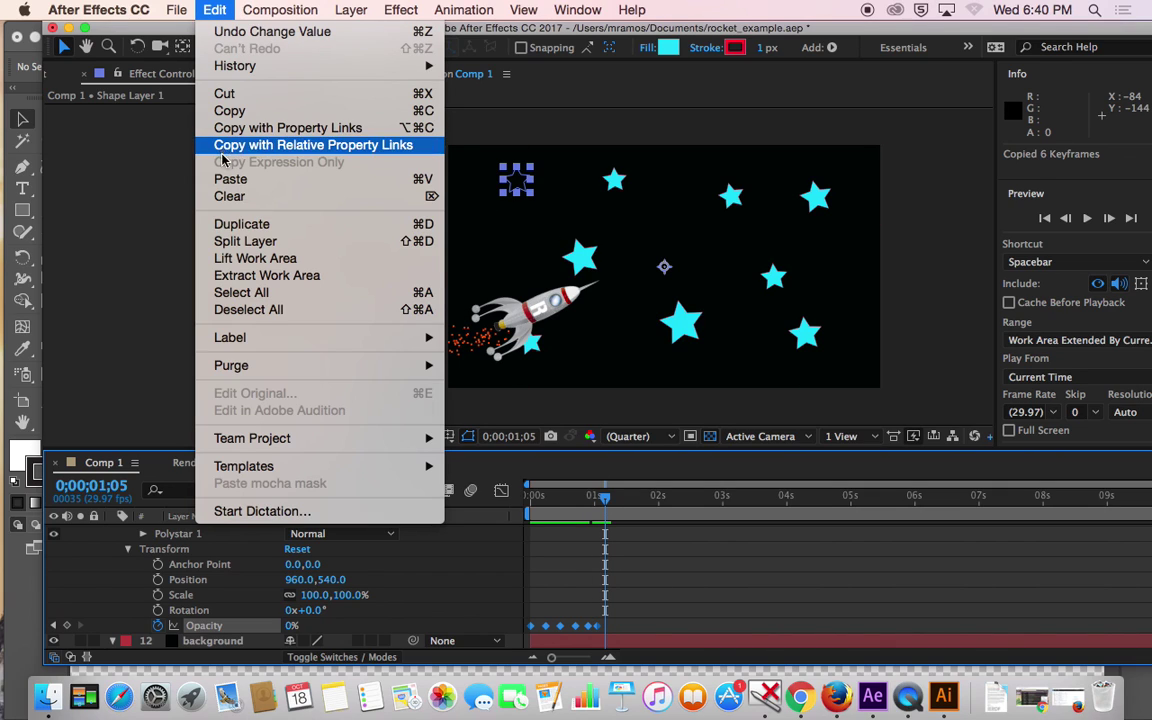
{"action": "left_click", "coordinate": [224, 179]}
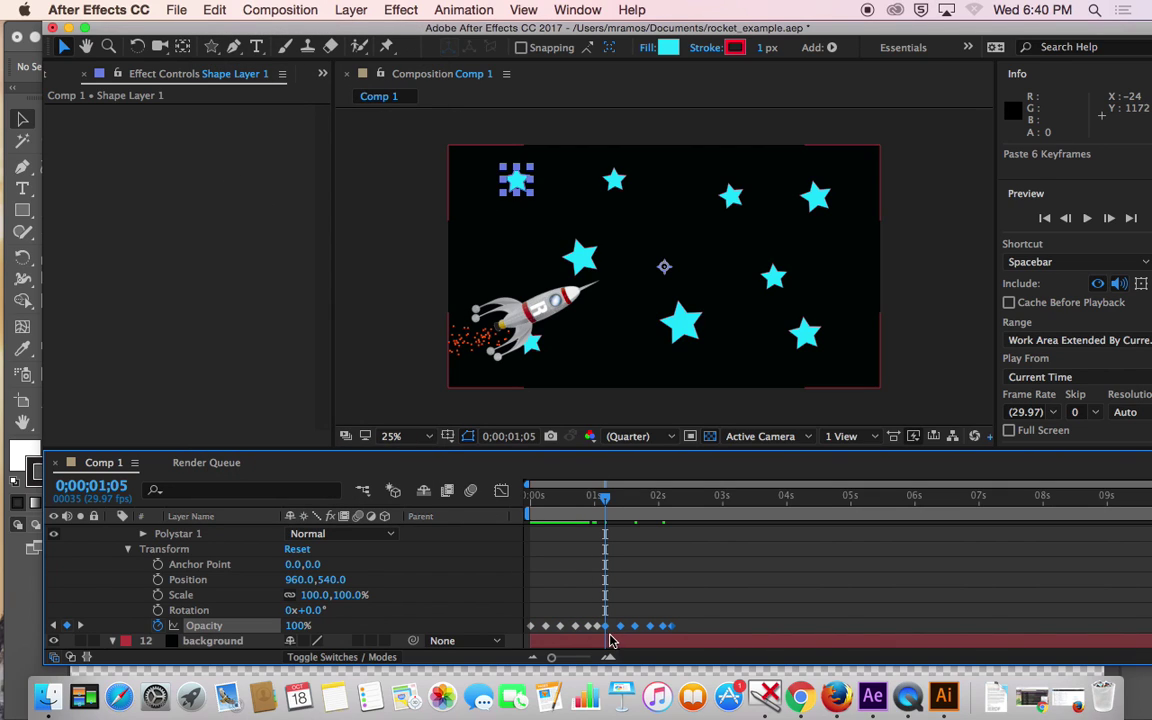
- Paste the copied opacity keyframes onto Shape Layer 1 at 0;00;02;10, 0;00;03;17 and 0;00;04;24
{"action": "left_click_drag", "start_coordinate": [605, 496], "coordinate": [679, 522]}
{"action": "left_click", "coordinate": [225, 10]}
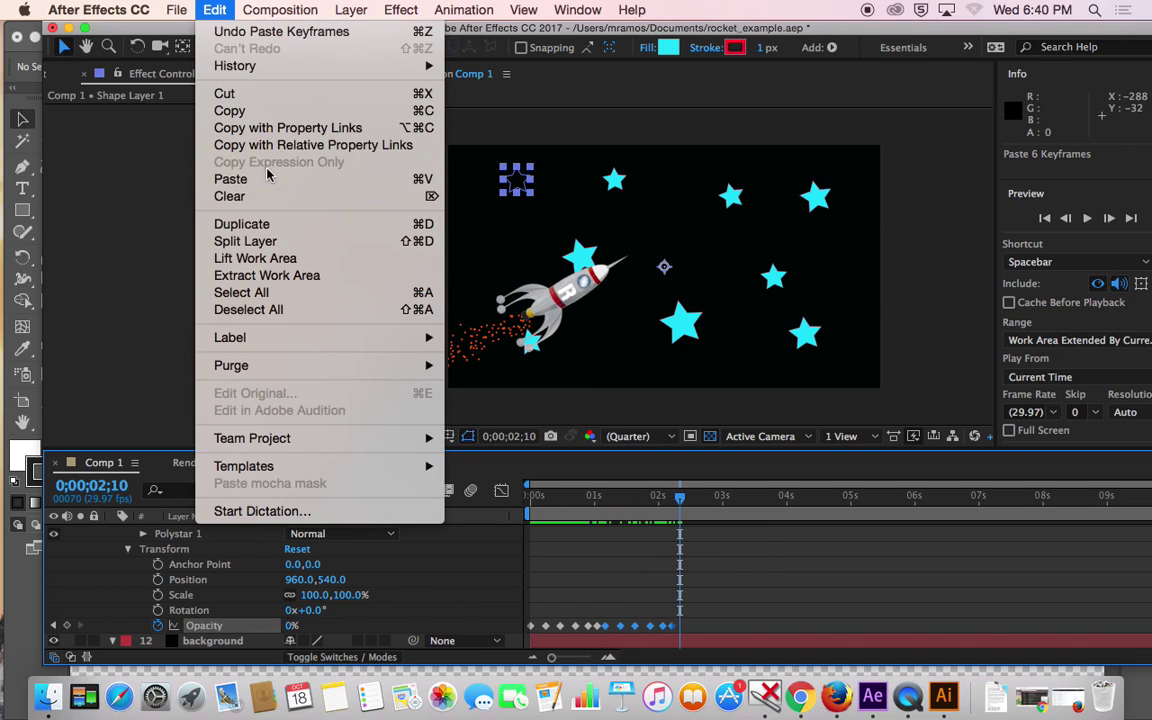
{"action": "left_click", "coordinate": [268, 178]}
{"action": "left_click_drag", "start_coordinate": [684, 507], "coordinate": [759, 505]}
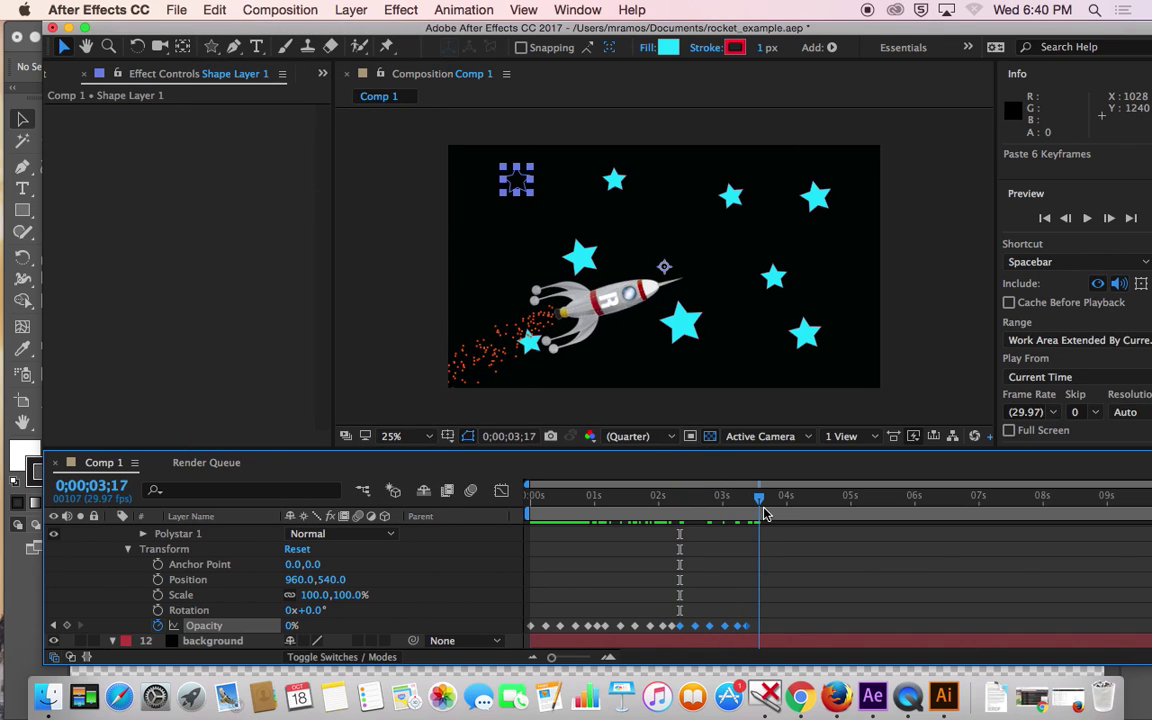
{"action": "left_click", "coordinate": [219, 10]}
{"action": "left_click", "coordinate": [265, 177]}
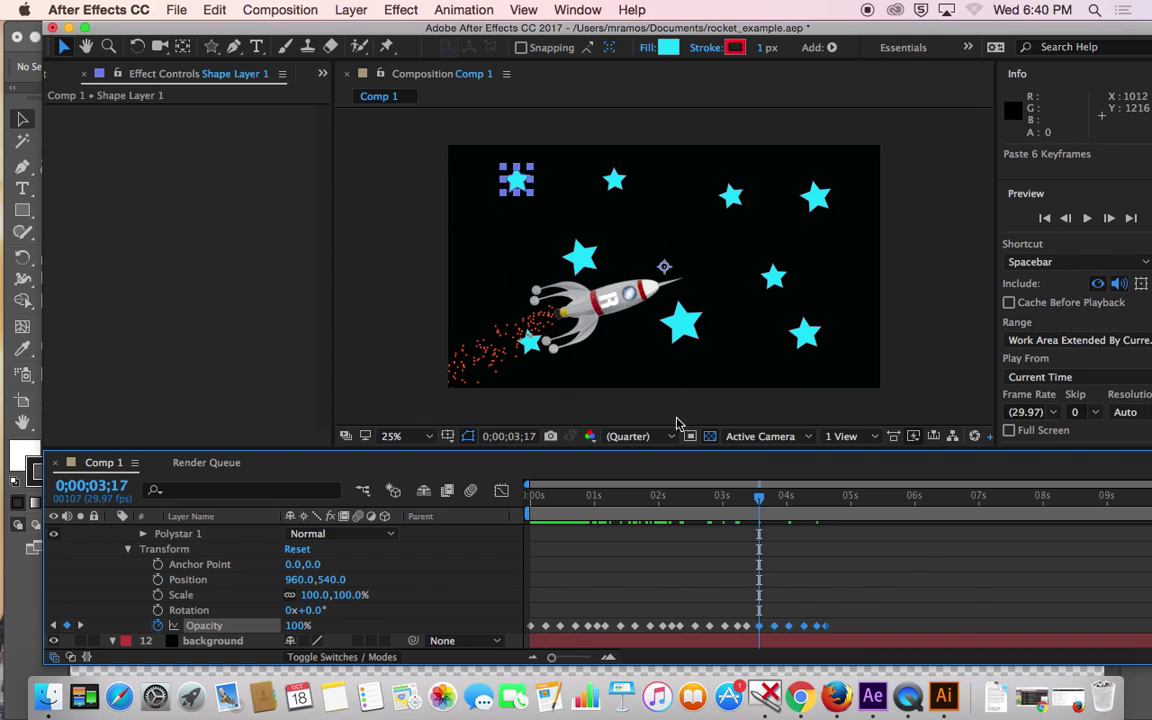
{"action": "left_click_drag", "start_coordinate": [760, 505], "coordinate": [838, 505]}
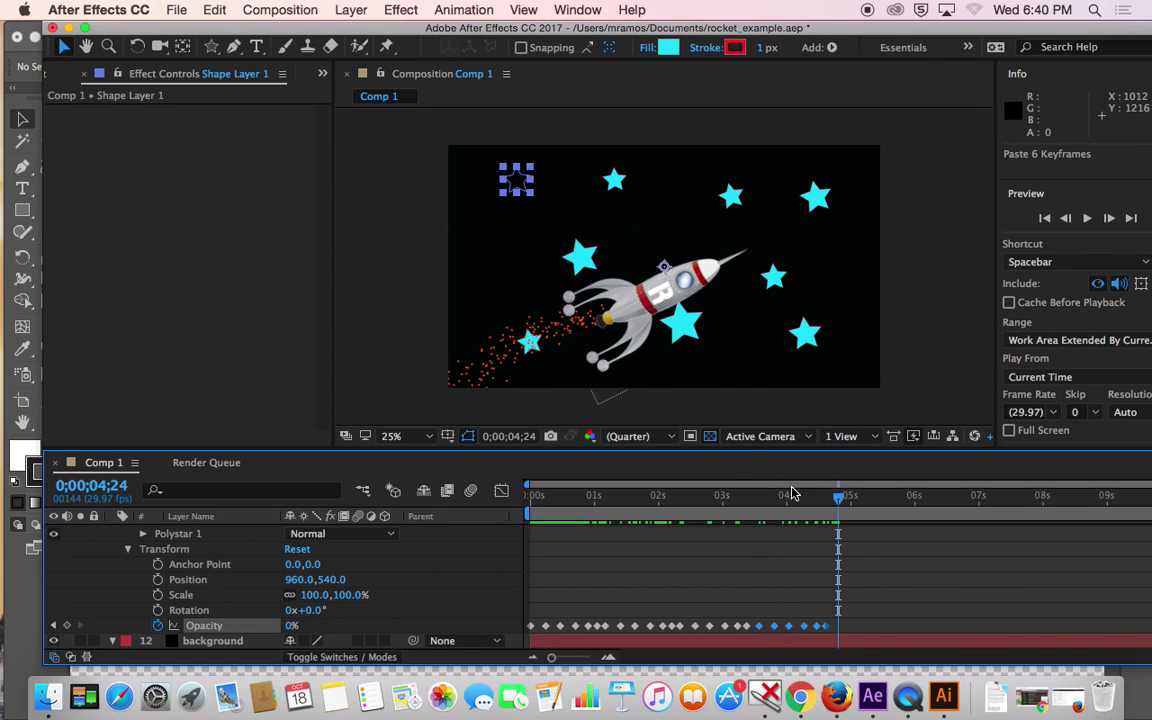
{"action": "left_click", "coordinate": [214, 10]}
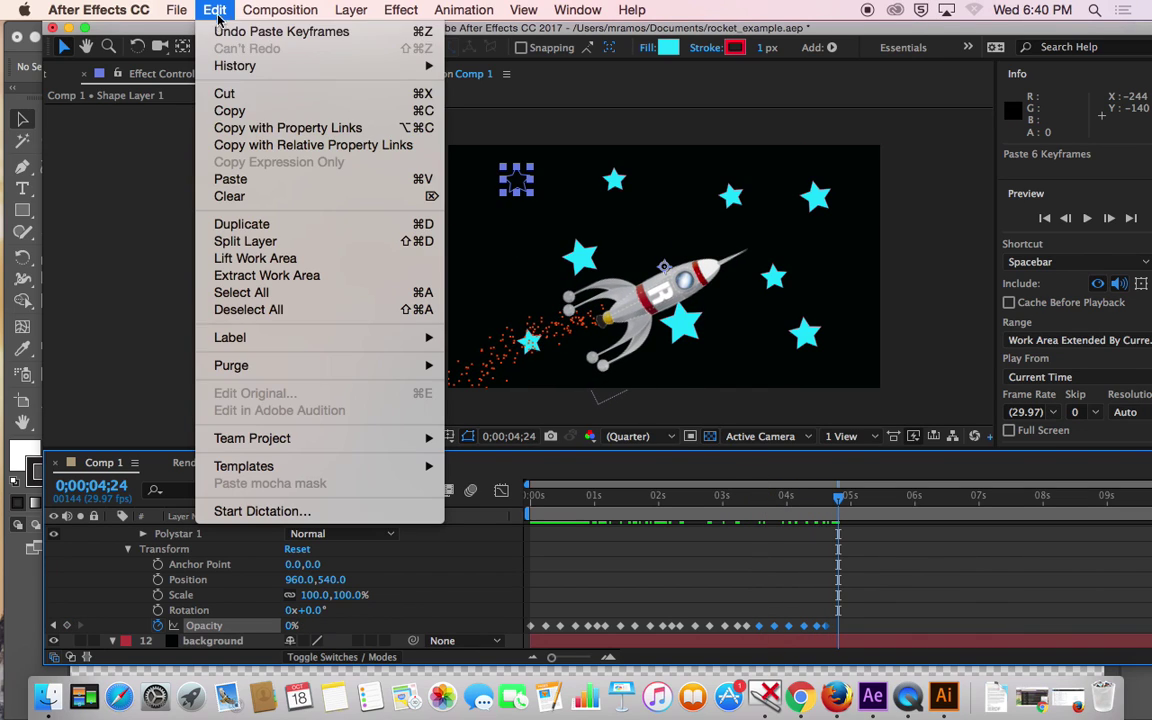
{"action": "left_click", "coordinate": [260, 177]}
- Continue pasting the opacity keyframes onto Shape Layer 1 at about 6 seconds, 0;00;07;05, 0;00;08;11 and 0;00;09;15
{"action": "left_click_drag", "start_coordinate": [838, 497], "coordinate": [914, 517]}
{"action": "left_click", "coordinate": [210, 10]}
{"action": "left_click", "coordinate": [257, 179]}
{"action": "left_click_drag", "start_coordinate": [914, 503], "coordinate": [989, 500]}
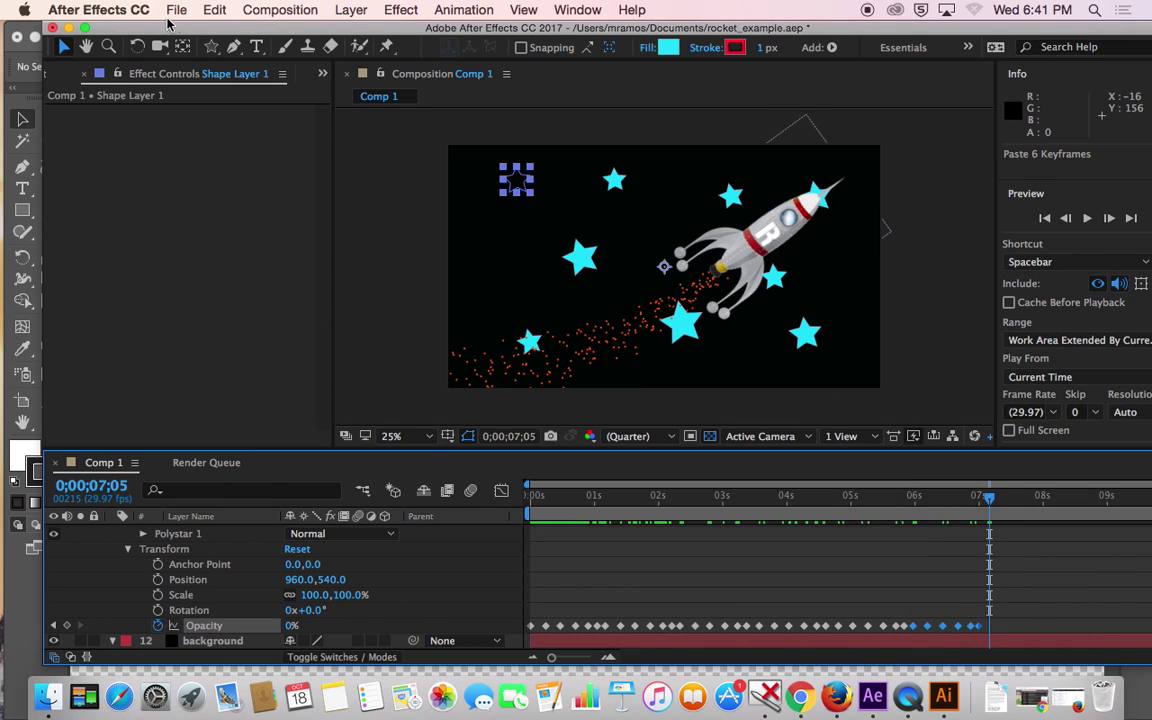
{"action": "left_click", "coordinate": [214, 10]}
{"action": "left_click", "coordinate": [257, 179]}
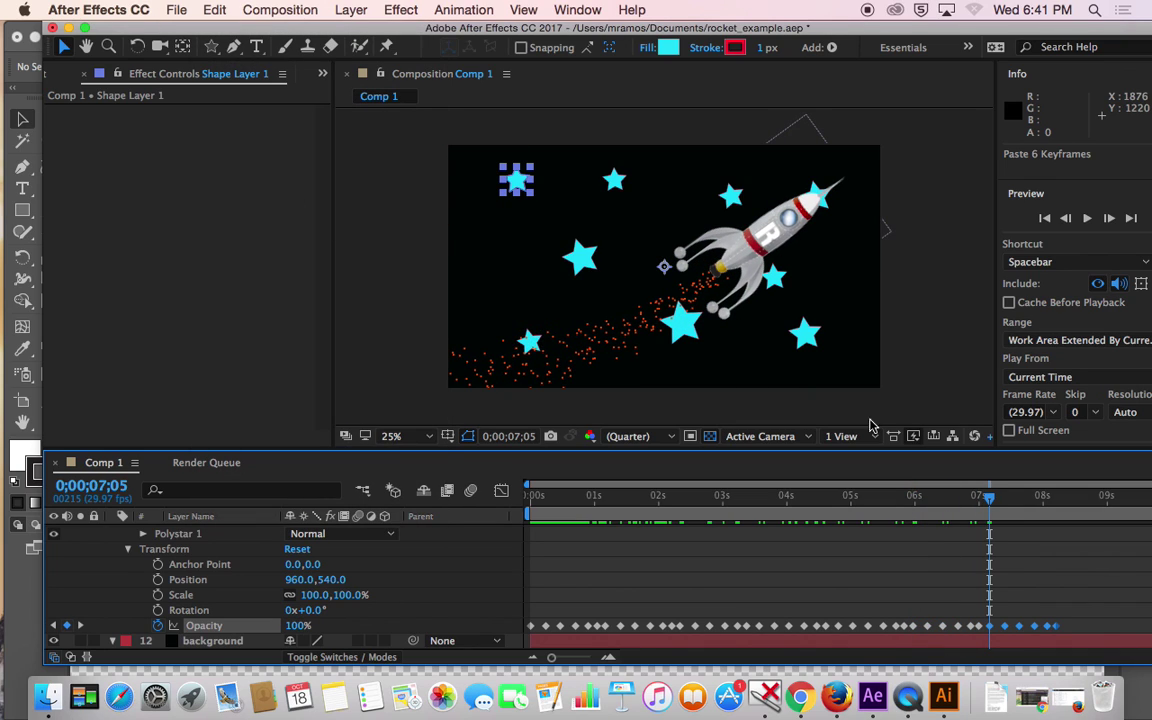
{"action": "left_click_drag", "start_coordinate": [993, 505], "coordinate": [1066, 500]}
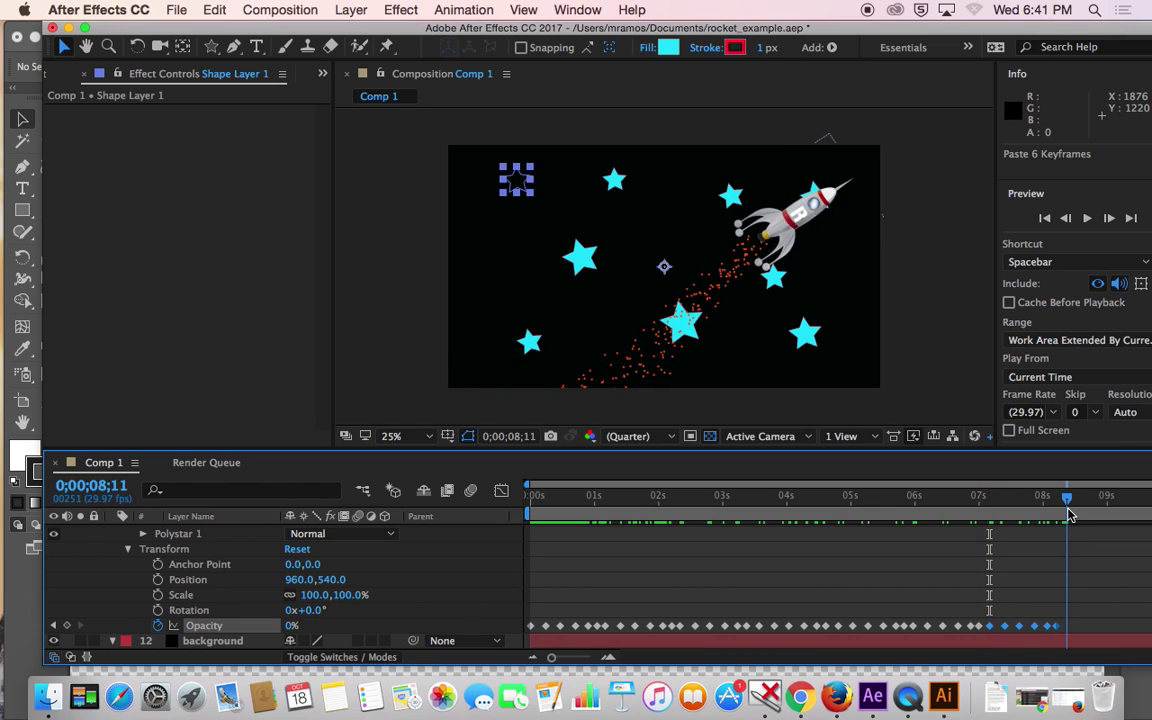
{"action": "left_click", "coordinate": [222, 10]}
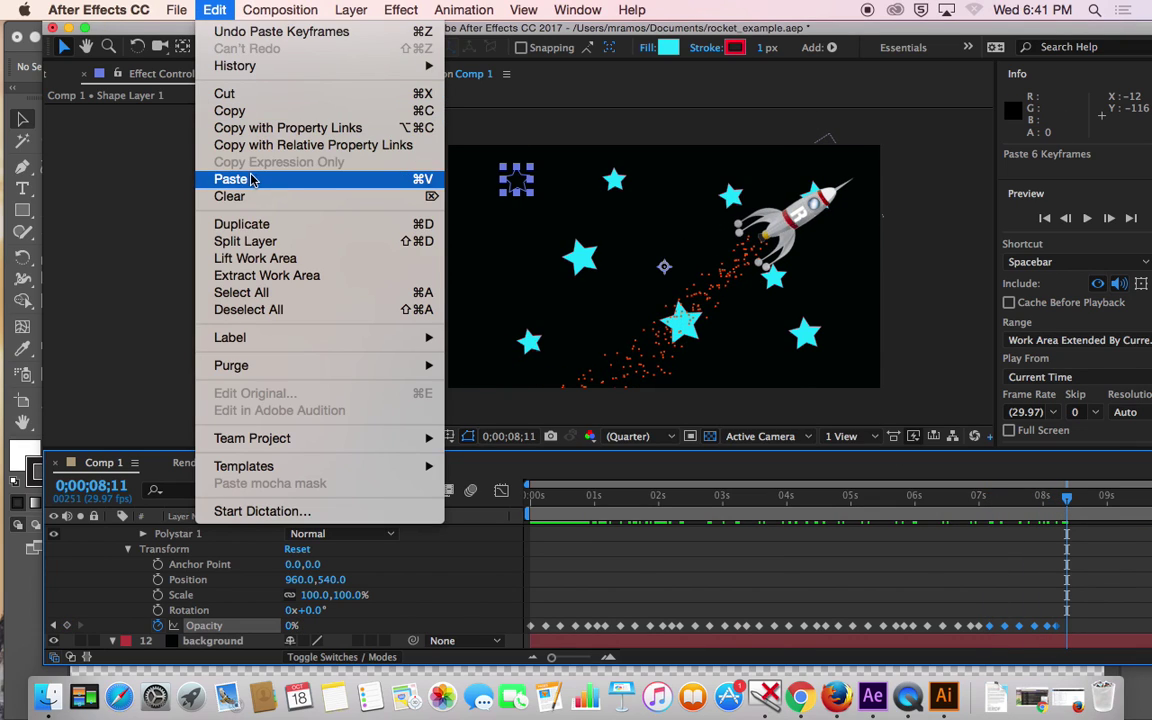
{"action": "left_click", "coordinate": [253, 179]}
{"action": "left_click_drag", "start_coordinate": [1068, 495], "coordinate": [1137, 513]}
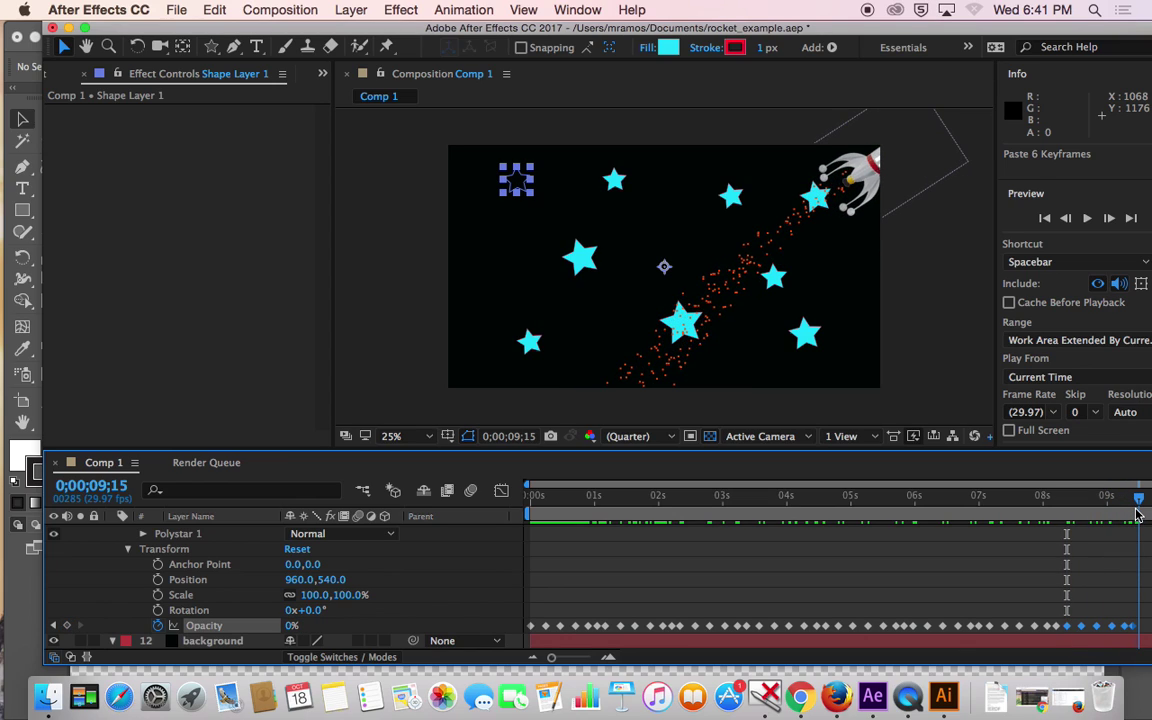
{"action": "left_click", "coordinate": [215, 10]}
{"action": "left_click", "coordinate": [218, 175]}
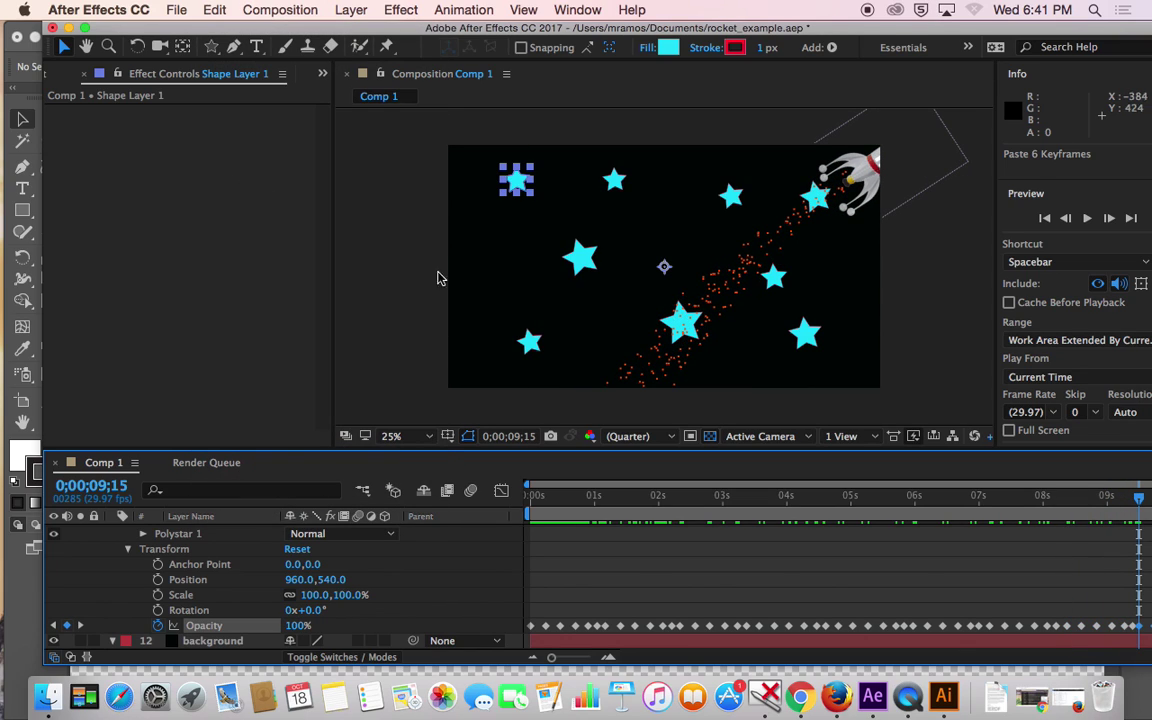
- Select Shape Layer 2, preview the animation from the start and return to the first frame
{"action": "left_click_drag", "start_coordinate": [1143, 505], "coordinate": [487, 480]}
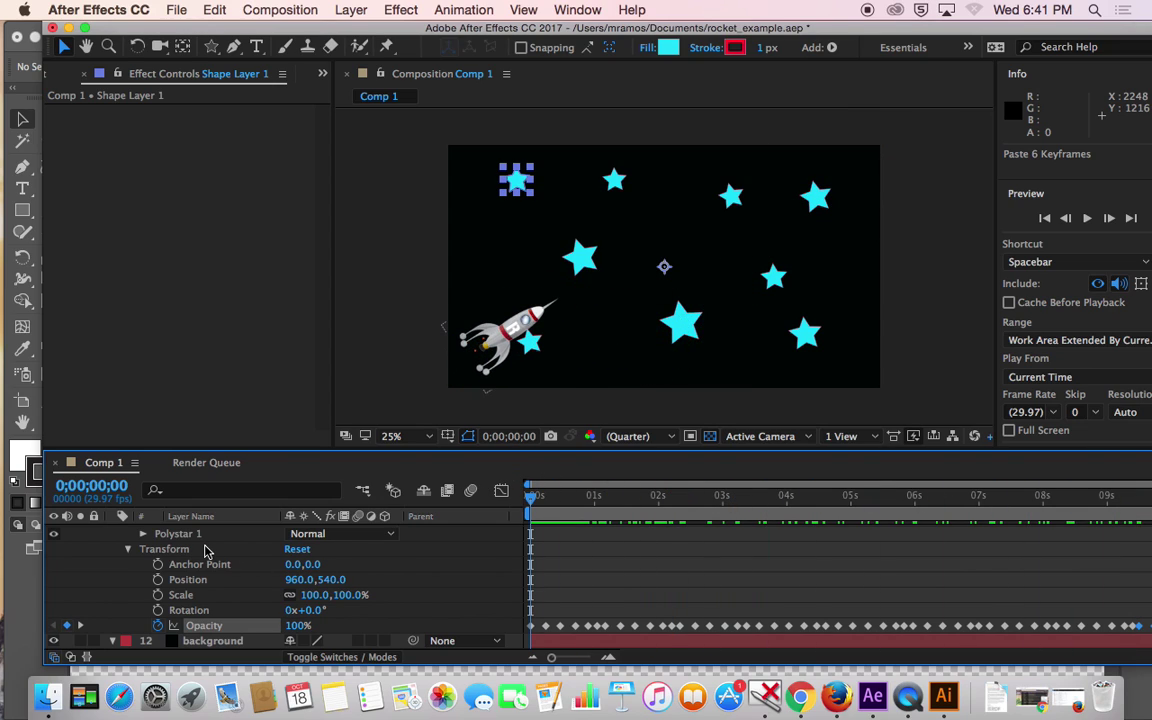
{"action": "scroll", "coordinate": [206, 550], "scroll_direction": "up", "scroll_amount": 3}
{"action": "left_click", "coordinate": [229, 580]}
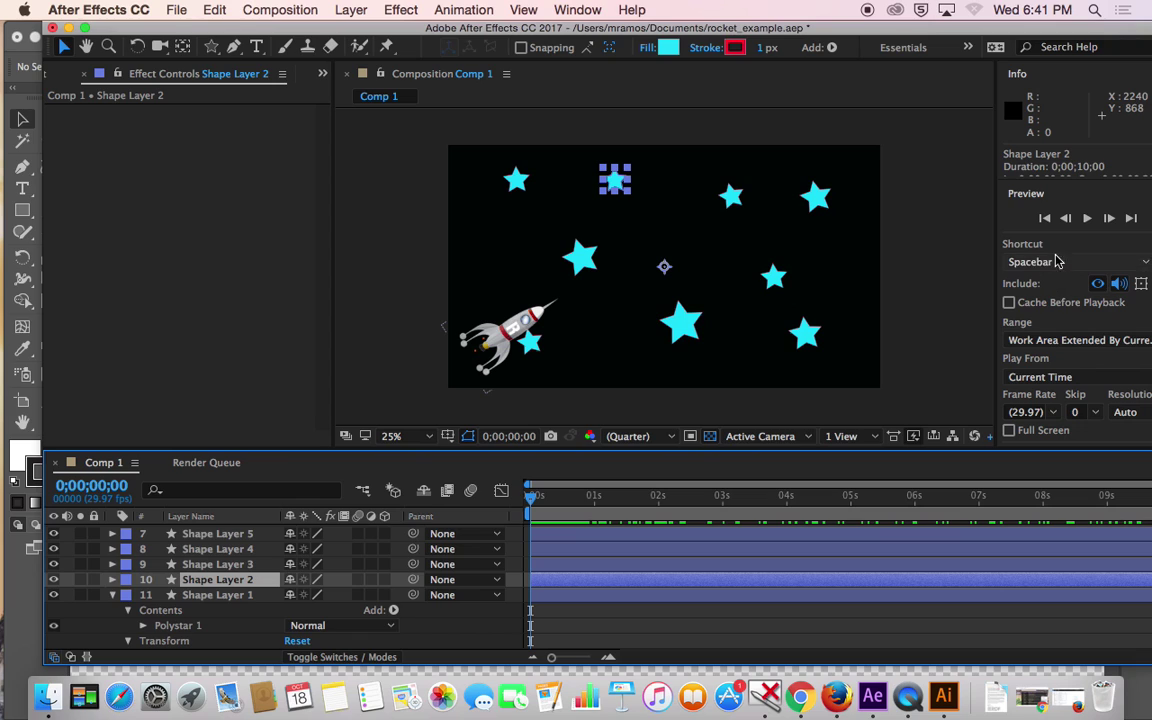
{"action": "left_click", "coordinate": [1087, 218]}
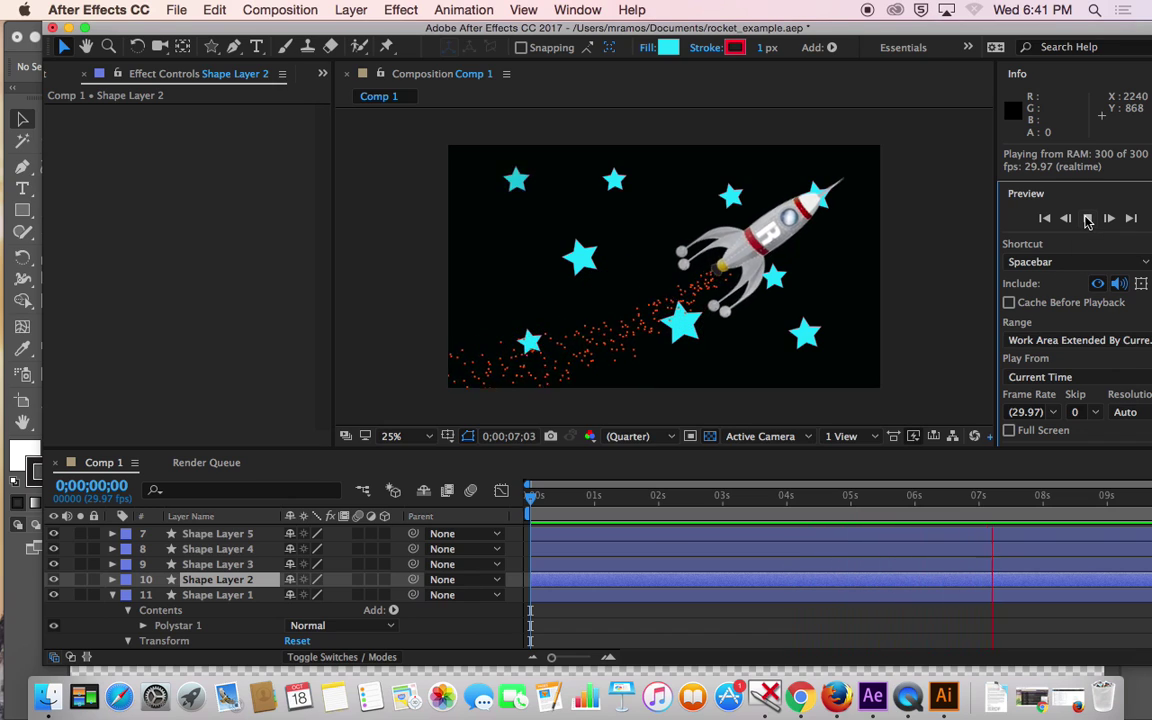
{"action": "left_click", "coordinate": [1088, 218]}
{"action": "left_click_drag", "start_coordinate": [1051, 511], "coordinate": [525, 498]}
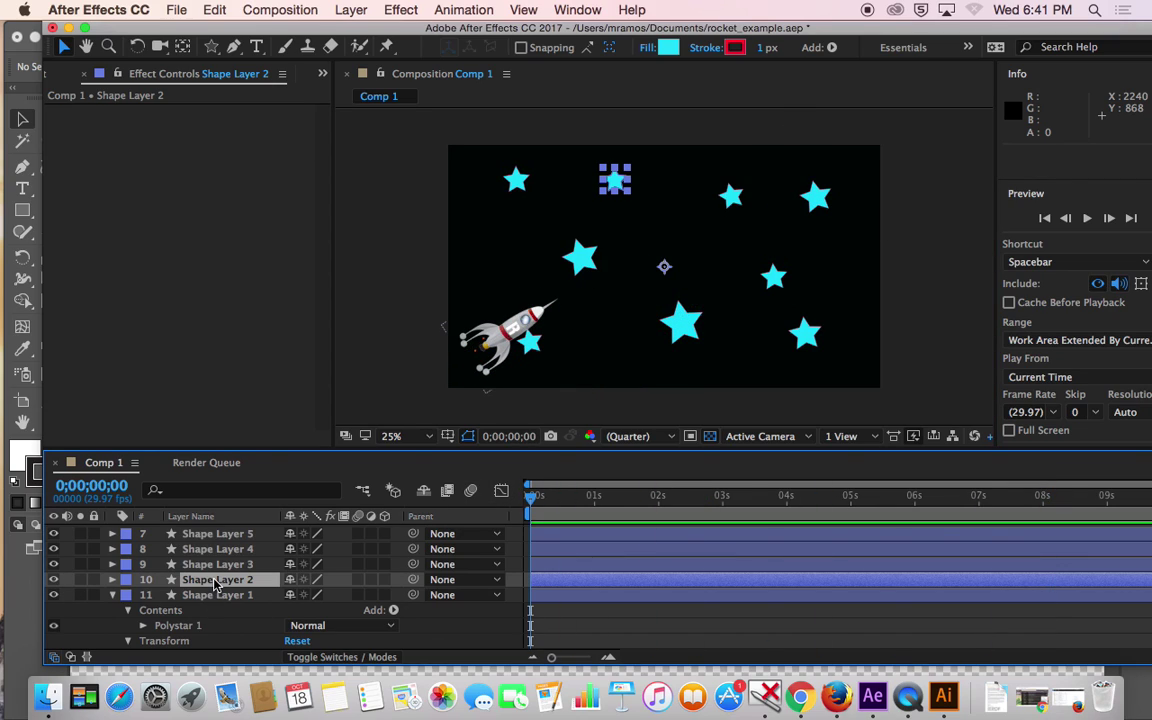
- Expand Shape Layer 2's Transform properties, enable opacity keyframing at the start and paste the copied keyframes there
{"action": "left_click", "coordinate": [111, 580]}
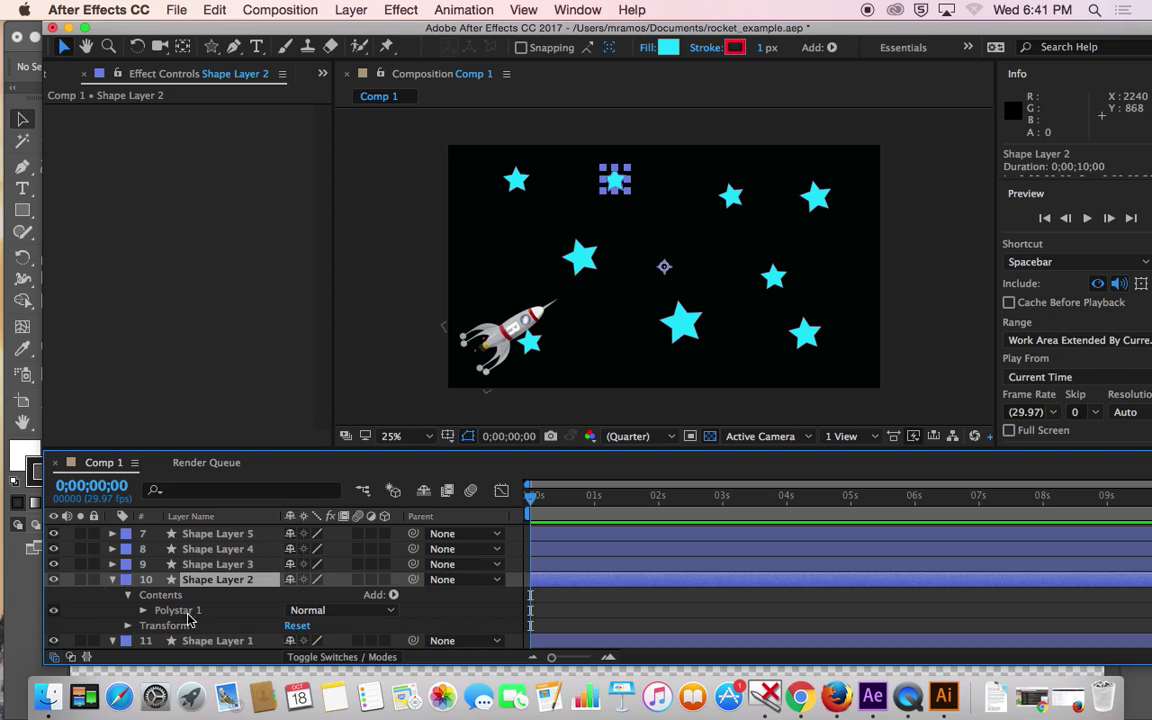
{"action": "left_click", "coordinate": [128, 626]}
{"action": "left_click", "coordinate": [230, 641]}
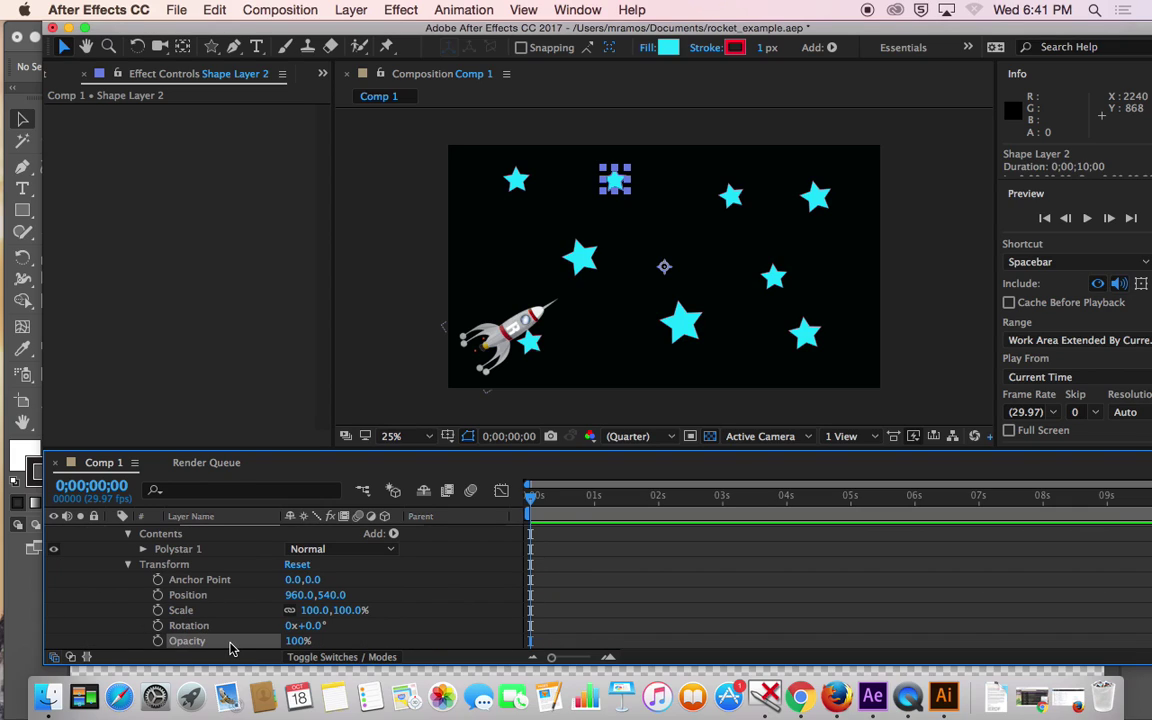
{"action": "left_click", "coordinate": [157, 641]}
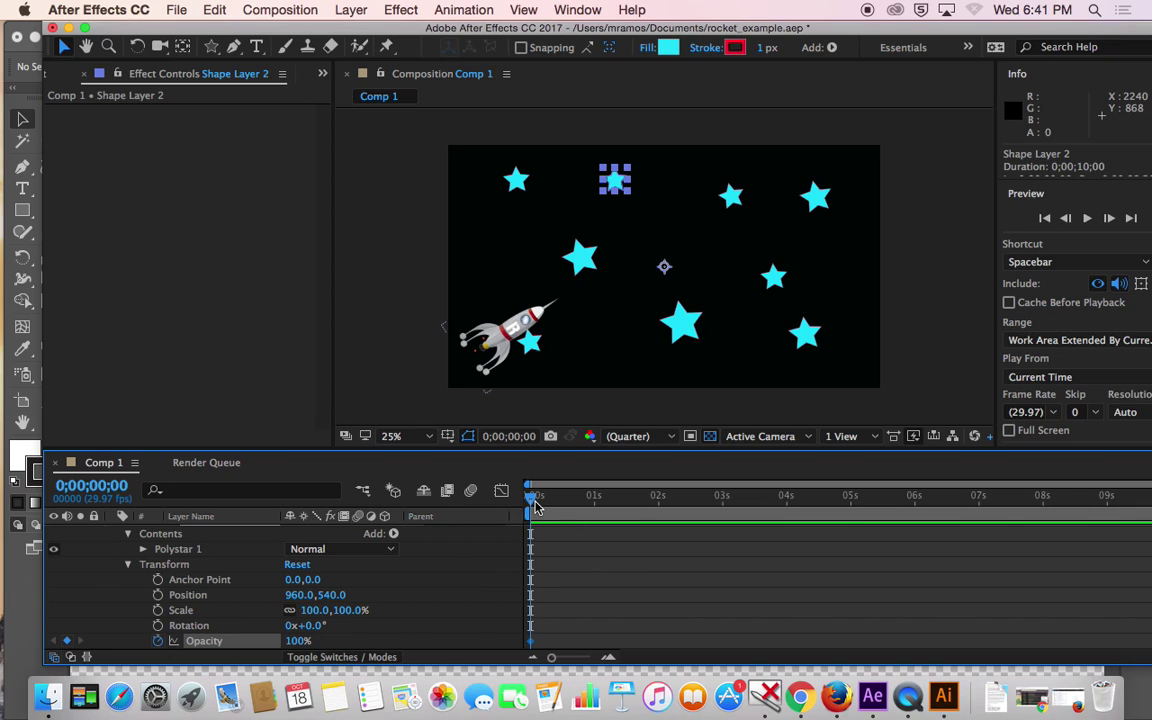
{"action": "key", "text": "space"}
{"action": "key", "text": "space"}
{"action": "mouse_move", "coordinate": [531, 645]}
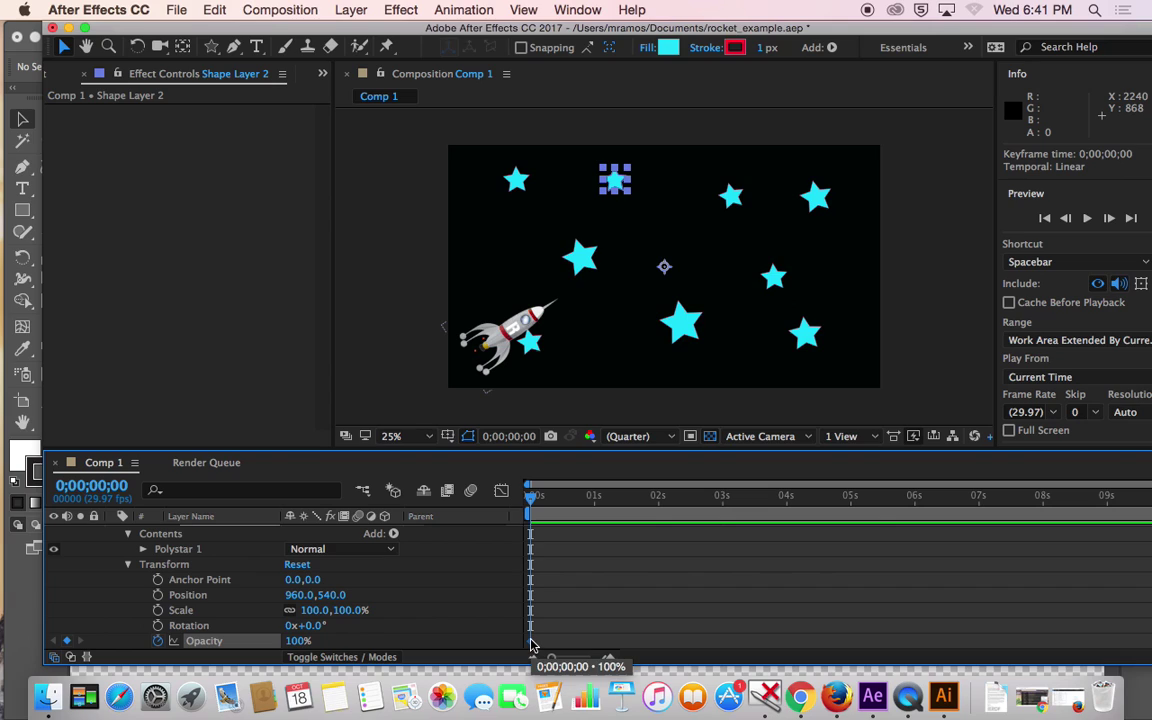
{"action": "key", "text": "super+v"}
- Paste the six opacity keyframes repeatedly along Shape Layer 2's timeline, placing the last set at 0;00;07;06
{"action": "left_click_drag", "start_coordinate": [531, 496], "coordinate": [992, 515]}
{"action": "key", "text": "super+v"}
{"action": "key", "text": "super+v"}
{"action": "key", "text": "super+v"}
{"action": "key", "text": "super+v"}
{"action": "key", "text": "super+v"}
{"action": "key", "text": "super+v"}
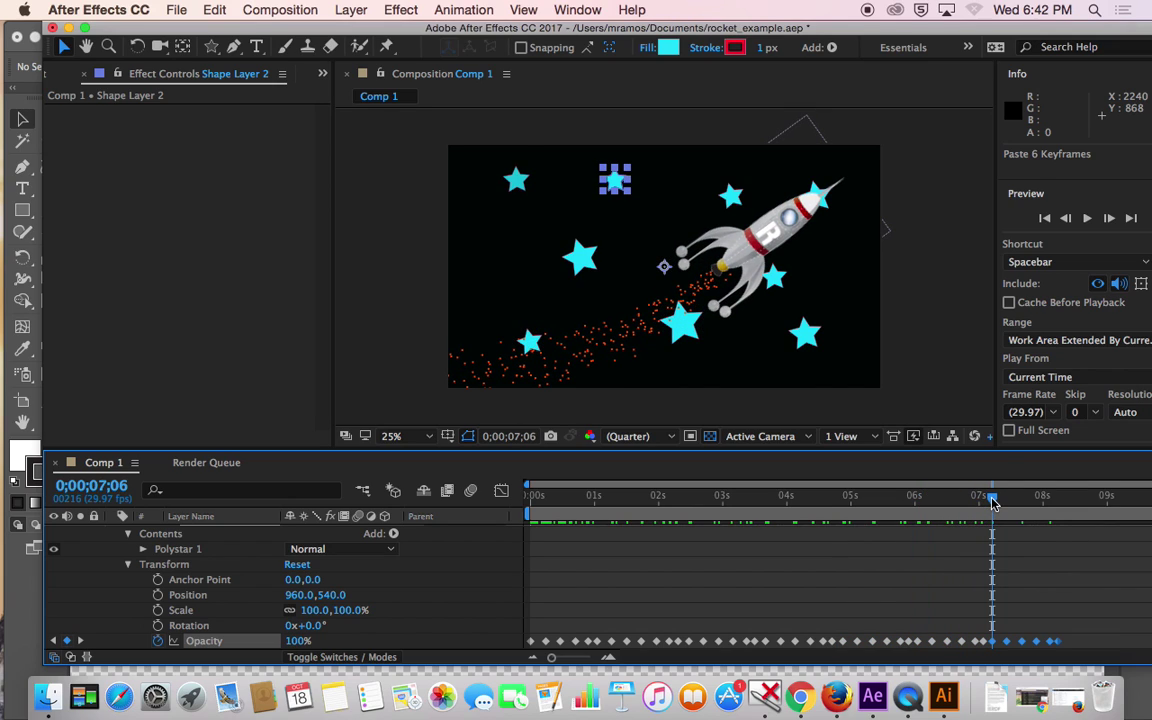
- Paste the opacity keyframes onto Shape Layer 2 at 0;00;08;11 and 0;00;09;16, and return to the start
{"action": "key", "text": "shift+Page_Down"}
{"action": "key", "text": "shift+Page_Down"}
{"action": "key", "text": "shift+Page_Down"}
{"action": "key", "text": "Page_Down"}
{"action": "key", "text": "Page_Down"}
{"action": "key", "text": "Page_Down"}
{"action": "key", "text": "Page_Down"}
{"action": "key", "text": "Page_Down"}
{"action": "key", "text": "super+v"}
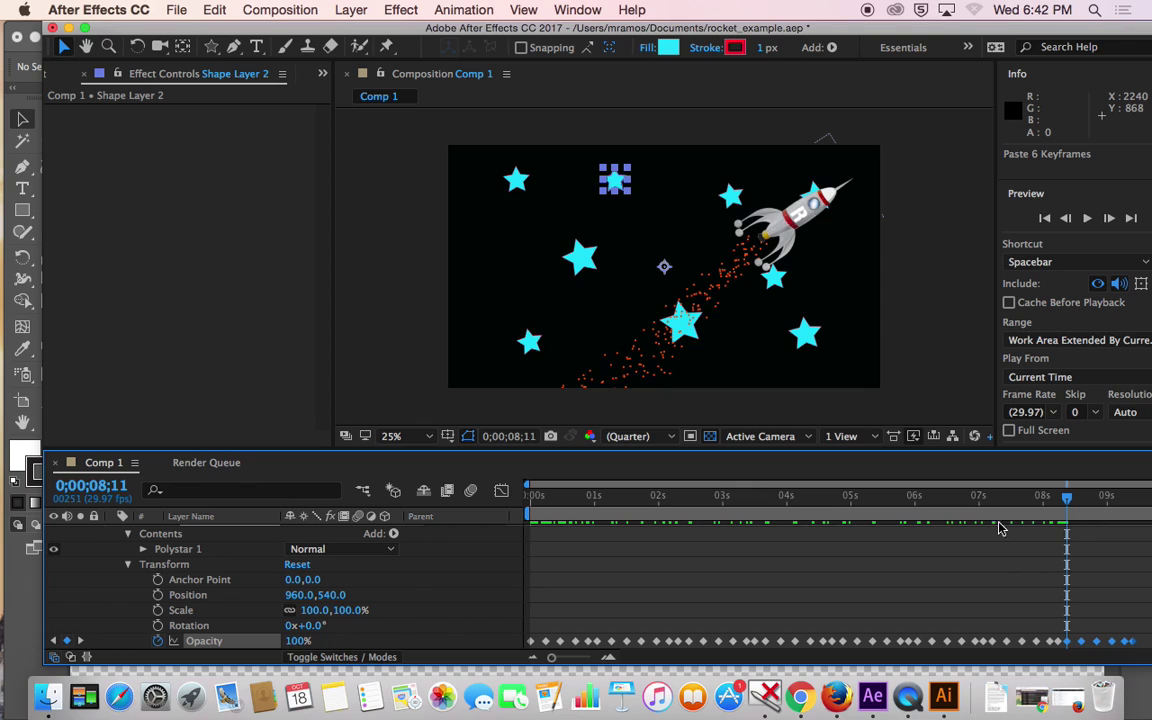
{"action": "left_click_drag", "start_coordinate": [1072, 503], "coordinate": [1145, 519]}
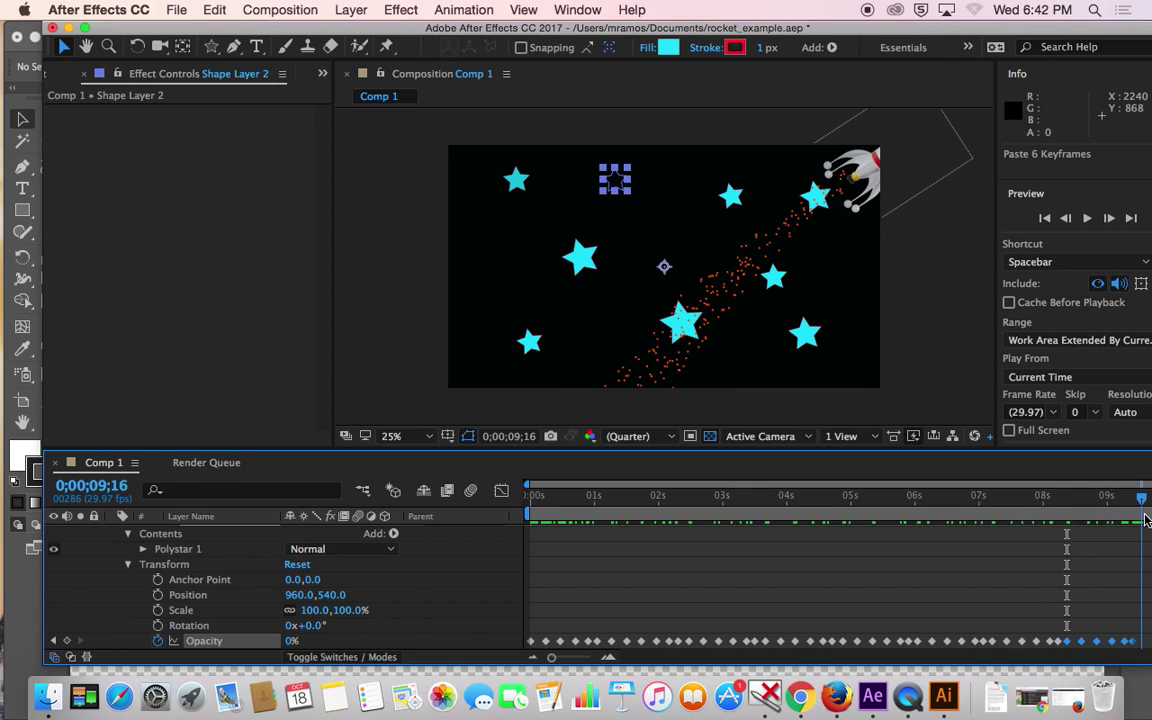
{"action": "left_click", "coordinate": [895, 497]}
{"action": "left_click_drag", "start_coordinate": [843, 515], "coordinate": [530, 500]}
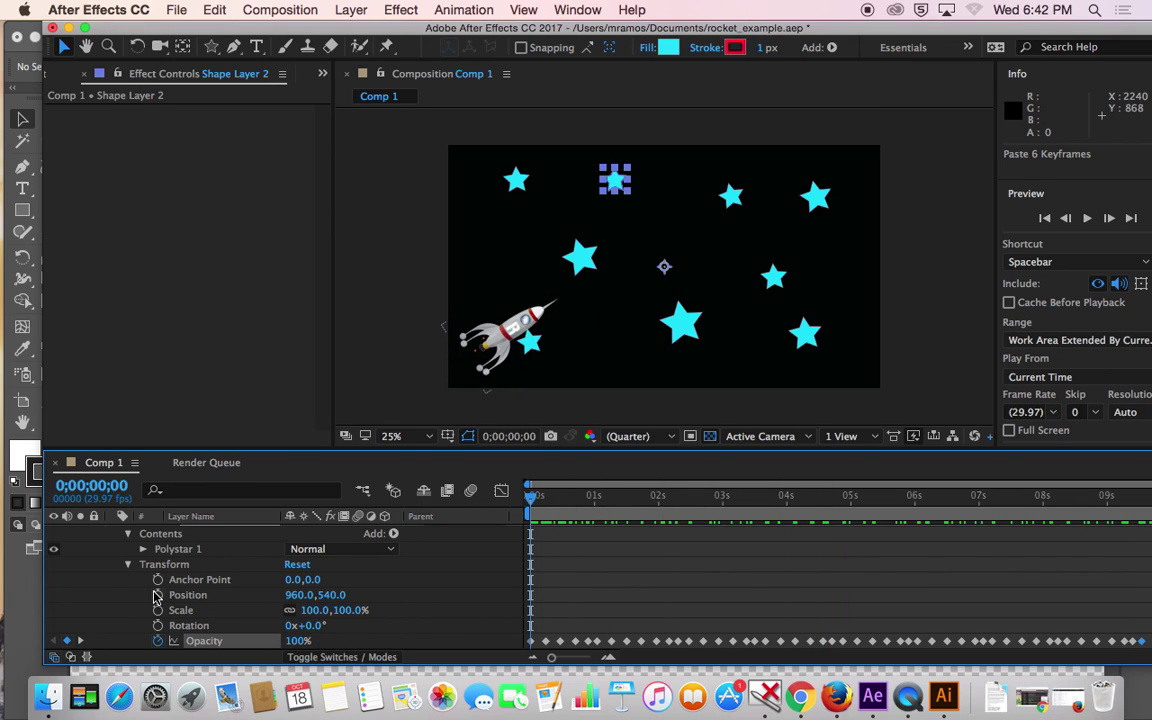
- Collapse Shape Layer 2's properties in the timeline and select Shape Layer 3
{"action": "scroll", "coordinate": [350, 632], "scroll_direction": "down", "scroll_amount": 2}
{"action": "scroll", "coordinate": [373, 630], "scroll_direction": "up", "scroll_amount": 3}
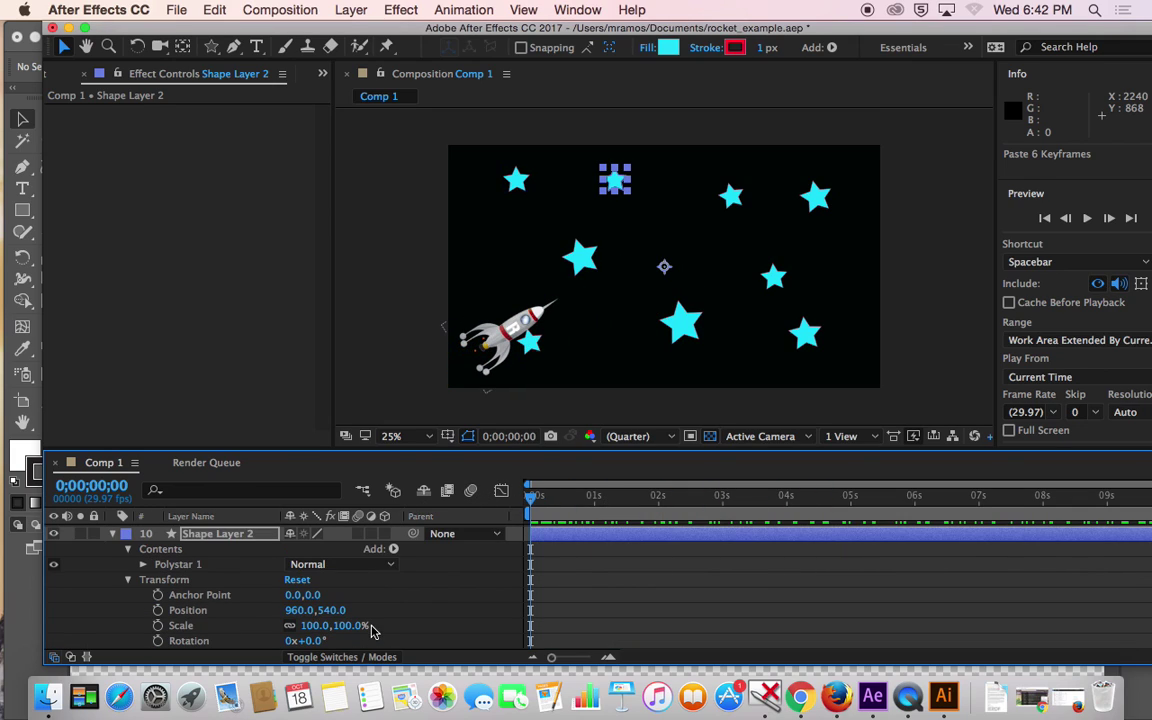
{"action": "left_click", "coordinate": [114, 535]}
{"action": "scroll", "coordinate": [228, 578], "scroll_direction": "up", "scroll_amount": 2}
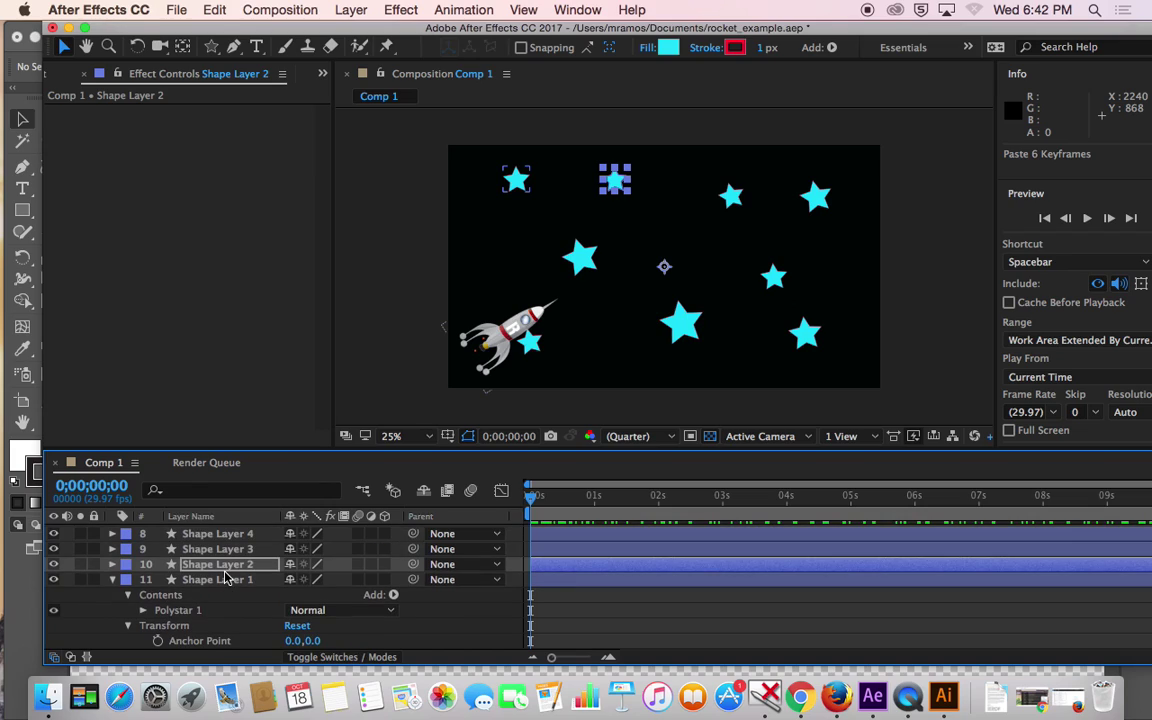
{"action": "left_click", "coordinate": [236, 551]}
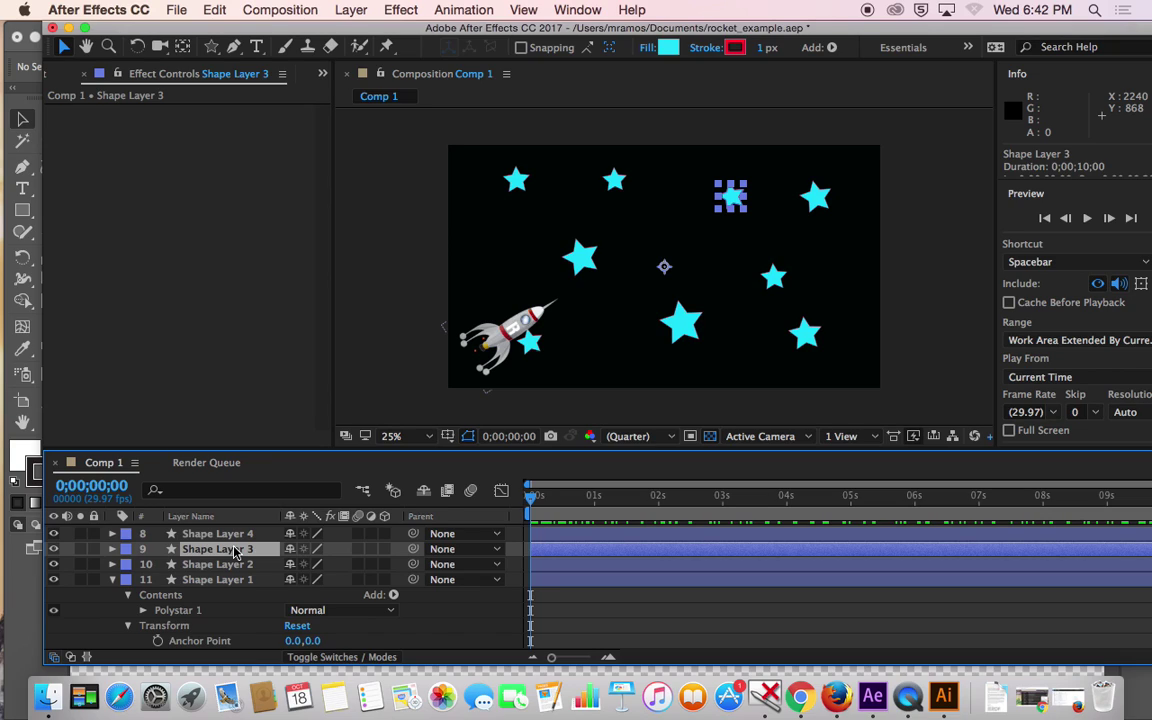
- Reveal Shape Layer 3's opacity, enable its keyframing at the start and paste the six copied keyframes at 0;00;00;05
{"action": "key", "text": "t"}
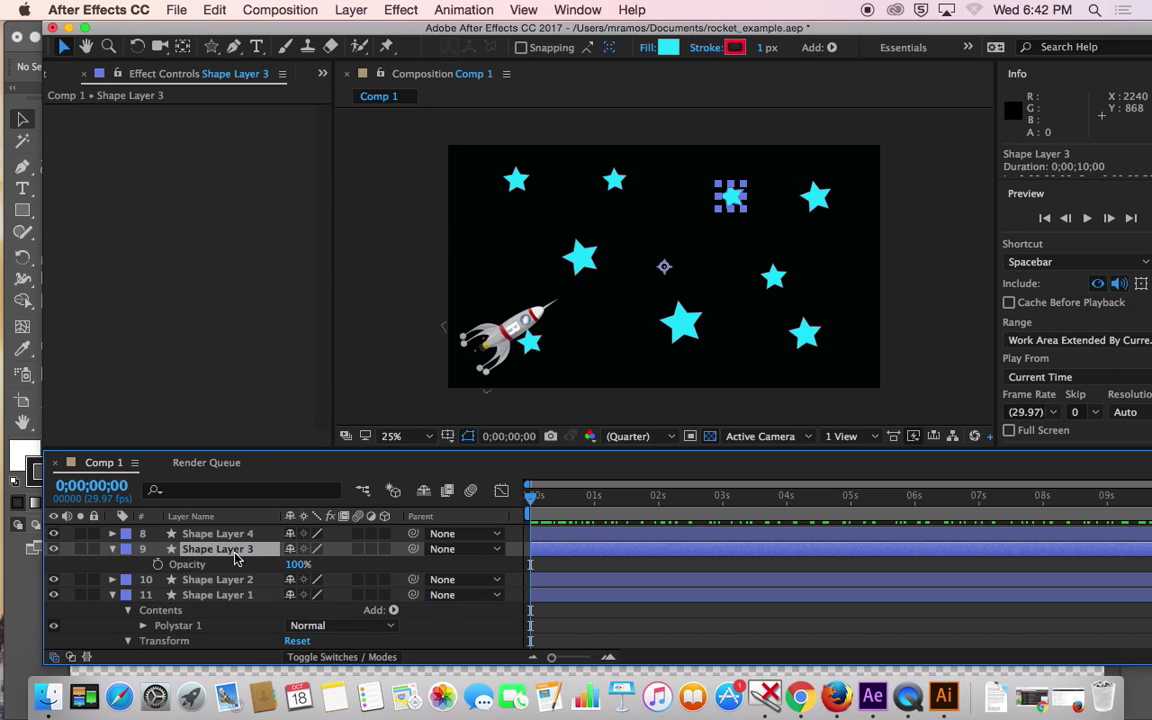
{"action": "left_click", "coordinate": [225, 568]}
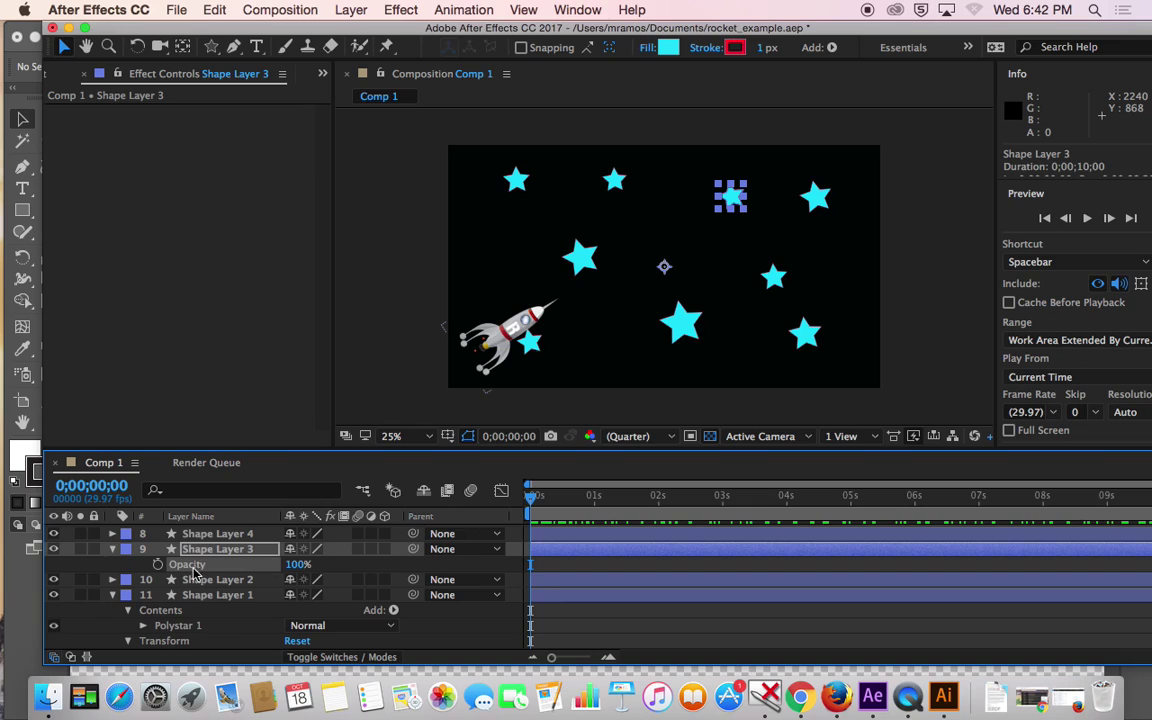
{"action": "left_click_drag", "start_coordinate": [535, 512], "coordinate": [541, 507]}
{"action": "key", "text": "super+v"}
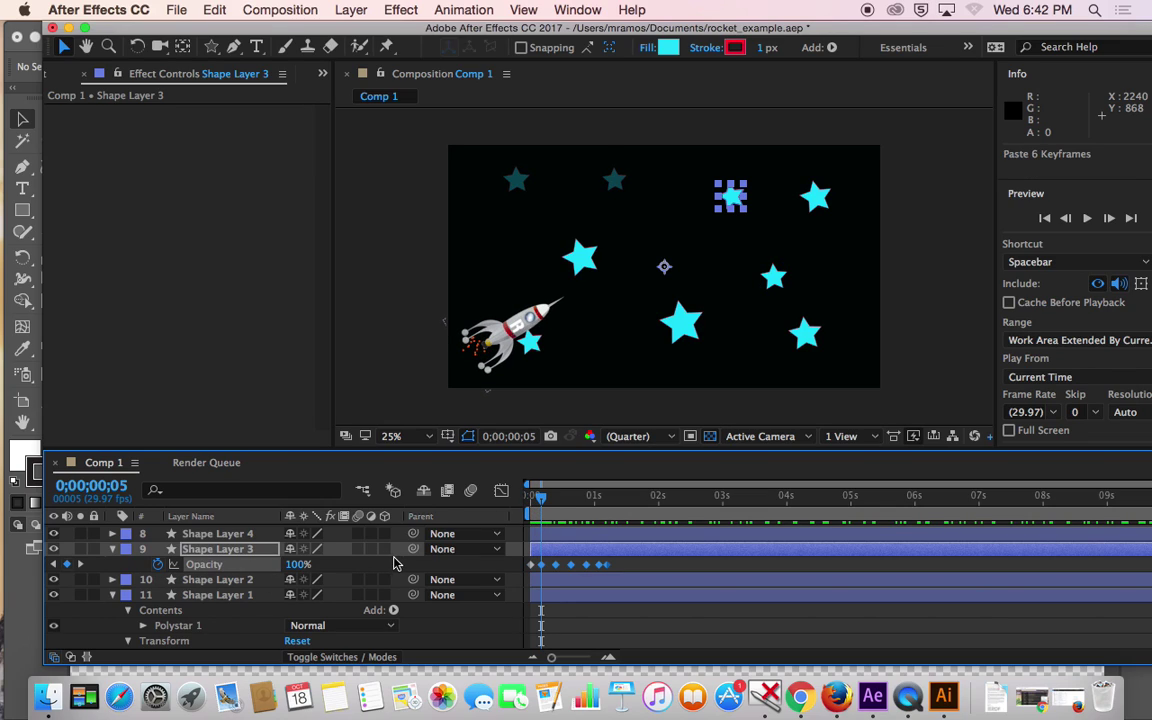
- Paste the six opacity keyframes repeatedly along Shape Layer 3 to the end of the timeline, and return to the start
{"action": "mouse_move", "coordinate": [545, 507]}
{"action": "left_mouse_down"}
{"action": "mouse_move", "coordinate": [1147, 512]}
{"action": "mouse_move", "coordinate": [528, 506]}
{"action": "left_mouse_up"}
{"action": "key", "text": "super+v"}
{"action": "key", "text": "super+v"}
{"action": "key", "text": "super+v"}
{"action": "key", "text": "super+v"}
{"action": "key", "text": "super+v"}
{"action": "key", "text": "super+v"}
{"action": "key", "text": "super+v"}
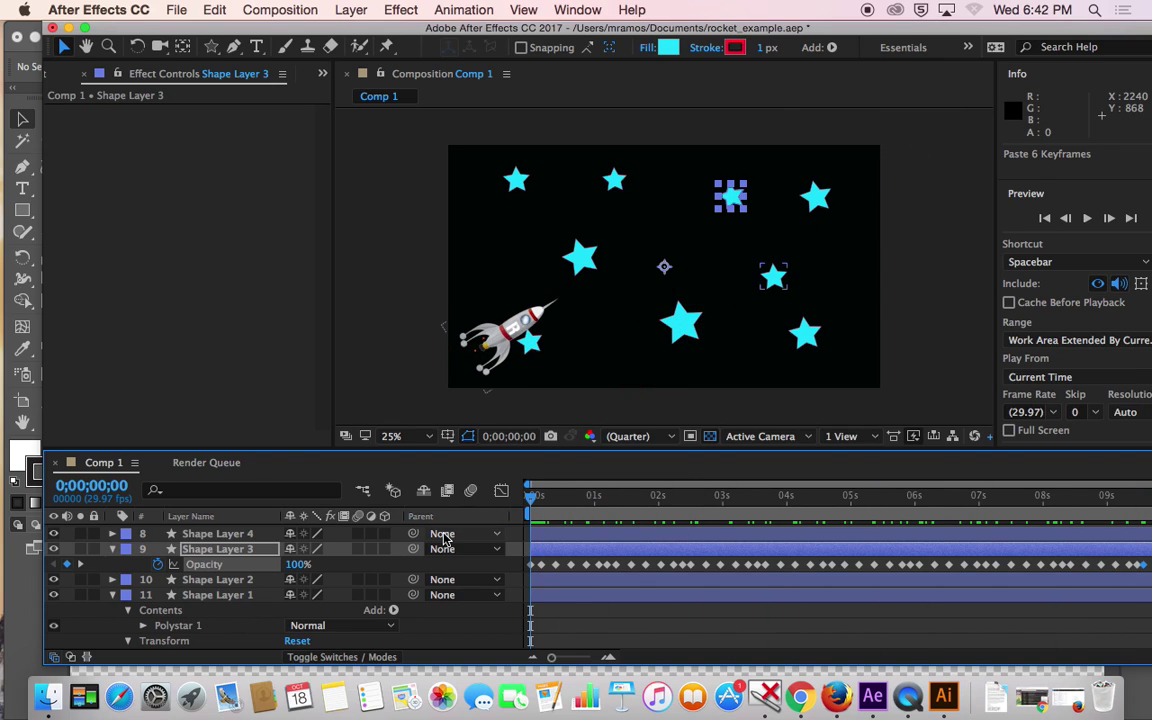
- Collapse Shape Layer 3, reveal Shape Layer 4's opacity and paste the copied keyframes there at 0;00;00;00
{"action": "left_click", "coordinate": [113, 554]}
{"action": "left_click", "coordinate": [200, 537]}
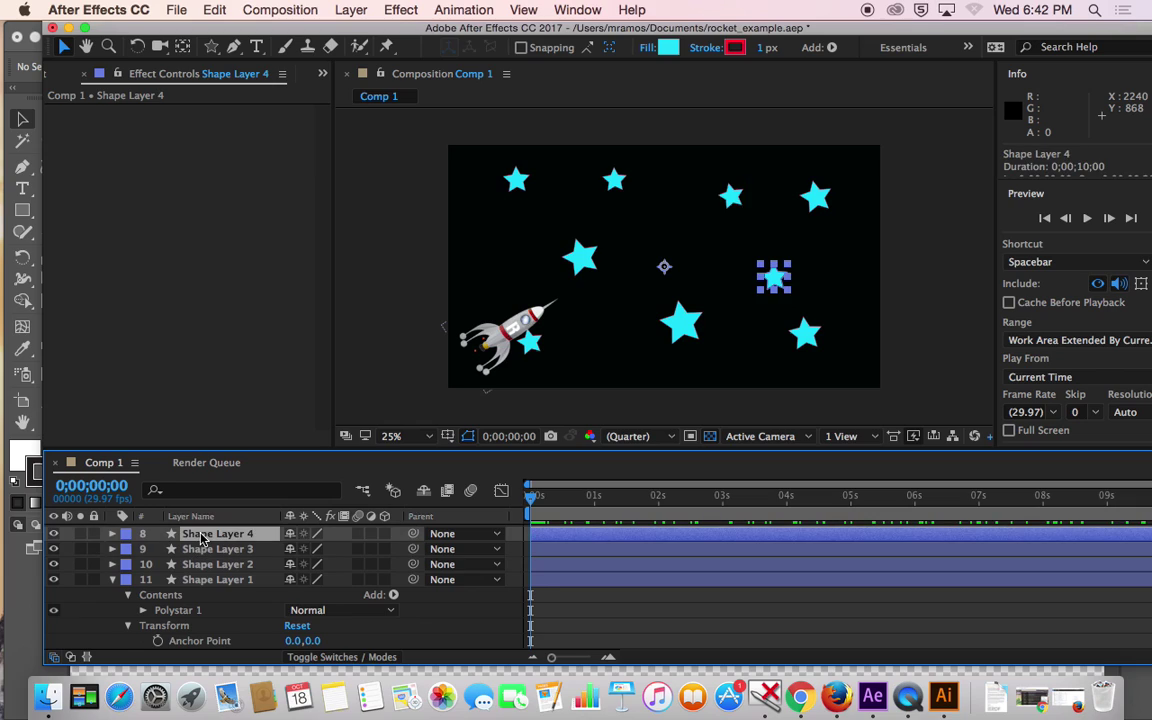
{"action": "key", "text": "t"}
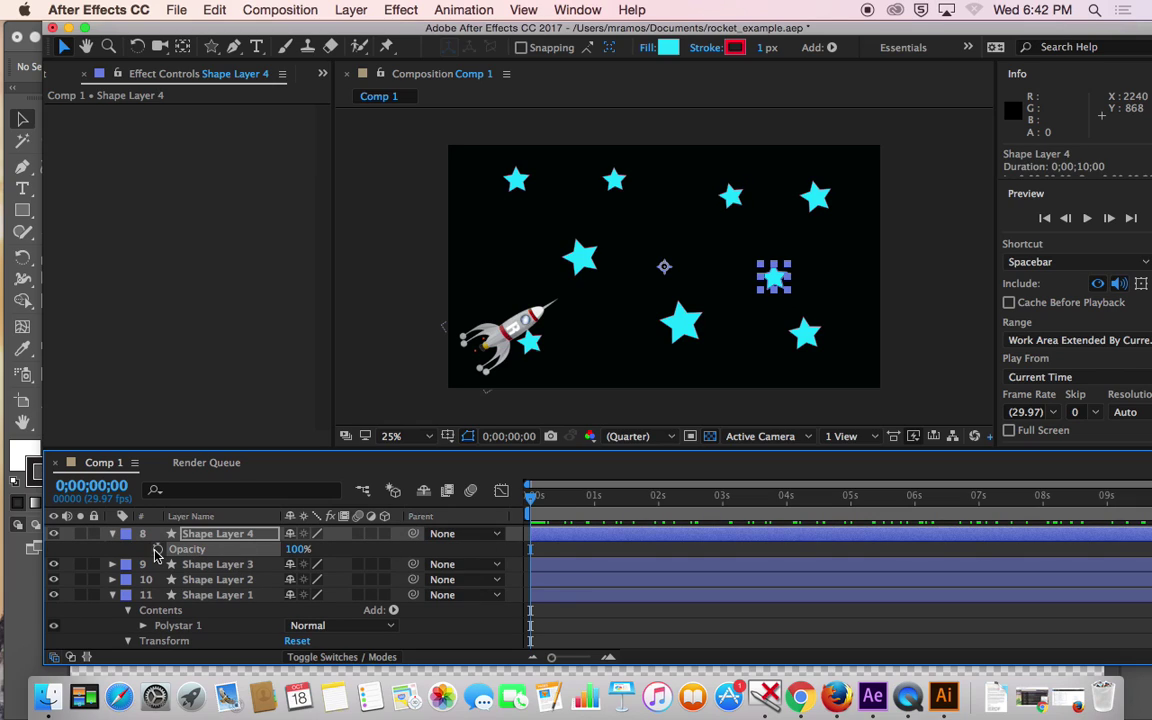
{"action": "key", "text": "super+v"}
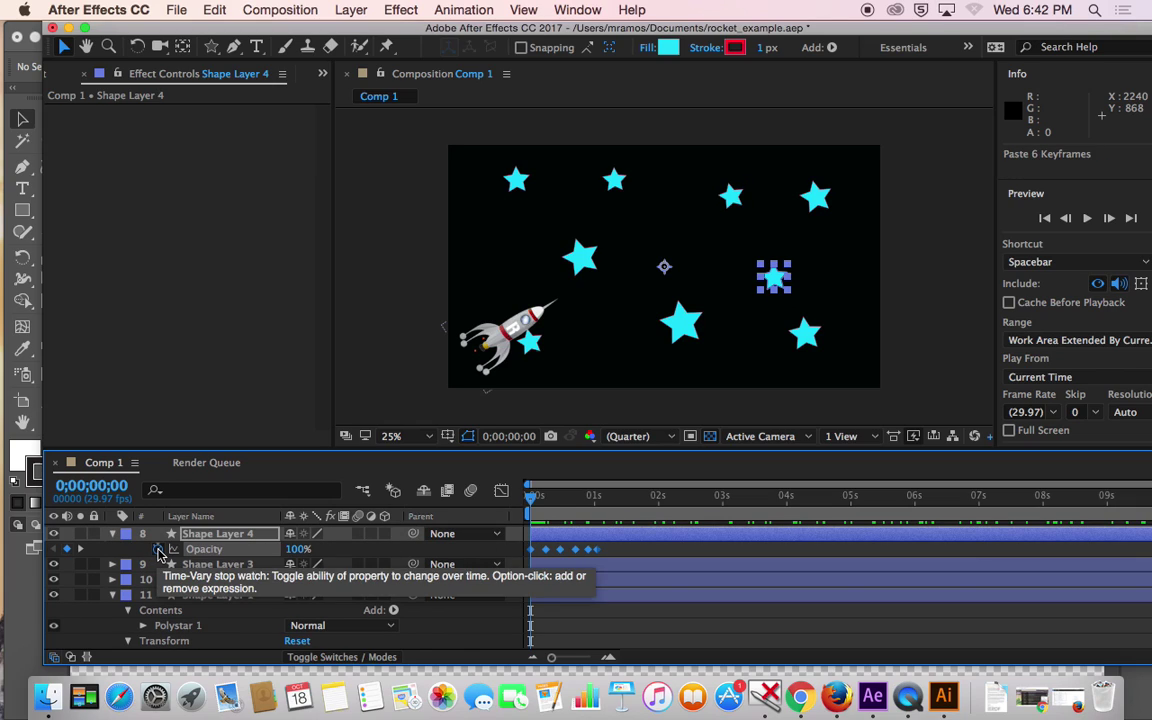
- Fill the rest of Shape Layer 4's timeline with repeated pastes of the opacity keyframes, and return to the start
{"action": "left_click_drag", "start_coordinate": [530, 502], "coordinate": [474, 512]}
{"action": "key", "text": "super+v"}
{"action": "key", "text": "super+v"}
{"action": "key", "text": "super+v"}
{"action": "key", "text": "super+v"}
{"action": "key", "text": "super+v"}
{"action": "key", "text": "super+v"}
{"action": "key", "text": "super+v"}
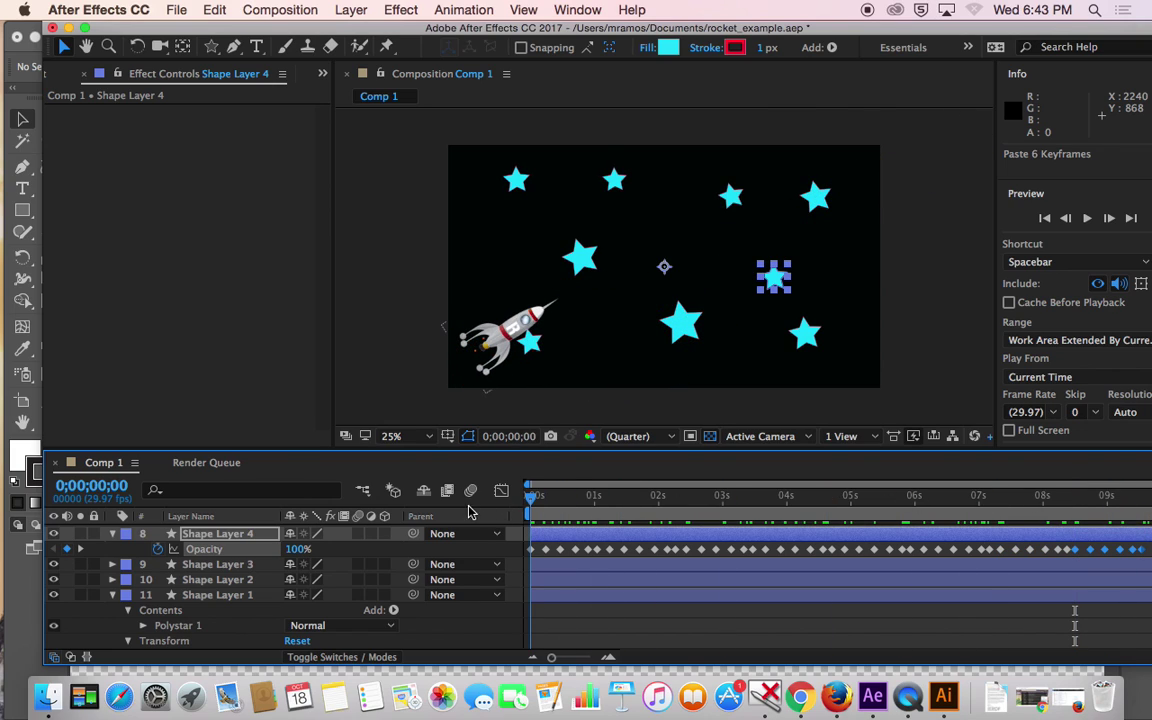
- Collapse Shape Layer 4, reveal Shape Layer 5's opacity, enable its keyframing at the start and paste the copied keyframes
{"action": "left_click", "coordinate": [113, 535]}
{"action": "scroll", "coordinate": [217, 578], "scroll_direction": "up", "scroll_amount": 2}
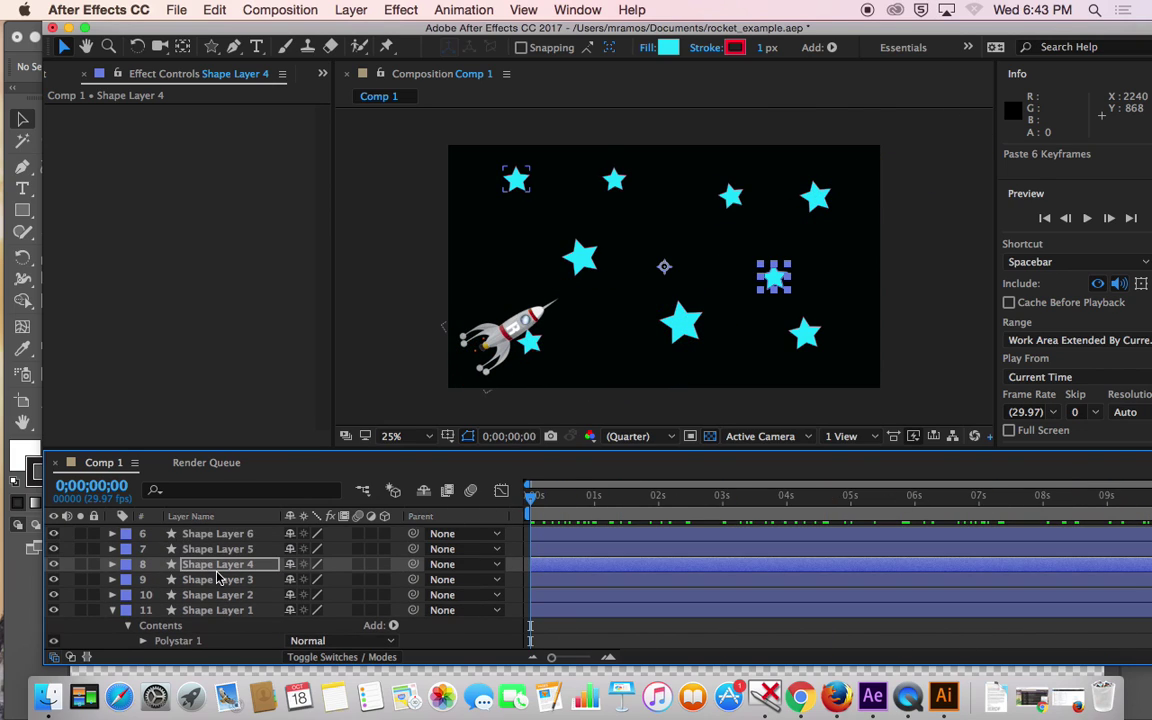
{"action": "left_click", "coordinate": [231, 550]}
{"action": "key", "text": "t"}
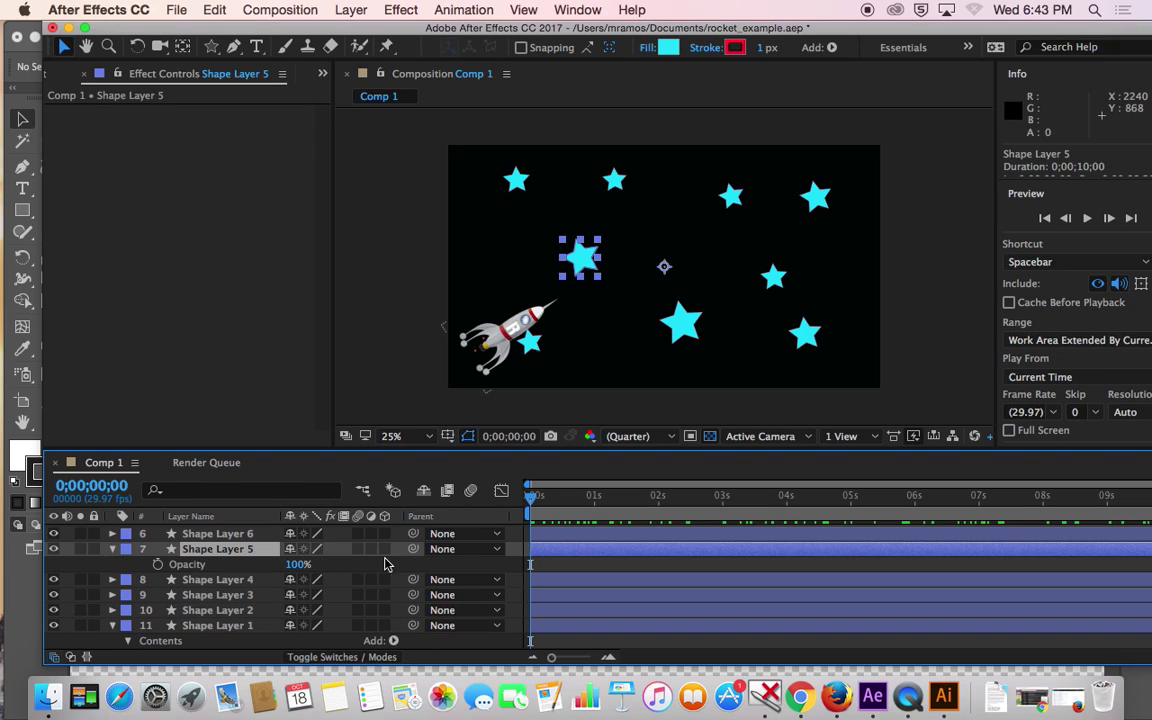
{"action": "left_click", "coordinate": [156, 565]}
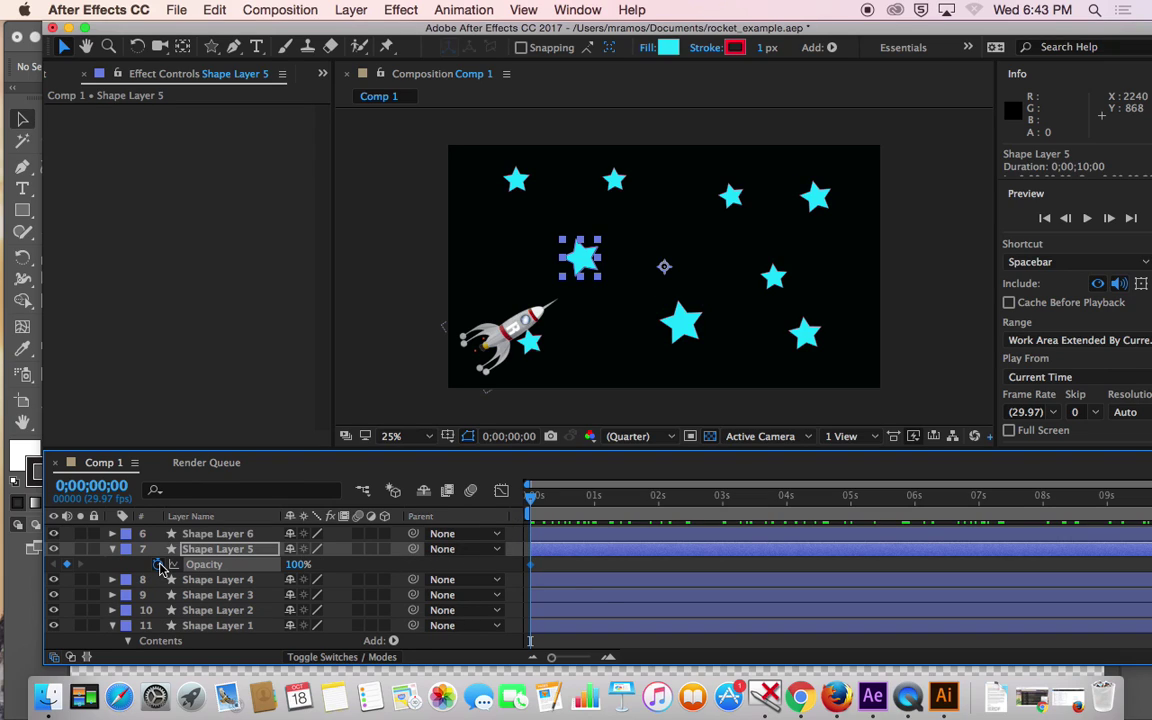
{"action": "key", "text": "super+v"}
- Paste the opacity keyframes repeatedly along Shape Layer 5's timeline, placing the last set at 0;00;09;17
{"action": "left_click_drag", "start_coordinate": [530, 509], "coordinate": [1146, 515]}
{"action": "key", "text": "super+v"}
{"action": "key", "text": "super+v"}
{"action": "key", "text": "super+v"}
{"action": "key", "text": "super+v"}
{"action": "key", "text": "super+v"}
{"action": "key", "text": "super+v"}
{"action": "key", "text": "super+v"}
{"action": "key", "text": "super+v"}
{"action": "key", "text": "super+v"}
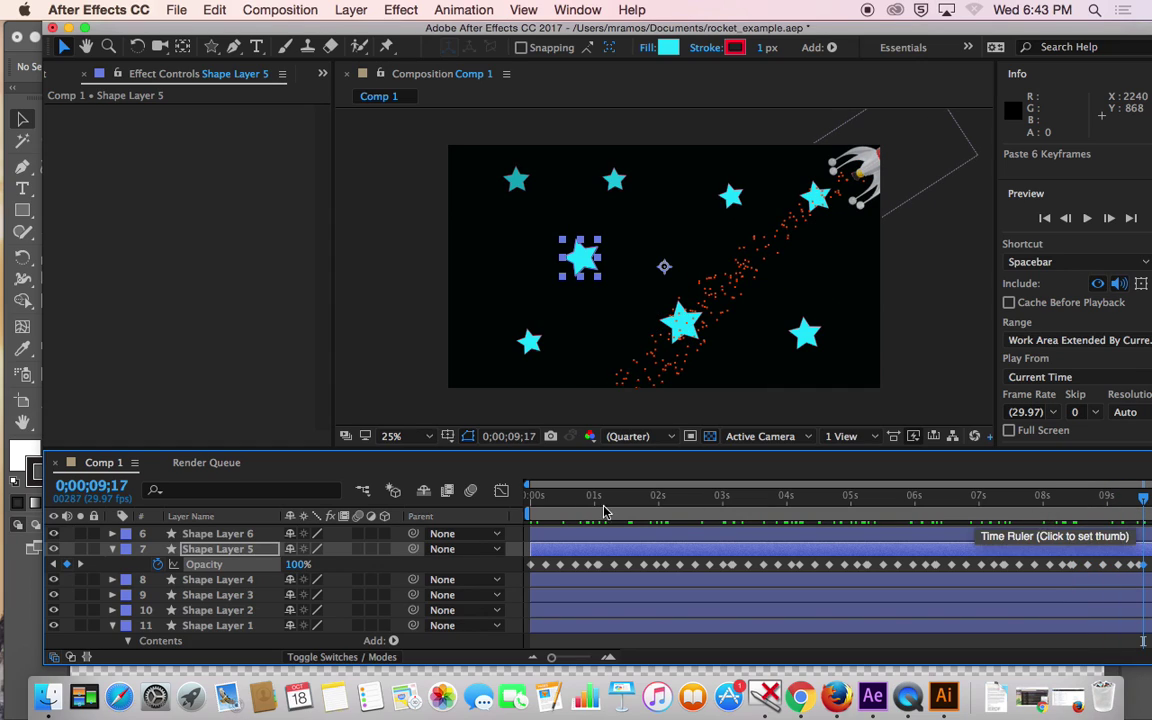
- Collapse Shape Layer 5, reveal Shape Layer 6's opacity and enable its keyframing at 0;00;00;00
{"action": "left_click", "coordinate": [113, 551]}
{"action": "left_click", "coordinate": [232, 536]}
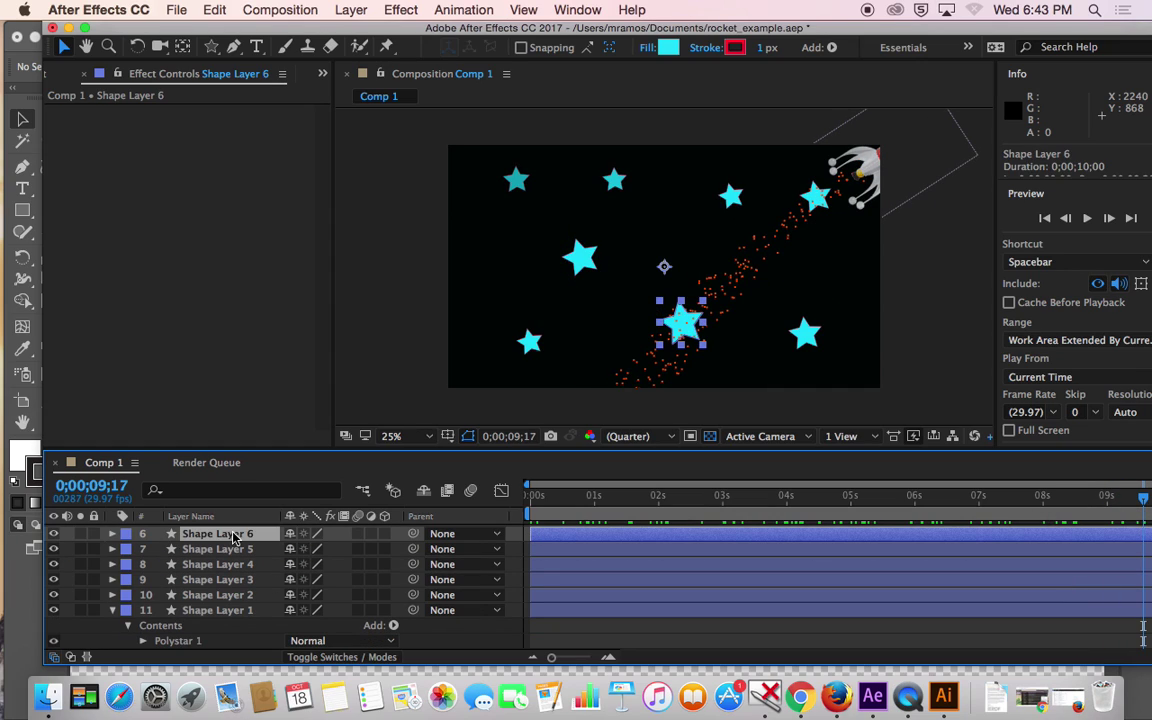
{"action": "key", "text": "t"}
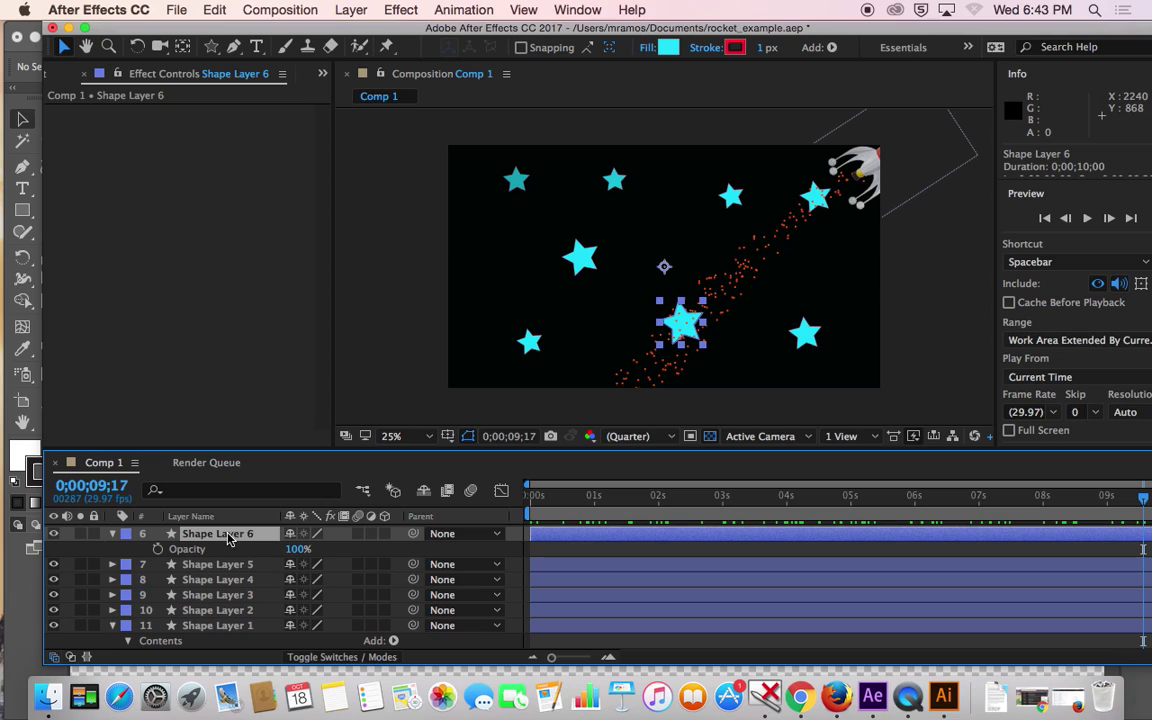
{"action": "left_click", "coordinate": [157, 549]}
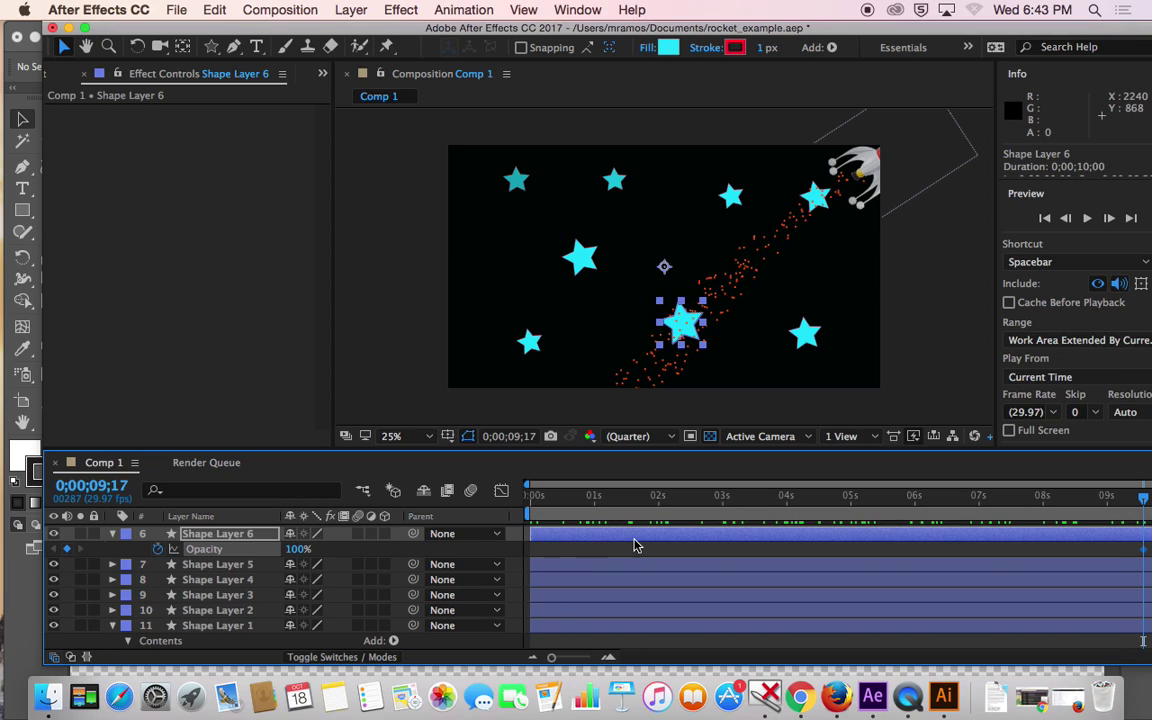
{"action": "key", "text": "super+z"}
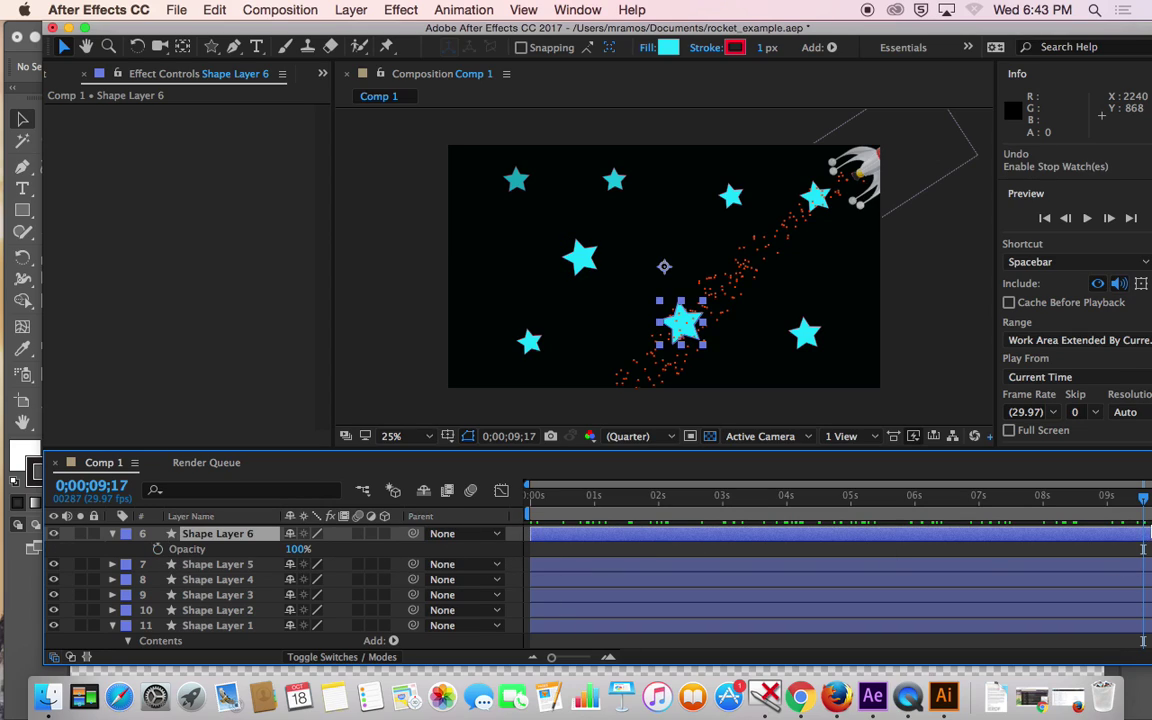
{"action": "left_click_drag", "start_coordinate": [1145, 503], "coordinate": [528, 497]}
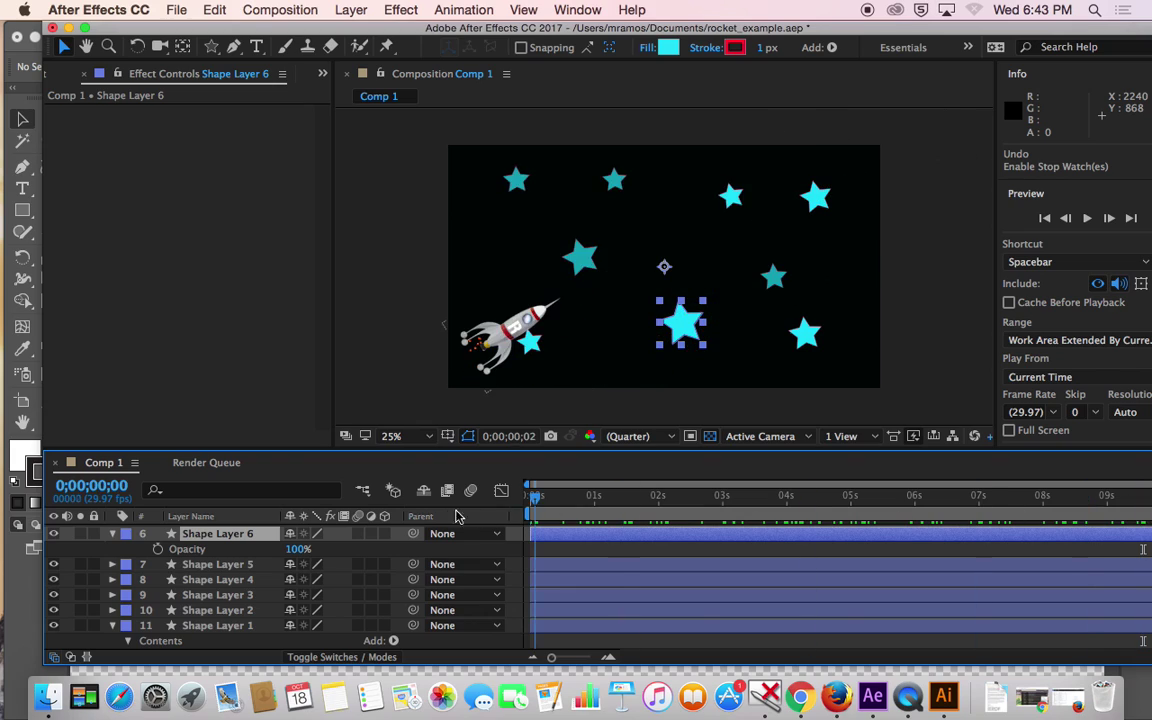
{"action": "left_click", "coordinate": [157, 549]}
- Paste the opacity keyframes repeatedly along Shape Layer 6's timeline, placing the last set at 0;00;09;09
{"action": "left_click_drag", "start_coordinate": [530, 498], "coordinate": [1126, 503]}
{"action": "key", "text": "ctrl+v"}
{"action": "key", "text": "ctrl+v"}
{"action": "key", "text": "ctrl+v"}
{"action": "key", "text": "ctrl+v"}
{"action": "key", "text": "ctrl+v"}
{"action": "key", "text": "ctrl+v"}
{"action": "key", "text": "ctrl+v"}
{"action": "key", "text": "ctrl+v"}
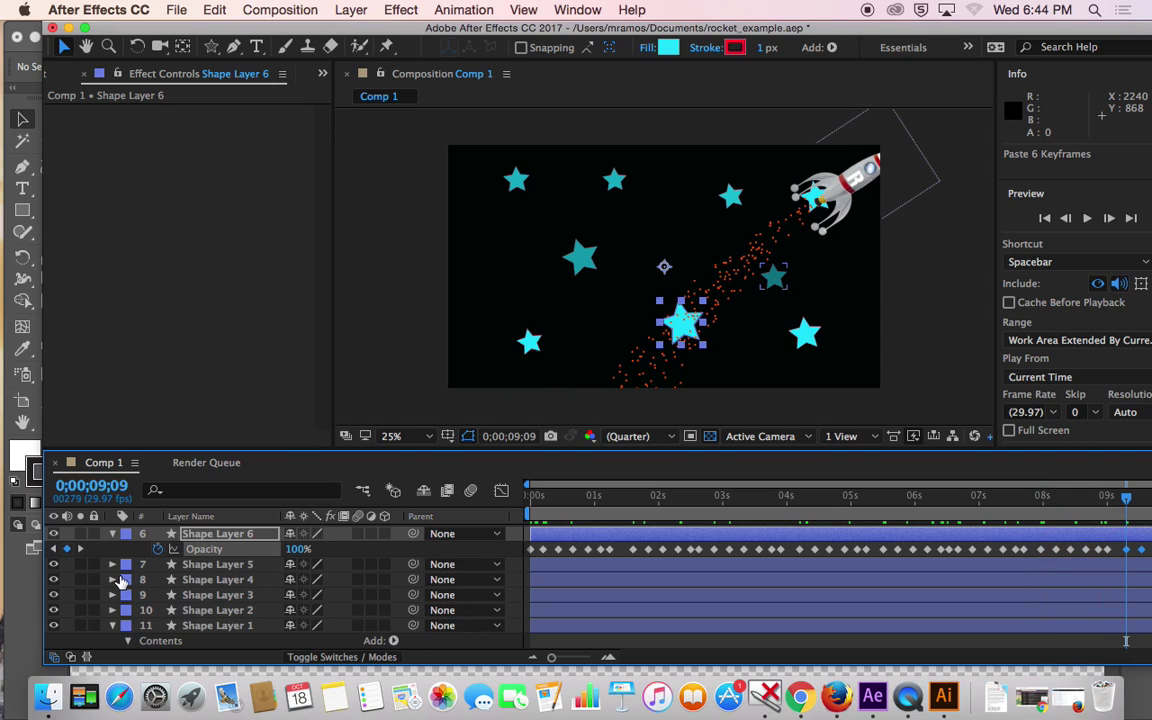
- Collapse Shape Layer 6, reveal Shape Layer 7's opacity, enable its keyframing at the start and paste the copied keyframes
{"action": "scroll", "coordinate": [120, 580], "scroll_direction": "up", "scroll_amount": 3}
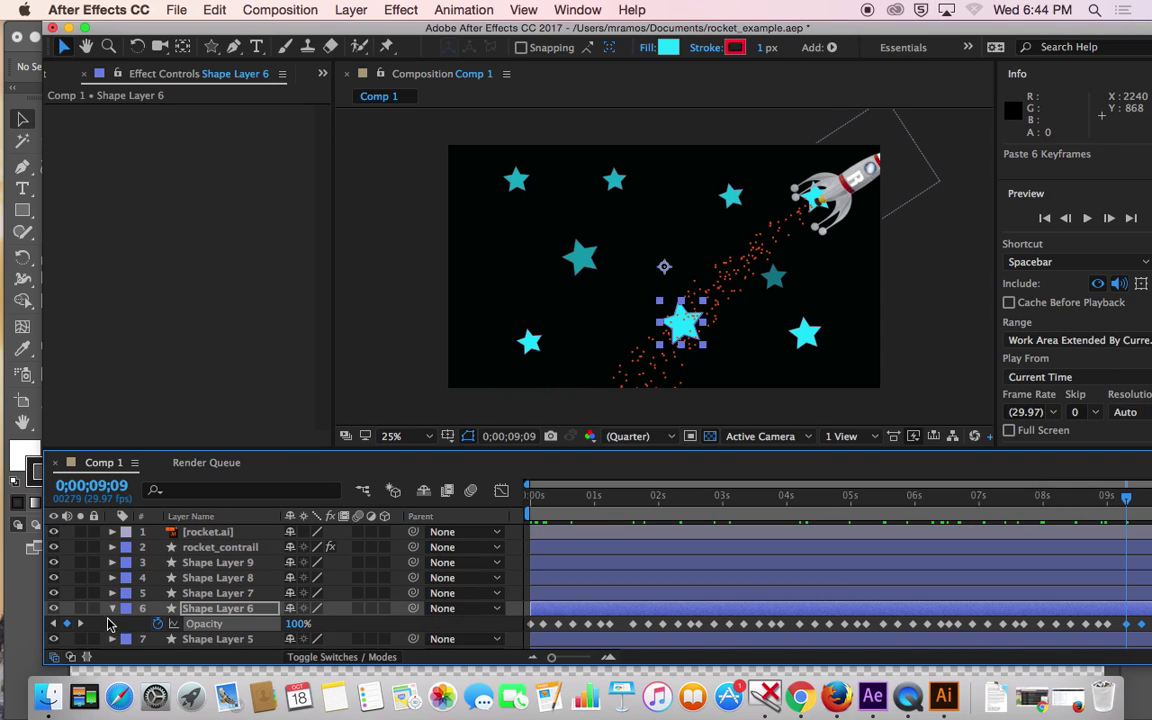
{"action": "left_click", "coordinate": [112, 609]}
{"action": "left_click", "coordinate": [210, 597]}
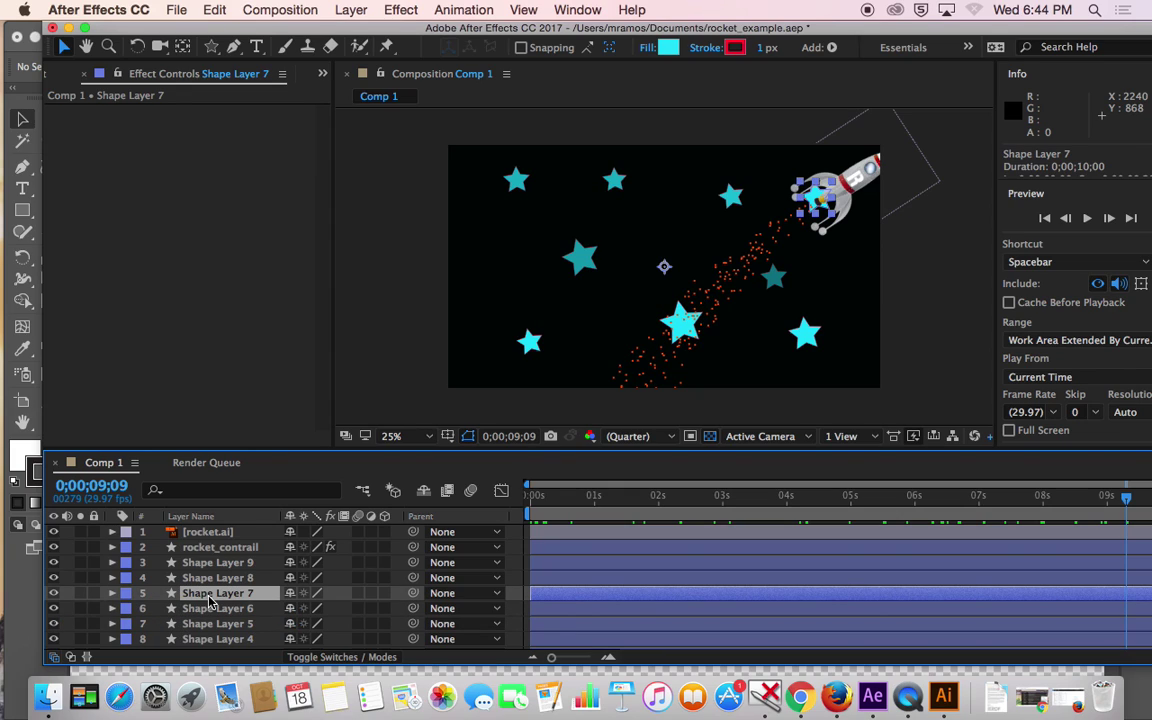
{"action": "key", "text": "t"}
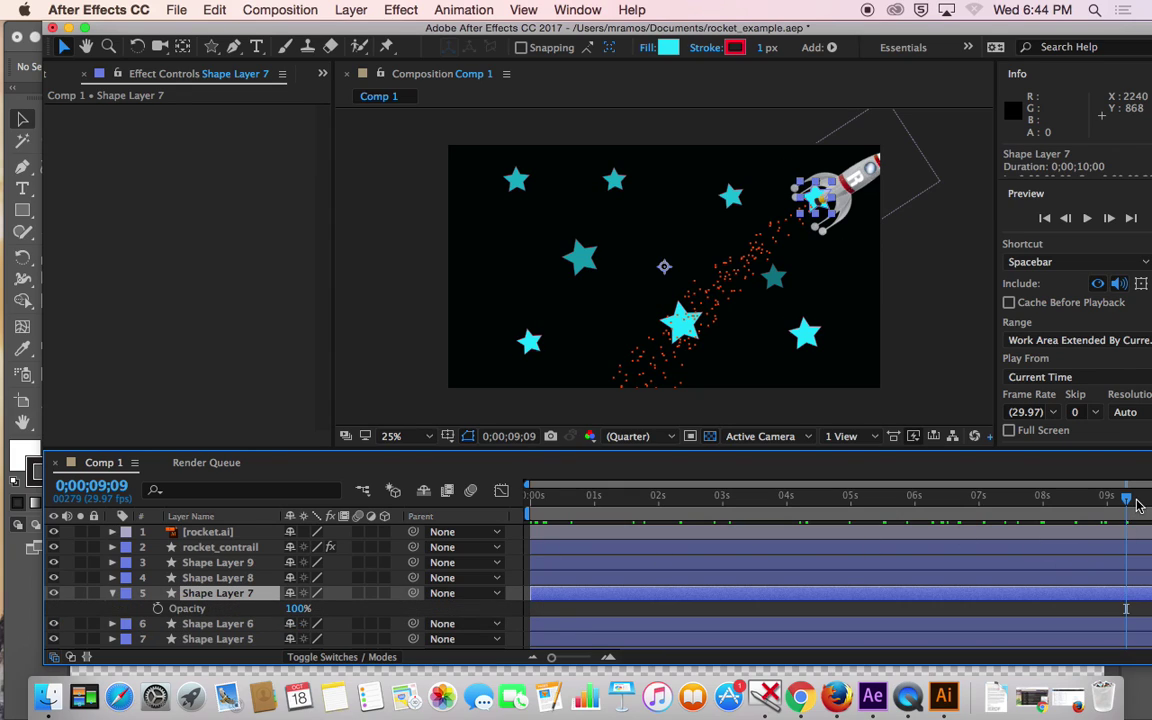
{"action": "left_click_drag", "start_coordinate": [1138, 505], "coordinate": [387, 541]}
{"action": "left_click", "coordinate": [157, 608]}
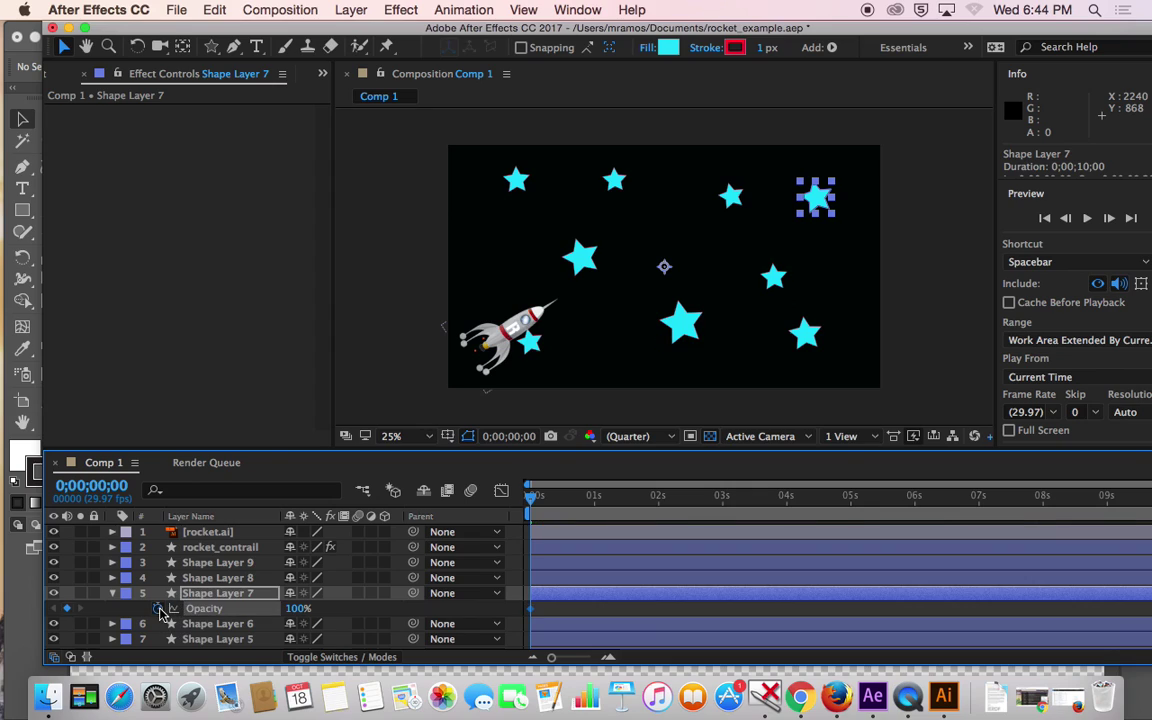
{"action": "key", "text": "super+v"}
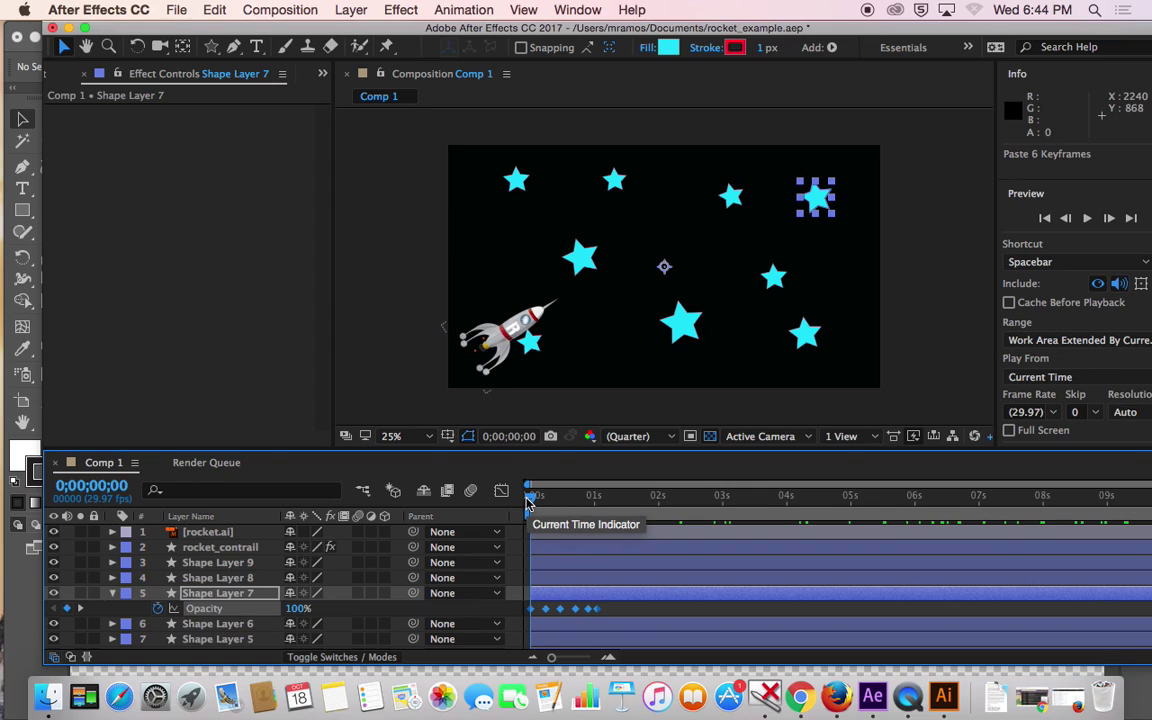
- Paste the opacity keyframes repeatedly along Shape Layer 7's timeline, placing the last set at 0;00;08;26
{"action": "left_click_drag", "start_coordinate": [529, 503], "coordinate": [1030, 517]}
{"action": "key", "text": "super+v"}
{"action": "key", "text": "super+v"}
{"action": "key", "text": "super+v"}
{"action": "key", "text": "super+v"}
{"action": "key", "text": "super+v"}
{"action": "key", "text": "super+v"}
{"action": "left_click_drag", "start_coordinate": [1046, 510], "coordinate": [1098, 510]}
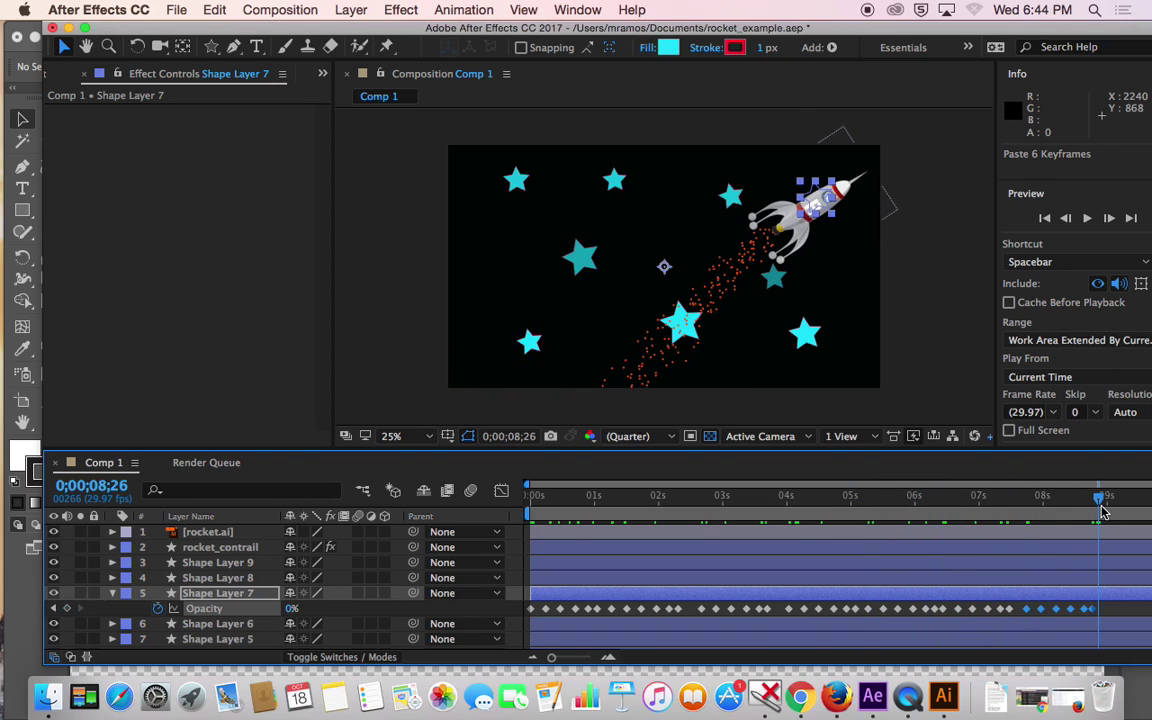
- Reveal Shape Layer 8's opacity, enable its keyframing at 0;00;00;00 and paste the copied keyframes there
{"action": "left_click", "coordinate": [210, 579]}
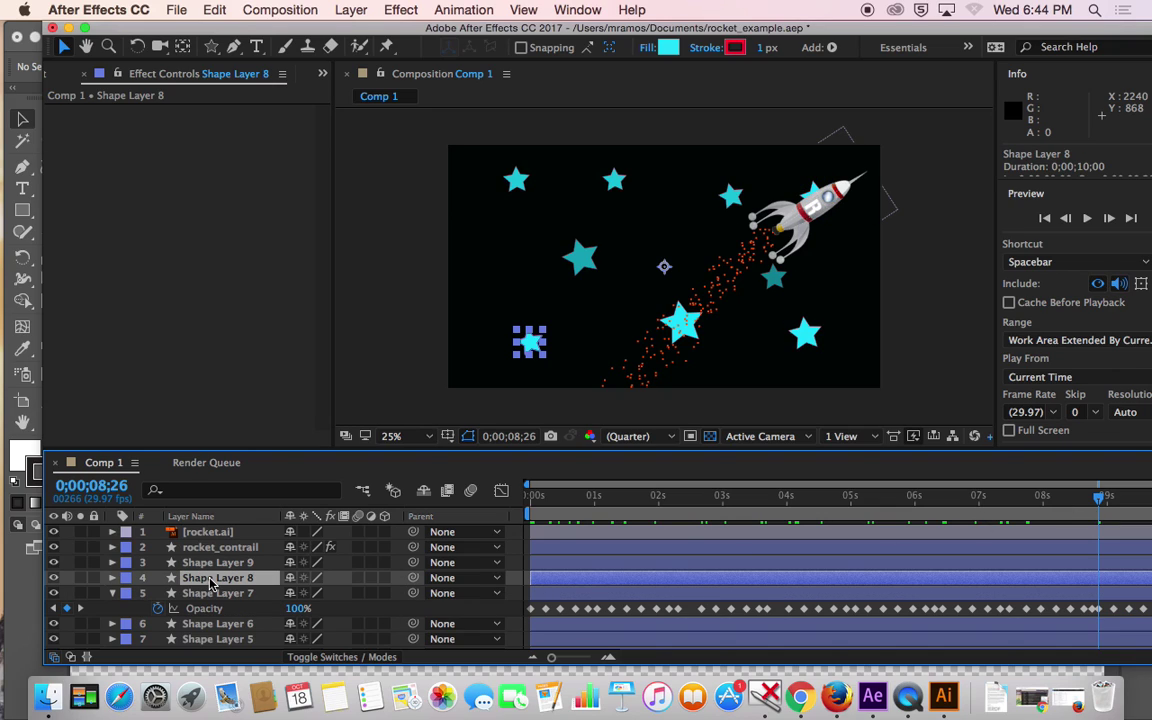
{"action": "key", "text": "t"}
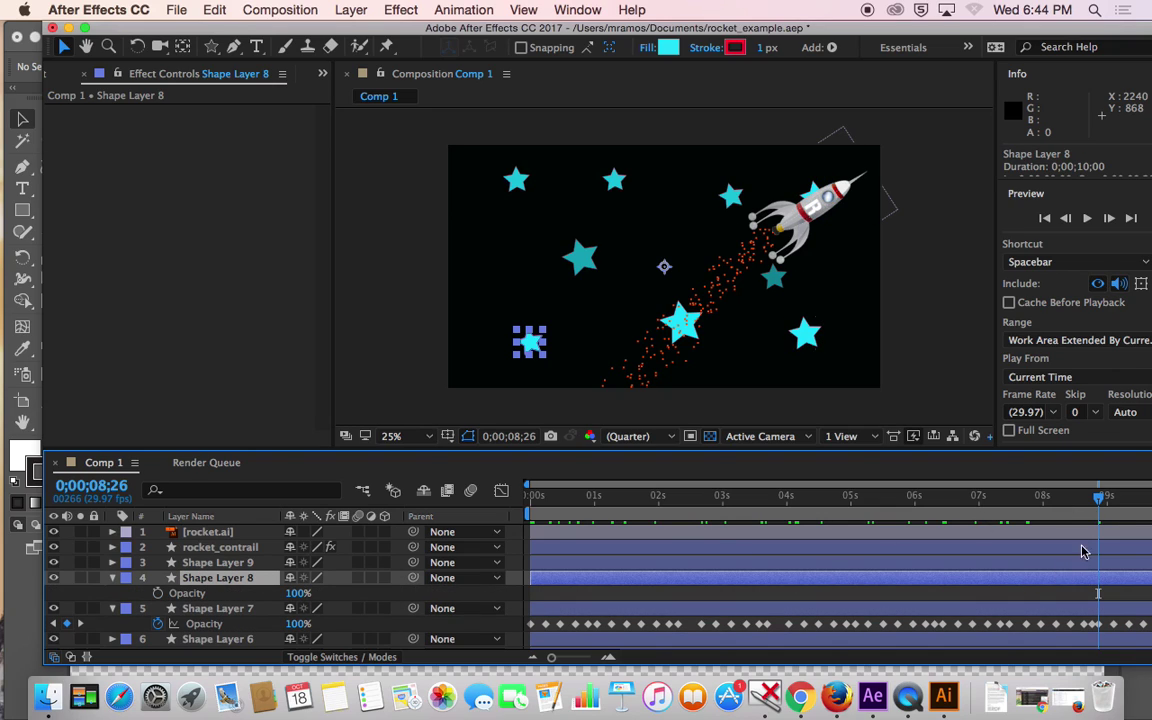
{"action": "left_click_drag", "start_coordinate": [1098, 512], "coordinate": [482, 507]}
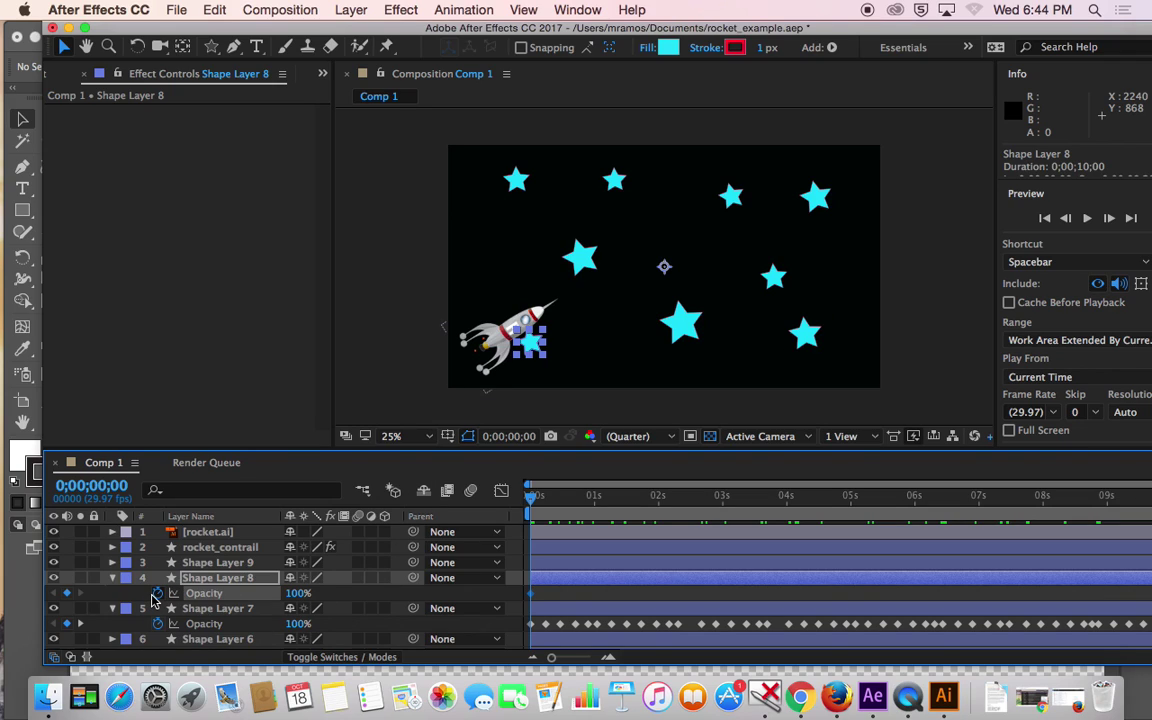
{"action": "key", "text": "super+v"}
- Repeat the opacity keyframes along Shape Layer 8 to the end of the timeline, and return to the start
{"action": "left_click_drag", "start_coordinate": [530, 500], "coordinate": [500, 516]}
{"action": "key", "text": "super+v"}
{"action": "key", "text": "super+v"}
{"action": "key", "text": "super+v"}
{"action": "key", "text": "super+v"}
{"action": "key", "text": "super+v"}
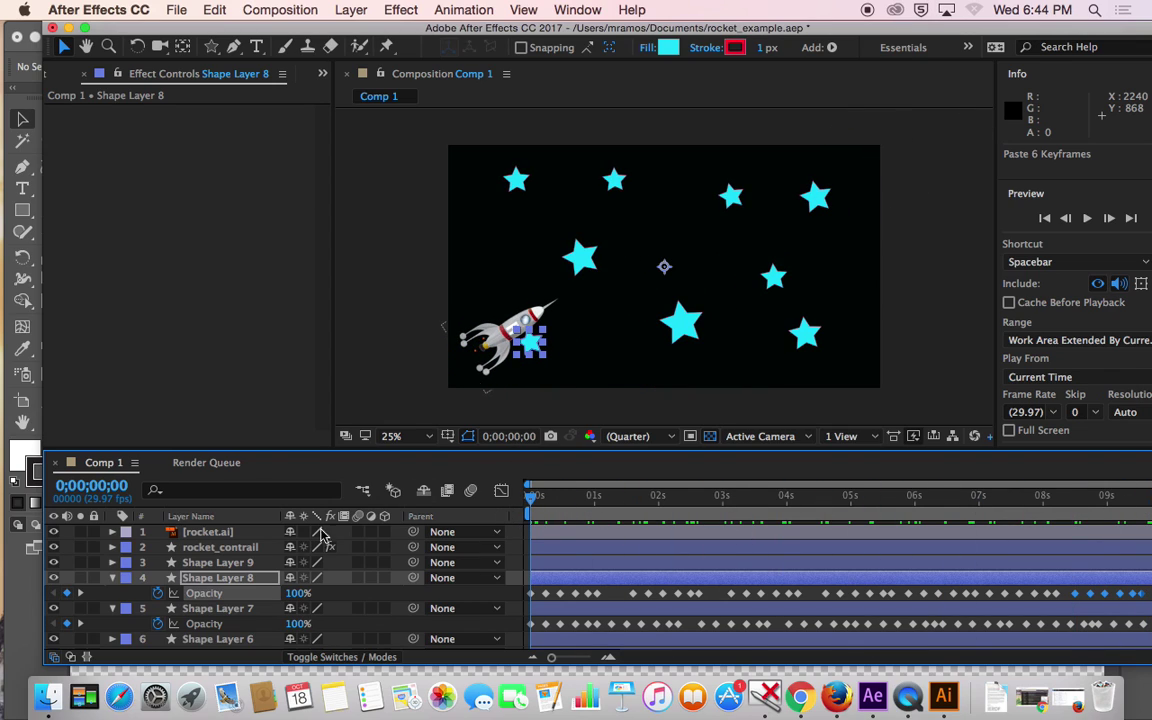
- Reveal Shape Layer 9's opacity, enable its keyframing at the start and paste the copied keyframes there
{"action": "key", "text": "super+d"}
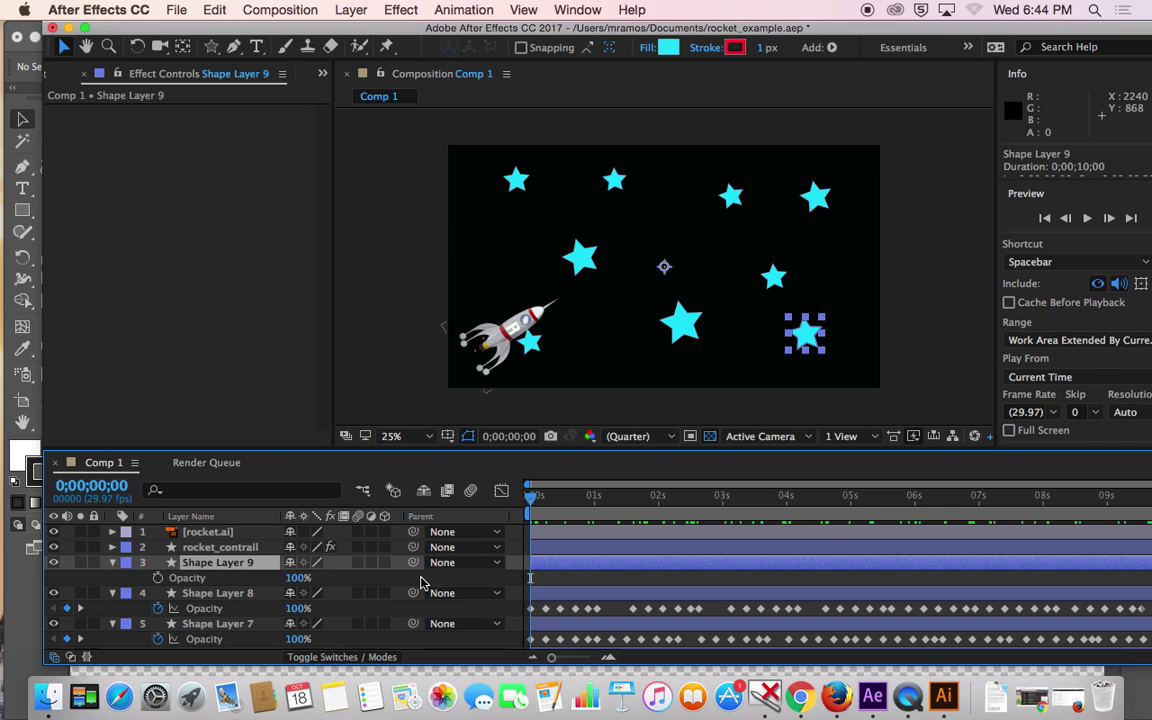
{"action": "left_click", "coordinate": [156, 579]}
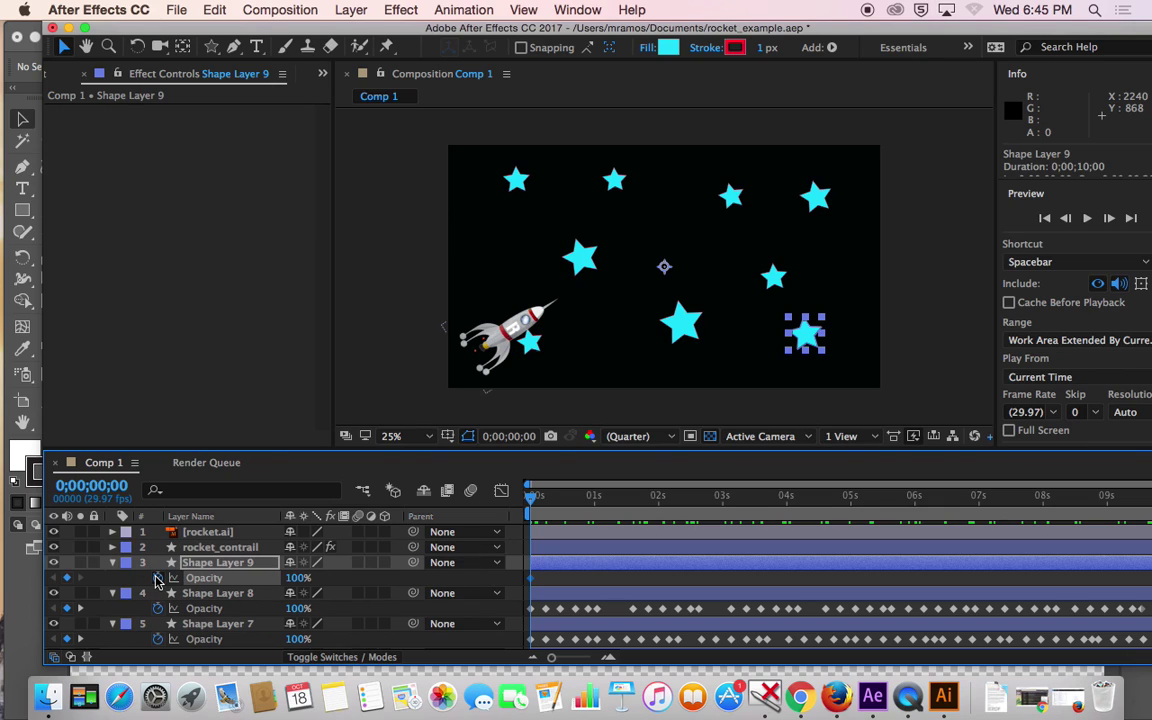
{"action": "key", "text": "super+v"}
- Paste the opacity keyframes repeatedly along the rest of Shape Layer 9's timeline, and return to the start
{"action": "left_click", "coordinate": [532, 500]}
{"action": "left_click_drag", "start_coordinate": [560, 508], "coordinate": [379, 543]}
{"action": "key", "text": "super+v"}
{"action": "key", "text": "super+v"}
{"action": "key", "text": "super+v"}
{"action": "key", "text": "super+v"}
{"action": "key", "text": "super+v"}
{"action": "key", "text": "super+v"}
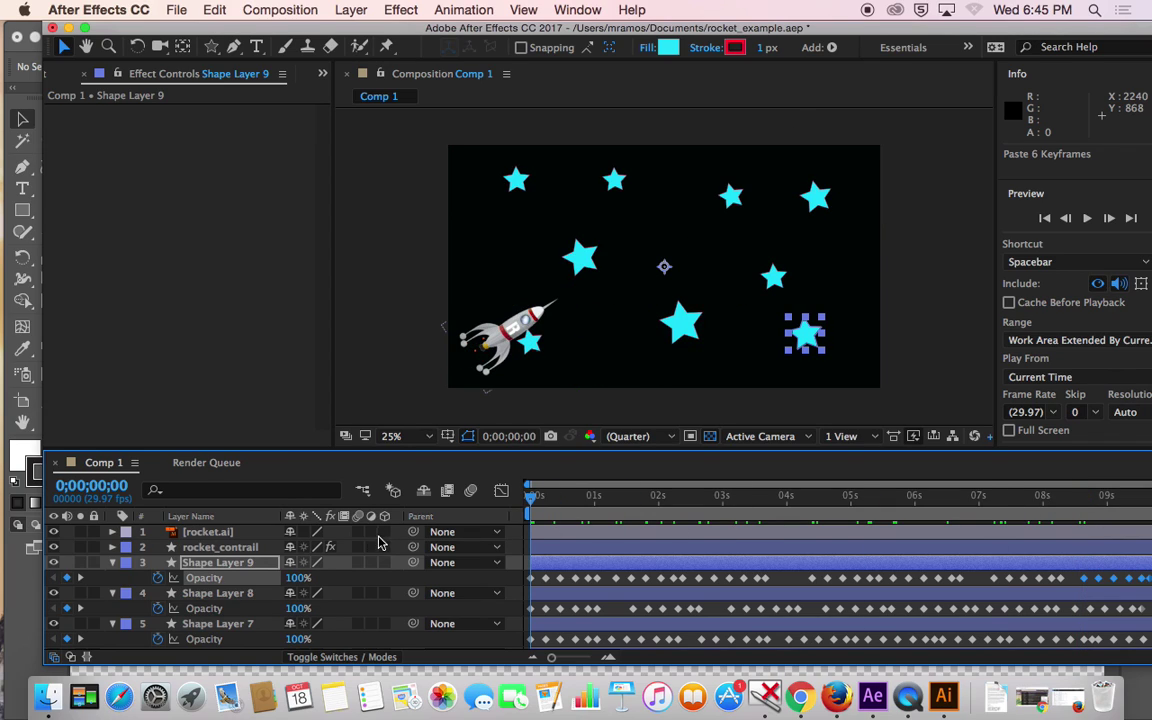
- Collapse the opacity properties of Shape Layers 9, 8 and 7 in the timeline
{"action": "left_click", "coordinate": [112, 563]}
{"action": "left_click", "coordinate": [112, 578]}
{"action": "left_click", "coordinate": [113, 594]}
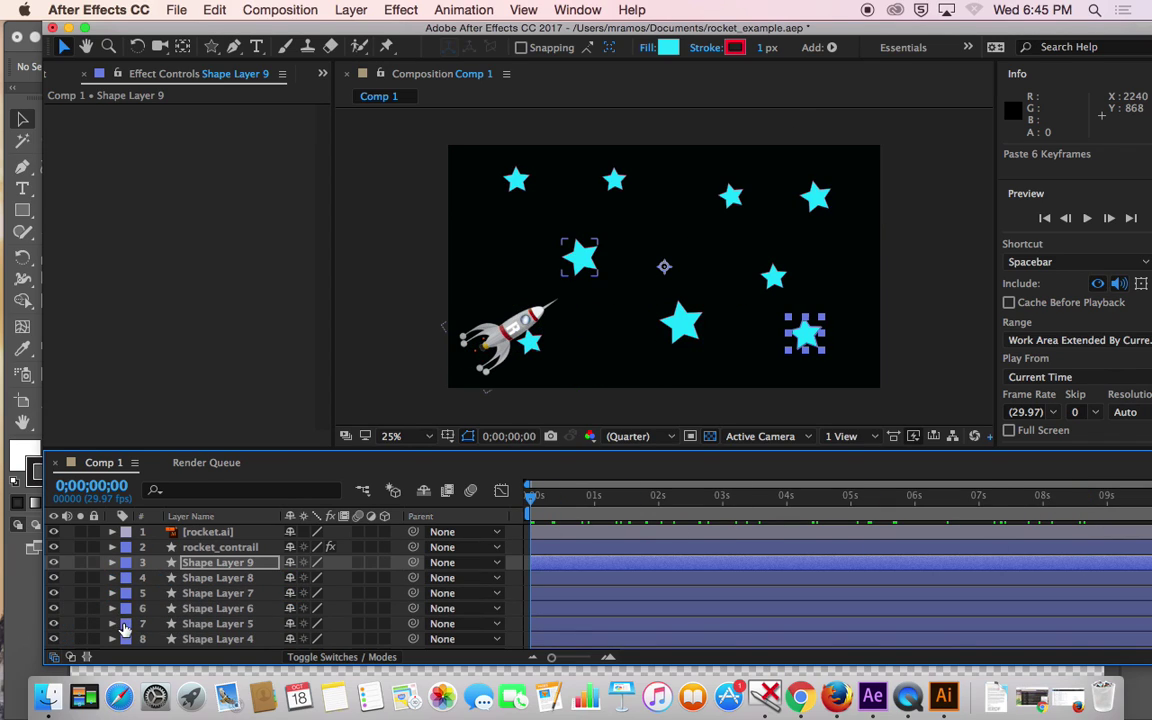
- Play a preview of the rocket animation with the twinkling stars, stop it and return to the start
{"action": "left_click", "coordinate": [1087, 219]}
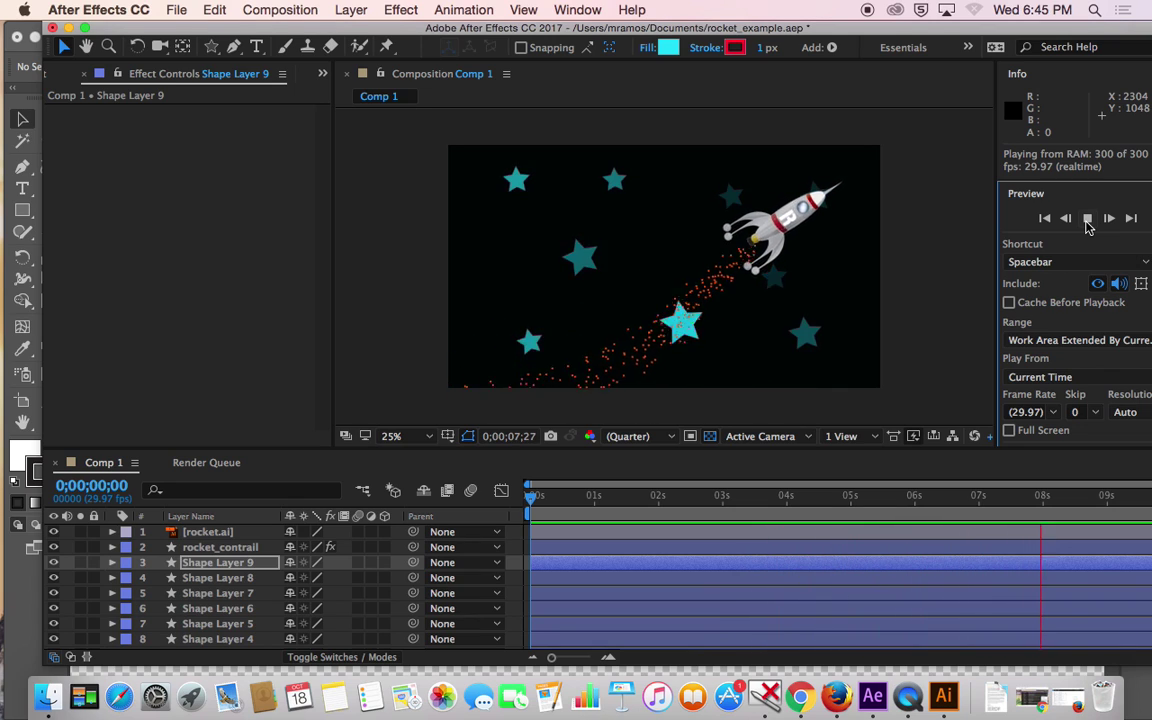
{"action": "left_click", "coordinate": [1088, 227]}
{"action": "left_click_drag", "start_coordinate": [1108, 502], "coordinate": [519, 527]}
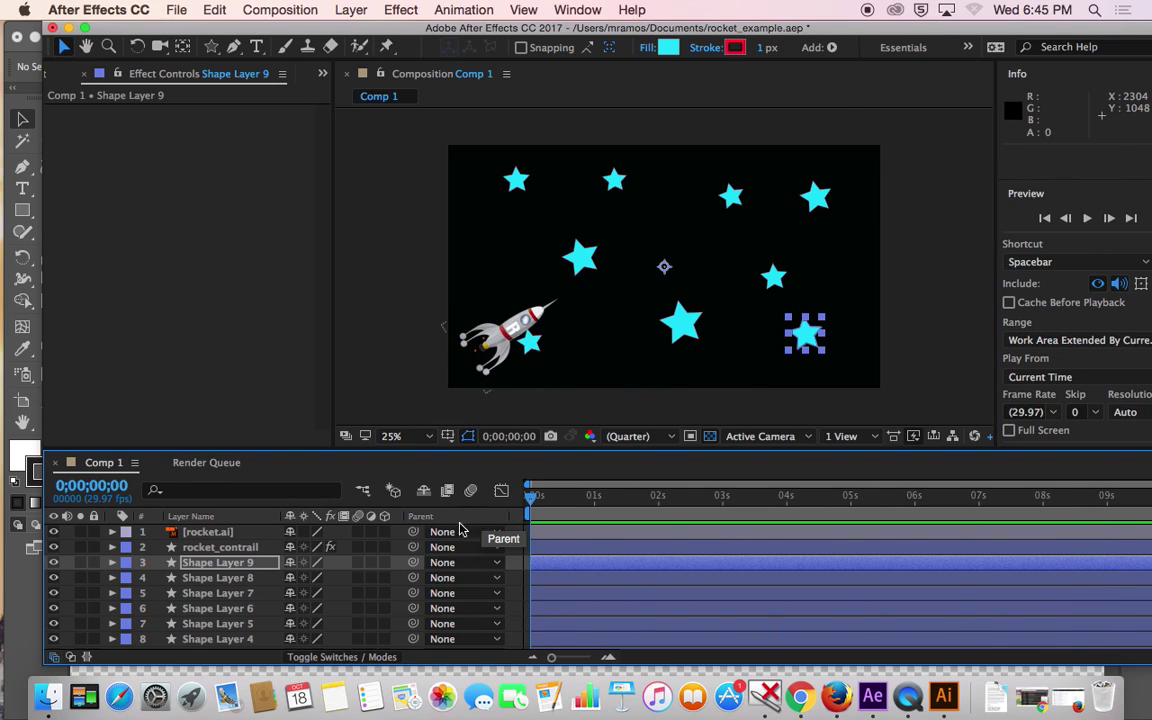
- Move Shape Layer 9 above the rocket_contrail layer in the layer order
{"action": "left_click_drag", "start_coordinate": [233, 567], "coordinate": [233, 544]}
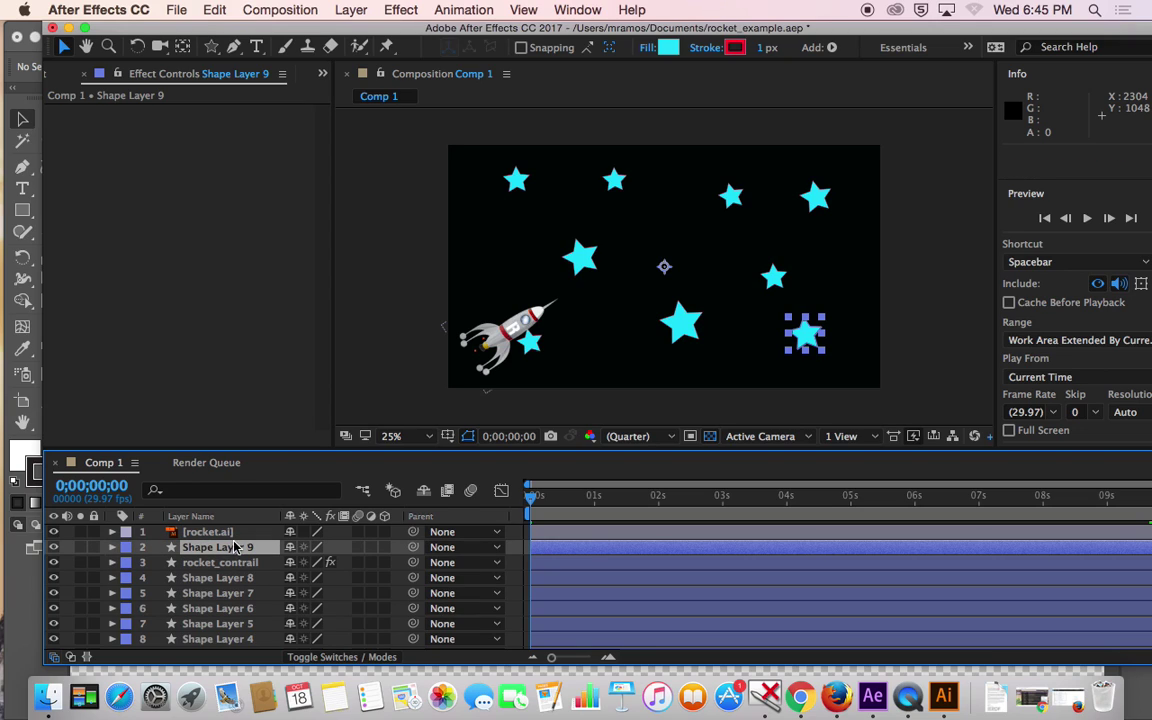
- Play a short preview of the animation with the new layer order and return to the start
{"action": "left_click", "coordinate": [232, 610]}
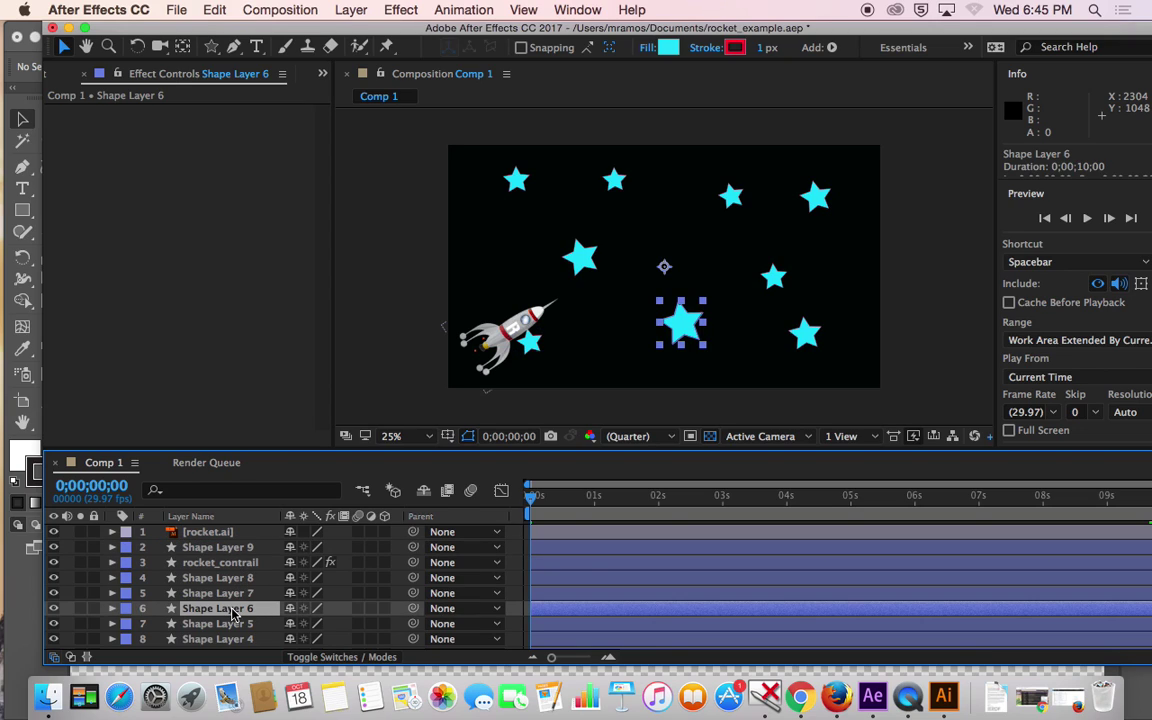
{"action": "key", "text": "space"}
{"action": "left_click", "coordinate": [531, 500]}
{"action": "left_click_drag", "start_coordinate": [531, 500], "coordinate": [516, 487]}
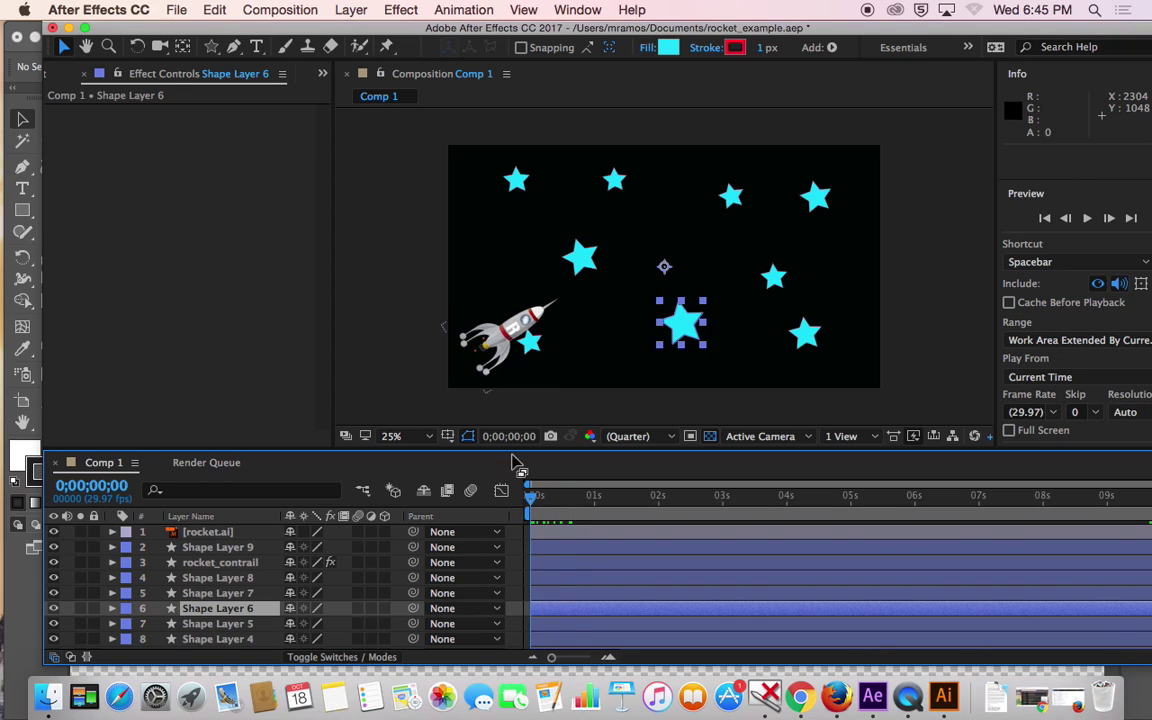
- Identify the star beside the rocket by toggling its visibility, and move Shape Layer 8 above the rocket.ai layer
{"action": "left_click", "coordinate": [531, 352]}
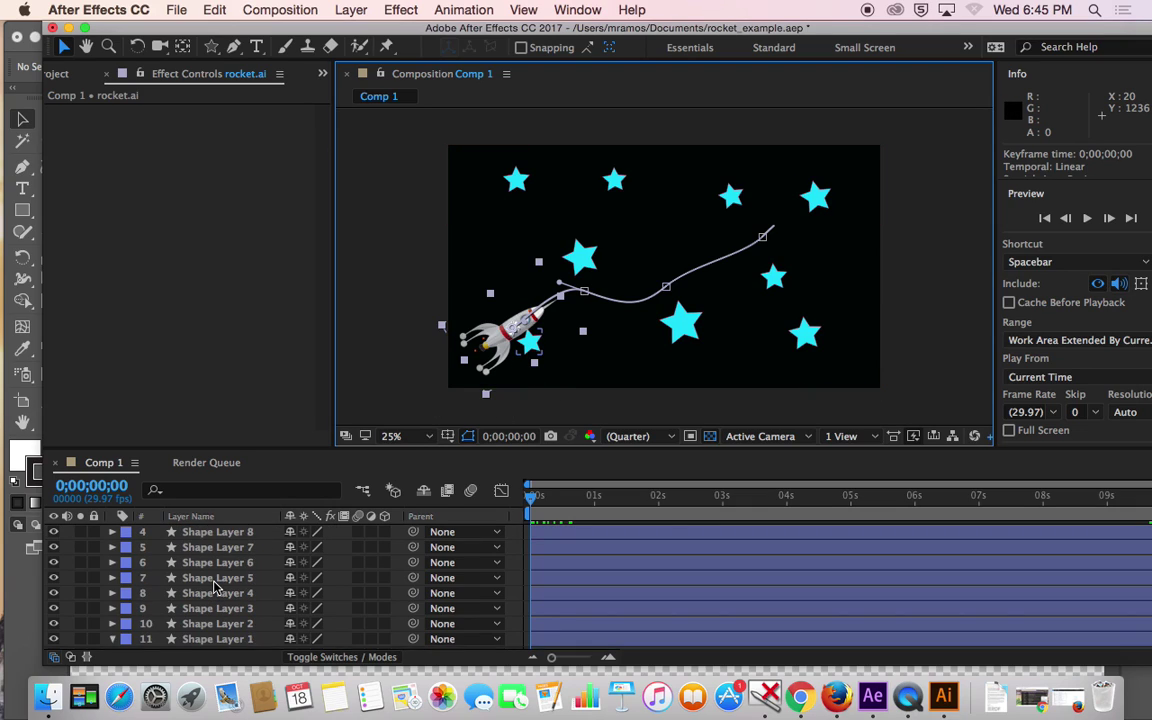
{"action": "scroll", "coordinate": [207, 597], "scroll_direction": "down", "scroll_amount": 3}
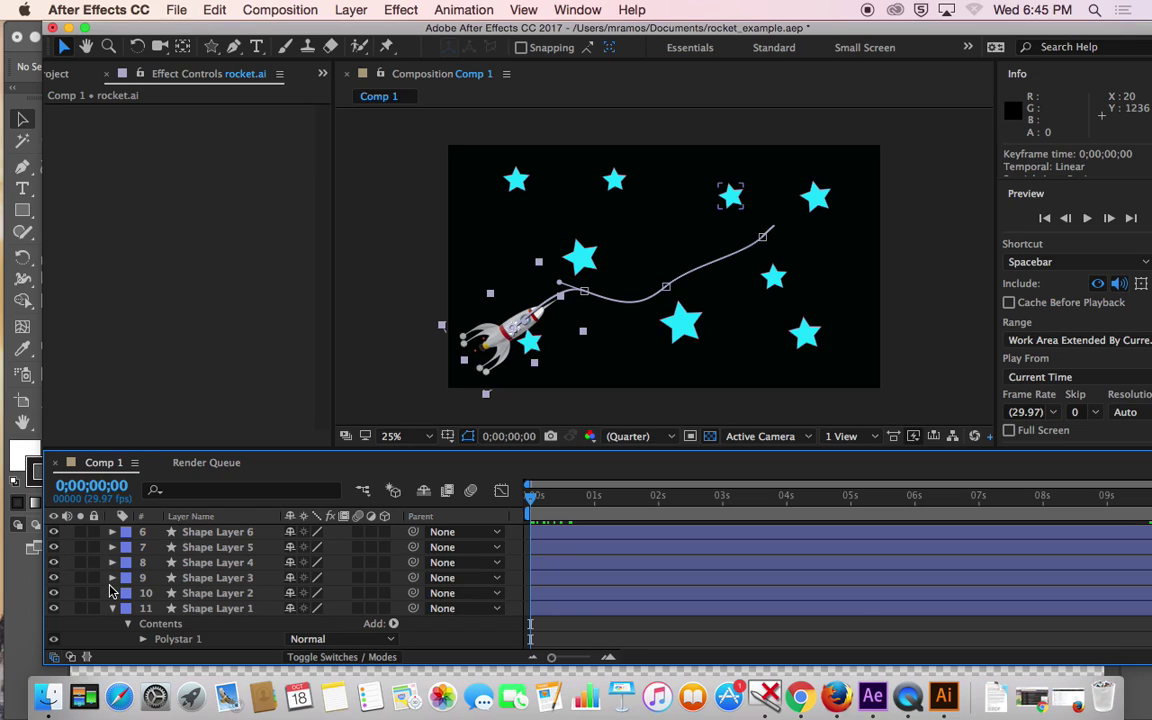
{"action": "scroll", "coordinate": [112, 591], "scroll_direction": "up", "scroll_amount": 2}
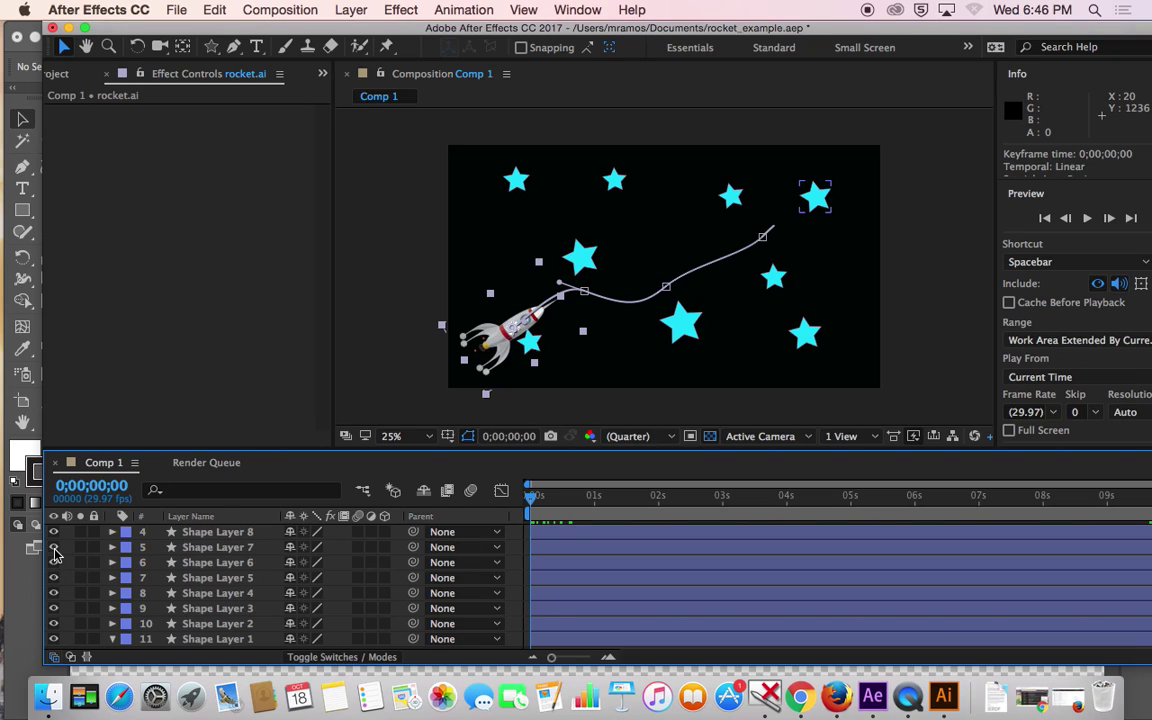
{"action": "scroll", "coordinate": [55, 555], "scroll_direction": "up", "scroll_amount": 3}
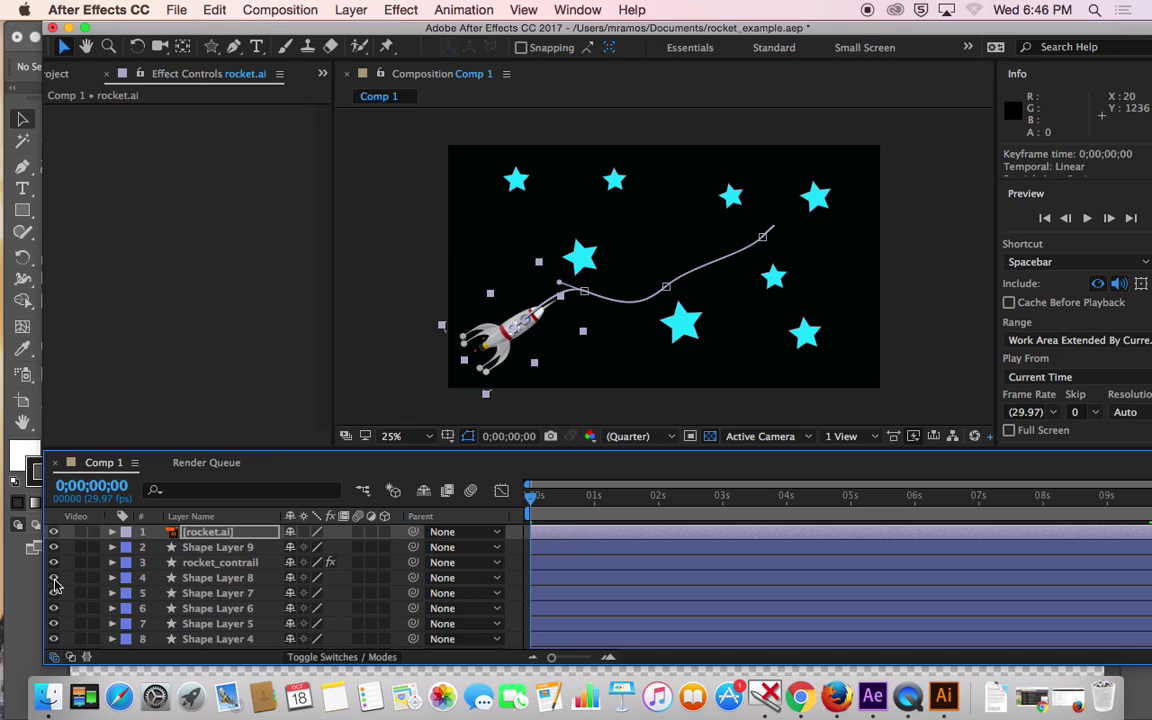
{"action": "left_click", "coordinate": [55, 579]}
{"action": "left_click", "coordinate": [55, 579]}
{"action": "left_click_drag", "start_coordinate": [210, 588], "coordinate": [240, 533]}
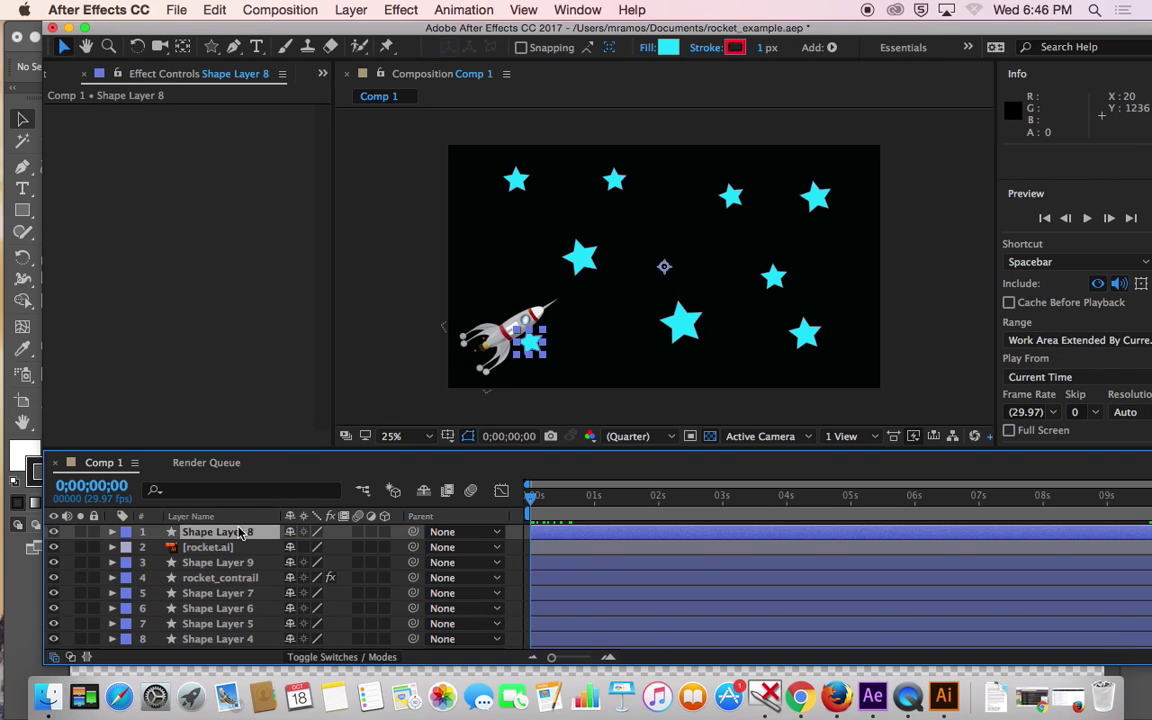
- At 0;00;04;28, identify the star under the rocket by toggling star visibility, and move Shape Layer 6 above the rocket.ai layer
{"action": "left_click_drag", "start_coordinate": [531, 503], "coordinate": [843, 573]}
{"action": "left_click", "coordinate": [622, 297]}
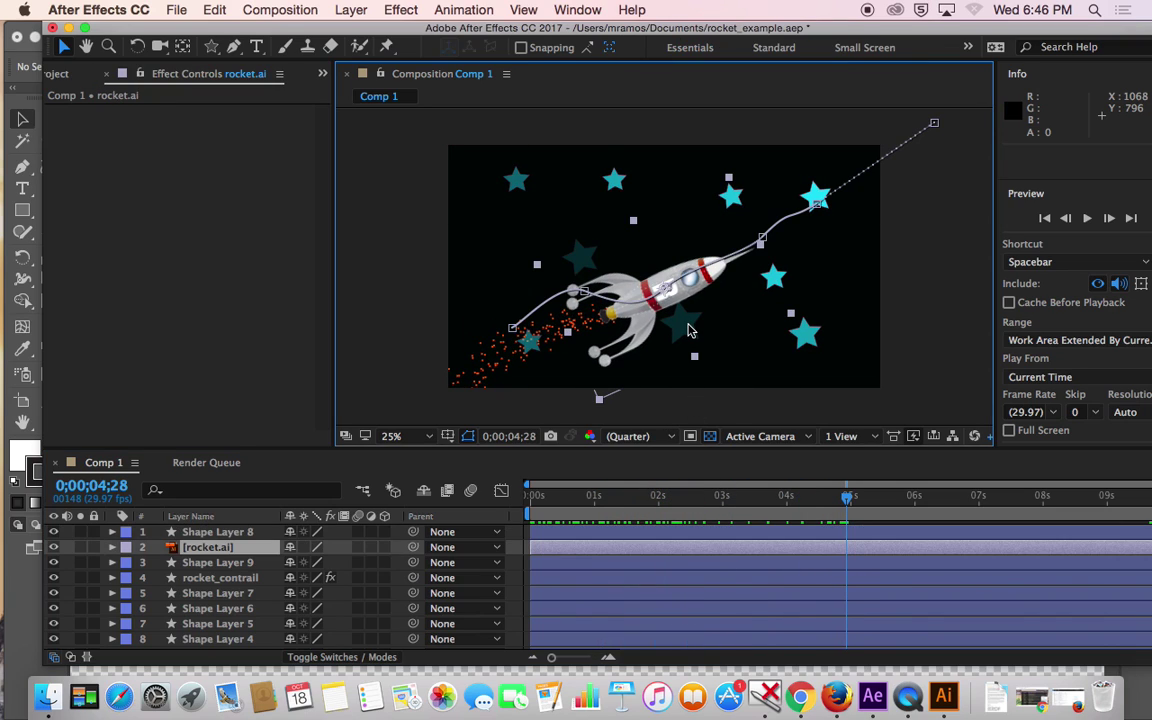
{"action": "left_click", "coordinate": [54, 563]}
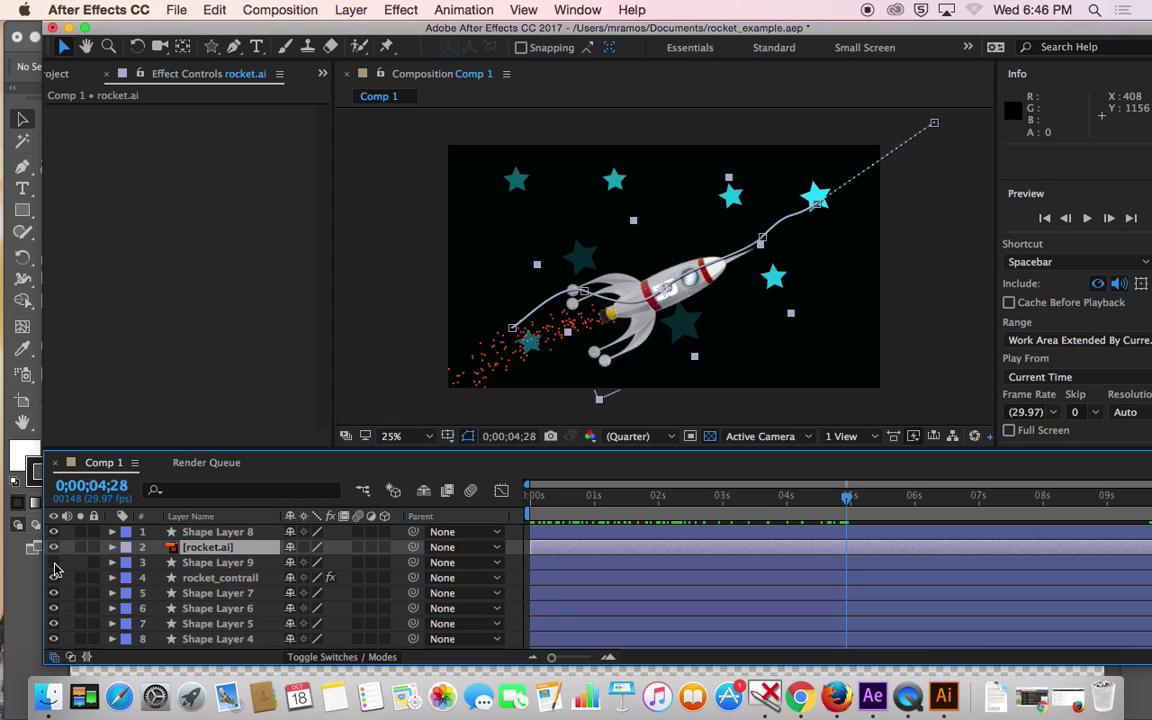
{"action": "left_click", "coordinate": [54, 563]}
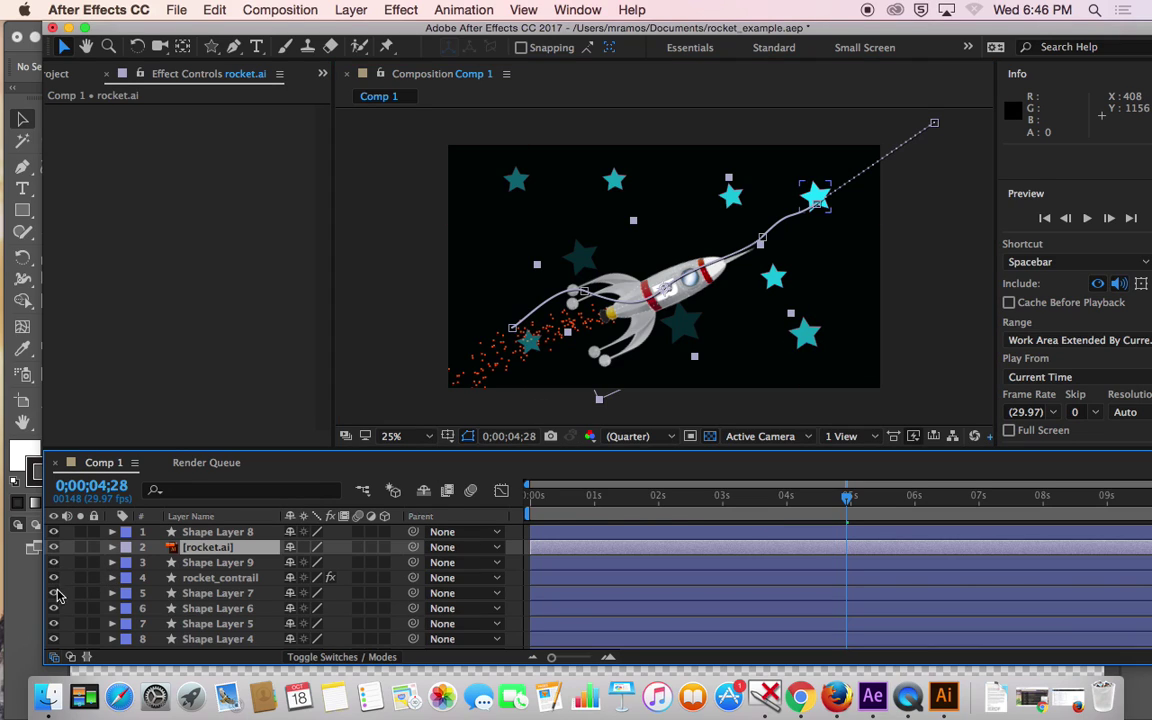
{"action": "left_click", "coordinate": [54, 609]}
{"action": "left_click", "coordinate": [54, 609]}
{"action": "left_click", "coordinate": [57, 613]}
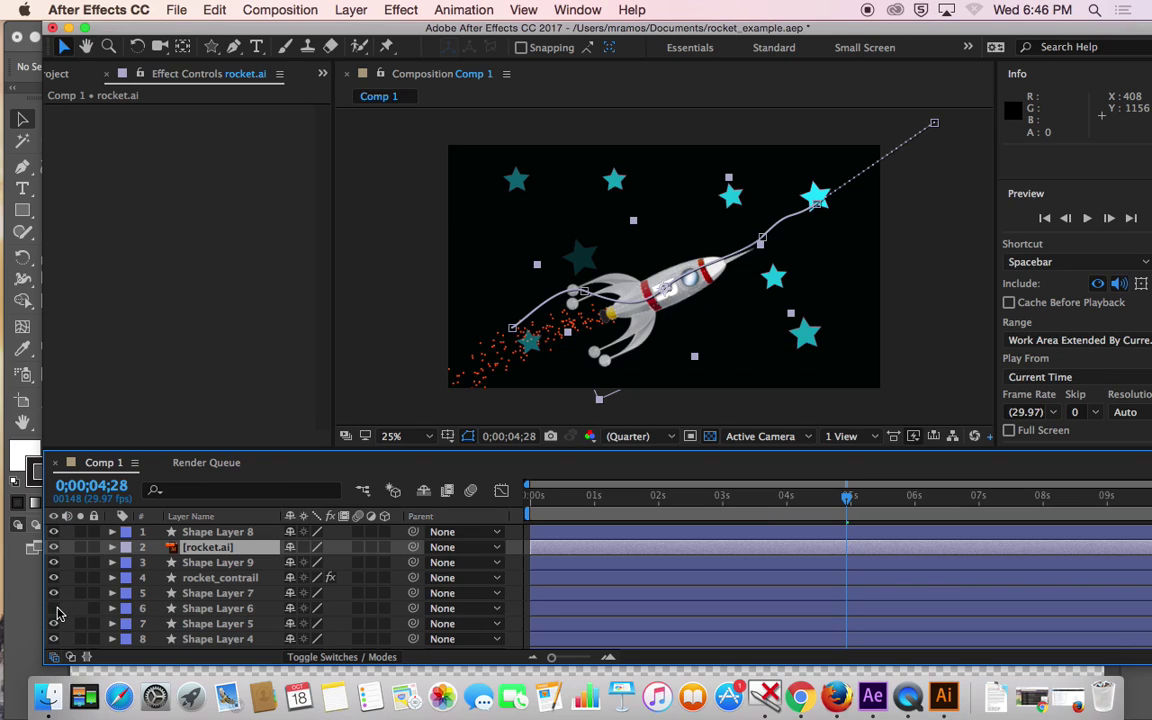
{"action": "left_click", "coordinate": [55, 610]}
{"action": "left_click_drag", "start_coordinate": [205, 610], "coordinate": [230, 547]}
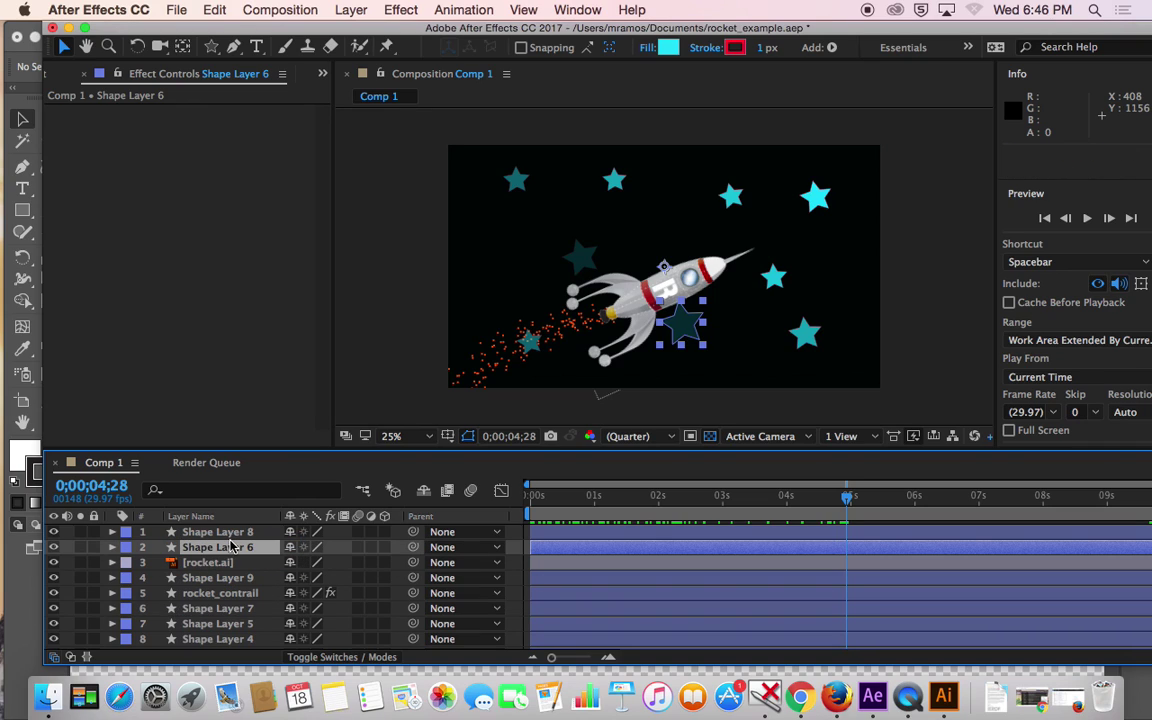
- Play the full rocket animation from the start and stop the preview
{"action": "left_click_drag", "start_coordinate": [848, 500], "coordinate": [481, 505]}
{"action": "left_click", "coordinate": [1086, 218]}
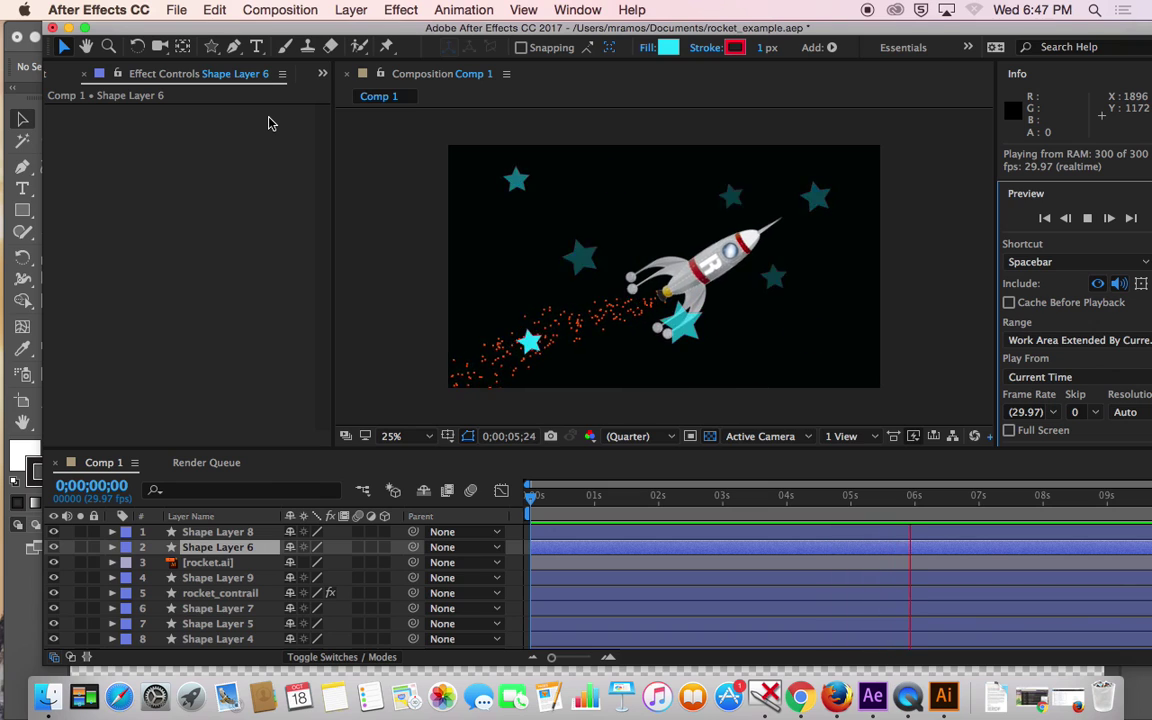
{"action": "left_click", "coordinate": [799, 536]}
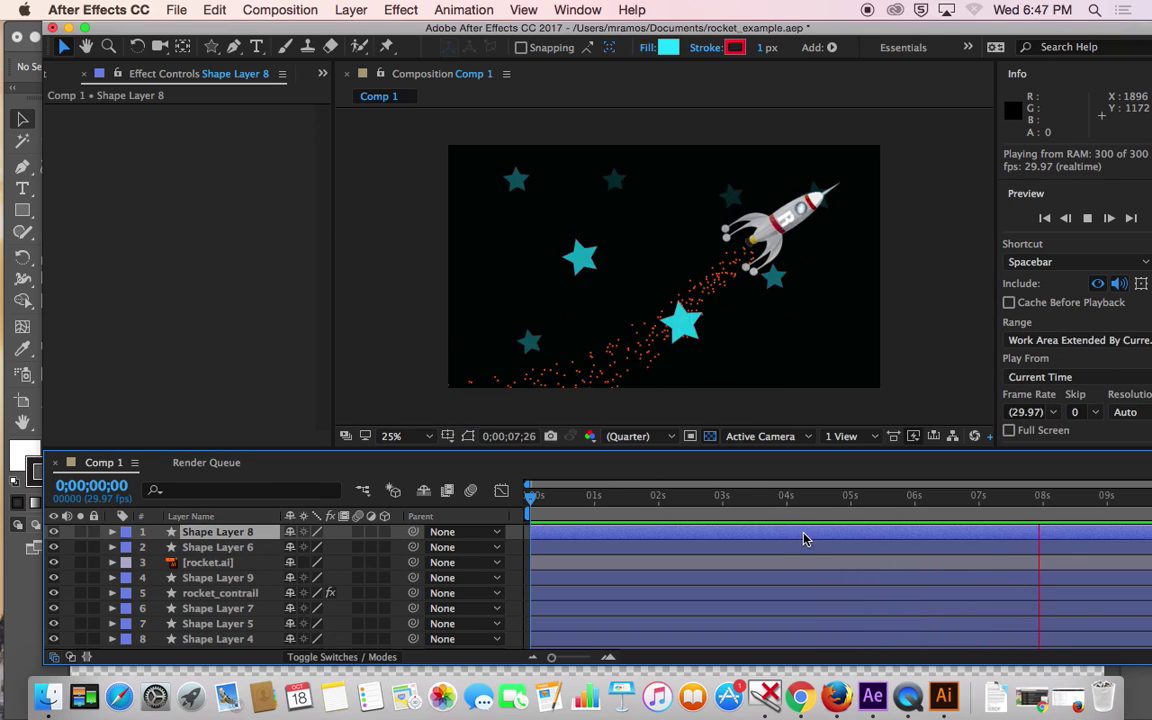
{"action": "left_click", "coordinate": [1095, 220]}
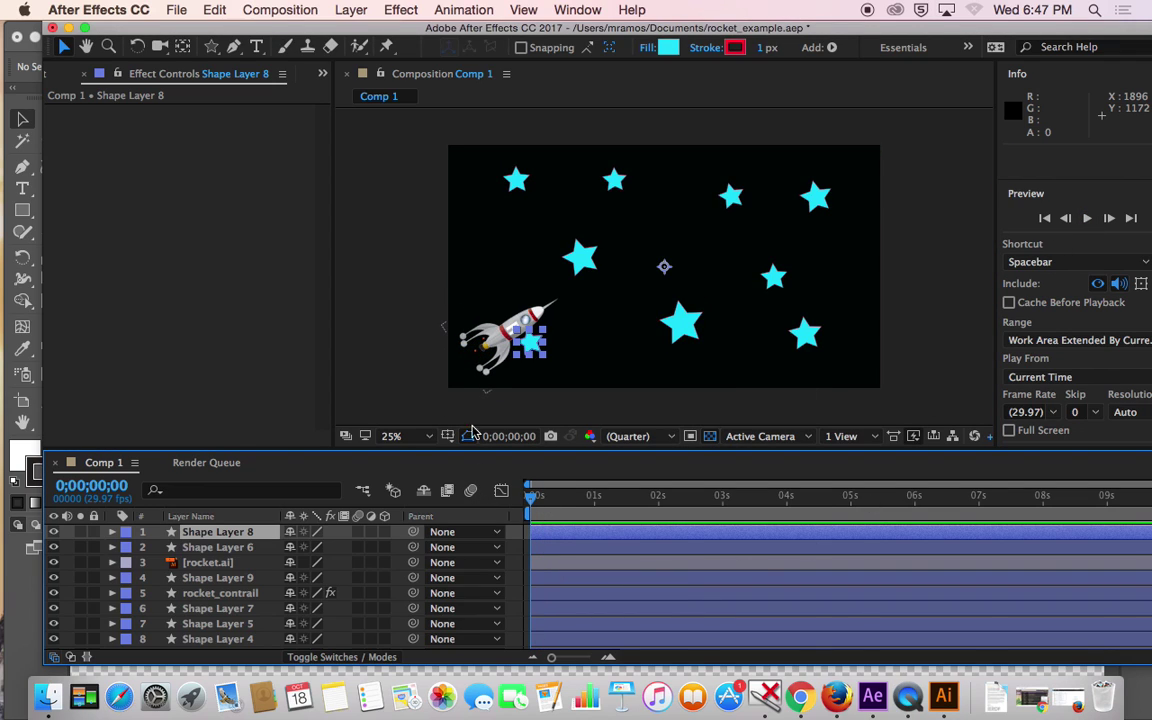
- Save the rocket_example.aep project and keep the playhead at the start of the timeline
{"action": "left_click", "coordinate": [176, 10]}
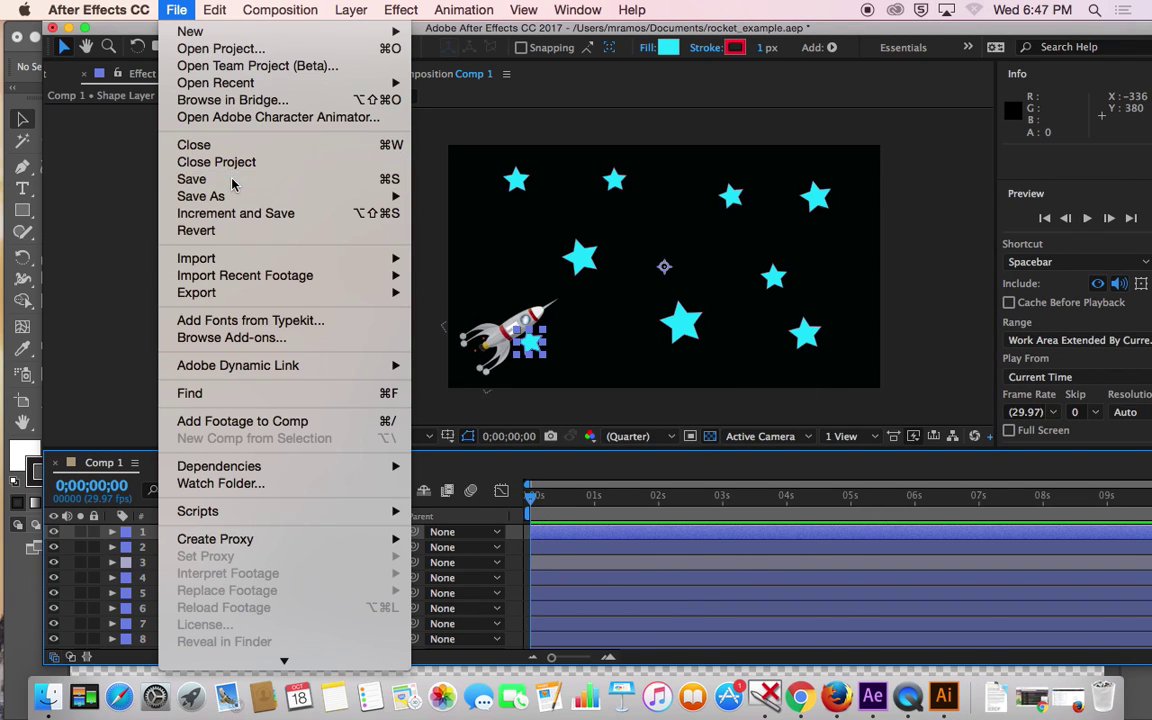
{"action": "left_click", "coordinate": [232, 183]}
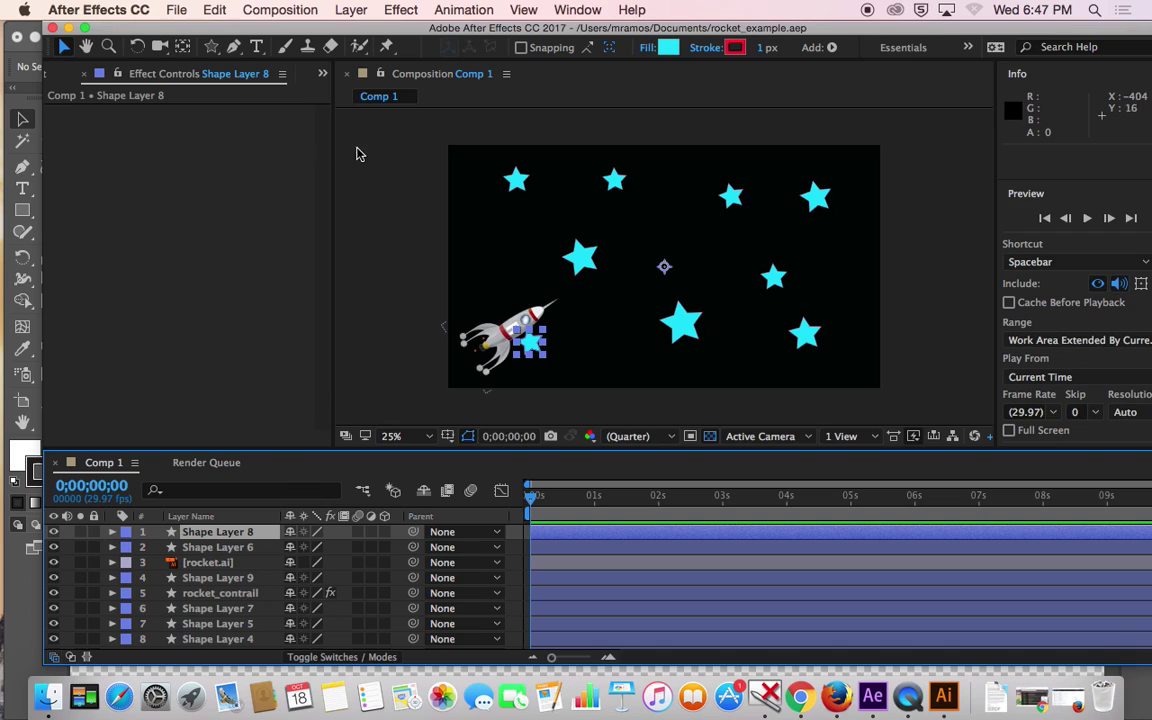
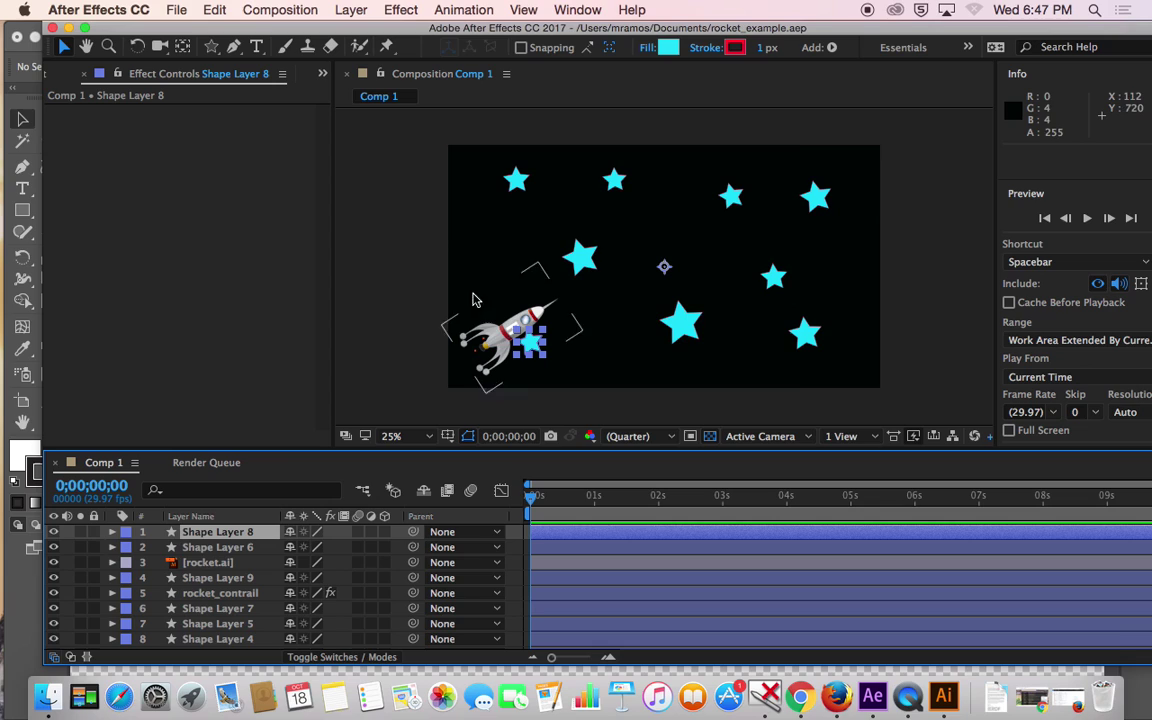
{"action": "left_click_drag", "start_coordinate": [535, 503], "coordinate": [484, 507]}
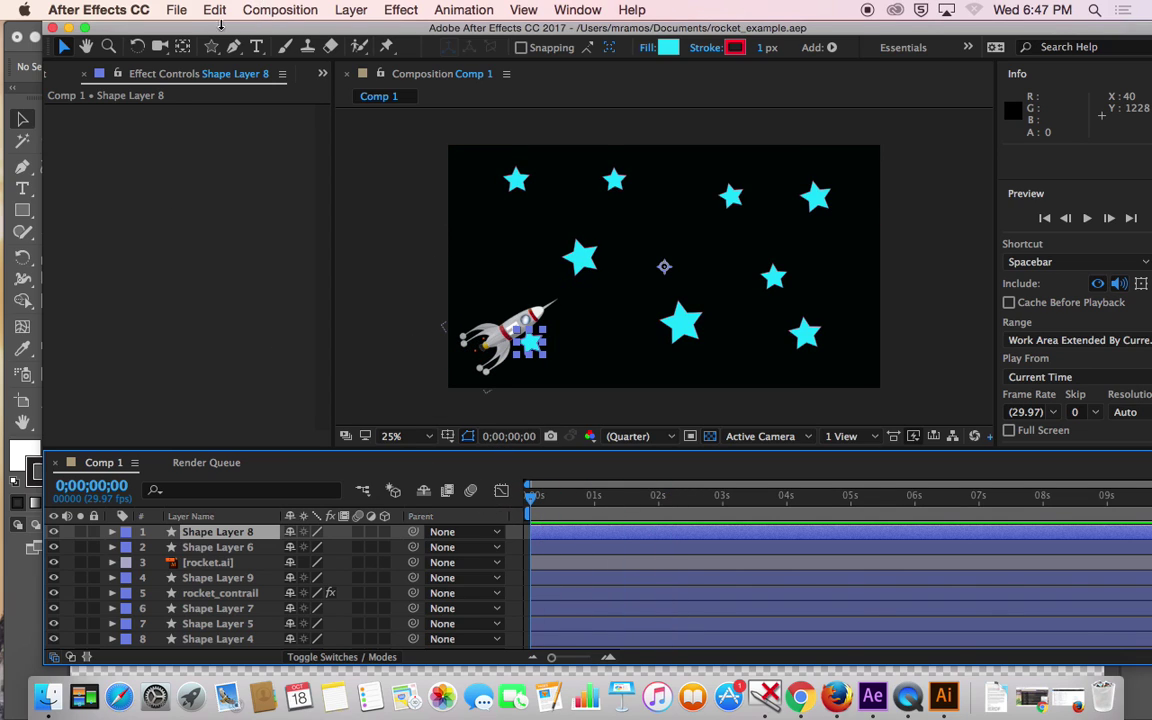
- Switch to Illustrator and open the recent file flying fox_example.ai
{"action": "left_click", "coordinate": [943, 697]}
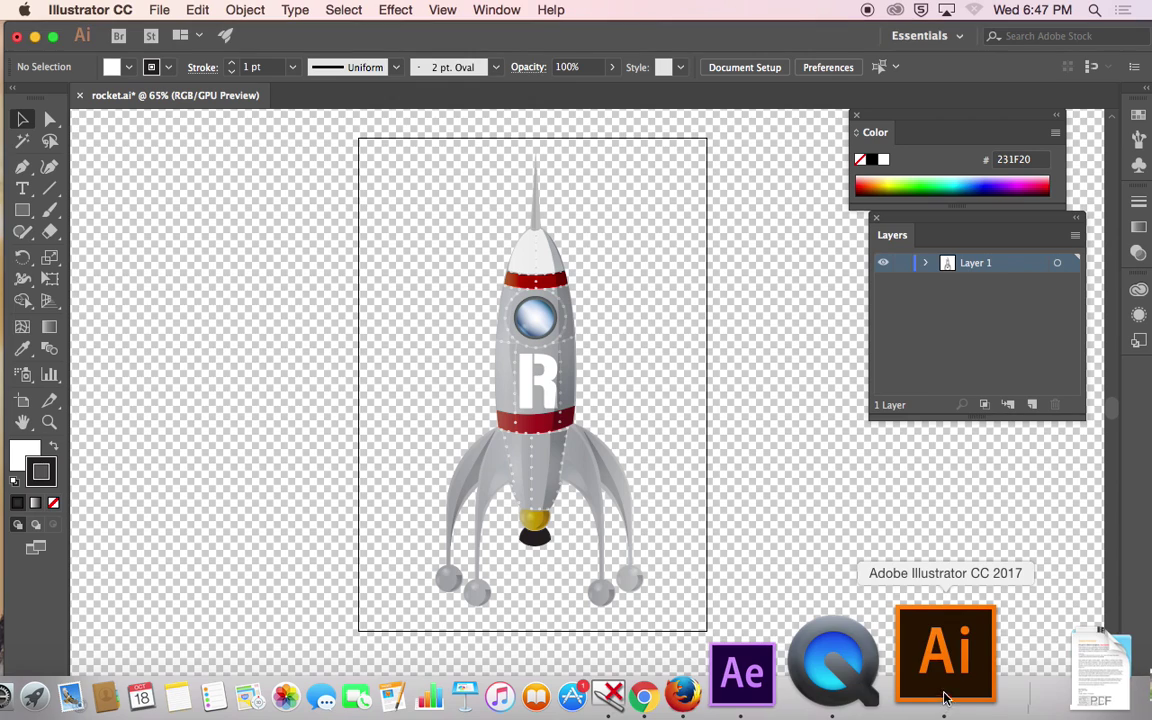
{"action": "left_click", "coordinate": [159, 10]}
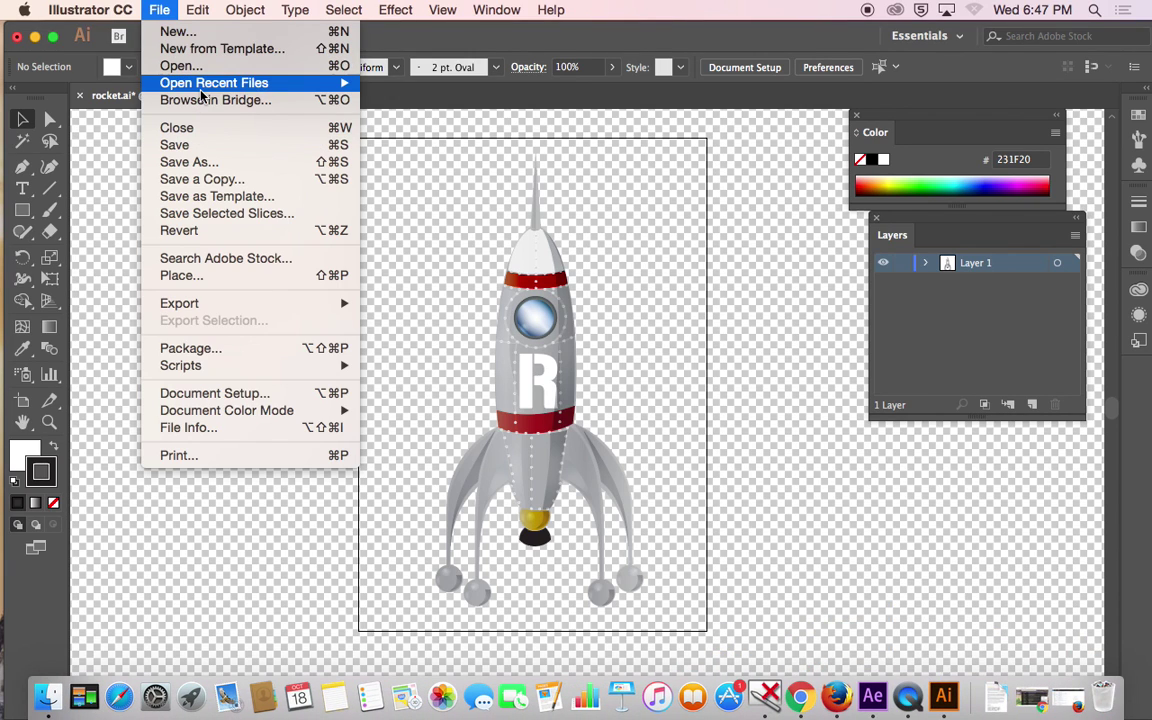
{"action": "mouse_move", "coordinate": [210, 86]}
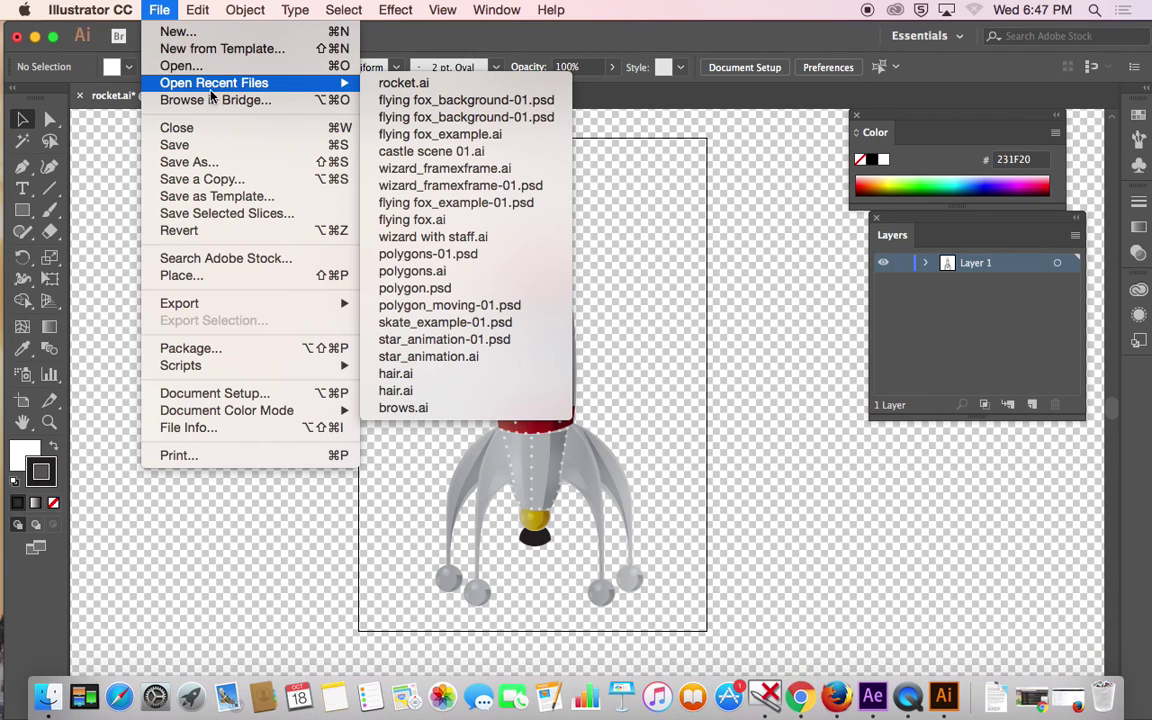
{"action": "left_click", "coordinate": [428, 136]}
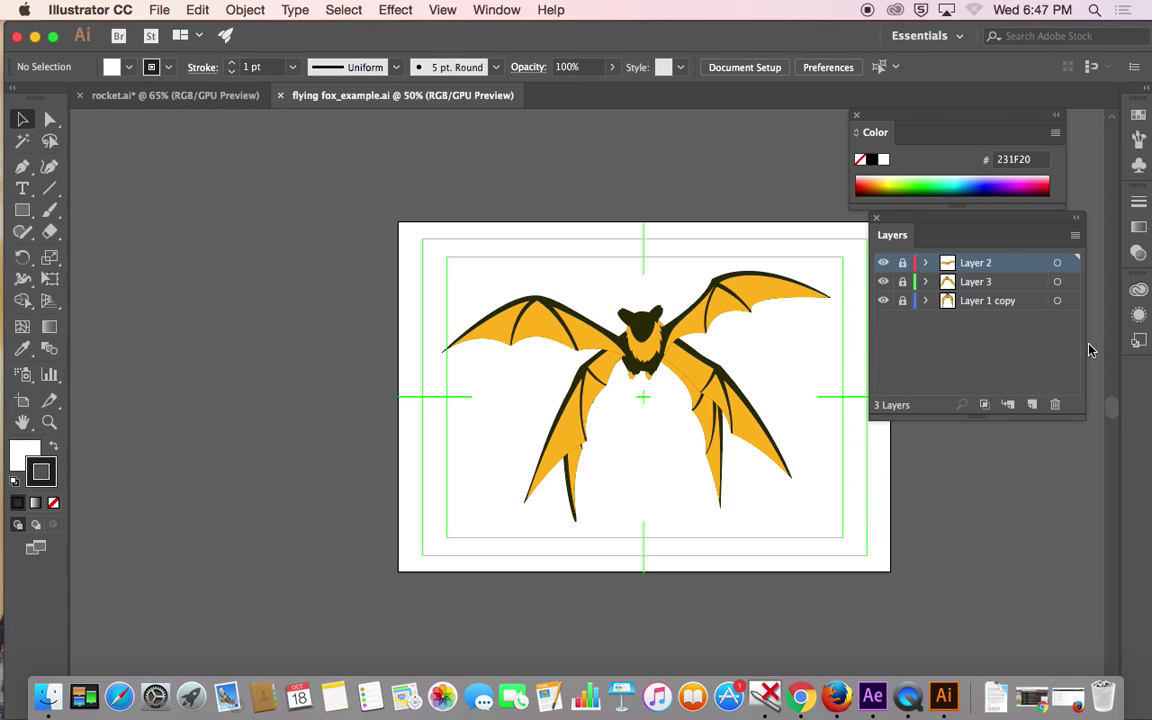
- Check the flying fox layers by toggling their visibility, and show the transparency grid
{"action": "left_click", "coordinate": [882, 301]}
{"action": "left_click", "coordinate": [883, 282]}
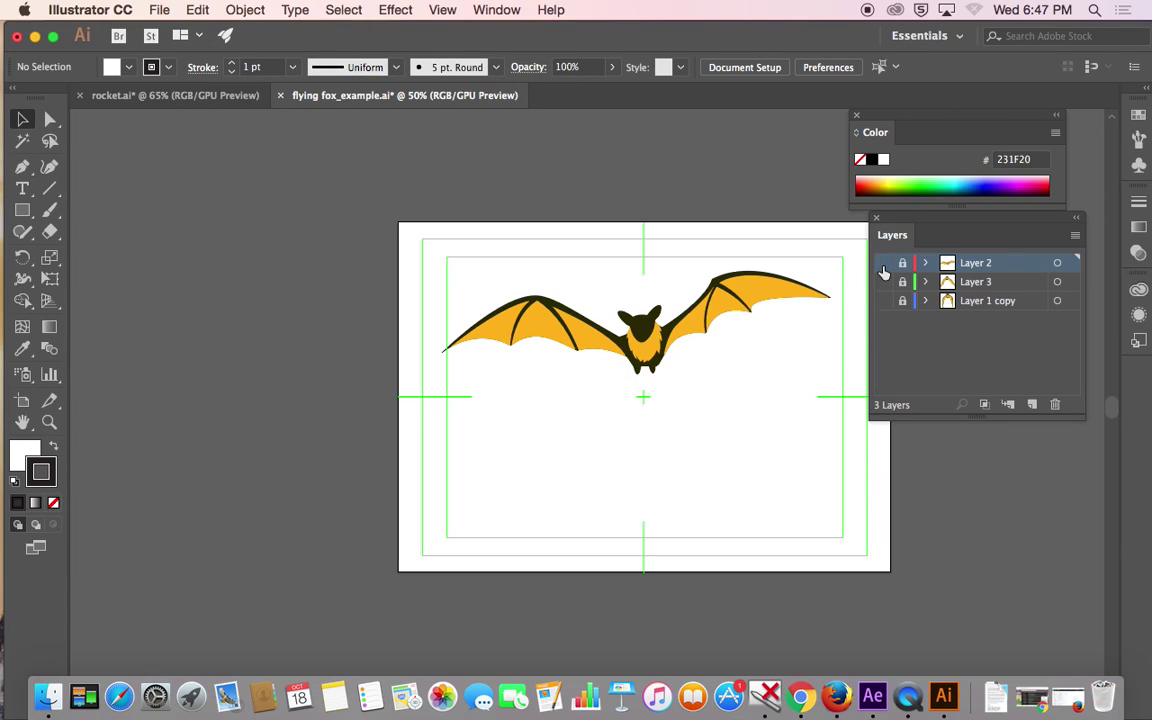
{"action": "left_click", "coordinate": [884, 301]}
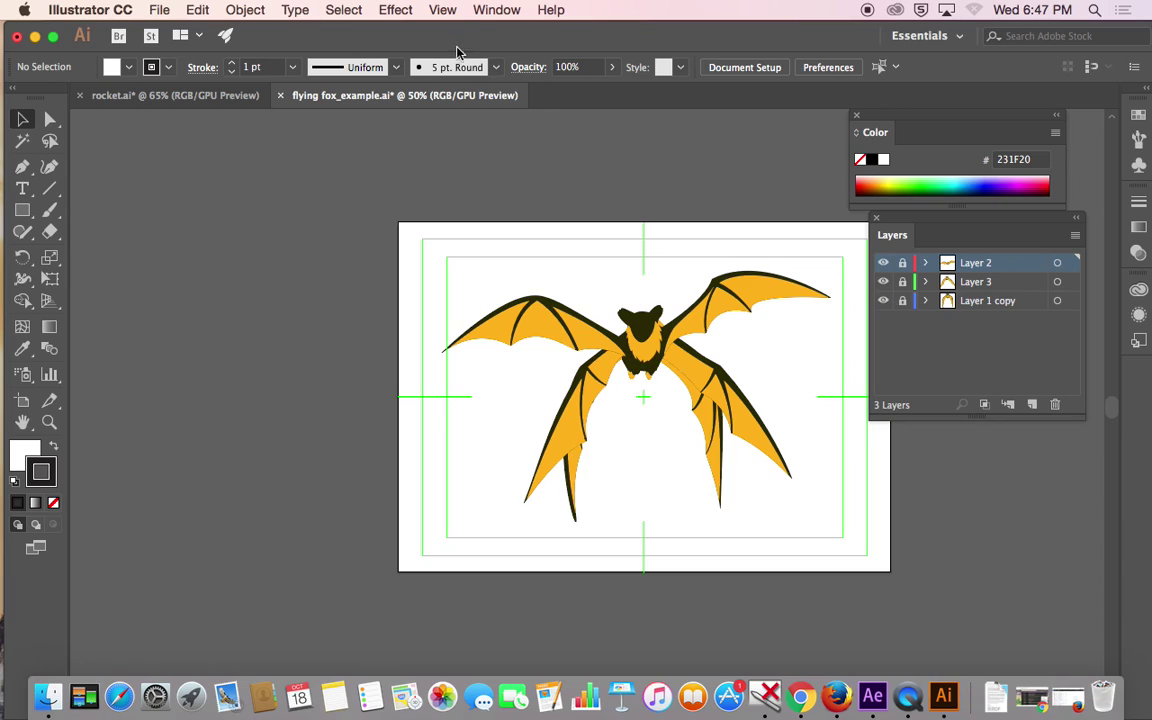
{"action": "left_click", "coordinate": [442, 10]}
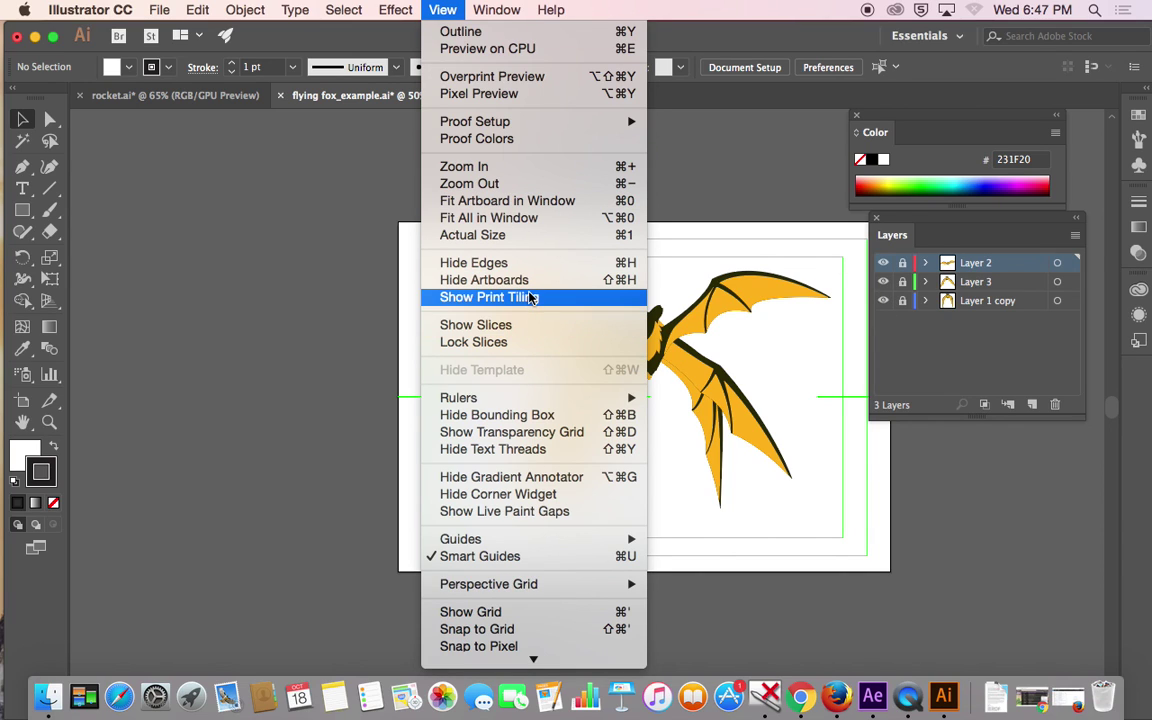
{"action": "left_click", "coordinate": [534, 432]}
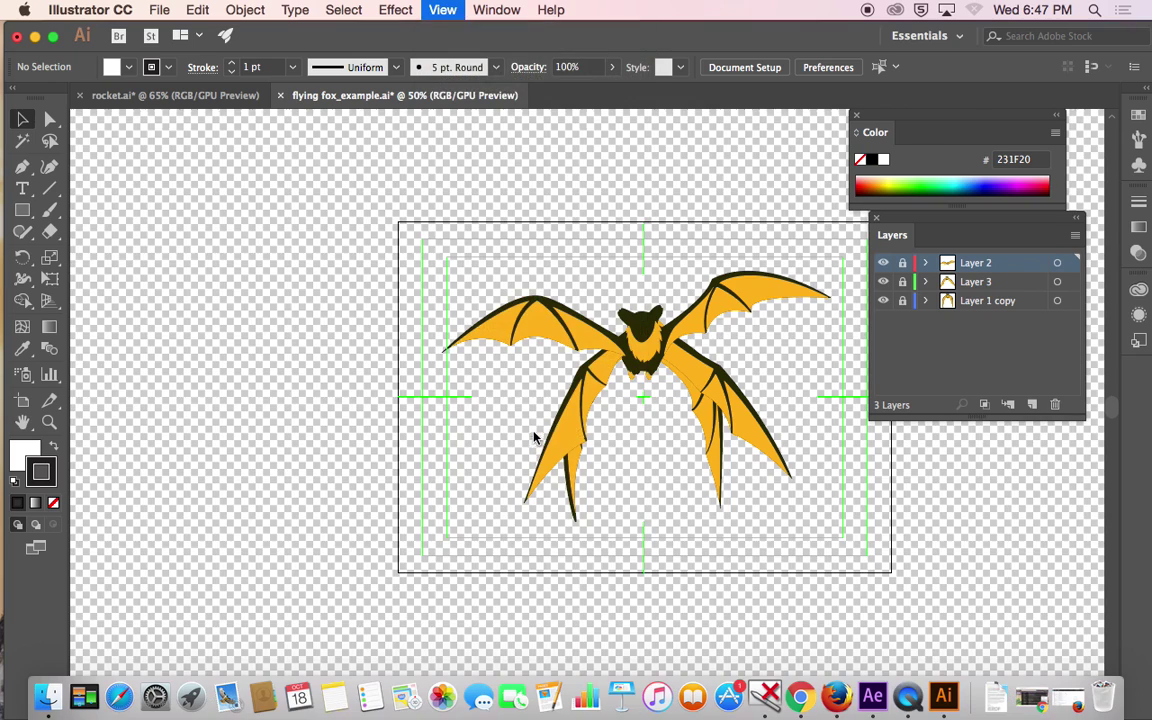
- Examine the wing poses by hiding and showing Layer 2, Layer 3 and Layer 1 copy in turn
{"action": "left_click", "coordinate": [883, 263]}
{"action": "left_click", "coordinate": [883, 282]}
{"action": "left_click", "coordinate": [884, 301]}
{"action": "left_click", "coordinate": [885, 301]}
{"action": "left_click", "coordinate": [883, 282]}
{"action": "left_click", "coordinate": [883, 263]}
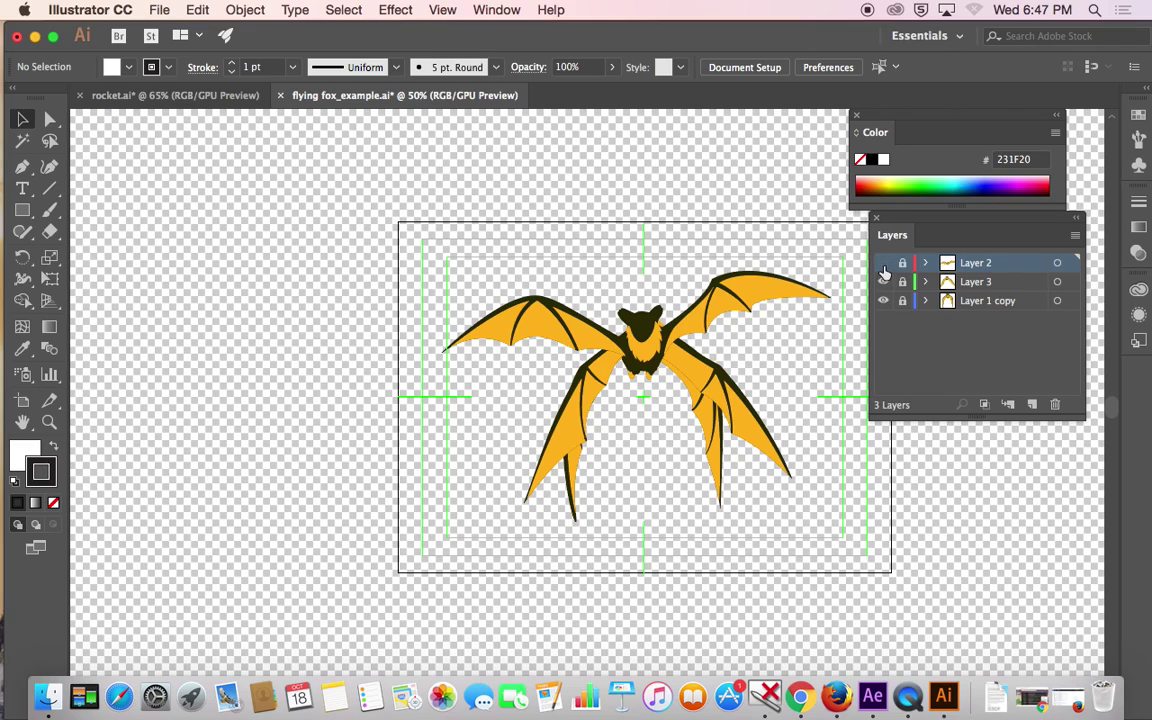
{"action": "left_click", "coordinate": [883, 263]}
{"action": "left_click", "coordinate": [883, 282]}
{"action": "left_click", "coordinate": [883, 282]}
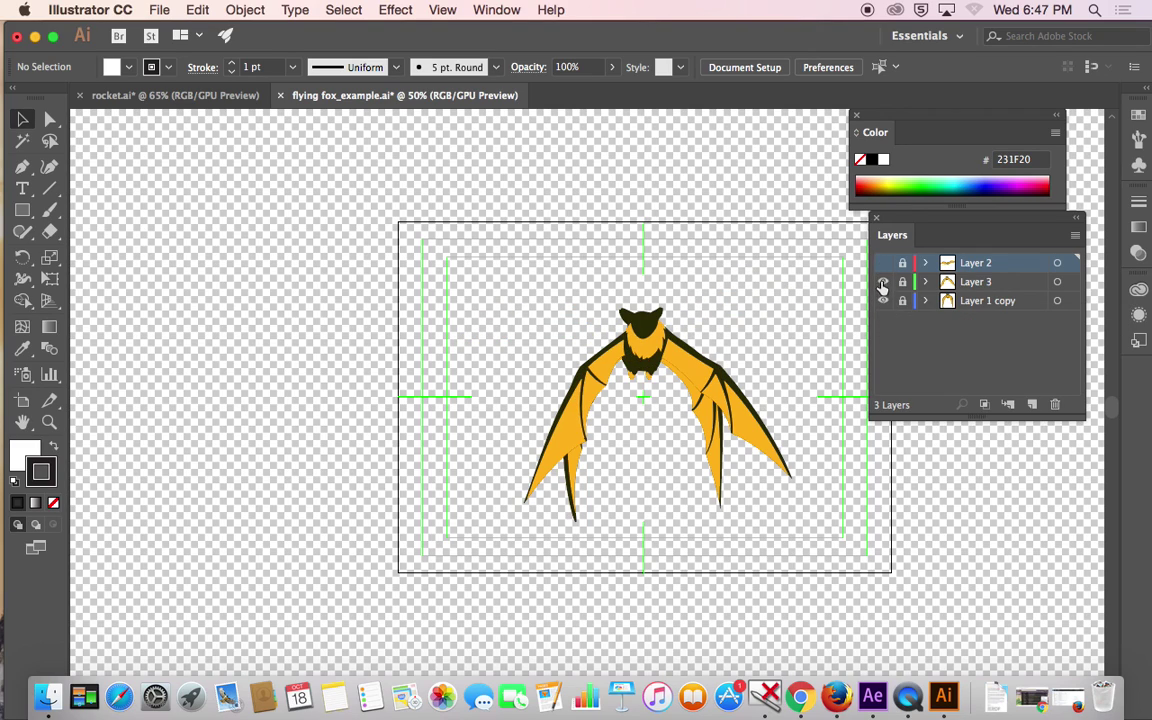
{"action": "left_click", "coordinate": [883, 263]}
{"action": "left_click", "coordinate": [883, 263]}
{"action": "left_click", "coordinate": [883, 282]}
{"action": "left_click", "coordinate": [883, 282]}
{"action": "left_click", "coordinate": [883, 263]}
{"action": "left_click", "coordinate": [883, 281]}
{"action": "left_click", "coordinate": [883, 300]}
{"action": "left_click", "coordinate": [883, 300]}
{"action": "left_click", "coordinate": [883, 281]}
{"action": "left_click", "coordinate": [883, 263]}
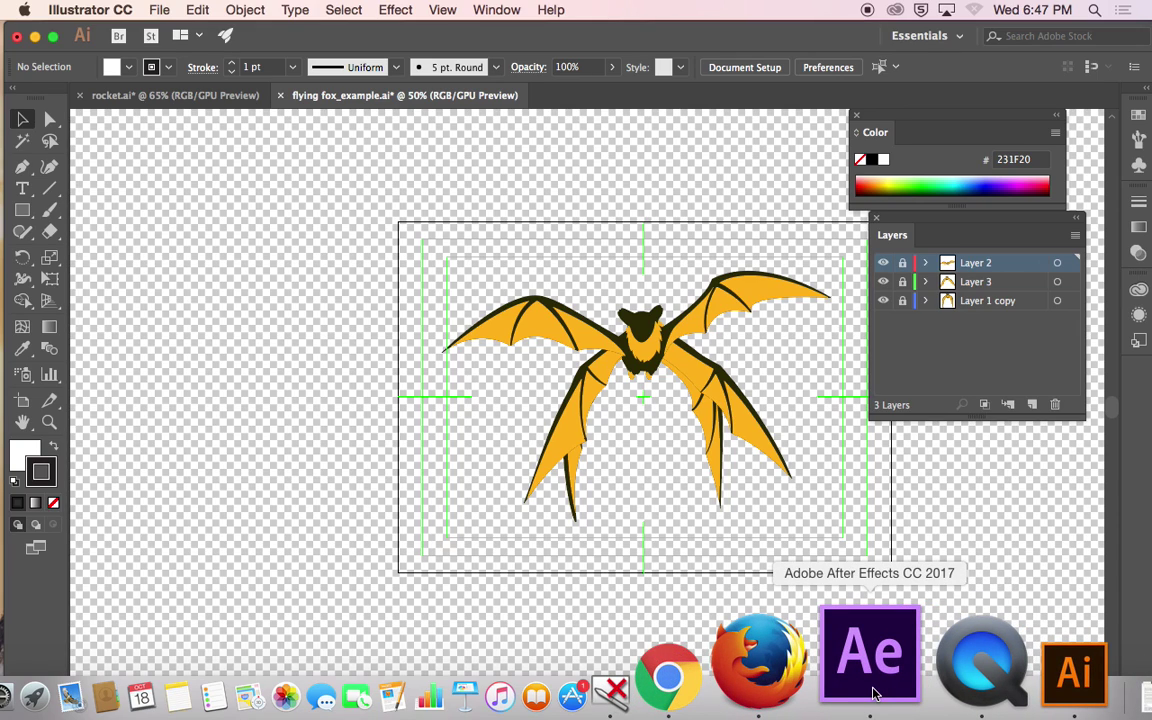
- Leave only Layer 1 copy visible and save the artwork as flyingfox_1.ai in the Documents folder with the default Illustrator options
{"action": "left_click", "coordinate": [883, 263]}
{"action": "left_click", "coordinate": [883, 281]}
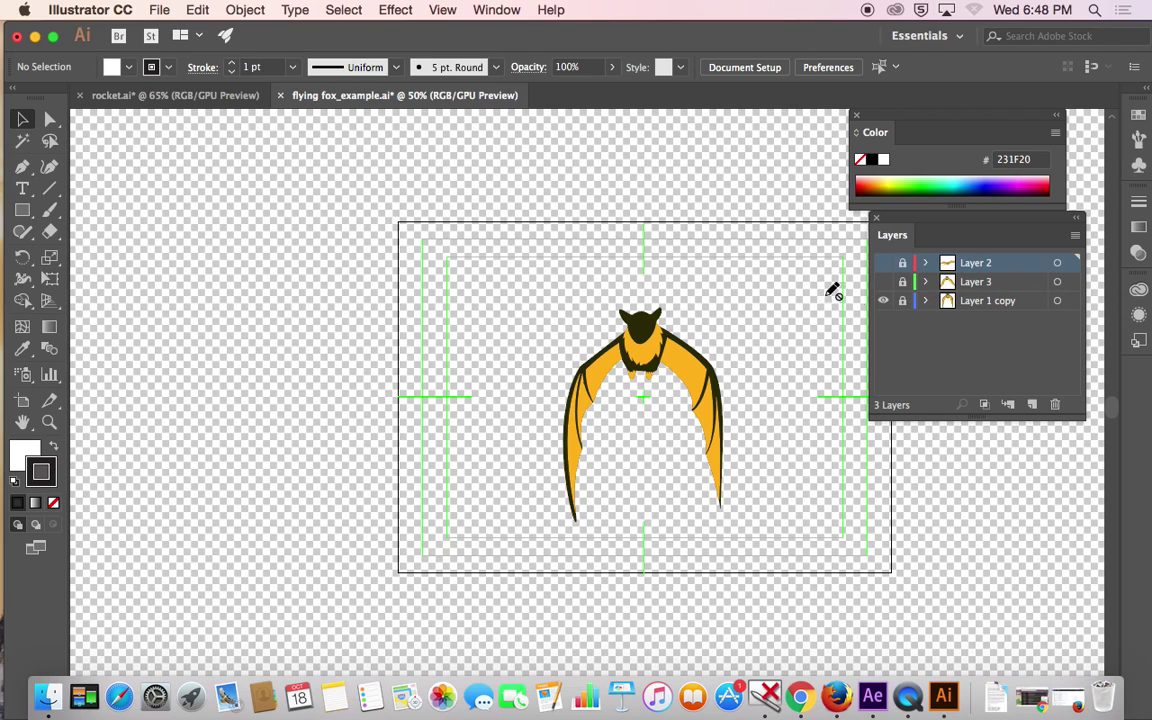
{"action": "left_click", "coordinate": [150, 9]}
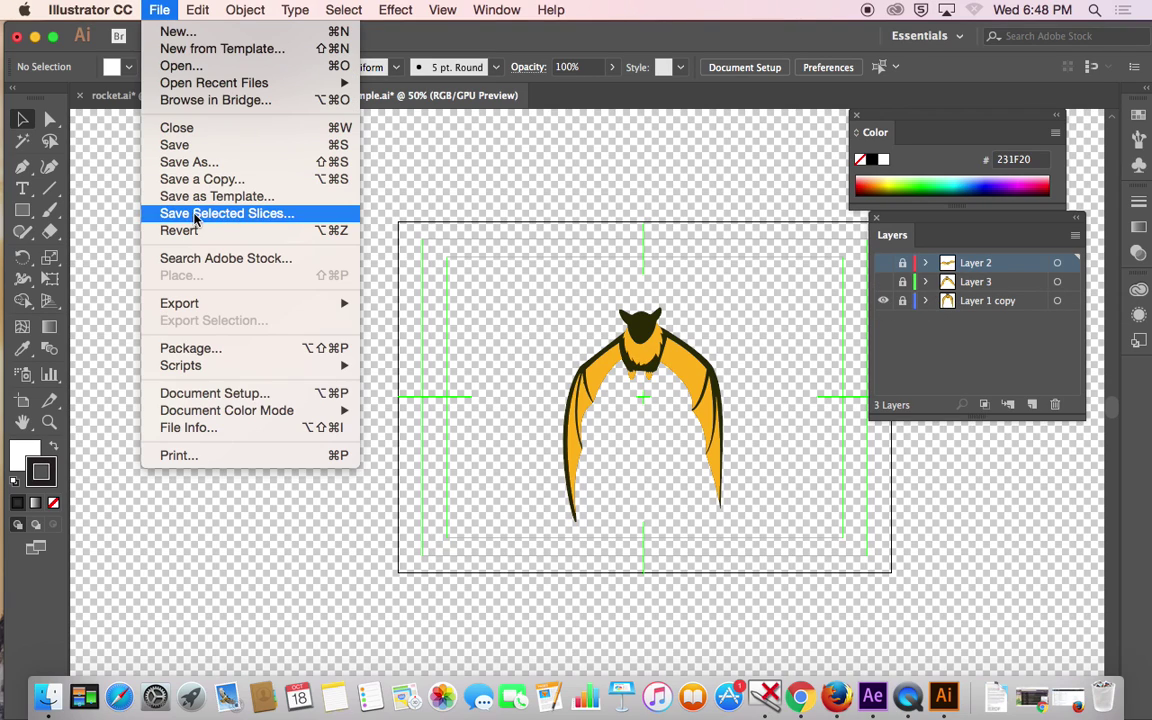
{"action": "left_click", "coordinate": [190, 161]}
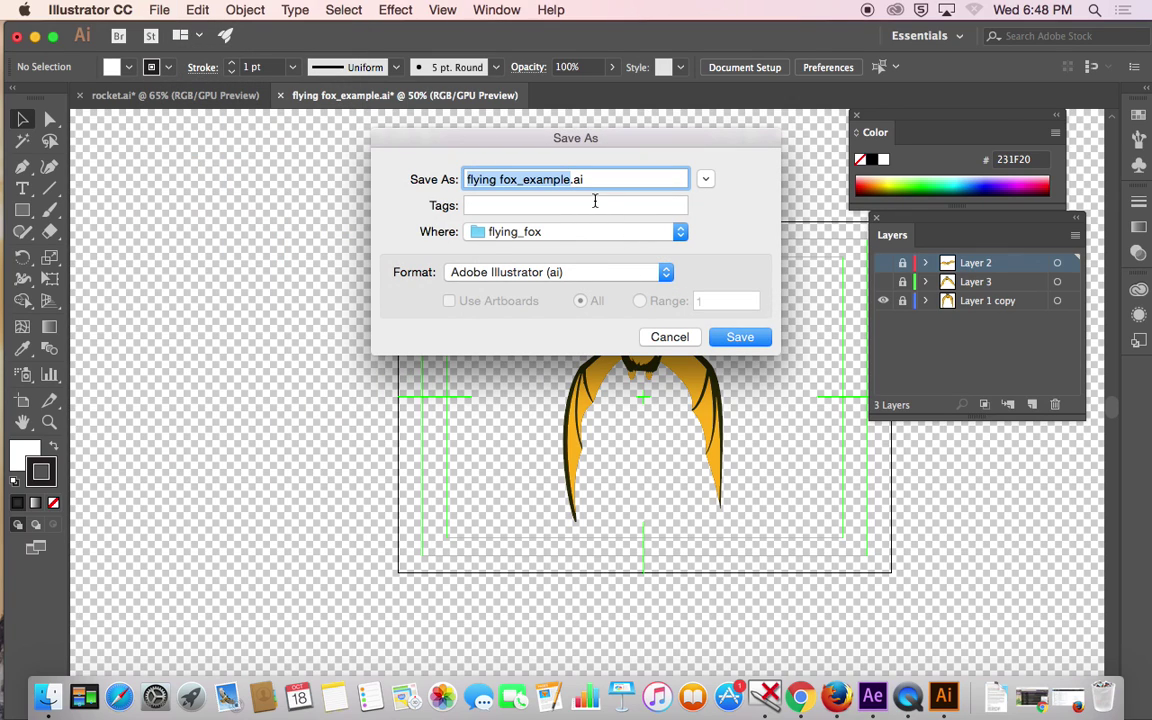
{"action": "type", "text": "flying f"}
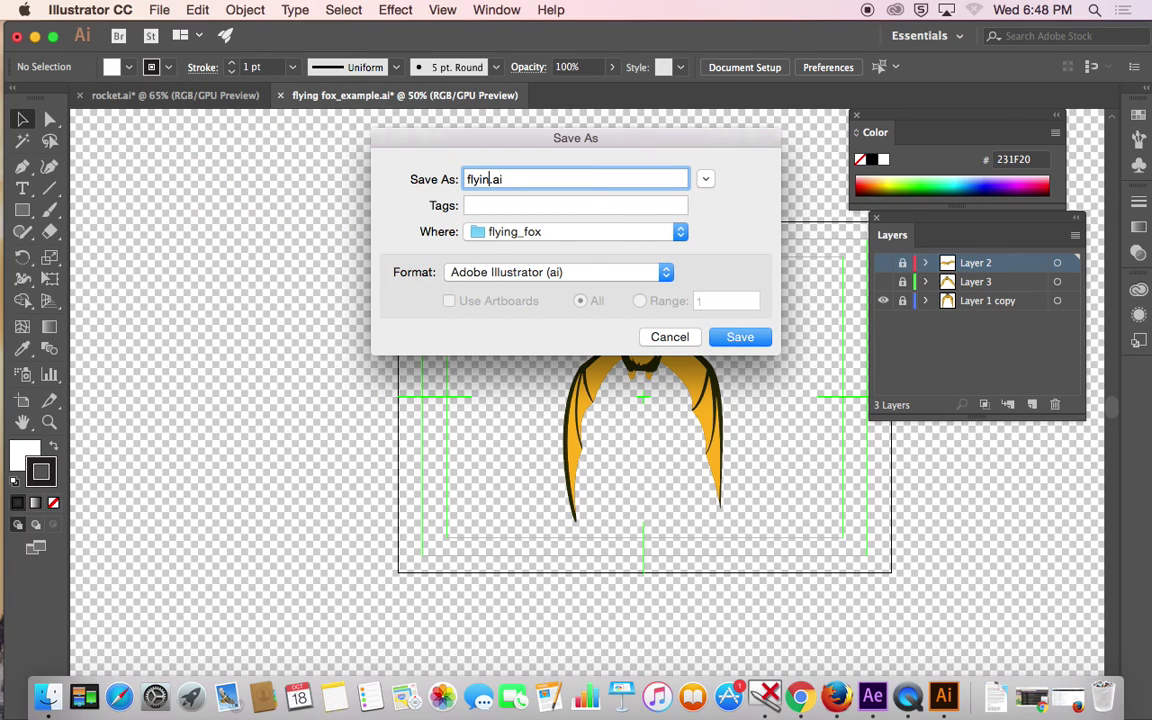
{"action": "type", "text": "ox_1"}
{"action": "left_click", "coordinate": [561, 233]}
{"action": "left_click", "coordinate": [546, 325]}
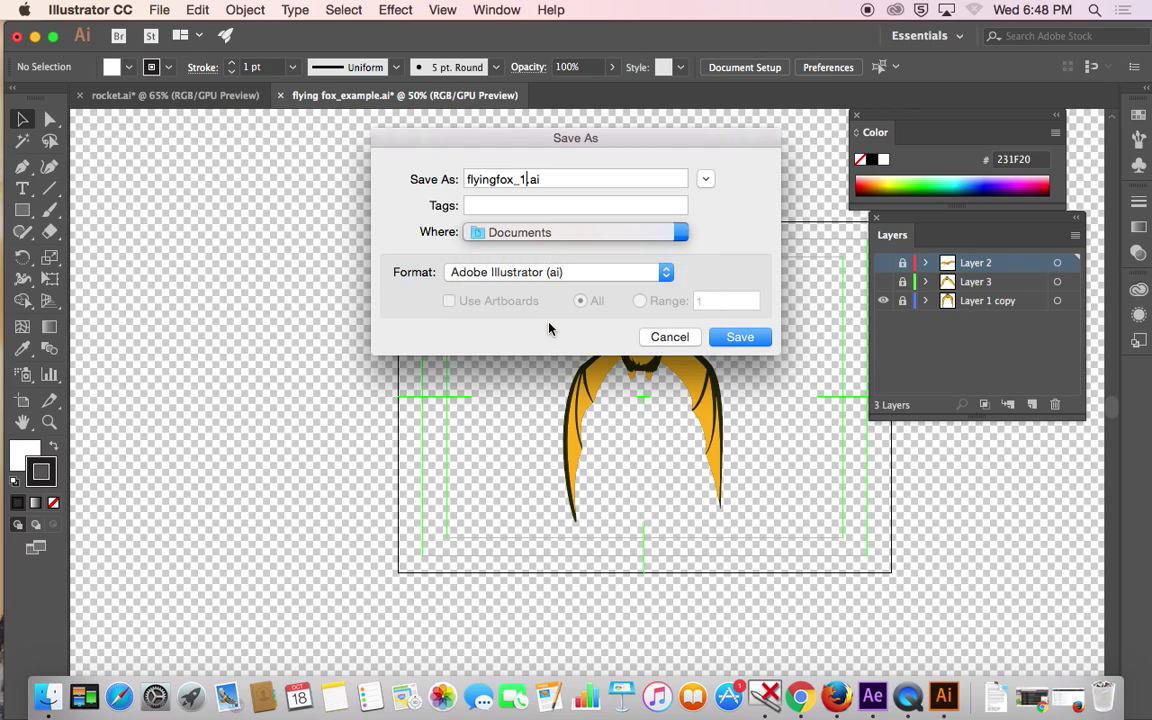
{"action": "left_click", "coordinate": [742, 337]}
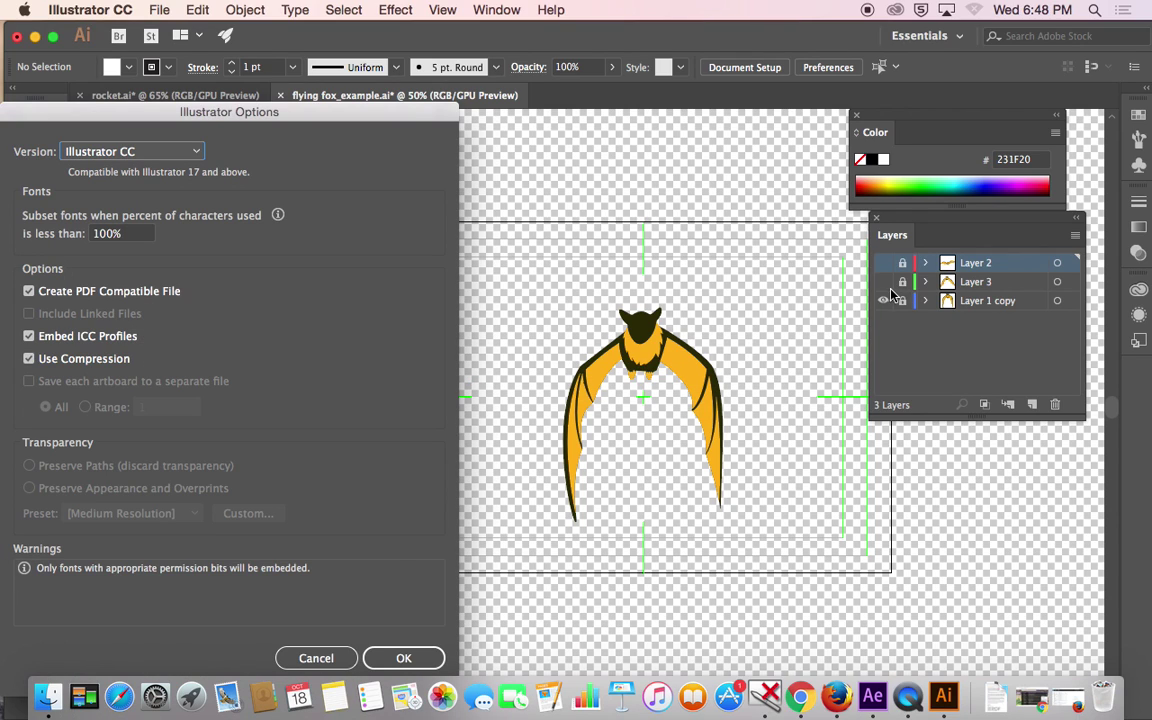
{"action": "left_click", "coordinate": [425, 658]}
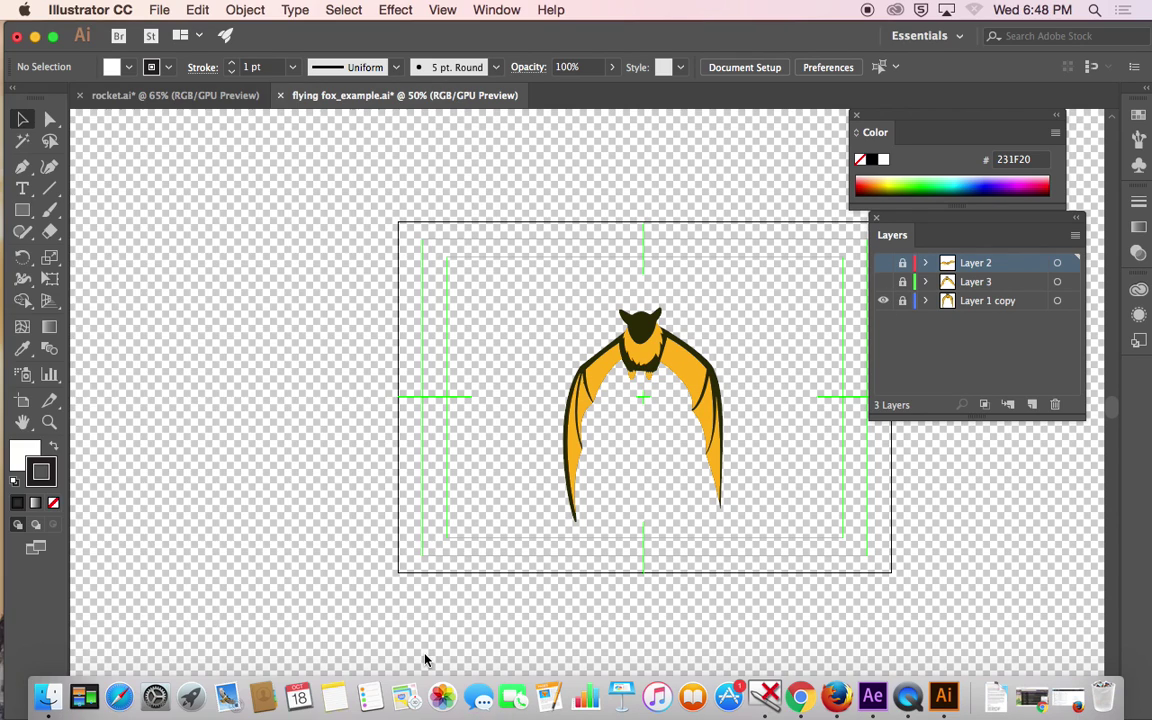
- Make Layer 3 the only visible layer and save that pose as flyingfox_2.ai in Documents with the default Illustrator options
{"action": "left_click", "coordinate": [883, 302]}
{"action": "left_click", "coordinate": [883, 282]}
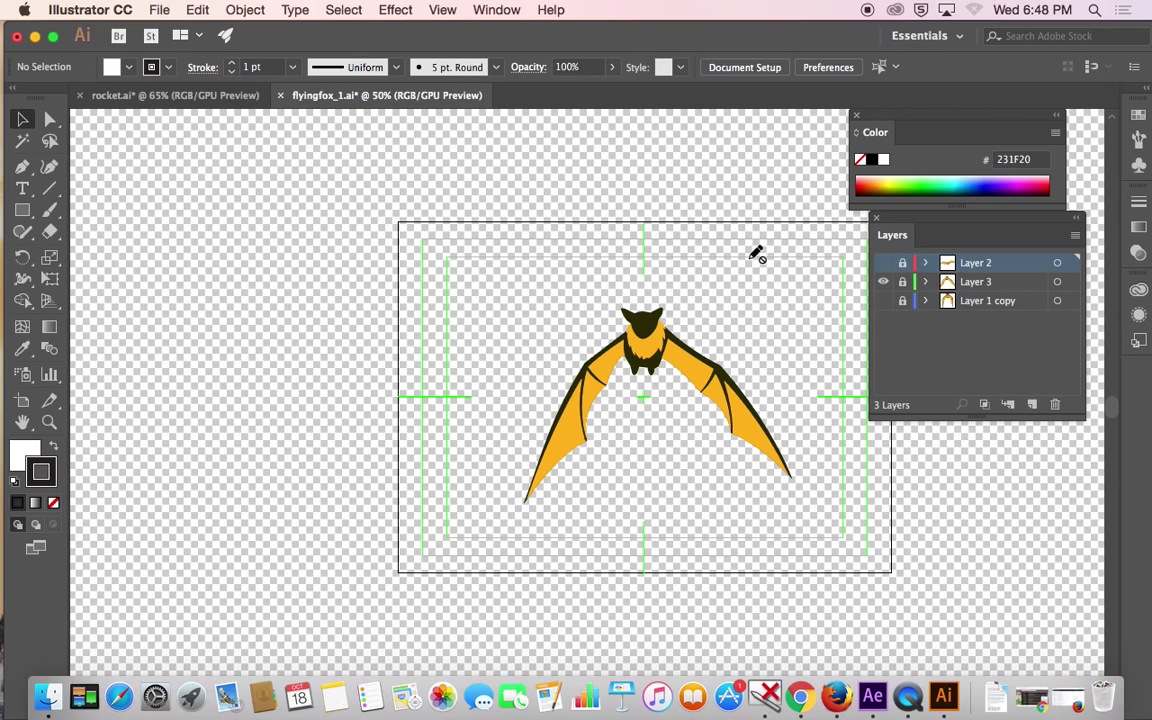
{"action": "left_click", "coordinate": [157, 10]}
{"action": "left_click", "coordinate": [190, 162]}
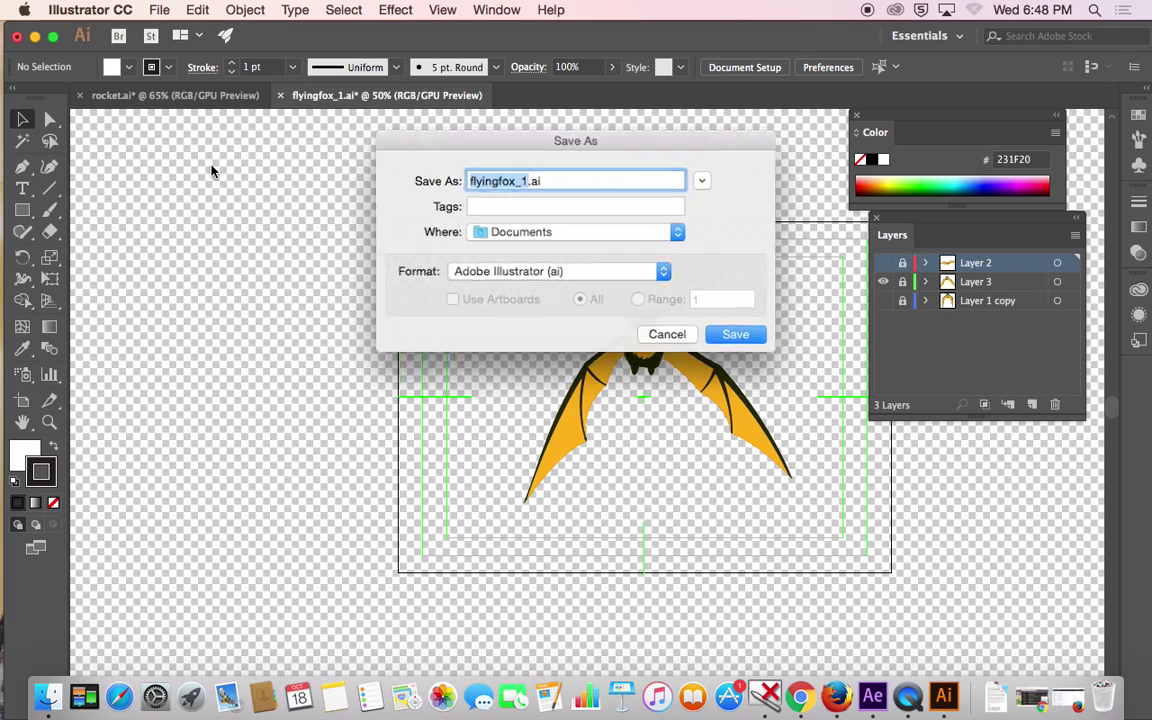
{"action": "type", "text": "f;ly"}
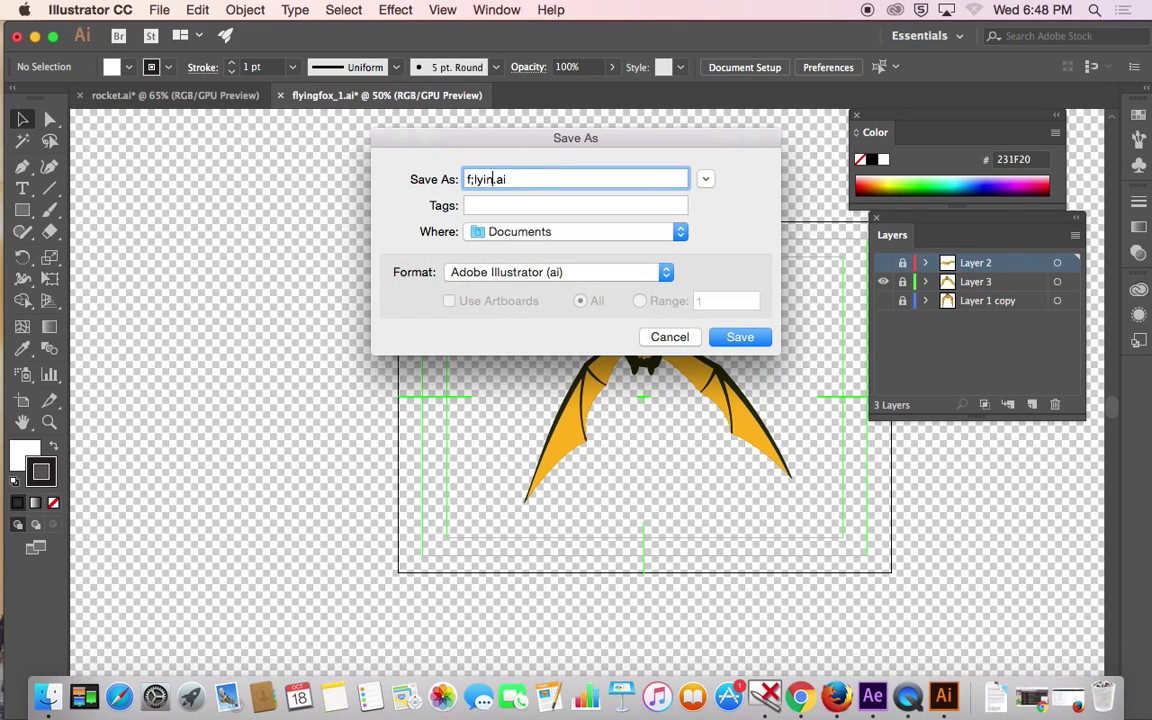
{"action": "type", "text": "yingfox_2"}
{"action": "left_click", "coordinate": [743, 337]}
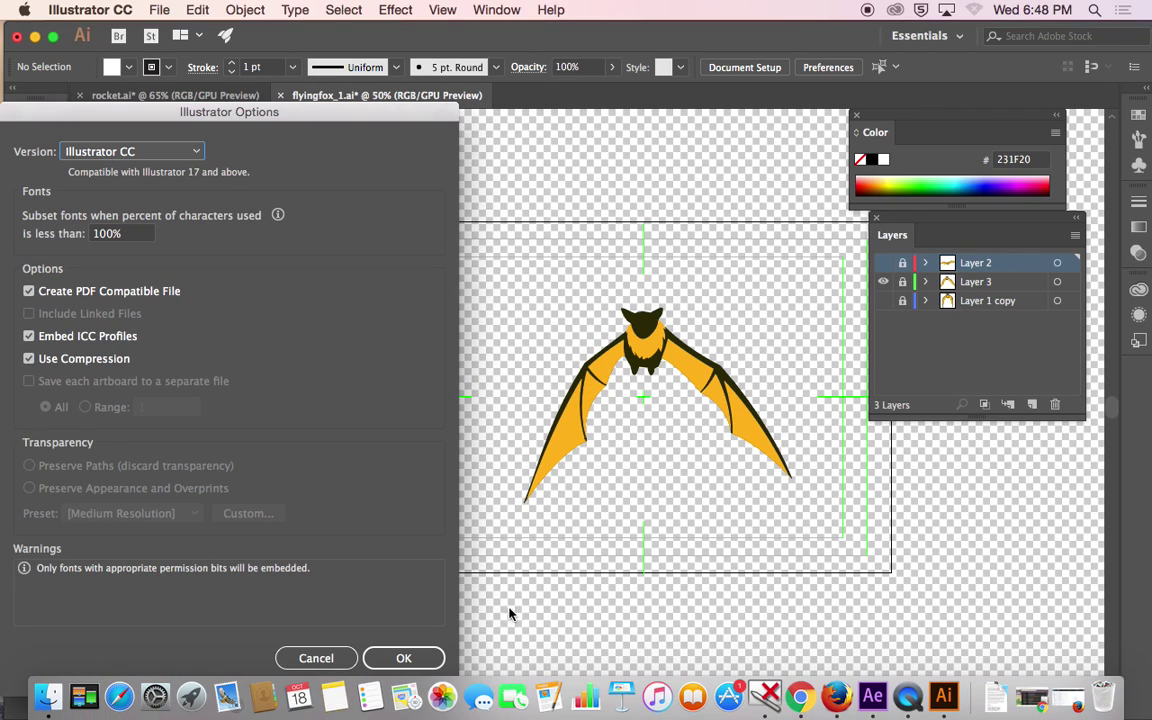
{"action": "left_click", "coordinate": [412, 657]}
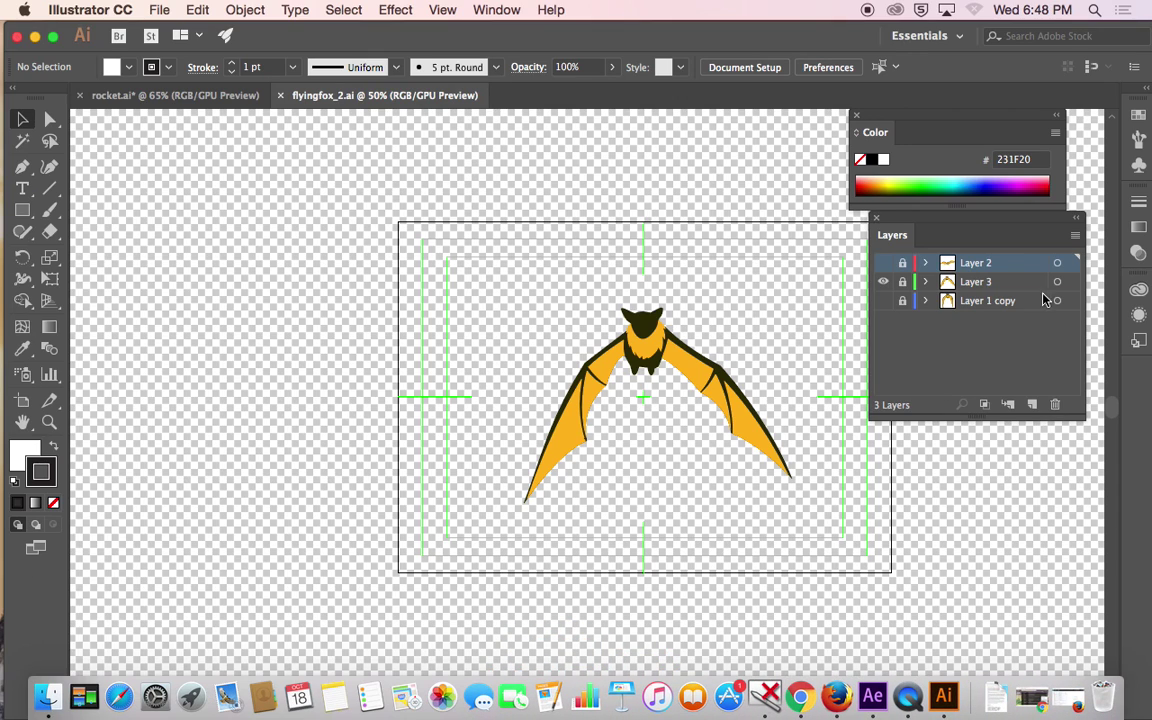
- Make Layer 2 the only visible layer, keeping Layer 3 and Layer 1 copy hidden
{"action": "left_click", "coordinate": [883, 281]}
{"action": "left_click", "coordinate": [883, 262]}
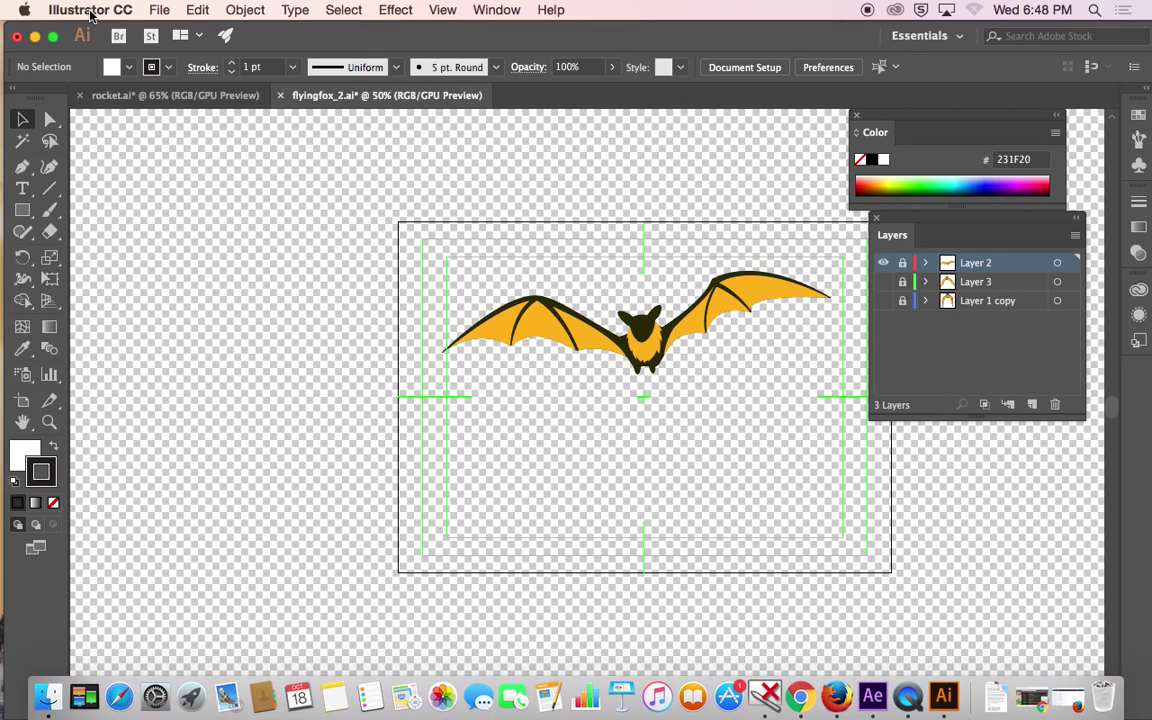
{"action": "left_click", "coordinate": [155, 10]}
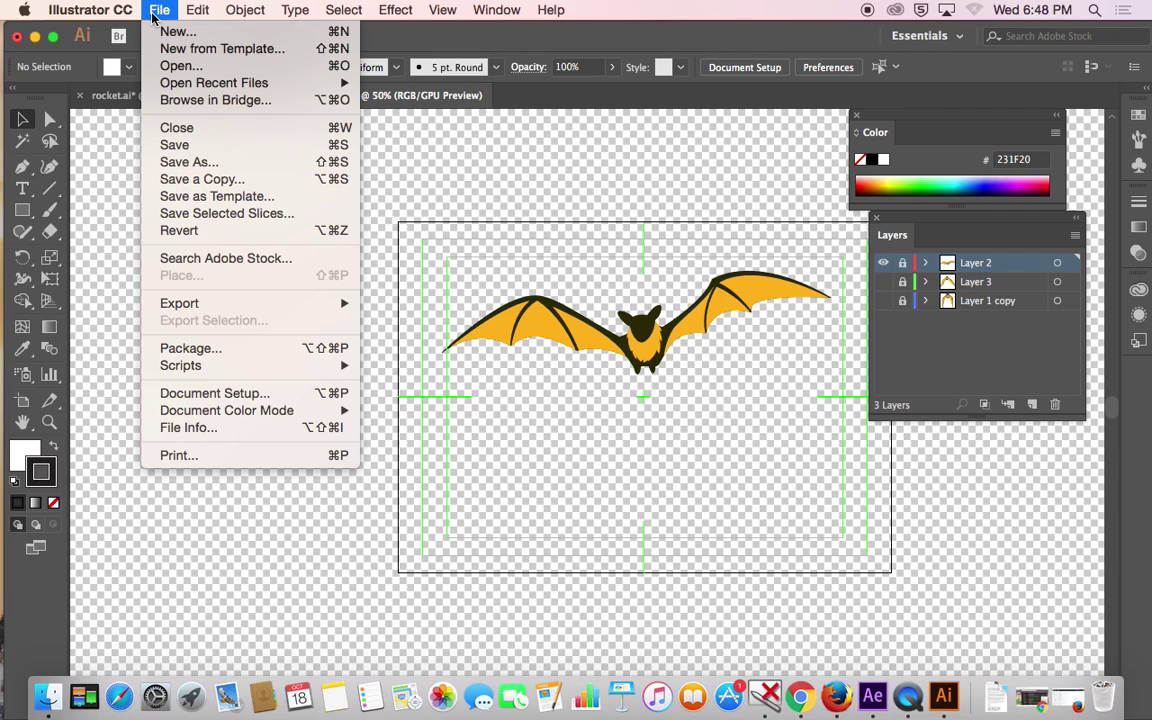
{"action": "left_click", "coordinate": [764, 299]}
{"action": "left_click", "coordinate": [884, 300]}
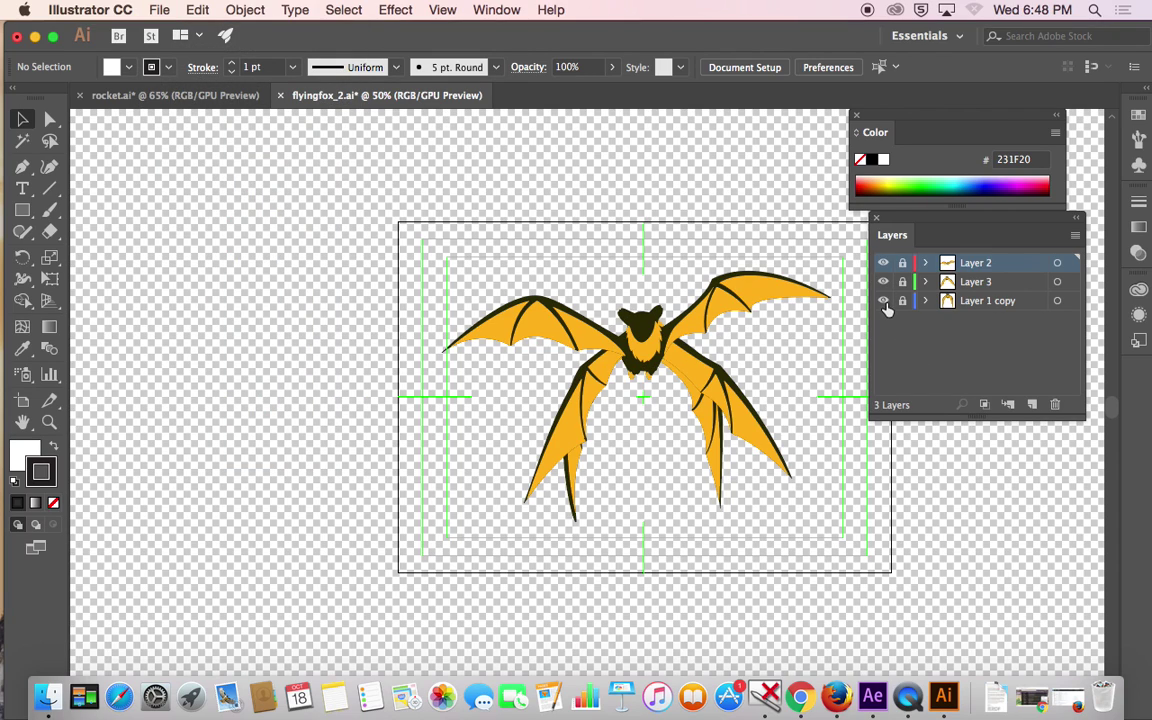
{"action": "left_click", "coordinate": [884, 300]}
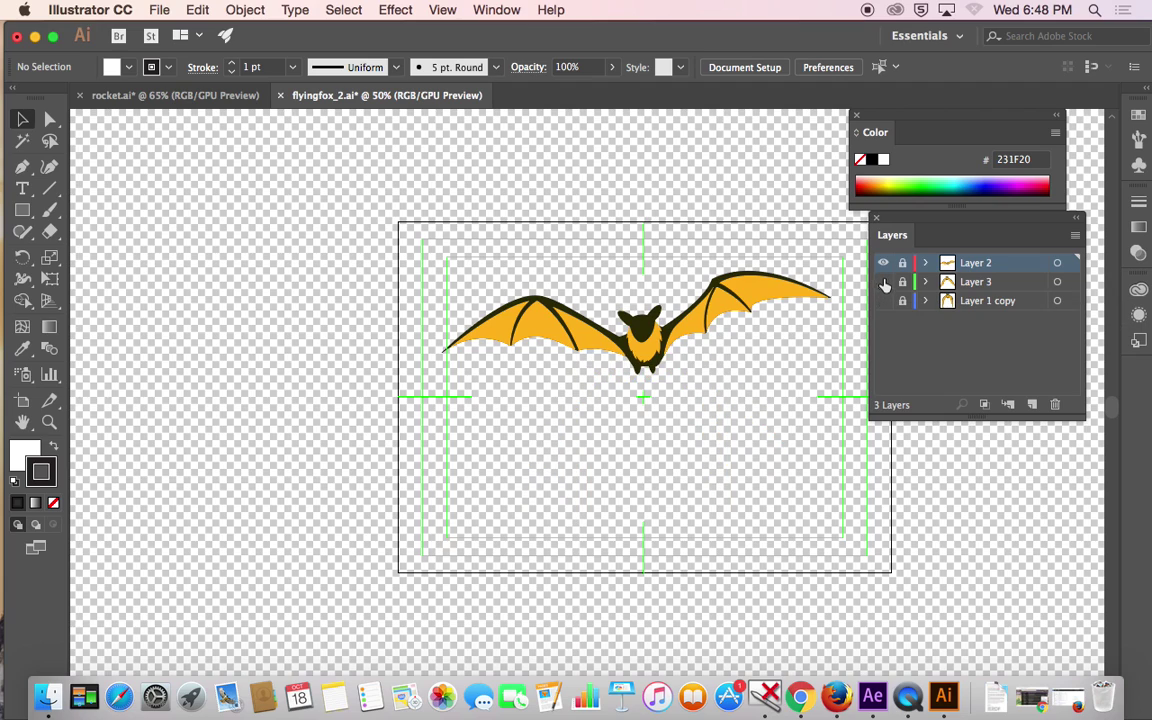
- Save the spread-wing pose as flyingfox_3.ai in Documents with the default Illustrator options
{"action": "left_click", "coordinate": [157, 10]}
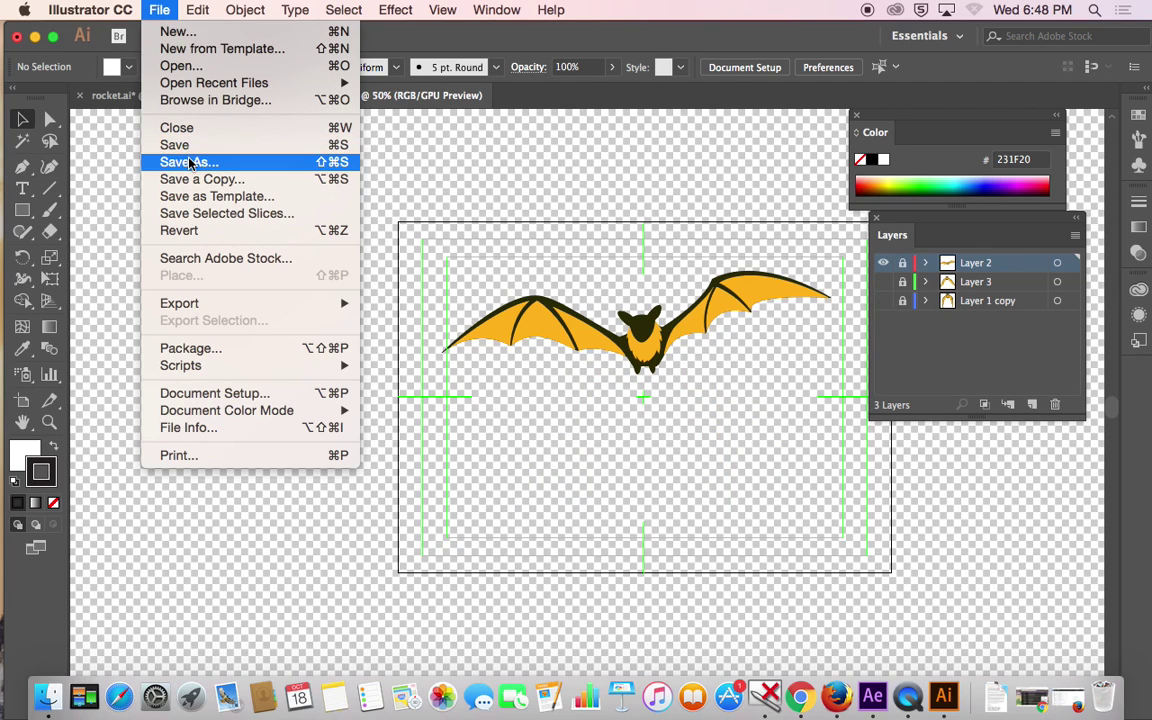
{"action": "left_click", "coordinate": [188, 161]}
{"action": "type", "text": "flying"}
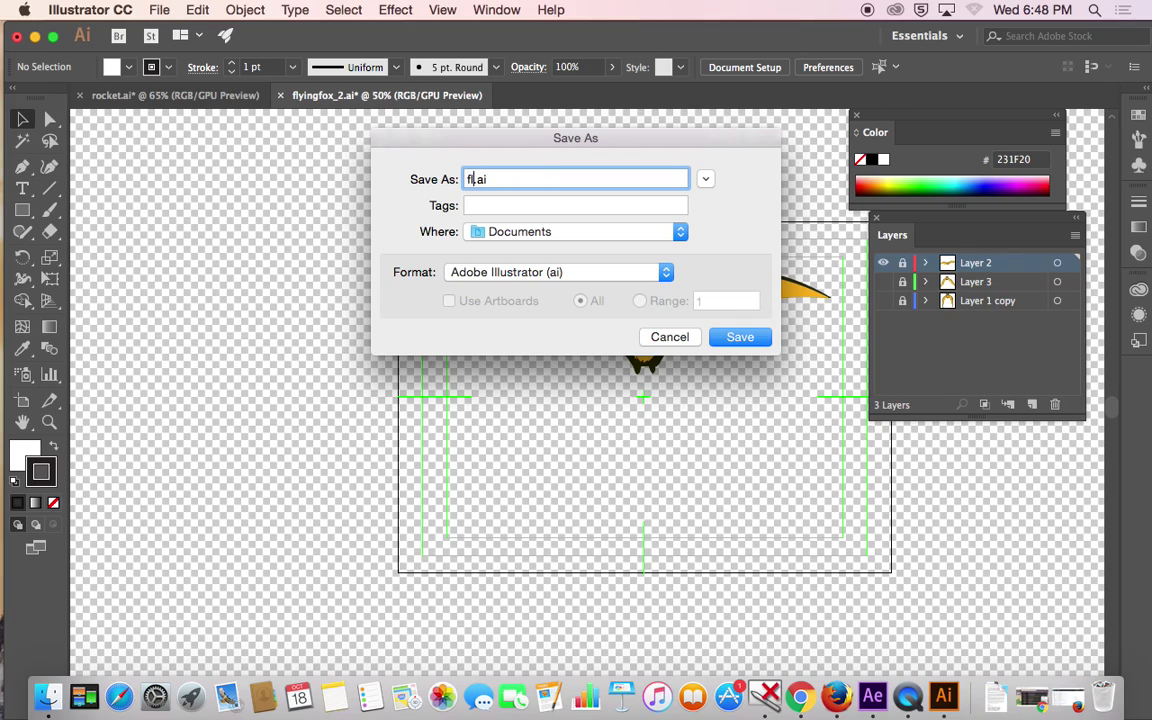
{"action": "type", "text": "fox_3"}
{"action": "left_click", "coordinate": [755, 341]}
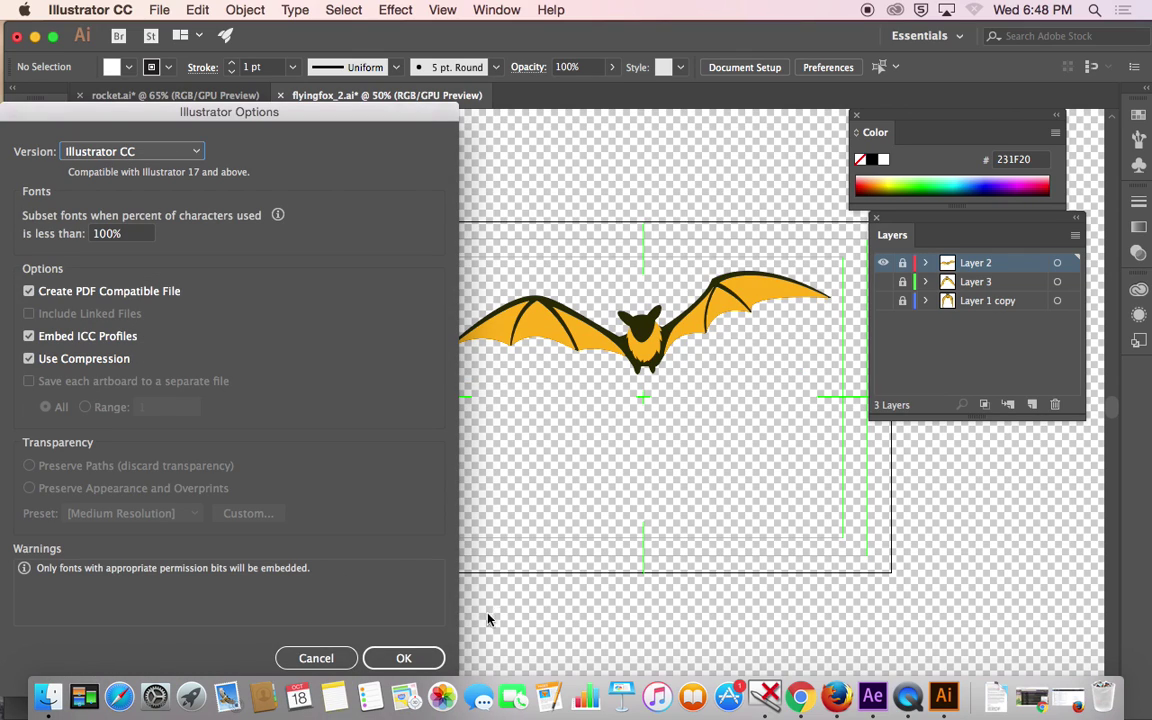
{"action": "left_click", "coordinate": [420, 657]}
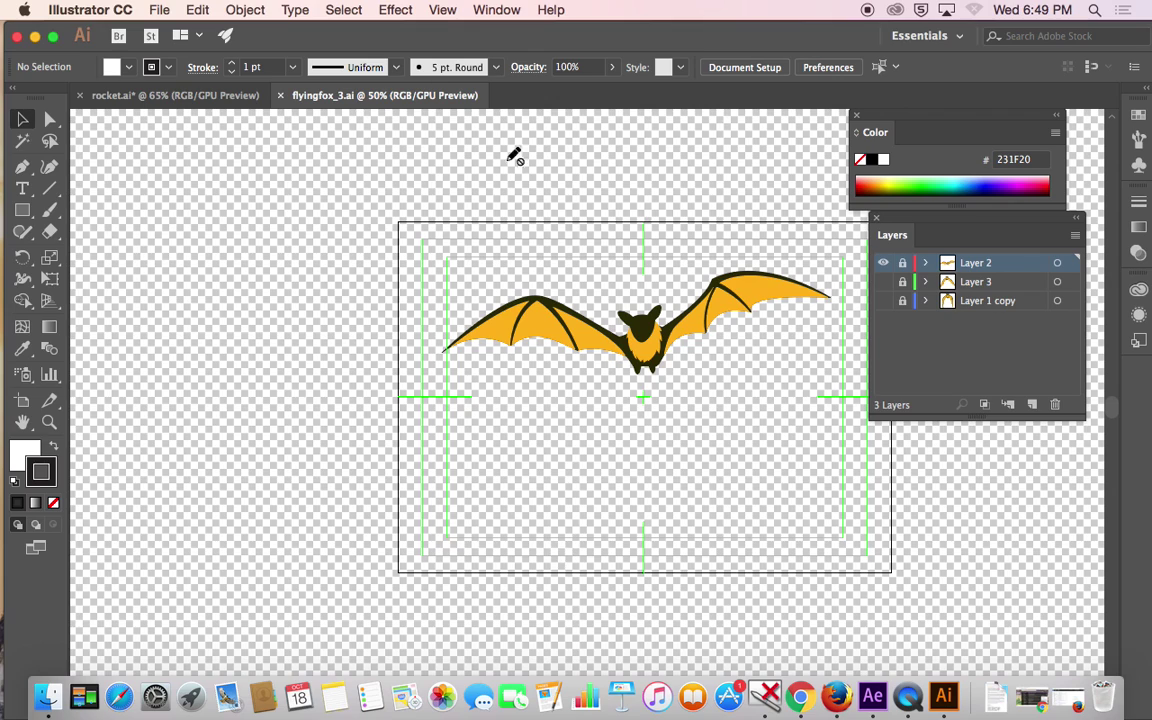
- Hide Illustrator to return to After Effects, and create a new project
{"action": "left_click", "coordinate": [124, 10]}
{"action": "left_click", "coordinate": [118, 117]}
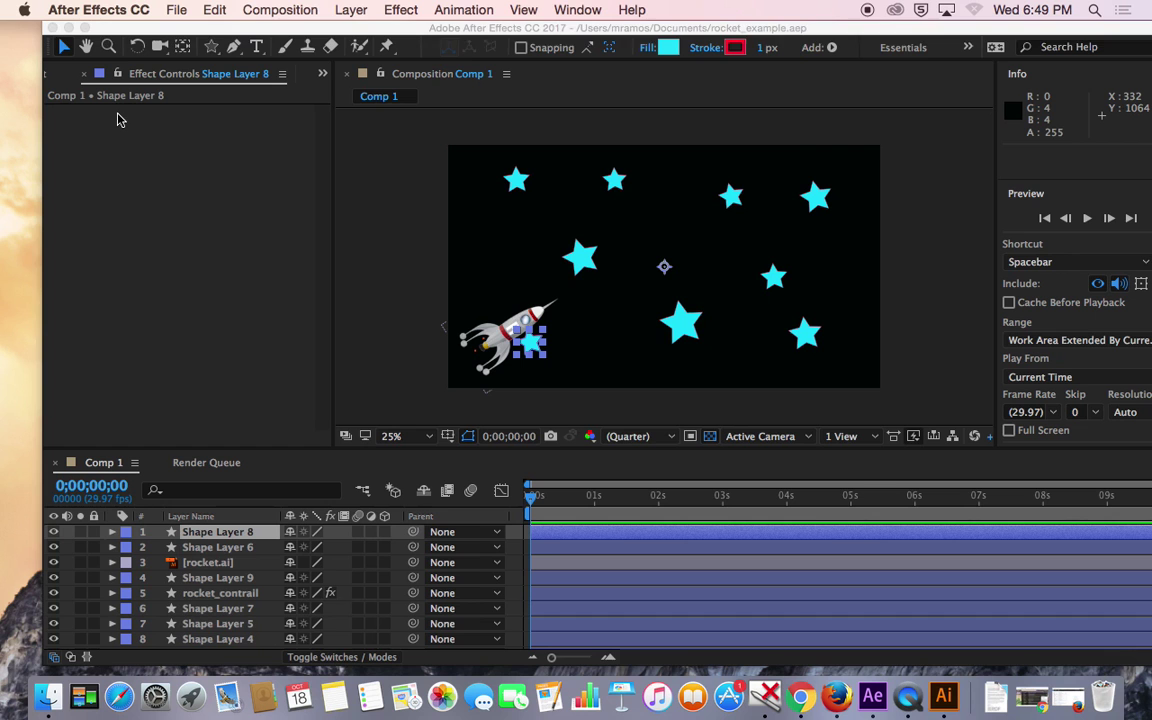
{"action": "left_click", "coordinate": [174, 10]}
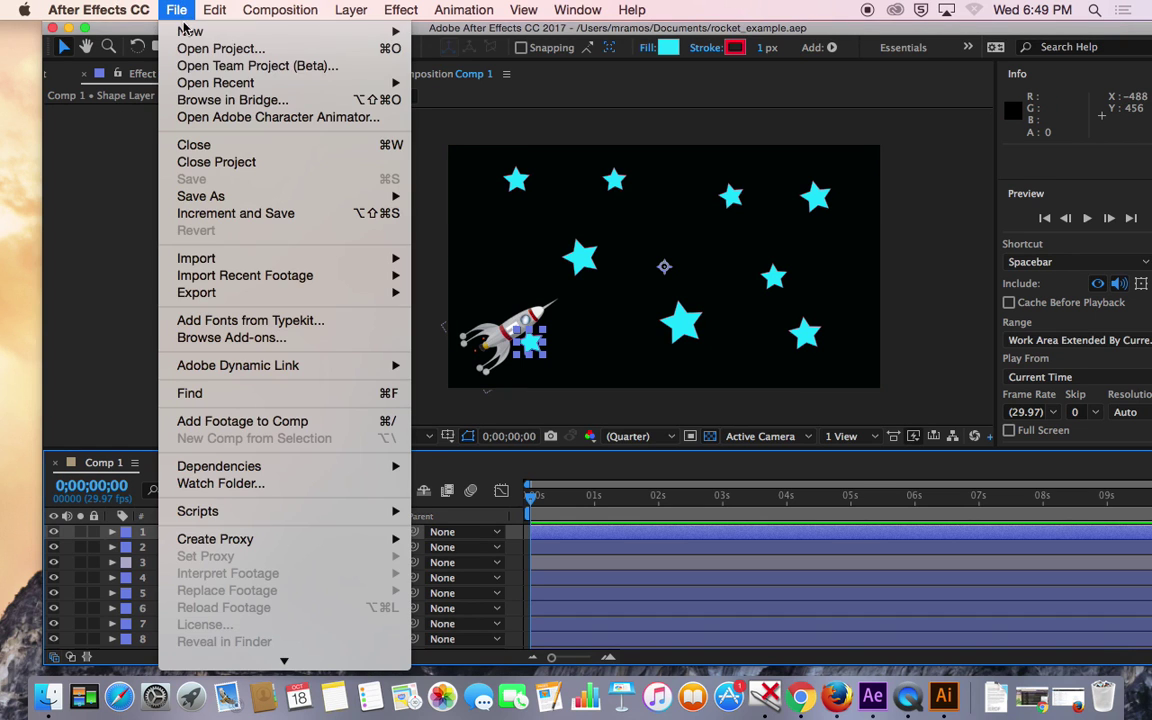
{"action": "left_click", "coordinate": [210, 184]}
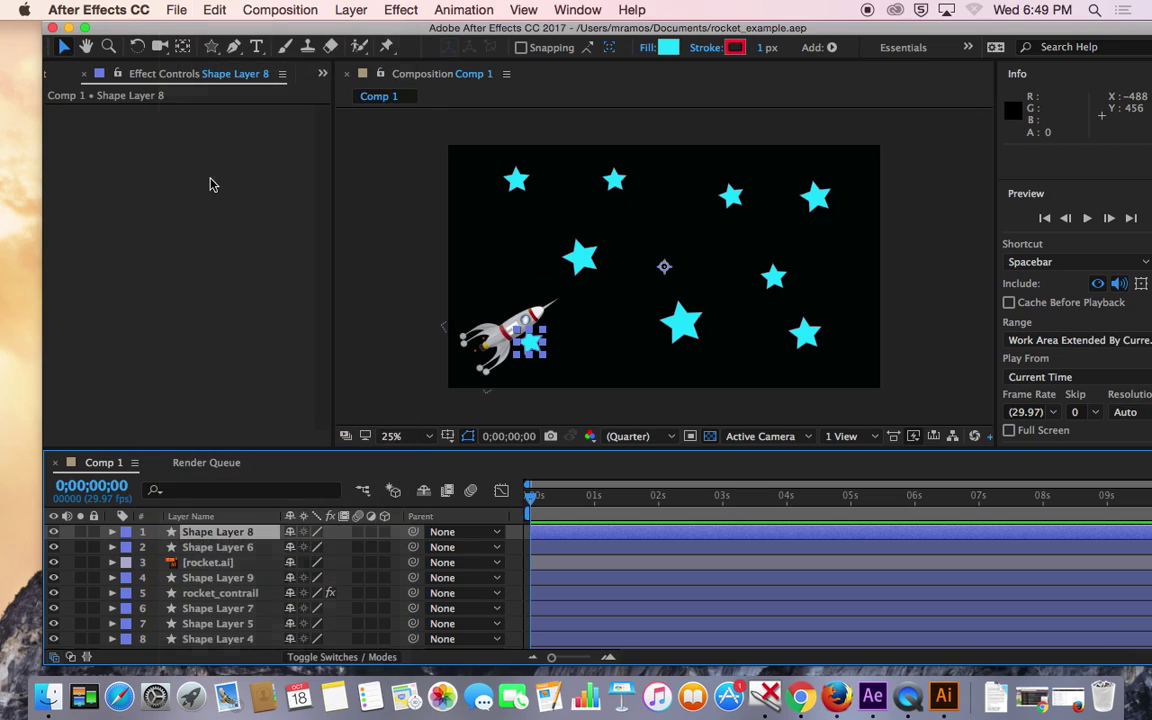
{"action": "left_click", "coordinate": [281, 10]}
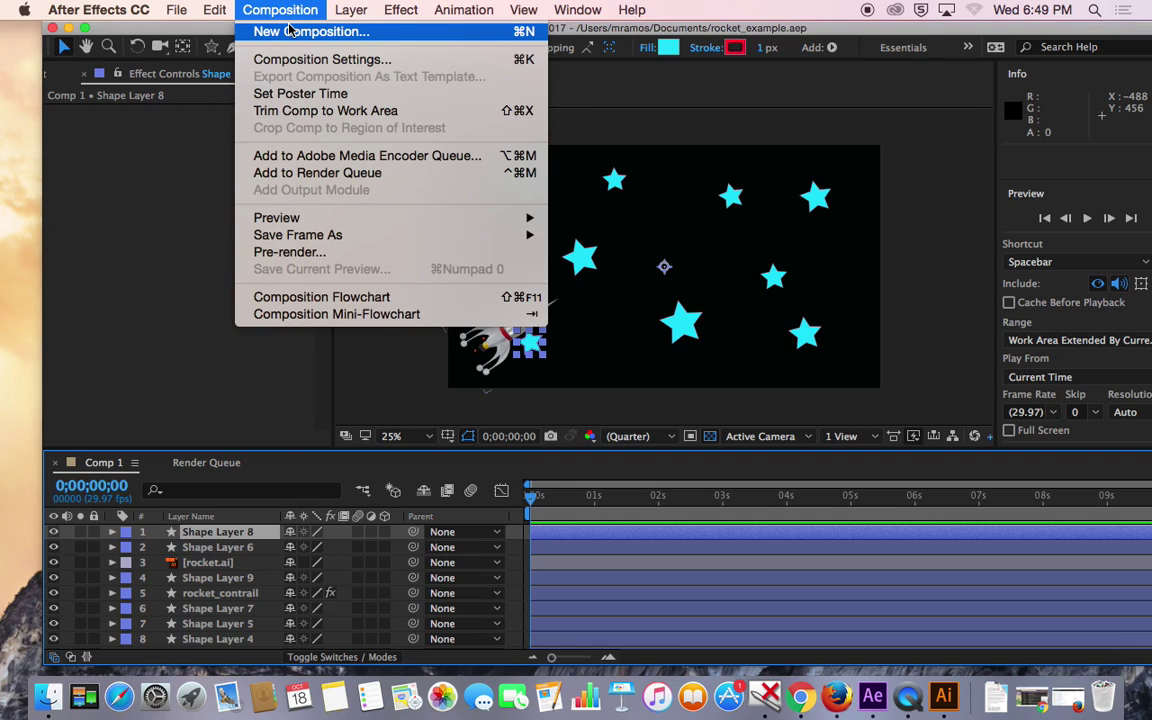
{"action": "mouse_move", "coordinate": [176, 10]}
{"action": "mouse_move", "coordinate": [192, 31]}
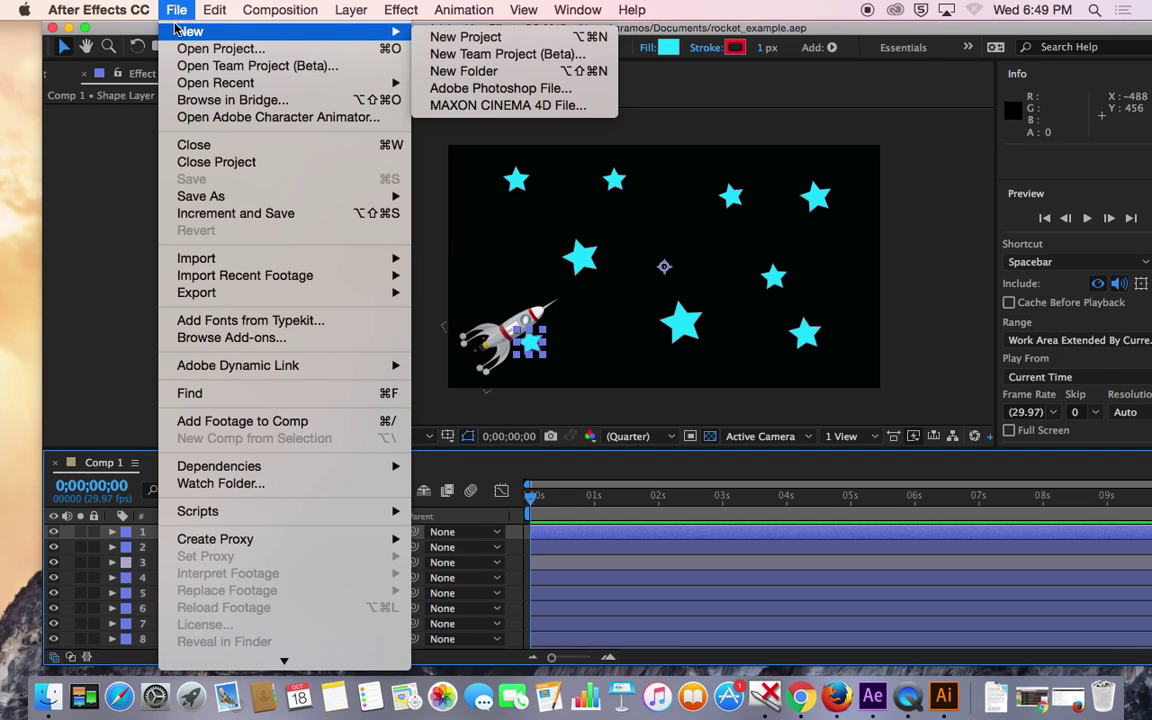
{"action": "left_click", "coordinate": [447, 40]}
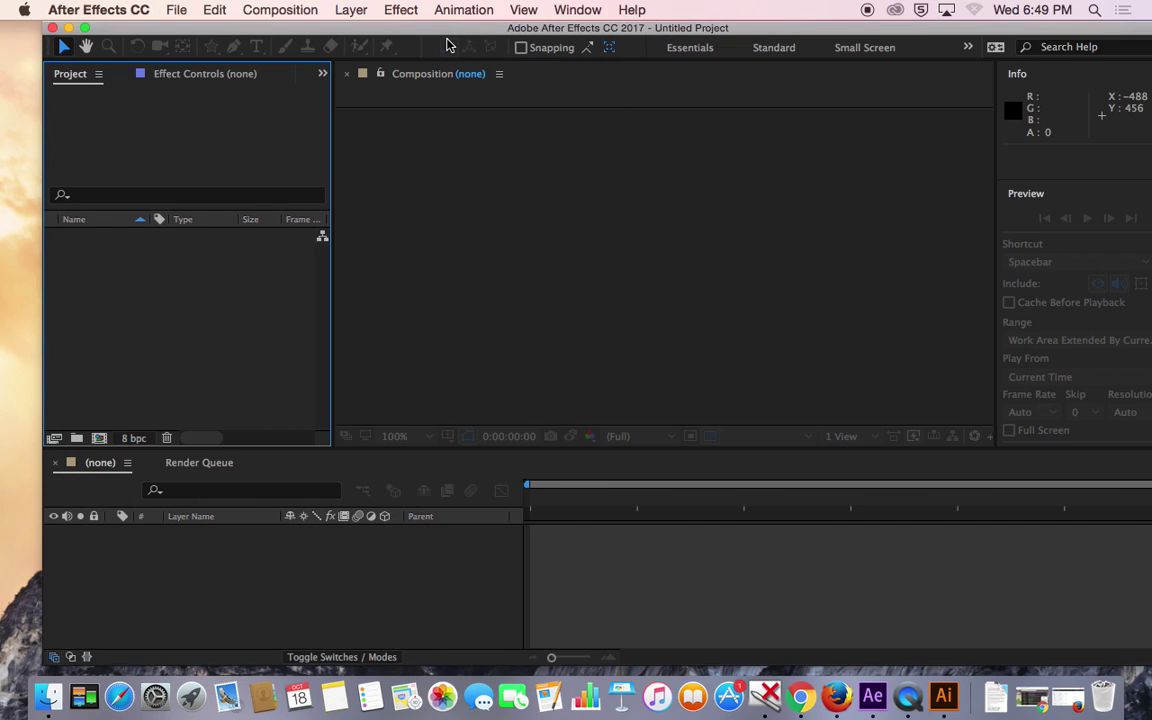
- Import flyingfox_1.ai, flyingfox_2.ai and flyingfox_3.ai together as Composition - Retain Layer Sizes, then finish importing
{"action": "left_click", "coordinate": [176, 10]}
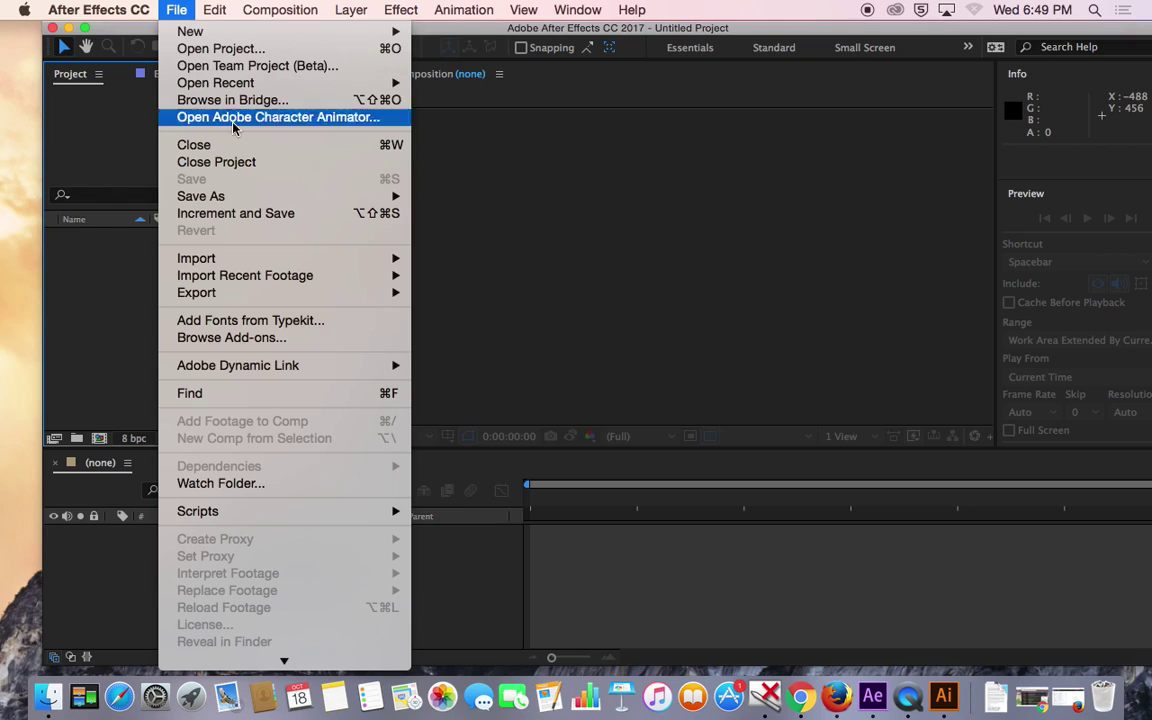
{"action": "mouse_move", "coordinate": [253, 261]}
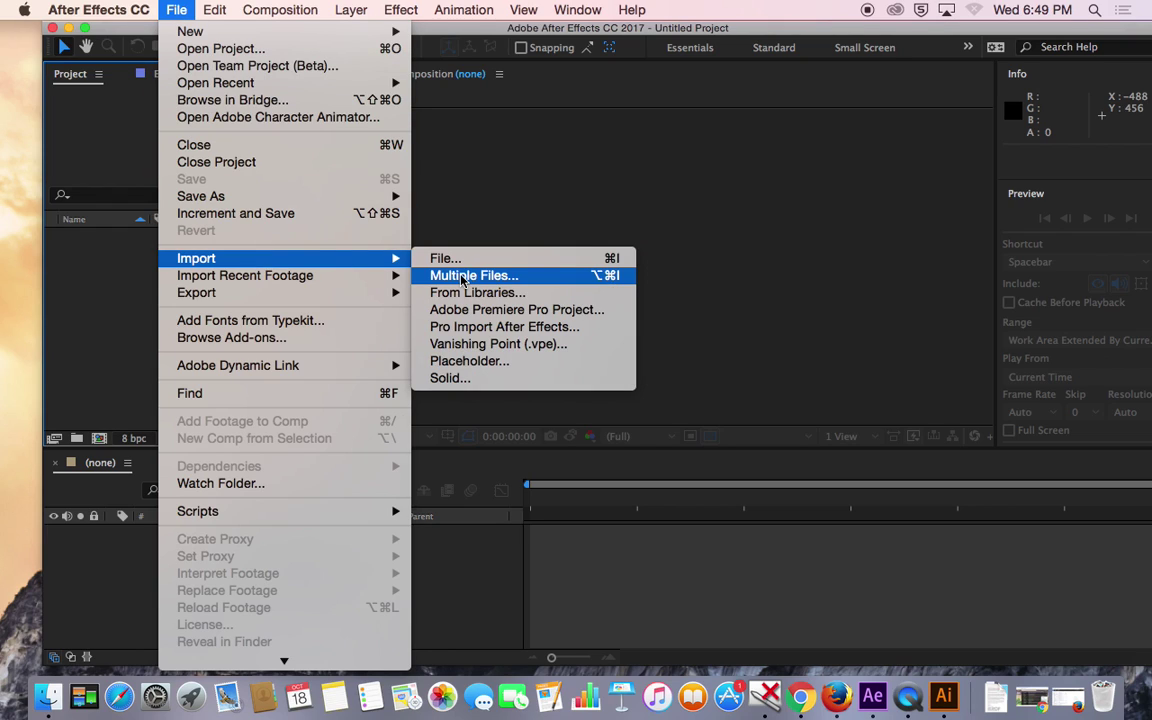
{"action": "left_click", "coordinate": [462, 278]}
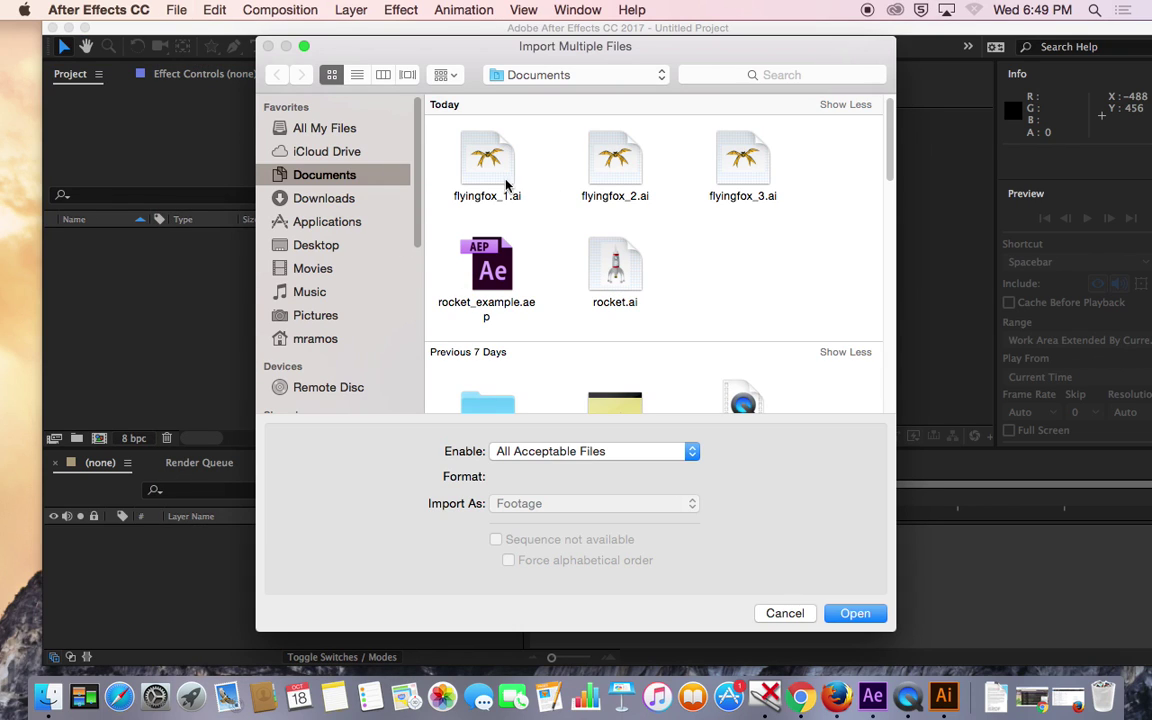
{"action": "left_click", "coordinate": [505, 184]}
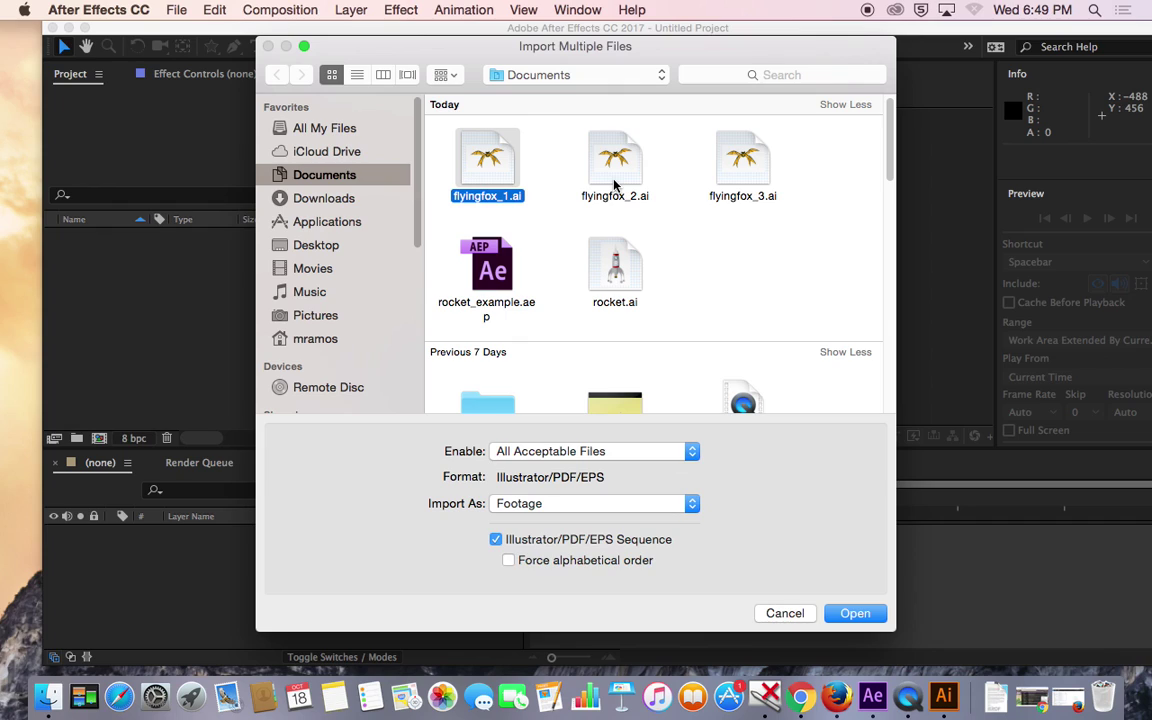
{"action": "left_click", "coordinate": [615, 180], "text": "shift"}
{"action": "left_click", "coordinate": [735, 180], "text": "shift"}
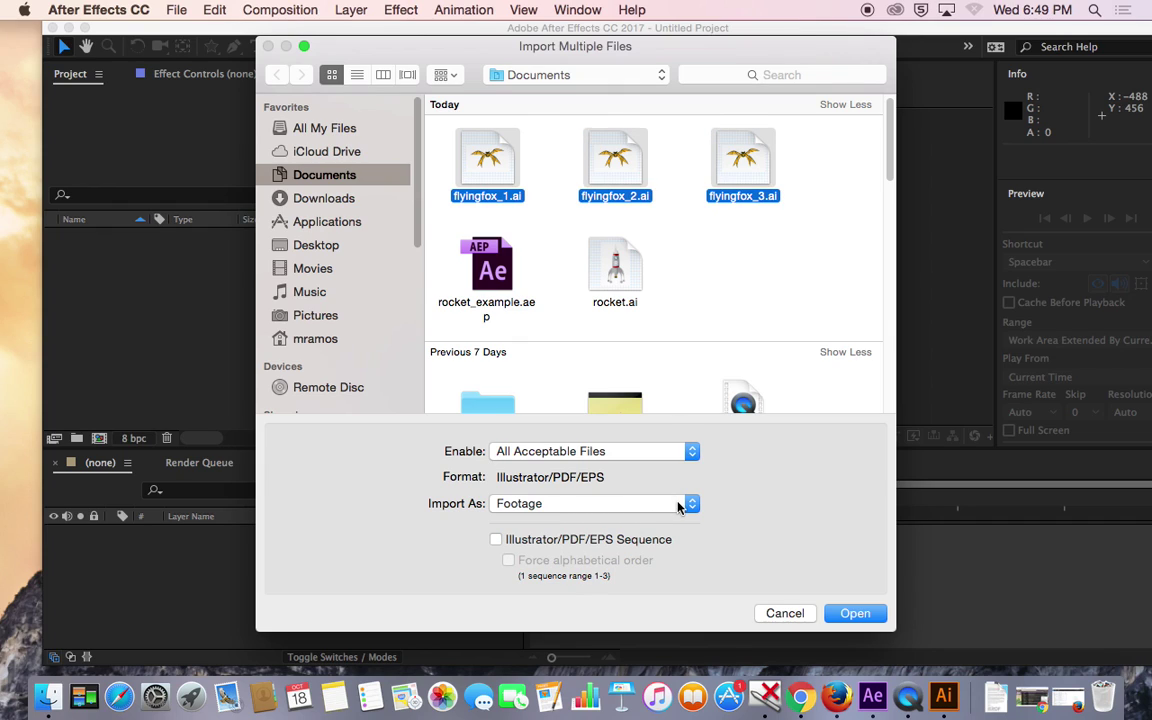
{"action": "left_click", "coordinate": [679, 505]}
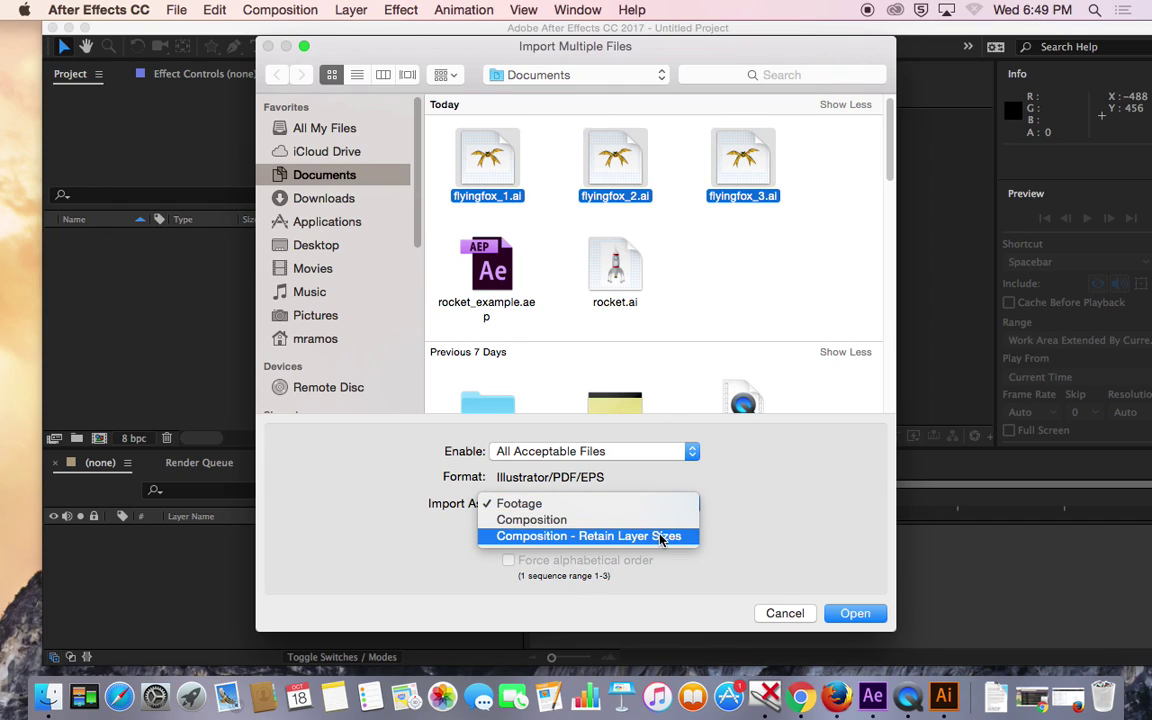
{"action": "left_click", "coordinate": [666, 536]}
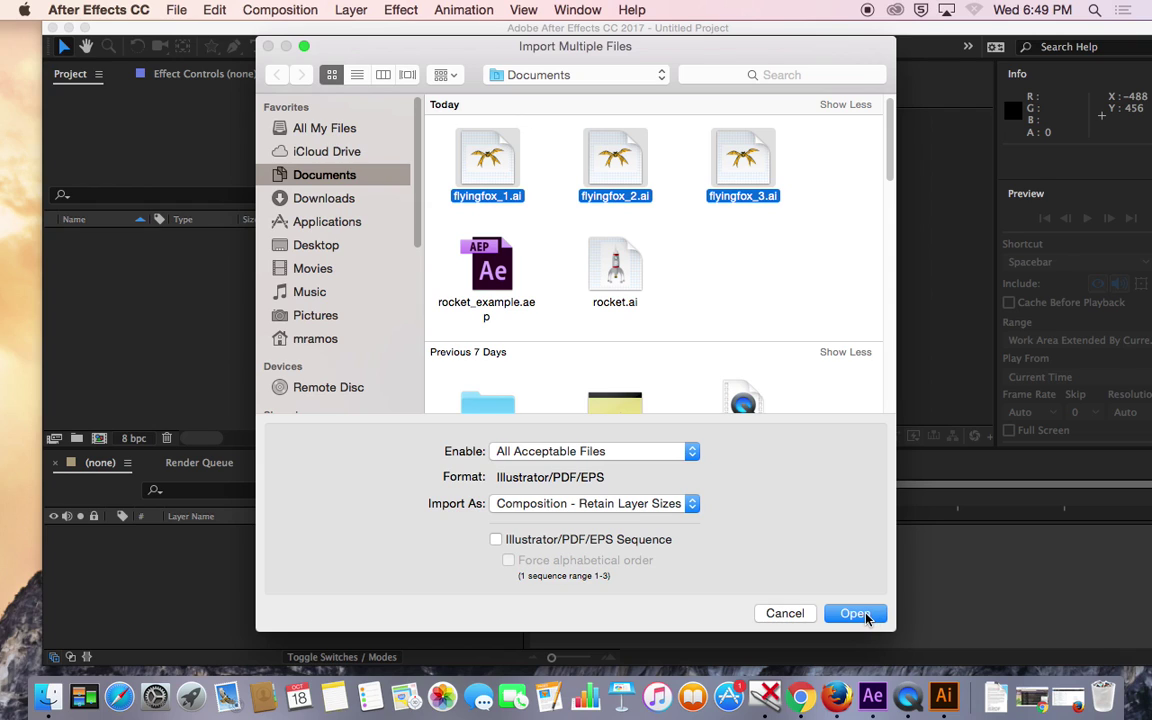
{"action": "left_click", "coordinate": [852, 613]}
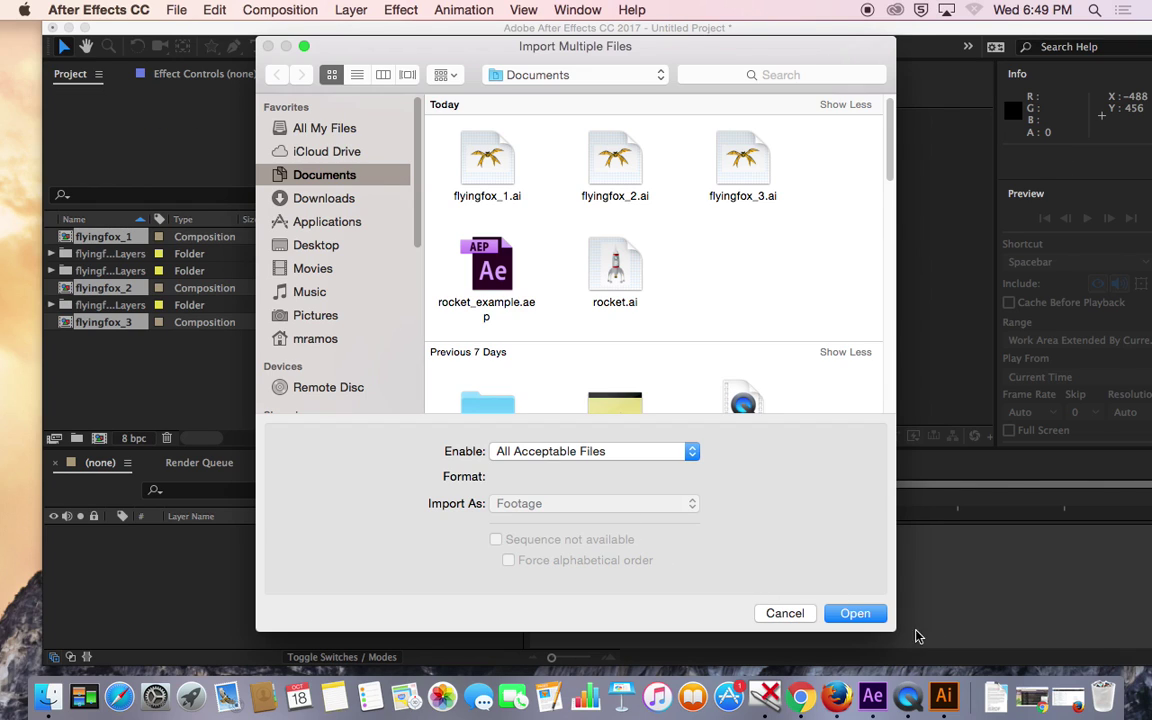
{"action": "left_click", "coordinate": [784, 612]}
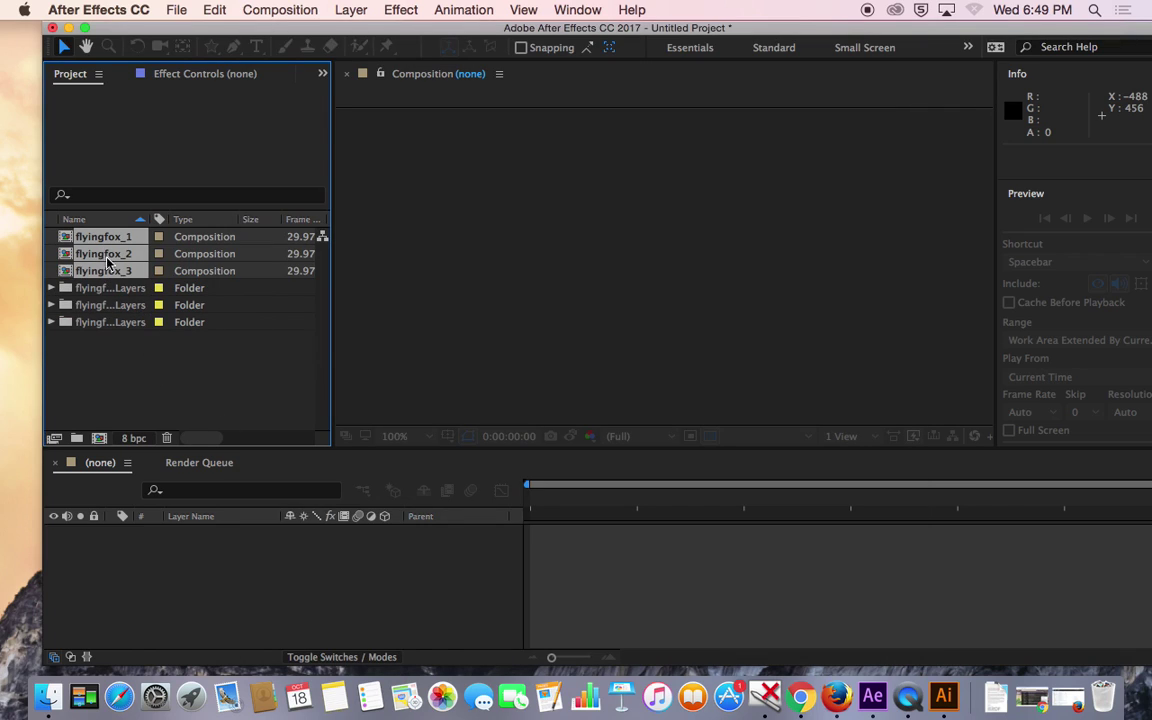
- Expand the flyingfox_1 Layers folder and create a composition from its Layer 1 copy/flyingfox_1.ai artwork
{"action": "left_click", "coordinate": [108, 288]}
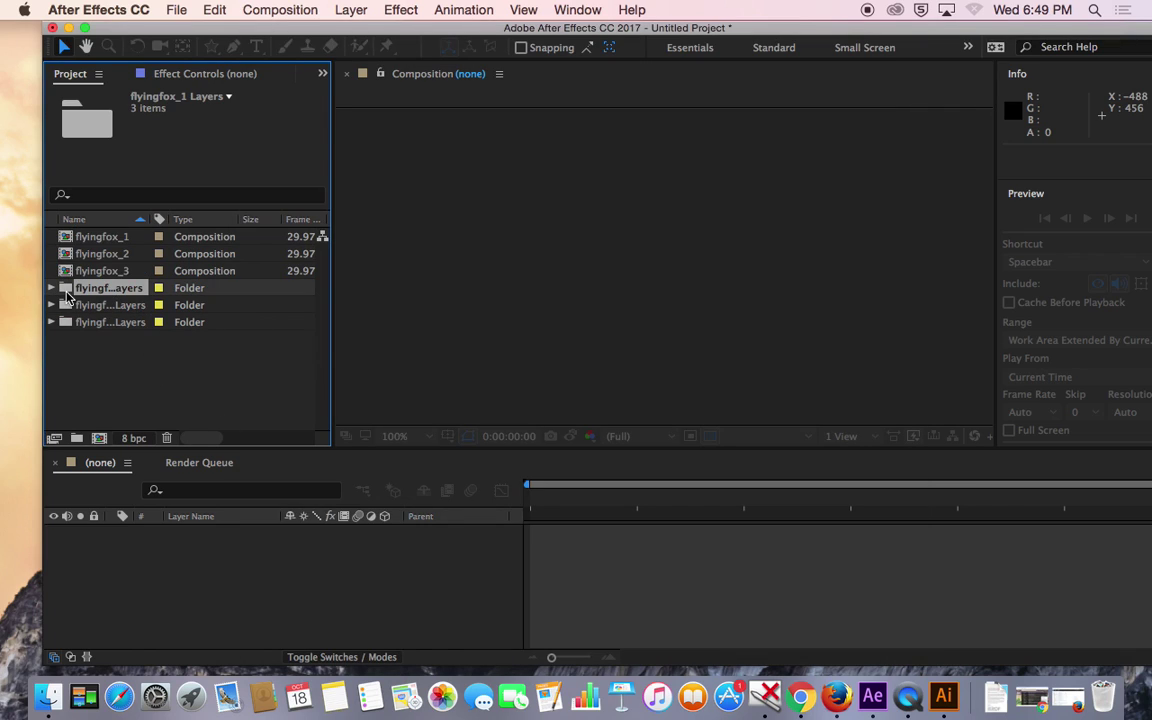
{"action": "left_click", "coordinate": [51, 288]}
{"action": "left_click", "coordinate": [108, 306]}
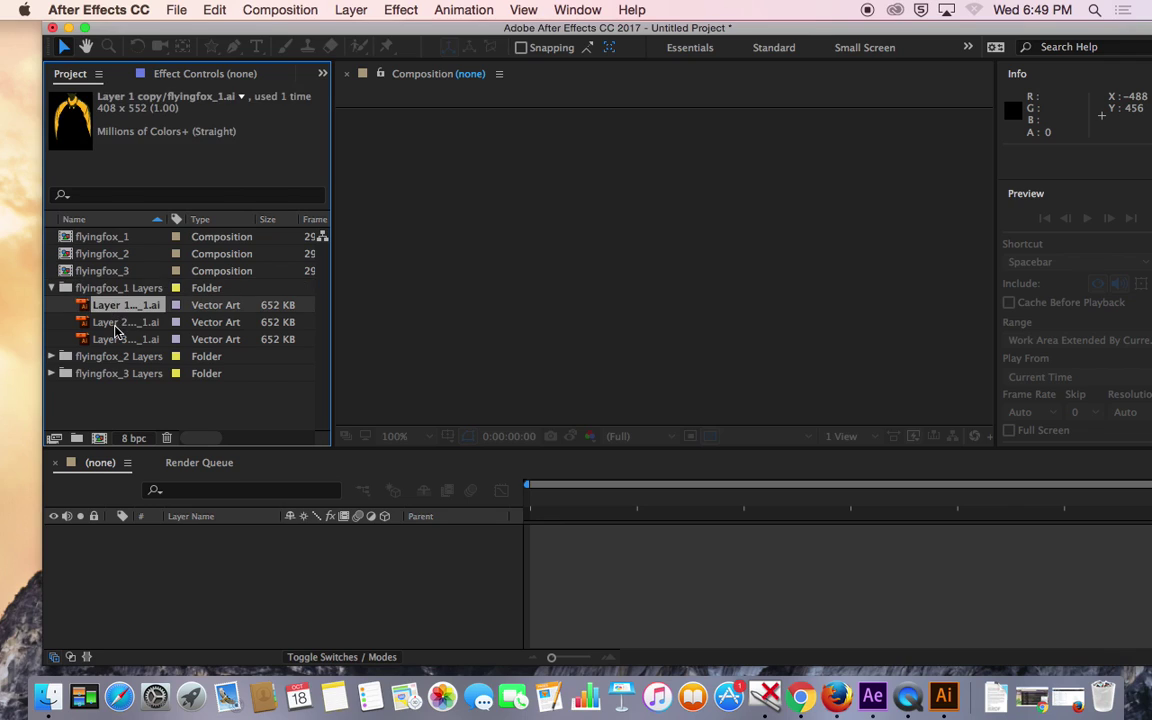
{"action": "left_click", "coordinate": [115, 326]}
{"action": "left_click", "coordinate": [116, 340]}
{"action": "left_click", "coordinate": [106, 305]}
{"action": "left_click_drag", "start_coordinate": [104, 304], "coordinate": [158, 543]}
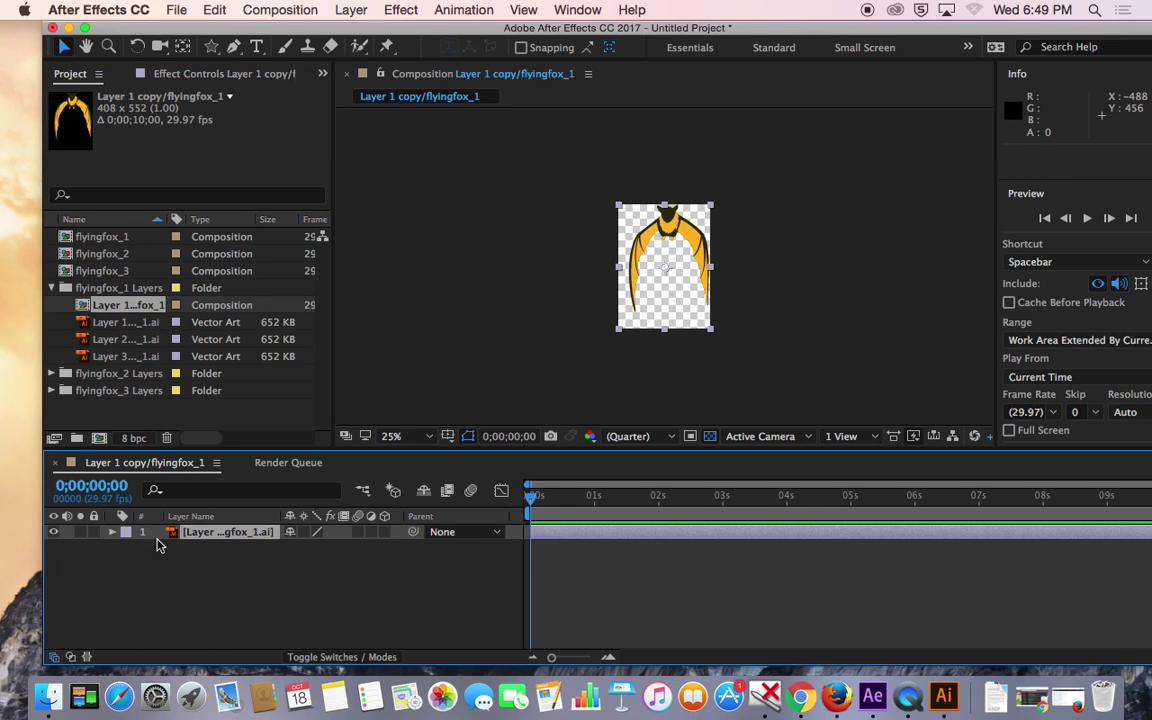
- Add a second instance of Layer 1 copy/flyingfox_1.ai above the first layer and hide the lower one
{"action": "left_click", "coordinate": [125, 323]}
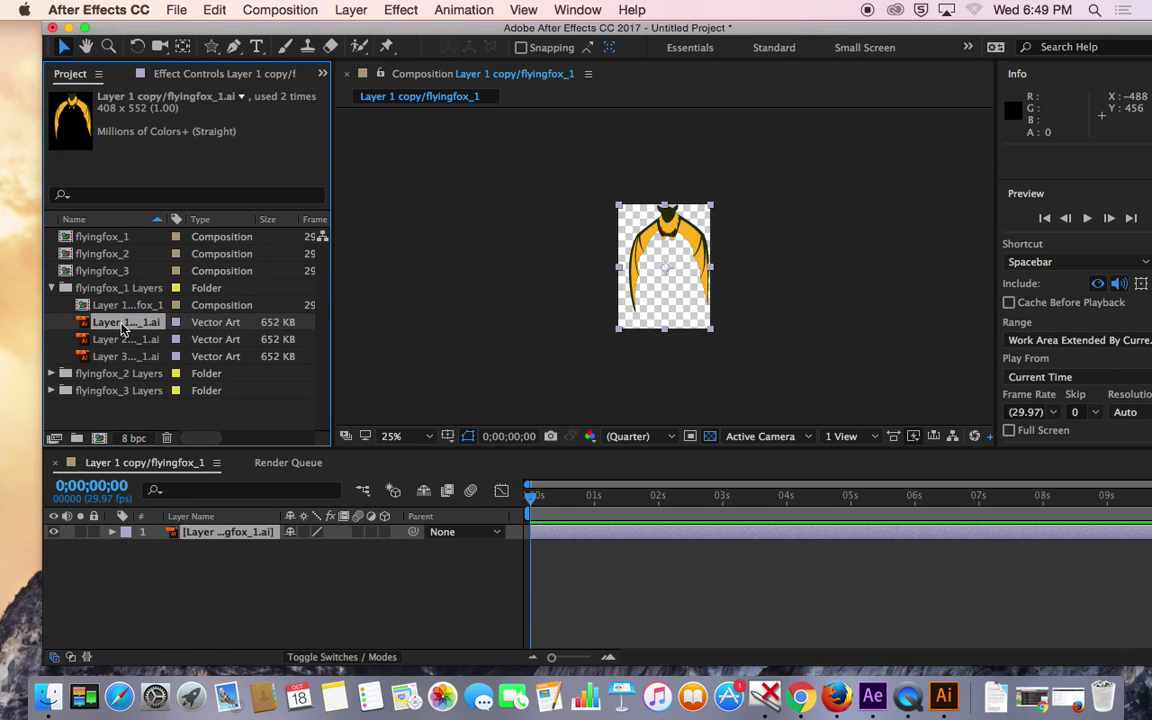
{"action": "left_click_drag", "start_coordinate": [135, 330], "coordinate": [175, 533]}
{"action": "left_click", "coordinate": [53, 547]}
{"action": "left_click", "coordinate": [54, 533]}
{"action": "left_click", "coordinate": [54, 533]}
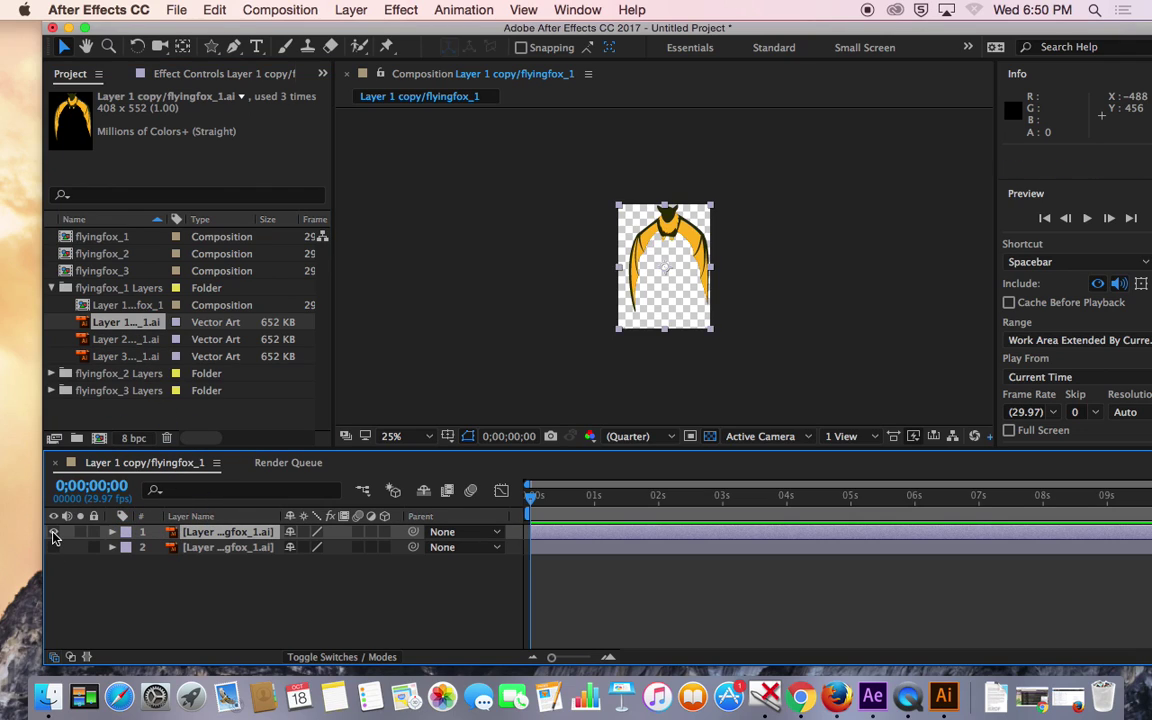
- Check the artwork in the flyingfox_1 Layers folder and delete both Layer 1 copy layers from the timeline
{"action": "left_click", "coordinate": [122, 358]}
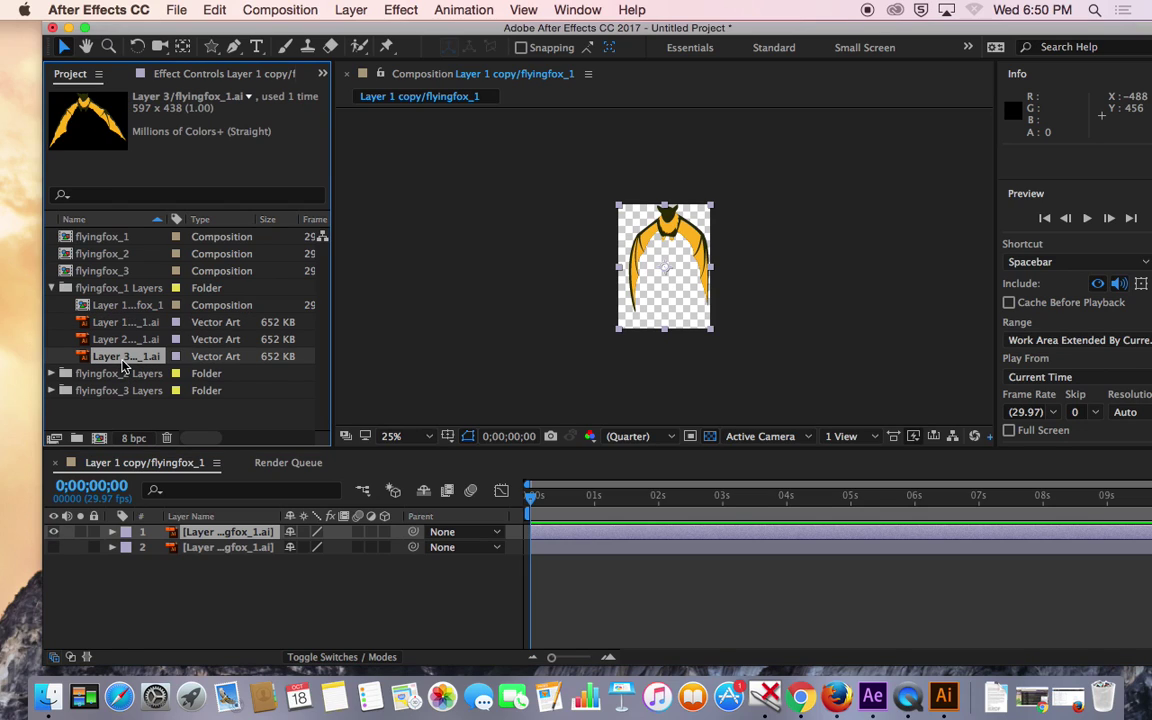
{"action": "left_click", "coordinate": [126, 341]}
{"action": "left_click", "coordinate": [128, 323]}
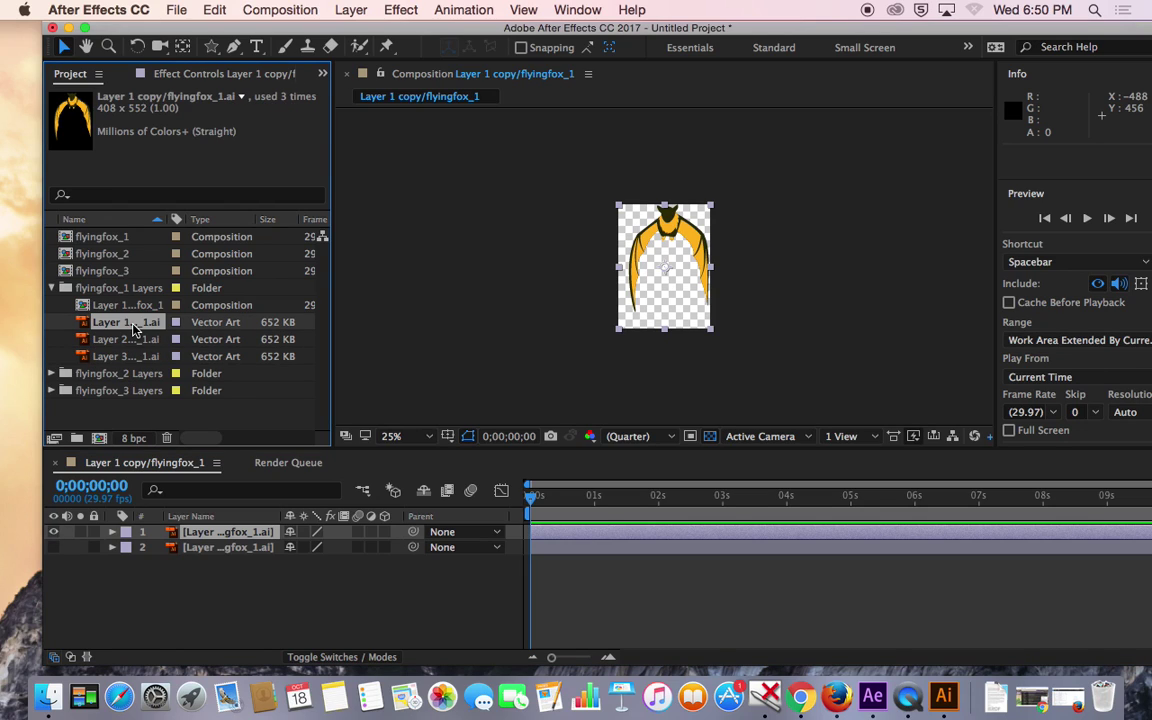
{"action": "left_click", "coordinate": [120, 306]}
{"action": "left_click", "coordinate": [125, 358]}
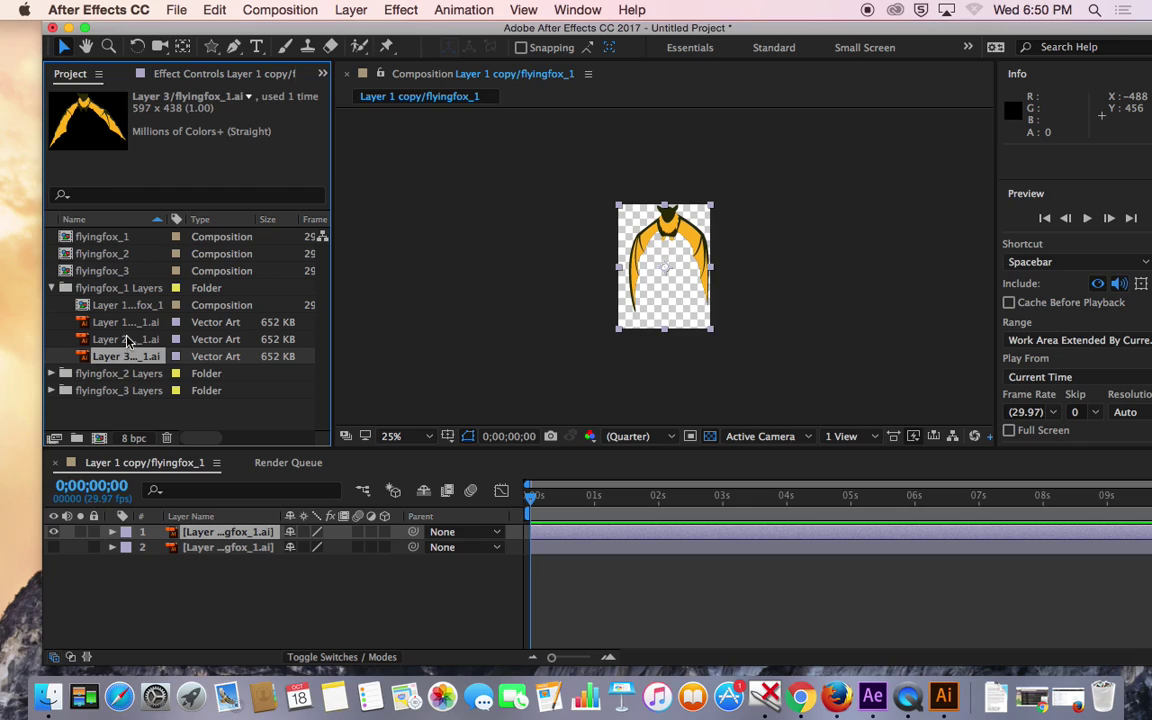
{"action": "left_click", "coordinate": [128, 324]}
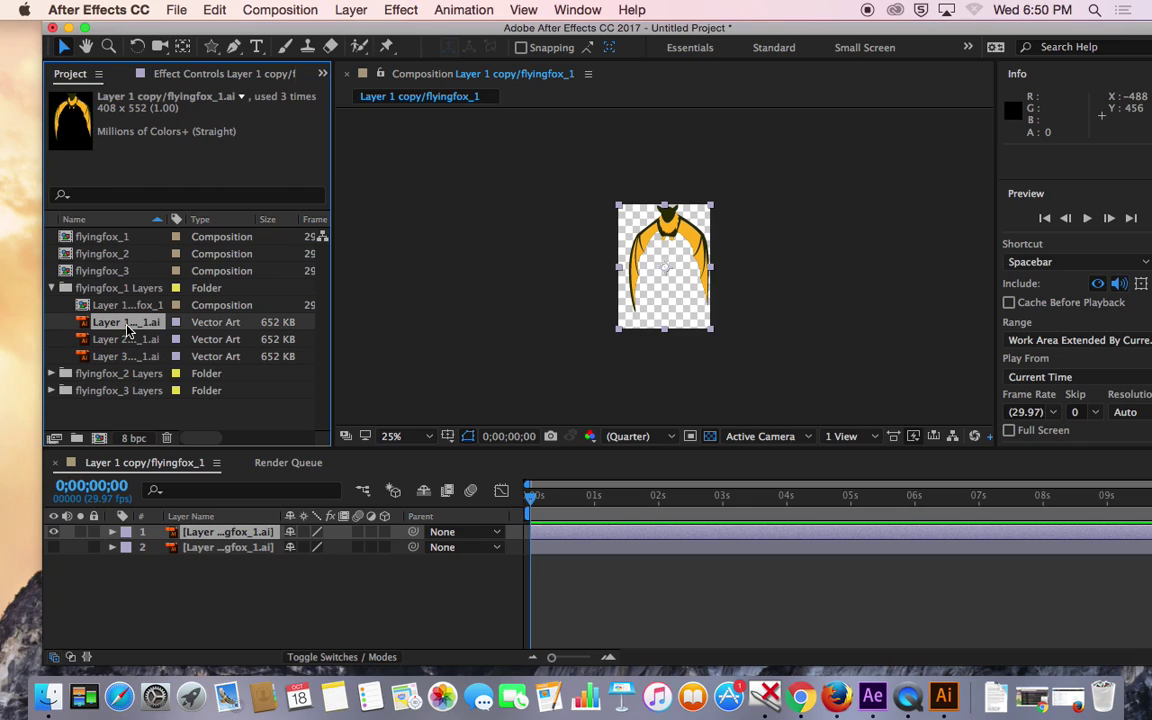
{"action": "left_click", "coordinate": [202, 549]}
{"action": "key", "text": "Delete"}
{"action": "left_click", "coordinate": [210, 532]}
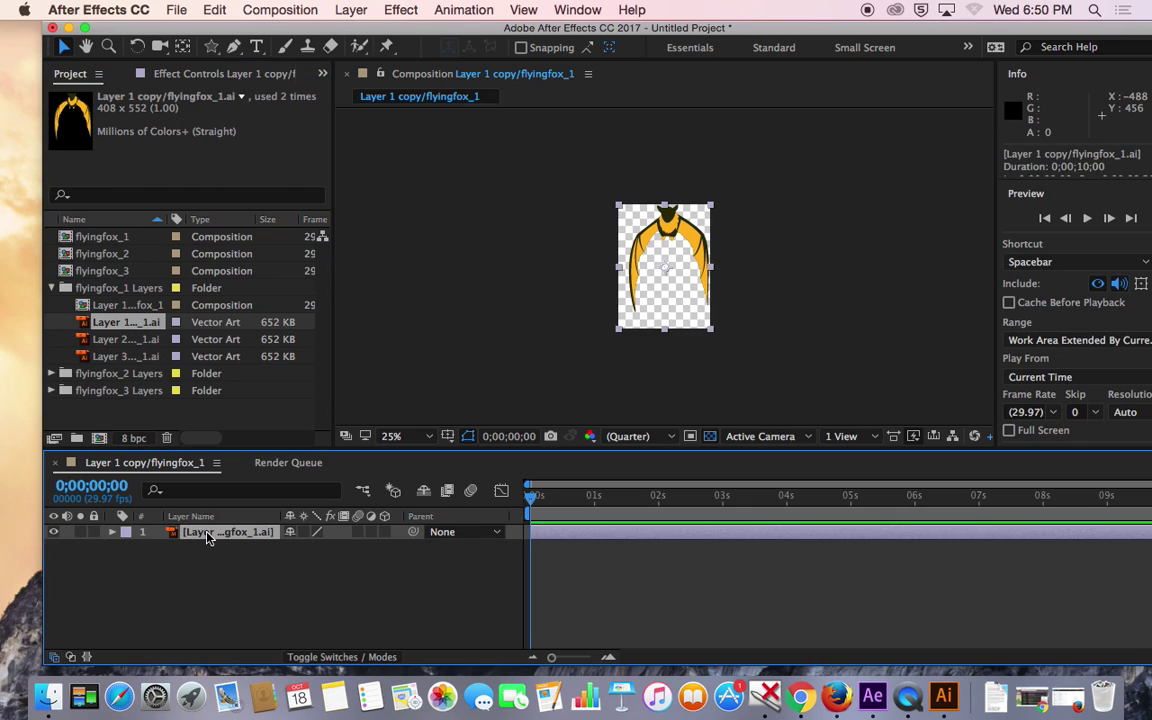
{"action": "key", "text": "Delete"}
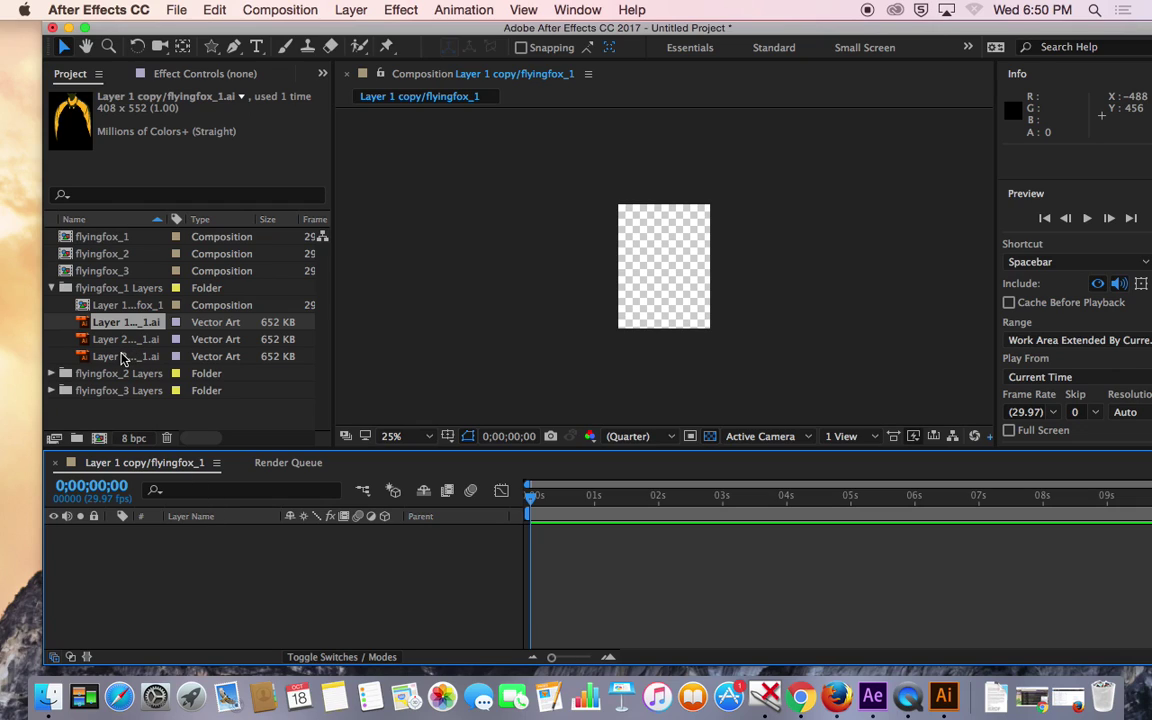
- Add the flyingfox_1, flyingfox_2 and flyingfox_3 compositions to the timeline, stacked with flyingfox_3 on top and flyingfox_1 at the bottom
{"action": "left_click", "coordinate": [93, 272]}
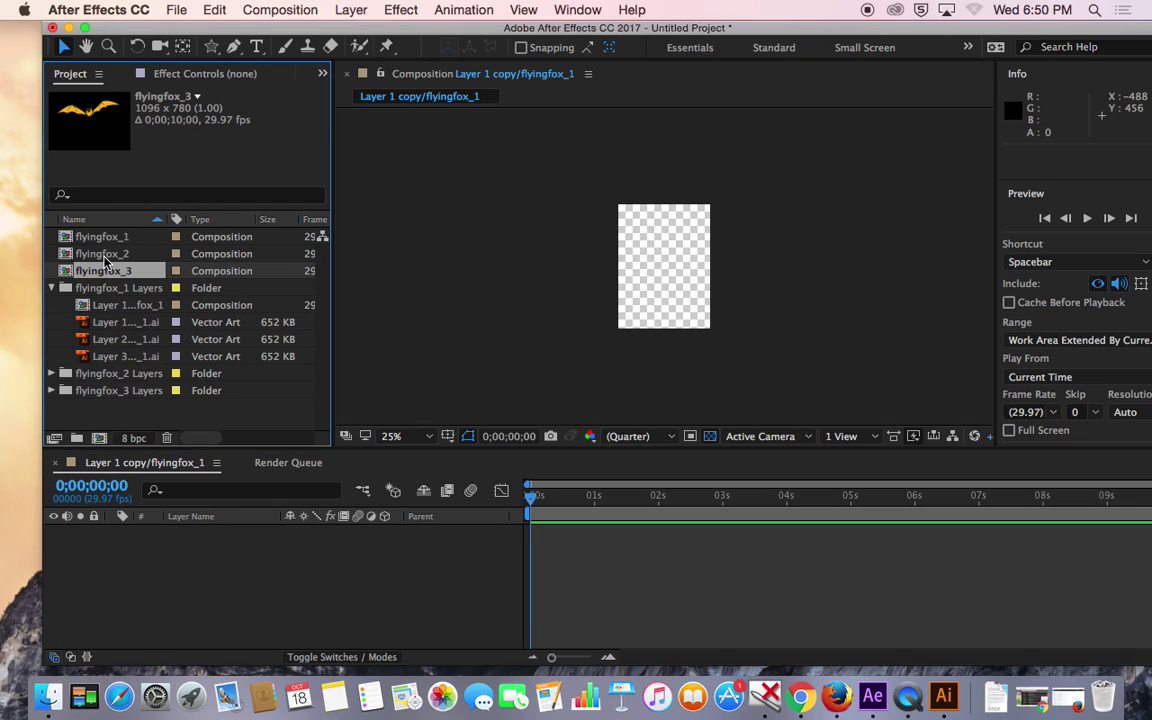
{"action": "left_click", "coordinate": [104, 254]}
{"action": "left_click", "coordinate": [113, 238]}
{"action": "left_click_drag", "start_coordinate": [104, 243], "coordinate": [185, 556]}
{"action": "left_click", "coordinate": [104, 254]}
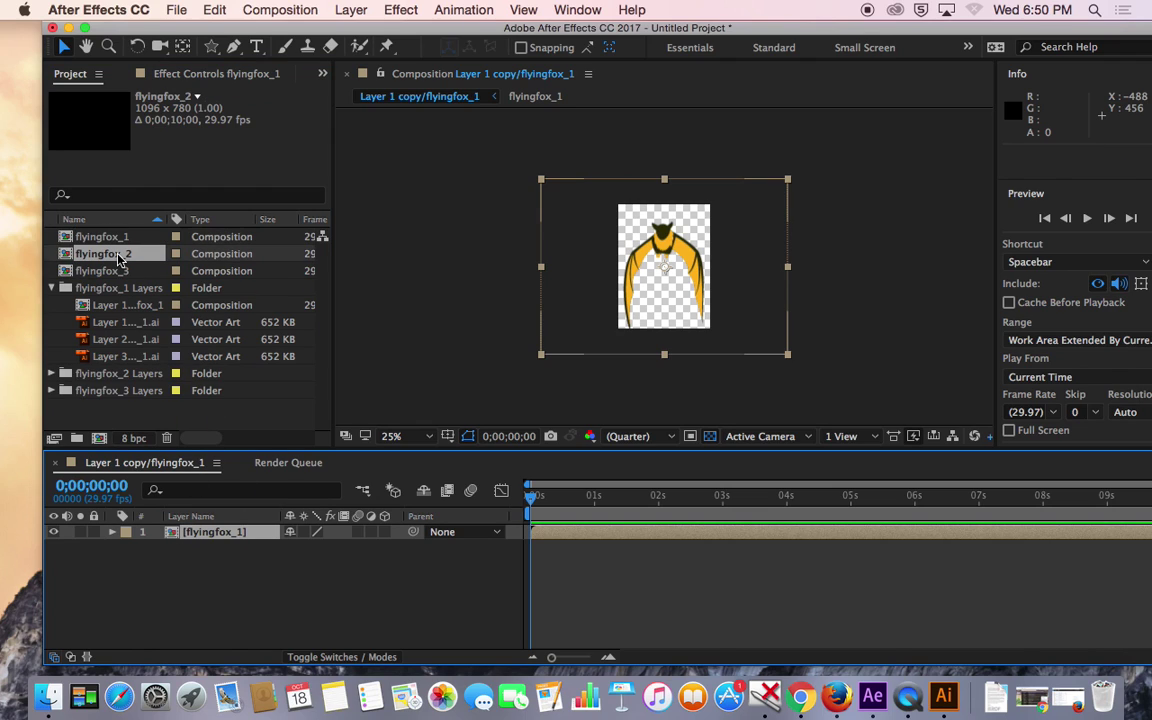
{"action": "left_click_drag", "start_coordinate": [104, 256], "coordinate": [181, 540]}
{"action": "left_click_drag", "start_coordinate": [110, 270], "coordinate": [226, 533]}
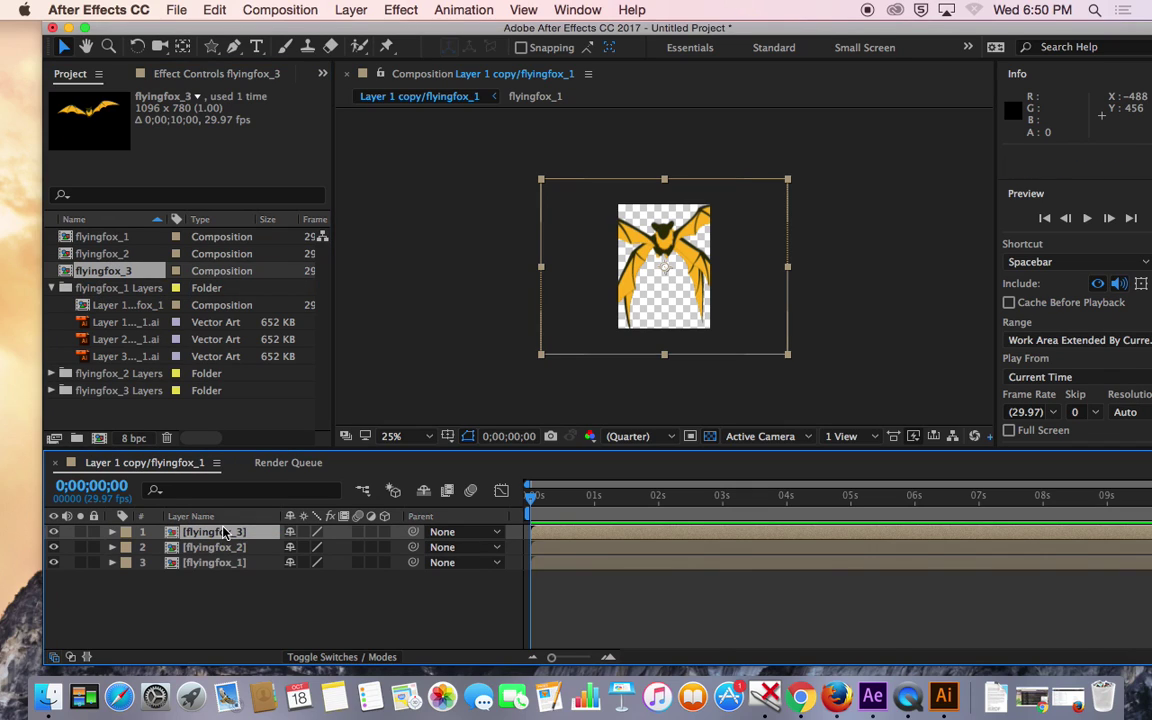
- Set the composition's preset to HDTV 1080 29.97 in its settings
{"action": "left_click", "coordinate": [284, 11]}
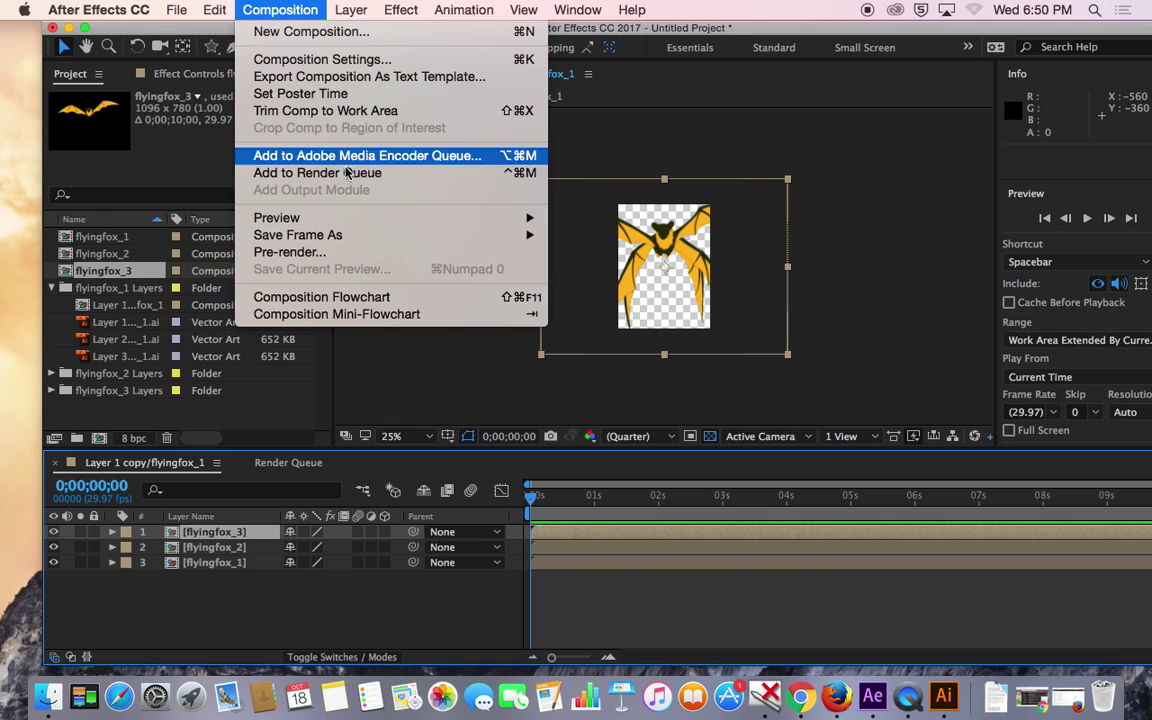
{"action": "left_click", "coordinate": [374, 61]}
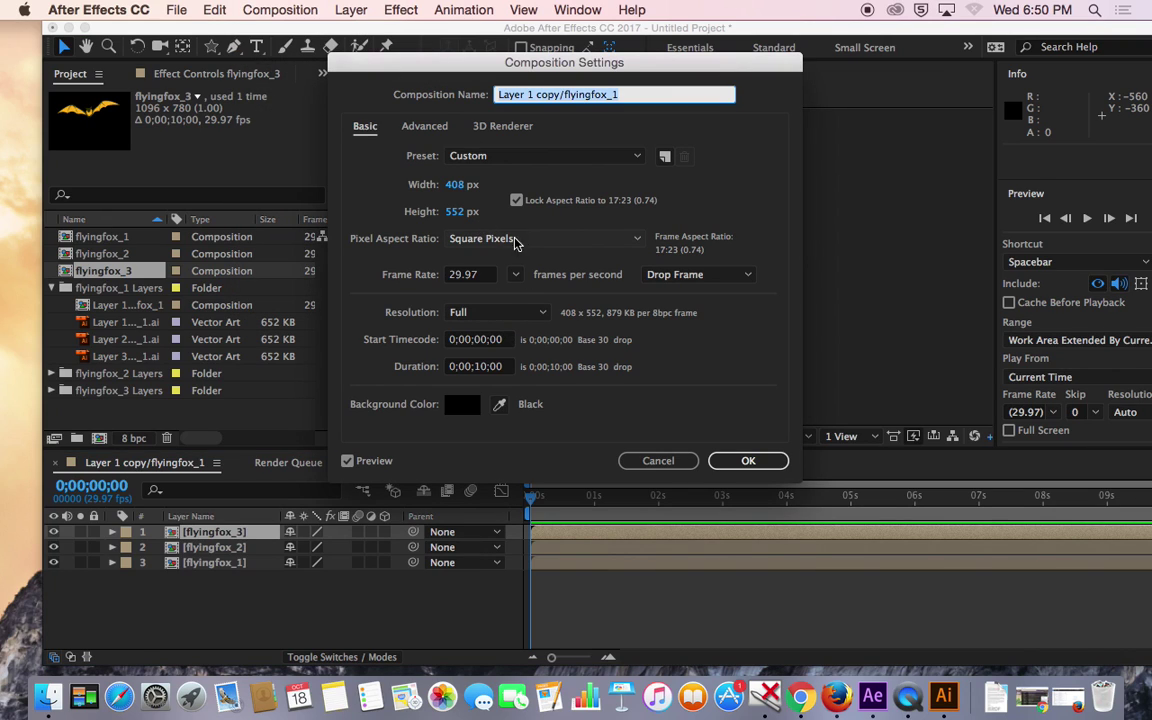
{"action": "left_click", "coordinate": [478, 155]}
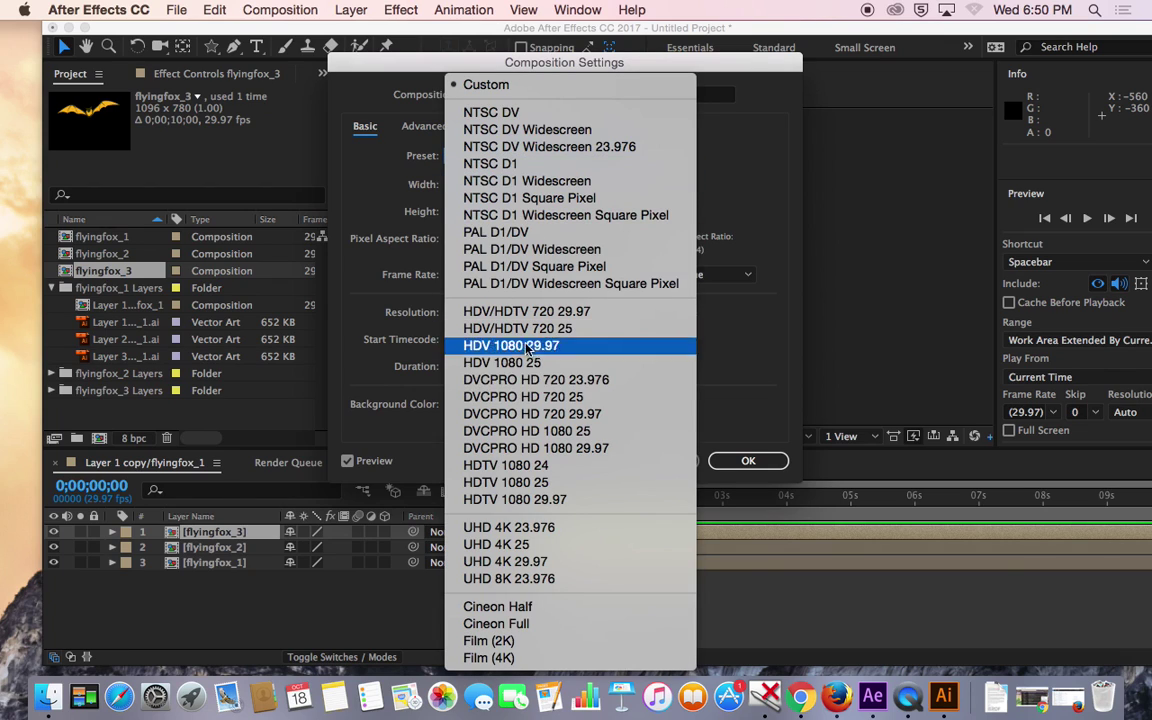
{"action": "left_click", "coordinate": [543, 349]}
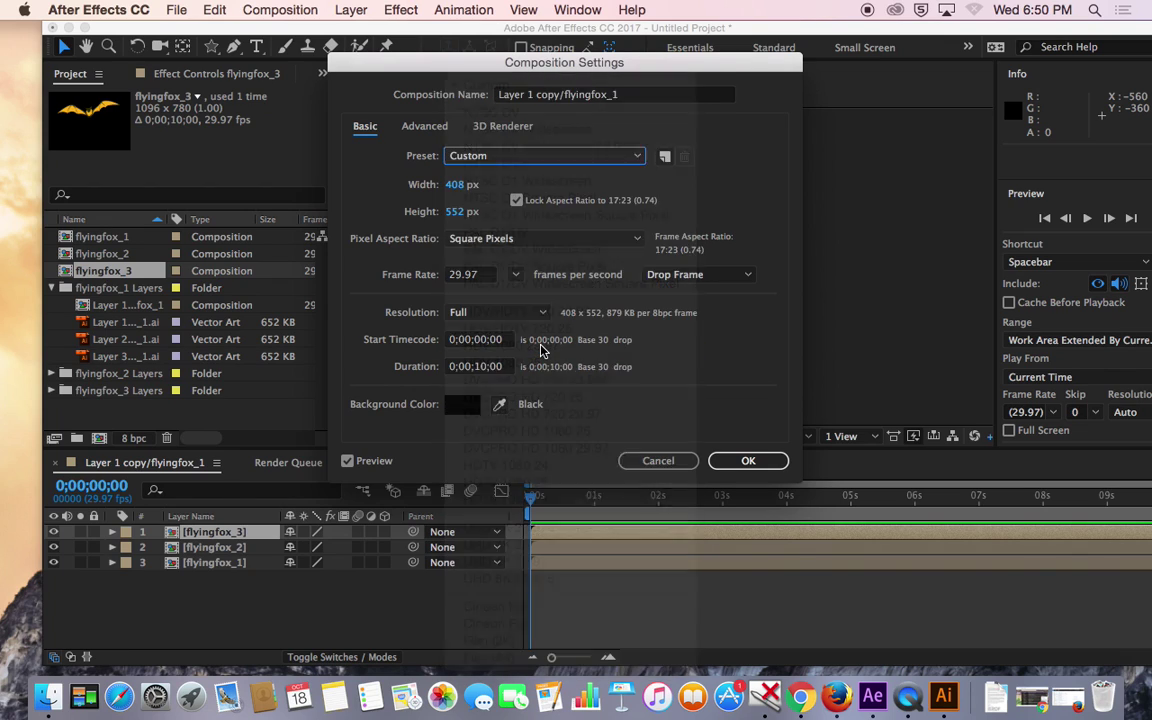
{"action": "left_click", "coordinate": [503, 157]}
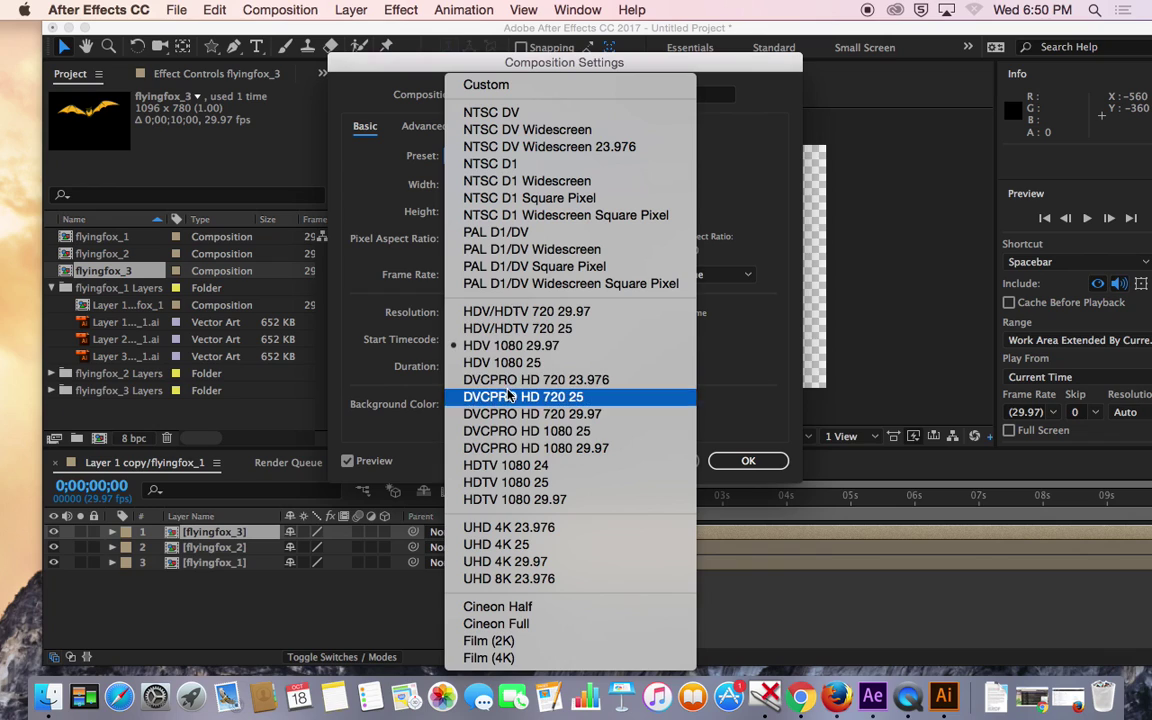
{"action": "left_click", "coordinate": [510, 499]}
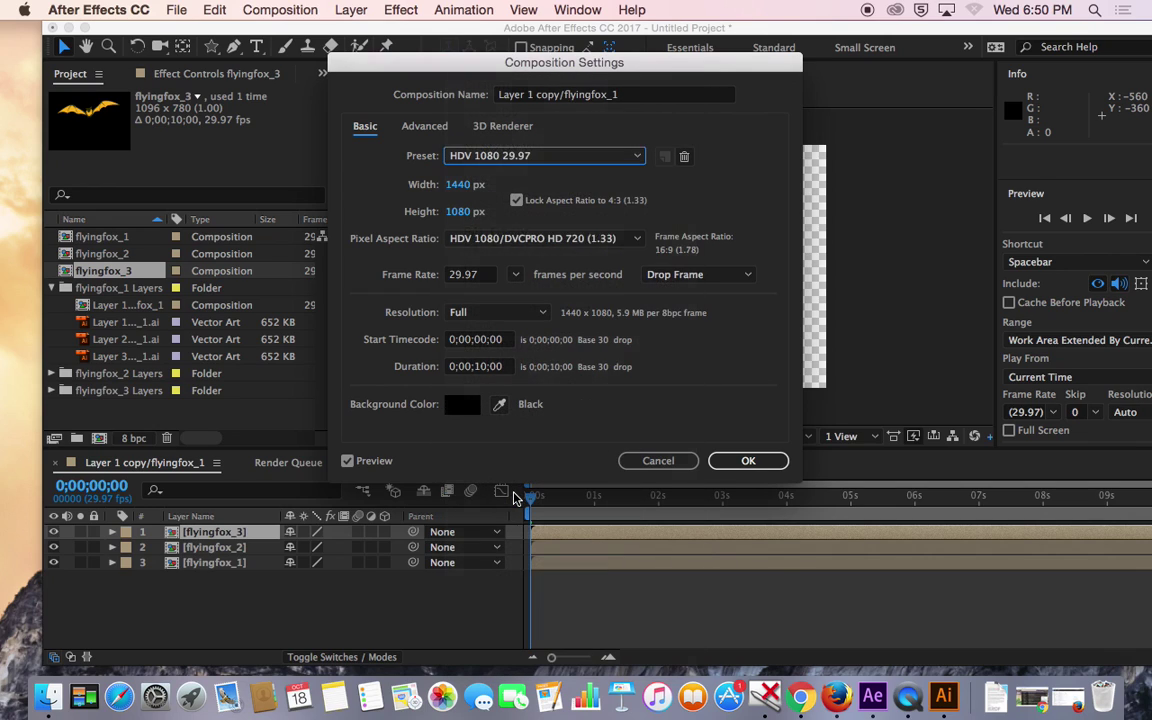
{"action": "left_click", "coordinate": [763, 463]}
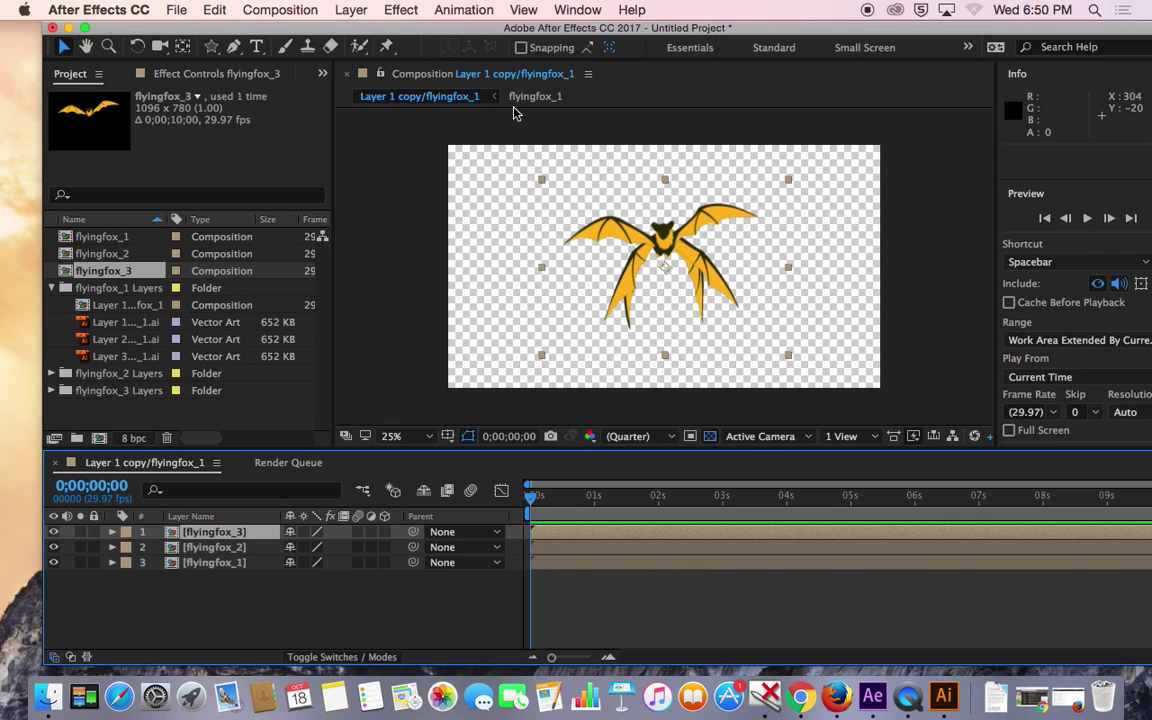
{"action": "left_click", "coordinate": [277, 12]}
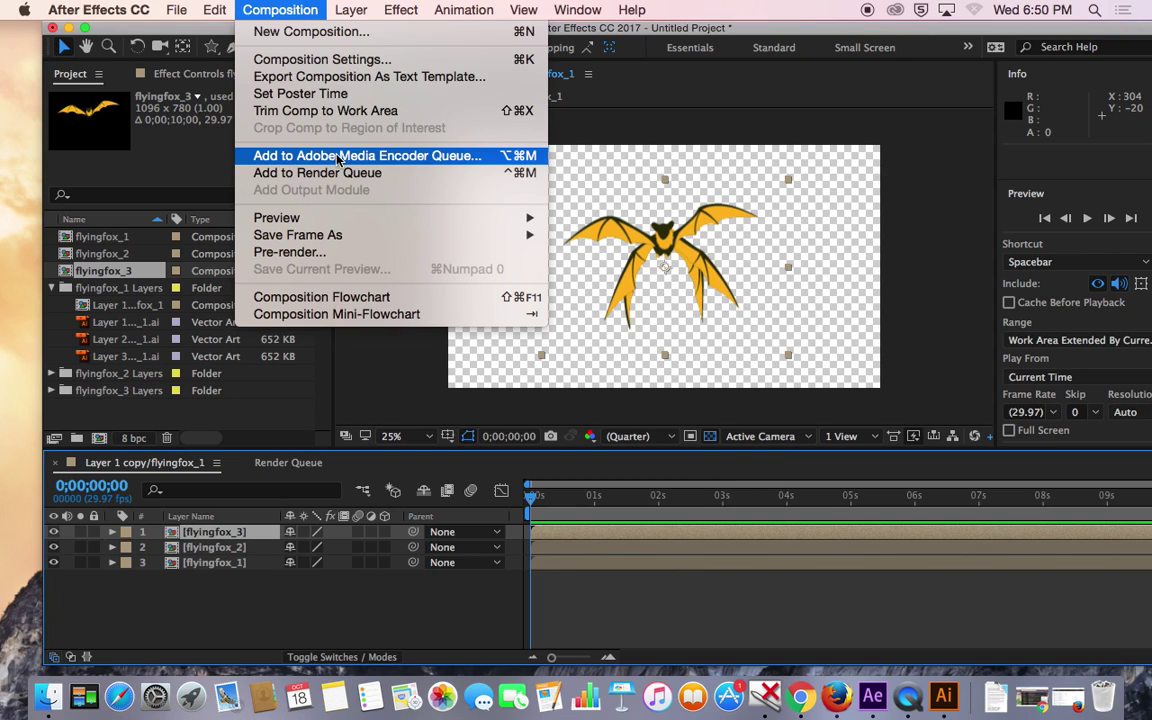
{"action": "left_click", "coordinate": [310, 59]}
{"action": "left_click", "coordinate": [722, 463]}
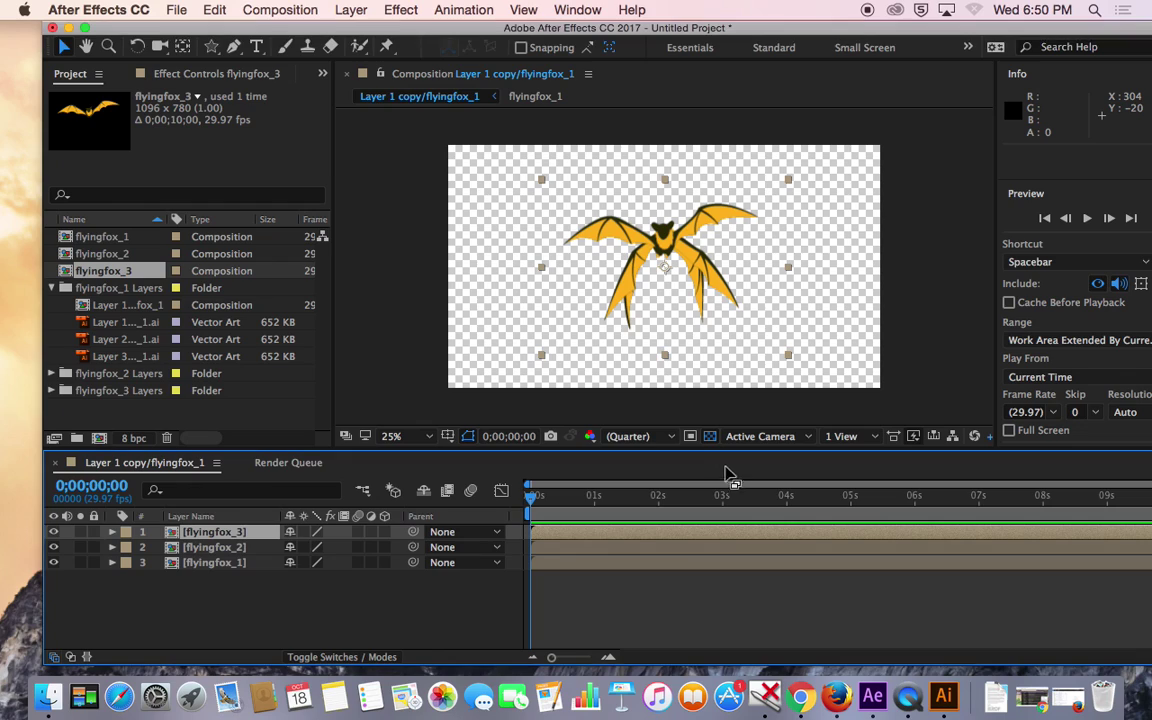
- Stagger the layers at frame level so flyingfox_2 starts at frame 01 and flyingfox_3 starts at frame 02
{"action": "mouse_move", "coordinate": [531, 505]}
{"action": "left_mouse_down"}
{"action": "mouse_move", "coordinate": [553, 506]}
{"action": "mouse_move", "coordinate": [521, 503]}
{"action": "left_mouse_up"}
{"action": "mouse_move", "coordinate": [553, 657]}
{"action": "left_mouse_down"}
{"action": "mouse_move", "coordinate": [601, 655]}
{"action": "mouse_move", "coordinate": [551, 657]}
{"action": "left_mouse_up"}
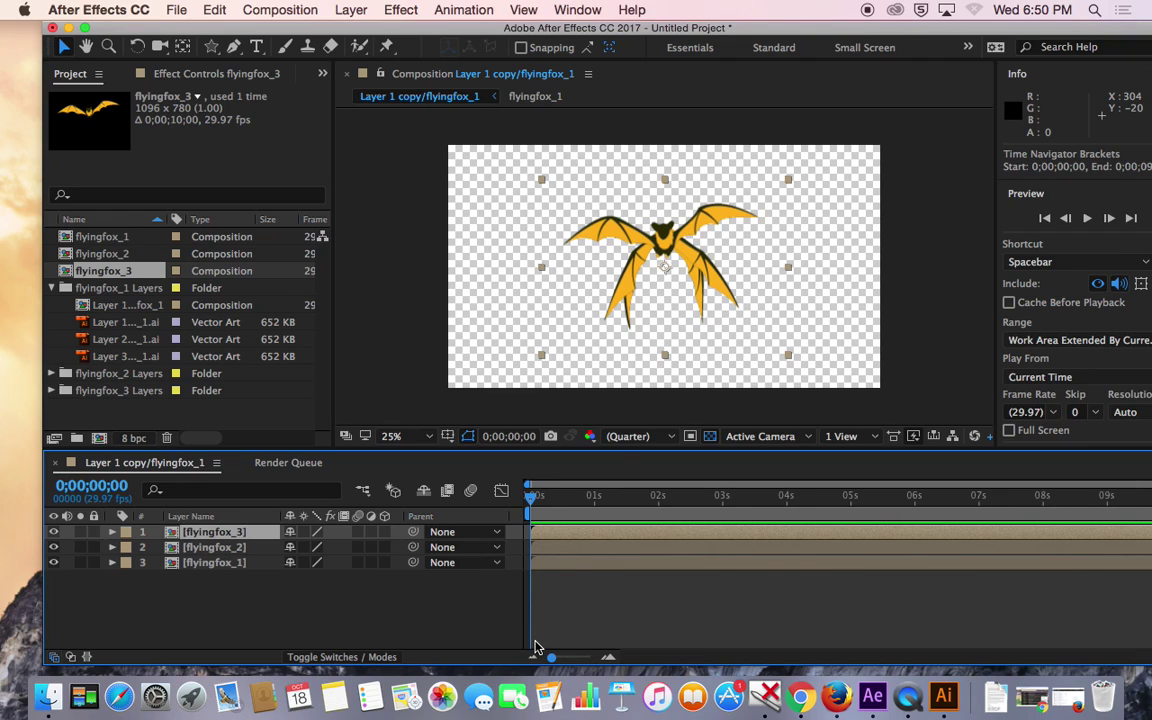
{"action": "left_click_drag", "start_coordinate": [549, 655], "coordinate": [607, 651]}
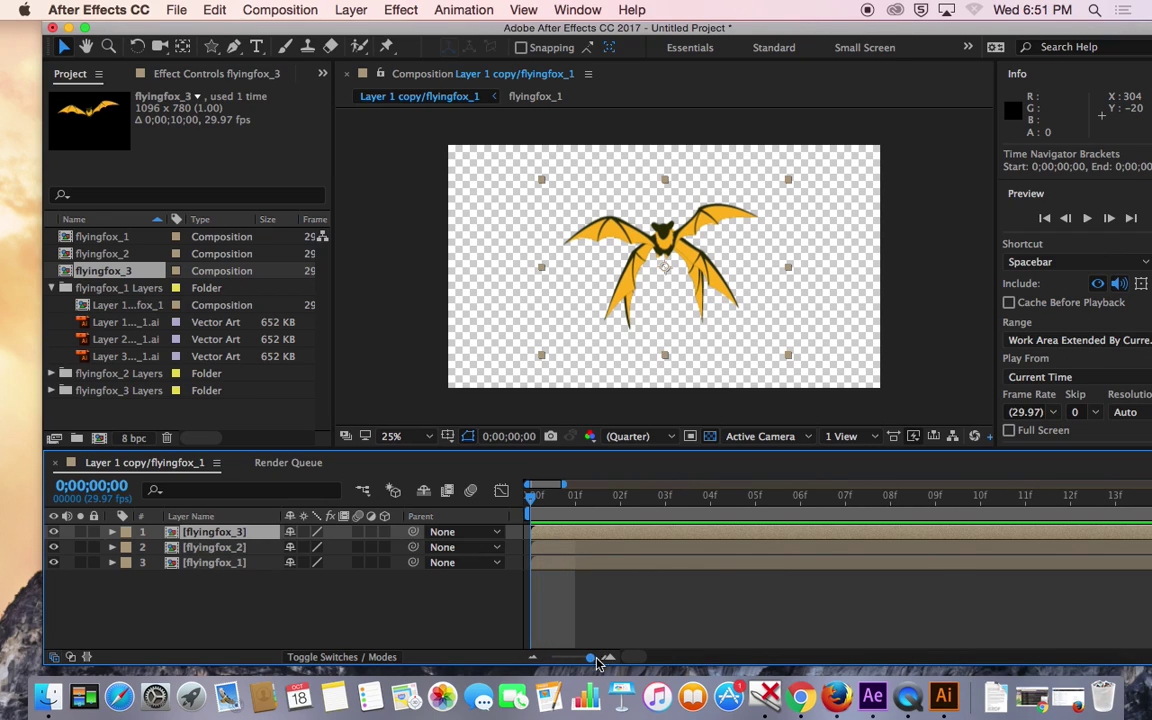
{"action": "left_click_drag", "start_coordinate": [590, 657], "coordinate": [548, 660]}
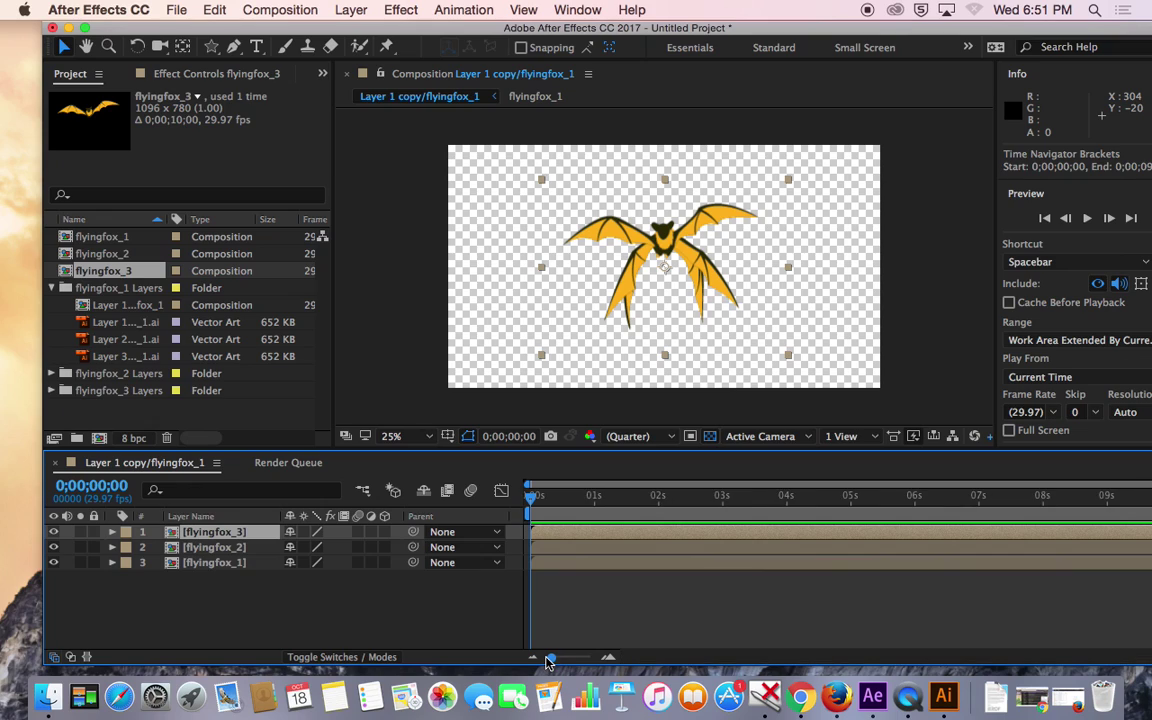
{"action": "left_click_drag", "start_coordinate": [552, 658], "coordinate": [601, 664]}
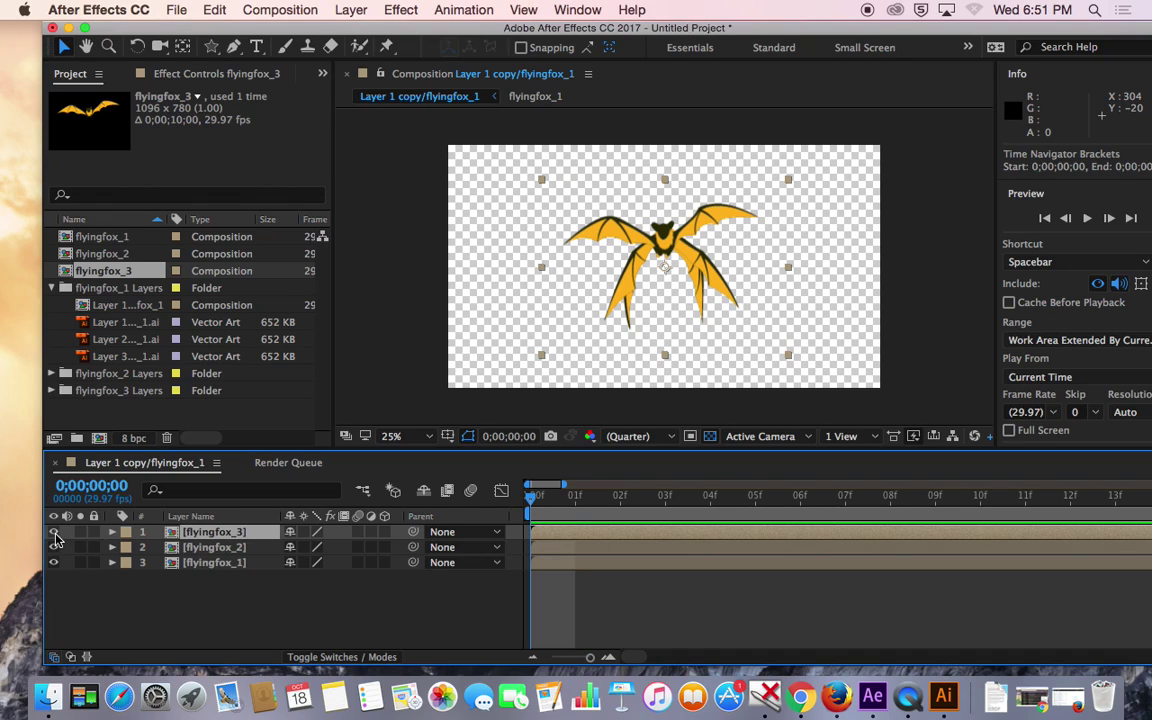
{"action": "left_click", "coordinate": [112, 532]}
{"action": "left_click", "coordinate": [112, 532]}
{"action": "mouse_move", "coordinate": [549, 500]}
{"action": "left_mouse_down"}
{"action": "mouse_move", "coordinate": [576, 496]}
{"action": "mouse_move", "coordinate": [505, 500]}
{"action": "mouse_move", "coordinate": [574, 498]}
{"action": "mouse_move", "coordinate": [506, 500]}
{"action": "mouse_move", "coordinate": [555, 496]}
{"action": "left_mouse_up"}
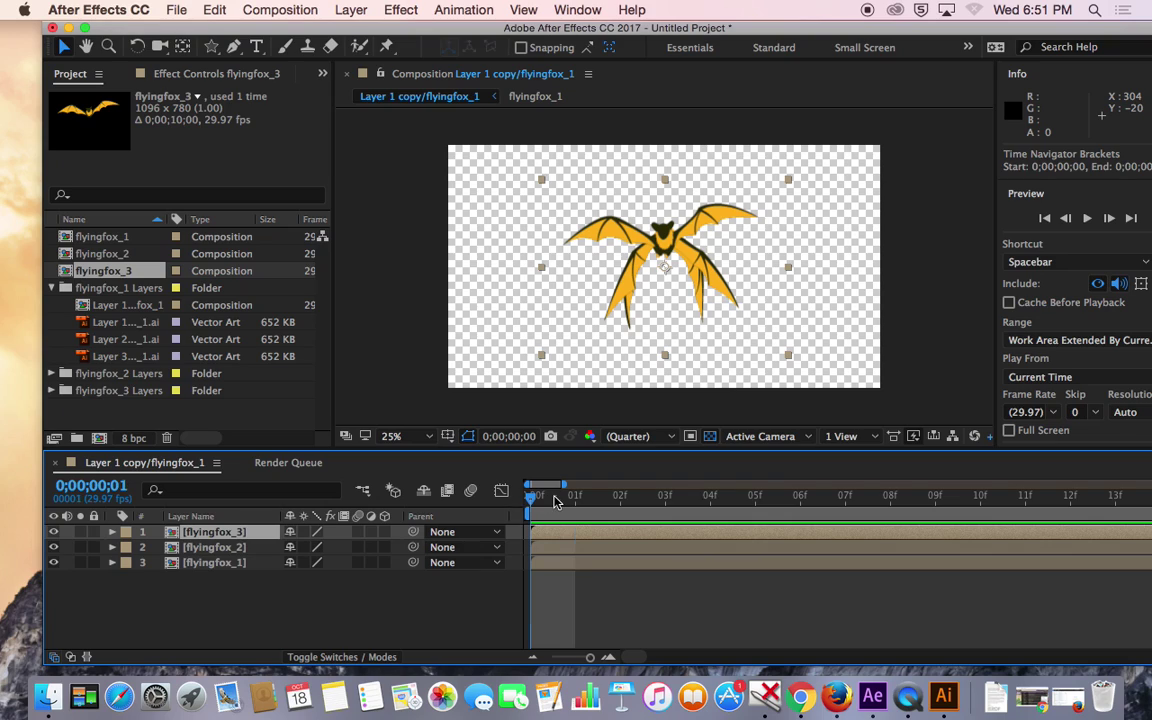
{"action": "left_click", "coordinate": [556, 550]}
{"action": "left_click_drag", "start_coordinate": [556, 550], "coordinate": [633, 535]}
{"action": "left_click_drag", "start_coordinate": [572, 498], "coordinate": [555, 527]}
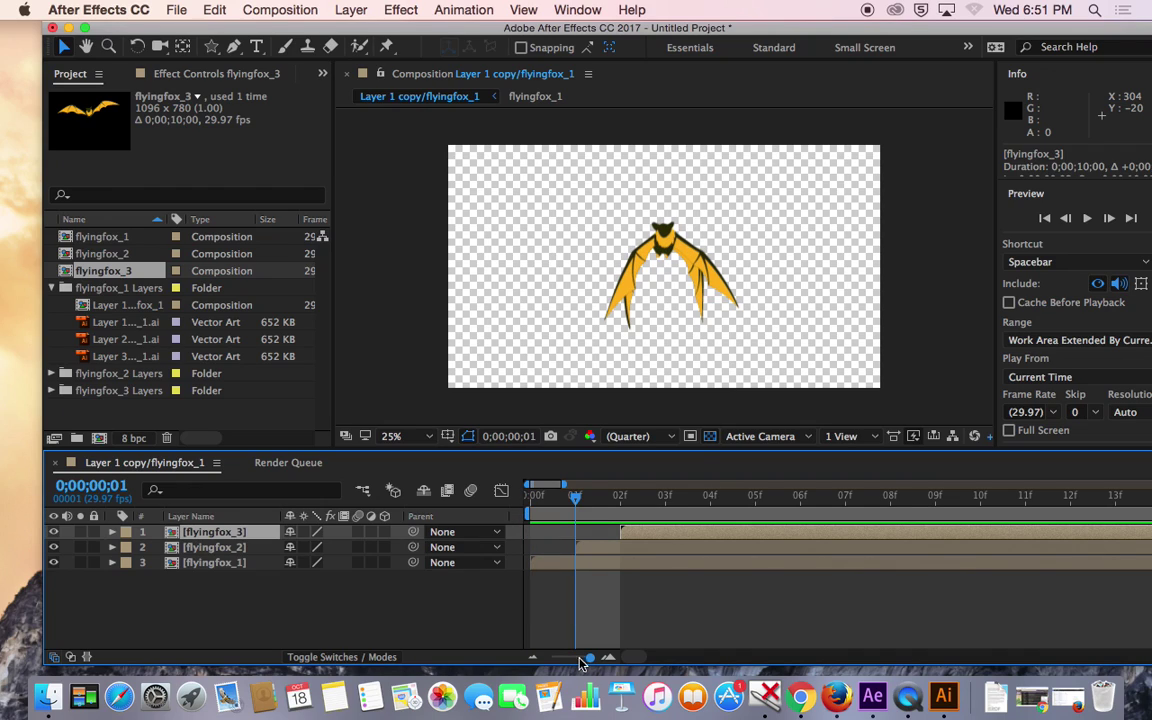
- Trim the end of the flyingfox_1 layer to frame 01 so it lasts one frame
{"action": "left_click_drag", "start_coordinate": [590, 661], "coordinate": [549, 661]}
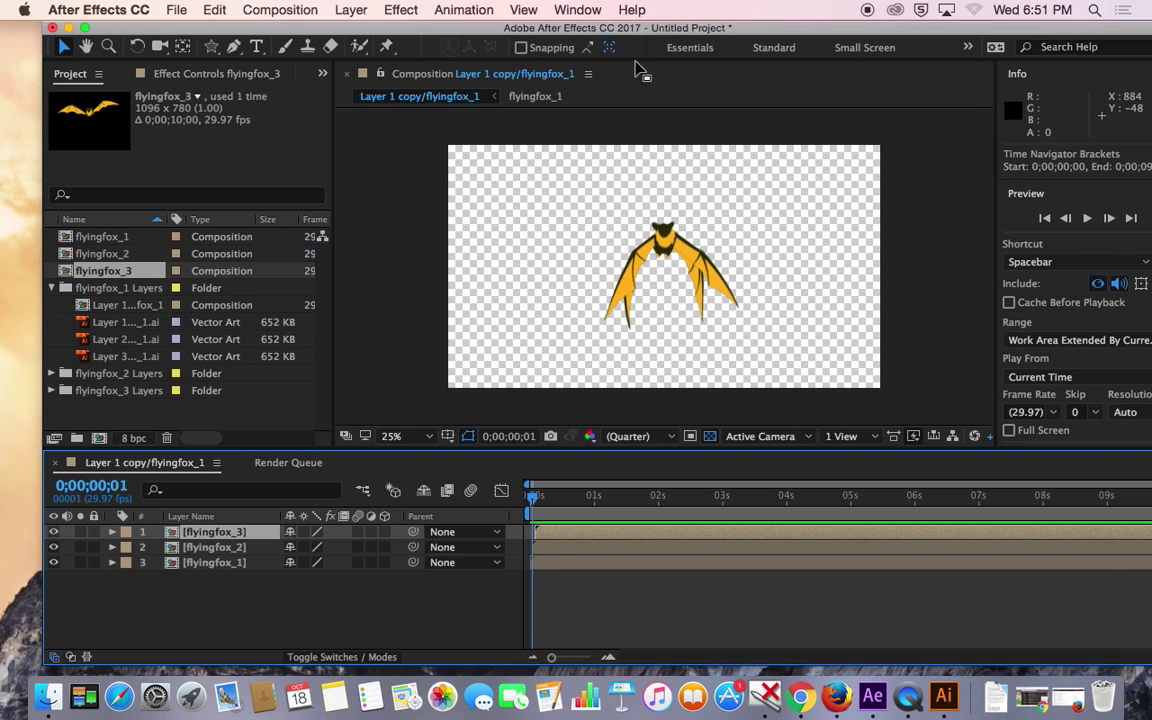
{"action": "left_click_drag", "start_coordinate": [515, 27], "coordinate": [438, 27]}
{"action": "left_click_drag", "start_coordinate": [1097, 562], "coordinate": [687, 565]}
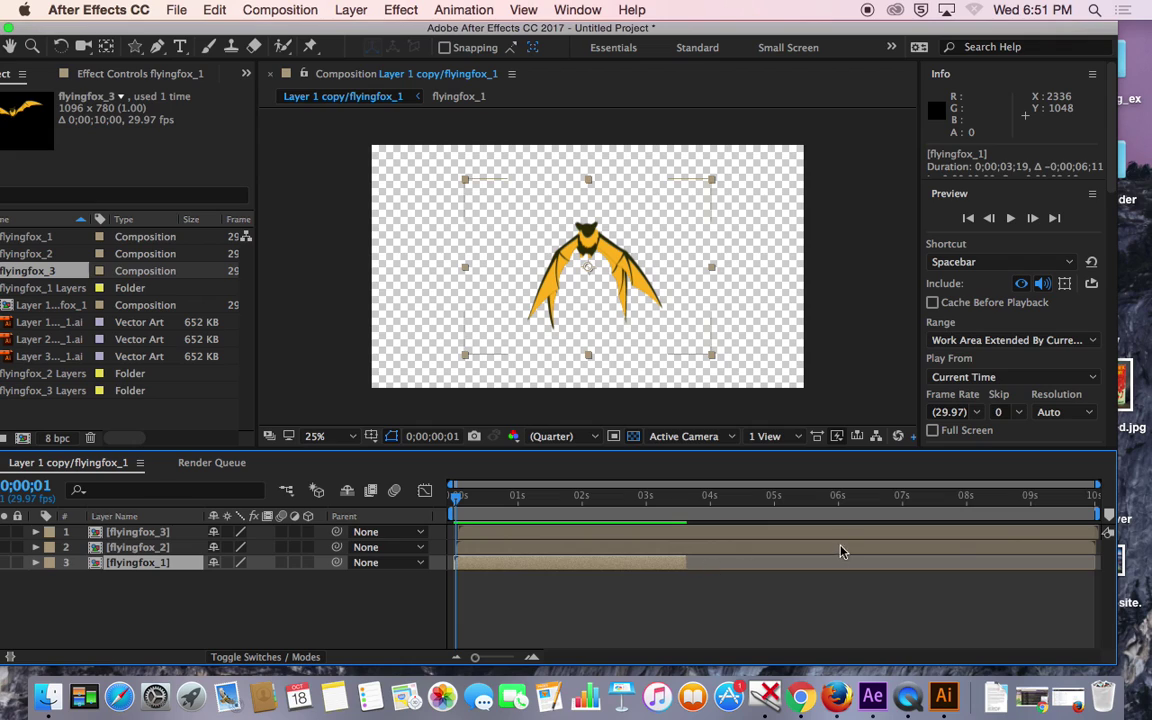
{"action": "left_click", "coordinate": [531, 658]}
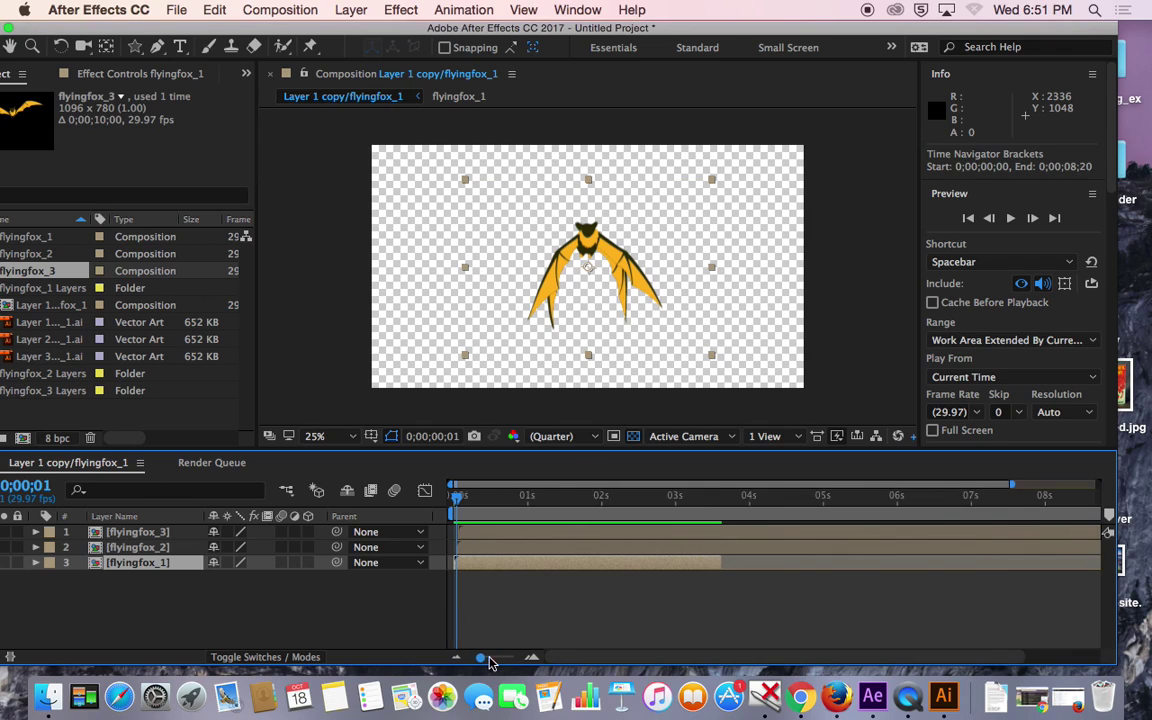
{"action": "left_click_drag", "start_coordinate": [515, 659], "coordinate": [497, 661]}
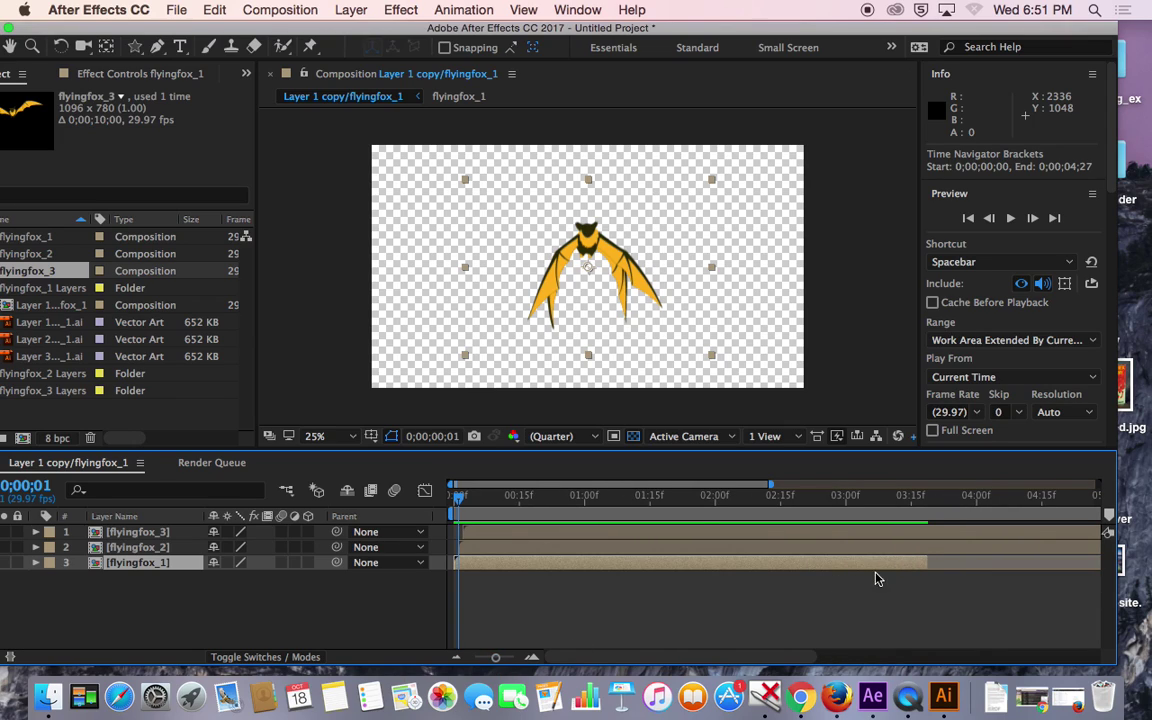
{"action": "left_click_drag", "start_coordinate": [925, 562], "coordinate": [470, 563]}
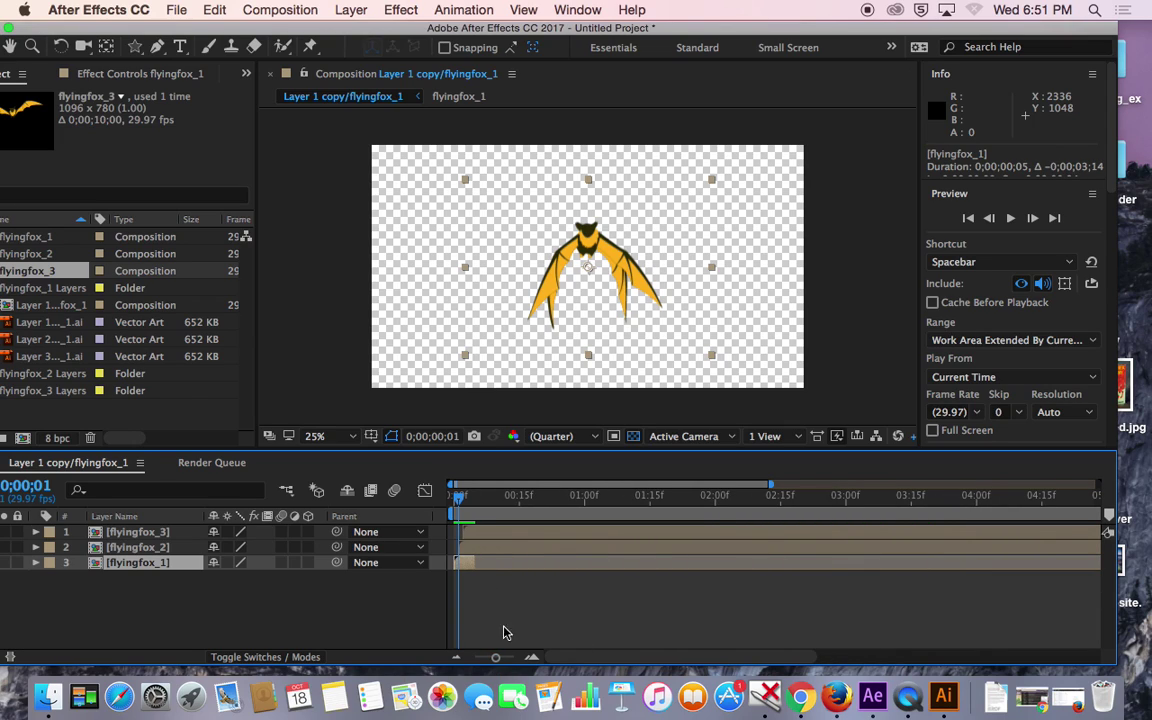
{"action": "left_click_drag", "start_coordinate": [503, 663], "coordinate": [534, 663]}
{"action": "left_click_drag", "start_coordinate": [678, 563], "coordinate": [507, 565]}
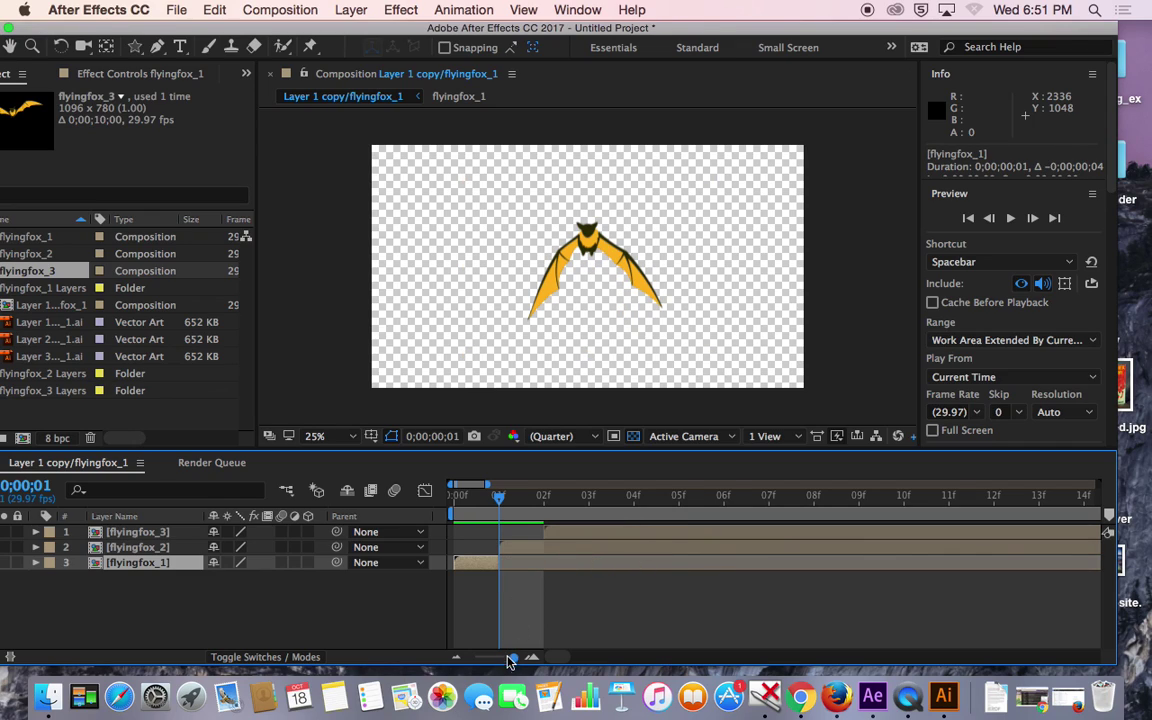
- Trim the end of the flyingfox_2 layer to frame 02 so it lasts one frame
{"action": "left_click_drag", "start_coordinate": [513, 663], "coordinate": [457, 655]}
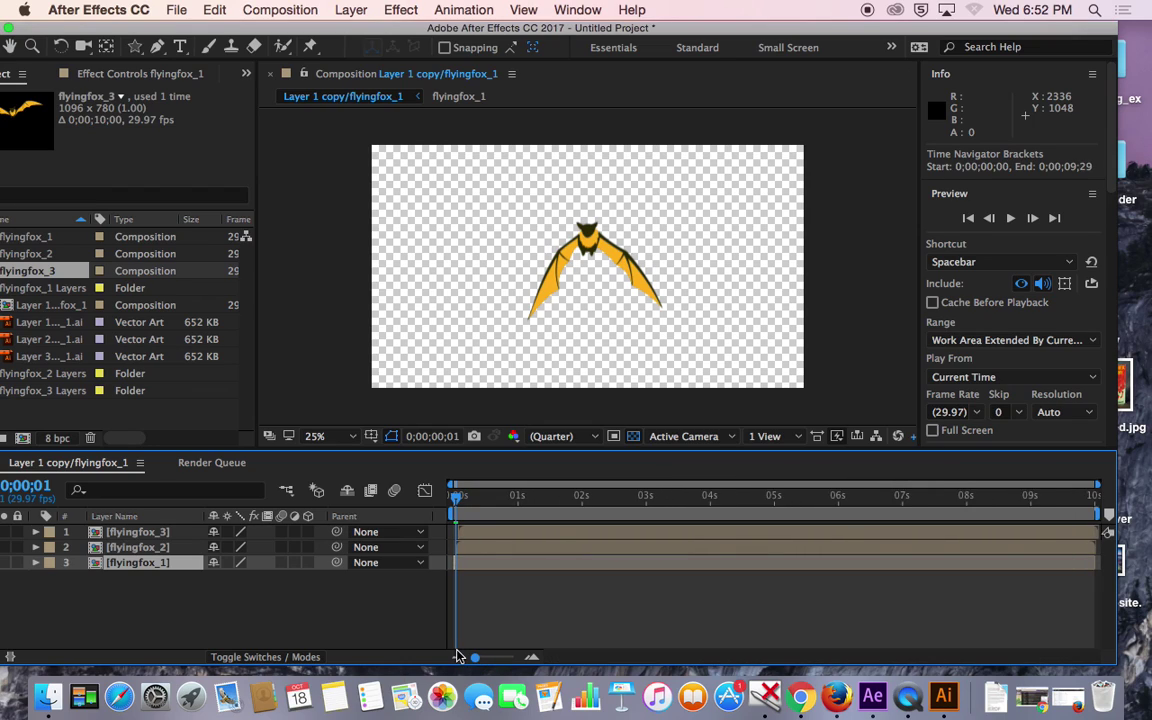
{"action": "left_click_drag", "start_coordinate": [1097, 547], "coordinate": [497, 556]}
{"action": "left_click_drag", "start_coordinate": [476, 662], "coordinate": [506, 663]}
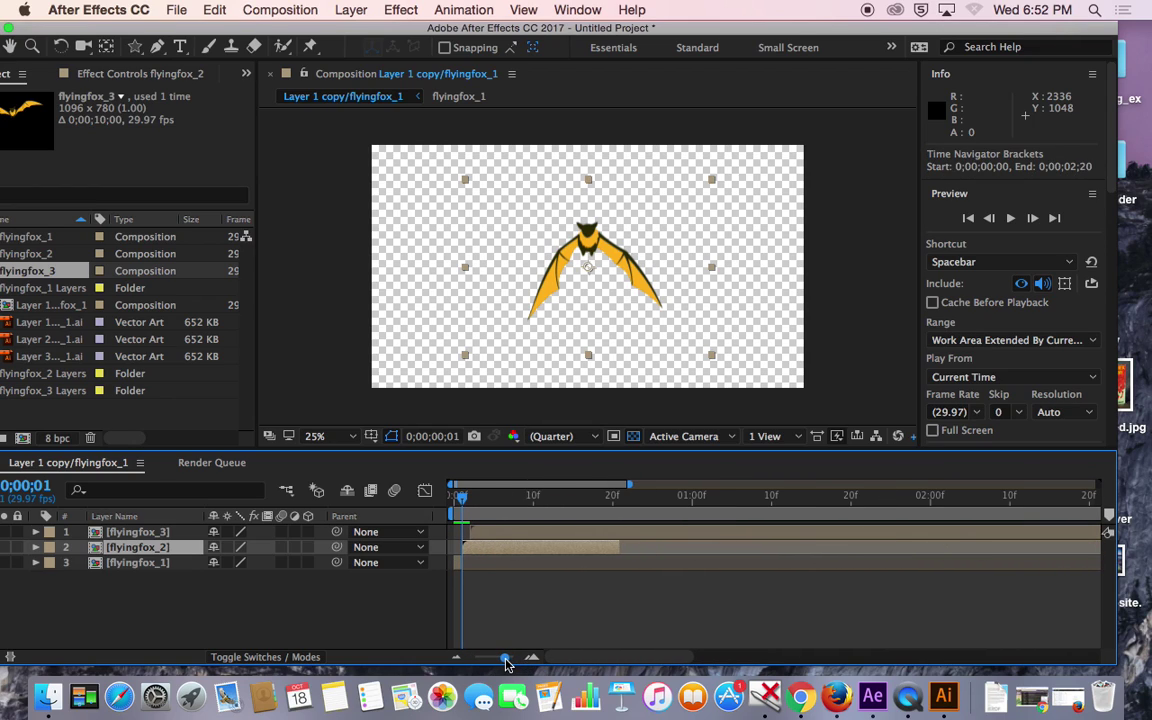
{"action": "left_click_drag", "start_coordinate": [619, 547], "coordinate": [480, 551]}
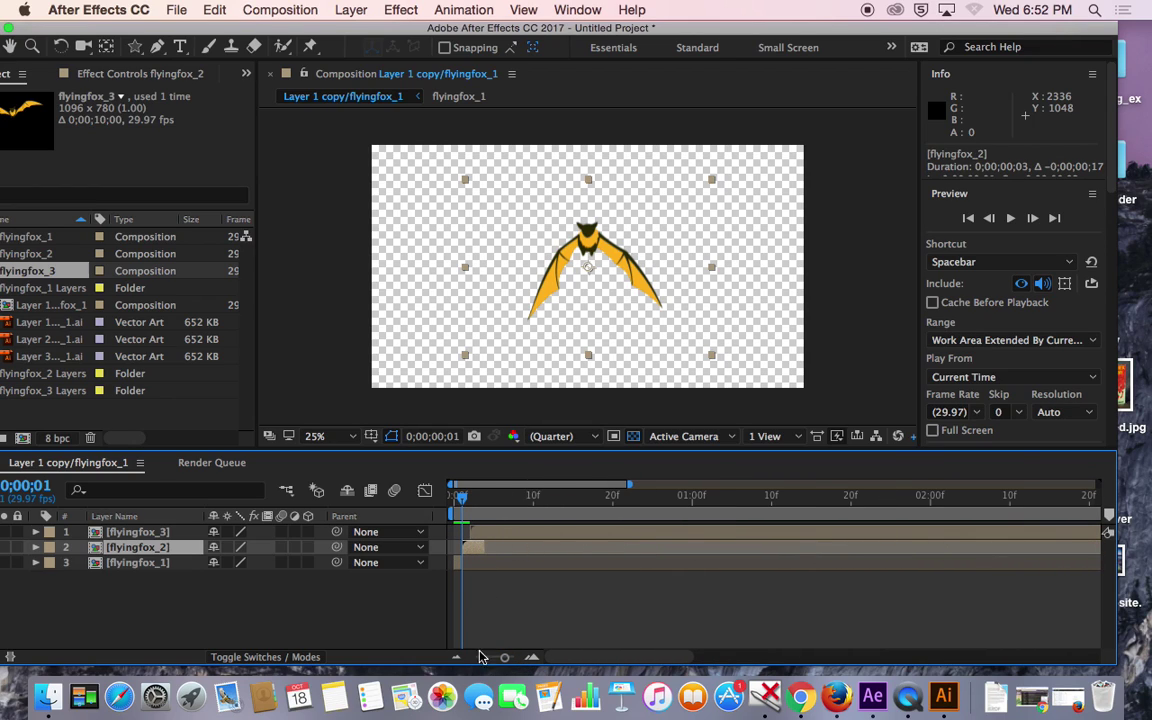
{"action": "left_click_drag", "start_coordinate": [506, 658], "coordinate": [563, 662]}
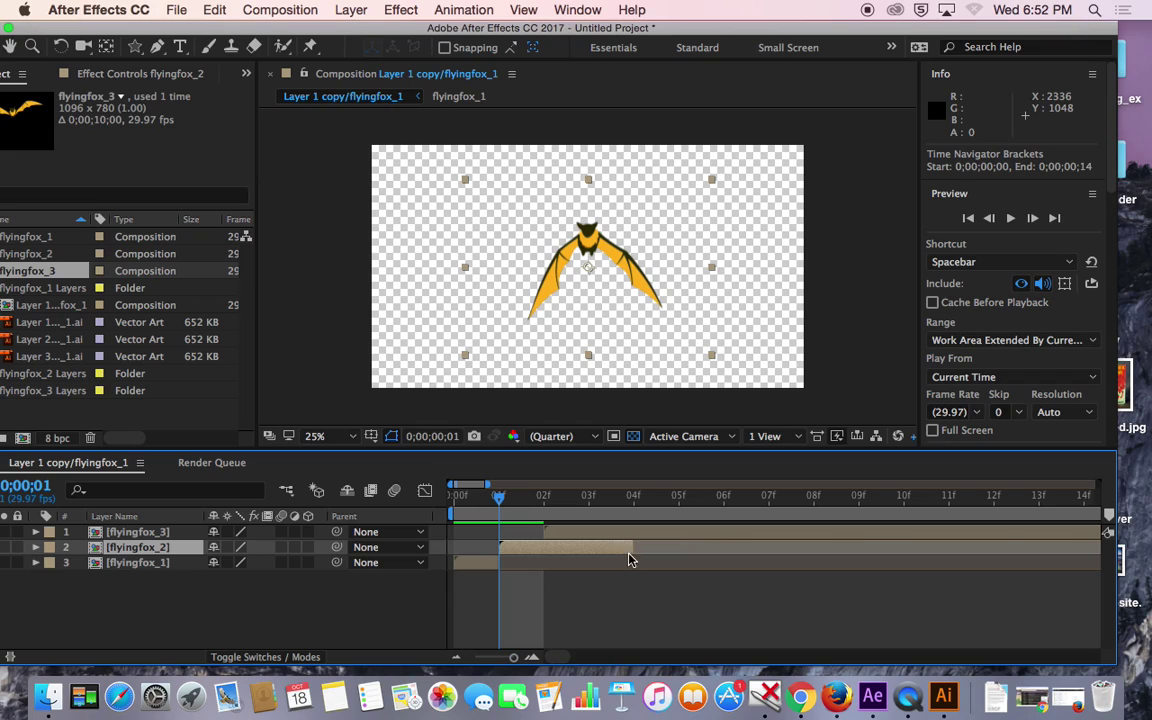
{"action": "left_click_drag", "start_coordinate": [631, 549], "coordinate": [548, 549]}
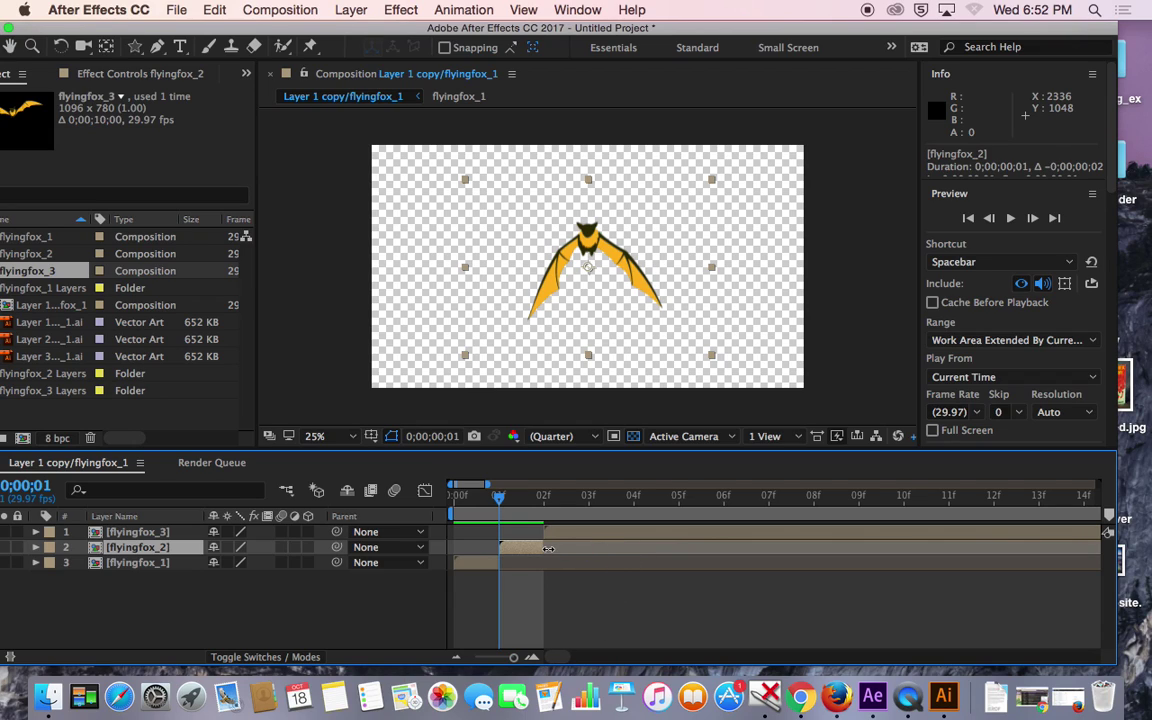
- Trim the end of the flyingfox_3 layer to frame 03 so it lasts one frame
{"action": "left_click_drag", "start_coordinate": [499, 503], "coordinate": [536, 514]}
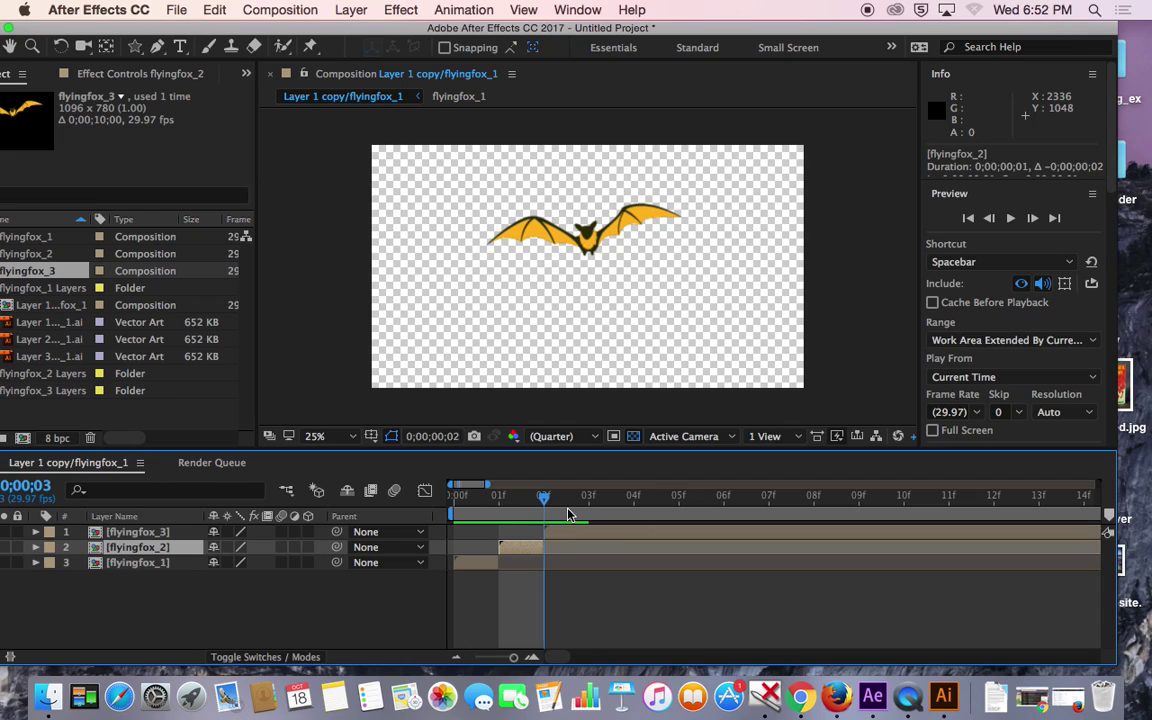
{"action": "left_click", "coordinate": [568, 514]}
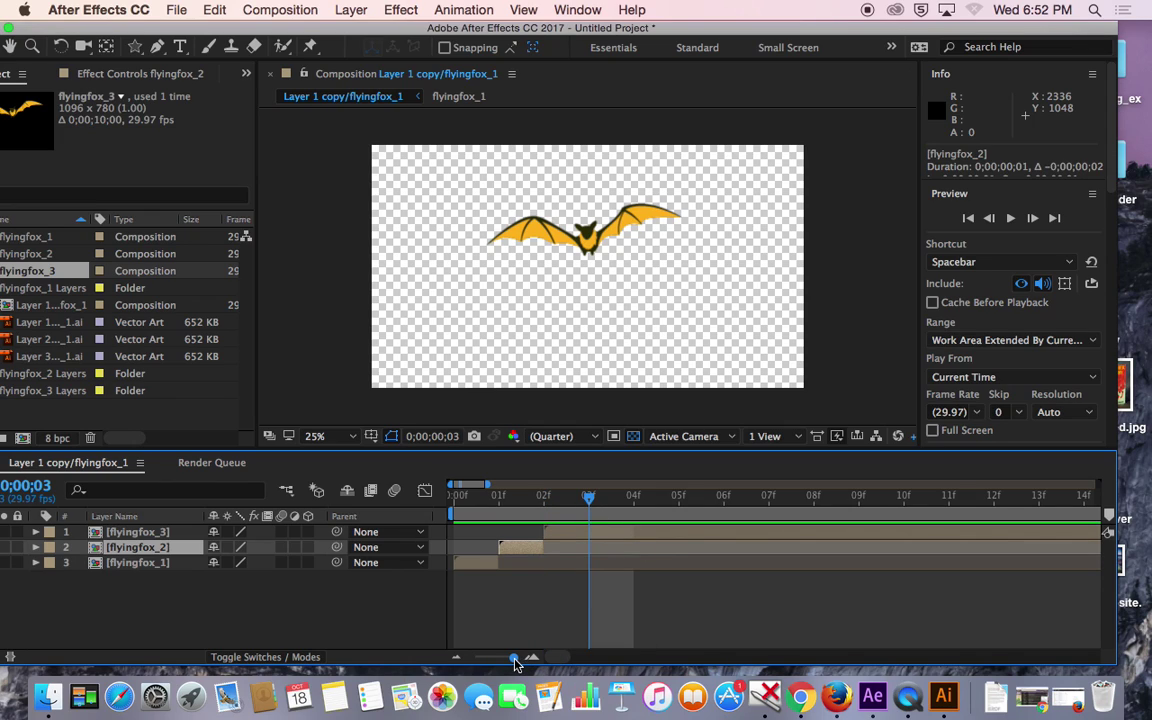
{"action": "left_click_drag", "start_coordinate": [513, 658], "coordinate": [435, 657]}
{"action": "left_click_drag", "start_coordinate": [1105, 538], "coordinate": [465, 539]}
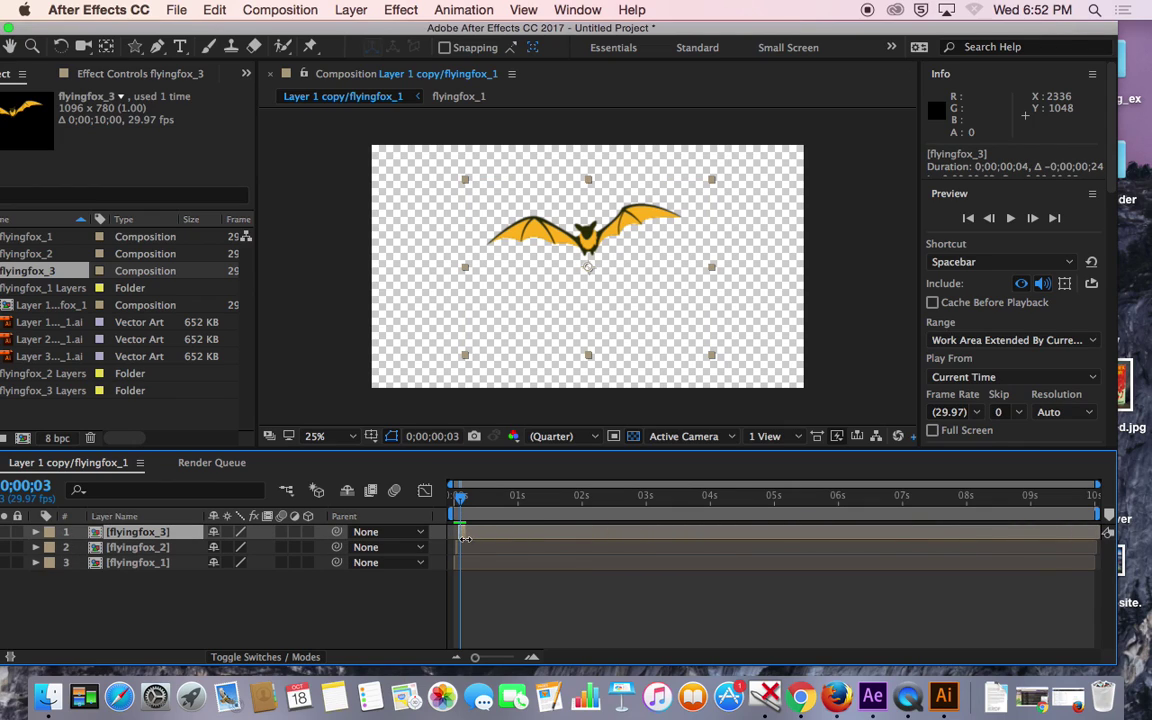
{"action": "left_click_drag", "start_coordinate": [476, 658], "coordinate": [513, 657]}
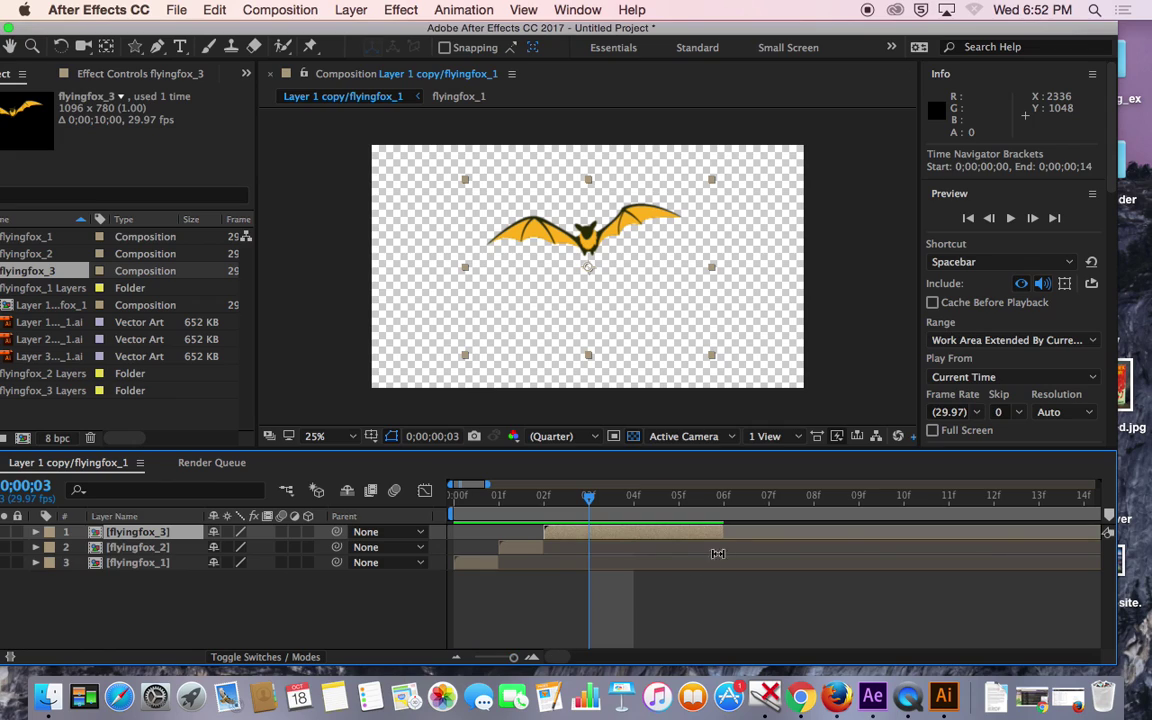
{"action": "left_click_drag", "start_coordinate": [727, 538], "coordinate": [604, 538]}
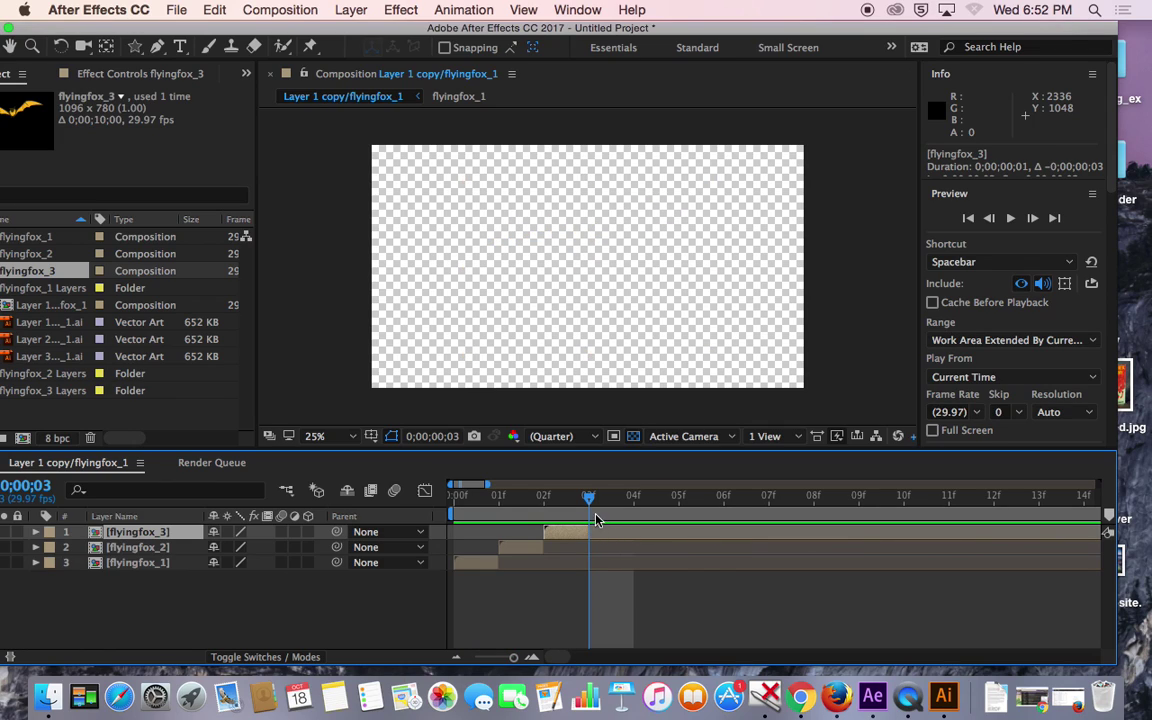
{"action": "left_click", "coordinate": [460, 509]}
{"action": "left_click", "coordinate": [461, 561]}
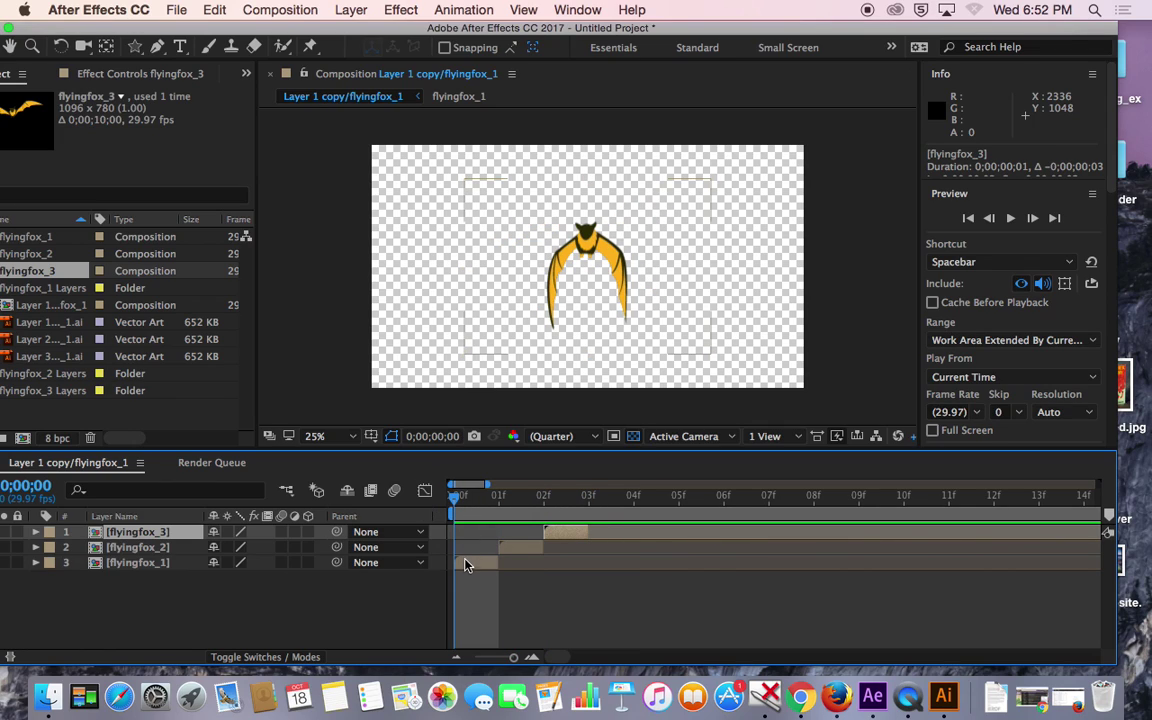
{"action": "left_click", "coordinate": [527, 548]}
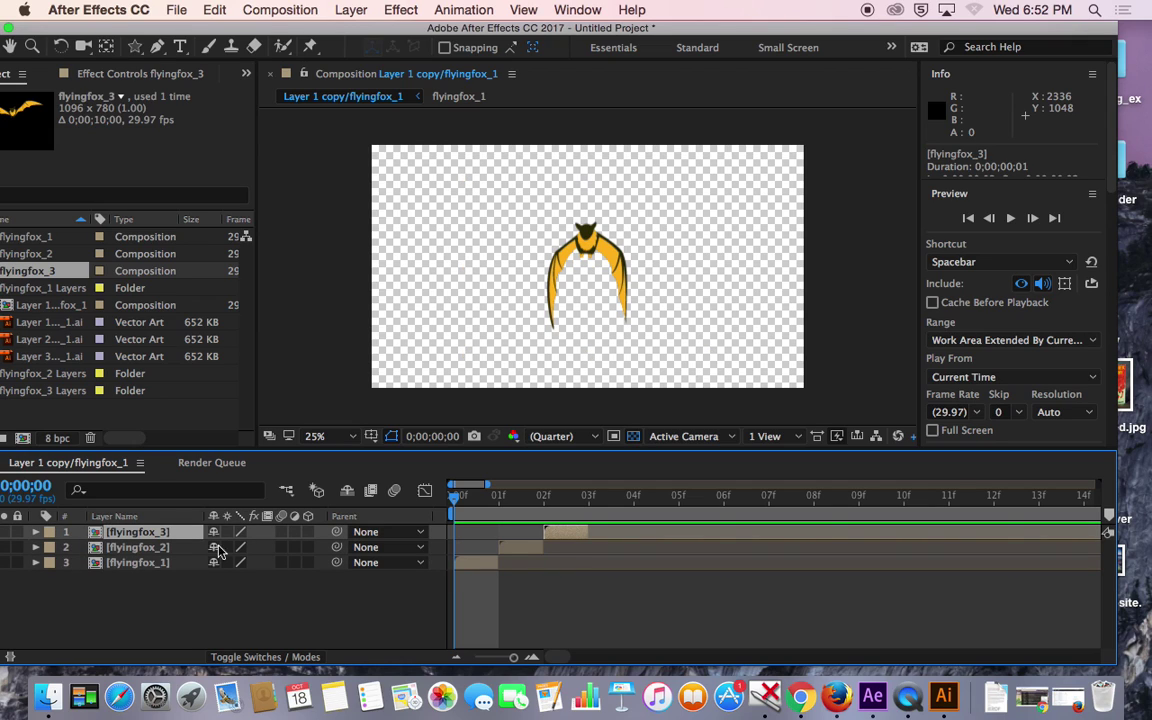
{"action": "left_click", "coordinate": [164, 568]}
{"action": "right_click", "coordinate": [173, 555]}
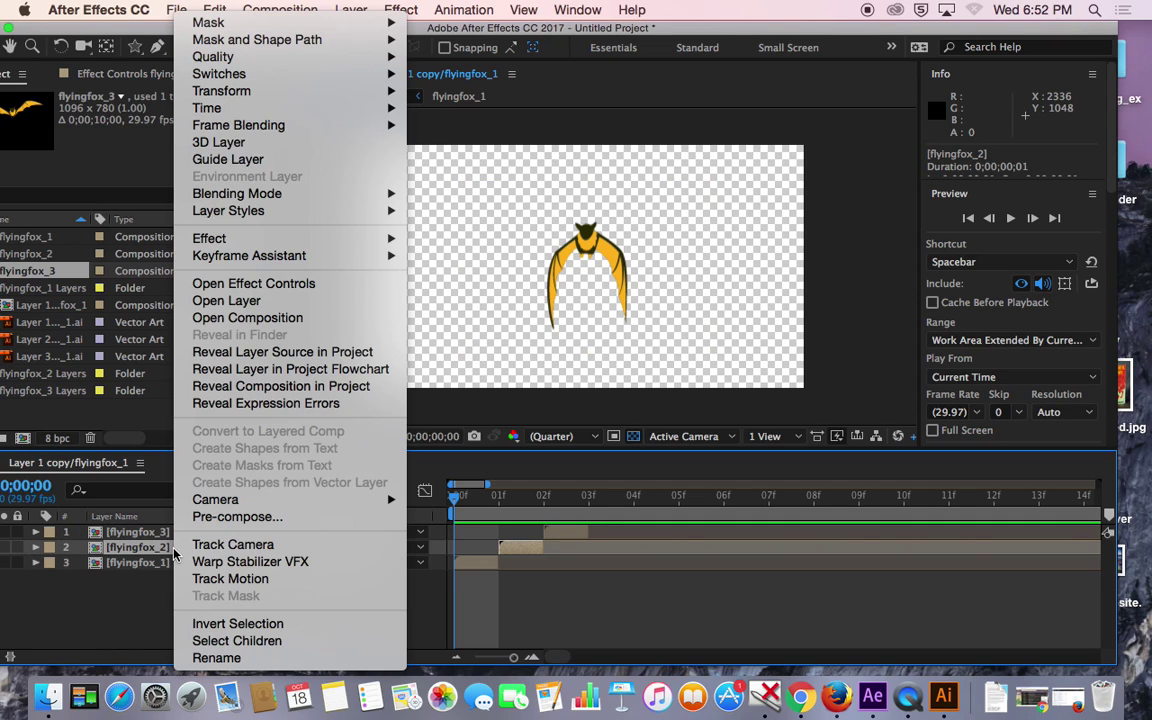
{"action": "key", "text": "Escape"}
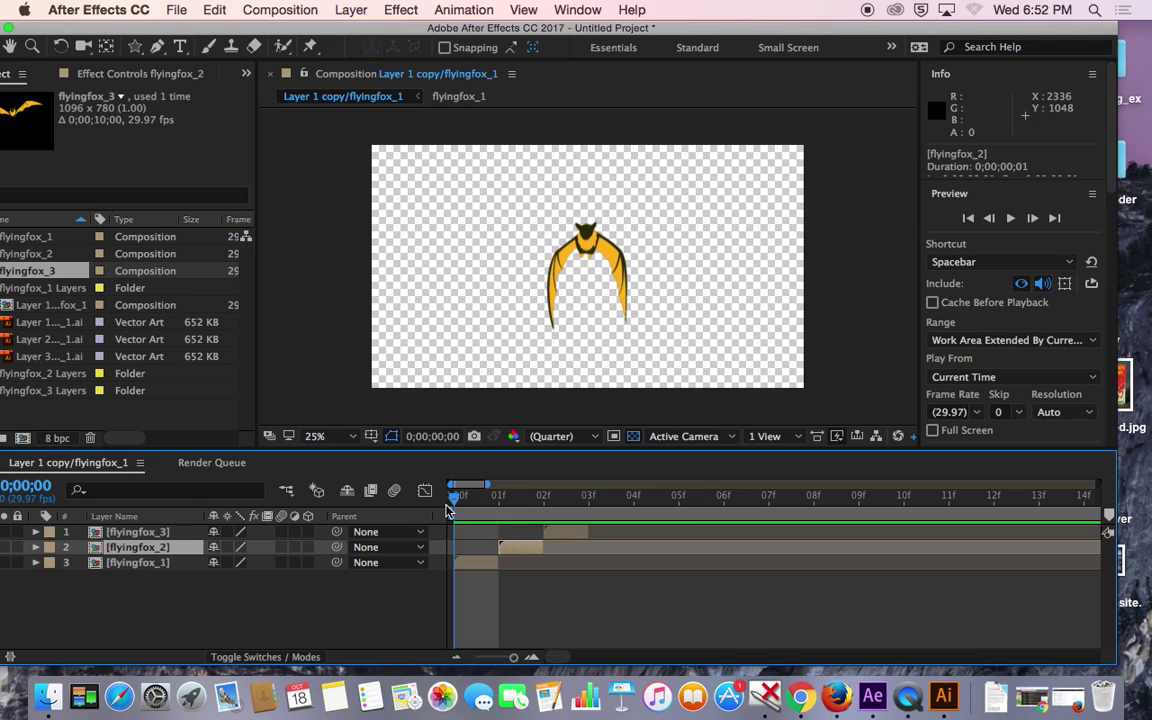
- Select all three layers, set the current time to frame 03 and try to paste copies of them there
{"action": "left_click_drag", "start_coordinate": [477, 500], "coordinate": [402, 527]}
{"action": "key", "text": "super+a"}
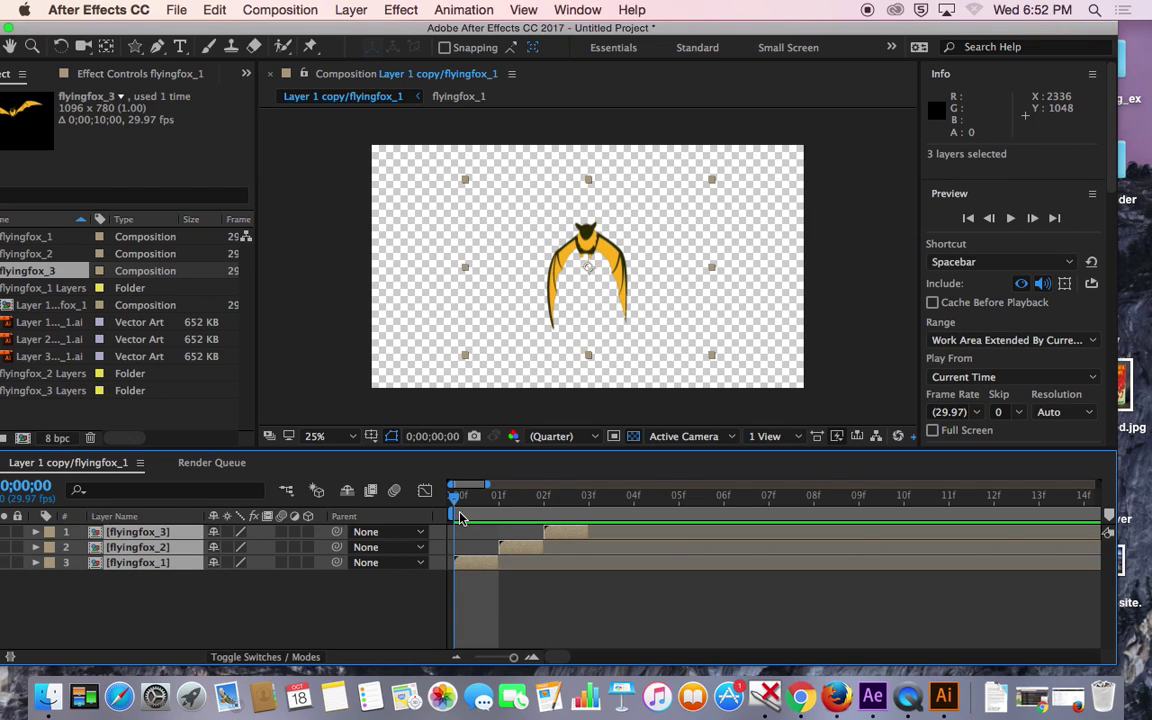
{"action": "left_click_drag", "start_coordinate": [497, 507], "coordinate": [588, 507]}
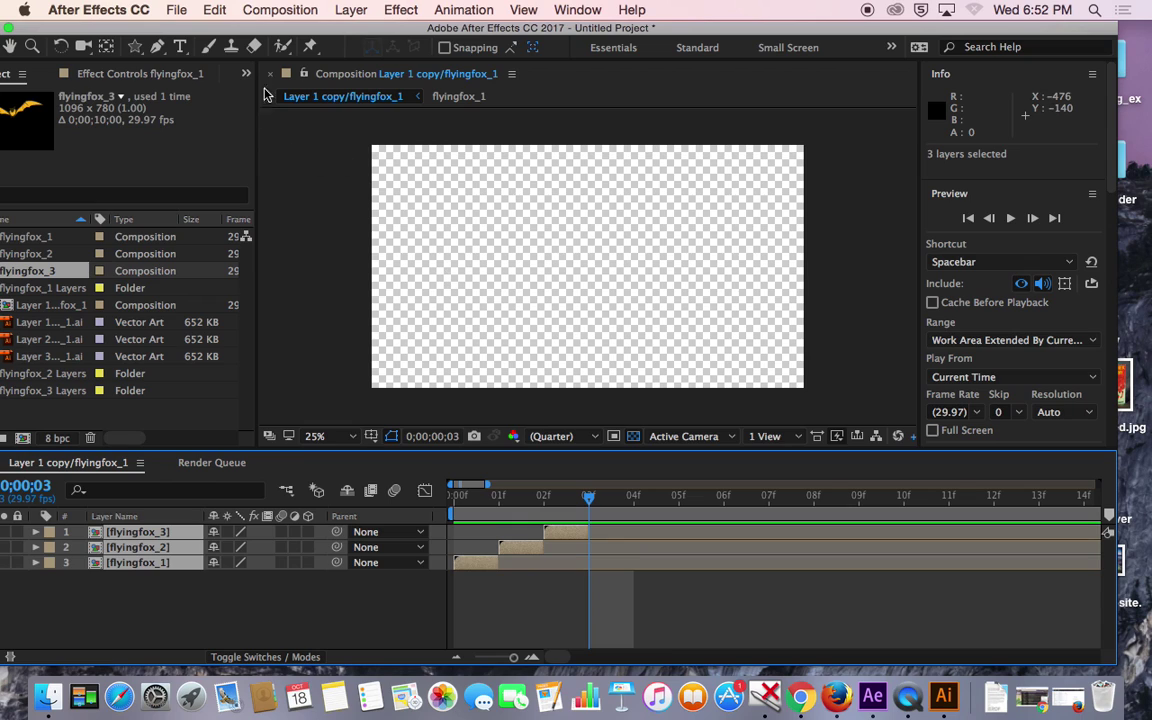
{"action": "left_click", "coordinate": [216, 10]}
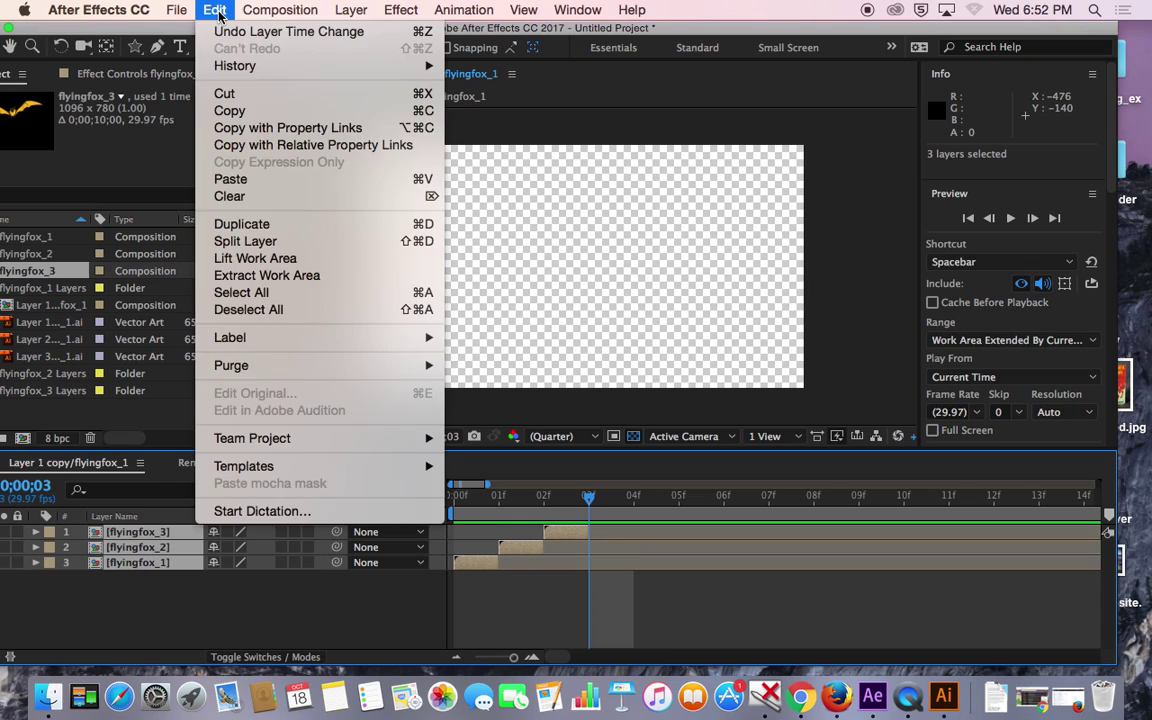
{"action": "left_click", "coordinate": [253, 189]}
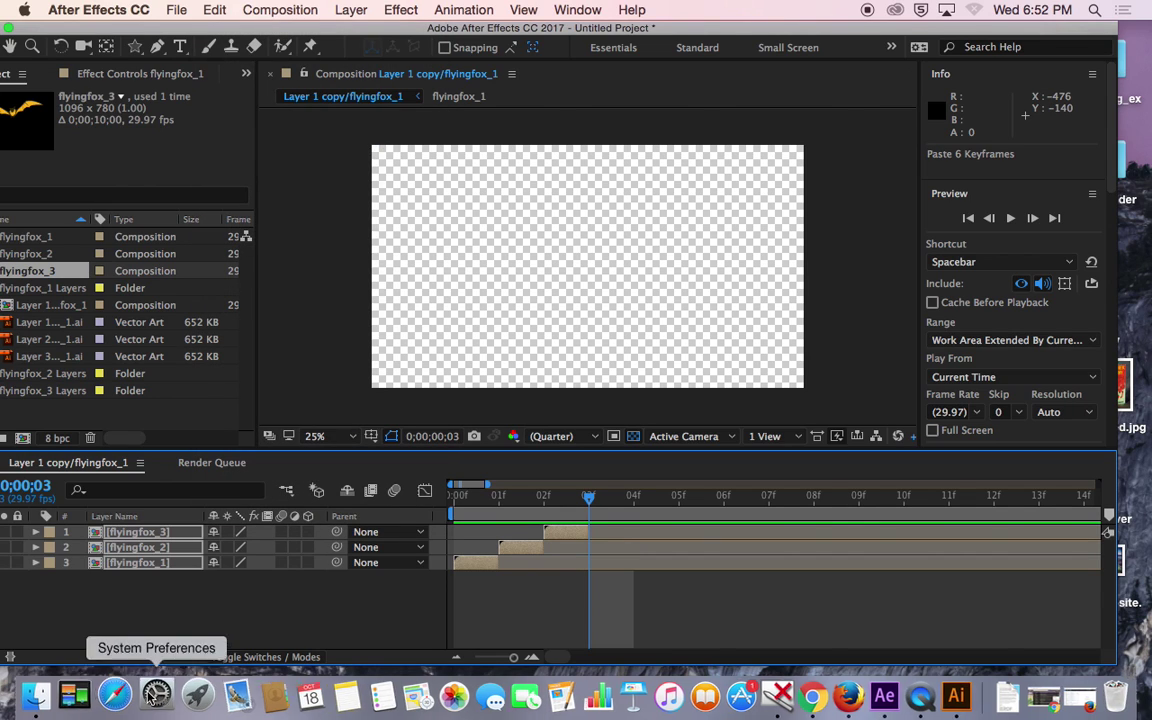
{"action": "left_click", "coordinate": [172, 592]}
- Duplicate the flyingfox_1, flyingfox_2 and flyingfox_3 layers and shift the copies together so their sequence starts at frame 03
{"action": "left_click_drag", "start_coordinate": [588, 500], "coordinate": [386, 502]}
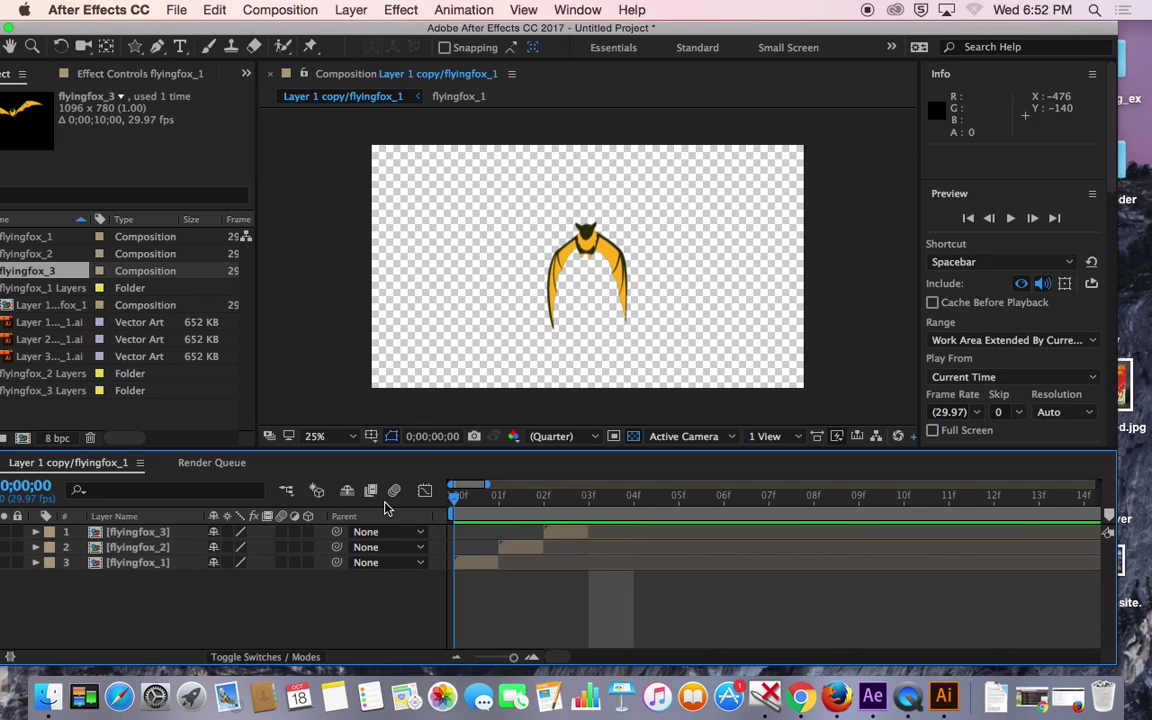
{"action": "left_click", "coordinate": [150, 562]}
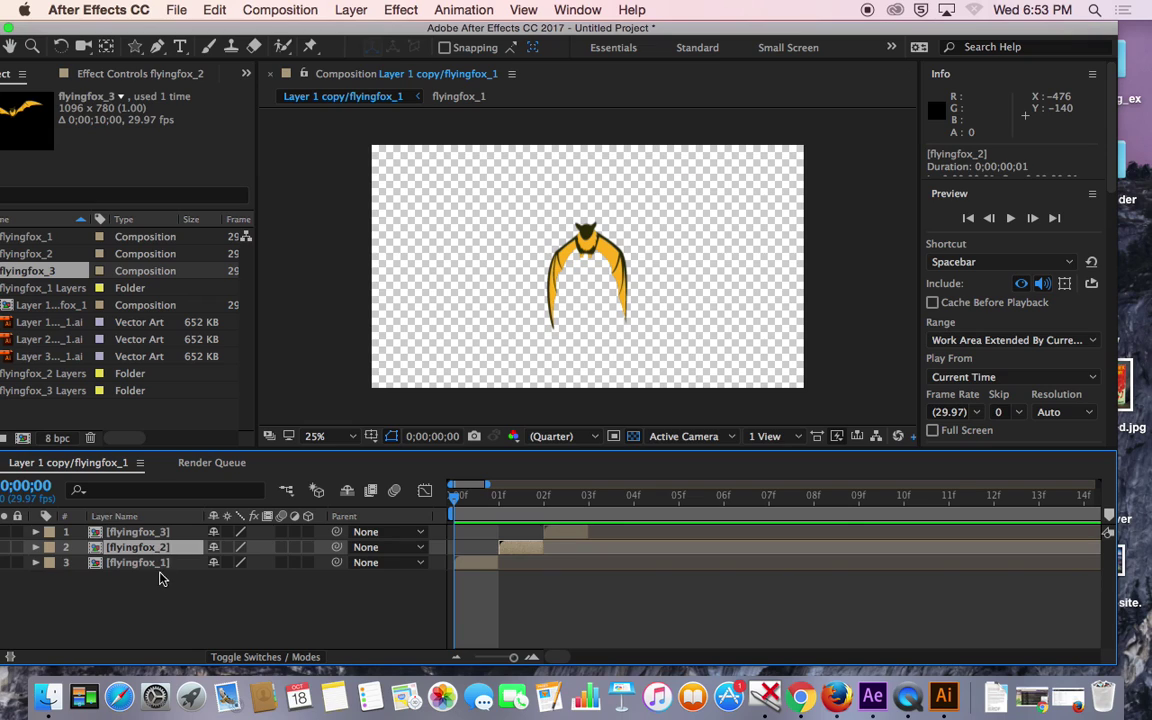
{"action": "left_click", "coordinate": [150, 532], "text": "shift"}
{"action": "left_click", "coordinate": [215, 9]}
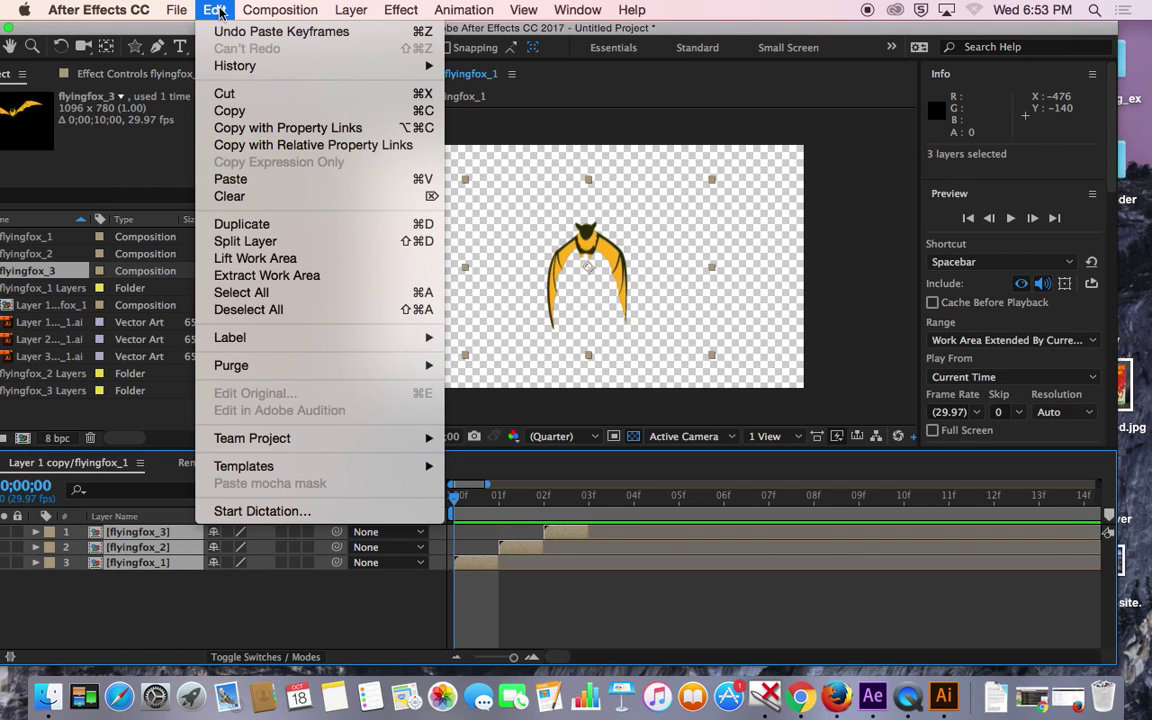
{"action": "left_click", "coordinate": [270, 226]}
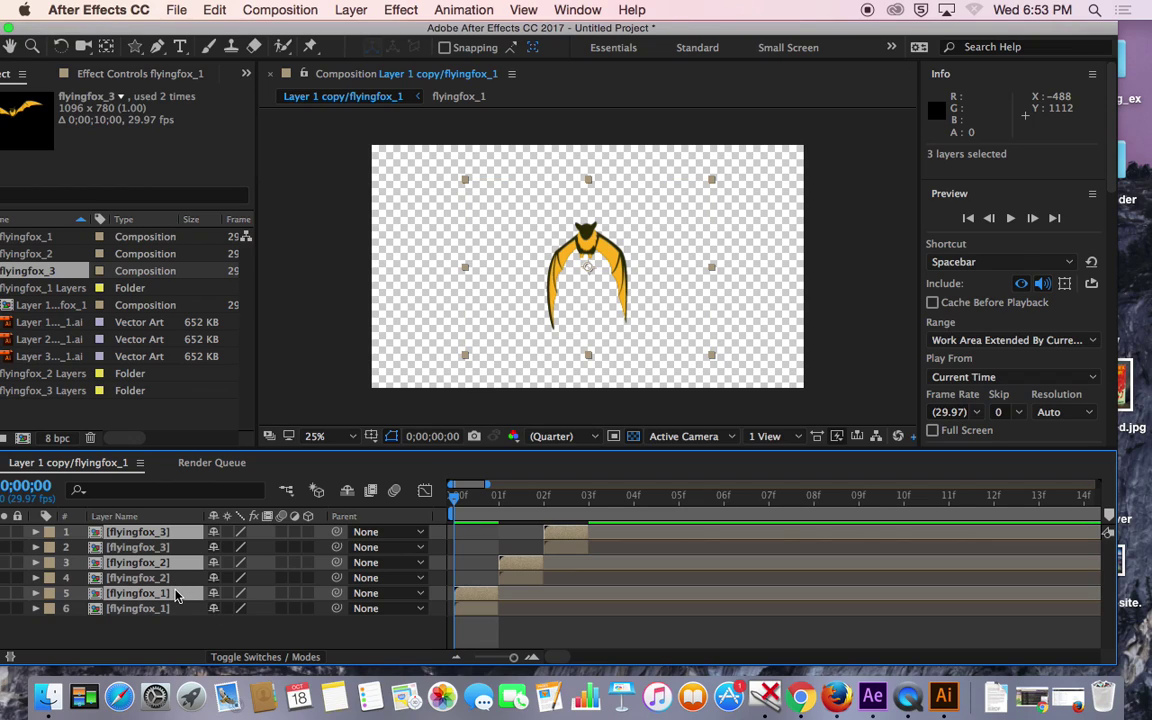
{"action": "left_click_drag", "start_coordinate": [453, 503], "coordinate": [588, 497]}
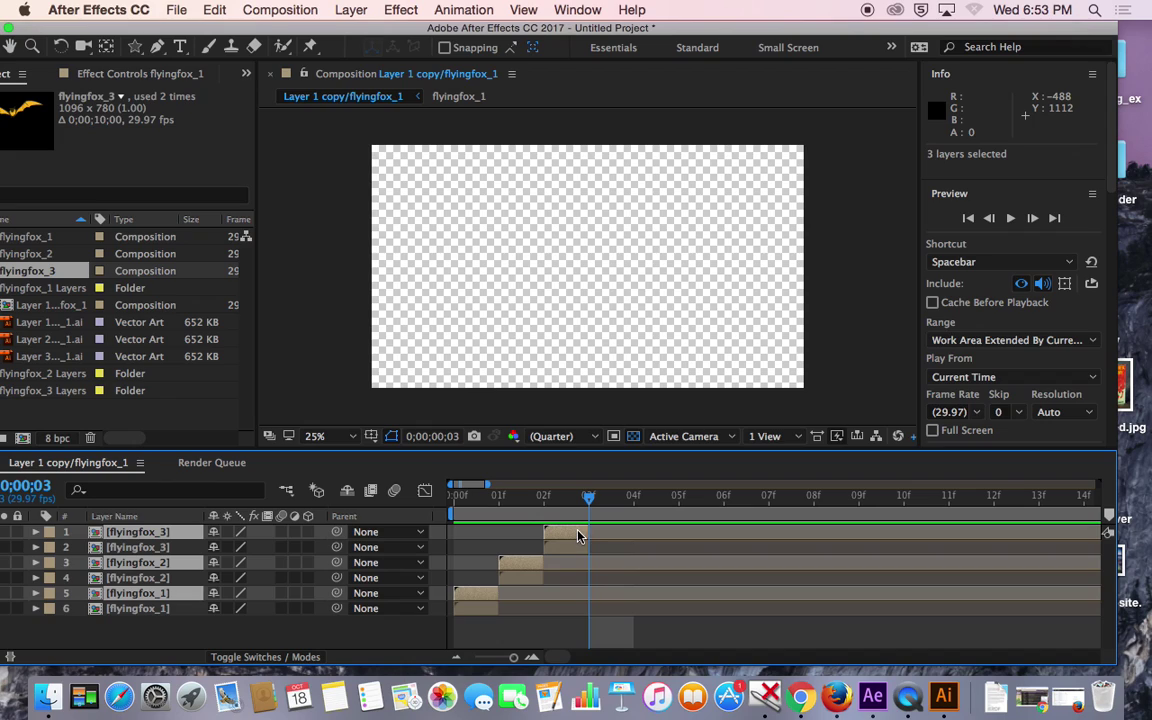
{"action": "left_click_drag", "start_coordinate": [476, 599], "coordinate": [589, 599]}
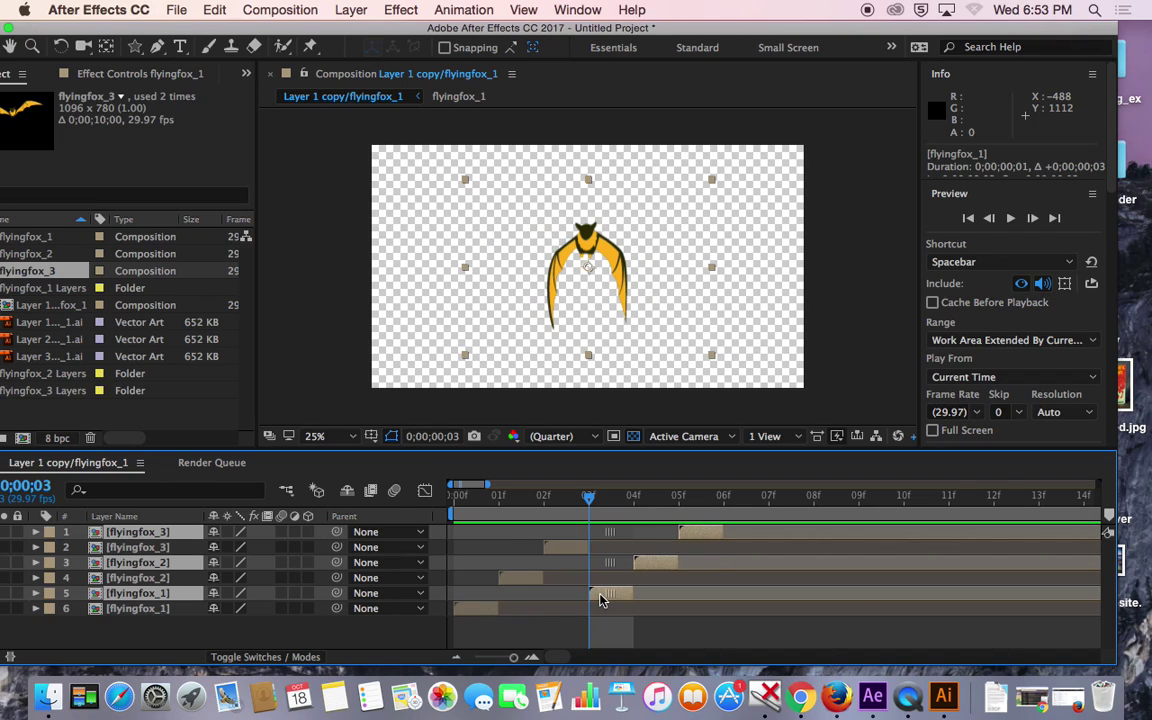
- Duplicate the three selected layers again and shift the new copies so their sequence starts at frame 06
{"action": "left_click_drag", "start_coordinate": [570, 508], "coordinate": [722, 528]}
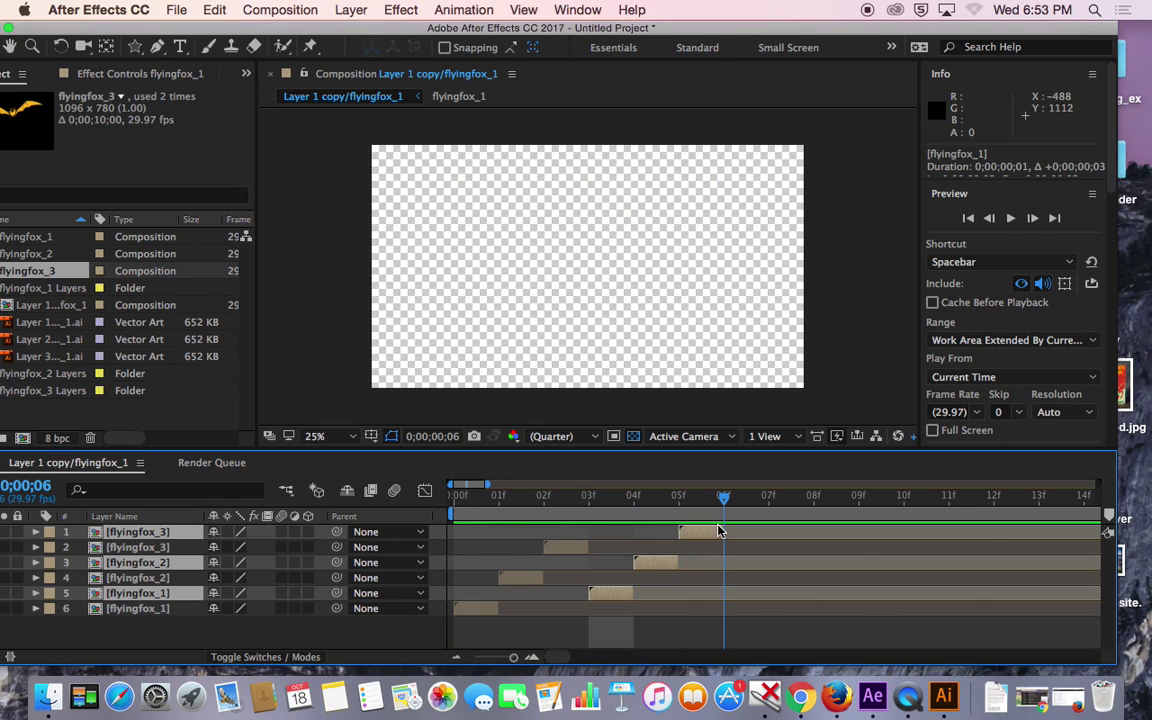
{"action": "left_click", "coordinate": [216, 10]}
{"action": "left_click", "coordinate": [232, 179]}
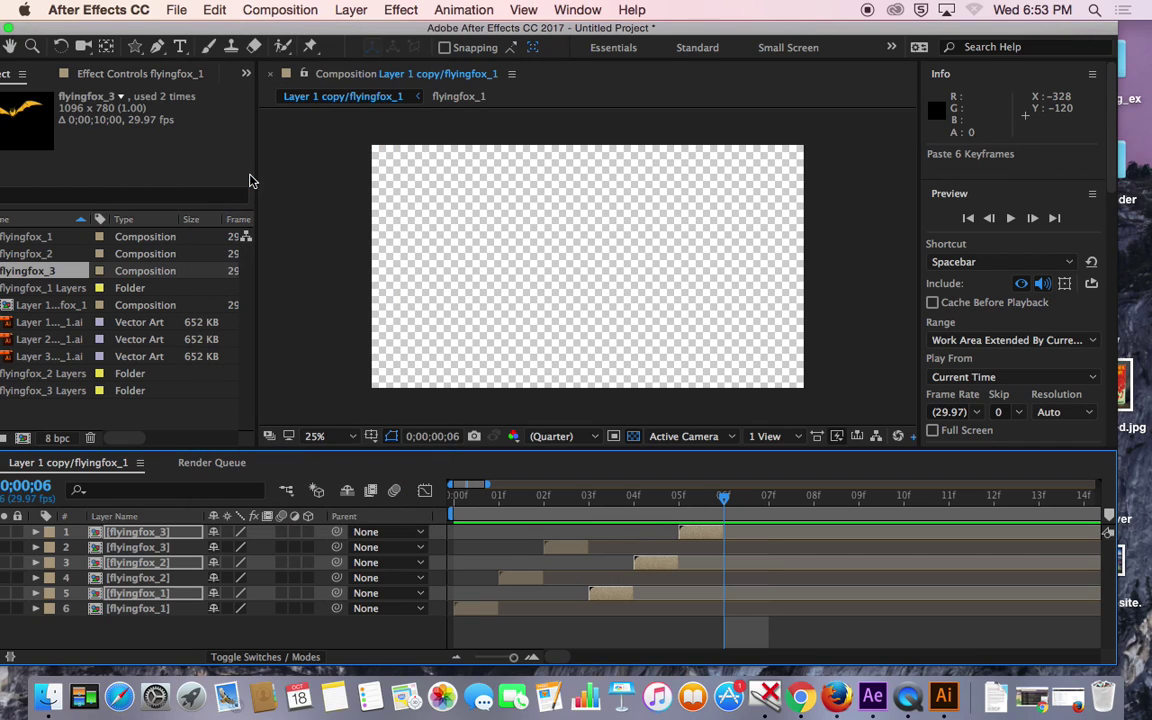
{"action": "left_click", "coordinate": [214, 10]}
{"action": "left_click", "coordinate": [287, 229]}
{"action": "left_click_drag", "start_coordinate": [706, 539], "coordinate": [828, 533]}
- Set the current time to frame 09, duplicate the three selected layers and shift the copies three frames to start there
{"action": "left_click_drag", "start_coordinate": [735, 502], "coordinate": [857, 505]}
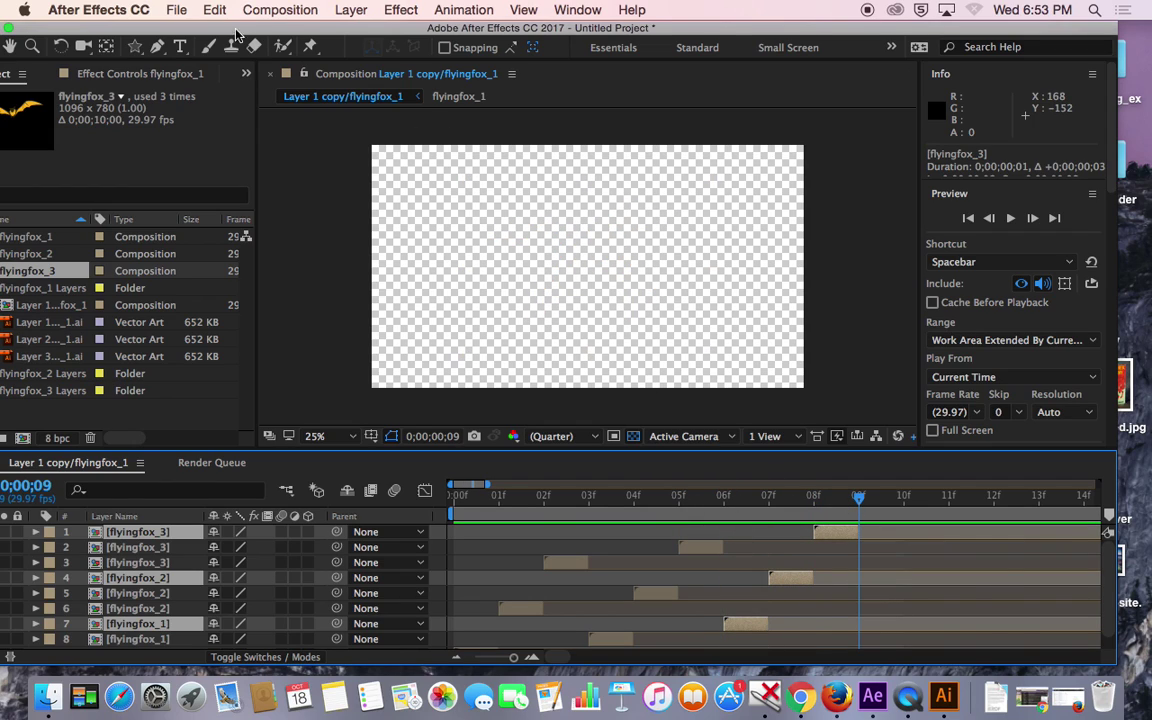
{"action": "left_click", "coordinate": [216, 10]}
{"action": "left_click", "coordinate": [240, 224]}
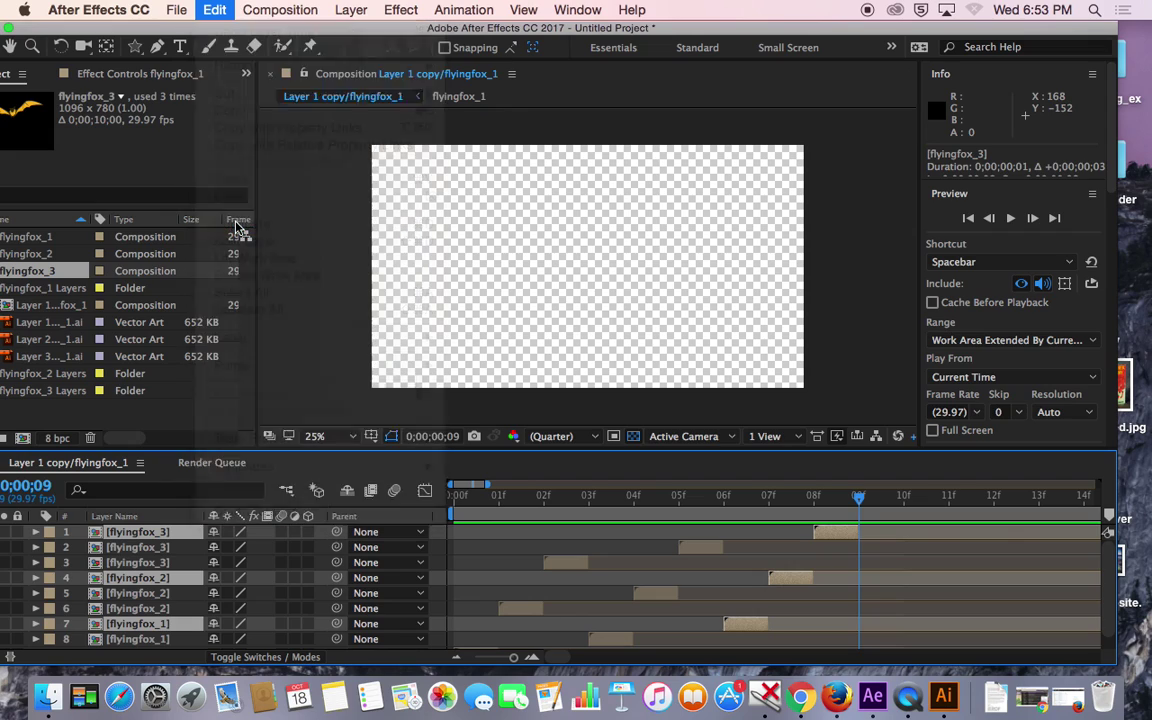
{"action": "left_click_drag", "start_coordinate": [838, 535], "coordinate": [951, 534]}
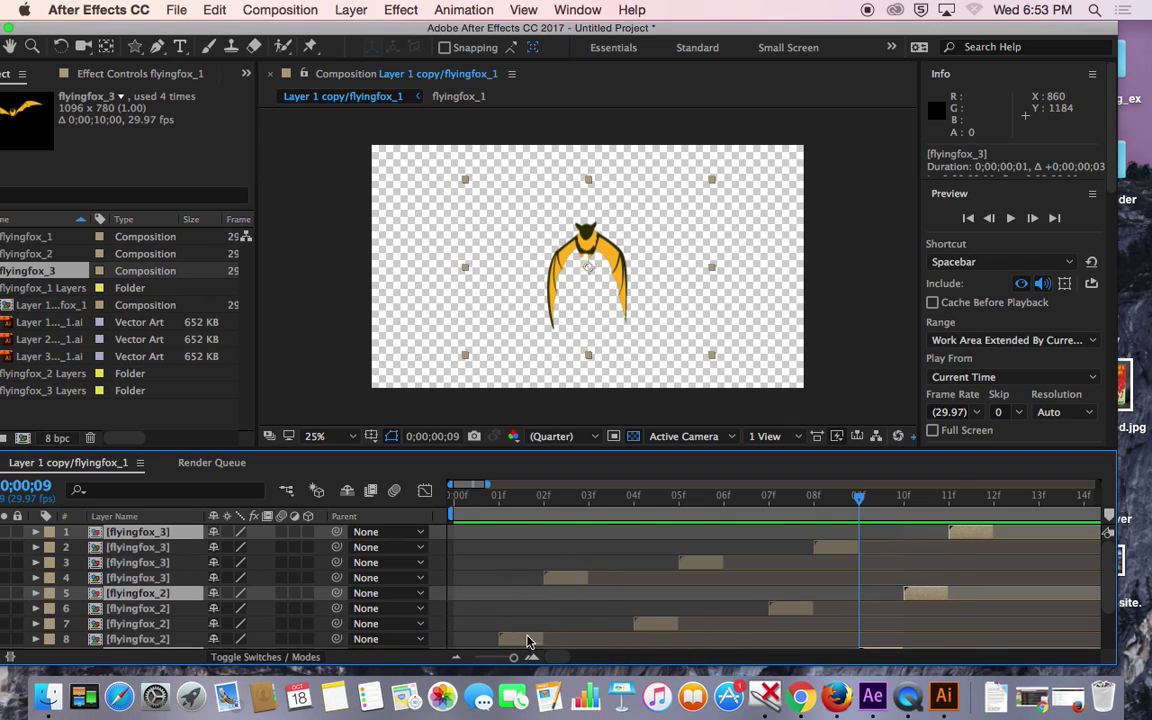
- Set the current time to frame 12, duplicate the three selected layers and shift the copies two frames so flyingfox_3 starts at frame 13
{"action": "left_click_drag", "start_coordinate": [514, 658], "coordinate": [501, 662]}
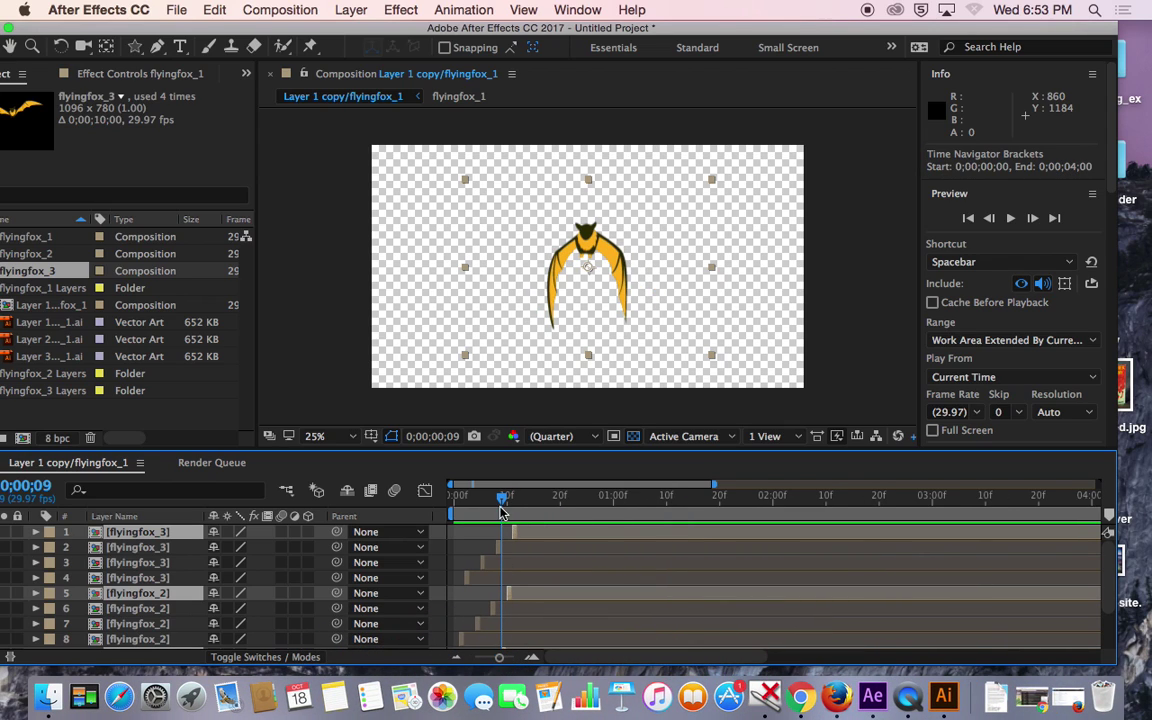
{"action": "left_click_drag", "start_coordinate": [505, 500], "coordinate": [518, 500]}
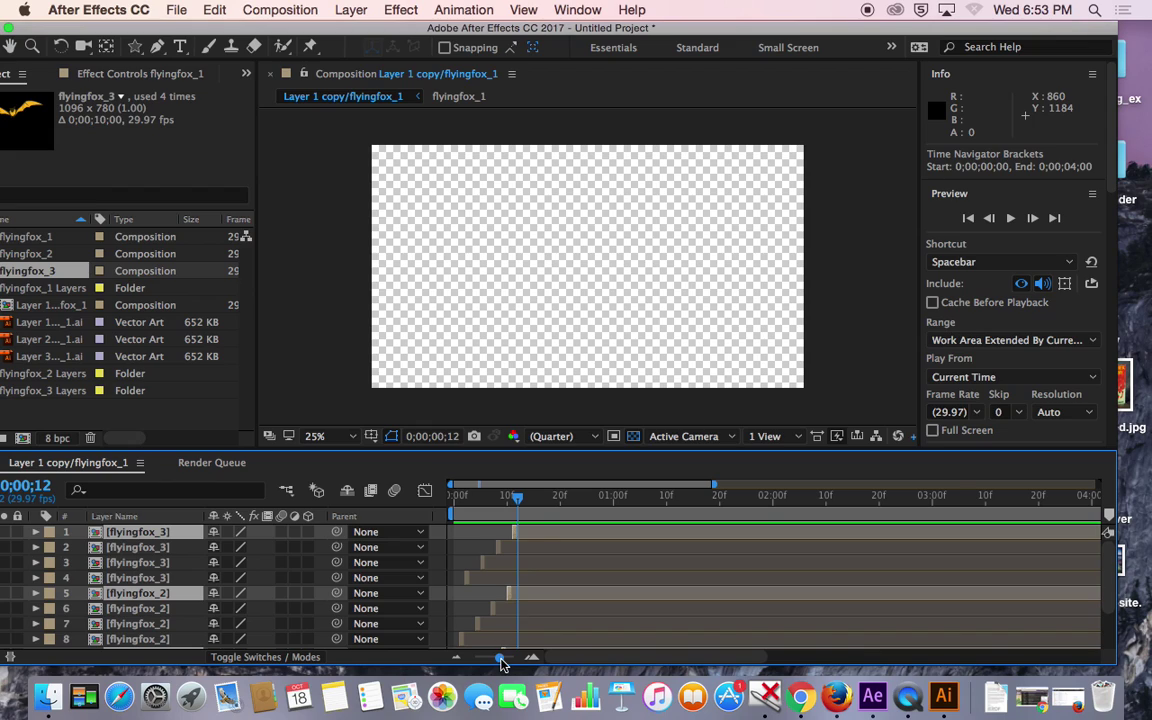
{"action": "left_click_drag", "start_coordinate": [499, 658], "coordinate": [514, 658]}
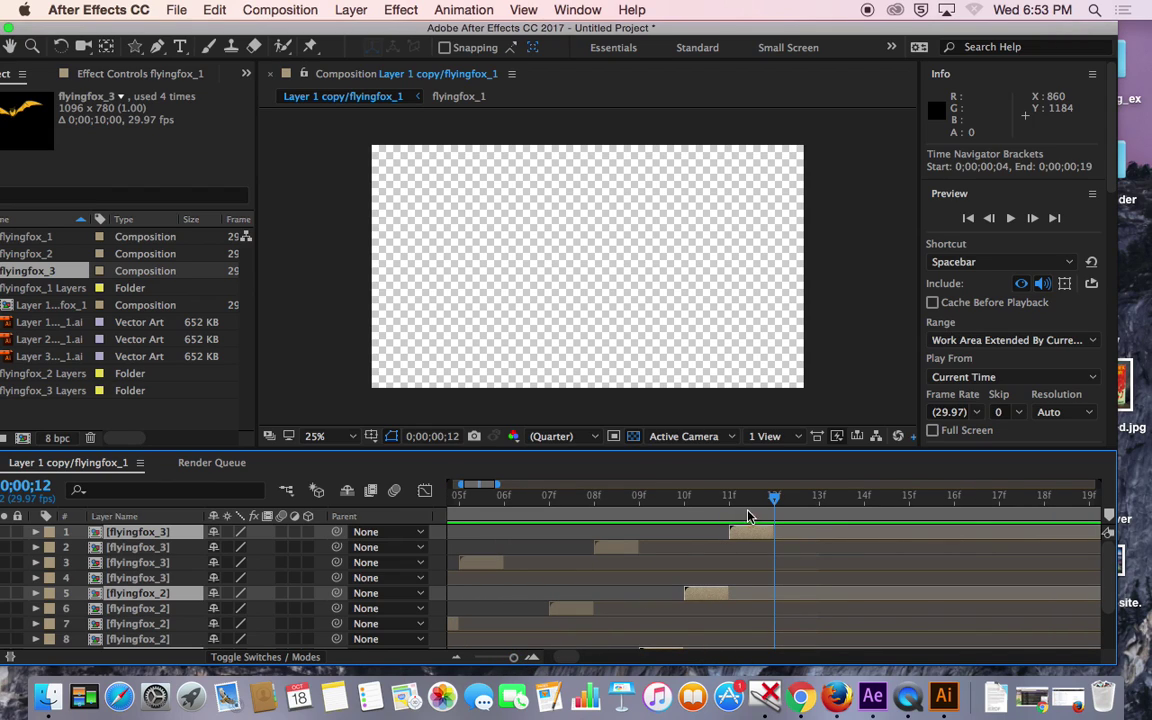
{"action": "left_click_drag", "start_coordinate": [735, 495], "coordinate": [758, 494]}
{"action": "left_click", "coordinate": [208, 12]}
{"action": "left_click", "coordinate": [243, 224]}
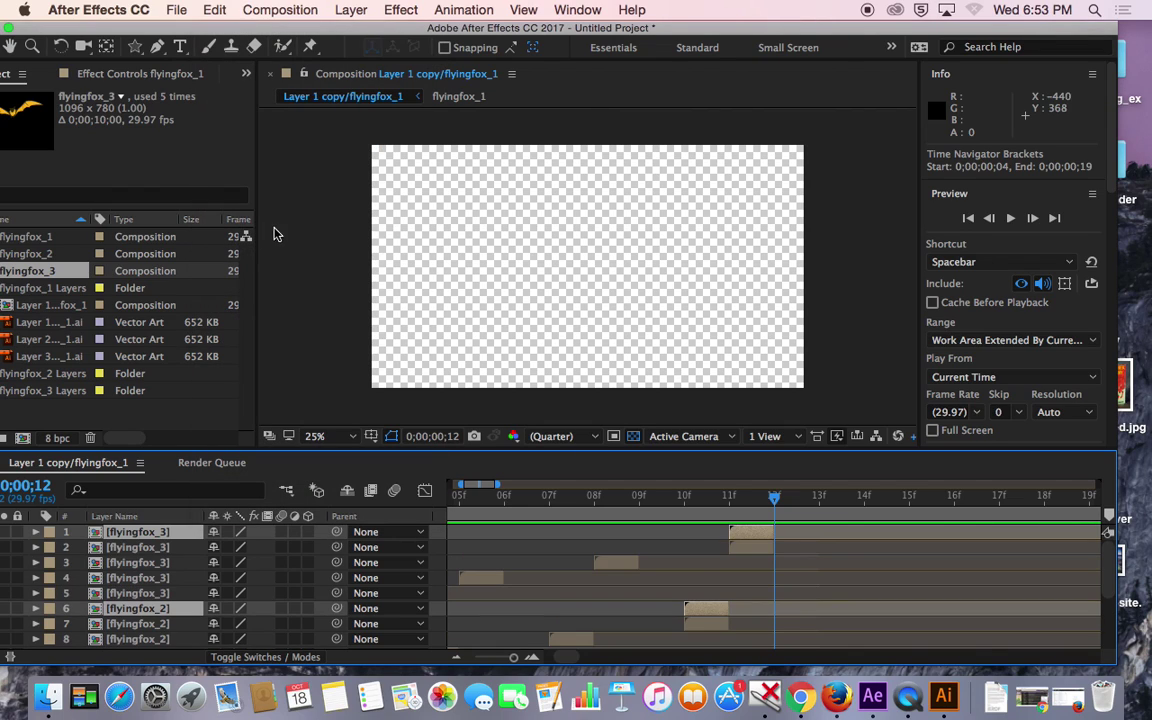
{"action": "left_click_drag", "start_coordinate": [752, 541], "coordinate": [836, 538]}
- Set the current time to frame 14, duplicate the three selected layers and shift the copies two frames so flyingfox_3 starts at frame 15
{"action": "left_click_drag", "start_coordinate": [776, 500], "coordinate": [864, 497]}
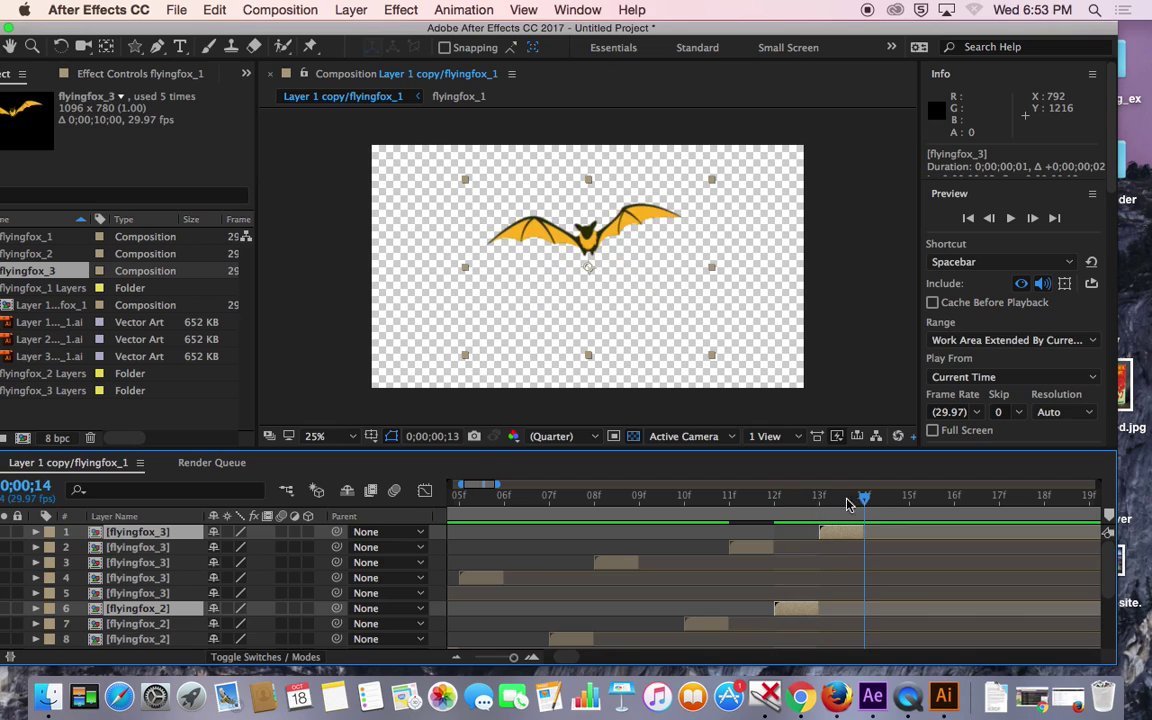
{"action": "left_click", "coordinate": [237, 12]}
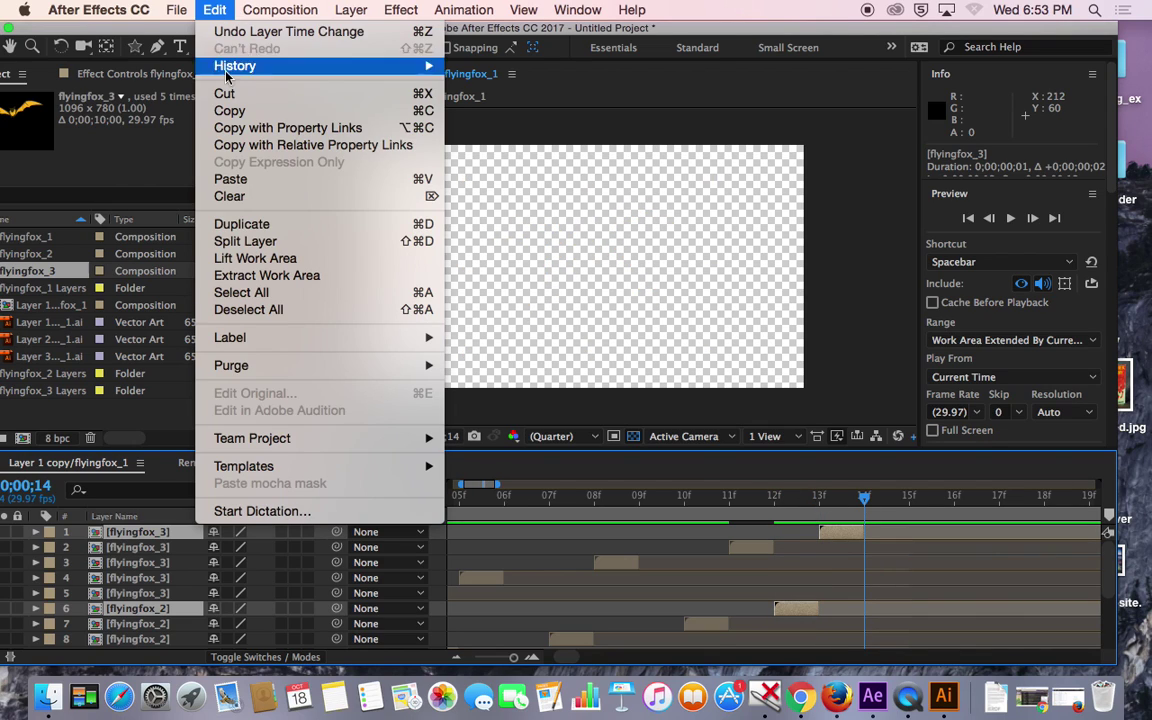
{"action": "left_click", "coordinate": [240, 221]}
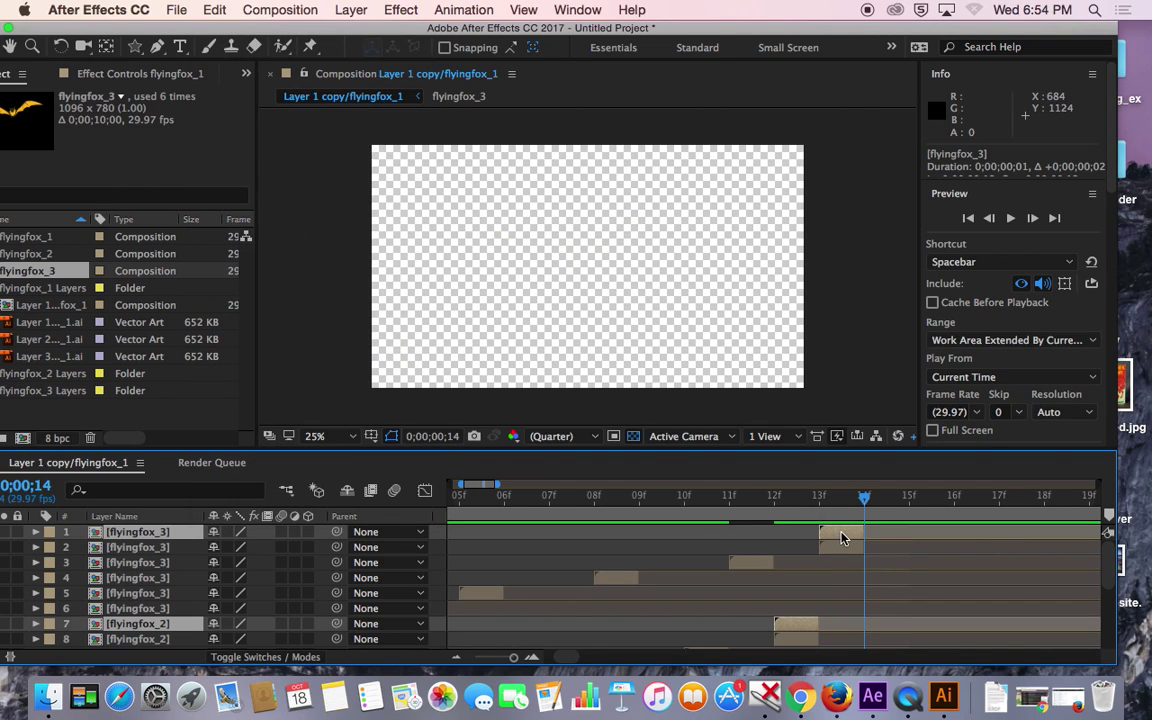
{"action": "left_click_drag", "start_coordinate": [830, 537], "coordinate": [920, 538]}
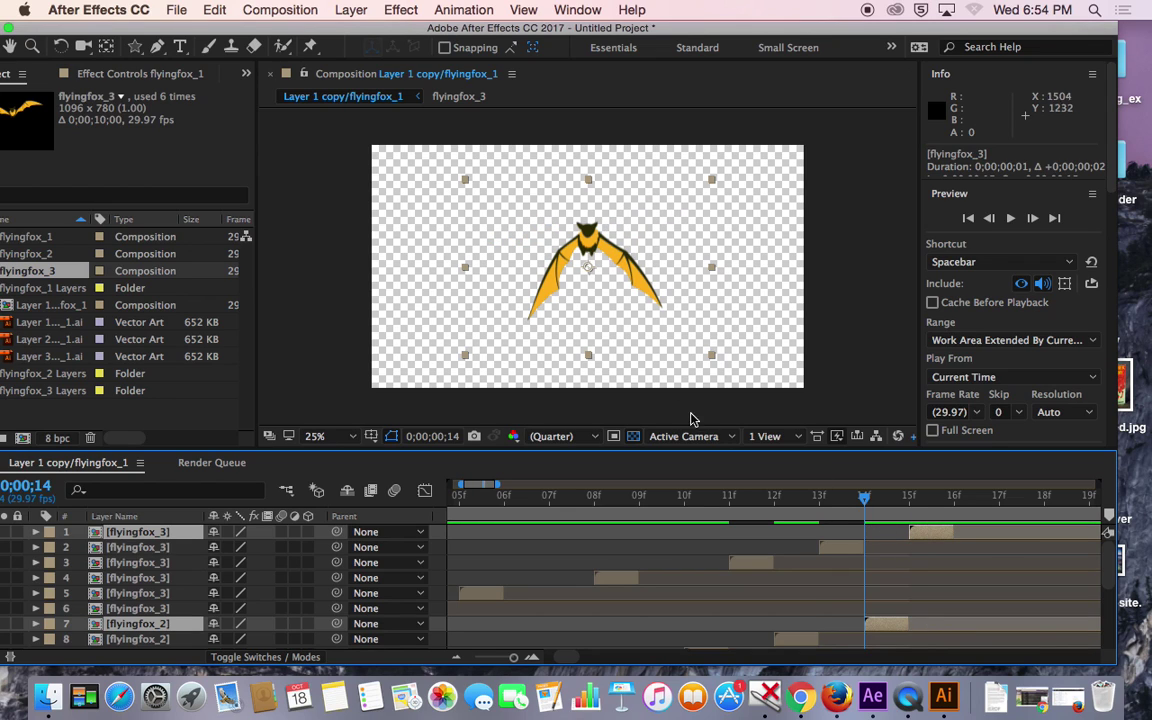
- Duplicate the three selected layers again, shift the copies so flyingfox_3 starts at frame 17, and advance the current time to frame 16
{"action": "left_click", "coordinate": [210, 10]}
{"action": "mouse_move", "coordinate": [176, 10]}
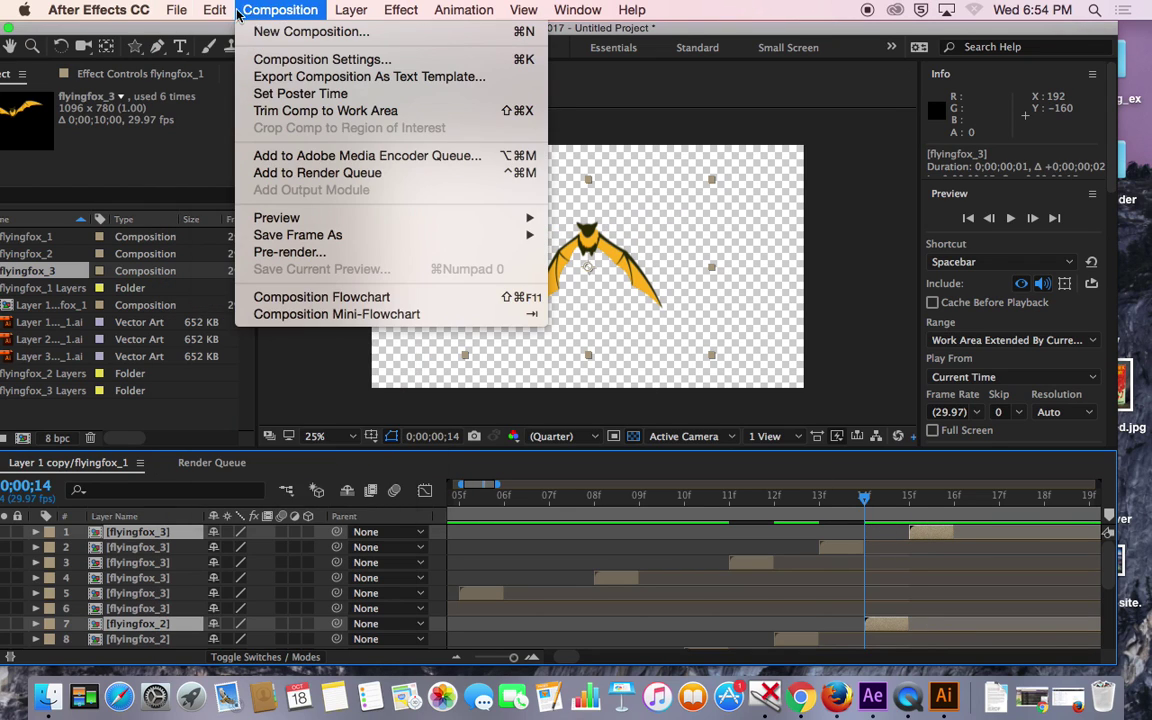
{"action": "mouse_move", "coordinate": [215, 10]}
{"action": "left_click", "coordinate": [250, 225]}
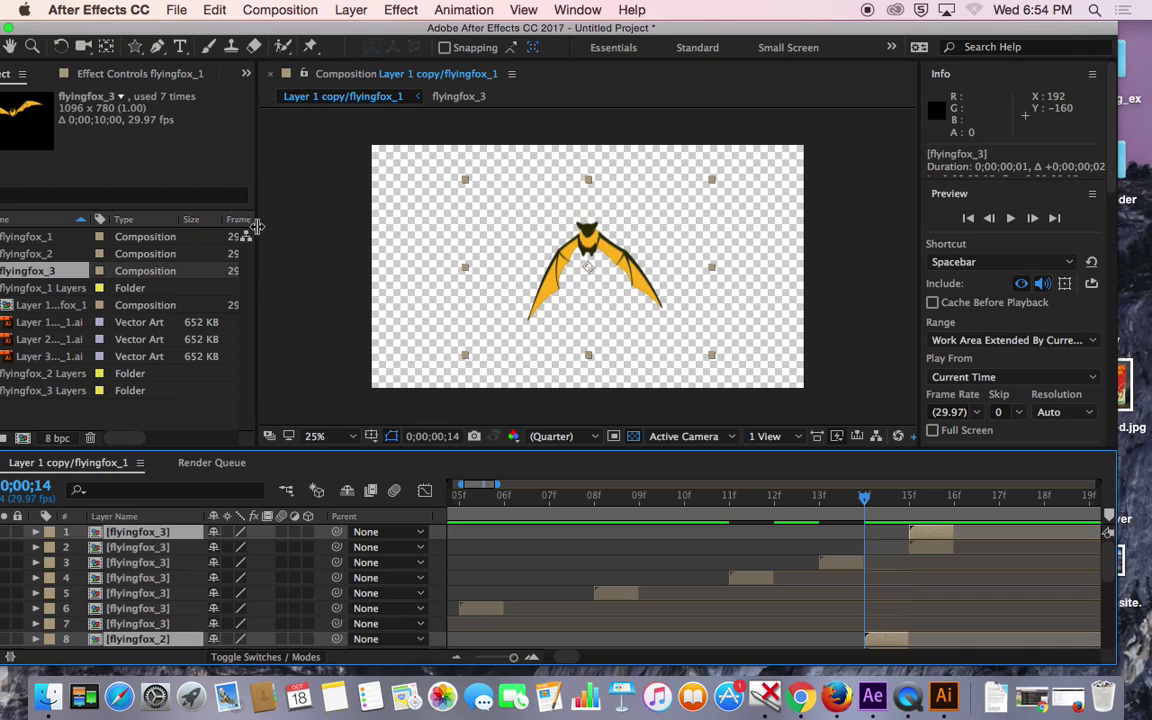
{"action": "left_click_drag", "start_coordinate": [940, 537], "coordinate": [1030, 537]}
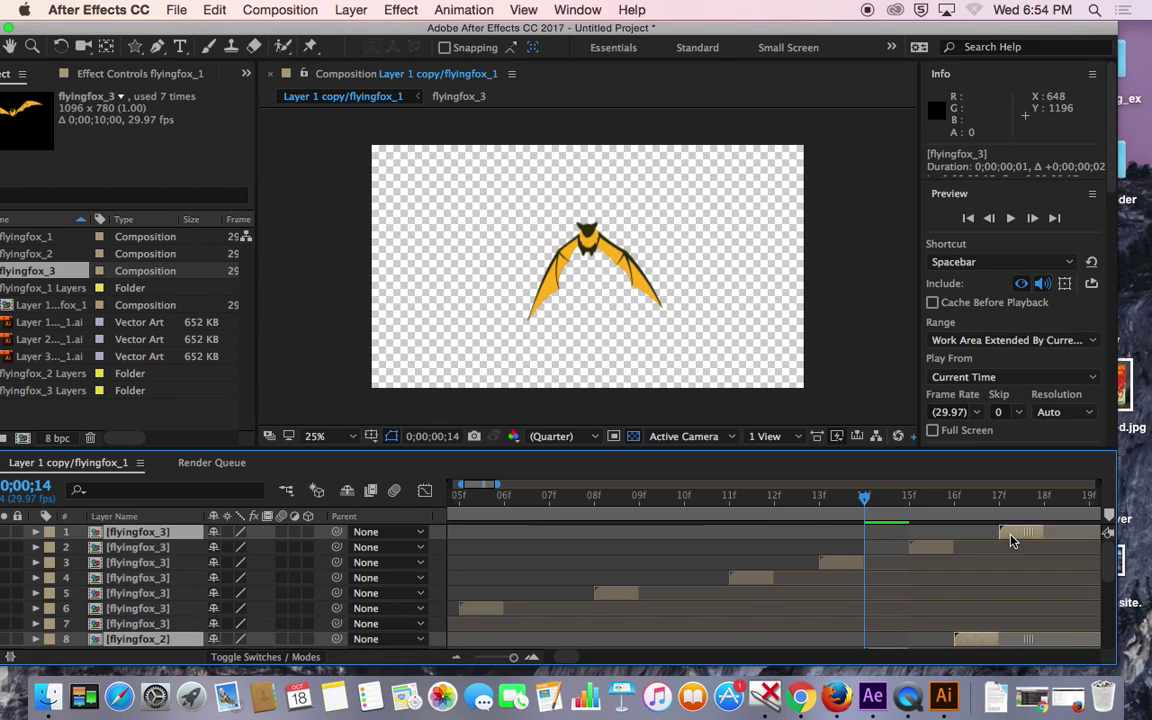
{"action": "key", "text": "Page_Down"}
{"action": "key", "text": "Page_Down"}
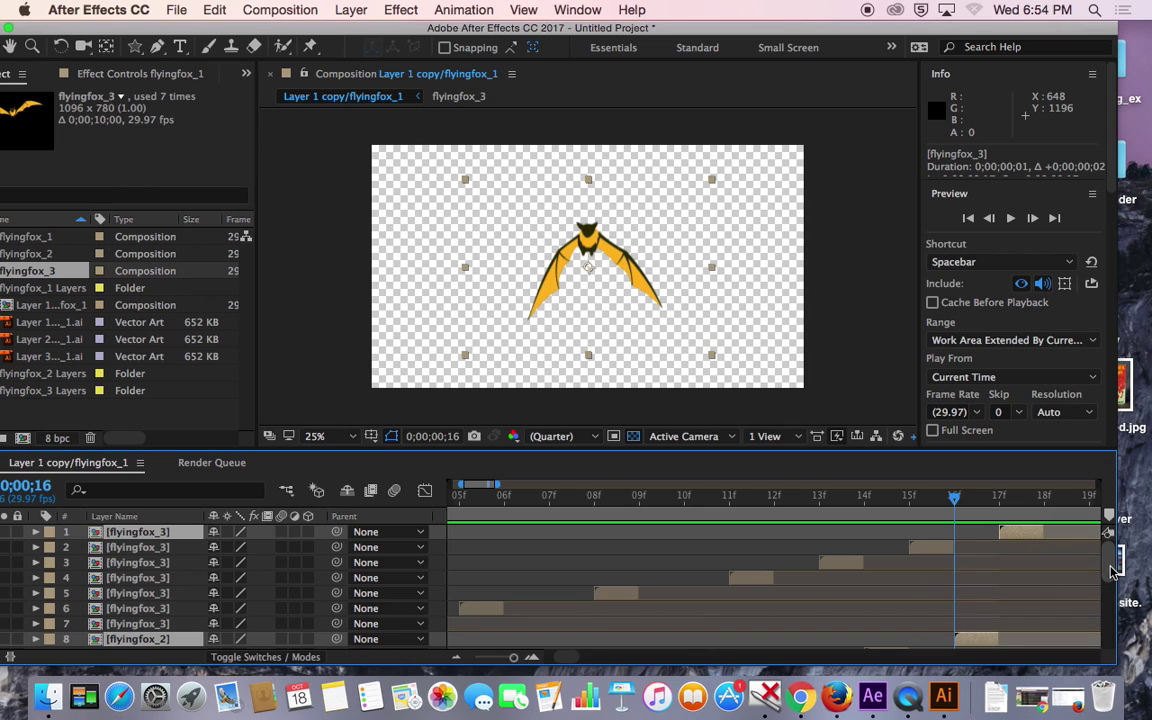
- Return the current time to frame 00 and play back the flying fox animation
{"action": "scroll", "coordinate": [1002, 515], "scroll_direction": "down", "scroll_amount": 4}
{"action": "scroll", "coordinate": [1100, 595], "scroll_direction": "up", "scroll_amount": 4}
{"action": "left_click_drag", "start_coordinate": [935, 510], "coordinate": [452, 500]}
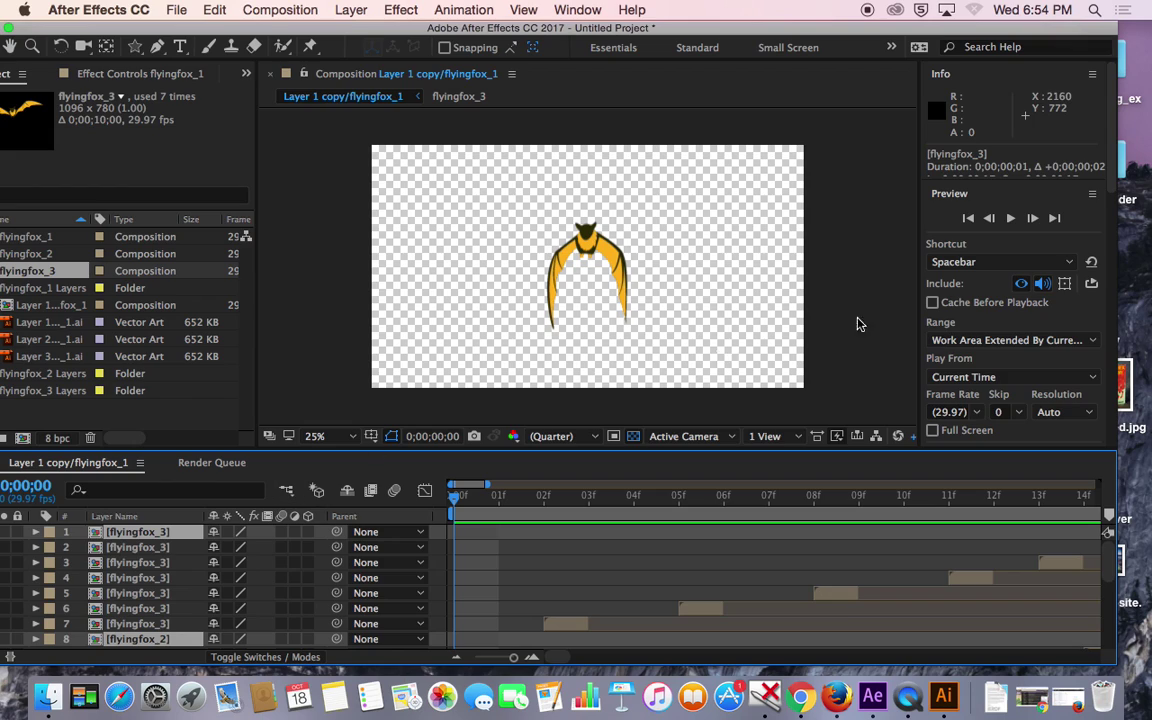
{"action": "left_click", "coordinate": [1011, 219]}
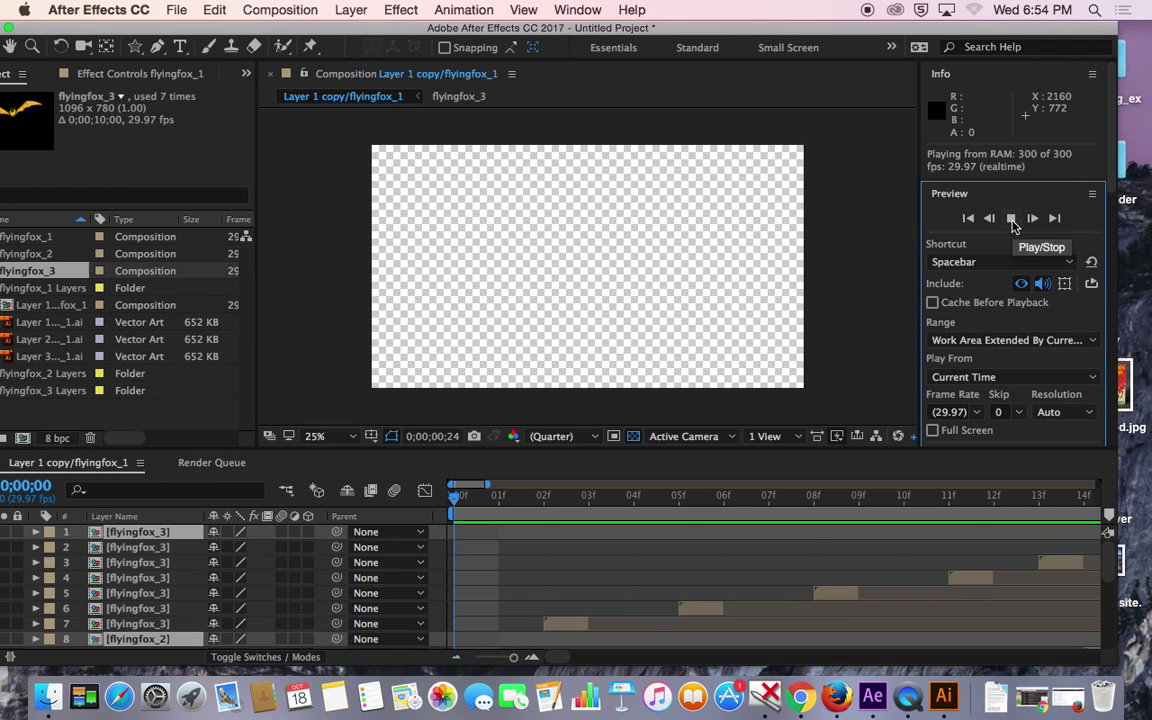
{"action": "left_click", "coordinate": [1011, 219]}
- Show the full ten-second timeline and preview the wing animation again from its first frame
{"action": "left_click_drag", "start_coordinate": [770, 505], "coordinate": [378, 491]}
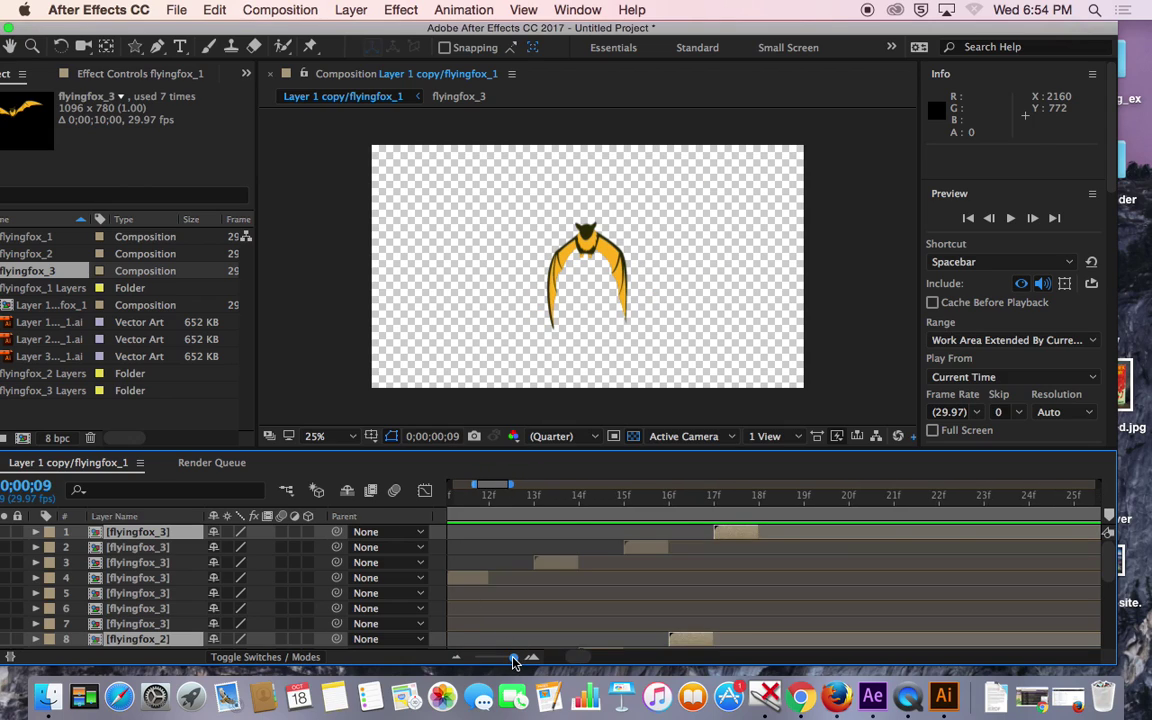
{"action": "left_click_drag", "start_coordinate": [514, 660], "coordinate": [450, 654]}
{"action": "left_click_drag", "start_coordinate": [481, 510], "coordinate": [452, 500]}
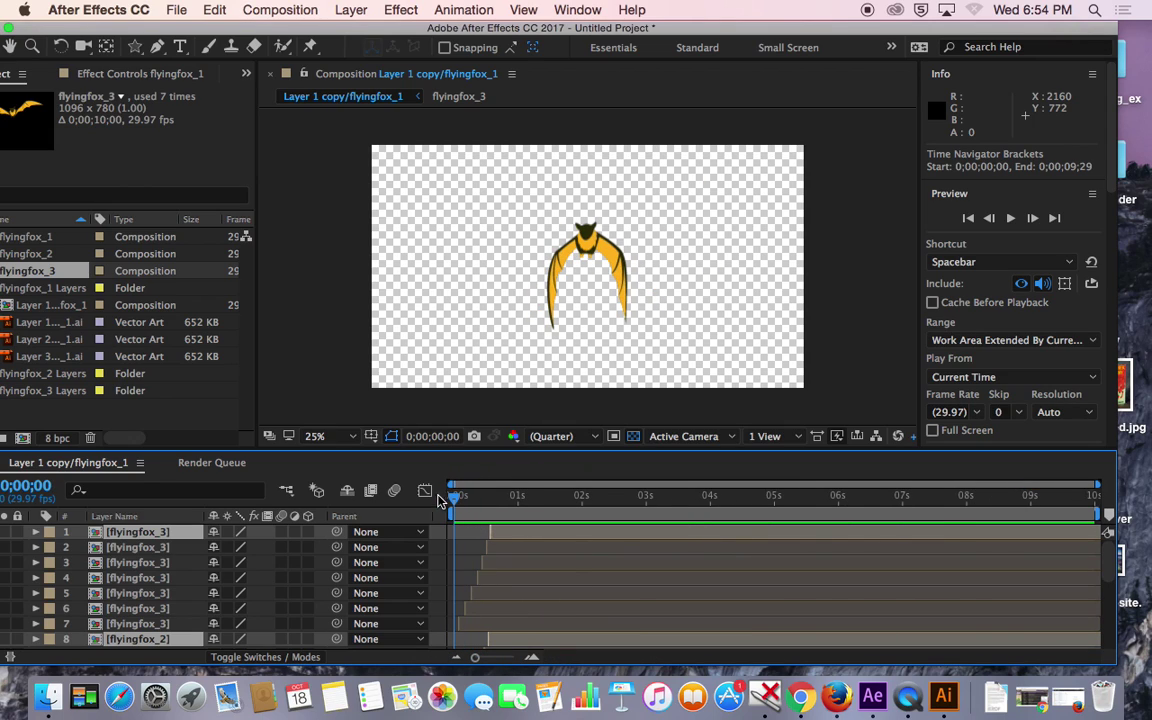
{"action": "left_click", "coordinate": [1011, 219]}
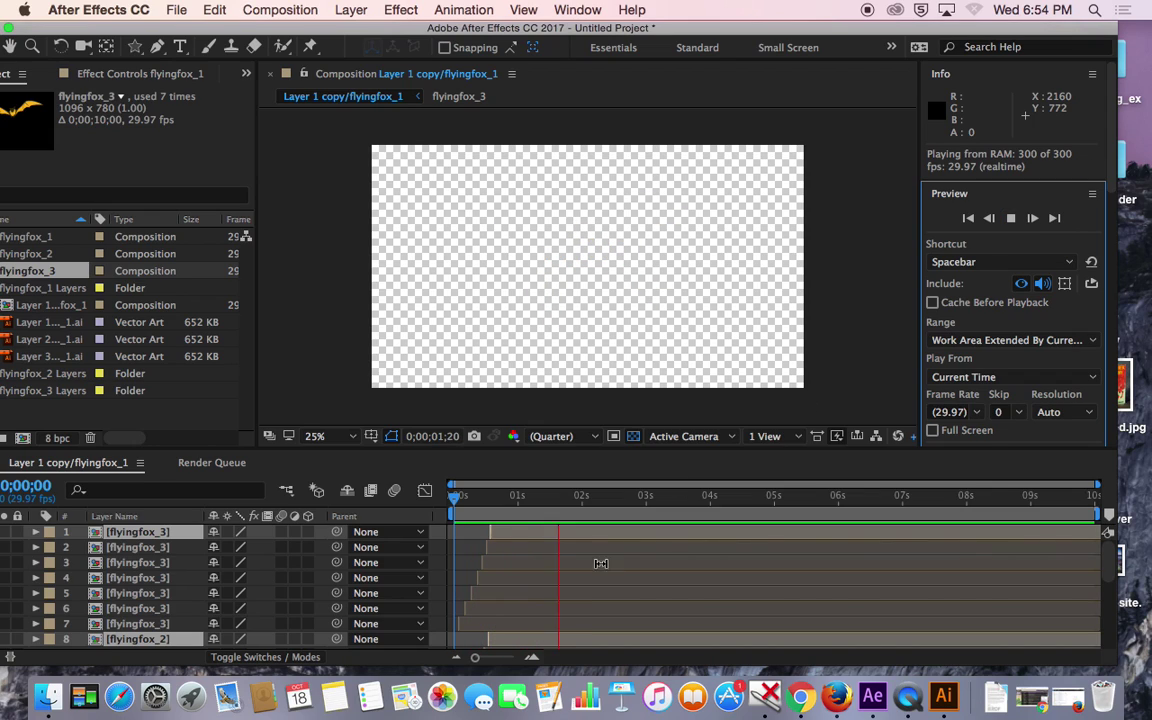
{"action": "left_click", "coordinate": [1009, 226]}
- Locate the end of the last flyingfox_3 layer and set the composition's duration to 0;00;00;15
{"action": "mouse_move", "coordinate": [510, 522]}
{"action": "left_mouse_down"}
{"action": "mouse_move", "coordinate": [519, 519]}
{"action": "mouse_move", "coordinate": [494, 520]}
{"action": "left_mouse_up"}
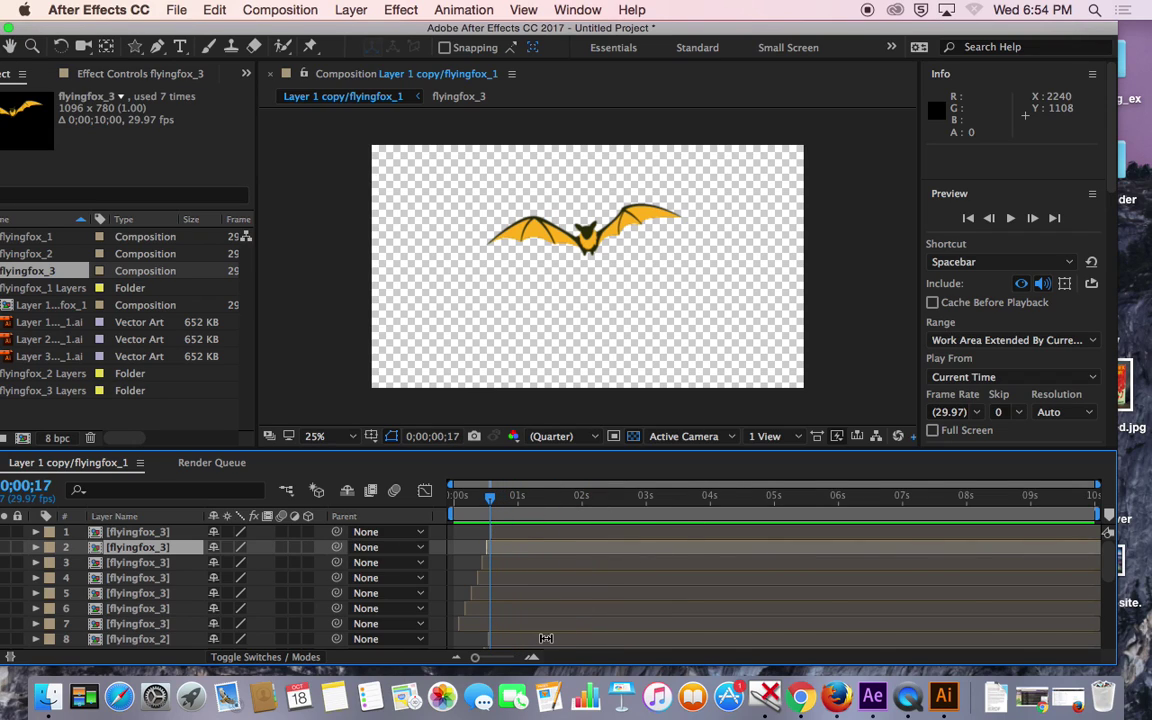
{"action": "left_click_drag", "start_coordinate": [475, 661], "coordinate": [508, 668]}
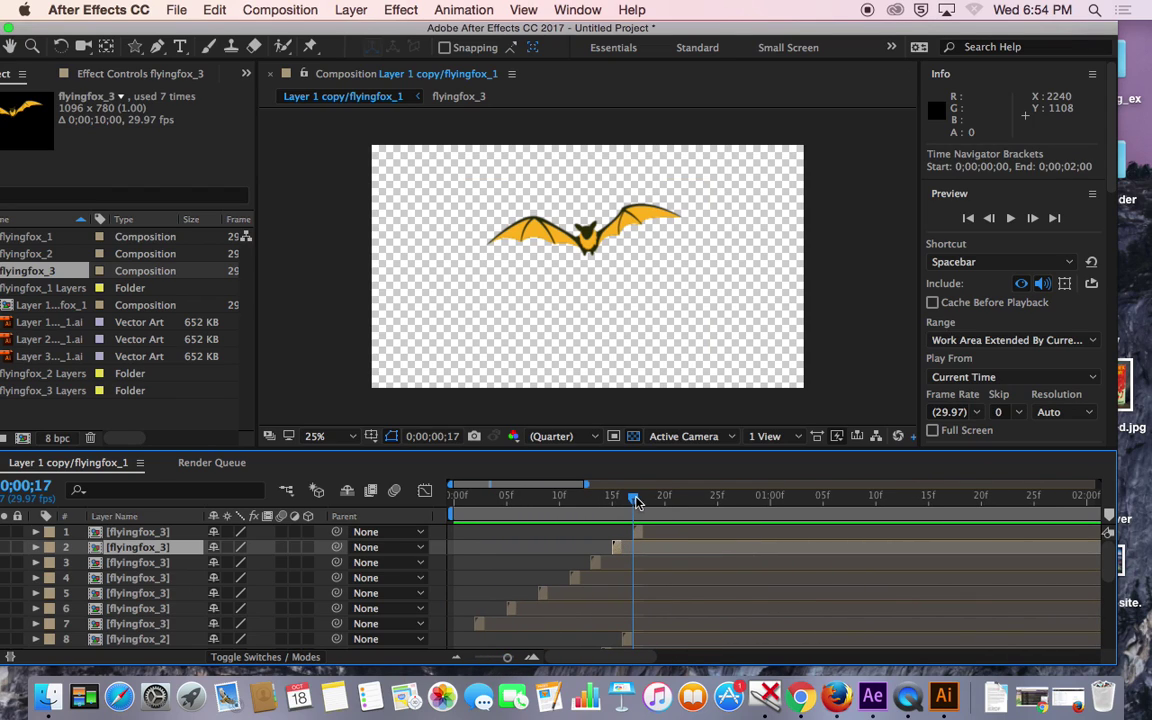
{"action": "left_click_drag", "start_coordinate": [636, 502], "coordinate": [645, 503]}
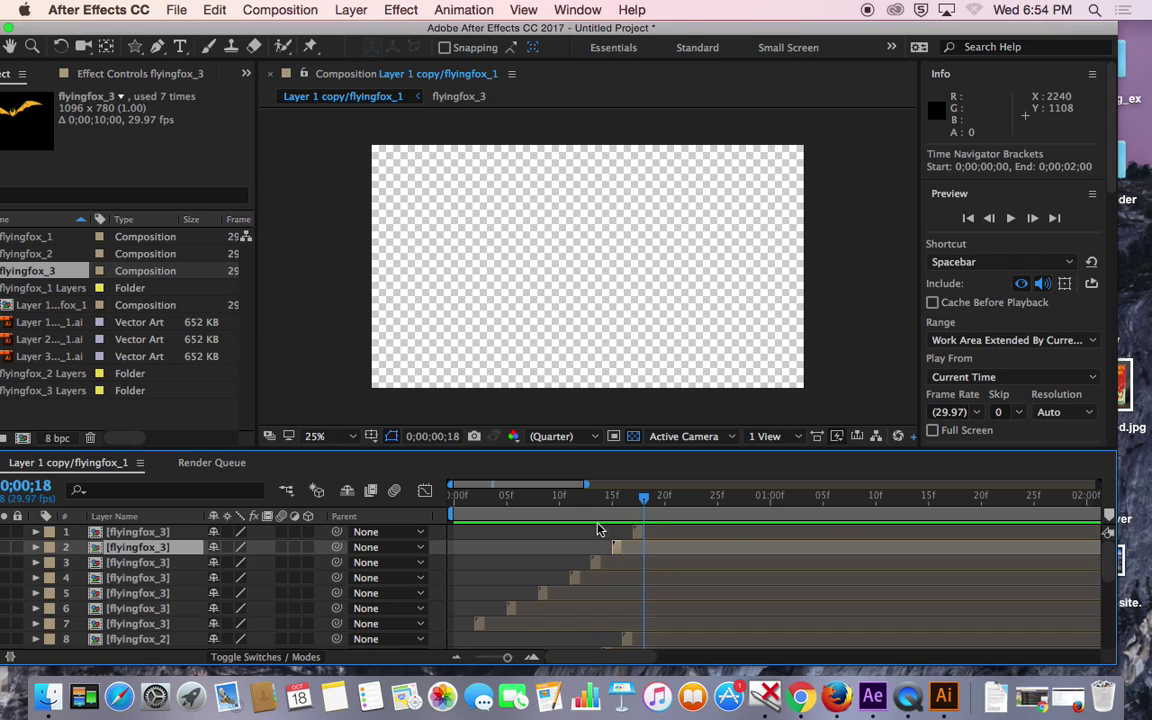
{"action": "left_click", "coordinate": [278, 10]}
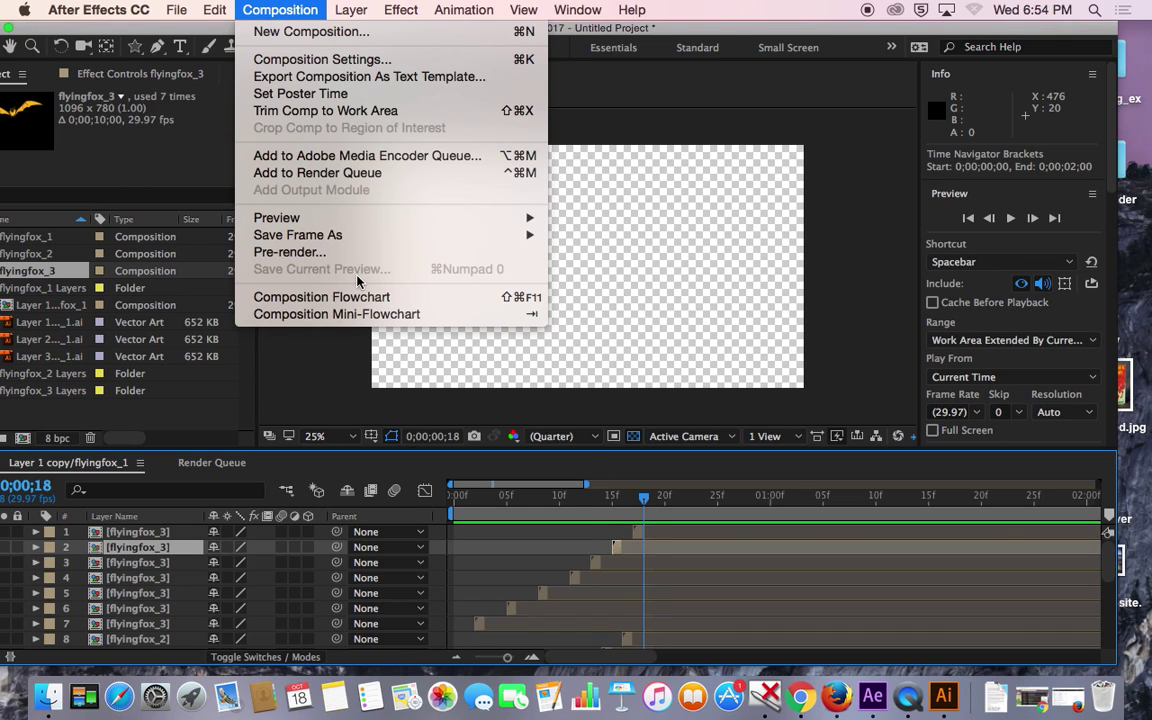
{"action": "left_click", "coordinate": [322, 60]}
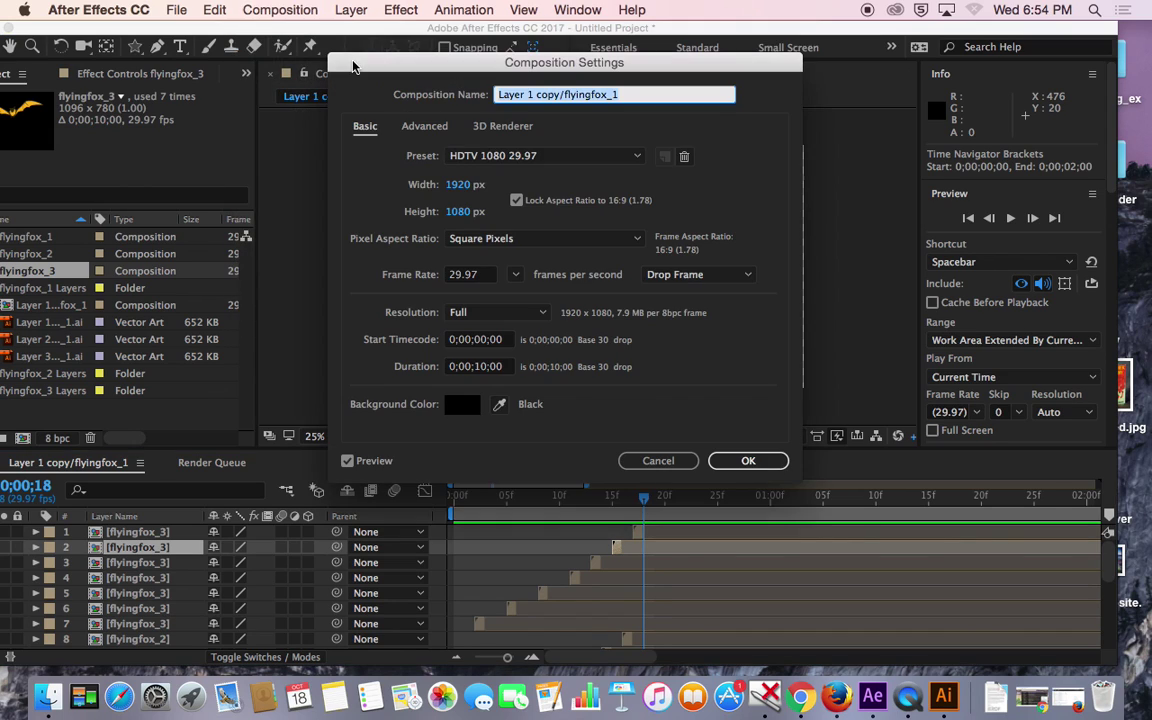
{"action": "left_click", "coordinate": [482, 367]}
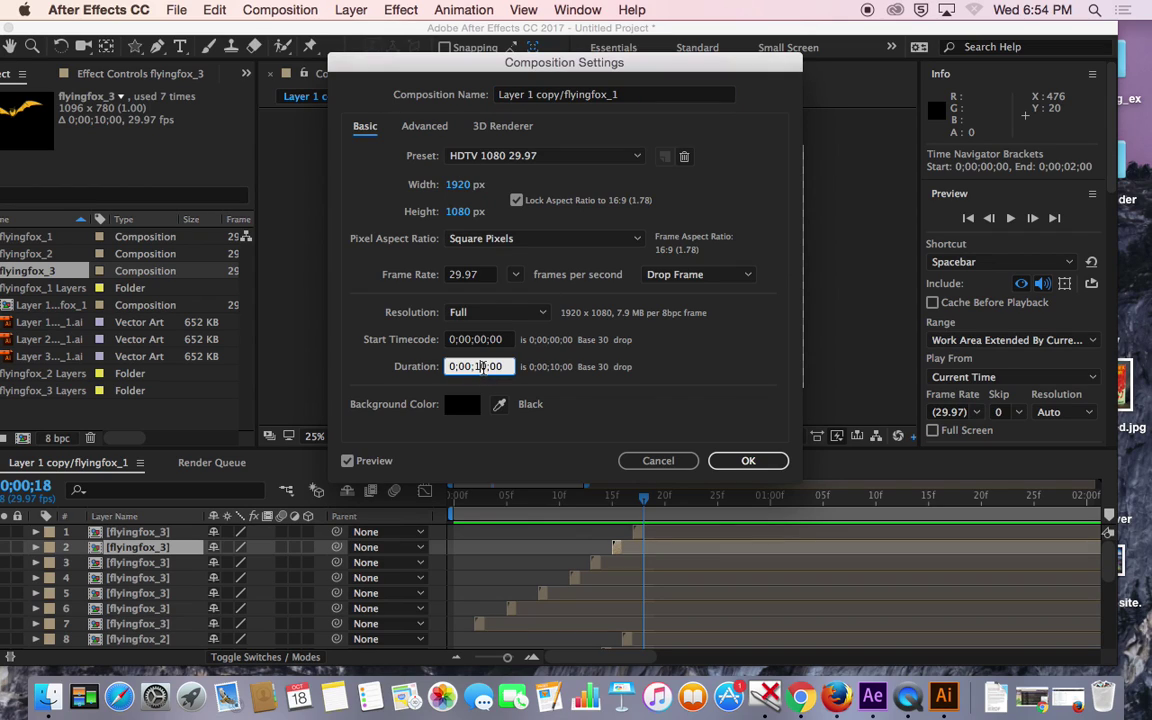
{"action": "key", "text": "BackSpace"}
{"action": "key", "text": "Return"}
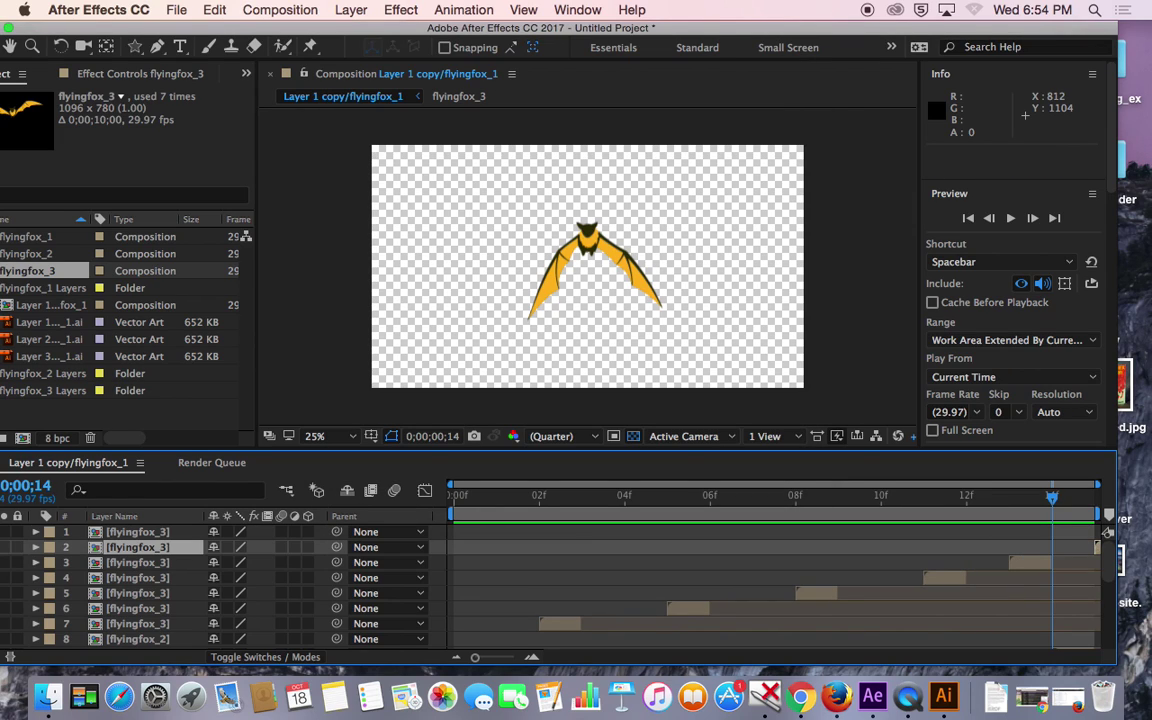
- Preview the shortened composition, return to frame 00 and check the flyingfox_1 layers in the lower part of the stack
{"action": "key", "text": "space"}
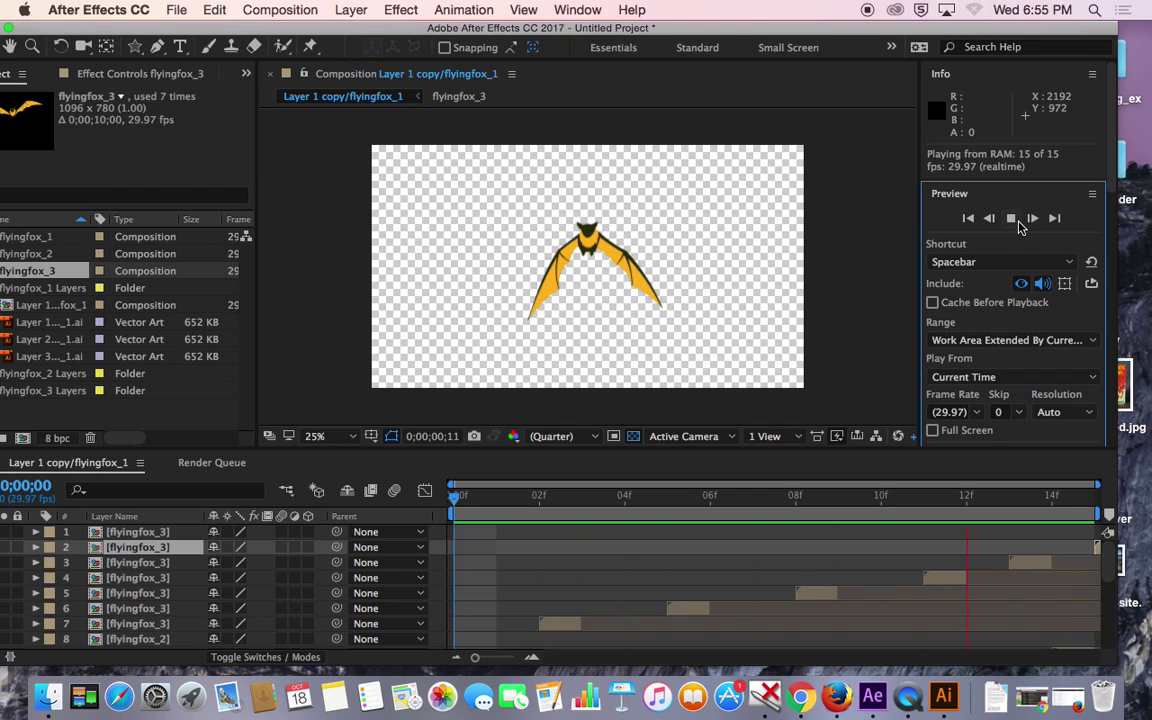
{"action": "left_click", "coordinate": [965, 497]}
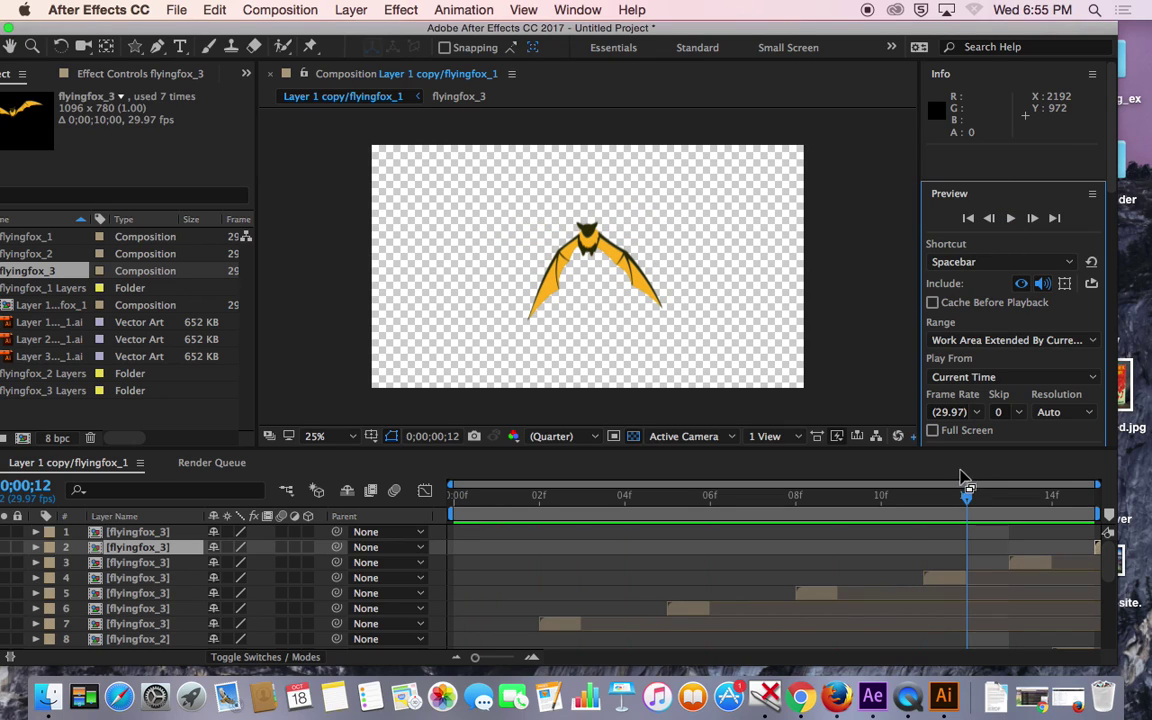
{"action": "left_click_drag", "start_coordinate": [965, 505], "coordinate": [458, 500]}
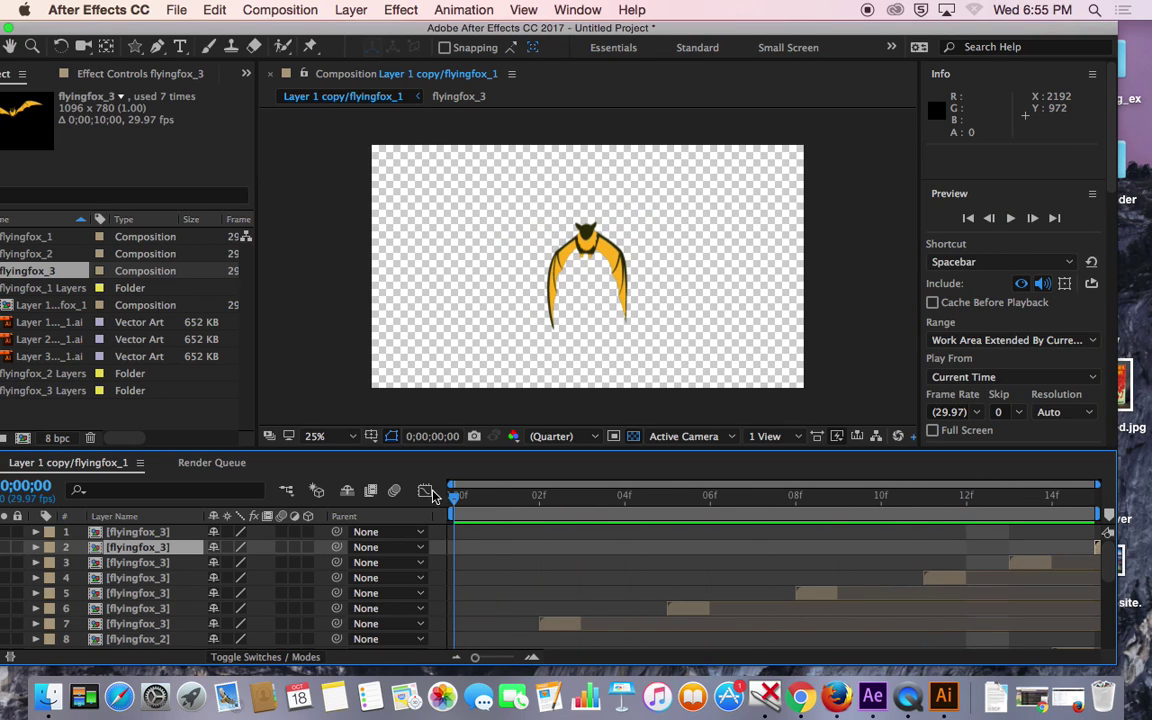
{"action": "scroll", "coordinate": [1095, 590], "scroll_direction": "down", "scroll_amount": 5}
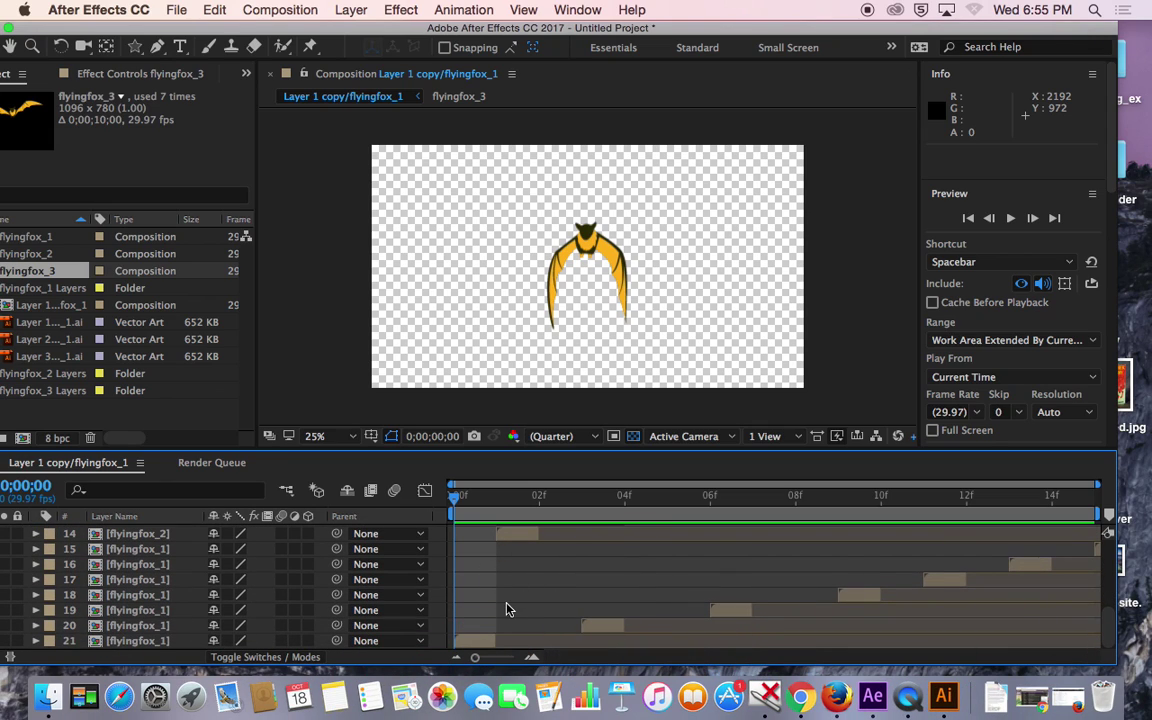
{"action": "left_click", "coordinate": [478, 500]}
{"action": "left_click", "coordinate": [462, 505]}
{"action": "left_click_drag", "start_coordinate": [478, 503], "coordinate": [452, 565]}
- Save the project in Documents as bat_example
{"action": "left_click", "coordinate": [176, 11]}
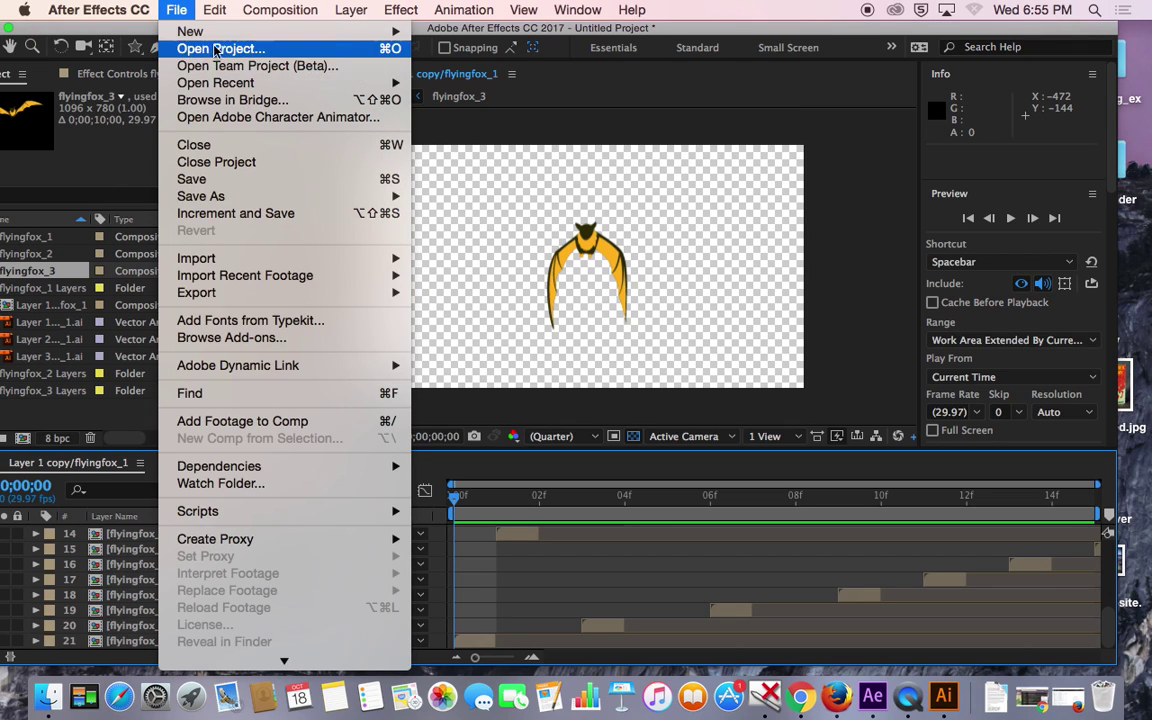
{"action": "left_click", "coordinate": [201, 179]}
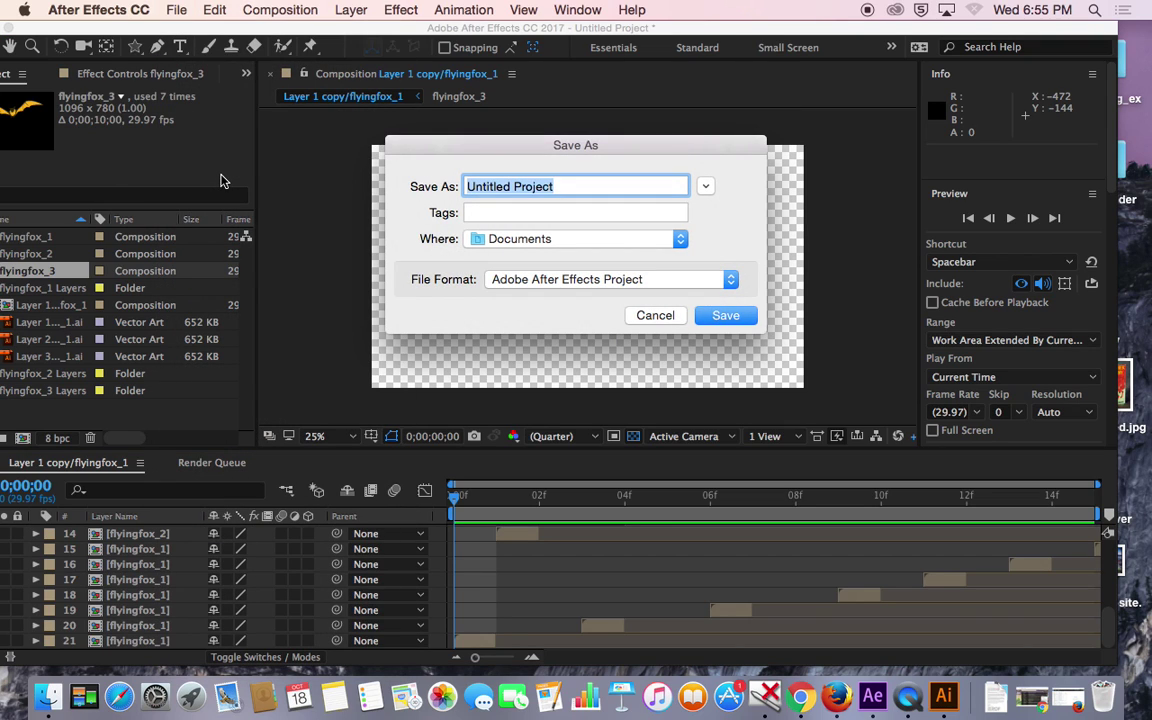
{"action": "type", "text": "bat_example"}
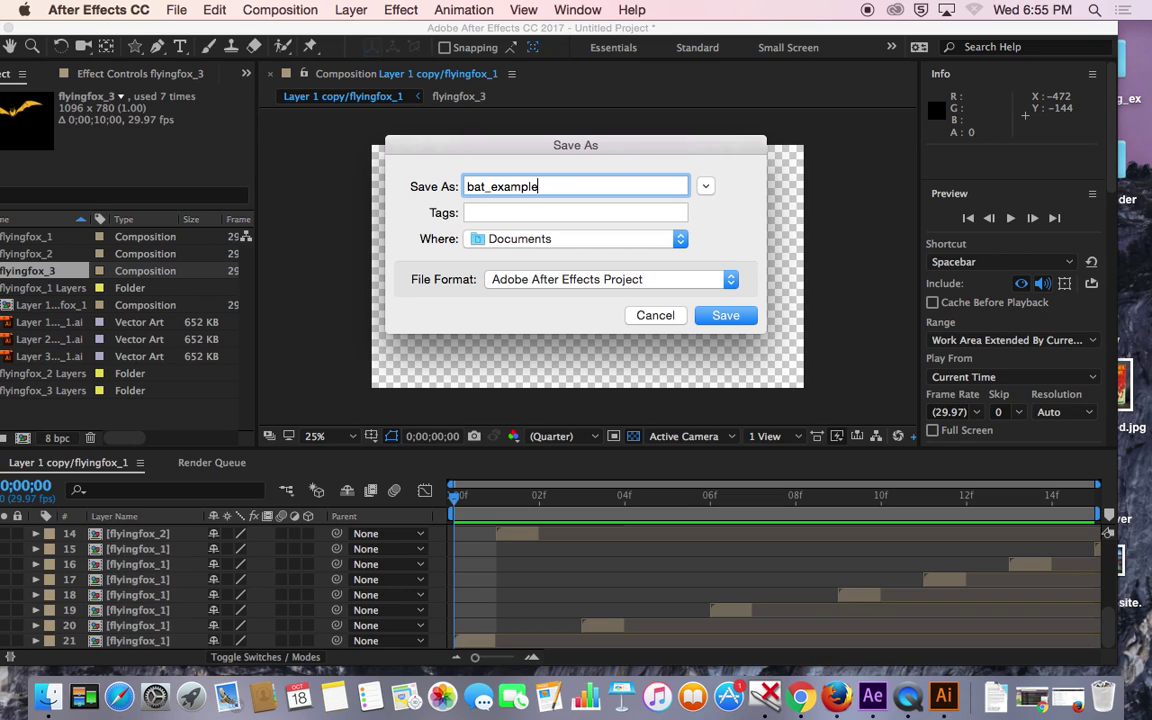
{"action": "key", "text": "Return"}
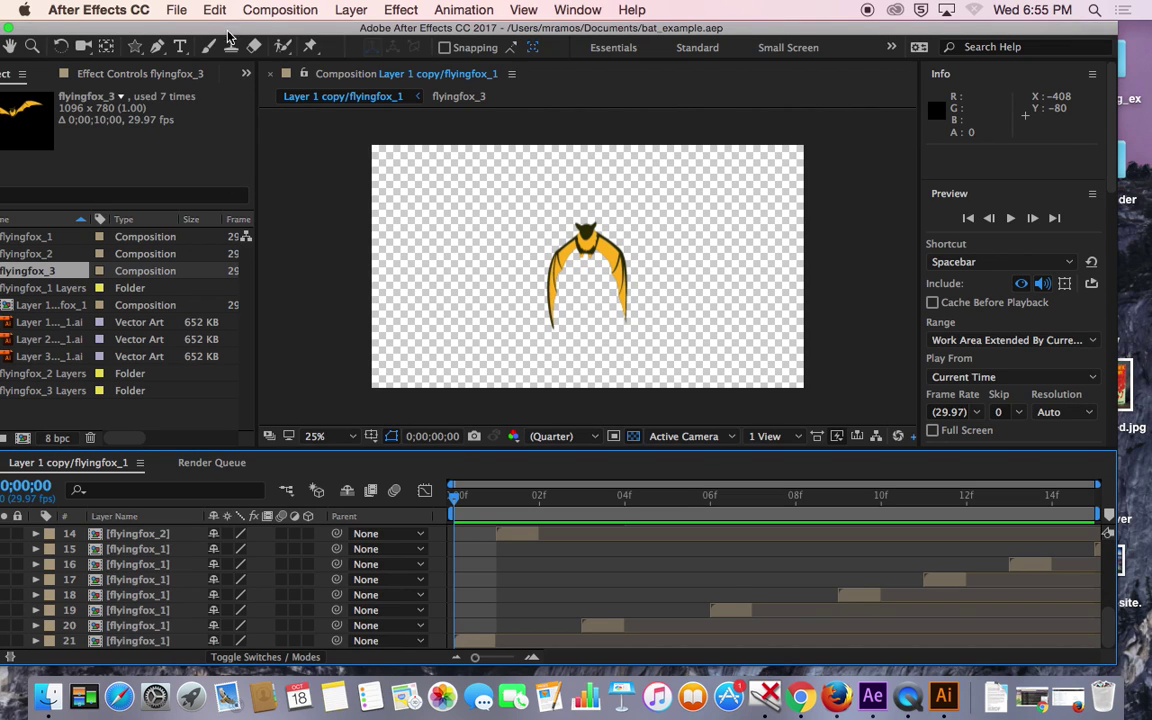
- Open the recent project rocket_example.aep and play back its rocket animation
{"action": "left_click", "coordinate": [569, 12]}
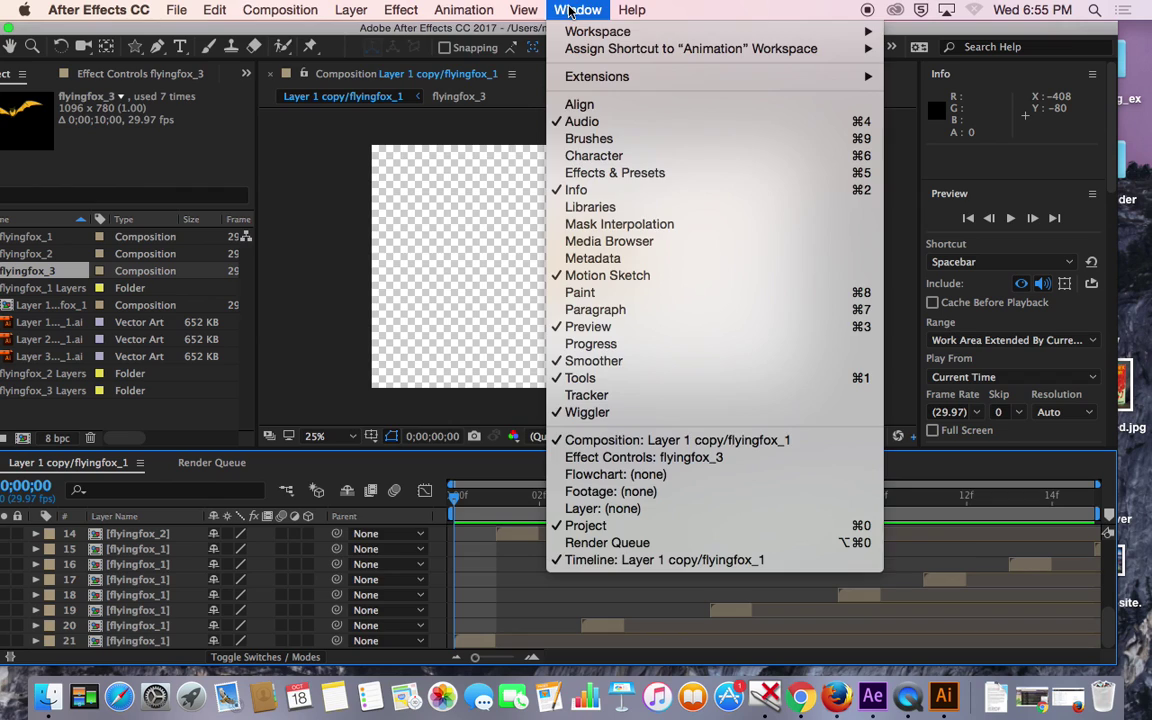
{"action": "mouse_move", "coordinate": [212, 35]}
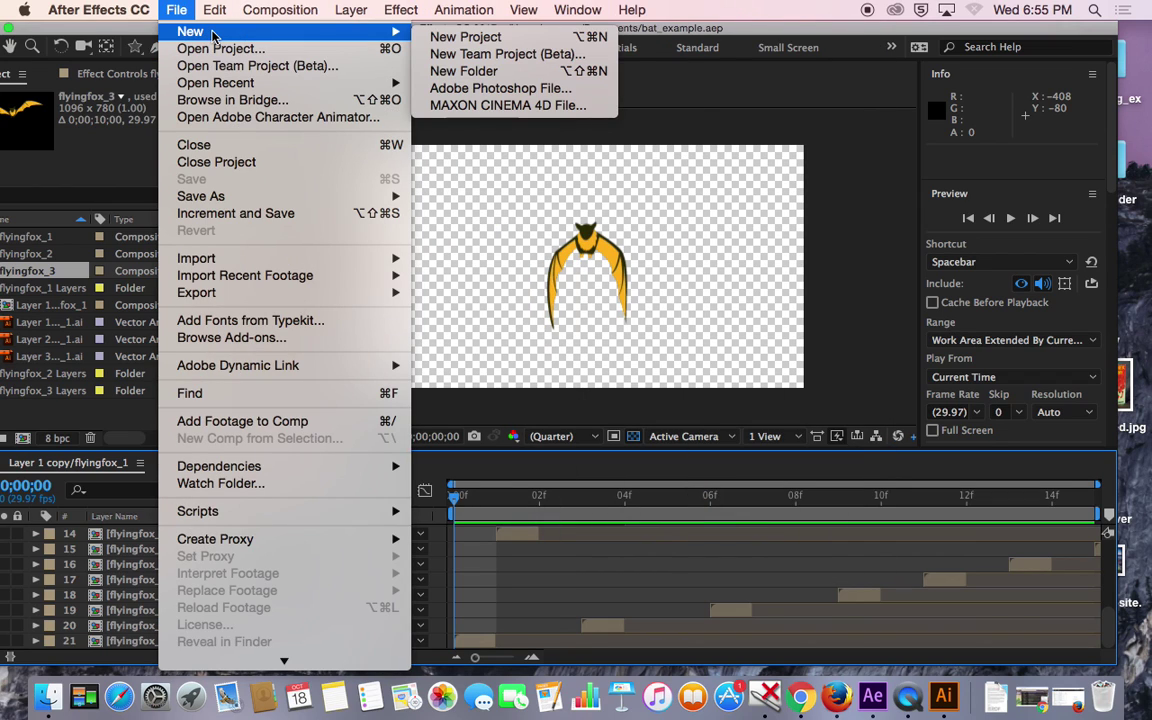
{"action": "mouse_move", "coordinate": [193, 82]}
{"action": "left_click", "coordinate": [504, 104]}
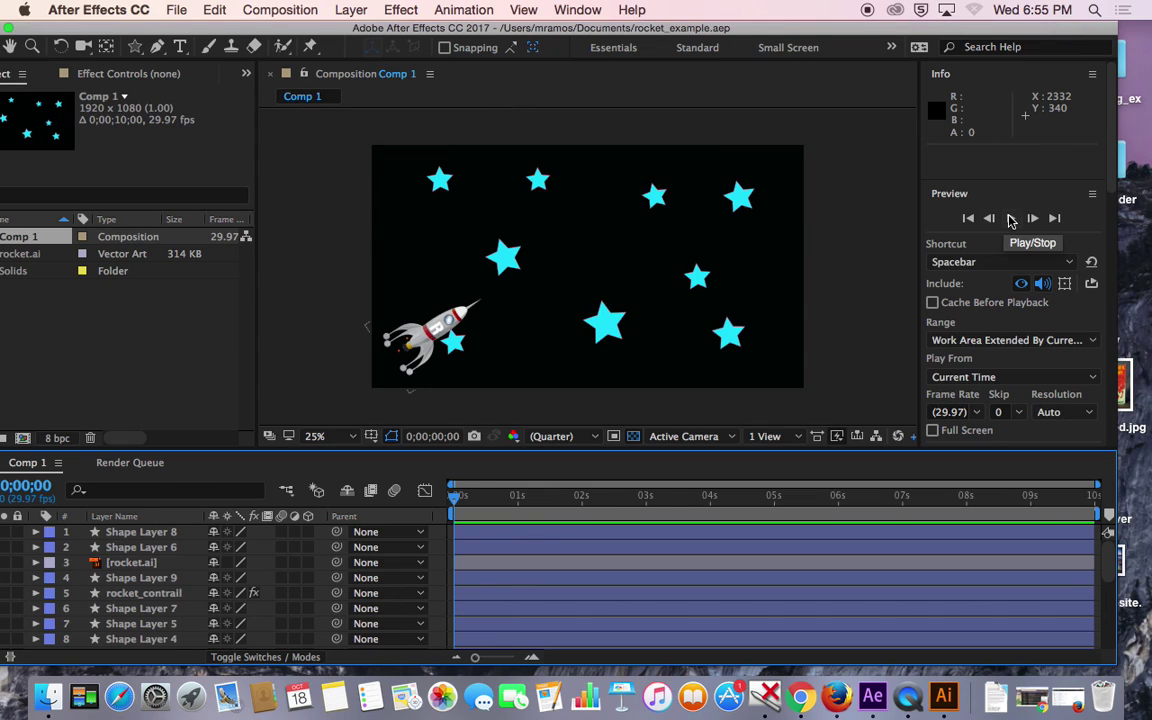
{"action": "left_click", "coordinate": [1010, 219]}
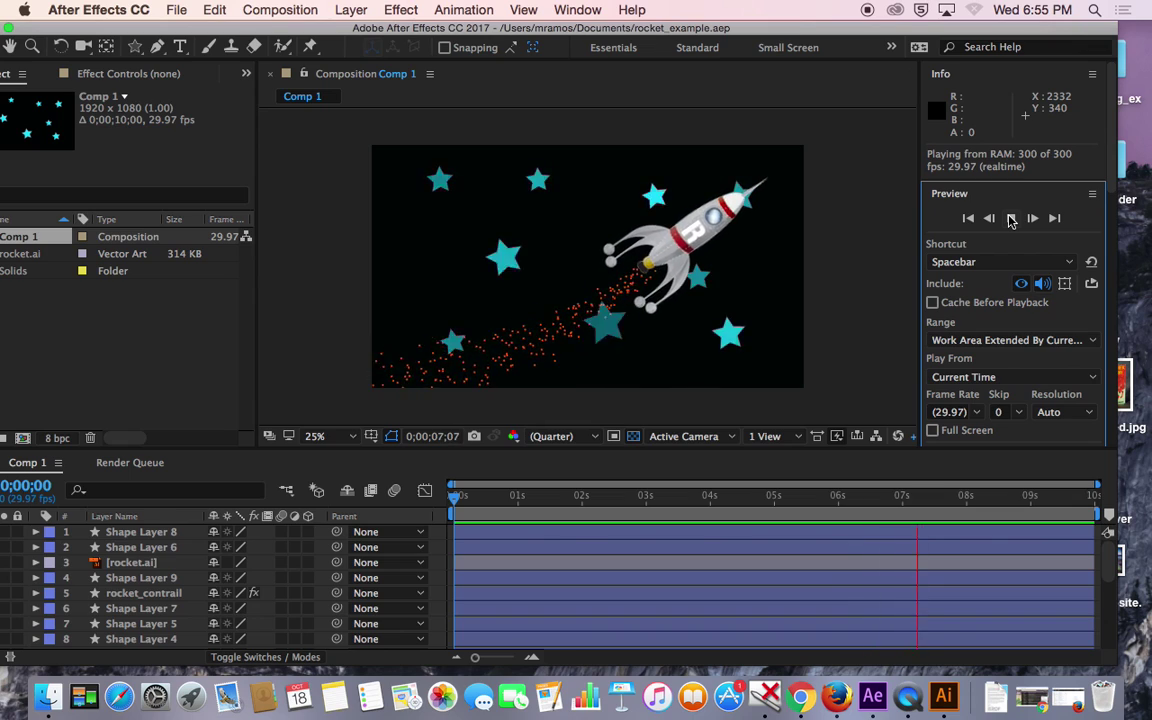
{"action": "left_click", "coordinate": [1011, 219]}
- Reopen the recent project bat_example.aep and scrub the flying fox animation to frame 05
{"action": "left_click", "coordinate": [170, 9]}
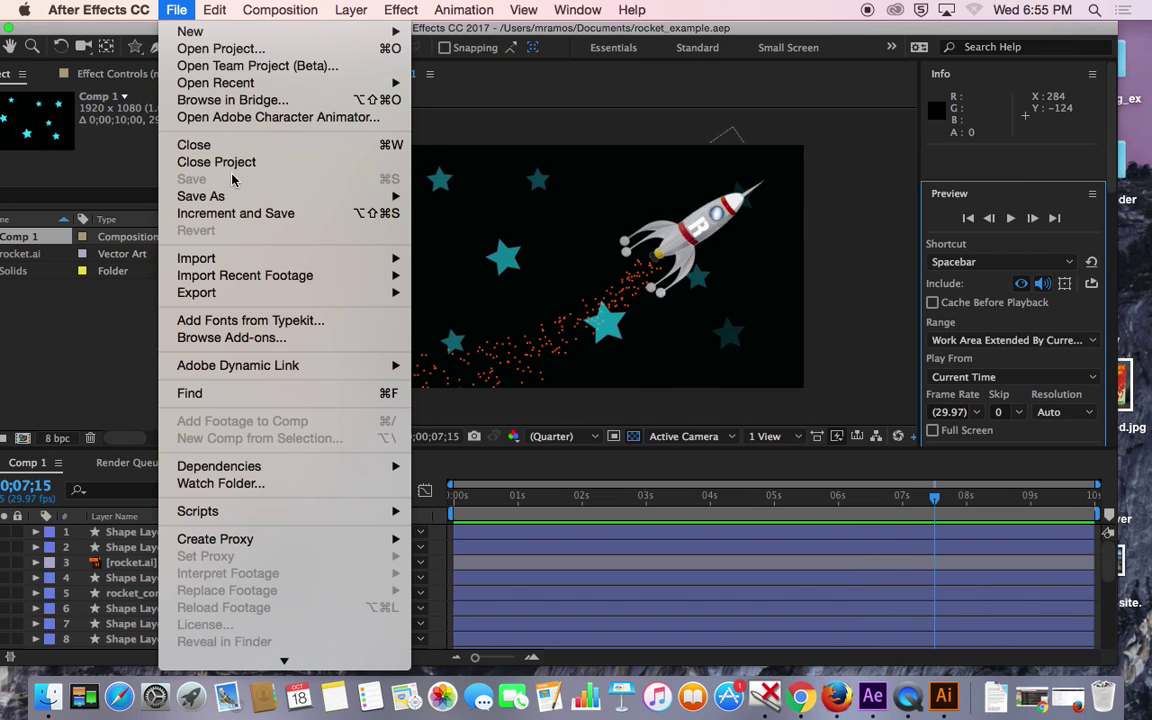
{"action": "mouse_move", "coordinate": [252, 85]}
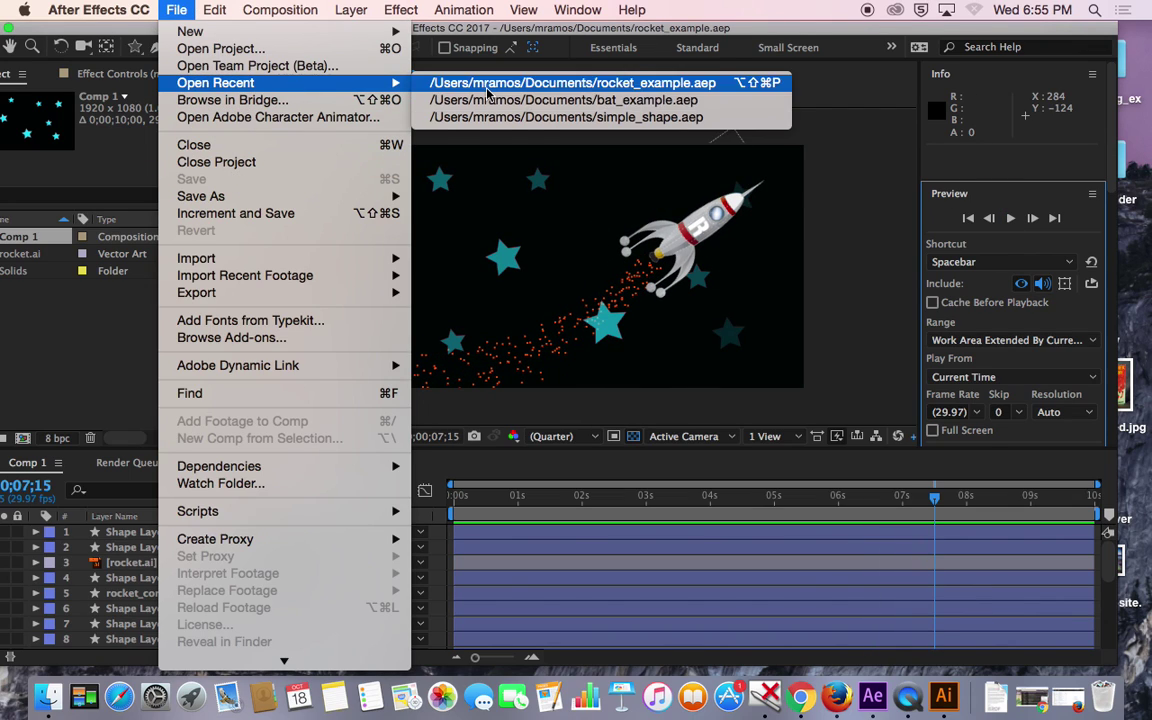
{"action": "left_click", "coordinate": [563, 100]}
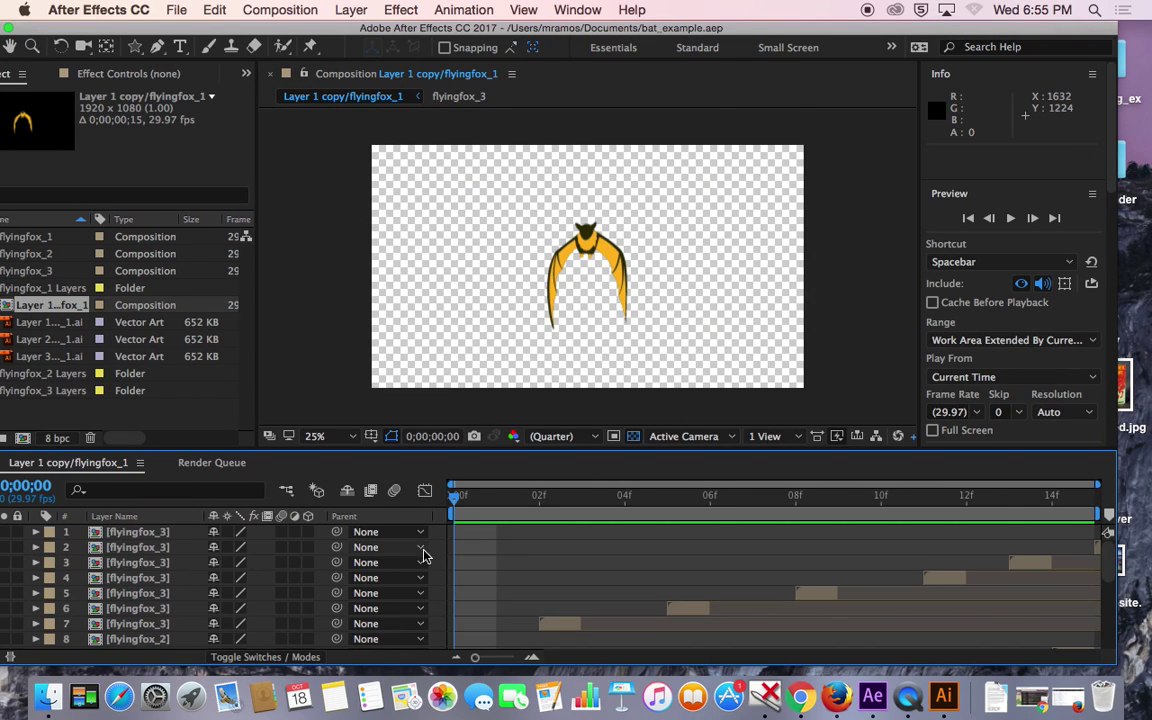
{"action": "left_click_drag", "start_coordinate": [478, 503], "coordinate": [652, 481]}
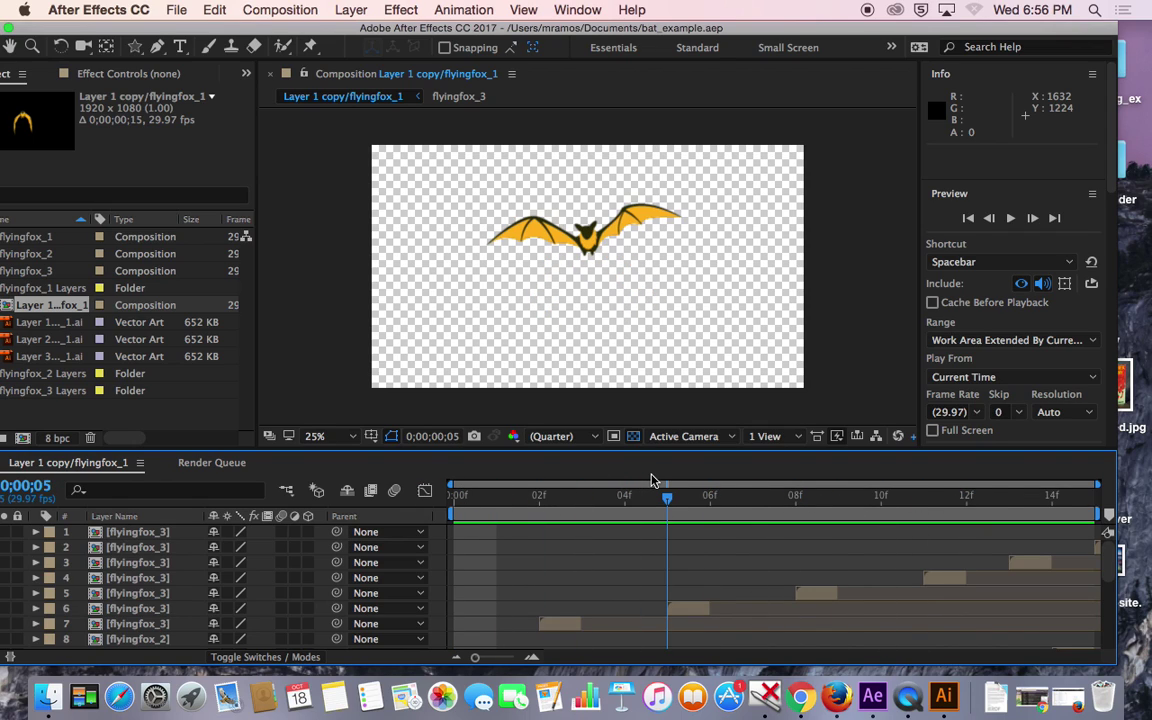